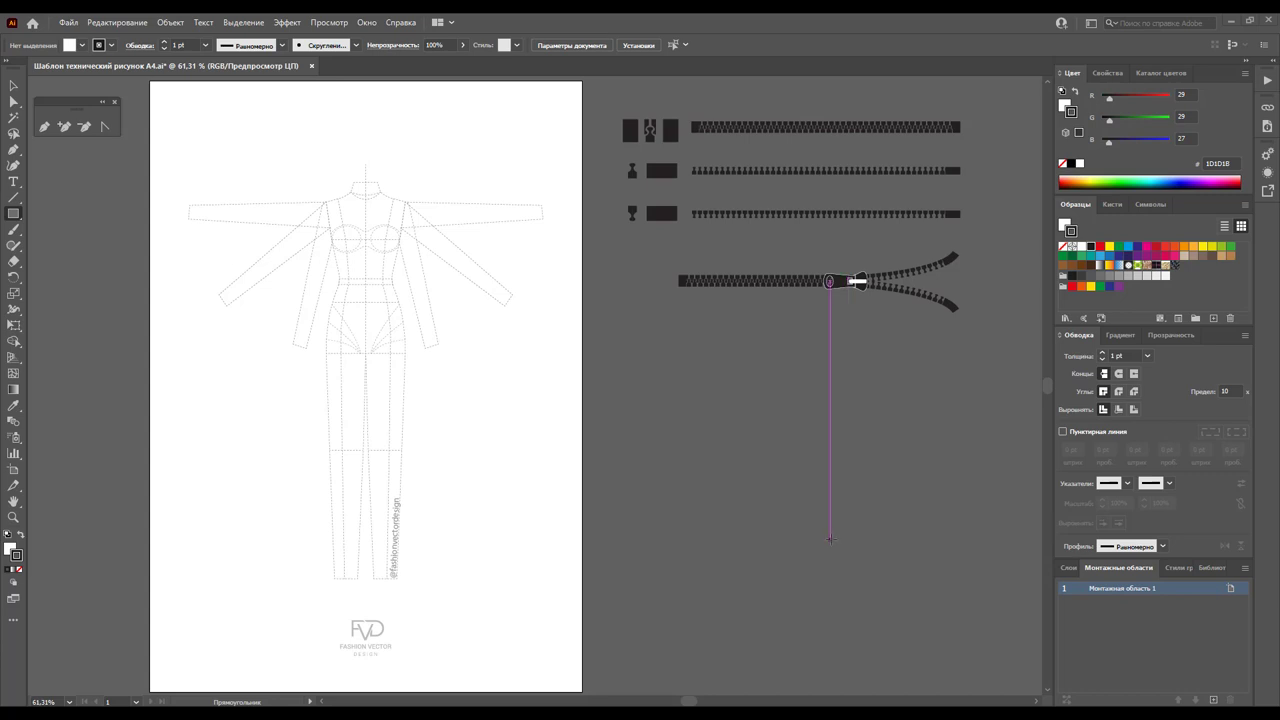
Delete both sleeves and the legs from the dashed croquis
{"action": "left_click", "coordinate": [1068, 567]}
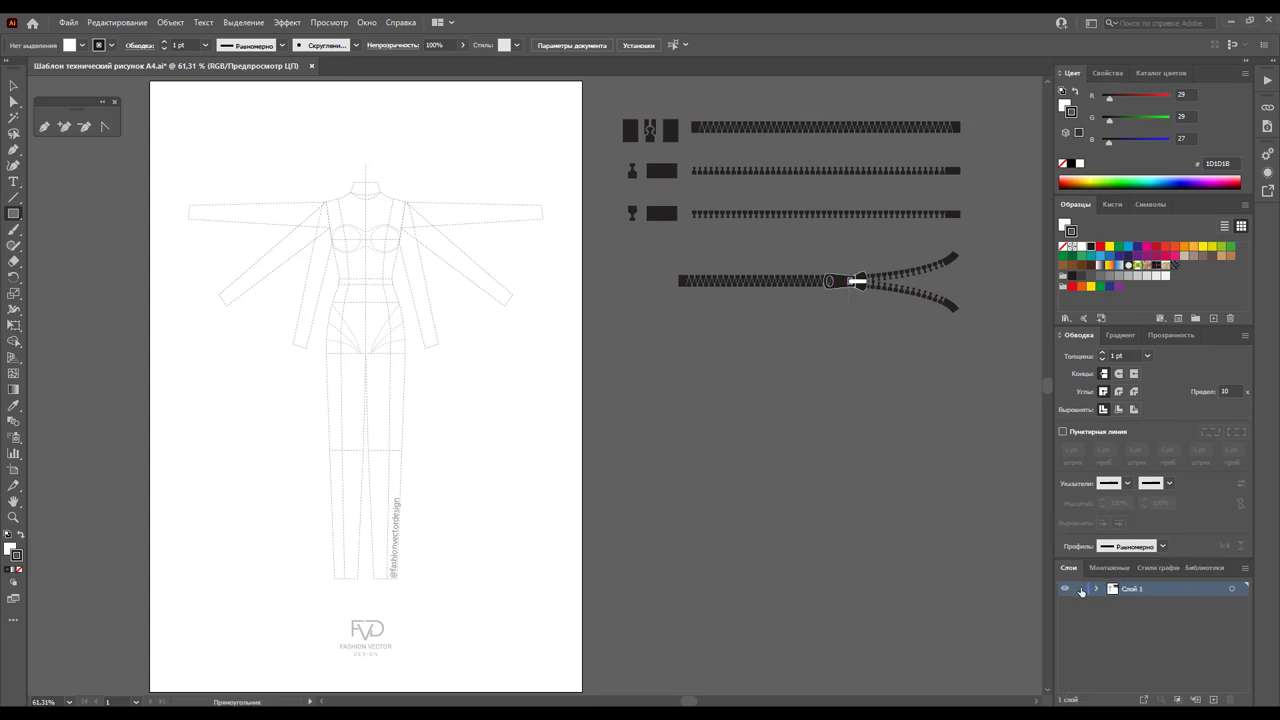
{"action": "left_click", "coordinate": [13, 101]}
{"action": "left_click_drag", "start_coordinate": [206, 148], "coordinate": [296, 370]}
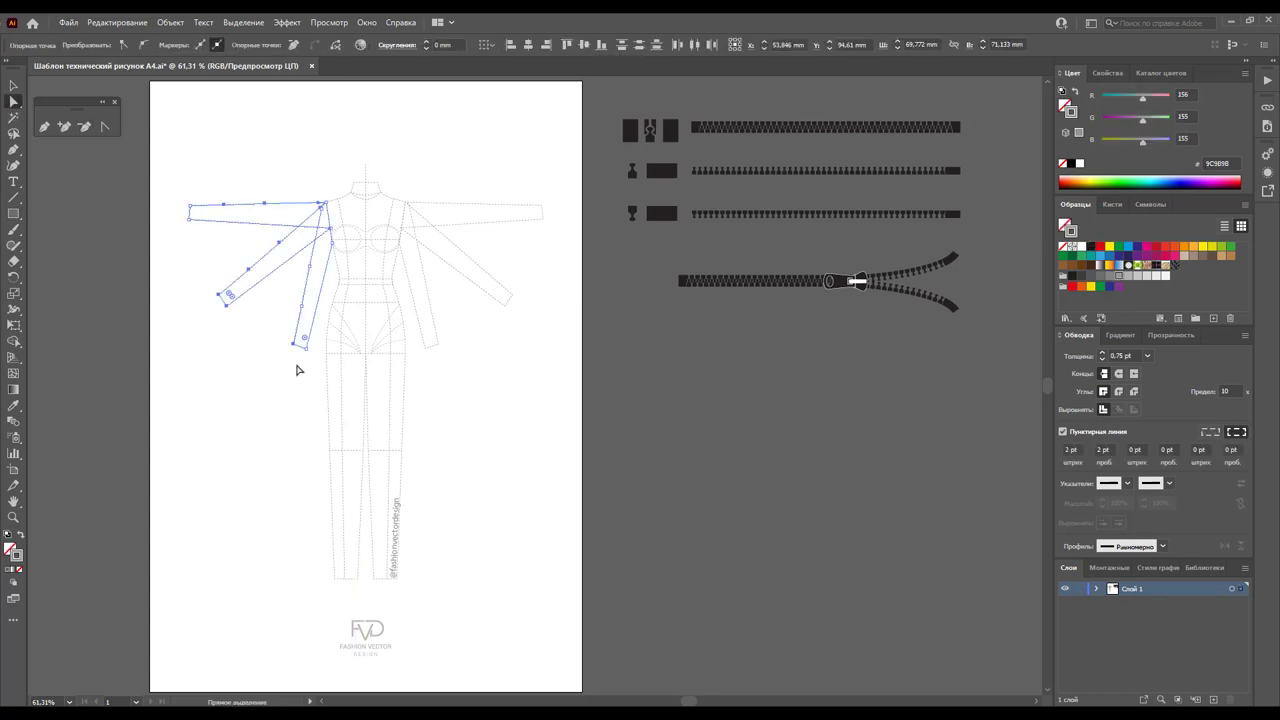
{"action": "key", "text": "Delete"}
{"action": "left_click_drag", "start_coordinate": [480, 152], "coordinate": [430, 363]}
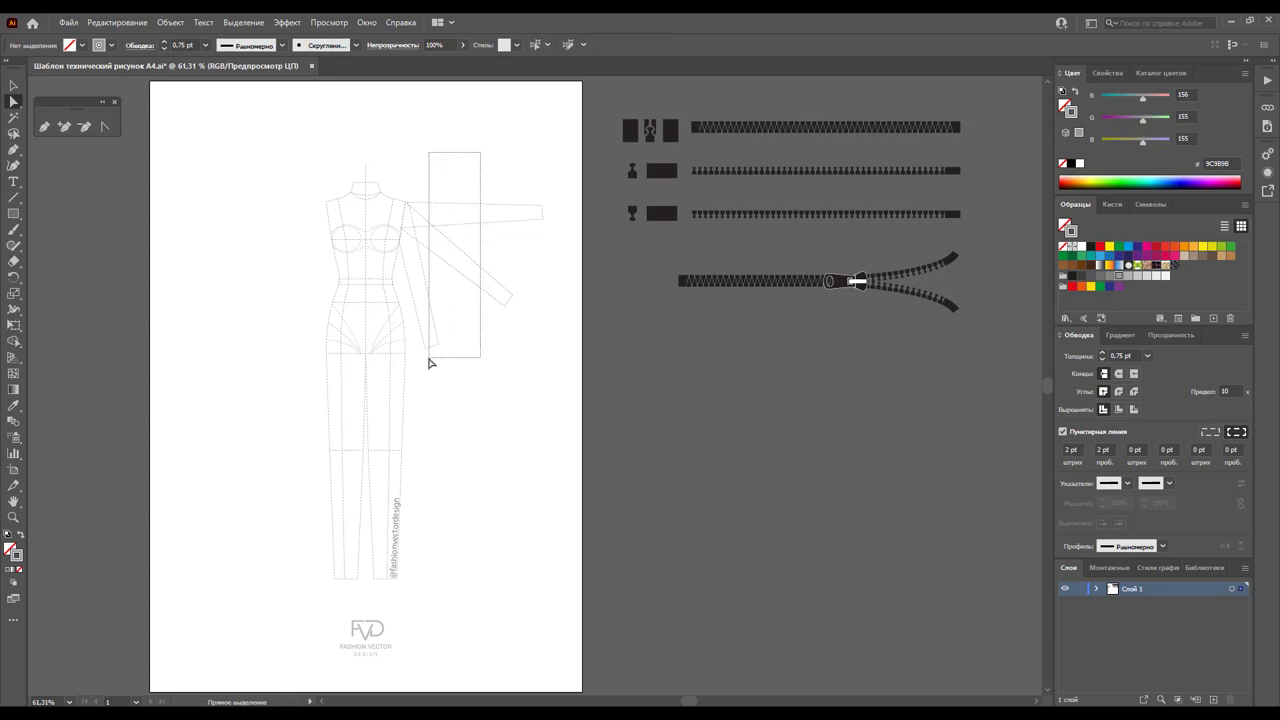
{"action": "key", "text": "Delete"}
{"action": "left_click_drag", "start_coordinate": [438, 598], "coordinate": [207, 425]}
{"action": "key", "text": "Delete"}
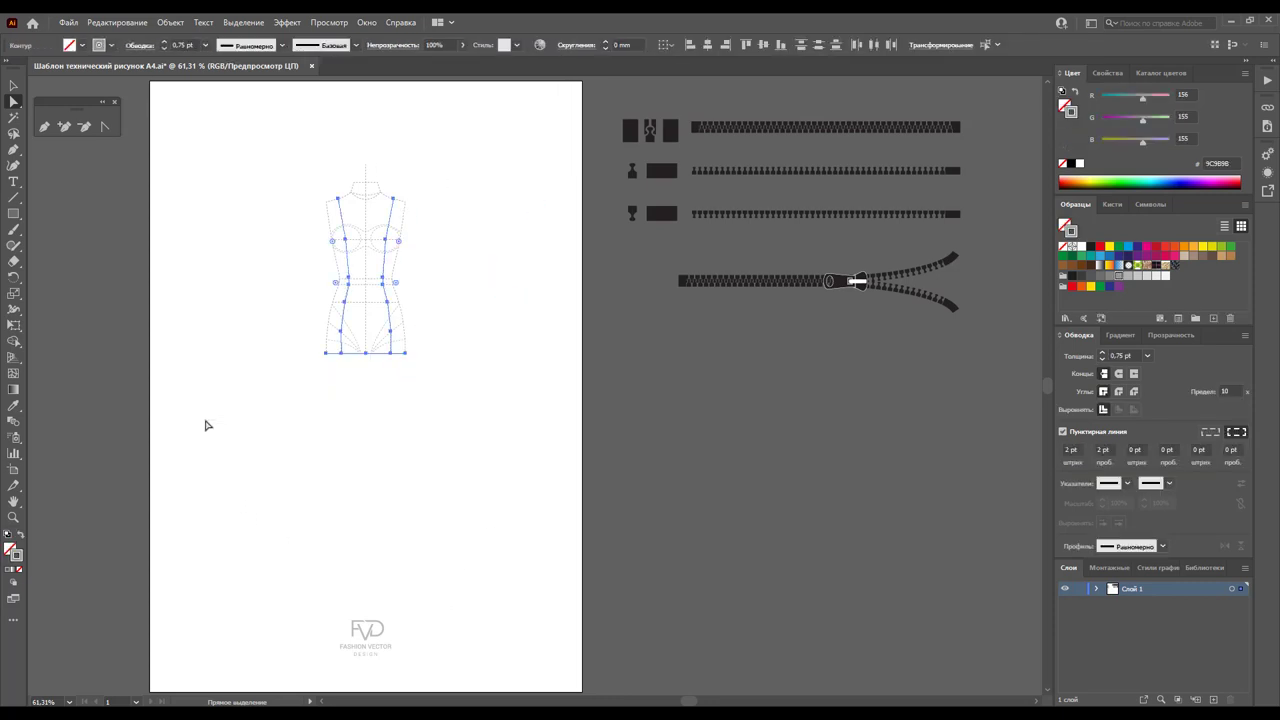
Select the remaining bodice, move it up and left, and enlarge it
{"action": "left_click", "coordinate": [12, 87]}
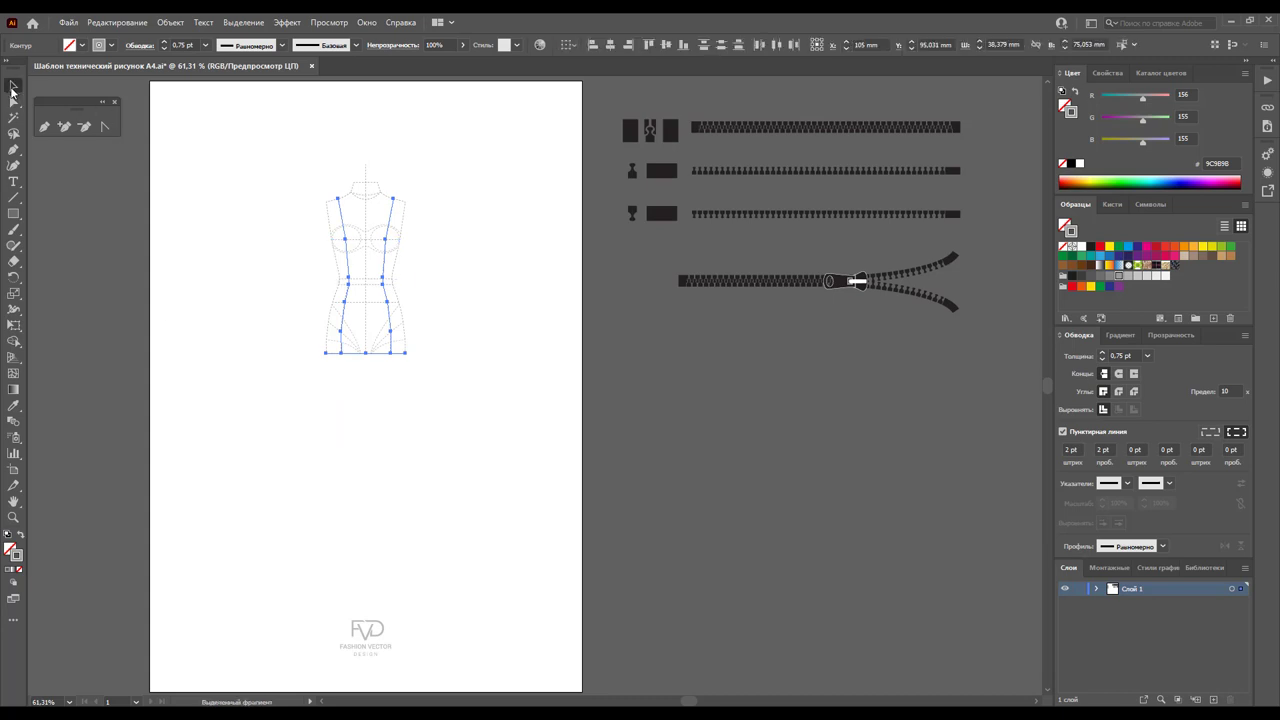
{"action": "left_click", "coordinate": [418, 451]}
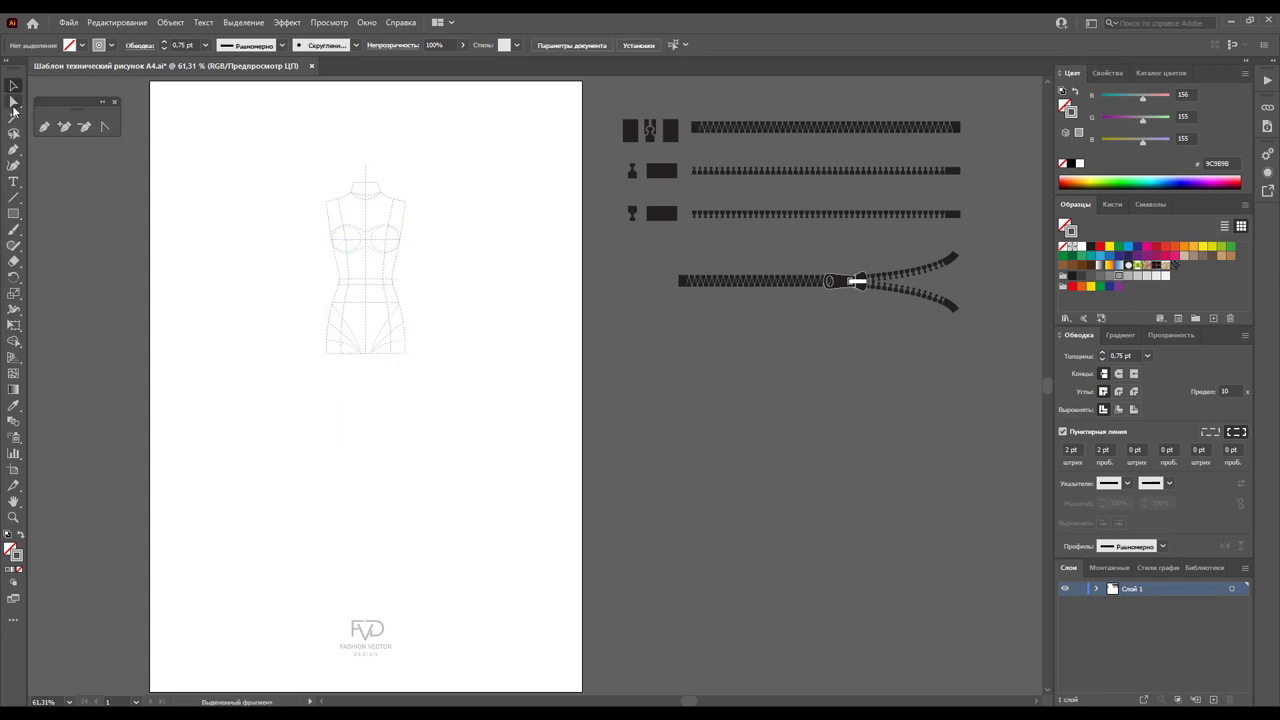
{"action": "left_click", "coordinate": [13, 102]}
{"action": "left_click_drag", "start_coordinate": [247, 128], "coordinate": [485, 425]}
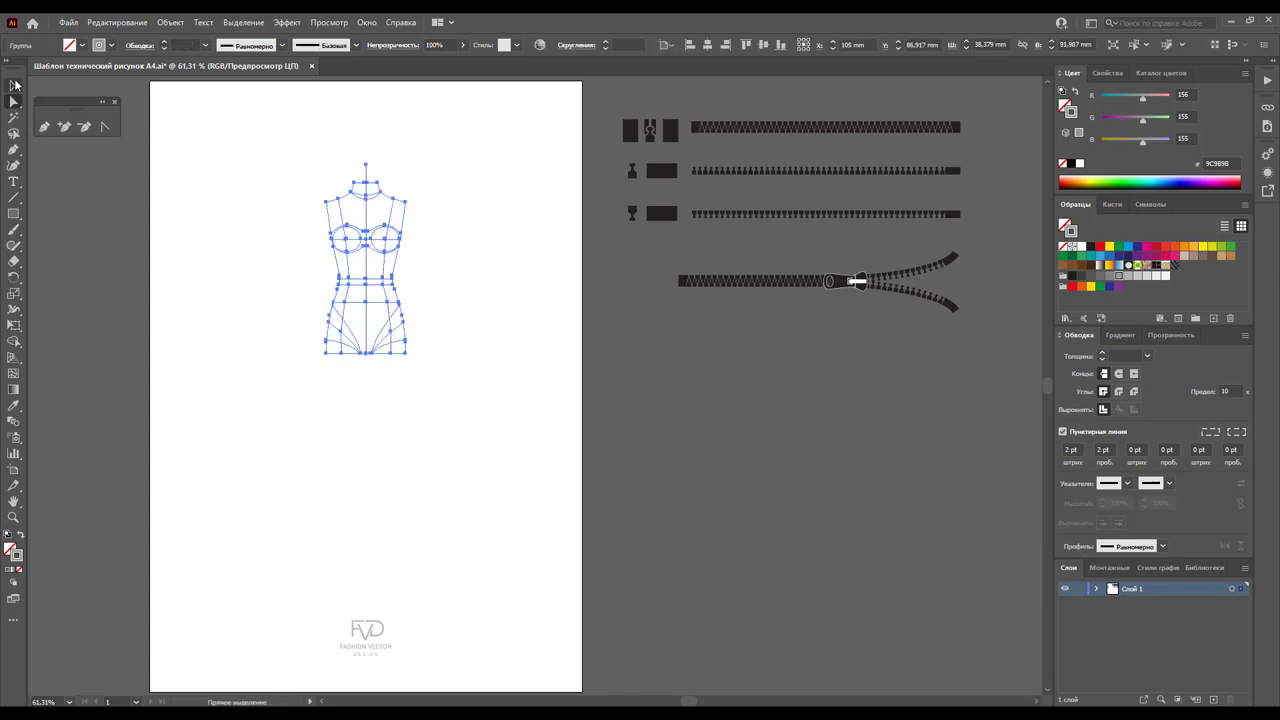
{"action": "left_click", "coordinate": [14, 86]}
{"action": "left_click_drag", "start_coordinate": [343, 299], "coordinate": [243, 272]}
{"action": "mouse_move", "coordinate": [285, 330]}
{"action": "left_mouse_down"}
{"action": "mouse_move", "coordinate": [397, 510]}
{"action": "mouse_move", "coordinate": [381, 488]}
{"action": "left_mouse_up"}
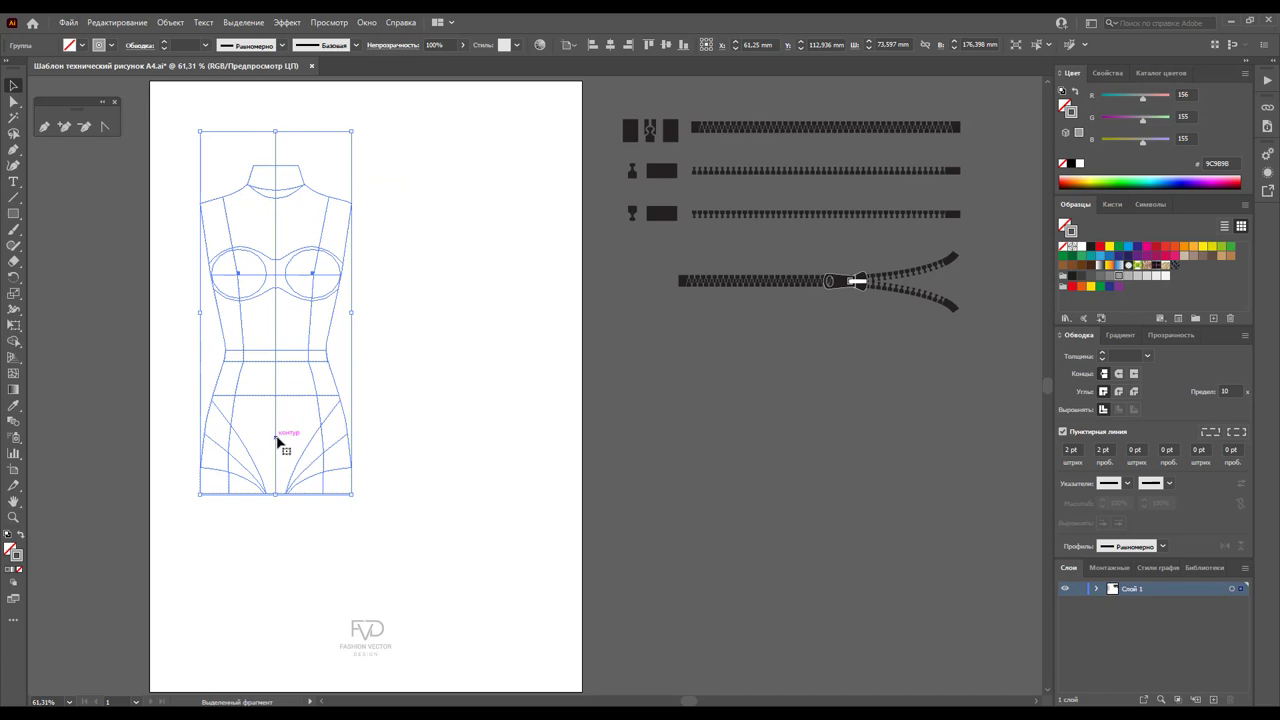
{"action": "left_click_drag", "start_coordinate": [278, 440], "coordinate": [268, 446]}
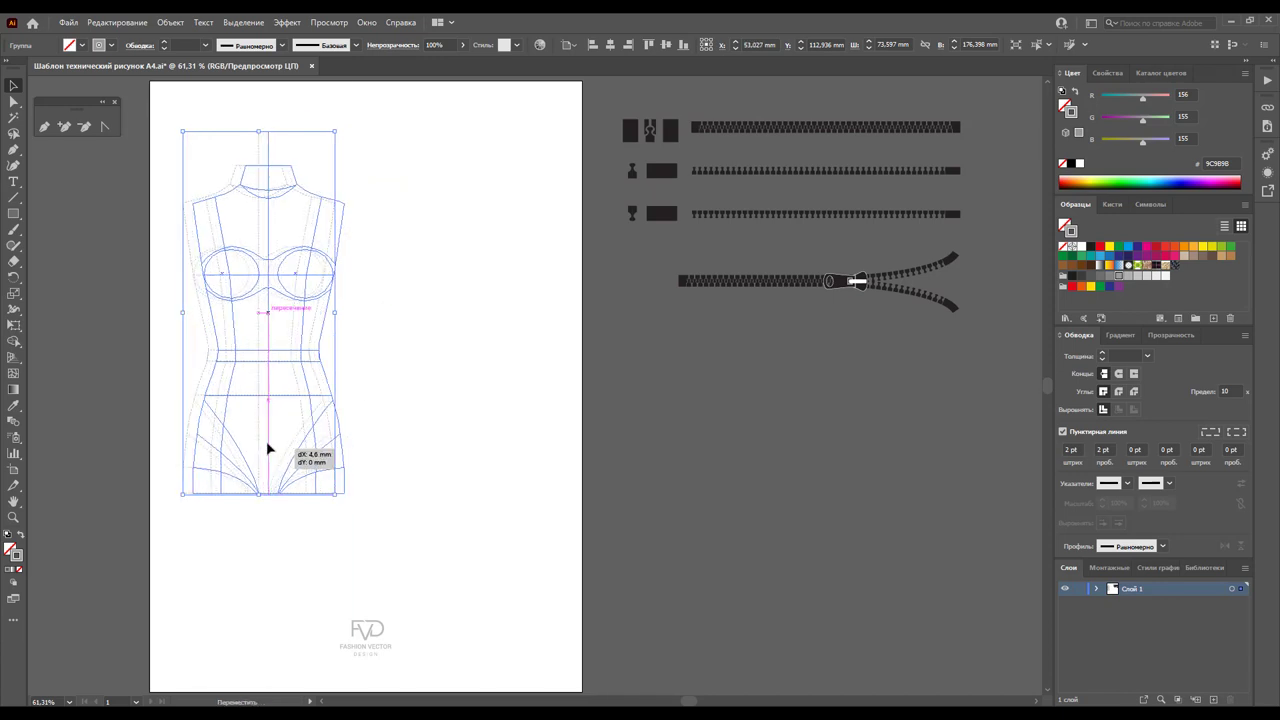
{"action": "left_click", "coordinate": [376, 459]}
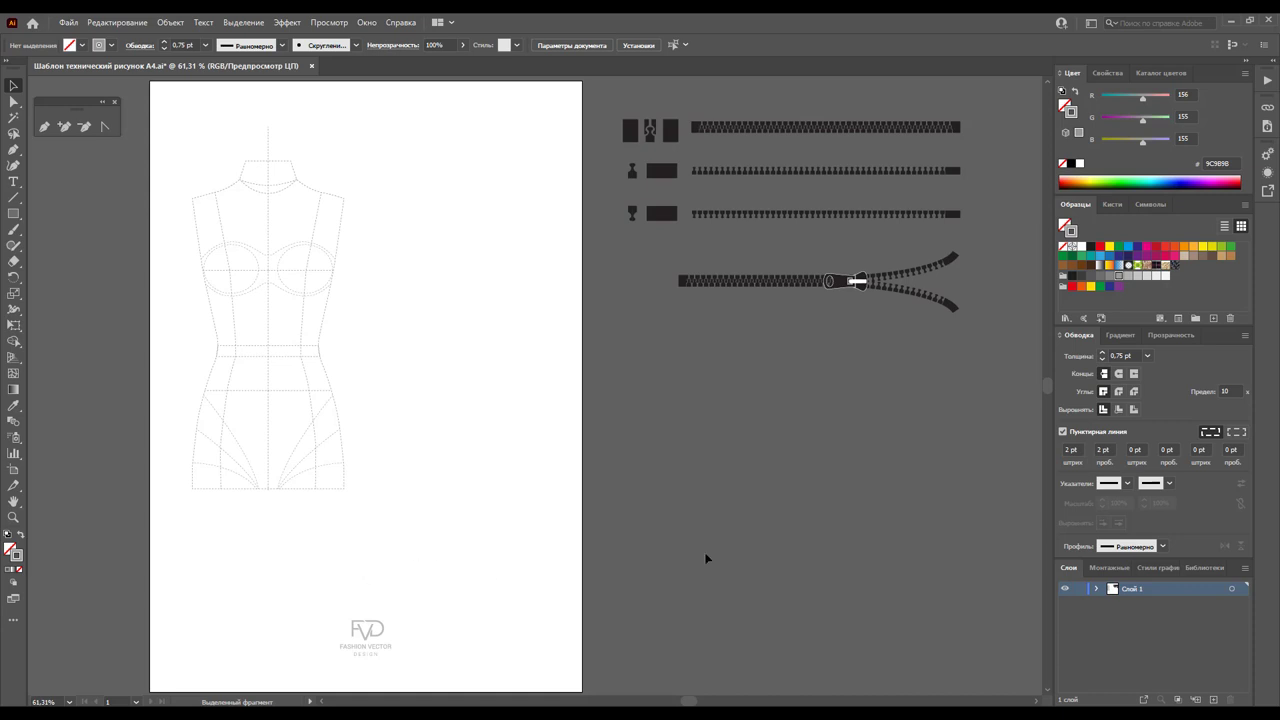
Lock the croquis Layer 1, create a new layer above it, and zoom into the torso
{"action": "left_click", "coordinate": [1079, 589]}
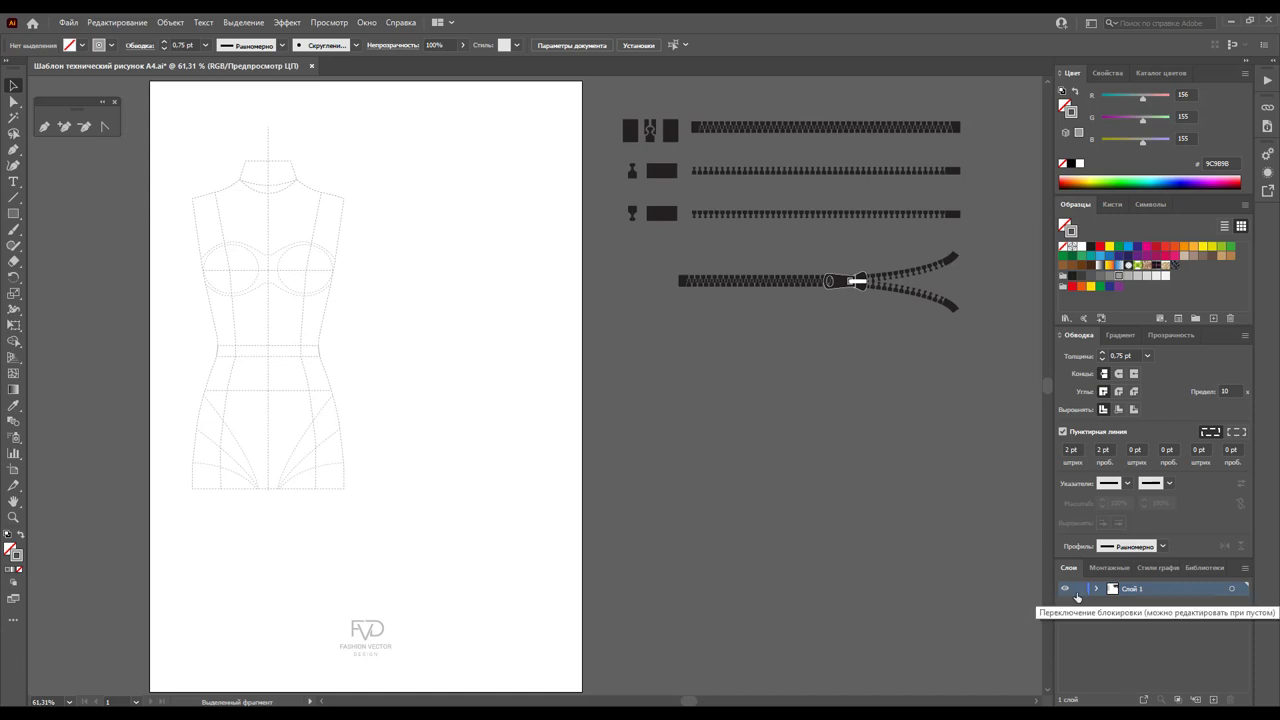
{"action": "left_click", "coordinate": [1213, 699]}
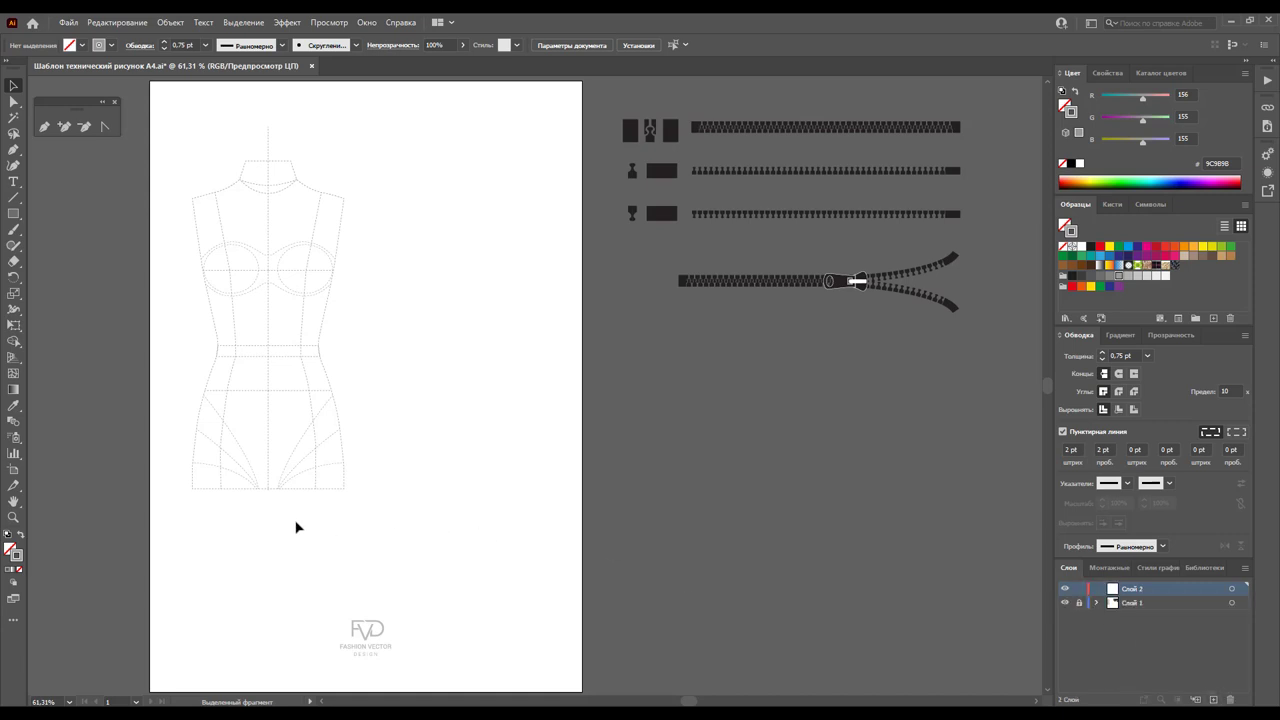
{"action": "left_click", "coordinate": [13, 517]}
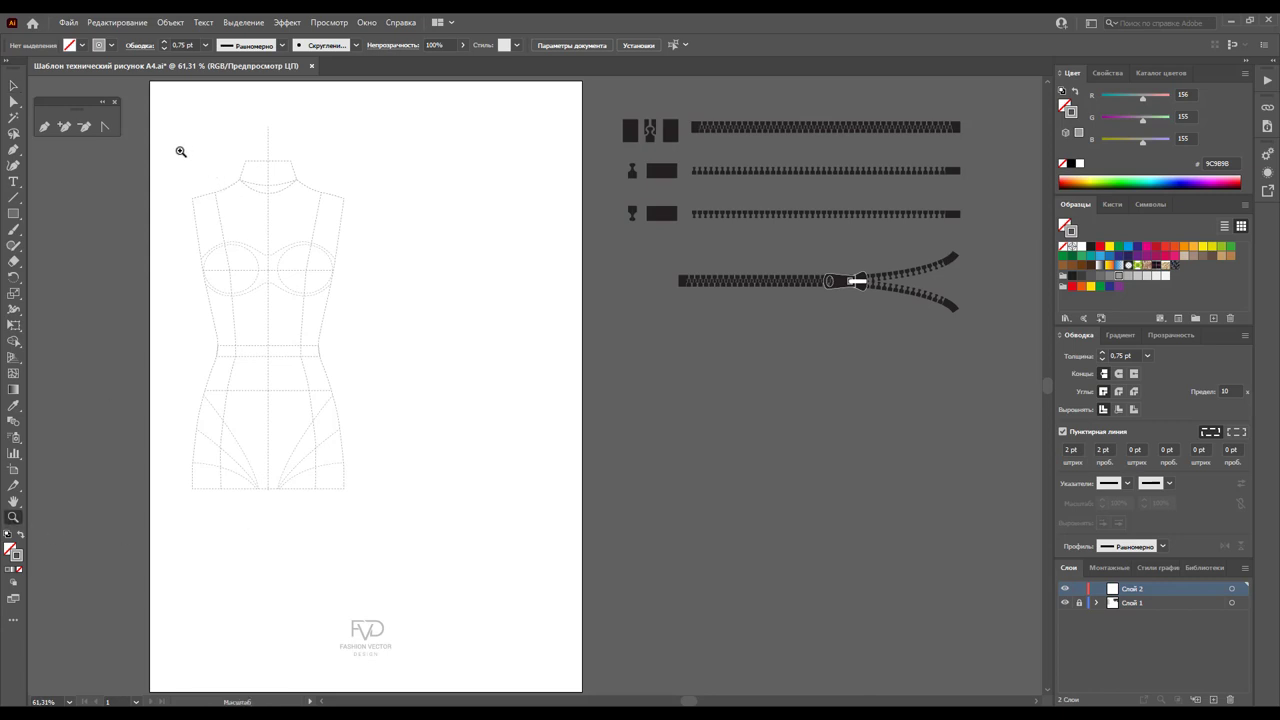
{"action": "left_click_drag", "start_coordinate": [175, 139], "coordinate": [391, 512]}
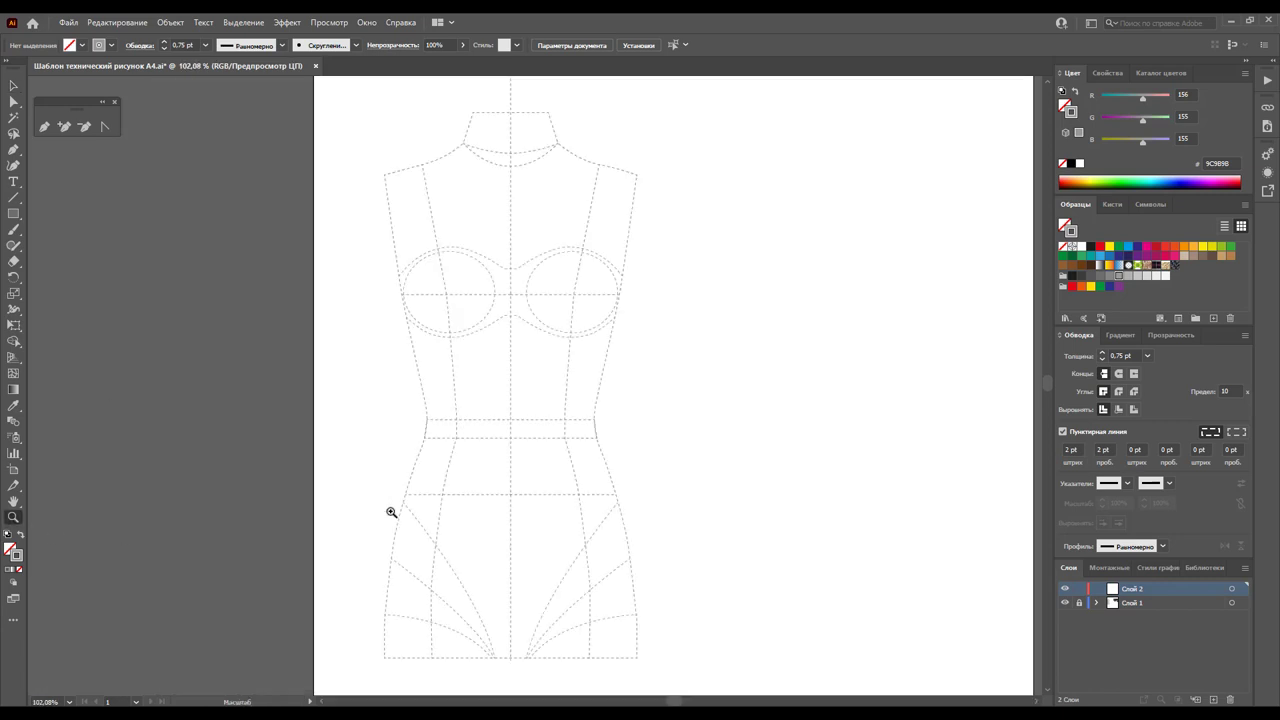
{"action": "scroll", "coordinate": [391, 512], "scroll_direction": "down", "scroll_amount": 1}
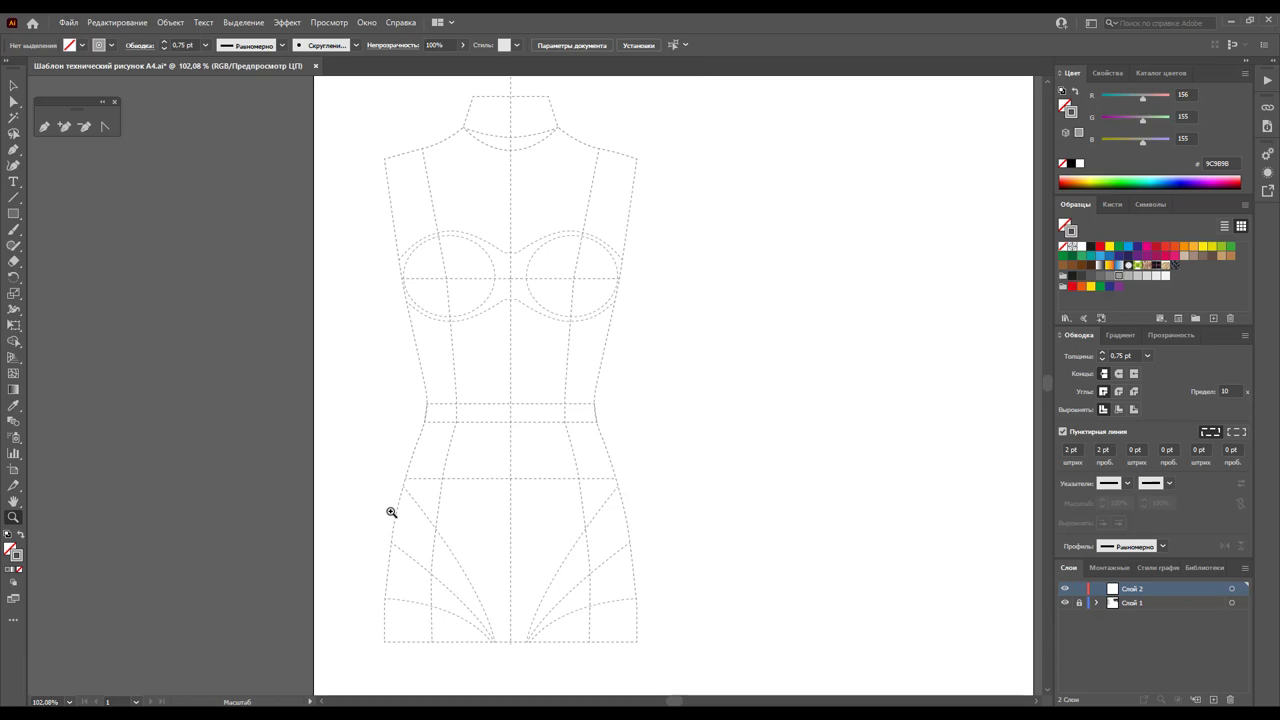
{"action": "left_click_drag", "start_coordinate": [321, 150], "coordinate": [676, 669]}
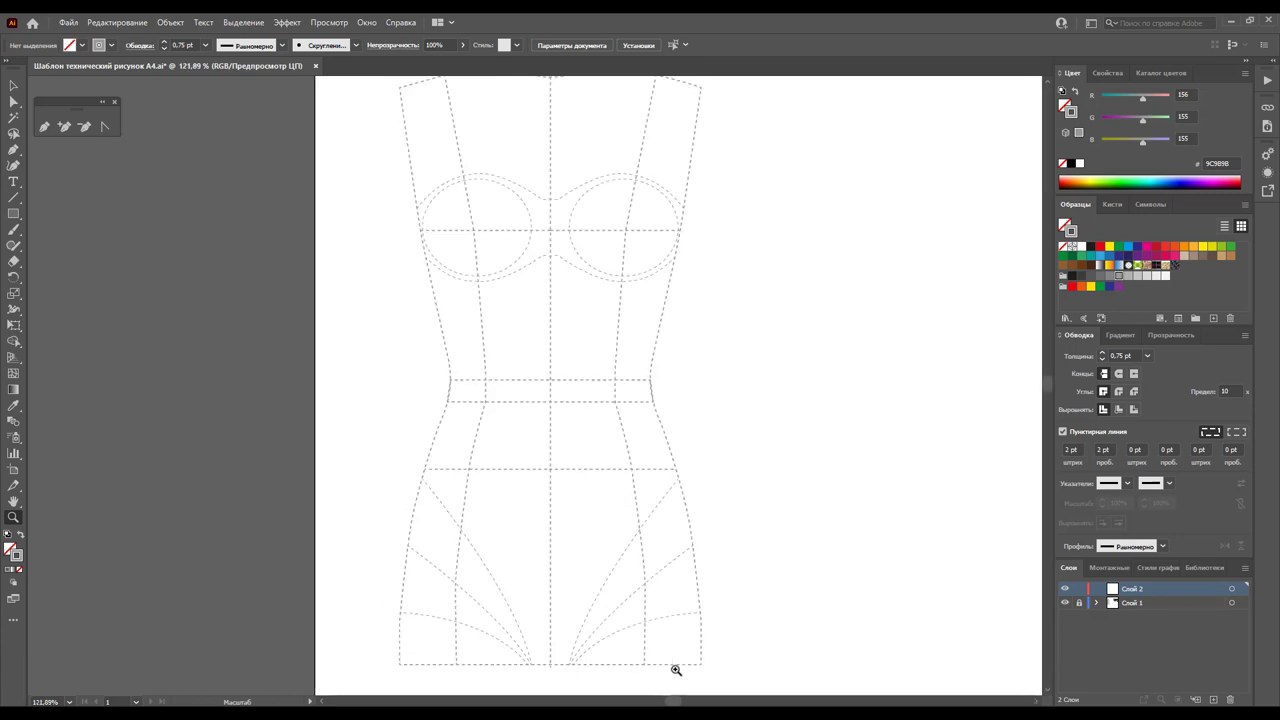
{"action": "scroll", "coordinate": [791, 537], "scroll_direction": "down", "scroll_amount": 1}
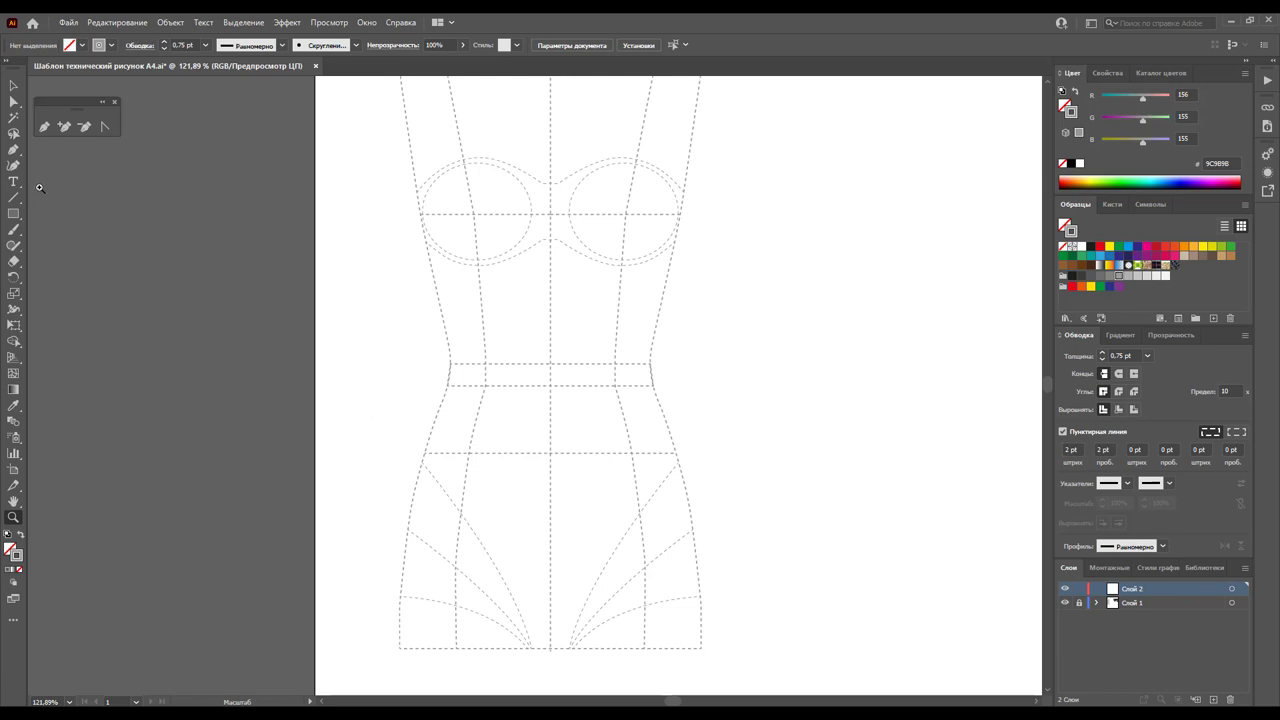
{"action": "left_click", "coordinate": [14, 150]}
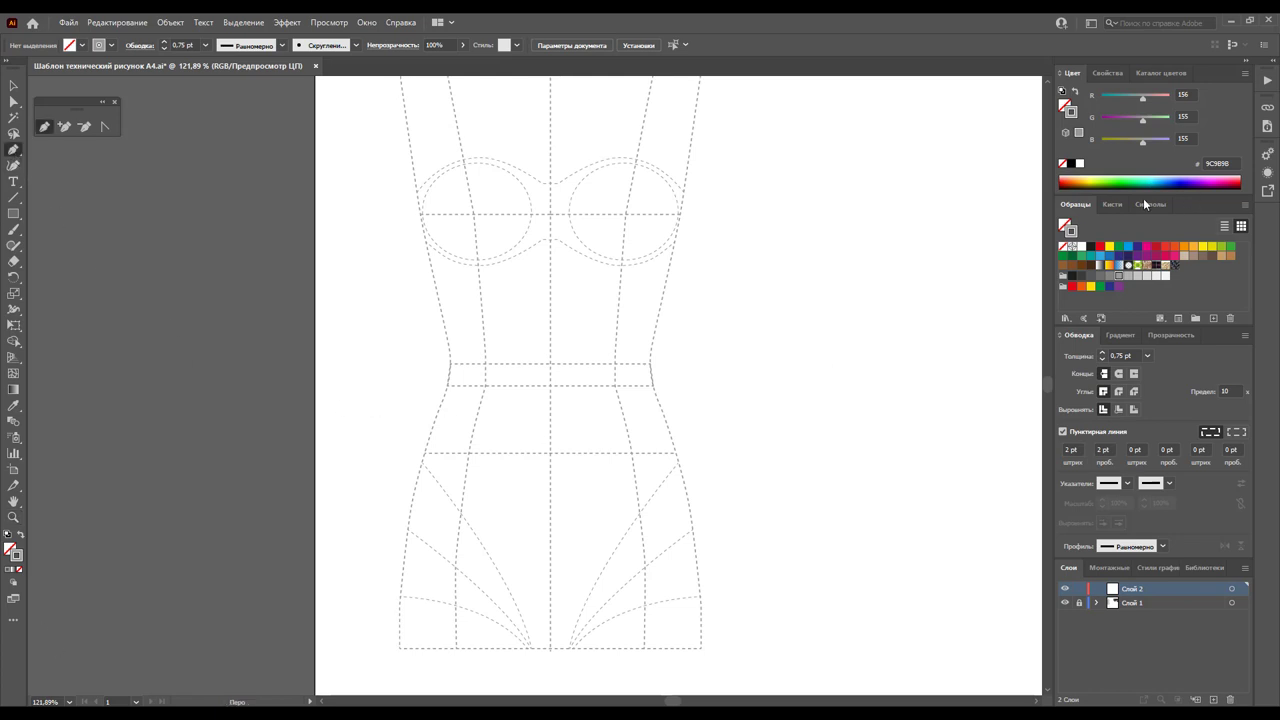
Set the stroke to solid black at 1 pt, with Dashed Line off
{"action": "left_click", "coordinate": [1091, 246]}
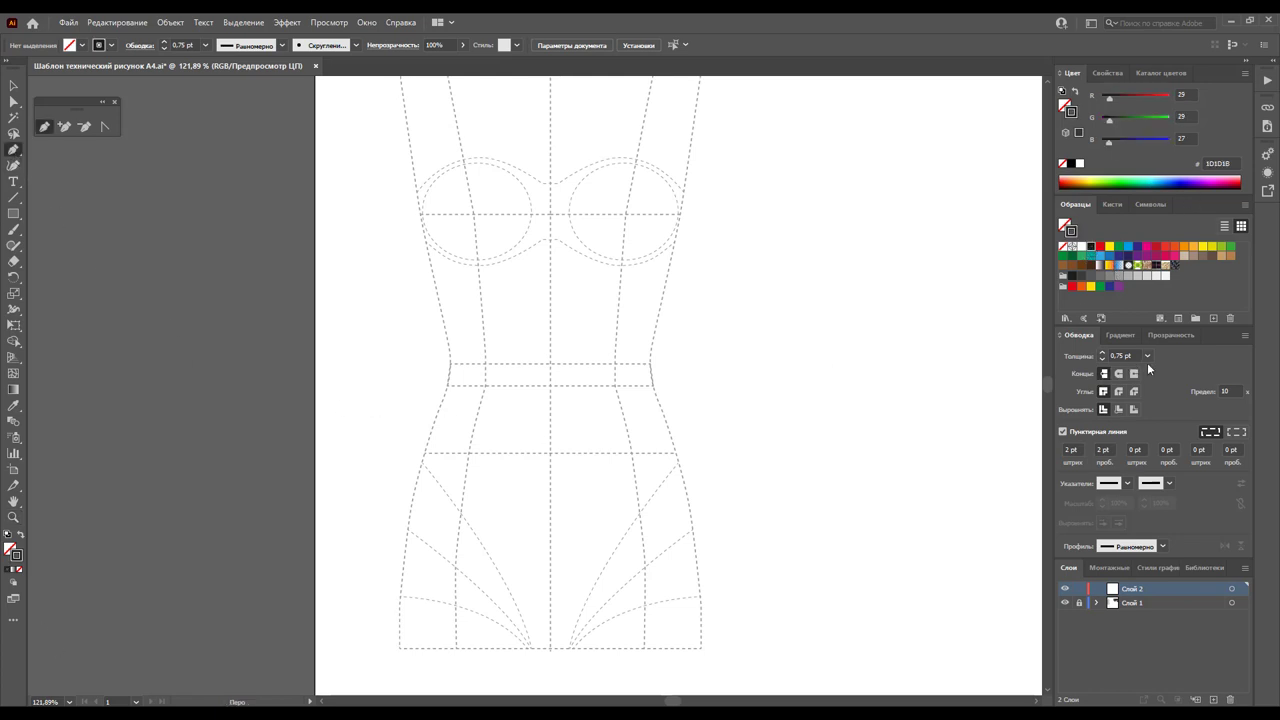
{"action": "left_click", "coordinate": [1148, 355]}
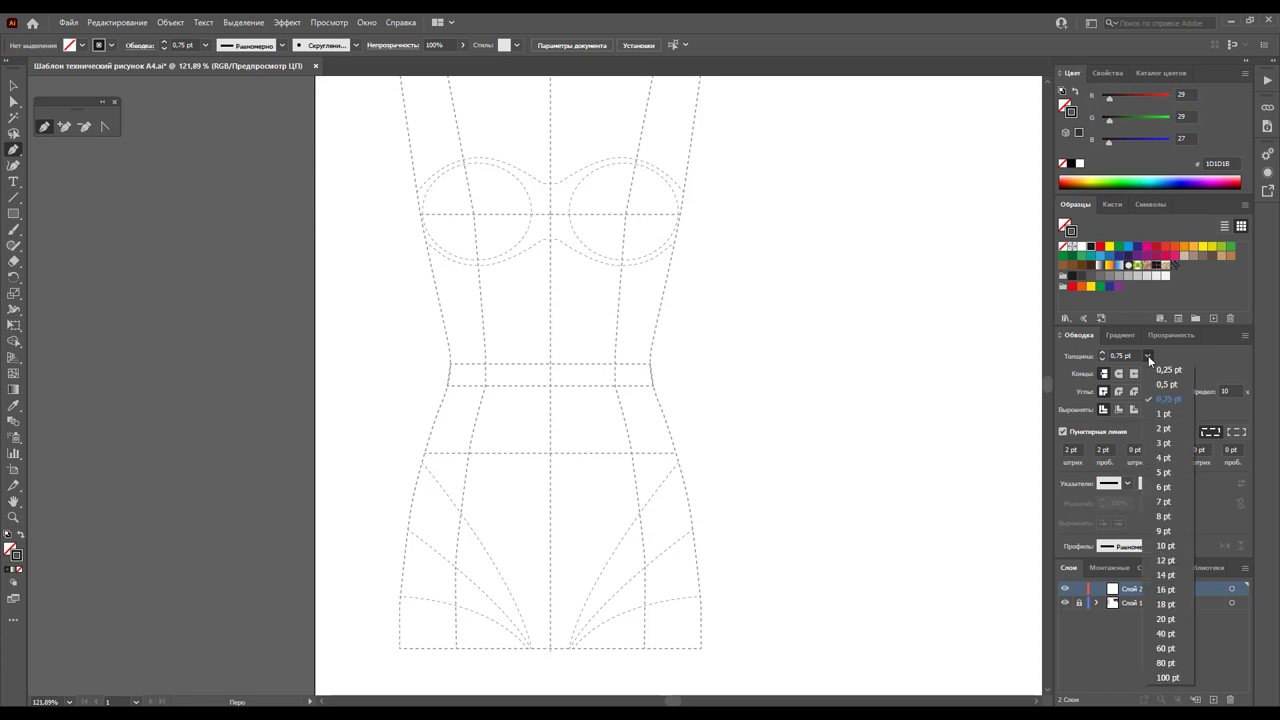
{"action": "left_click", "coordinate": [1164, 414]}
{"action": "left_click", "coordinate": [1062, 431]}
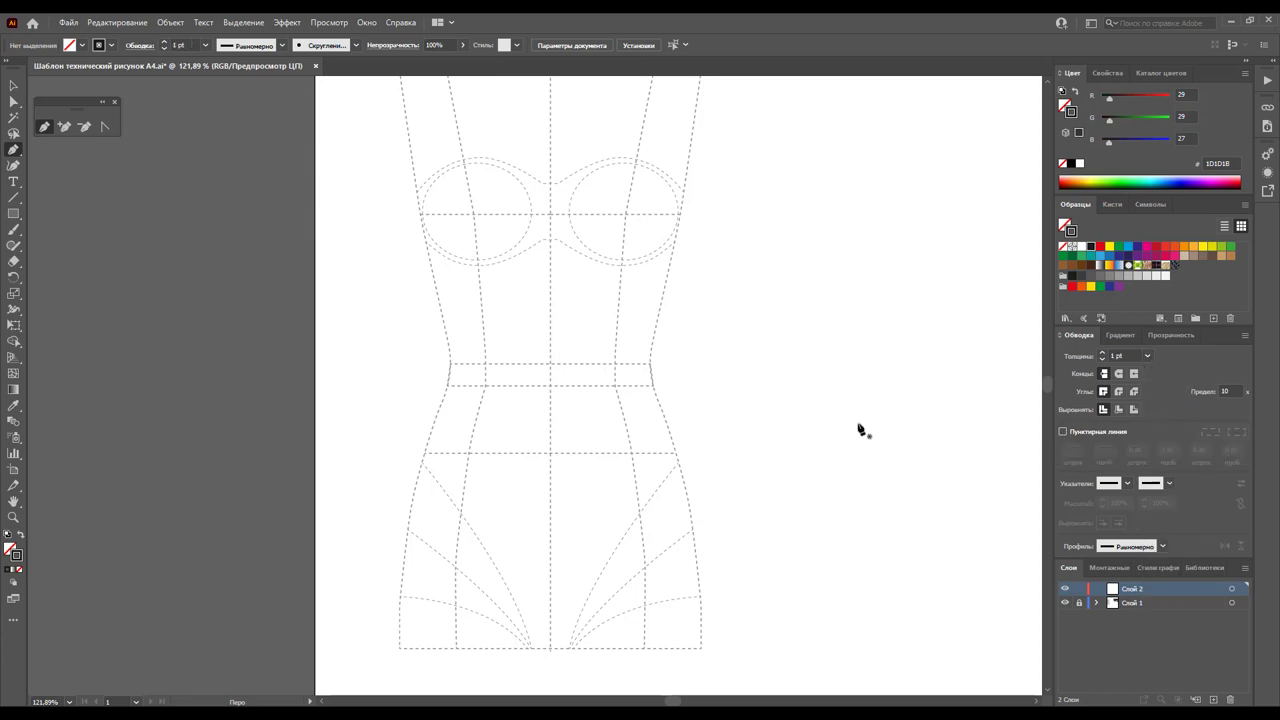
{"action": "left_click", "coordinate": [569, 280]}
Draw a thin rectangle down the torso's centre front for the zipper
{"action": "left_click", "coordinate": [14, 213]}
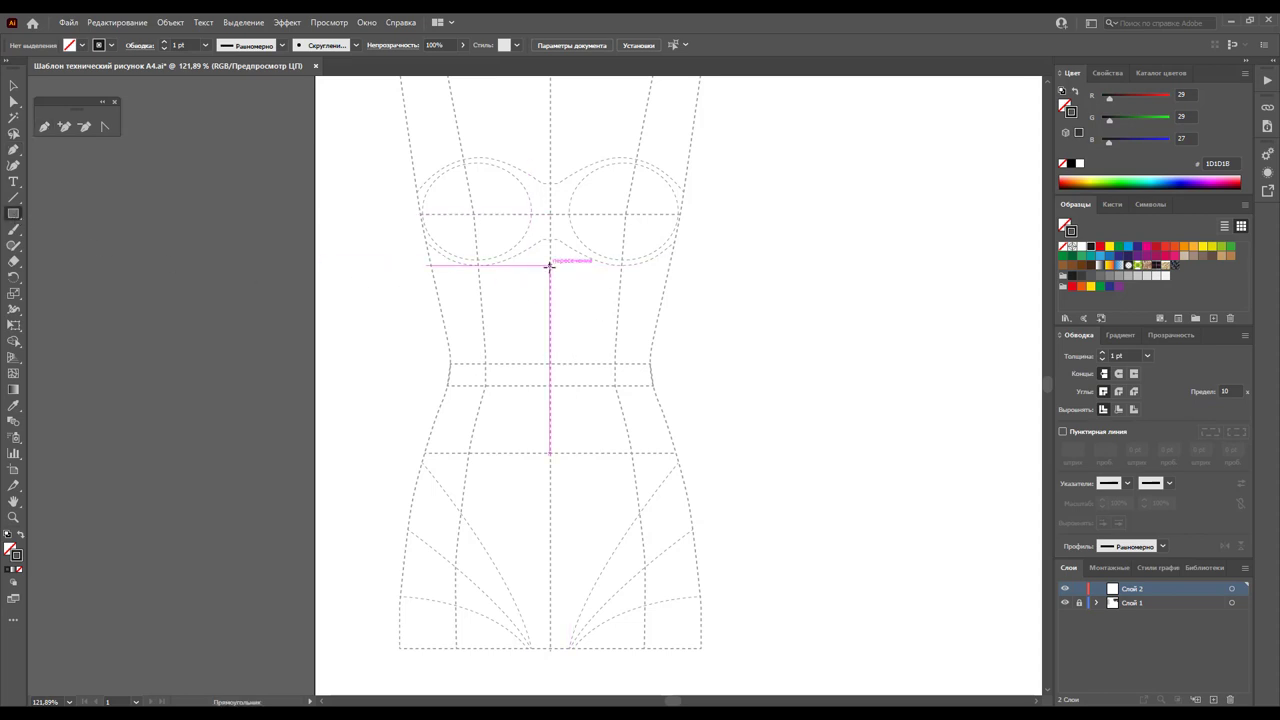
{"action": "left_click_drag", "start_coordinate": [549, 264], "coordinate": [552, 533]}
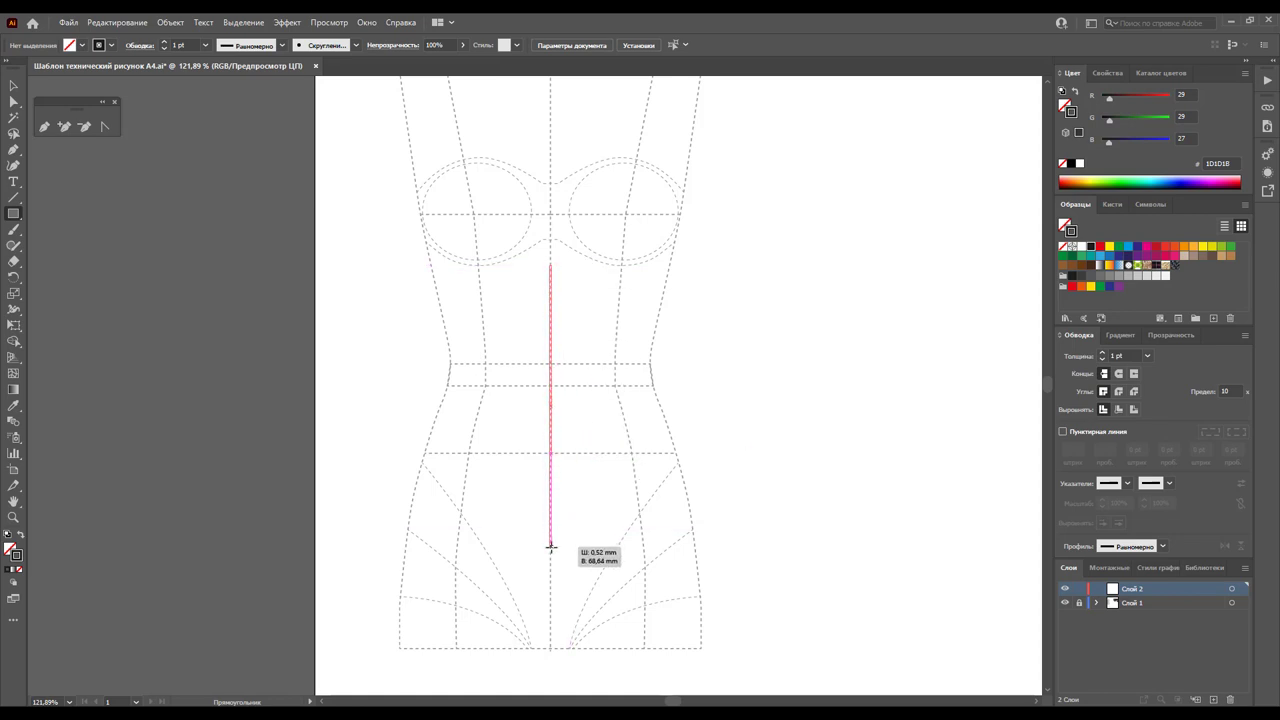
{"action": "left_click_drag", "start_coordinate": [552, 533], "coordinate": [556, 540]}
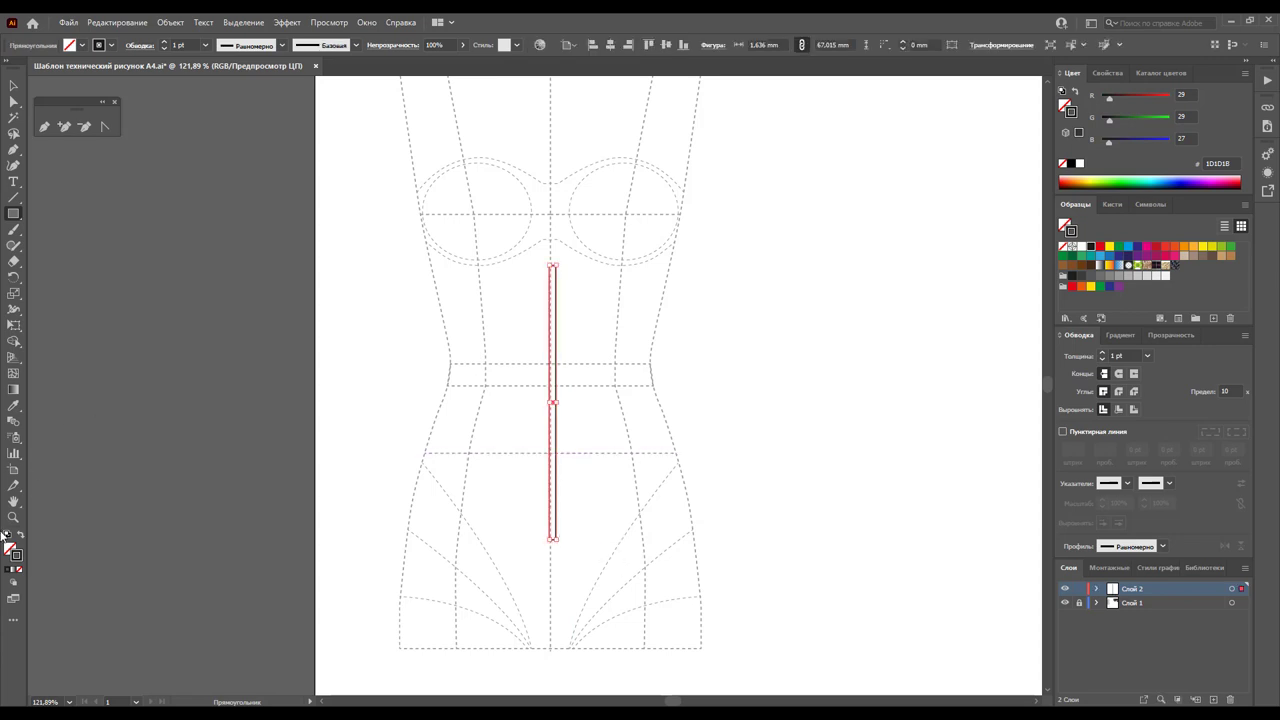
Zoom closer and nudge the rectangle's bottom corners two steps lower
{"action": "key", "text": "z"}
{"action": "left_click_drag", "start_coordinate": [374, 170], "coordinate": [735, 662]}
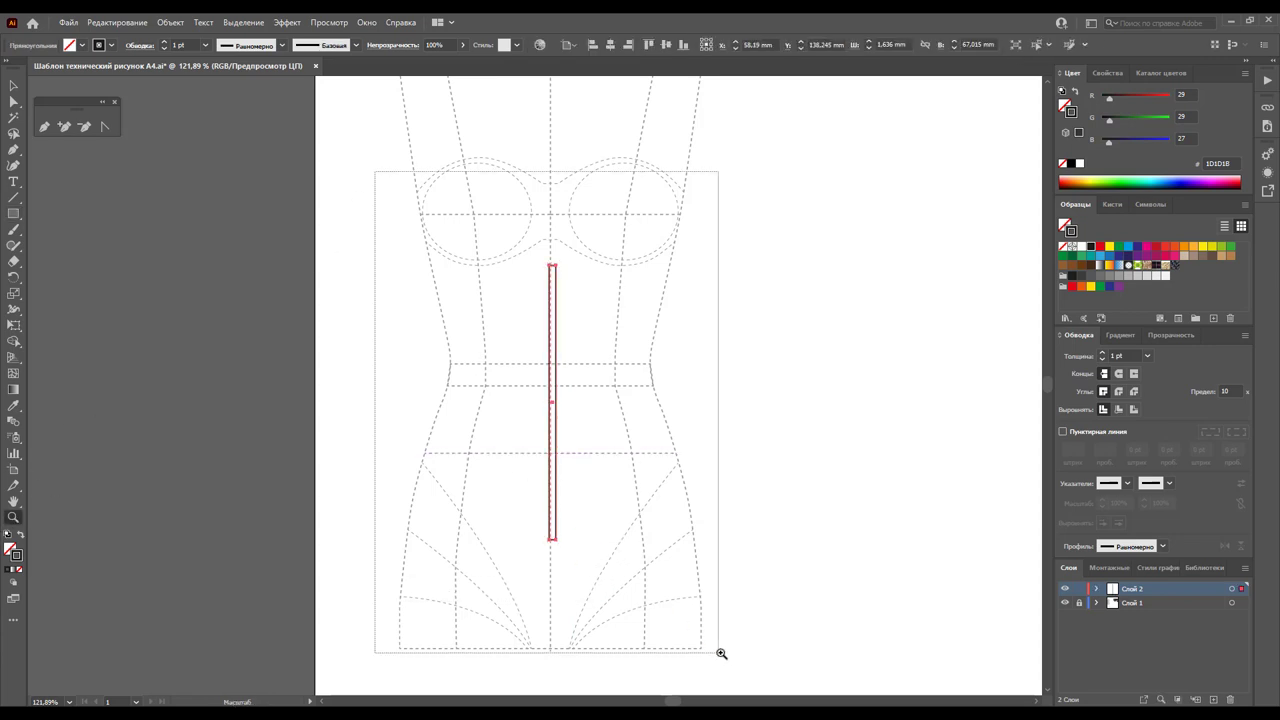
{"action": "scroll", "coordinate": [707, 537], "scroll_direction": "down", "scroll_amount": 1}
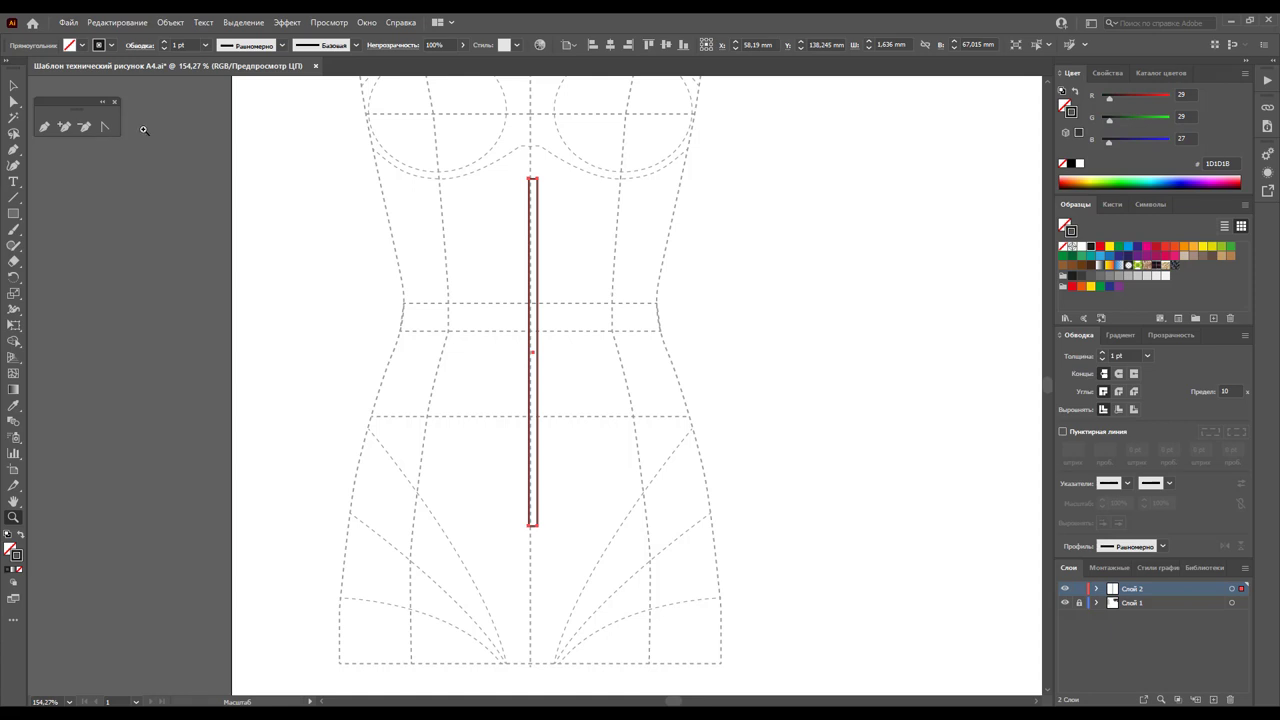
{"action": "left_click", "coordinate": [20, 101]}
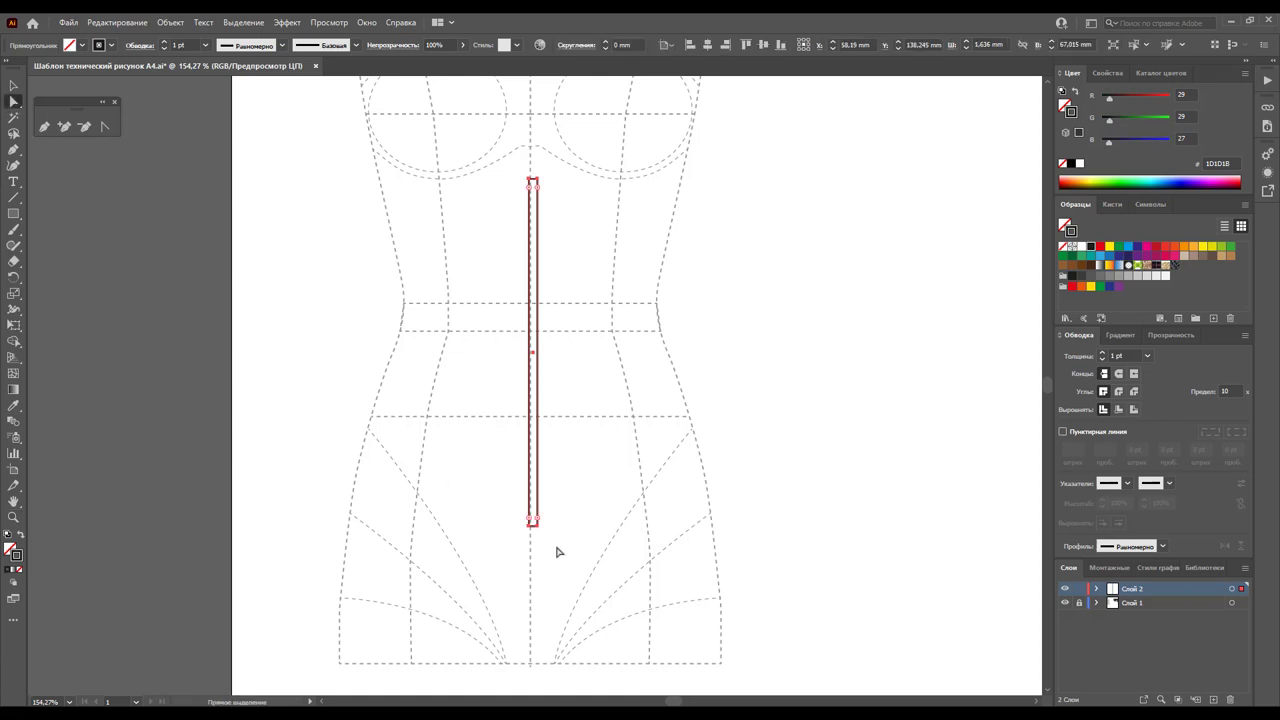
{"action": "left_click_drag", "start_coordinate": [560, 555], "coordinate": [522, 523]}
{"action": "key", "text": "Down"}
{"action": "key", "text": "Down"}
{"action": "key", "text": "Down"}
{"action": "key", "text": "Down"}
{"action": "key", "text": "Down"}
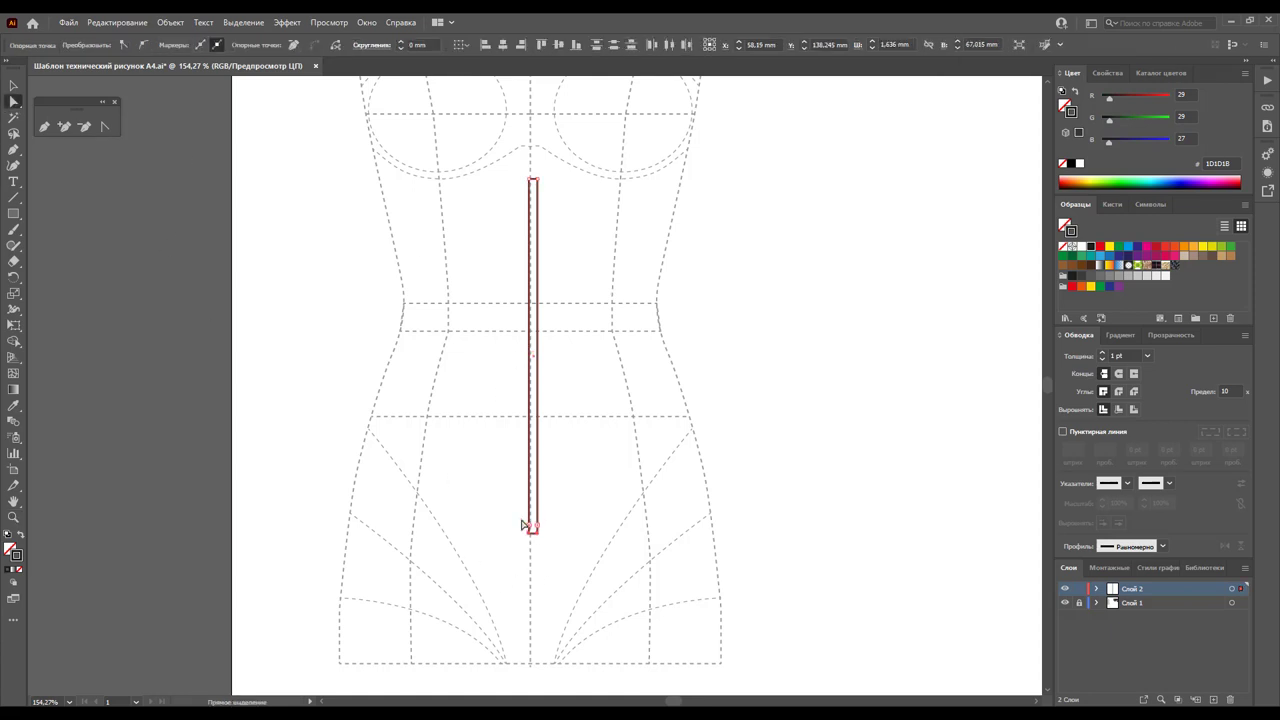
{"action": "key", "text": "Down"}
{"action": "key", "text": "Down"}
{"action": "key", "text": "Down"}
{"action": "key", "text": "Down"}
{"action": "key", "text": "Down"}
{"action": "key", "text": "Down"}
{"action": "key", "text": "Down"}
{"action": "key", "text": "Down"}
{"action": "left_click", "coordinate": [13, 86]}
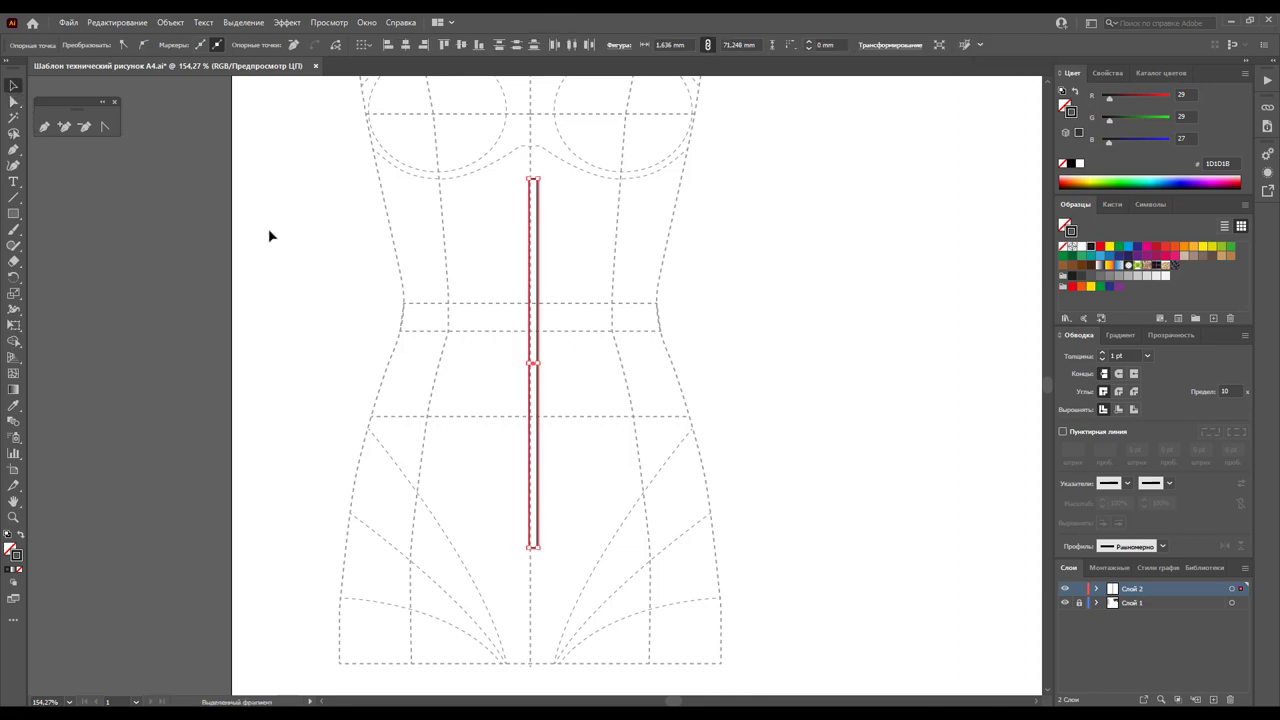
{"action": "left_click", "coordinate": [268, 235]}
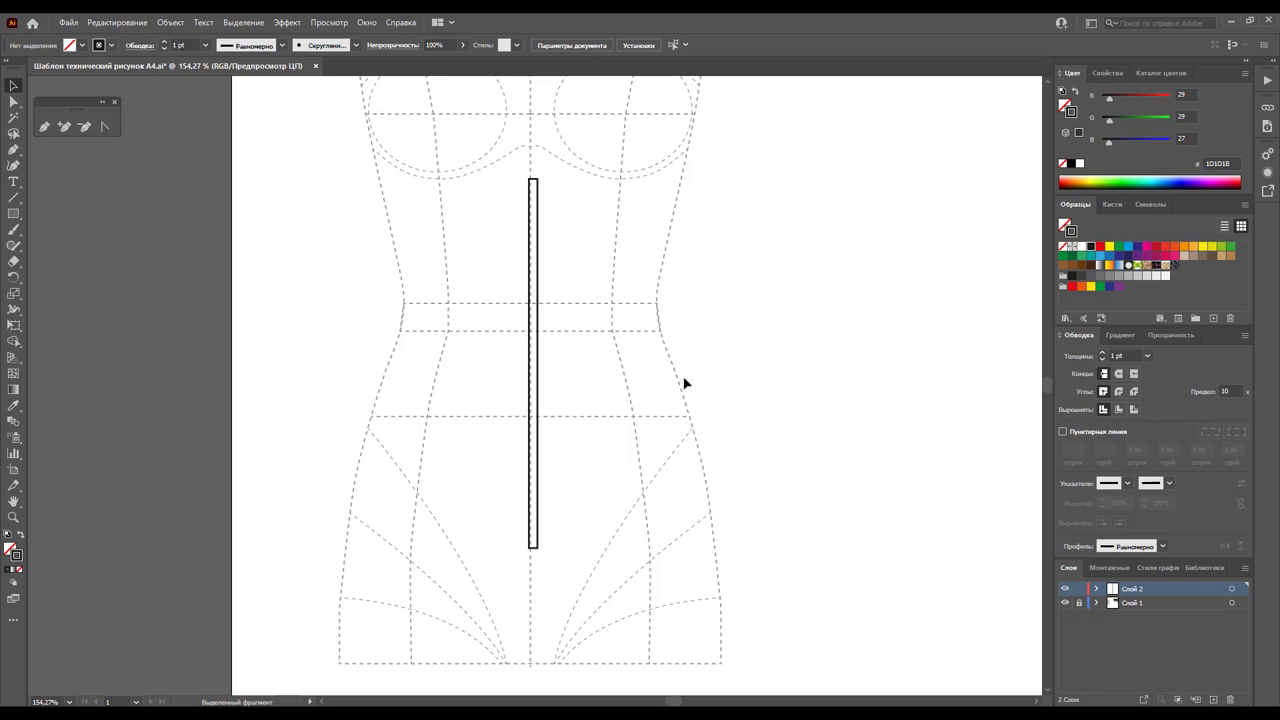
Pen-draw the right-half outline: curved neckline, waist-shaped side seam, hip, and hem back to centre front
{"action": "left_click", "coordinate": [46, 126]}
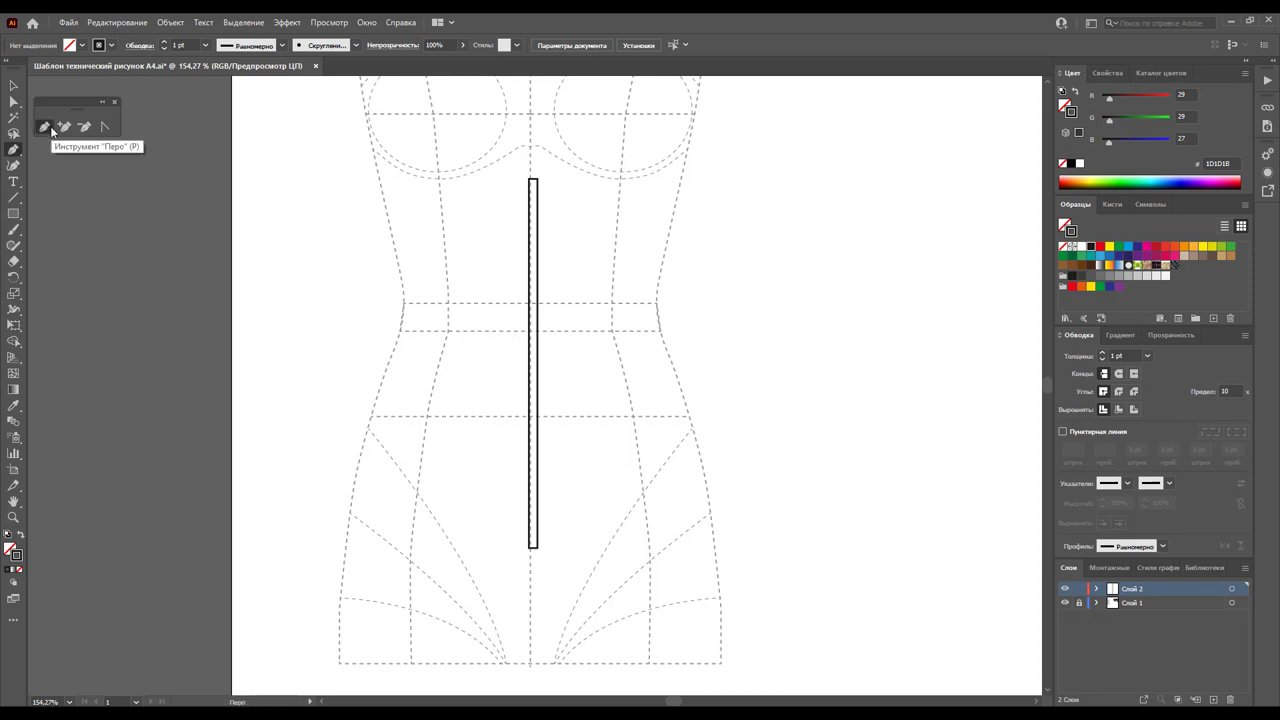
{"action": "left_click", "coordinate": [533, 180]}
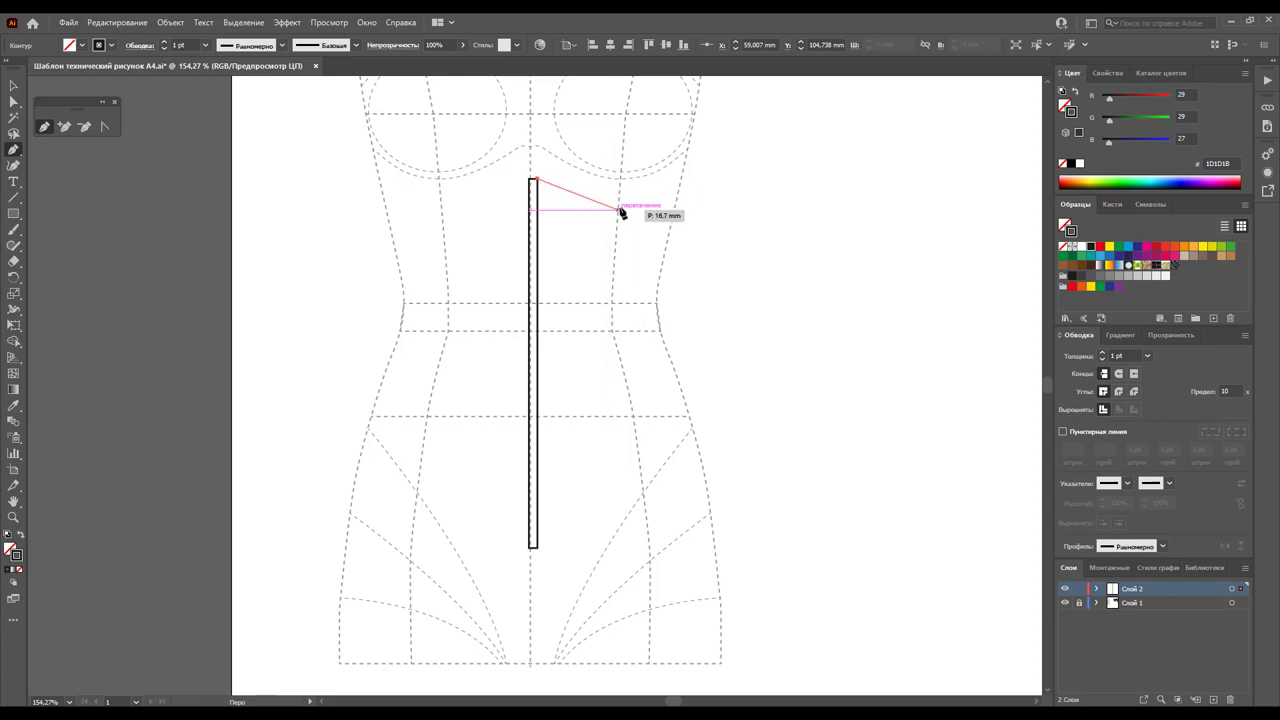
{"action": "left_click_drag", "start_coordinate": [621, 212], "coordinate": [677, 214]}
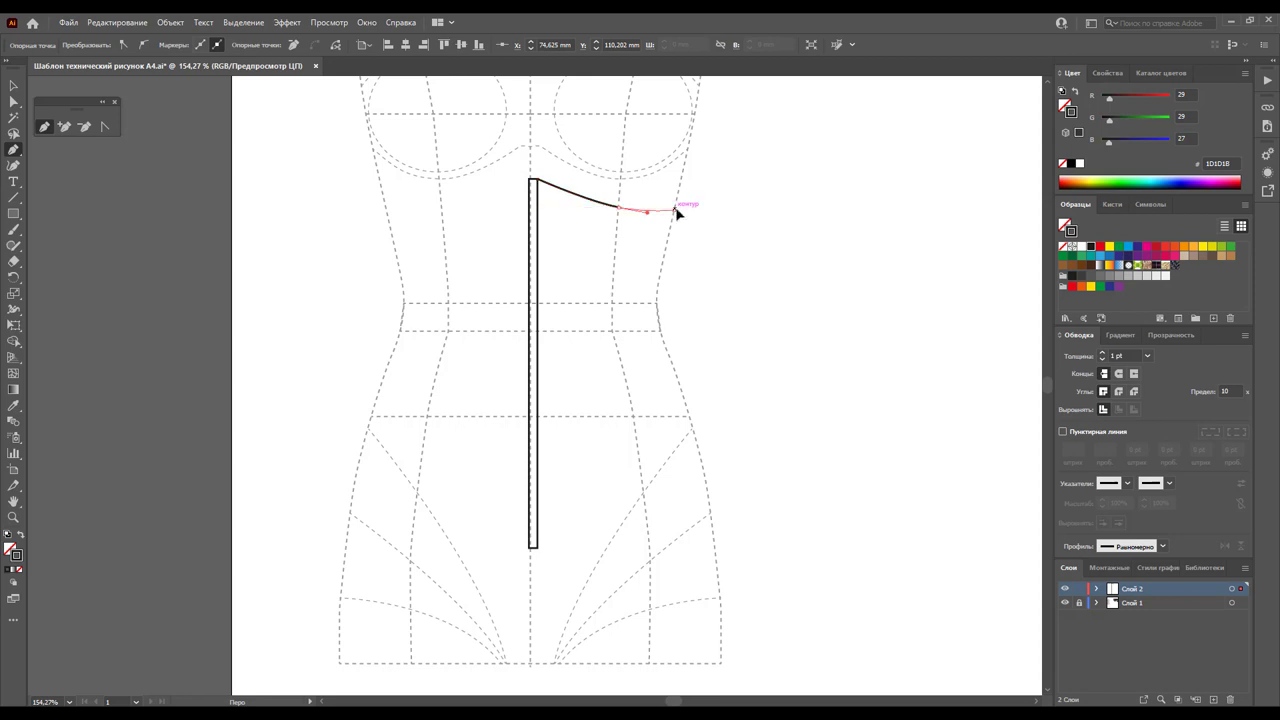
{"action": "left_click", "coordinate": [675, 209]}
{"action": "left_click_drag", "start_coordinate": [661, 303], "coordinate": [663, 328]}
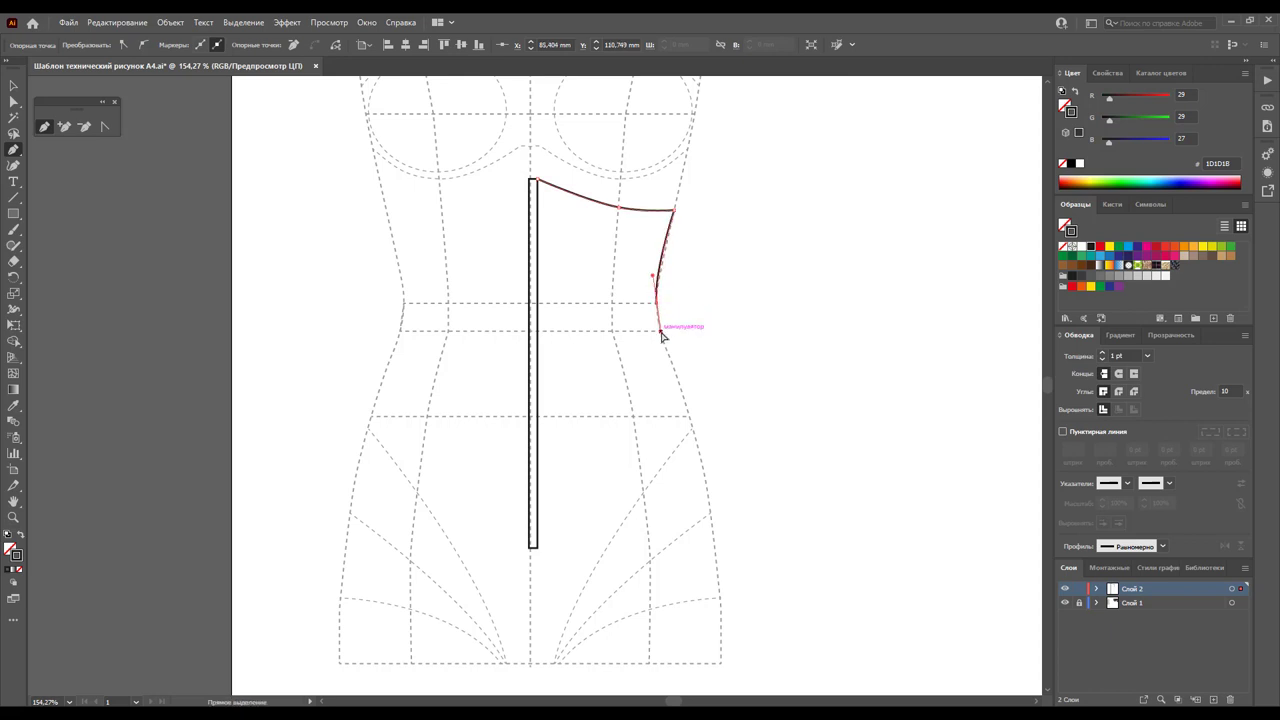
{"action": "mouse_move", "coordinate": [662, 326]}
{"action": "left_mouse_down"}
{"action": "mouse_move", "coordinate": [659, 312]}
{"action": "mouse_move", "coordinate": [660, 325]}
{"action": "left_mouse_up"}
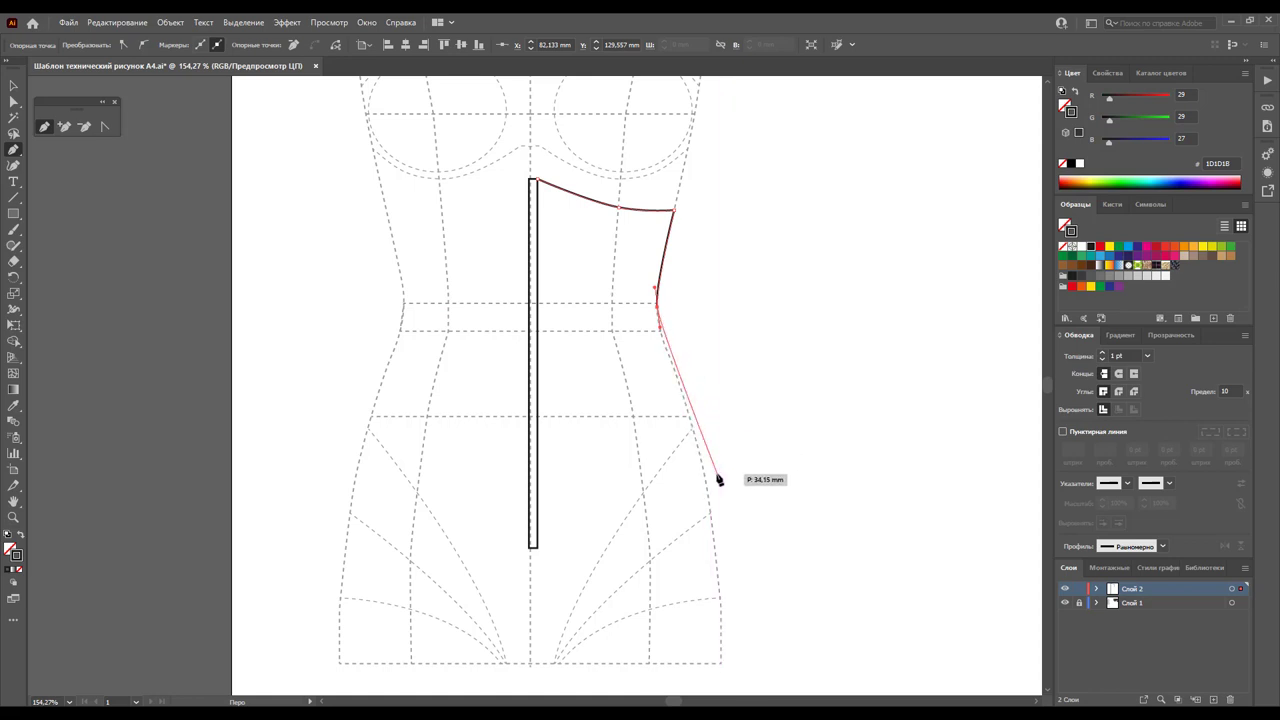
{"action": "left_click_drag", "start_coordinate": [705, 462], "coordinate": [714, 499]}
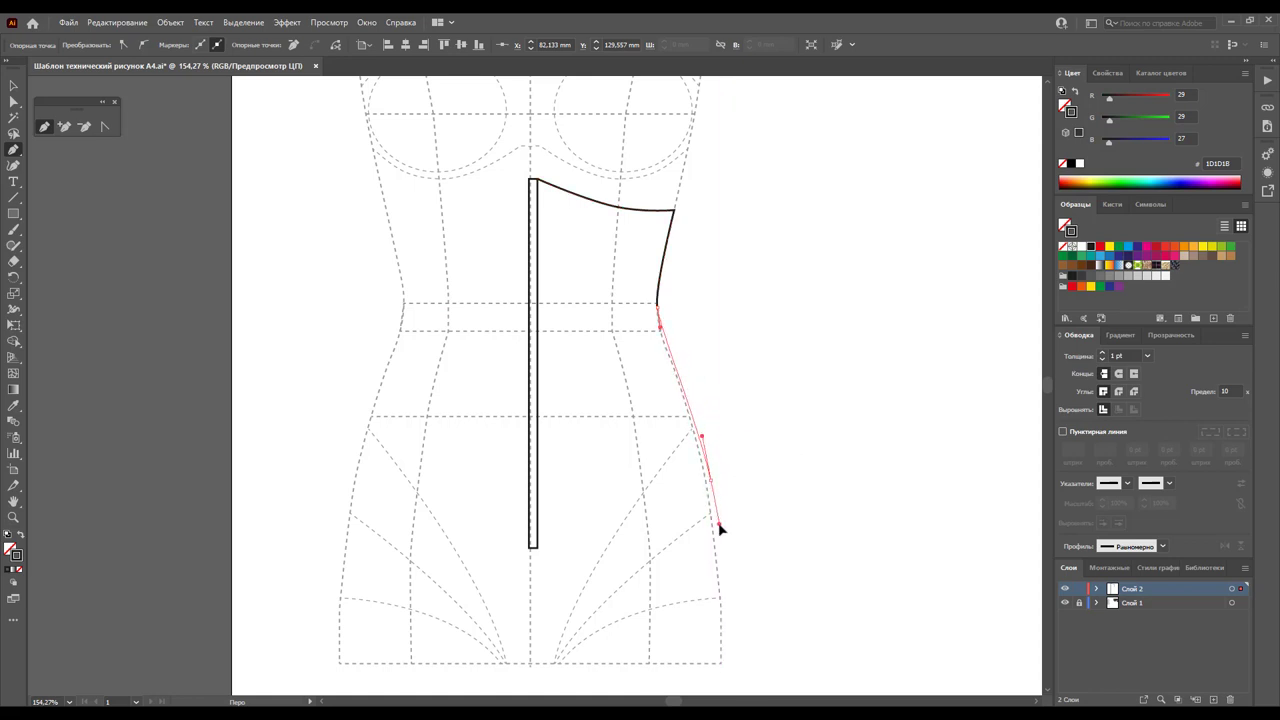
{"action": "left_click_drag", "start_coordinate": [719, 527], "coordinate": [722, 539]}
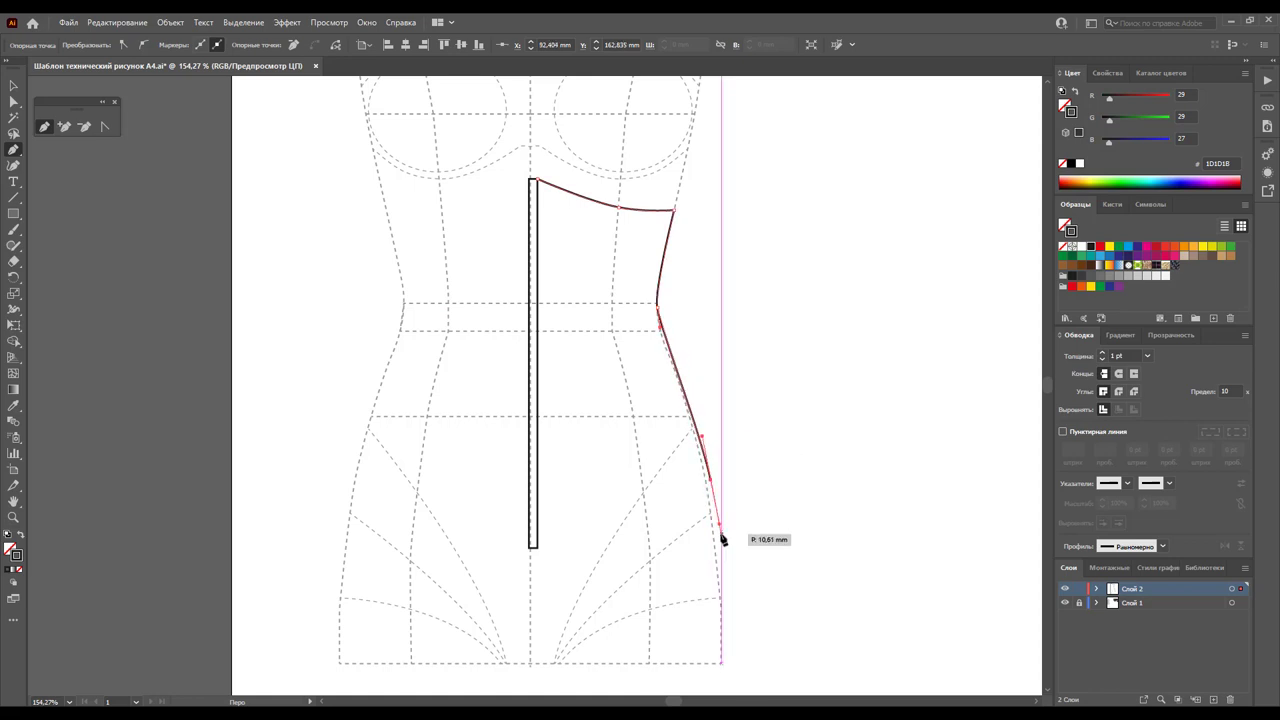
{"action": "left_click", "coordinate": [533, 547]}
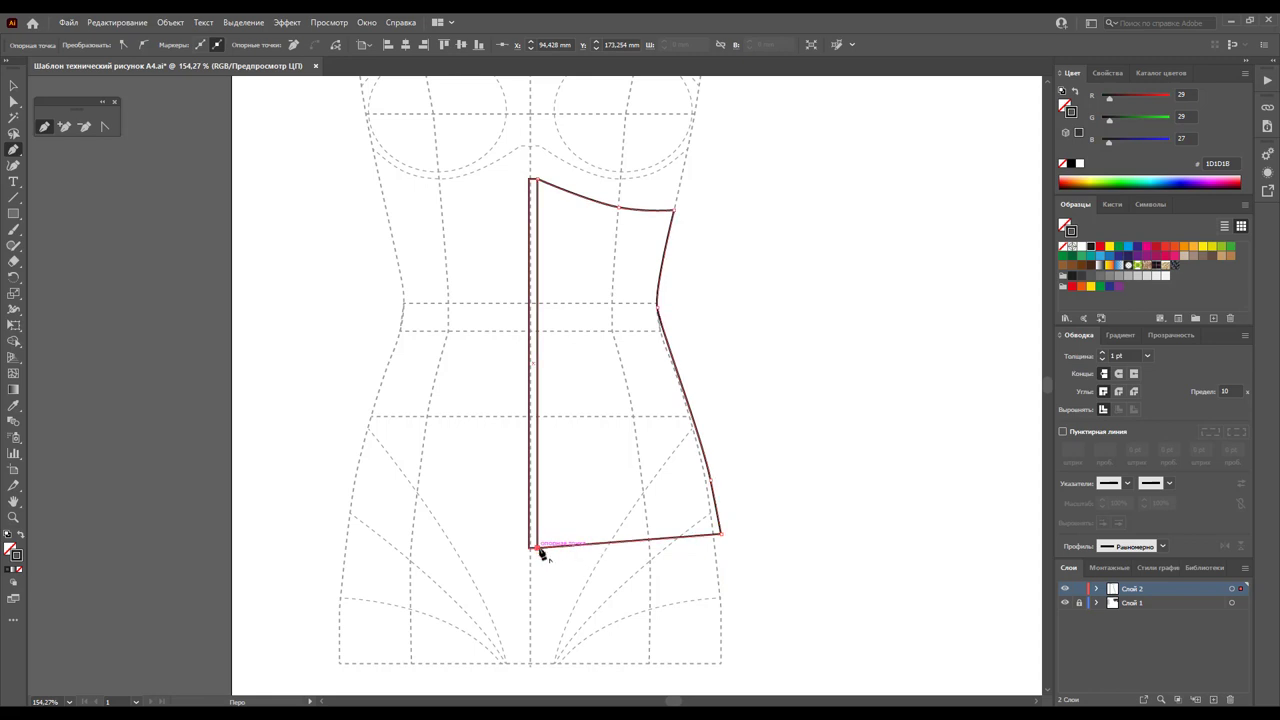
{"action": "left_click", "coordinate": [537, 184]}
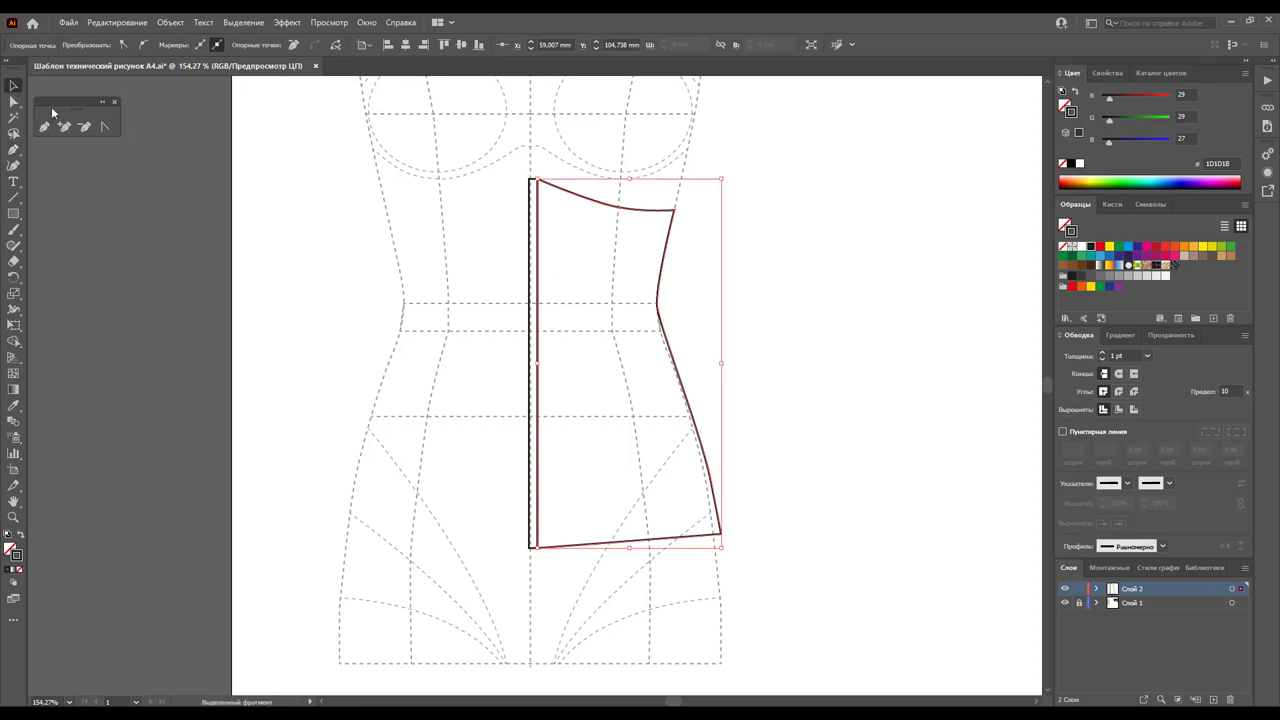
{"action": "left_click", "coordinate": [13, 85]}
{"action": "left_click", "coordinate": [300, 145]}
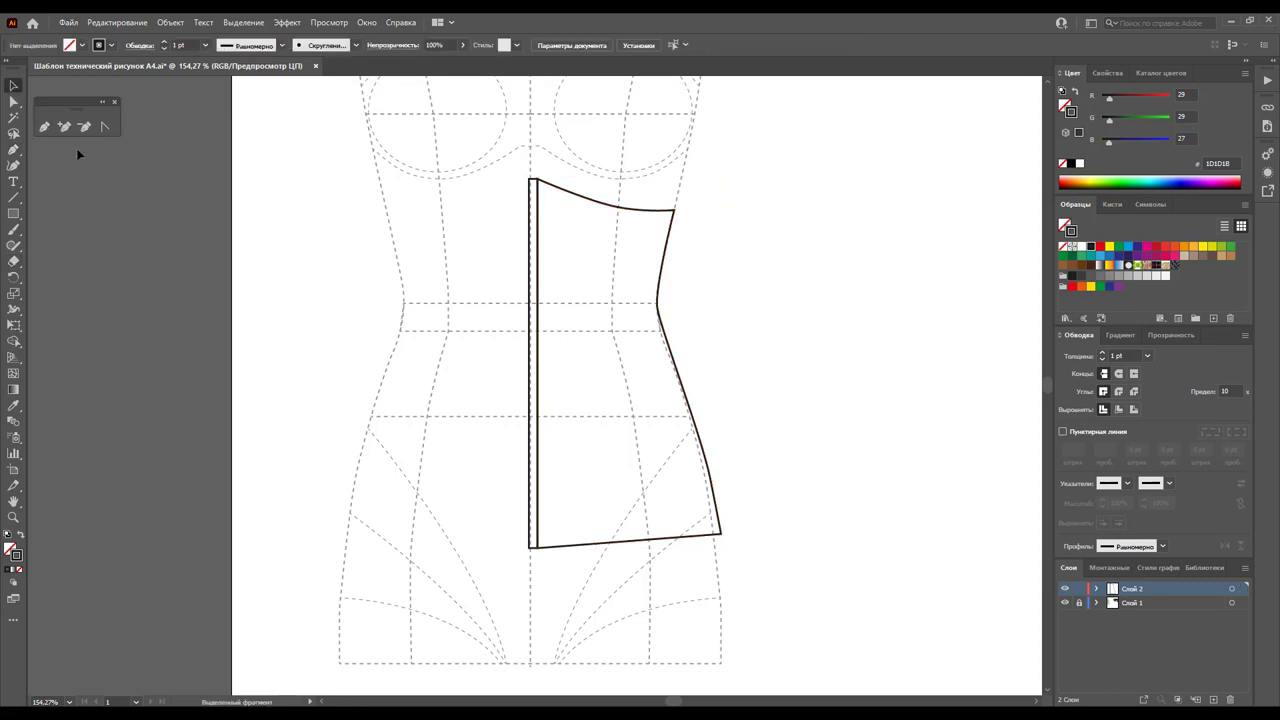
Convert the bottom-right anchor to a smooth curve and reposition the waist anchor on the side seam
{"action": "left_click", "coordinate": [102, 126]}
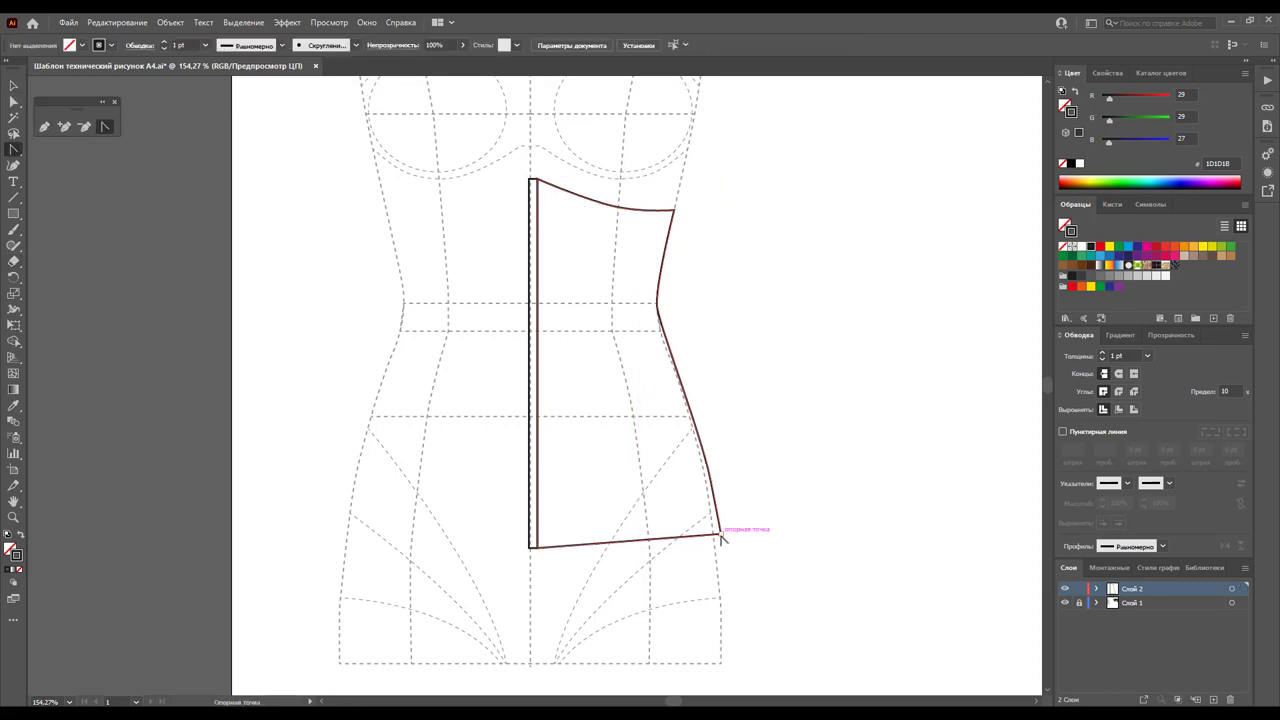
{"action": "left_click_drag", "start_coordinate": [718, 531], "coordinate": [707, 548]}
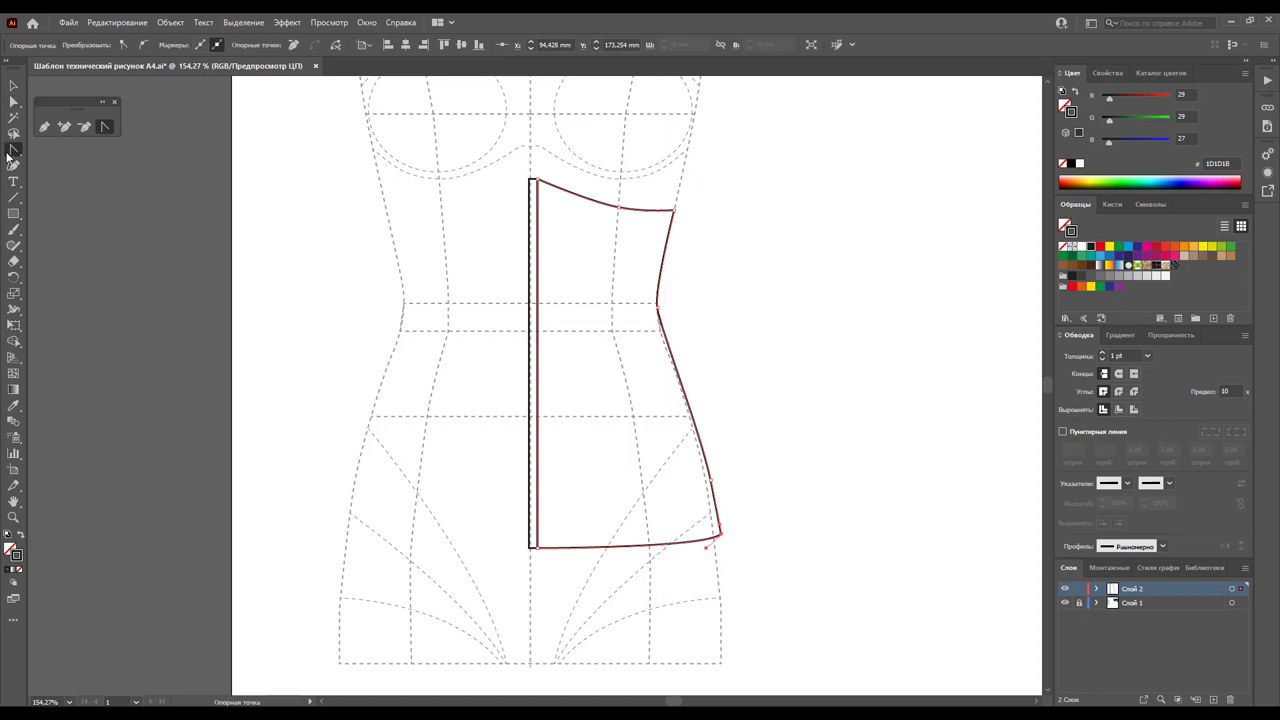
{"action": "left_click", "coordinate": [14, 102]}
{"action": "left_click_drag", "start_coordinate": [658, 308], "coordinate": [676, 355]}
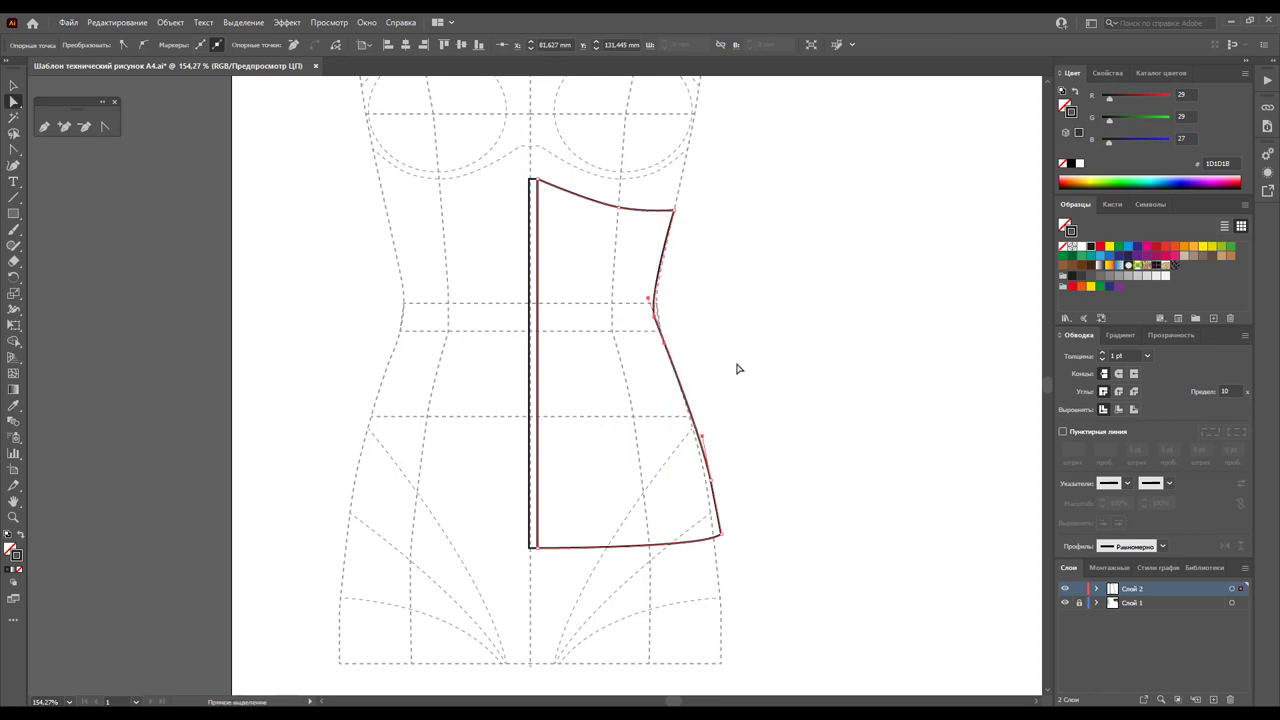
{"action": "left_click", "coordinate": [647, 299]}
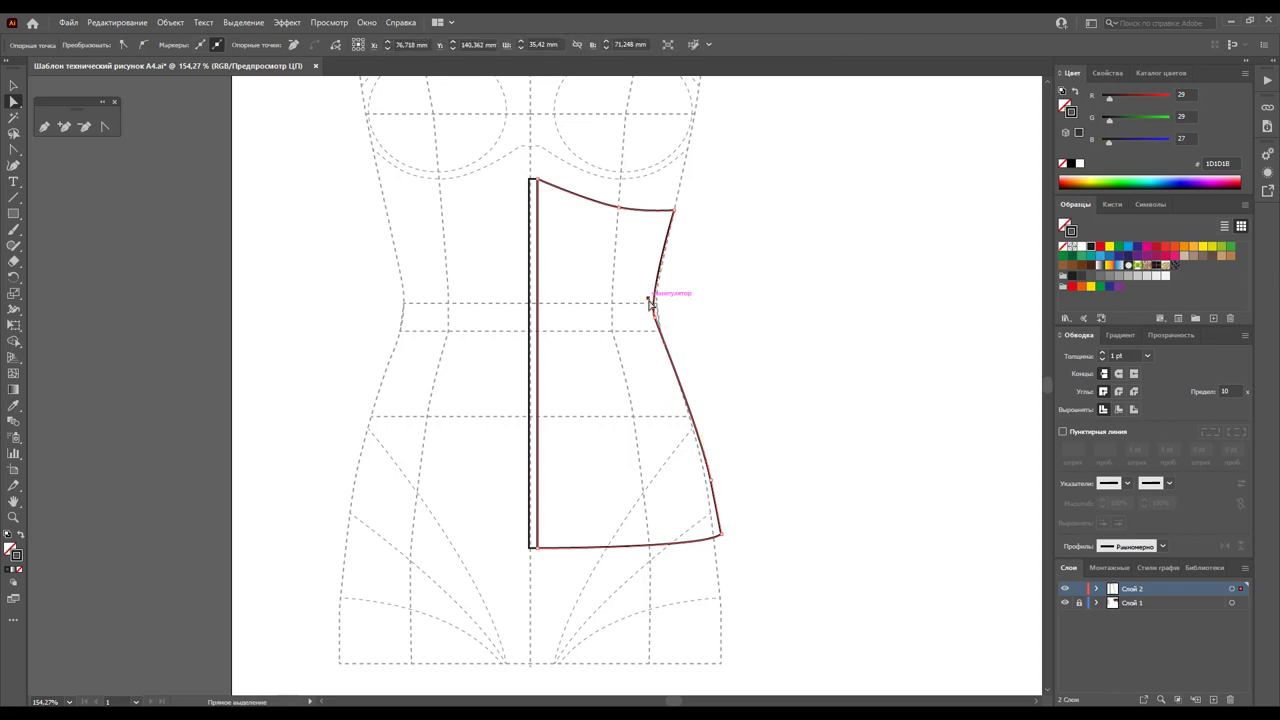
{"action": "left_click_drag", "start_coordinate": [650, 300], "coordinate": [652, 292]}
{"action": "left_click", "coordinate": [692, 328]}
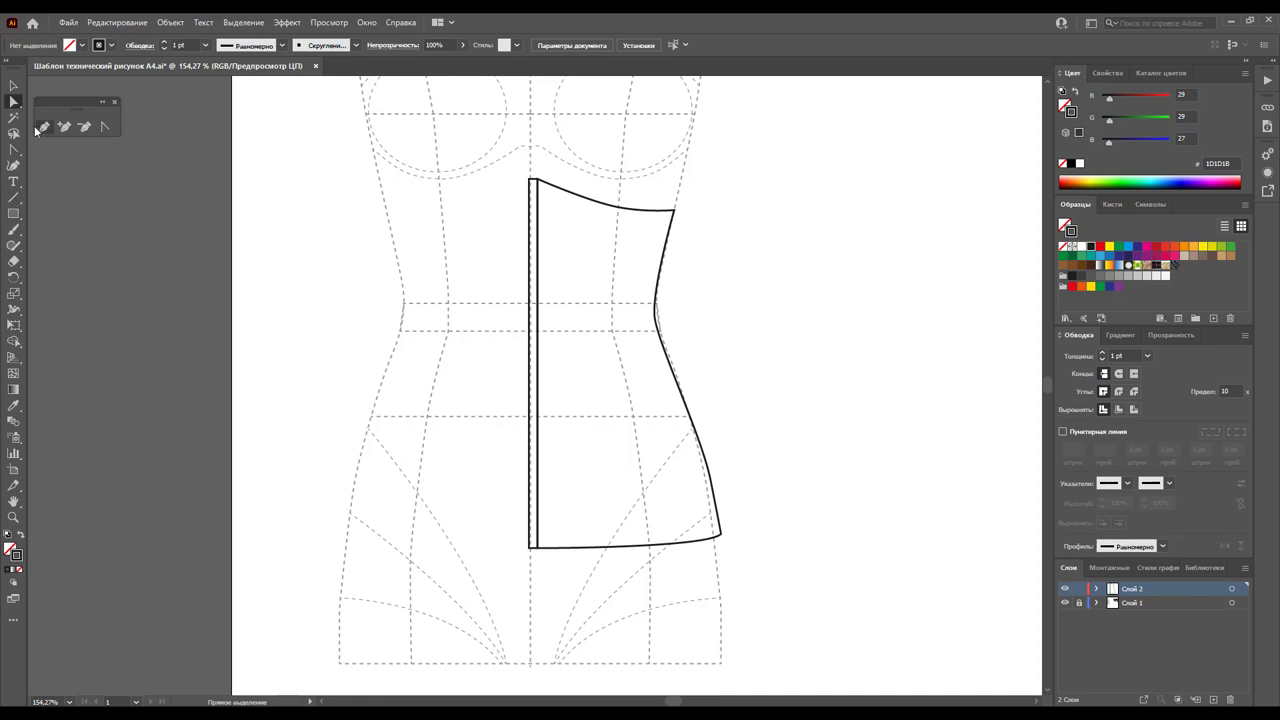
{"action": "left_click", "coordinate": [43, 127]}
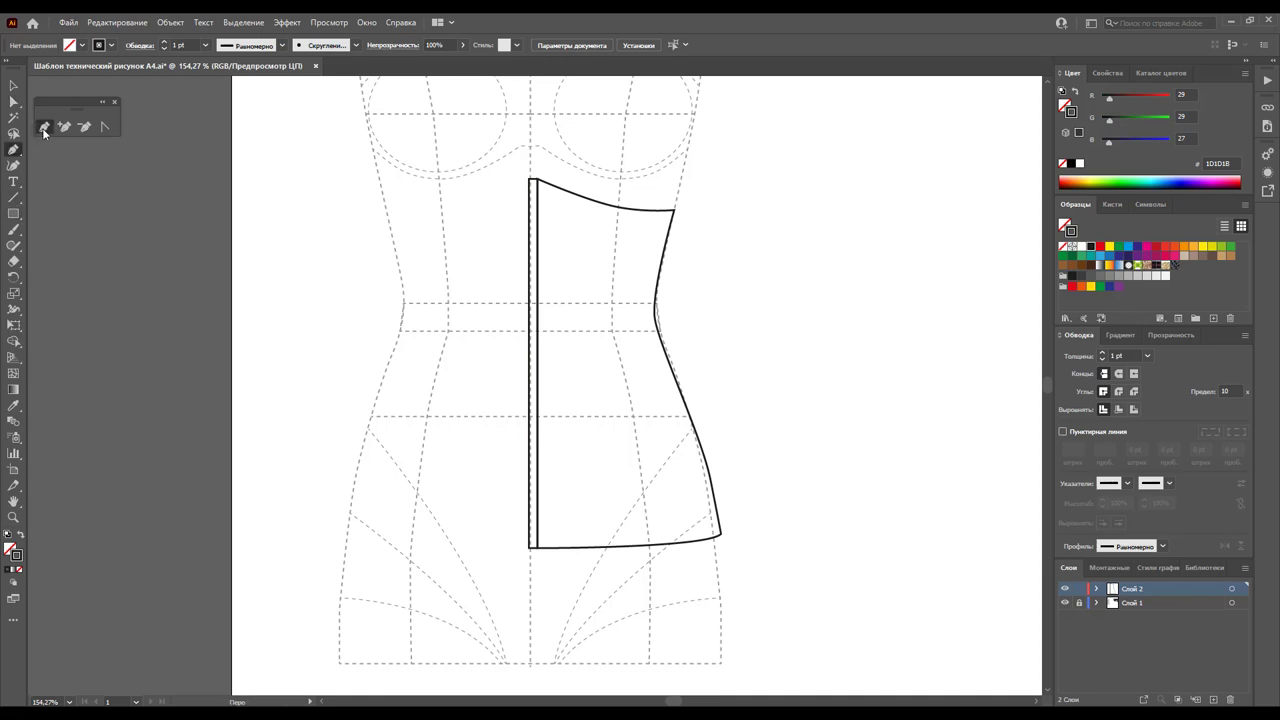
Draw a closed shape whose curved left edge runs from the top edge, in at the waist, down past the hem
{"action": "left_click", "coordinate": [620, 182]}
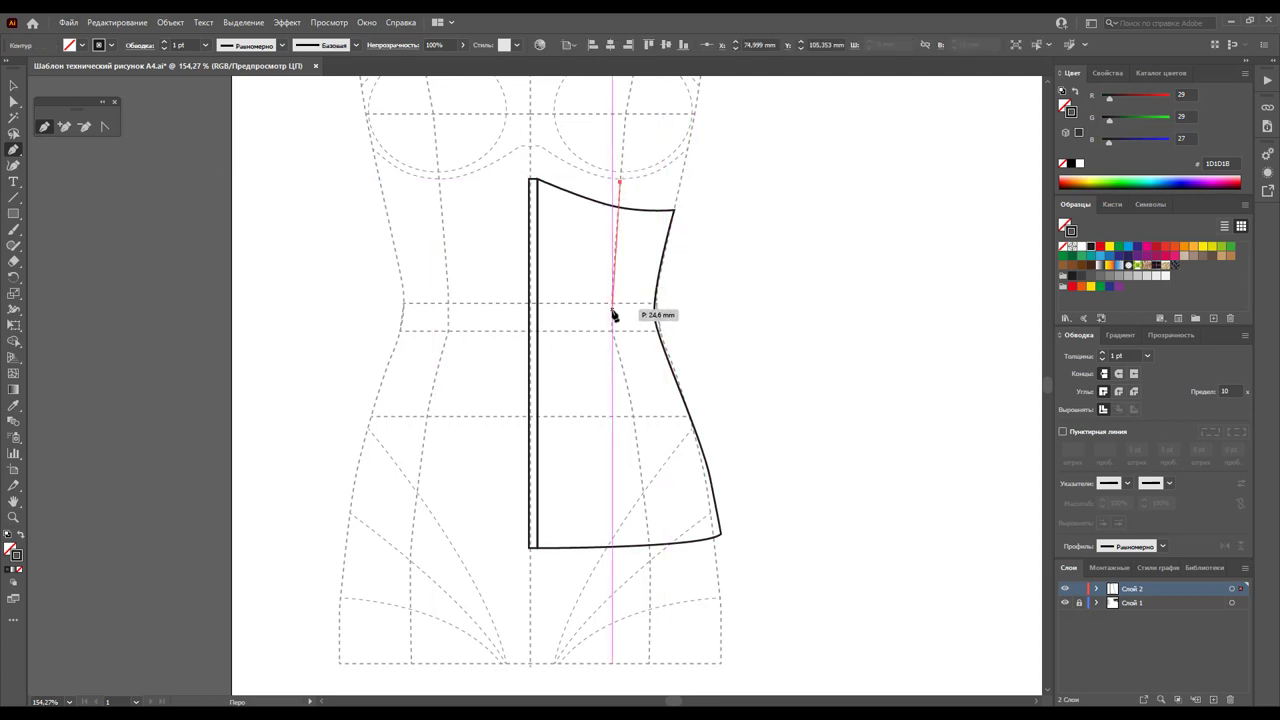
{"action": "left_click_drag", "start_coordinate": [612, 310], "coordinate": [612, 332]}
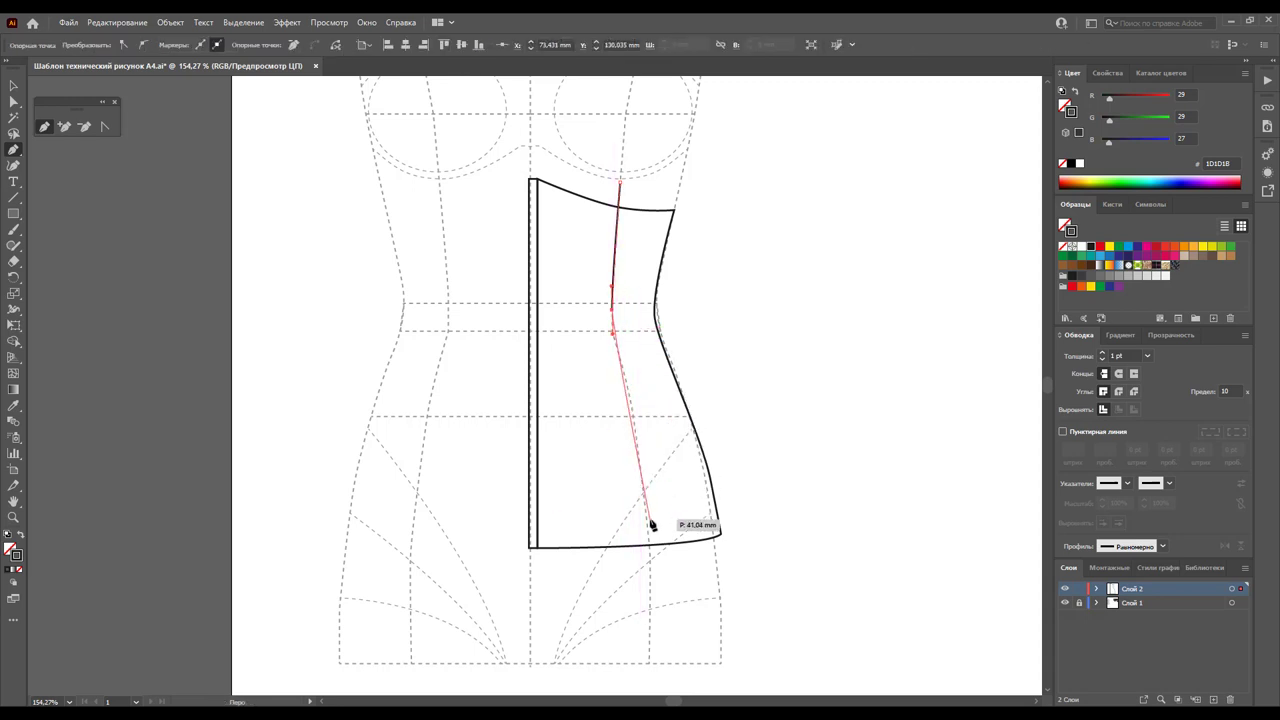
{"action": "left_click_drag", "start_coordinate": [648, 500], "coordinate": [649, 537]}
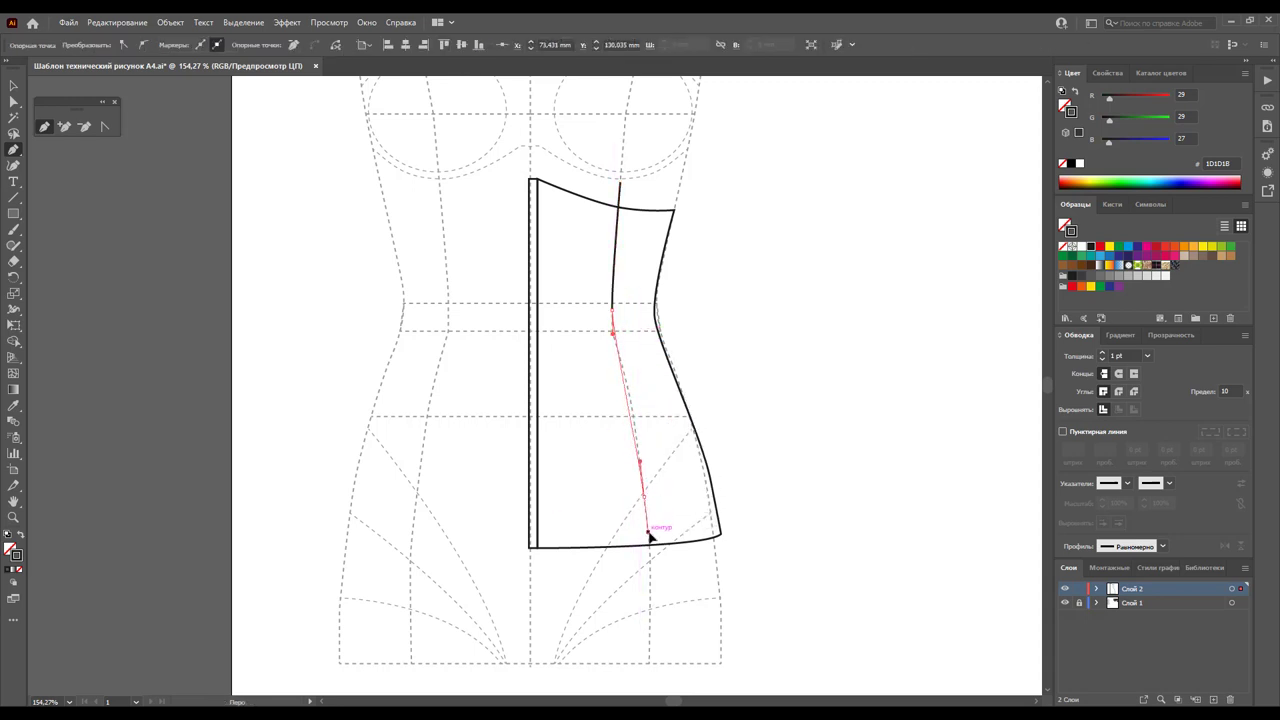
{"action": "left_click", "coordinate": [650, 579]}
{"action": "left_click", "coordinate": [814, 548]}
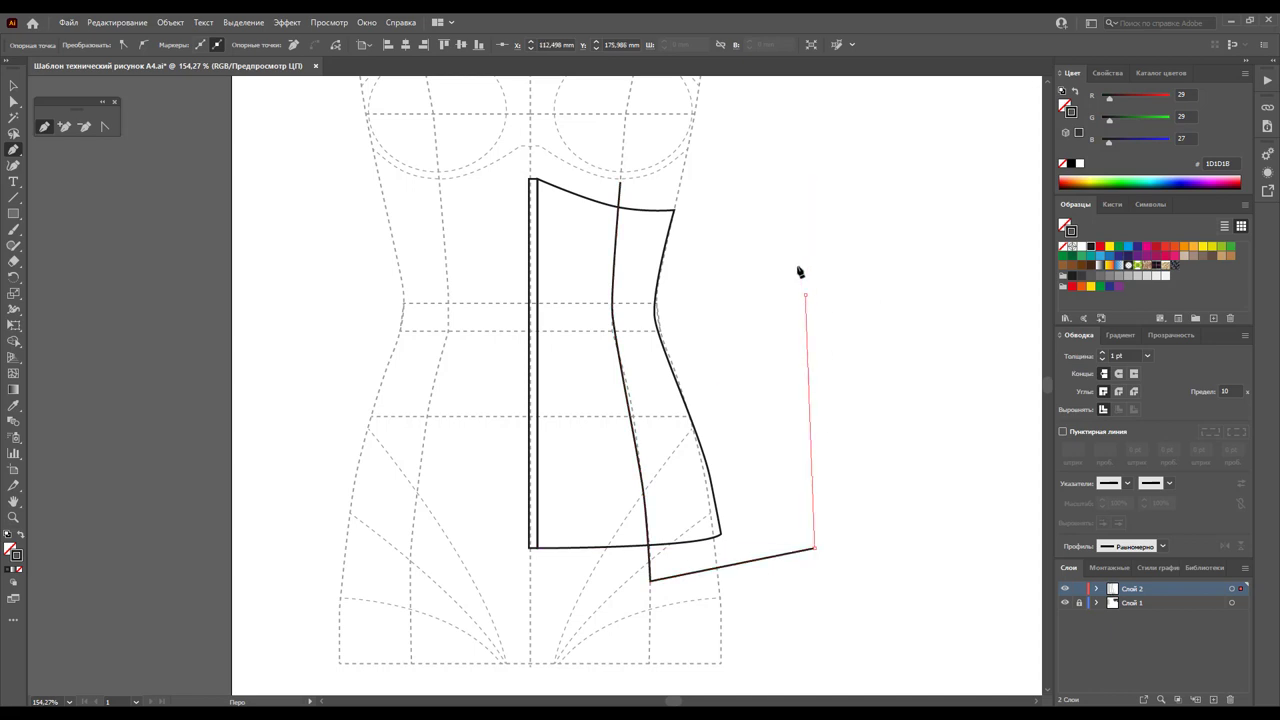
{"action": "left_click", "coordinate": [806, 295]}
{"action": "left_click", "coordinate": [762, 183]}
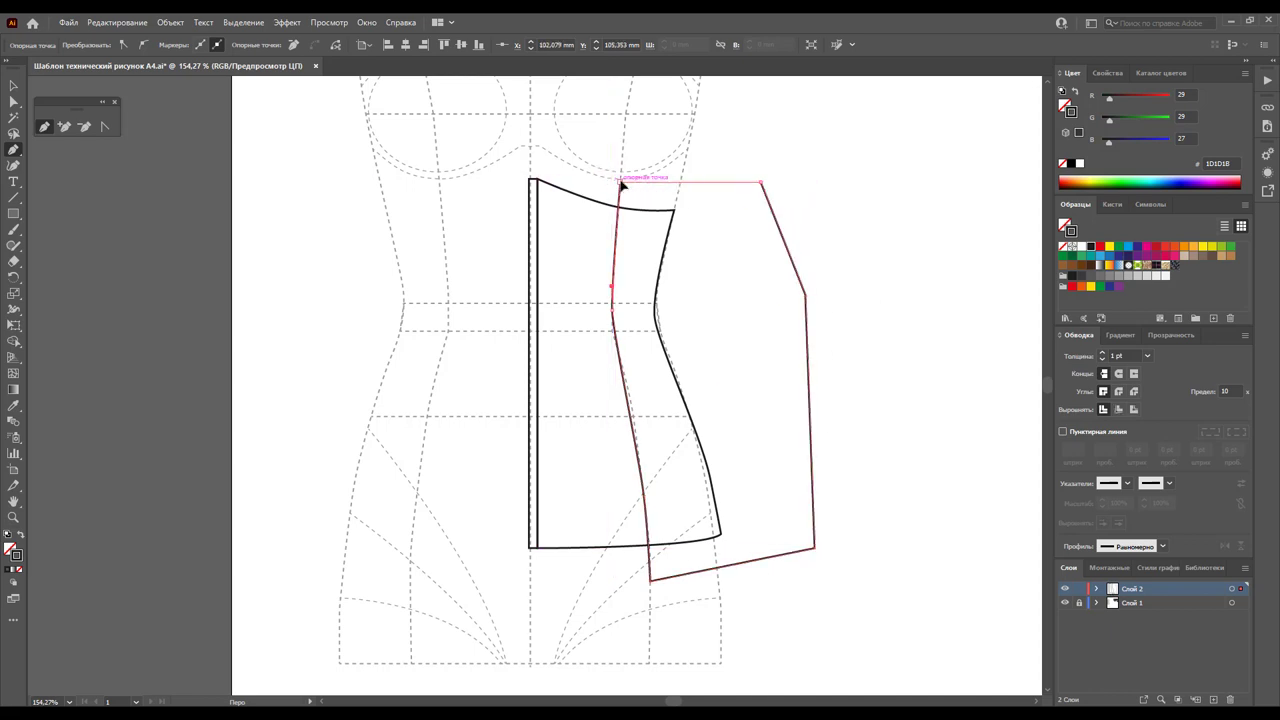
{"action": "left_click", "coordinate": [620, 183]}
{"action": "left_click", "coordinate": [13, 86]}
{"action": "left_click", "coordinate": [734, 240]}
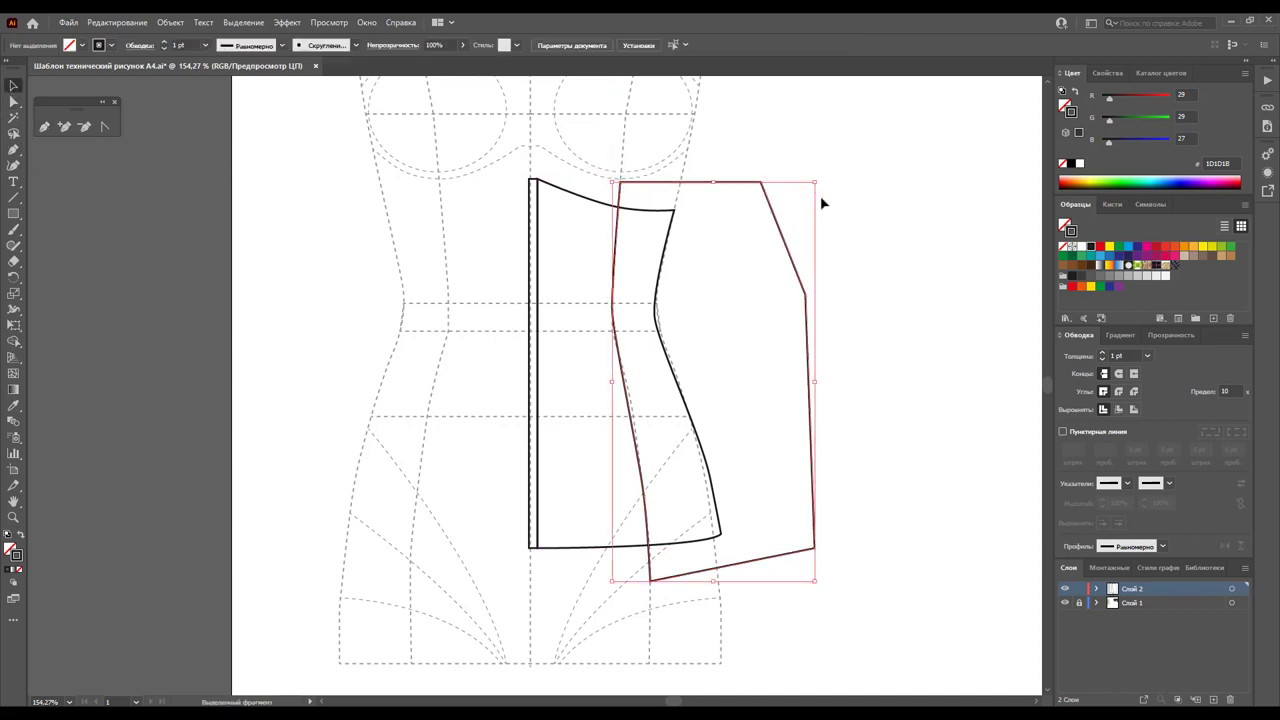
{"action": "left_click_drag", "start_coordinate": [853, 189], "coordinate": [835, 207]}
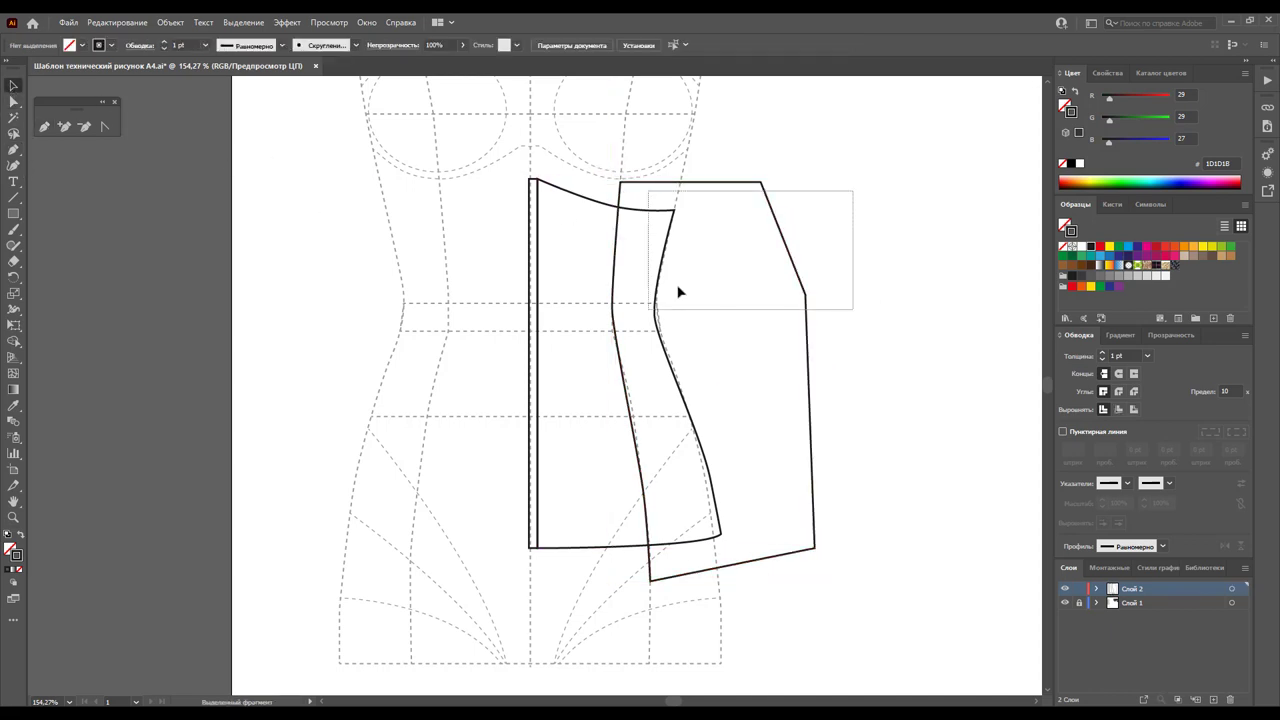
Draw a second, narrow closed shape along the side seam, then select all corset shapes
{"action": "left_click", "coordinate": [44, 126]}
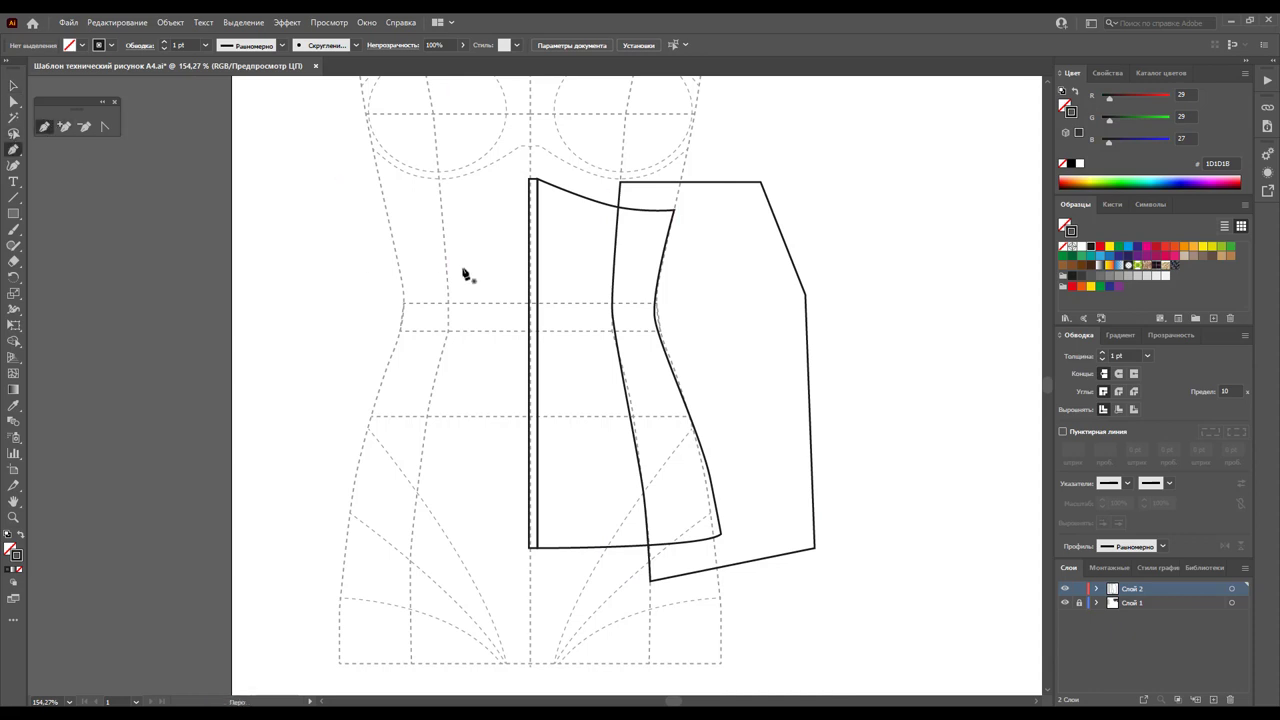
{"action": "left_click", "coordinate": [660, 212]}
{"action": "left_click", "coordinate": [645, 297]}
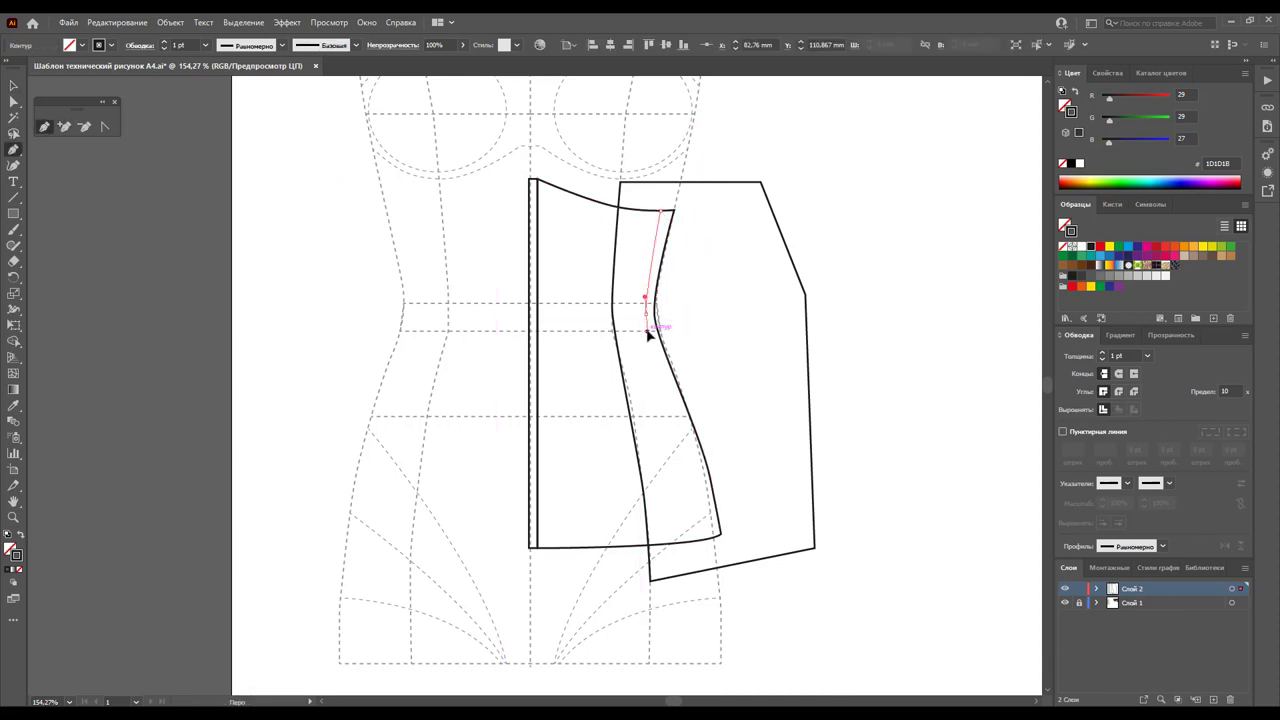
{"action": "left_click", "coordinate": [647, 330]}
{"action": "left_click", "coordinate": [680, 418]}
{"action": "left_click", "coordinate": [704, 518]}
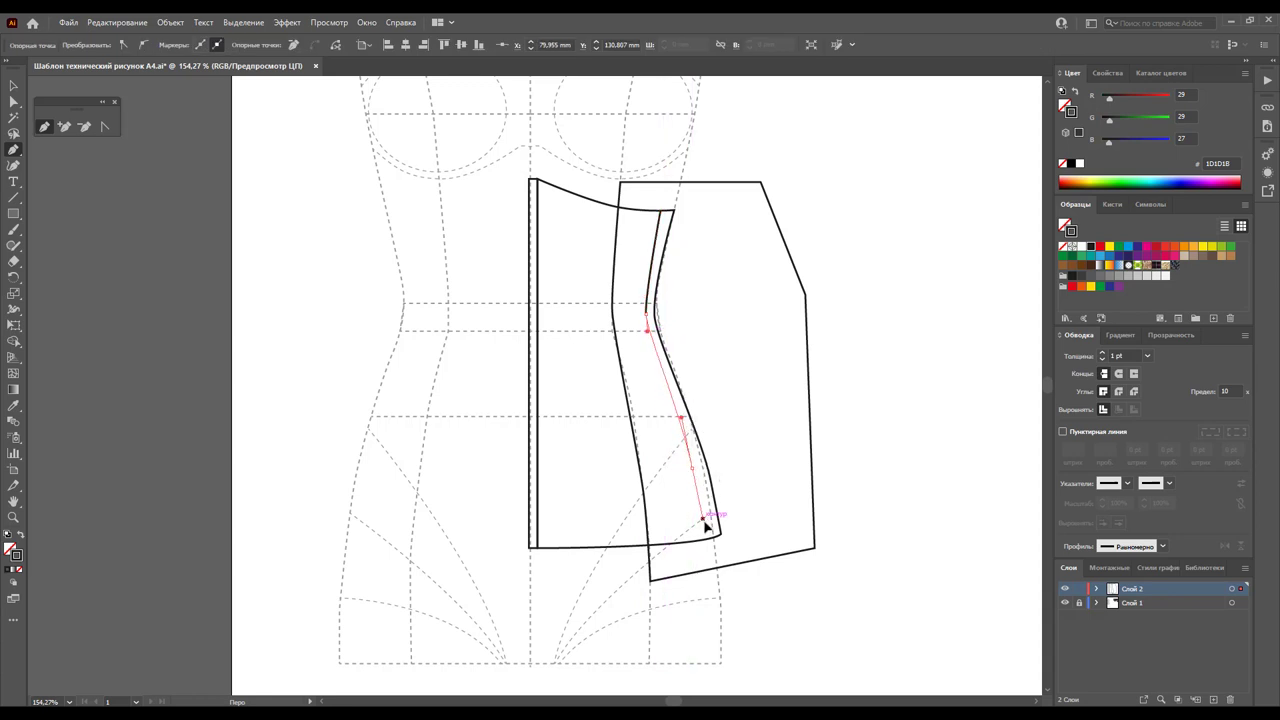
{"action": "left_click", "coordinate": [713, 552]}
{"action": "left_click", "coordinate": [749, 535]}
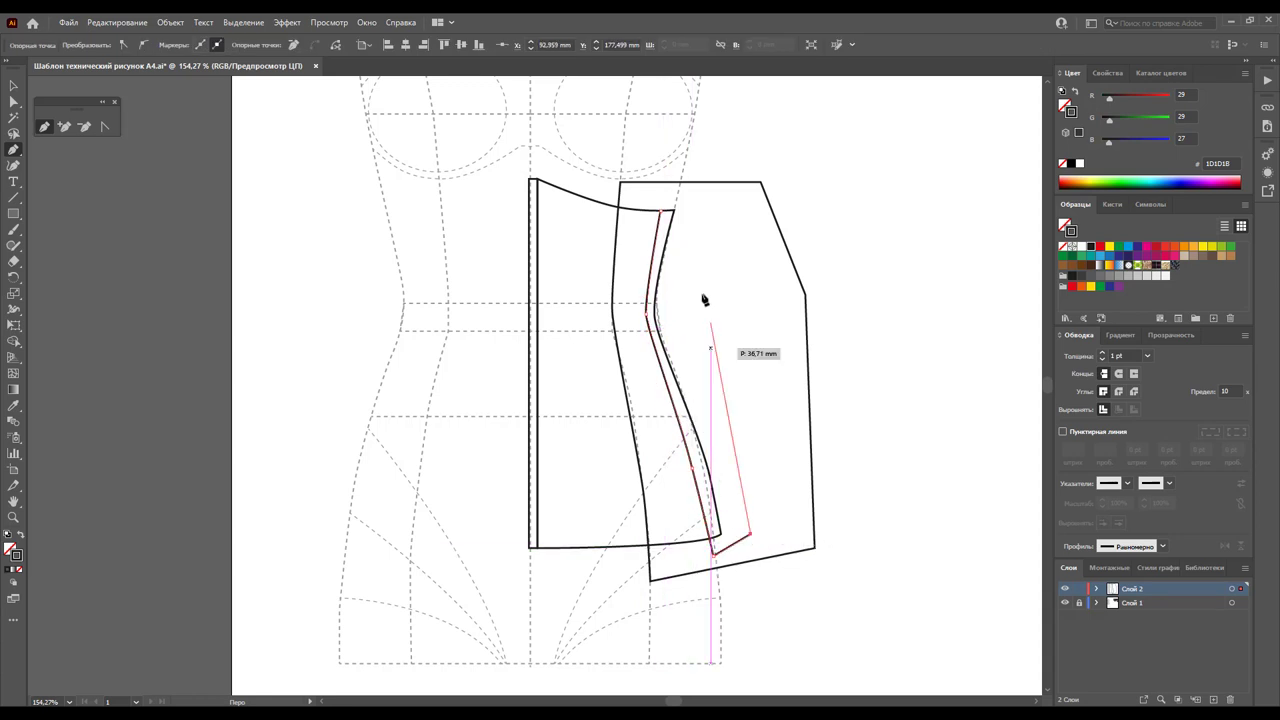
{"action": "left_click", "coordinate": [708, 191]}
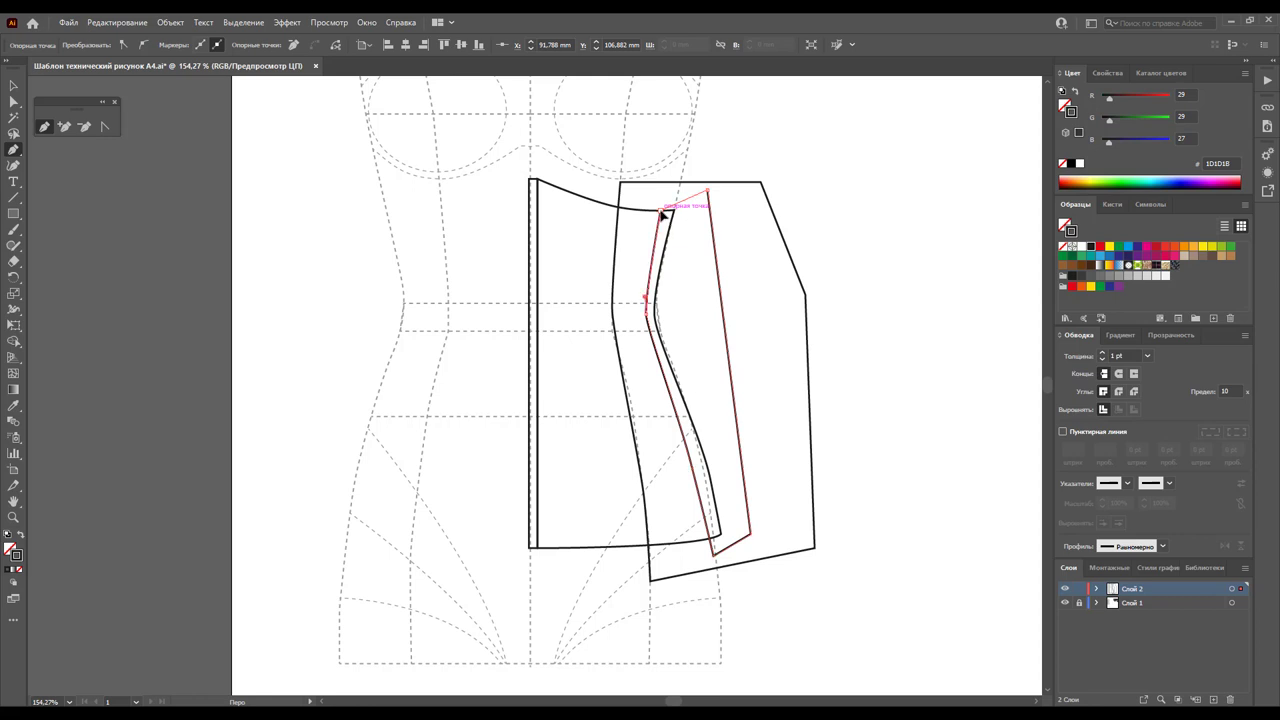
{"action": "left_click", "coordinate": [661, 210]}
{"action": "left_click", "coordinate": [13, 85]}
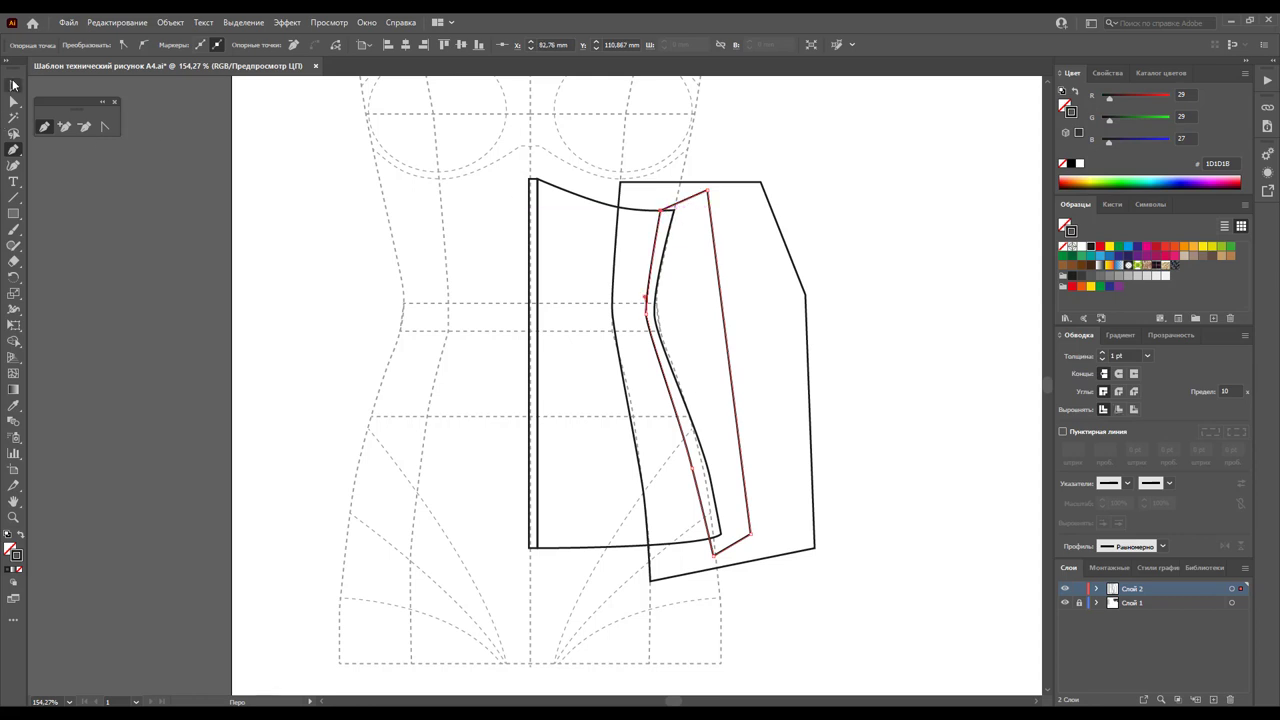
{"action": "left_click", "coordinate": [612, 150]}
{"action": "key", "text": "ctrl+a"}
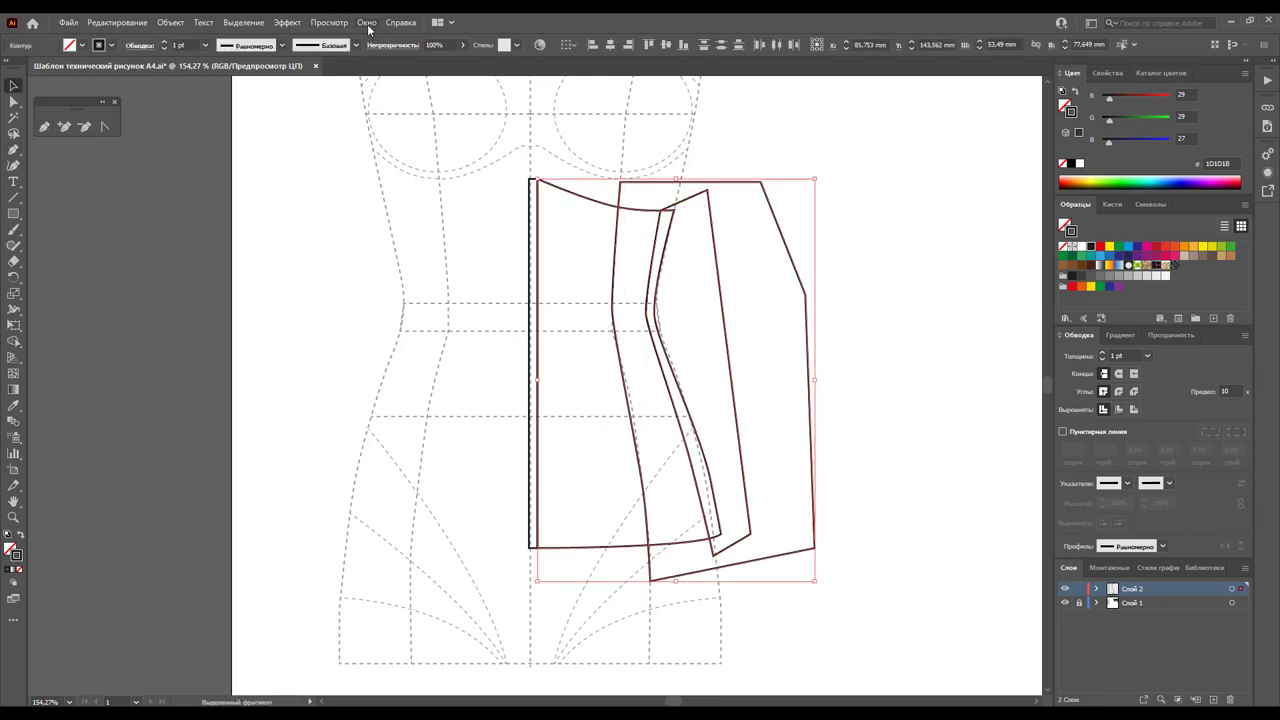
Apply Pathfinder Divide, ungroup the pieces, and delete the leftover piece outside the corset
{"action": "left_click", "coordinate": [367, 22]}
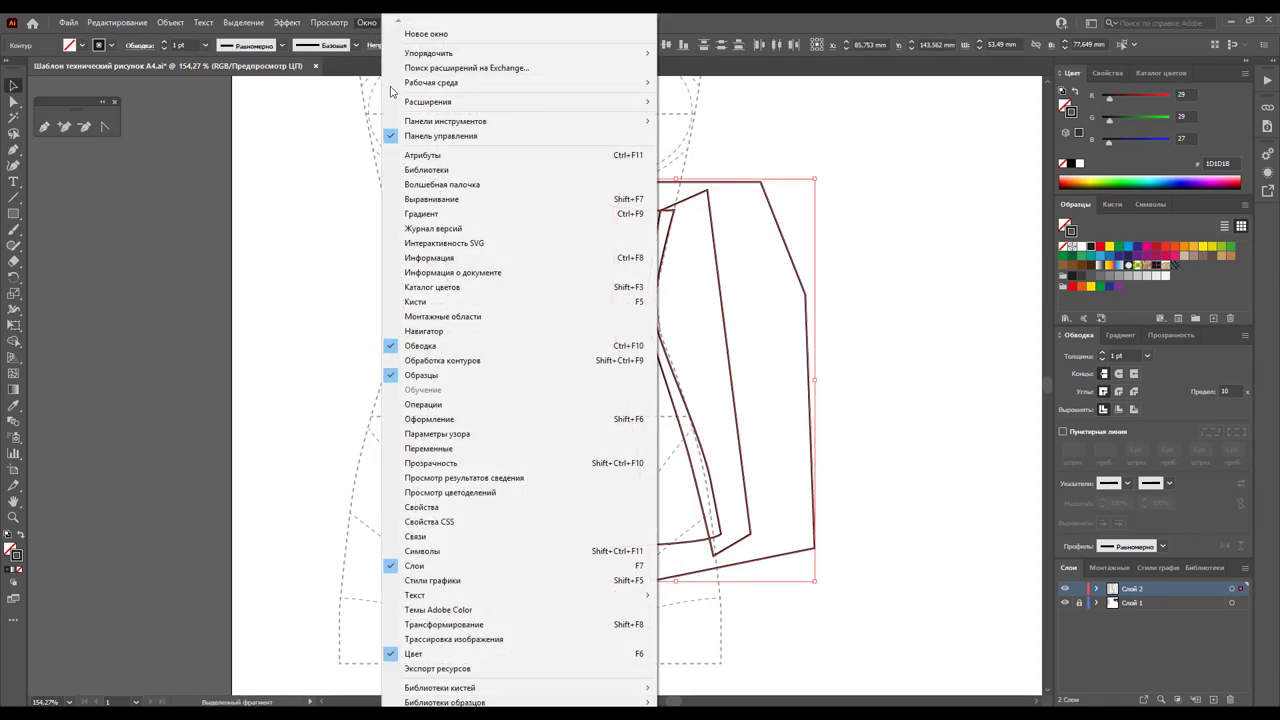
{"action": "left_click", "coordinate": [440, 360]}
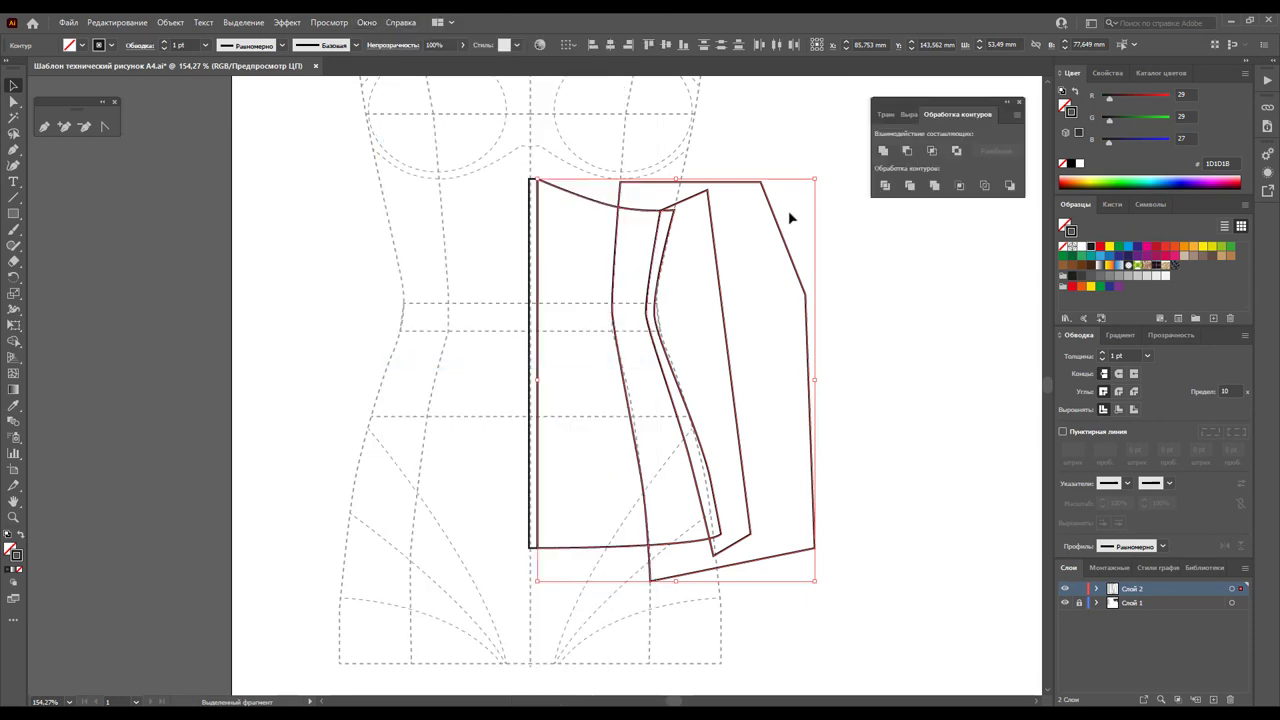
{"action": "left_click", "coordinate": [885, 186]}
{"action": "right_click", "coordinate": [704, 231]}
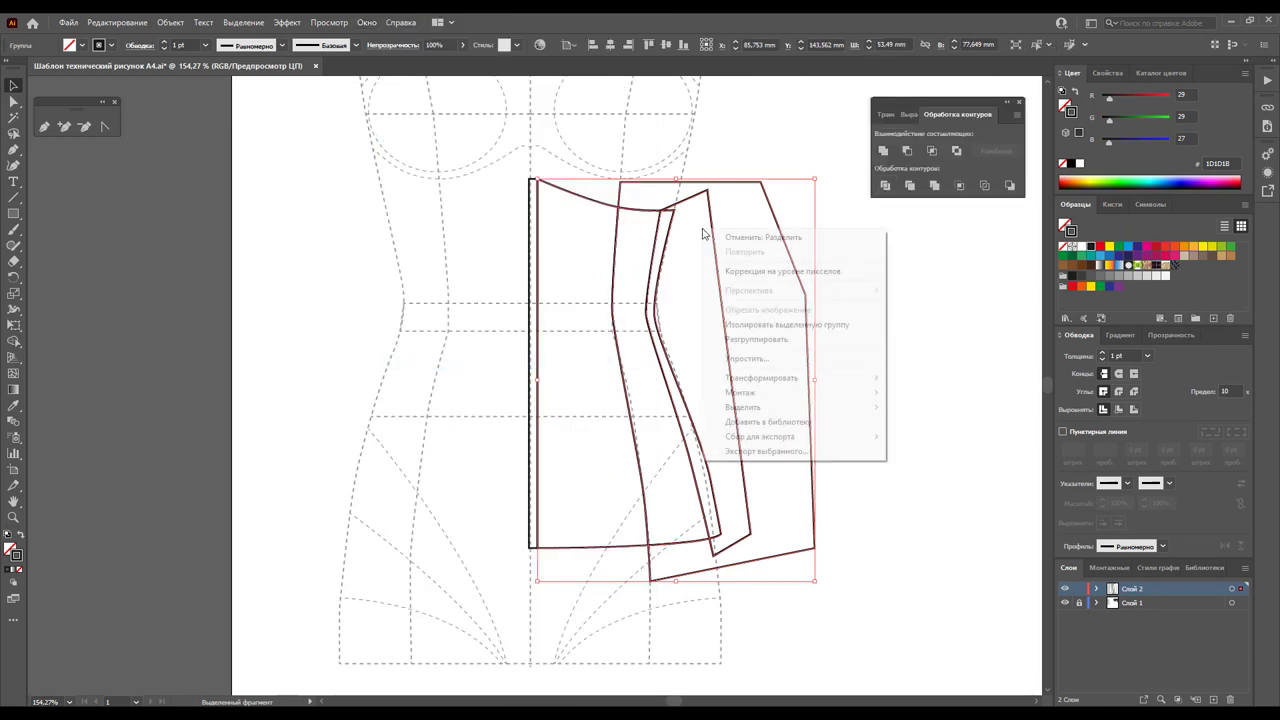
{"action": "left_click", "coordinate": [744, 340]}
{"action": "left_click", "coordinate": [707, 342]}
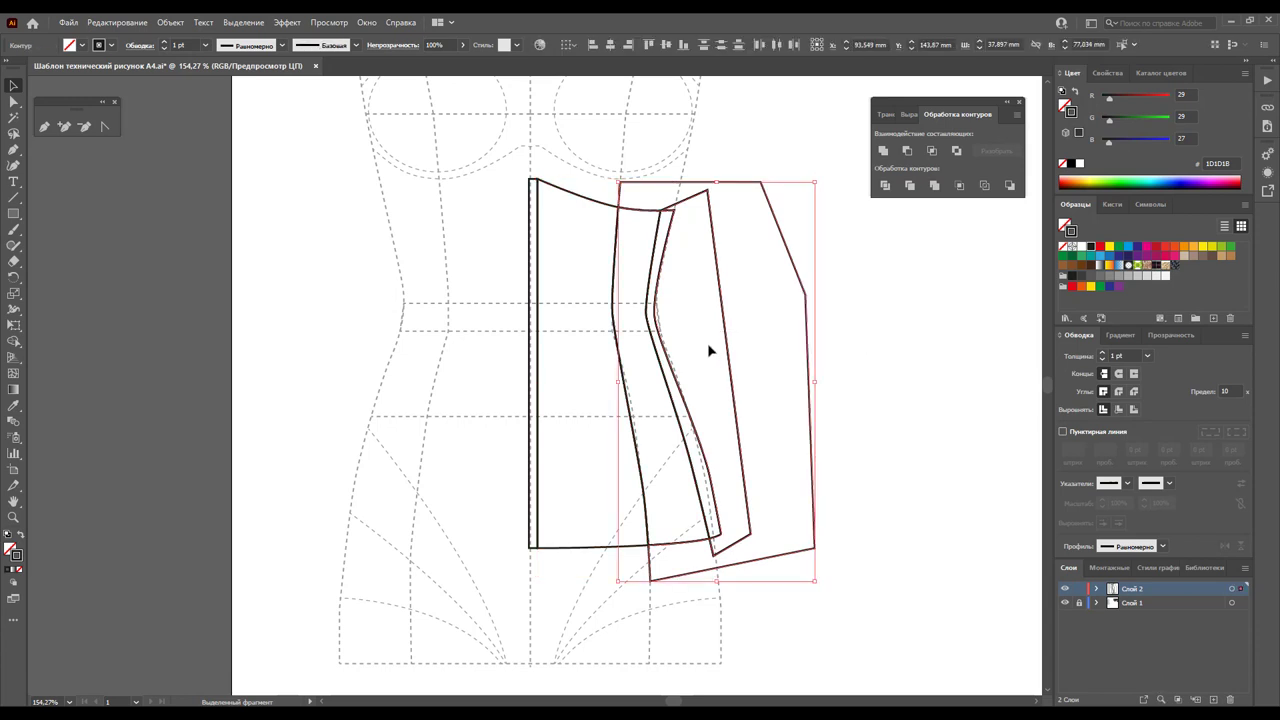
{"action": "key", "text": "Delete"}
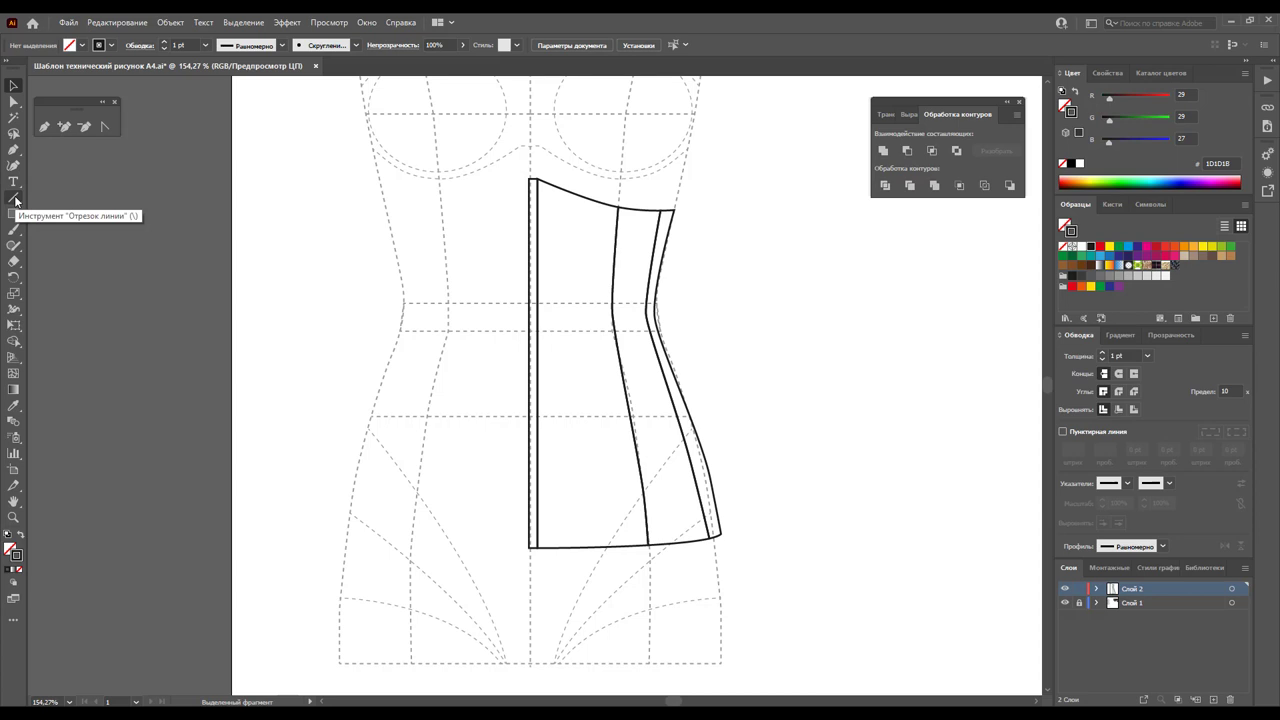
Draw a vertical boning line in the front panel and repeat copies at even spacing
{"action": "left_click", "coordinate": [15, 199]}
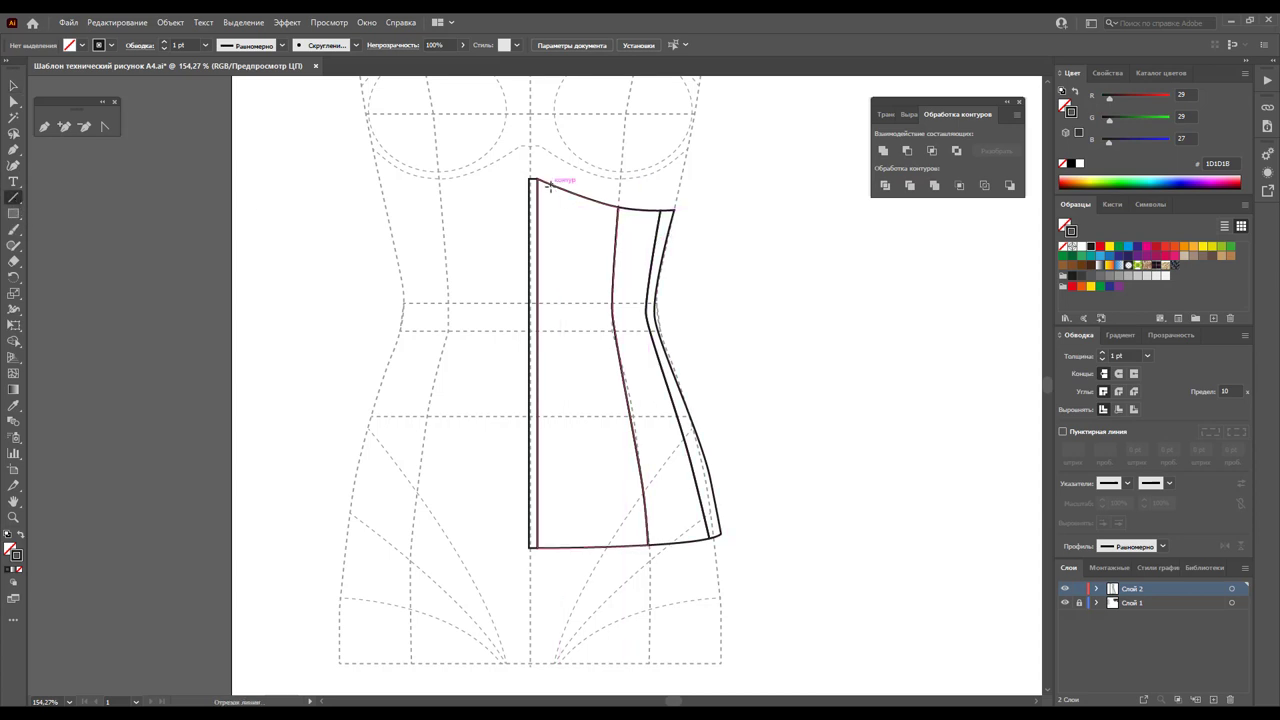
{"action": "left_click_drag", "start_coordinate": [550, 185], "coordinate": [550, 547]}
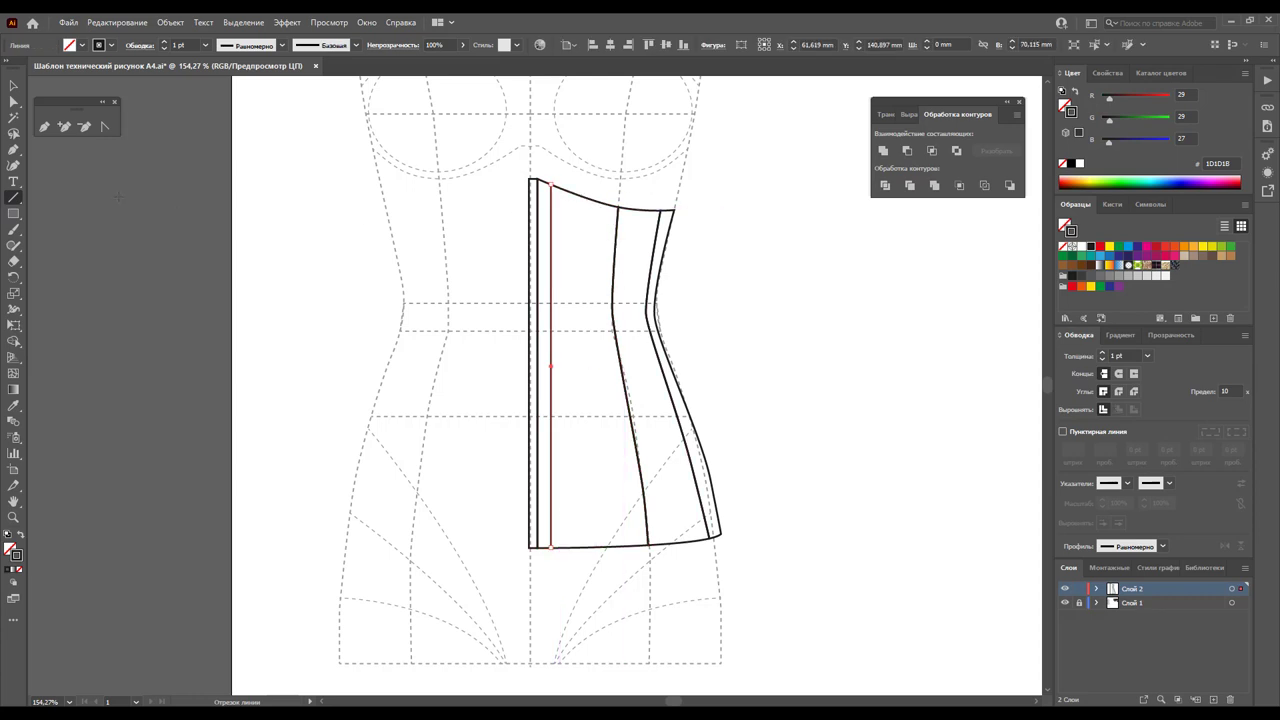
{"action": "left_click", "coordinate": [13, 86]}
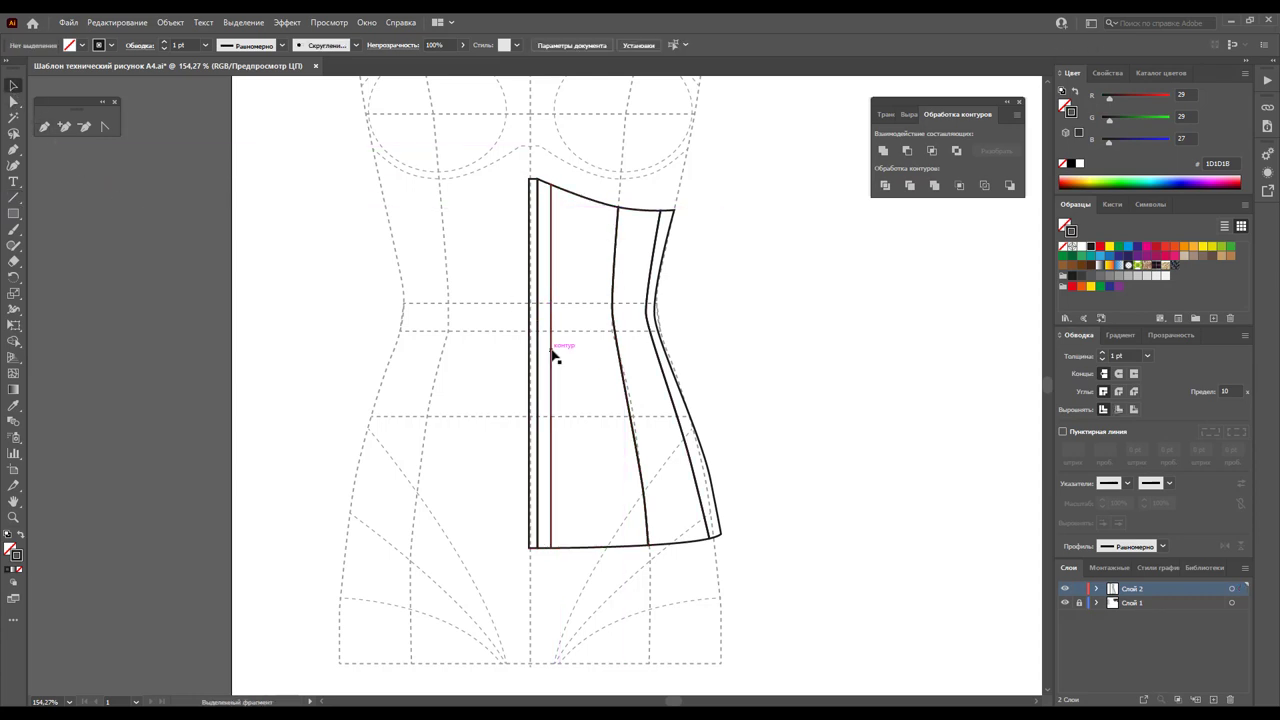
{"action": "left_click_drag", "start_coordinate": [551, 363], "coordinate": [567, 358]}
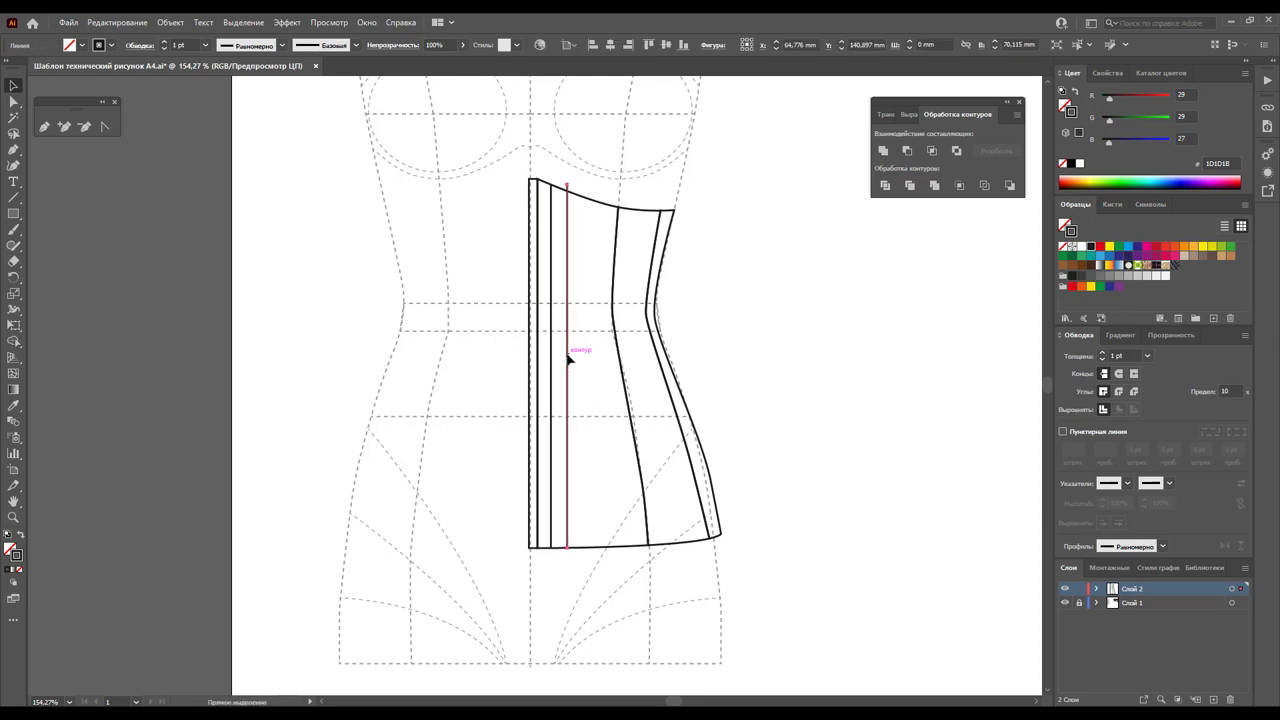
{"action": "key", "text": "ctrl+d"}
{"action": "key", "text": "ctrl+d"}
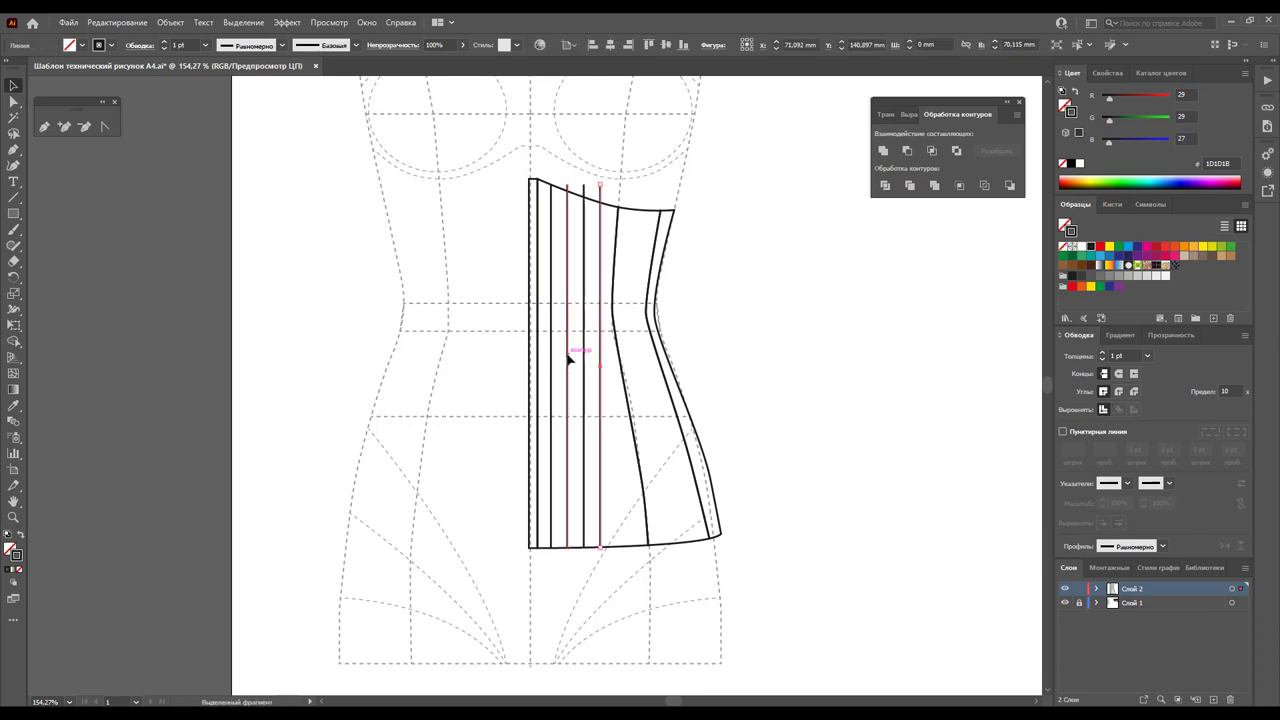
{"action": "left_click", "coordinate": [14, 101]}
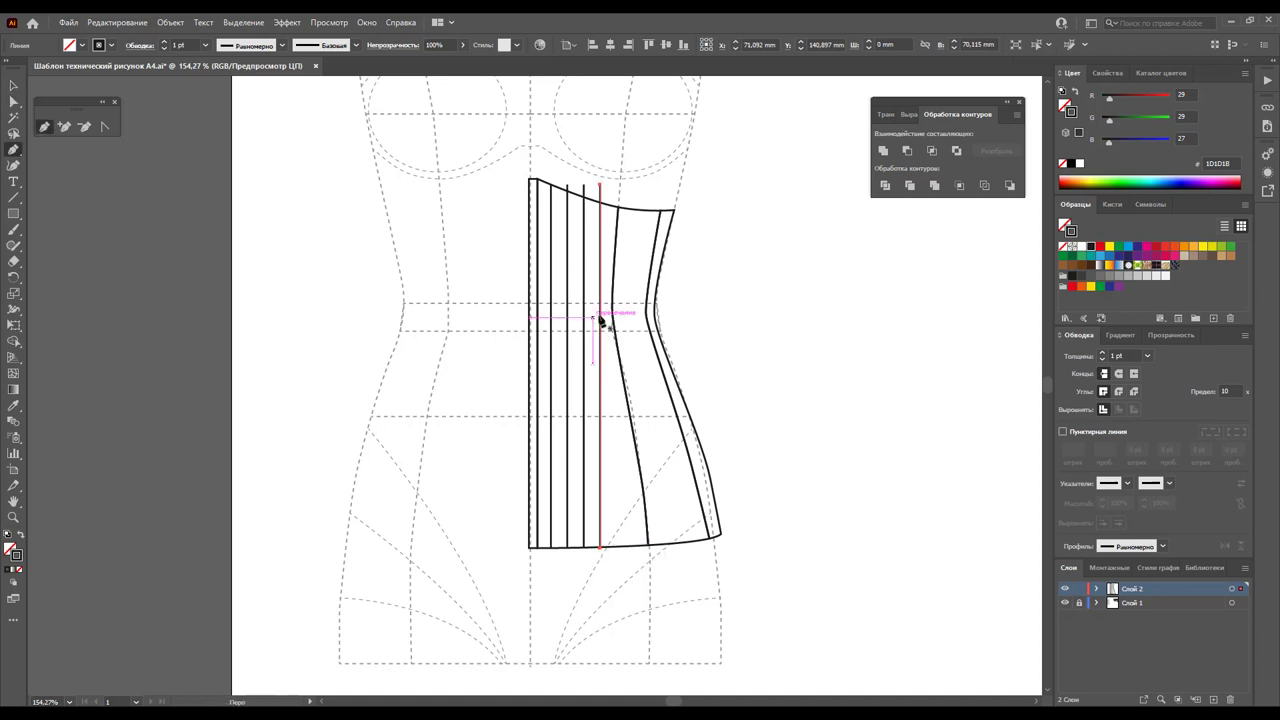
{"action": "key", "text": "p"}
Slant the outer boning lines' ends to follow the curved seam, adding an anchor on one
{"action": "left_click", "coordinate": [14, 101]}
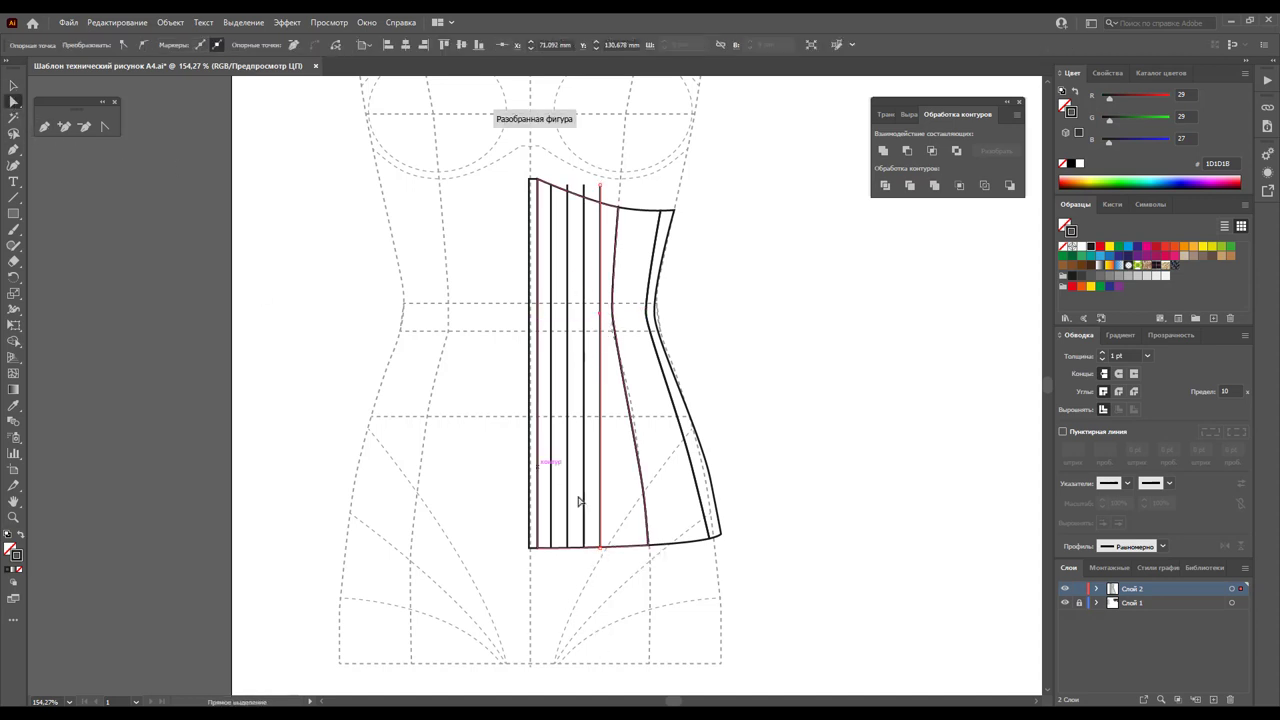
{"action": "left_click_drag", "start_coordinate": [600, 549], "coordinate": [622, 548]}
{"action": "left_click_drag", "start_coordinate": [602, 192], "coordinate": [604, 208]}
{"action": "left_click", "coordinate": [585, 198]}
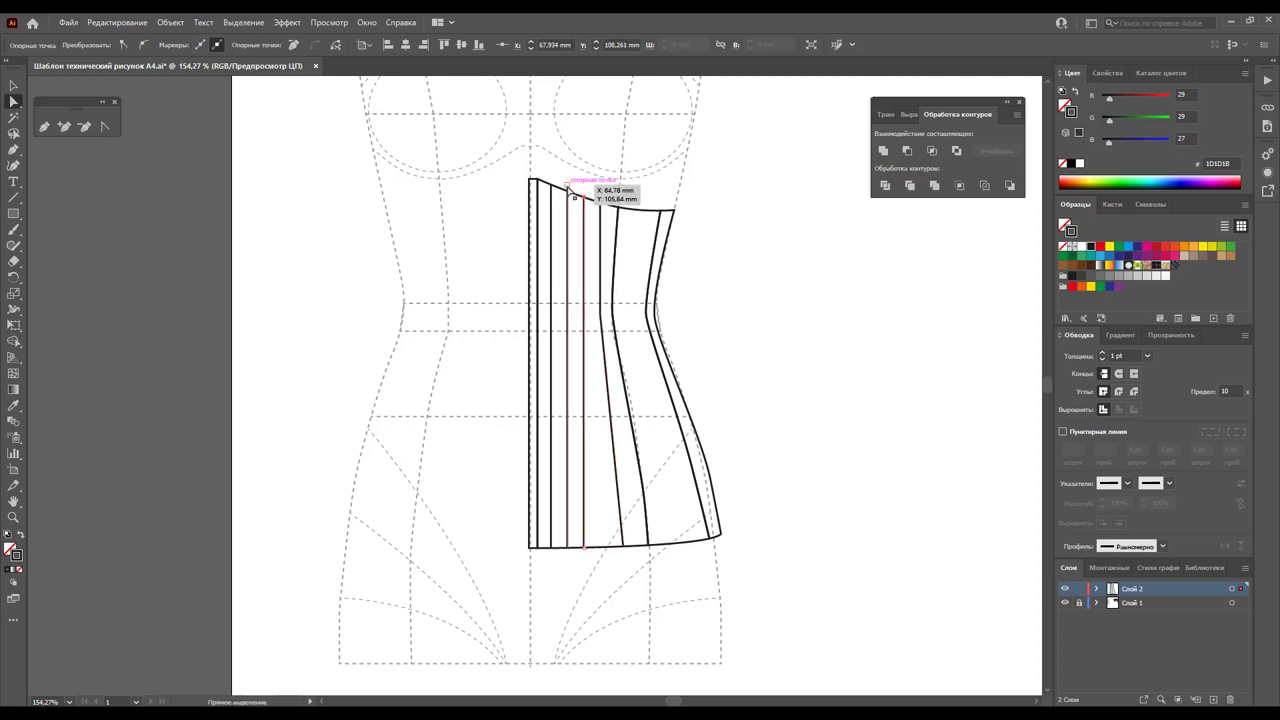
{"action": "left_click", "coordinate": [568, 192]}
{"action": "key", "text": "plus"}
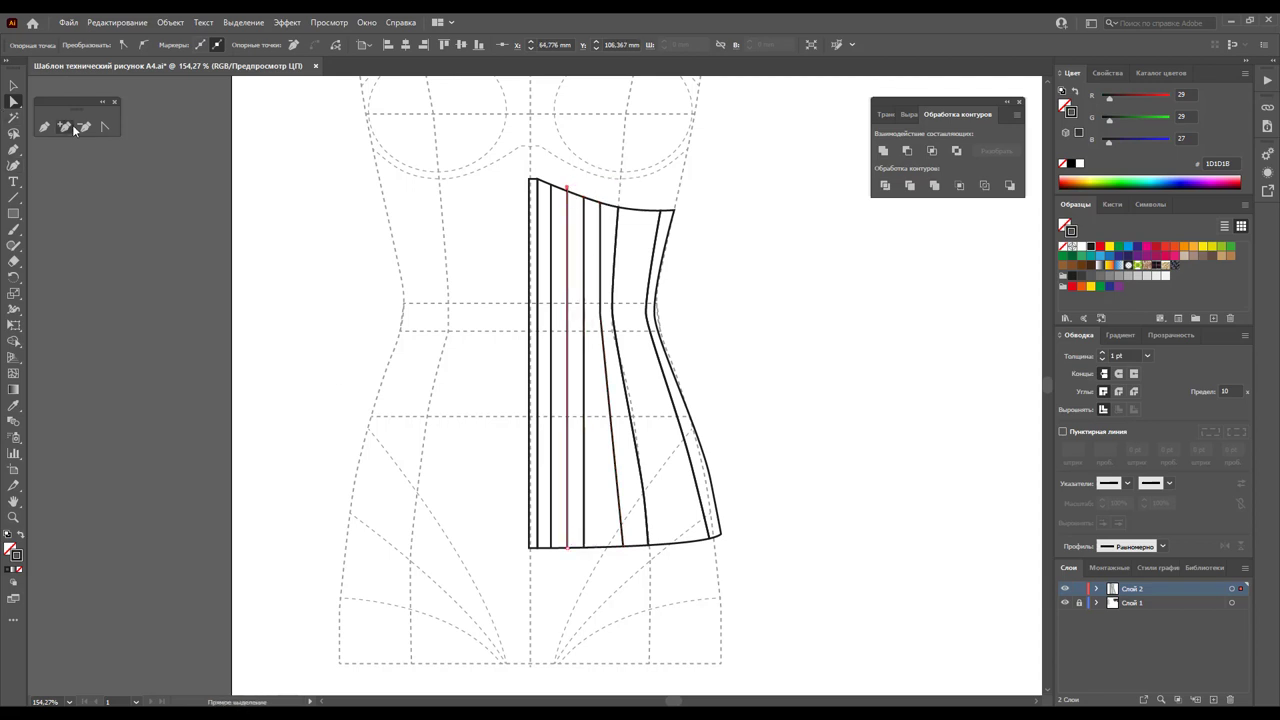
{"action": "left_click", "coordinate": [584, 313]}
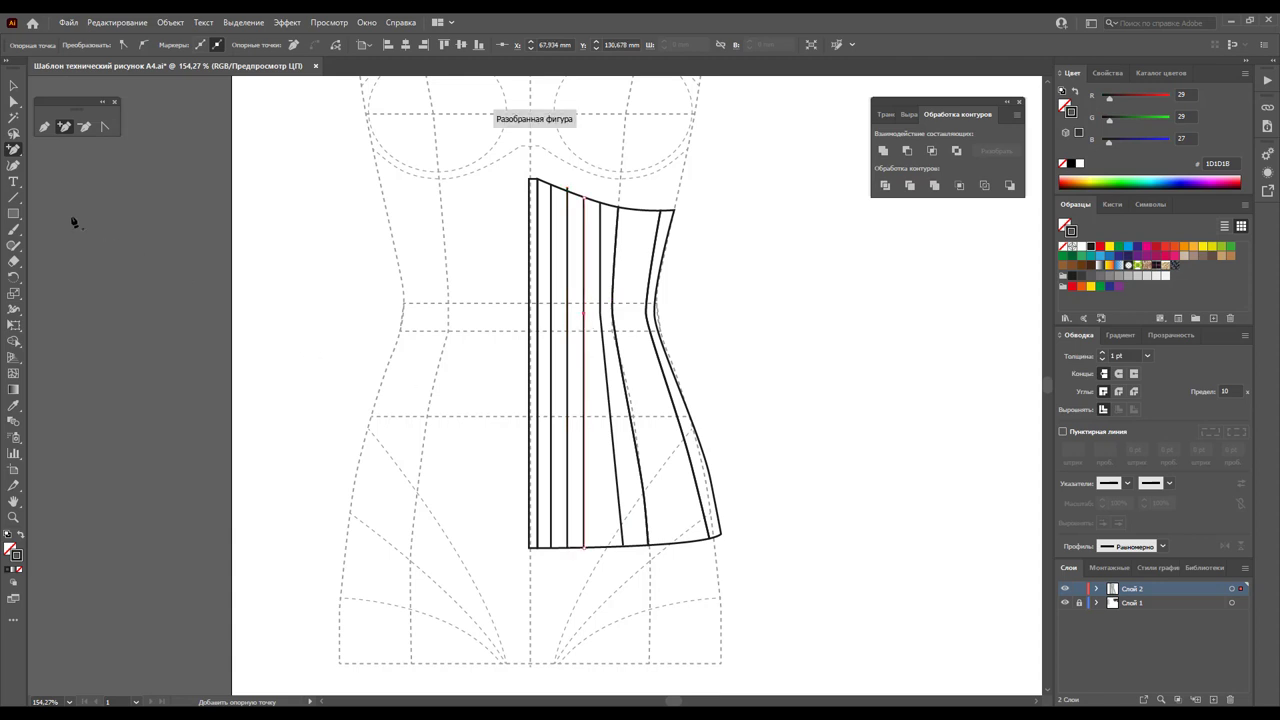
{"action": "left_click", "coordinate": [14, 102]}
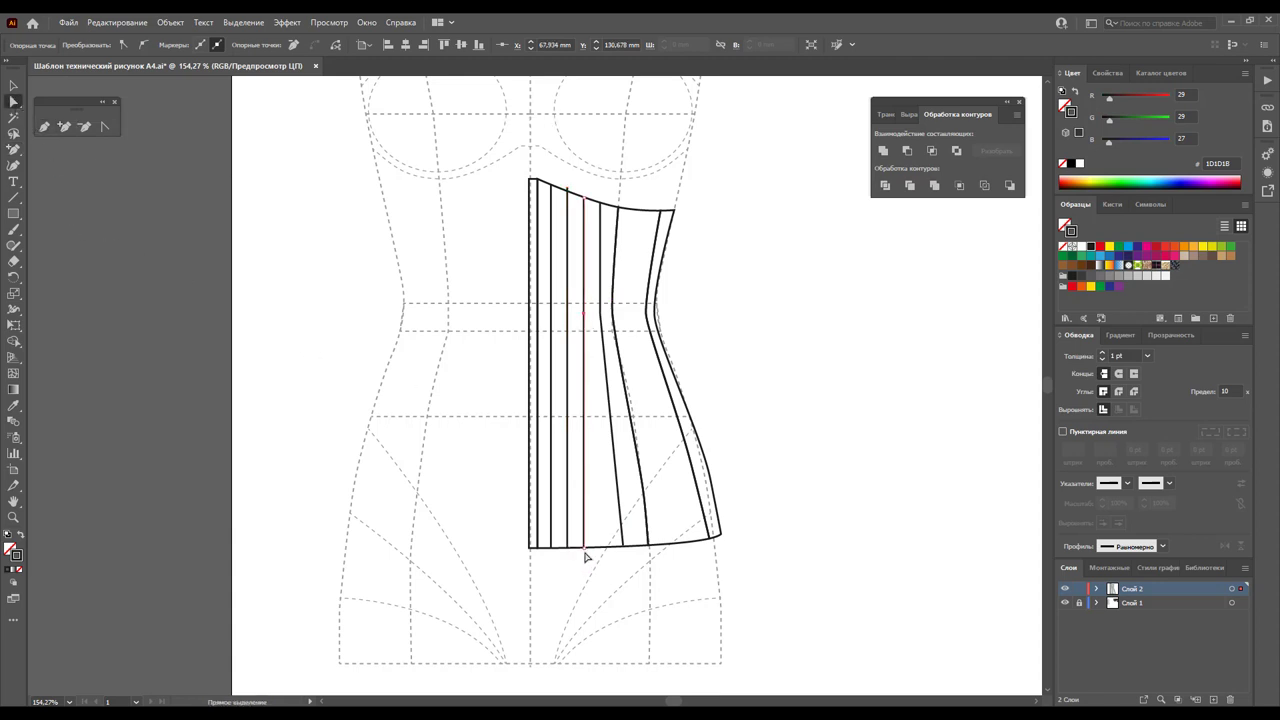
{"action": "left_click_drag", "start_coordinate": [585, 549], "coordinate": [592, 548]}
{"action": "left_click", "coordinate": [594, 589]}
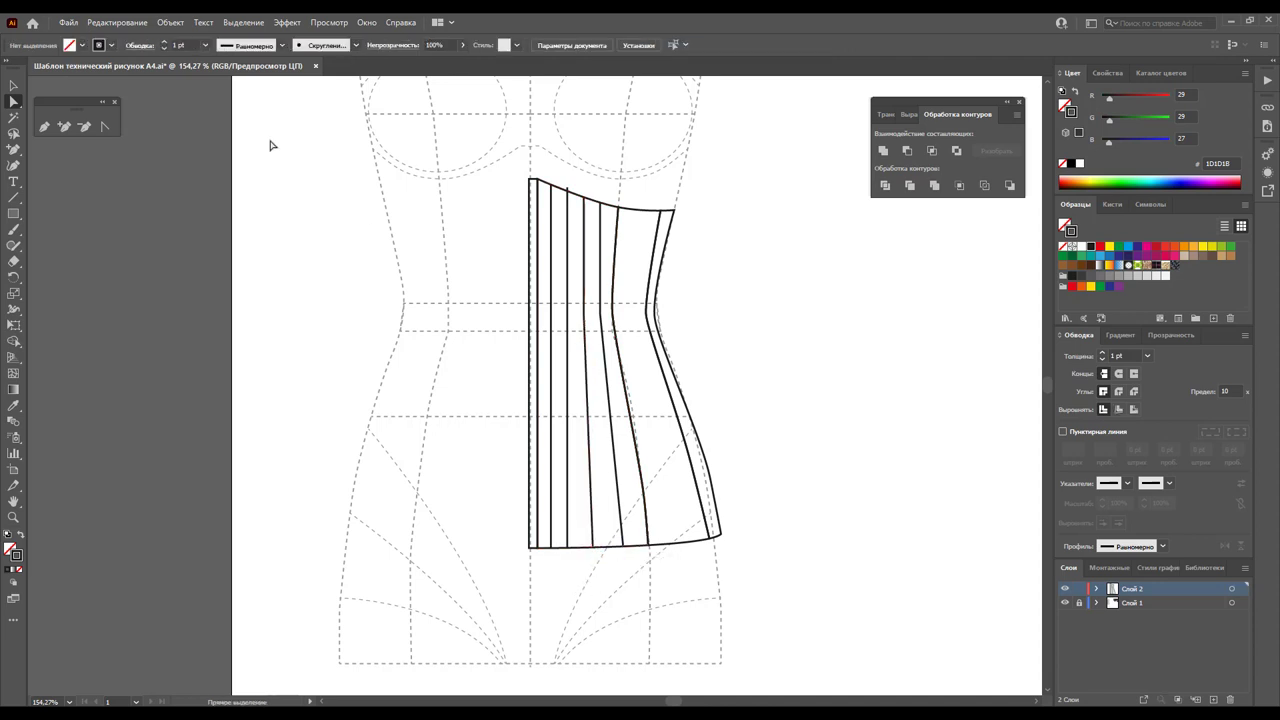
Nudge a boning line's top end onto the edge, then give all boning lines a 0.25 pt stroke
{"action": "left_click", "coordinate": [569, 191]}
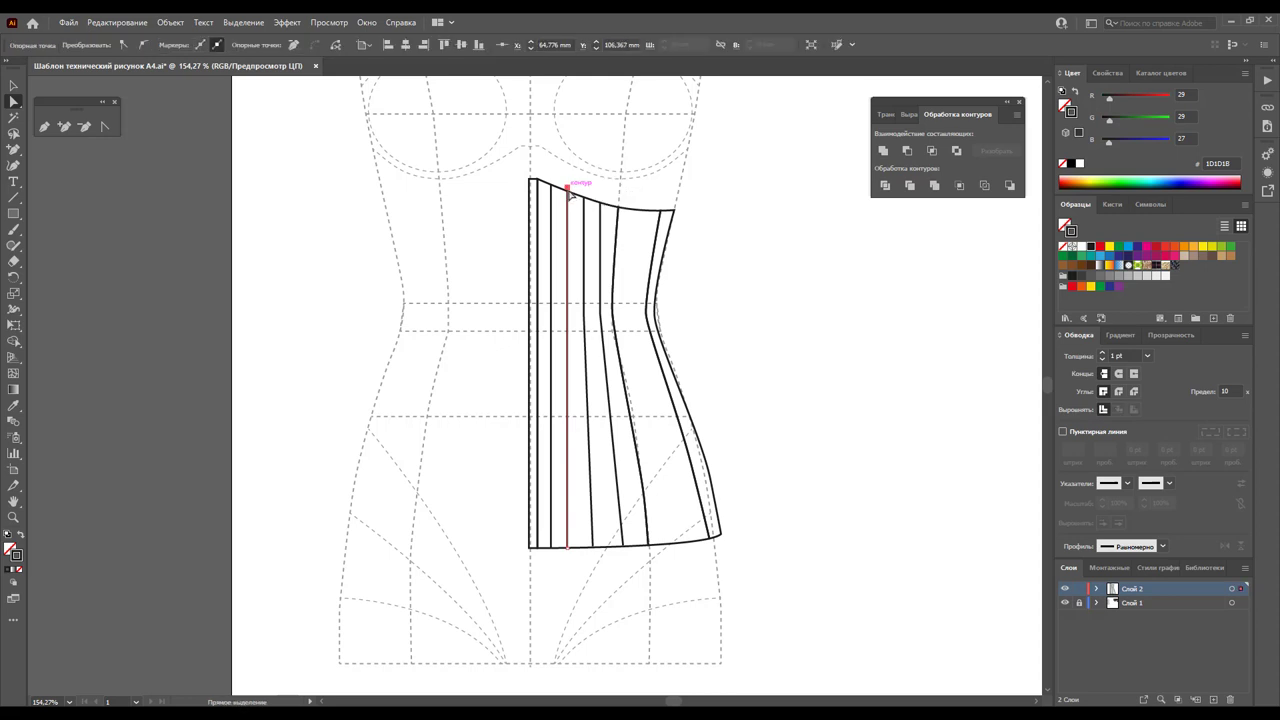
{"action": "key", "text": "Down"}
{"action": "left_click", "coordinate": [14, 86]}
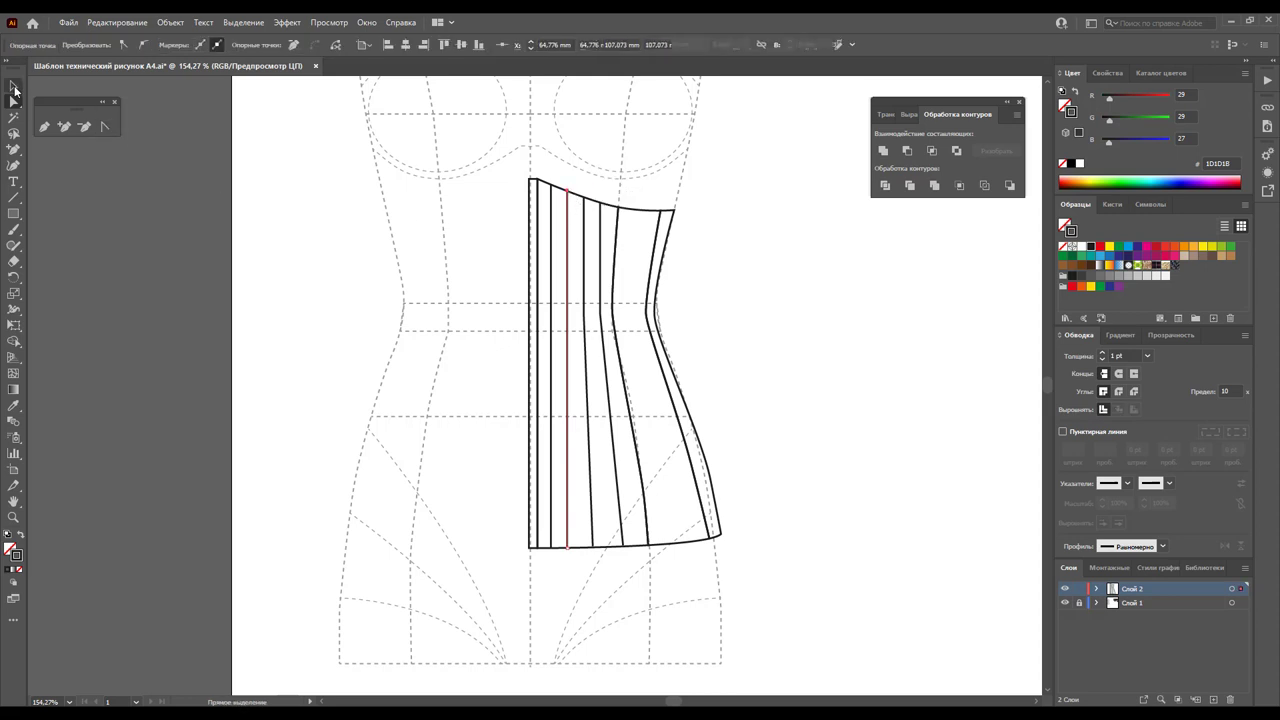
{"action": "left_click", "coordinate": [551, 298], "text": "shift"}
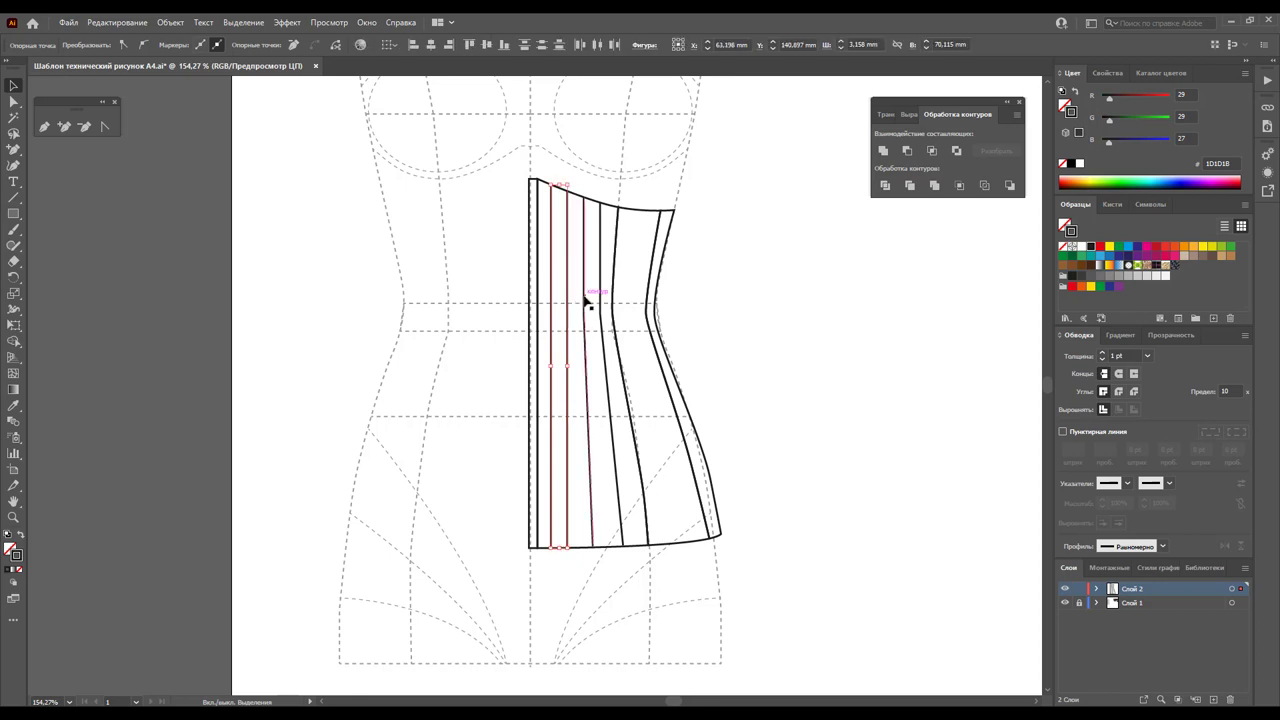
{"action": "left_click", "coordinate": [595, 292], "text": "shift"}
{"action": "left_click", "coordinate": [603, 278], "text": "shift"}
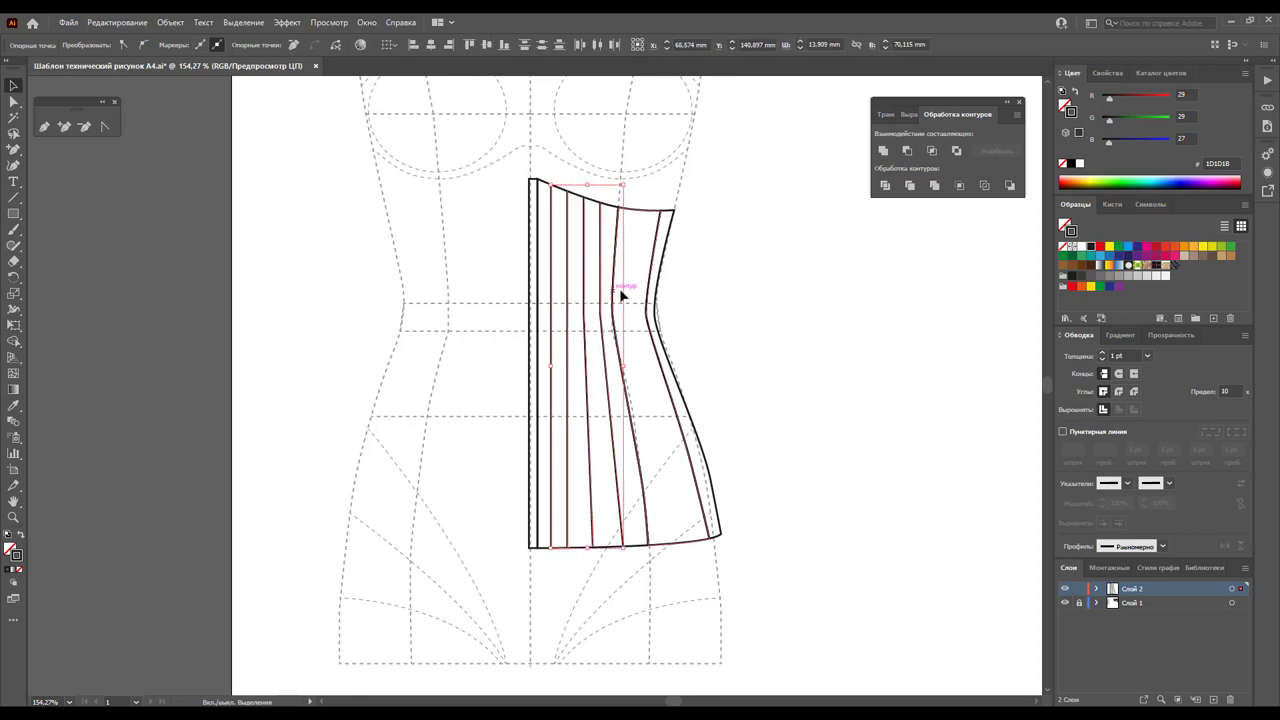
{"action": "left_click", "coordinate": [1148, 356]}
{"action": "left_click", "coordinate": [935, 369]}
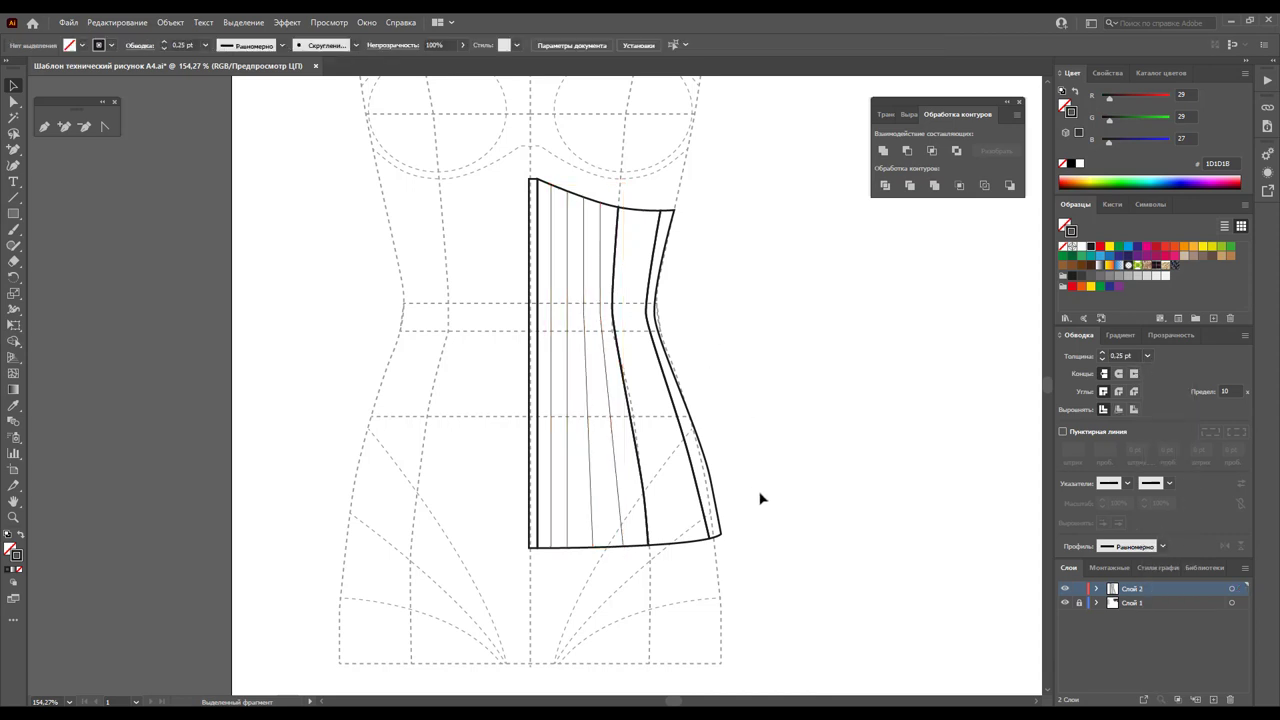
{"action": "left_click_drag", "start_coordinate": [760, 498], "coordinate": [482, 532]}
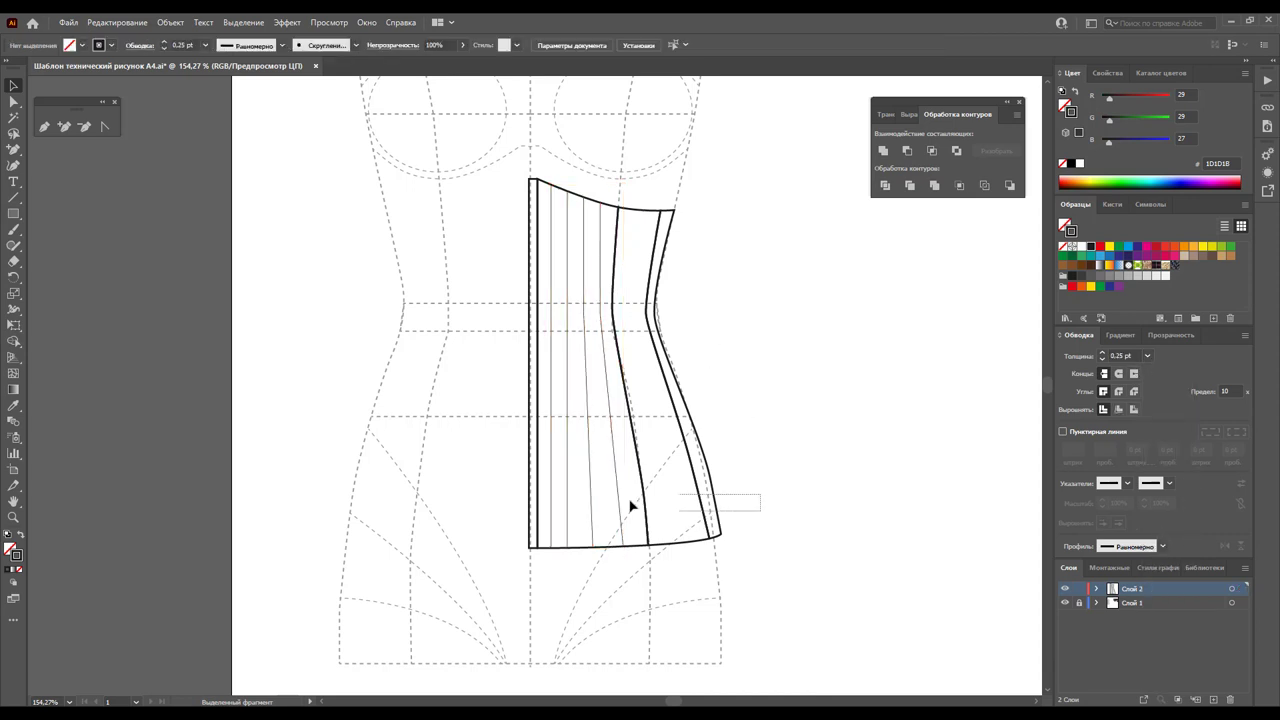
Fill the selected corset paths with the White swatch, then reselect the corset half's paths
{"action": "left_click", "coordinate": [8, 549]}
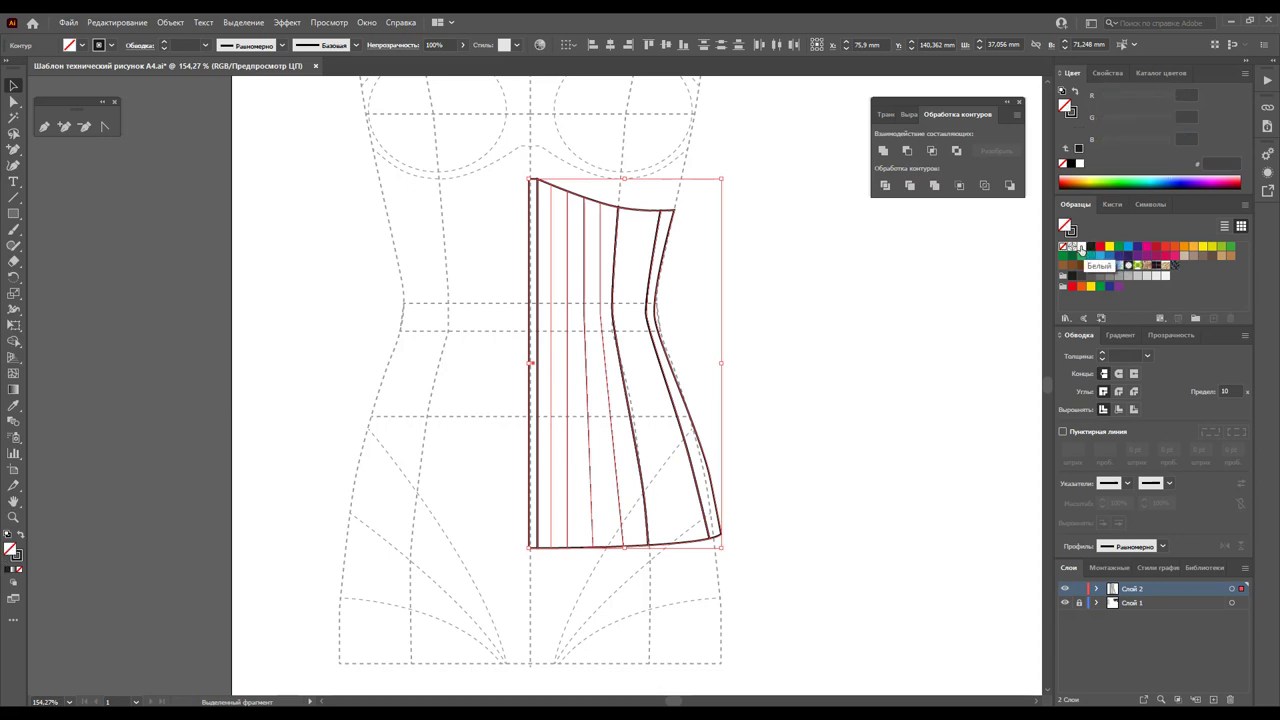
{"action": "left_click", "coordinate": [1081, 246]}
{"action": "left_click", "coordinate": [851, 383]}
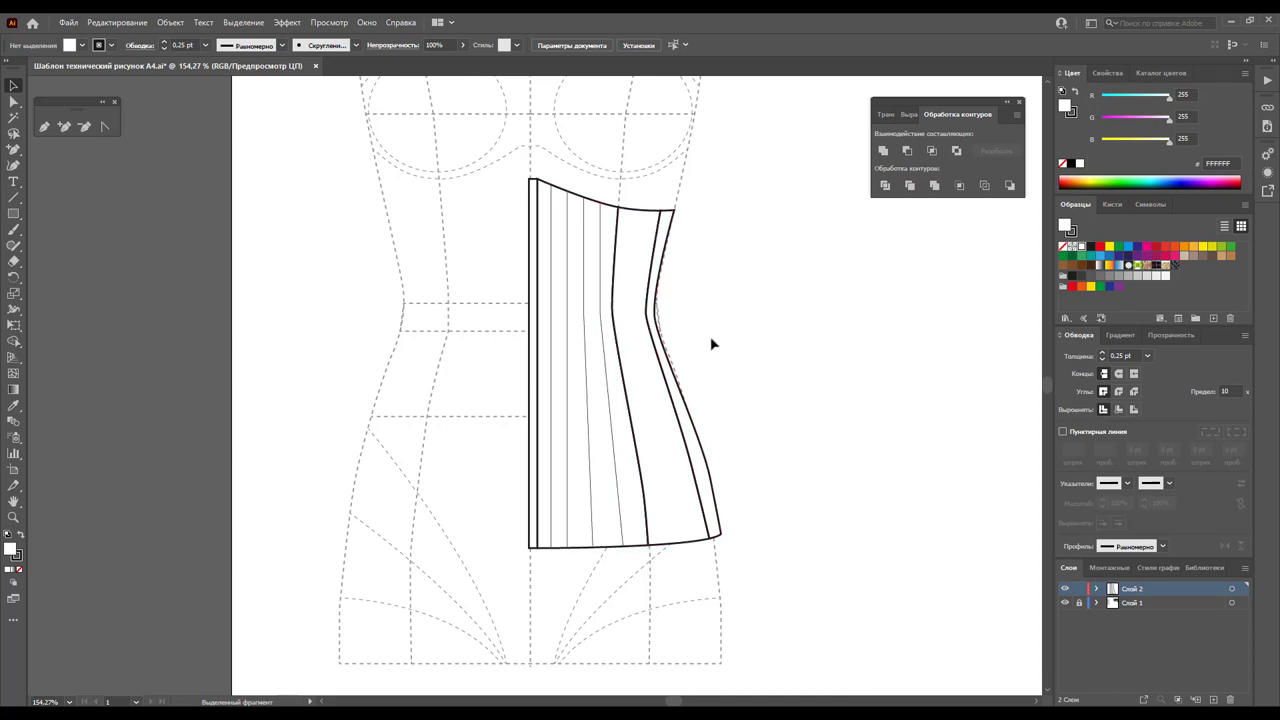
{"action": "left_click_drag", "start_coordinate": [732, 320], "coordinate": [511, 494]}
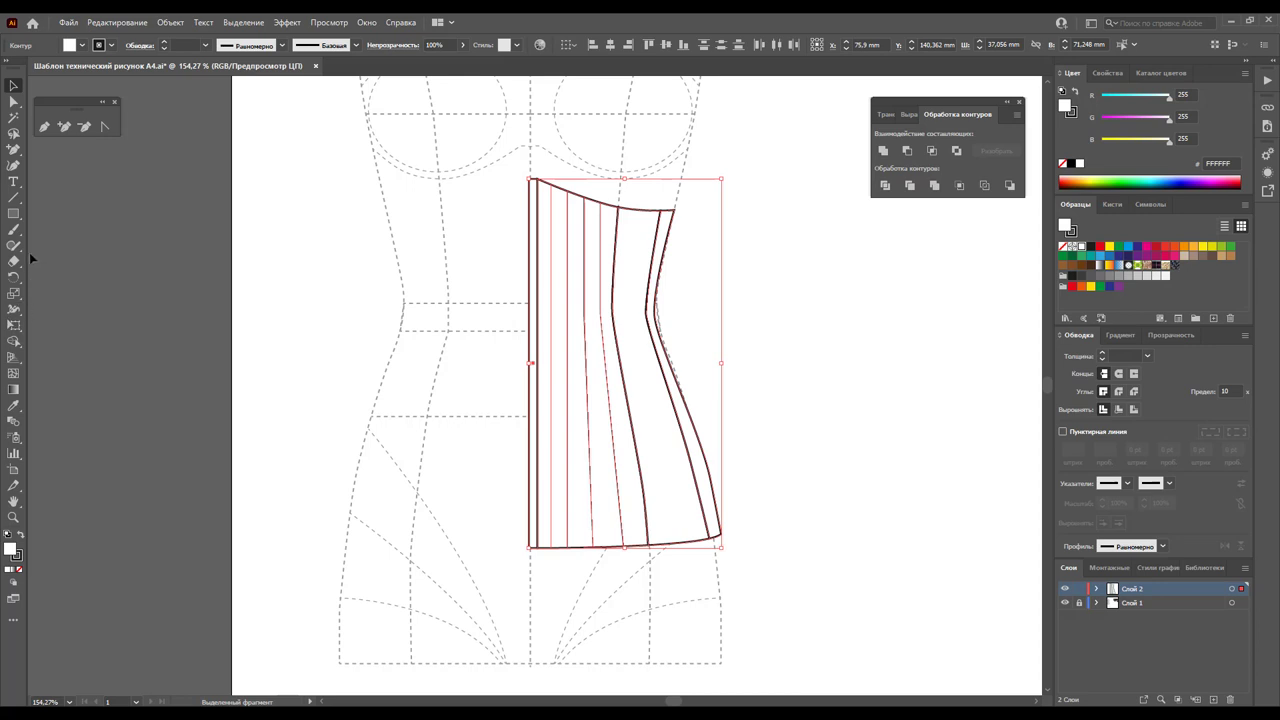
Reflect a copy of the corset half around the centre-front top point to form the left side
{"action": "left_click_drag", "start_coordinate": [13, 277], "coordinate": [41, 297]}
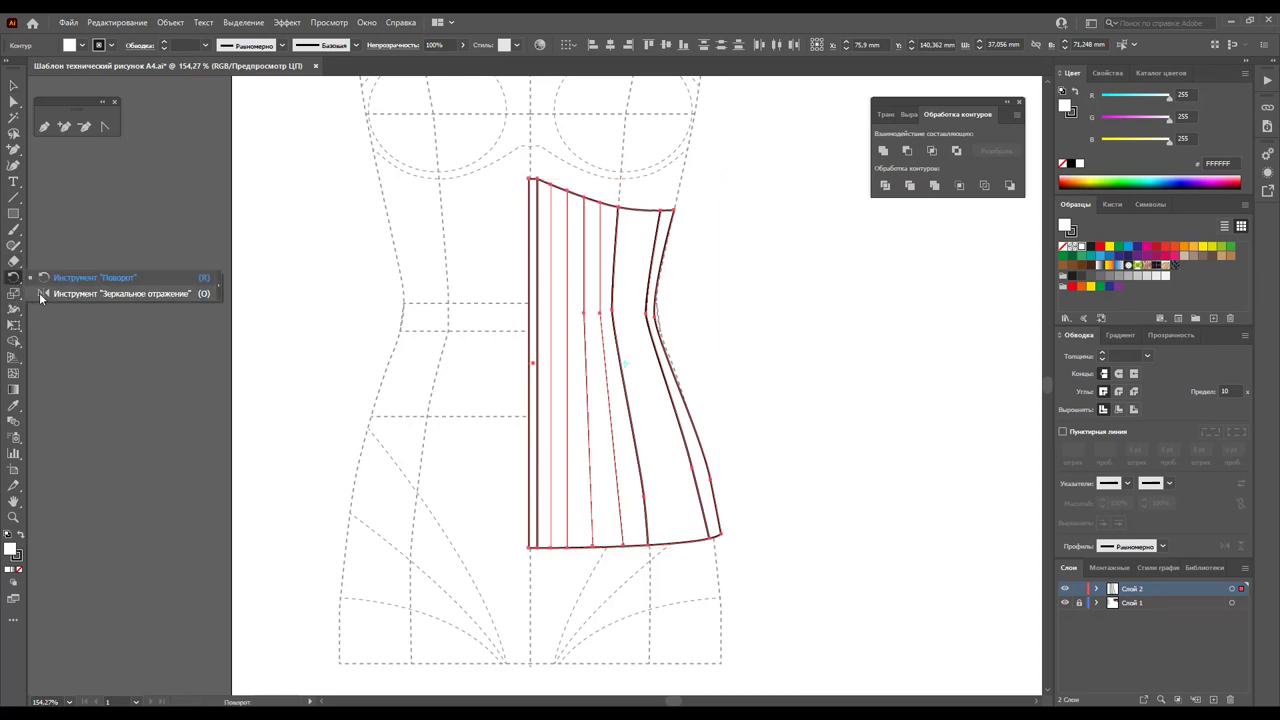
{"action": "left_click", "coordinate": [41, 295]}
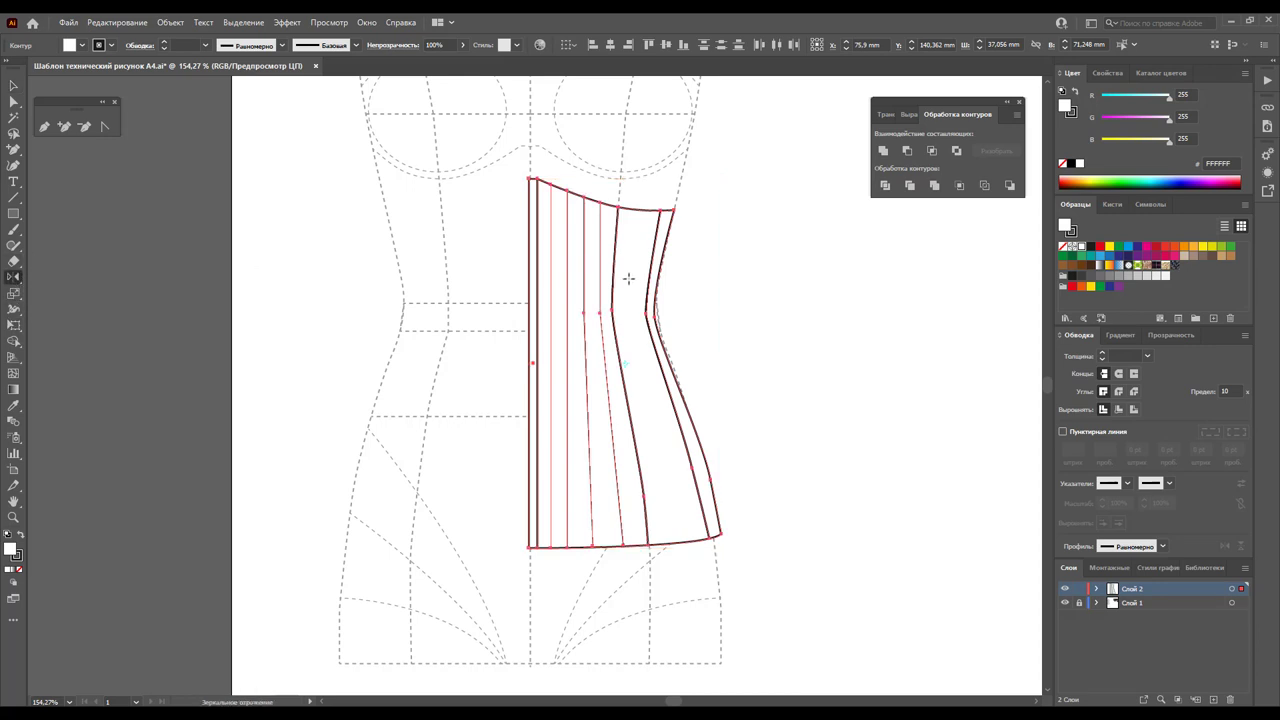
{"action": "left_click", "coordinate": [530, 160]}
{"action": "left_click_drag", "start_coordinate": [443, 186], "coordinate": [284, 393]}
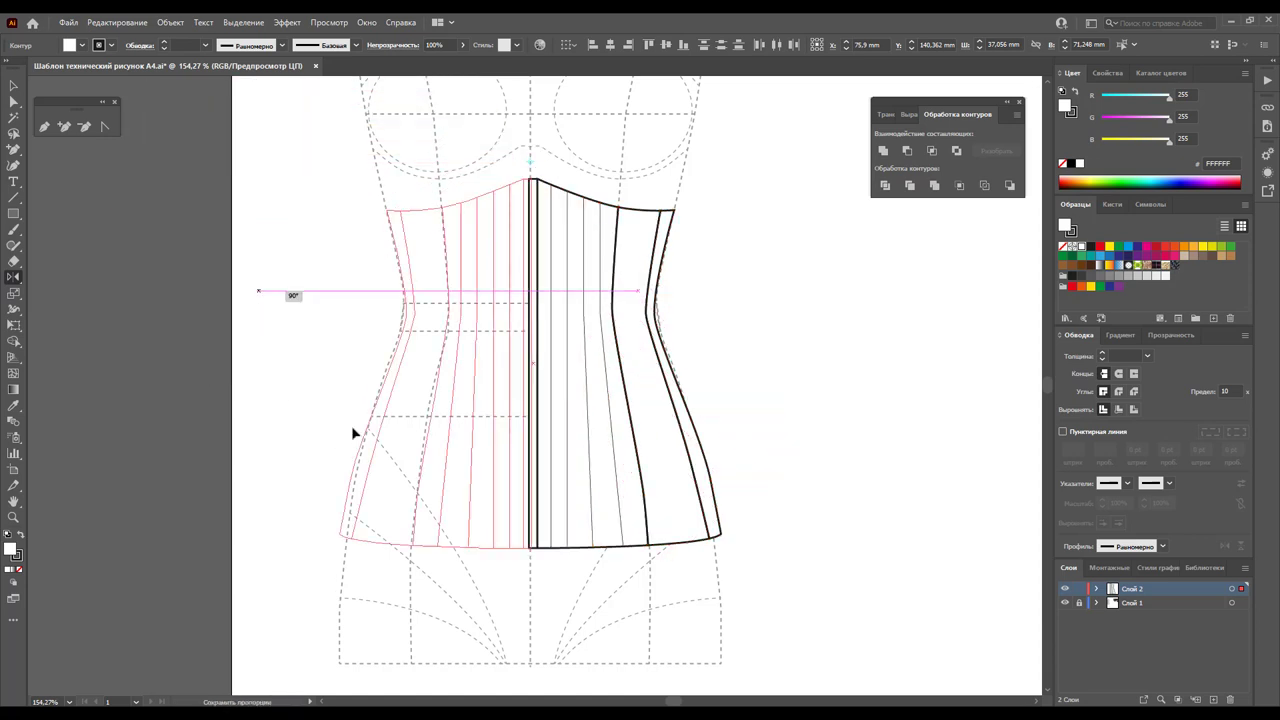
{"action": "mouse_move", "coordinate": [351, 425]}
{"action": "left_mouse_down"}
{"action": "mouse_move", "coordinate": [153, 132]}
{"action": "mouse_move", "coordinate": [289, 358]}
{"action": "left_mouse_up"}
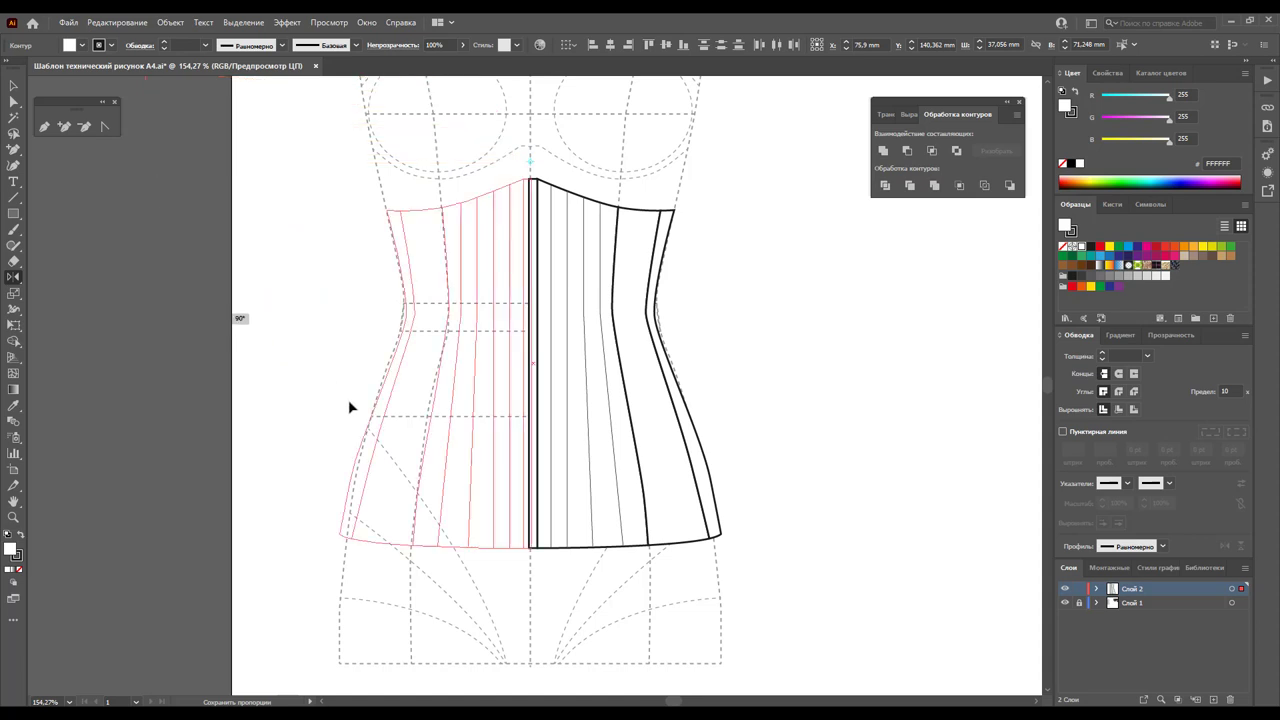
{"action": "key", "text": "alt"}
{"action": "left_click_drag", "start_coordinate": [350, 407], "coordinate": [349, 403]}
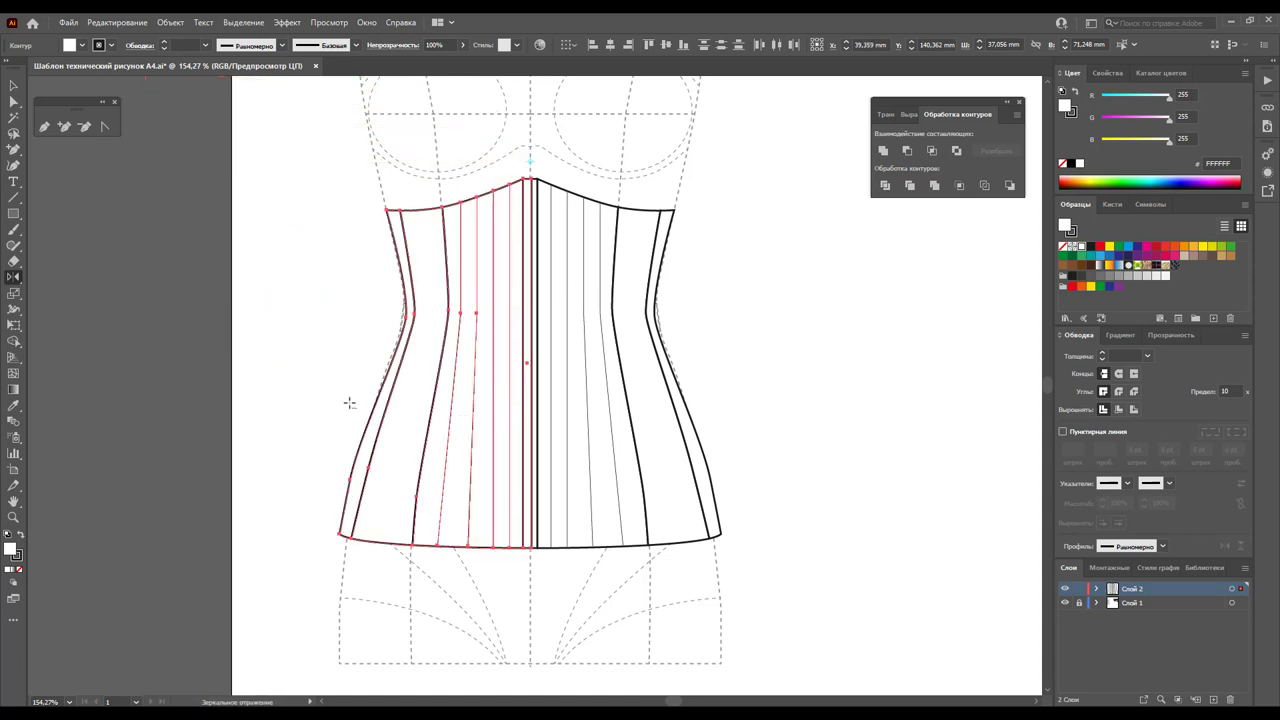
{"action": "left_click", "coordinate": [13, 85]}
Merge the centre-front strips into a single shape
{"action": "left_click", "coordinate": [221, 265]}
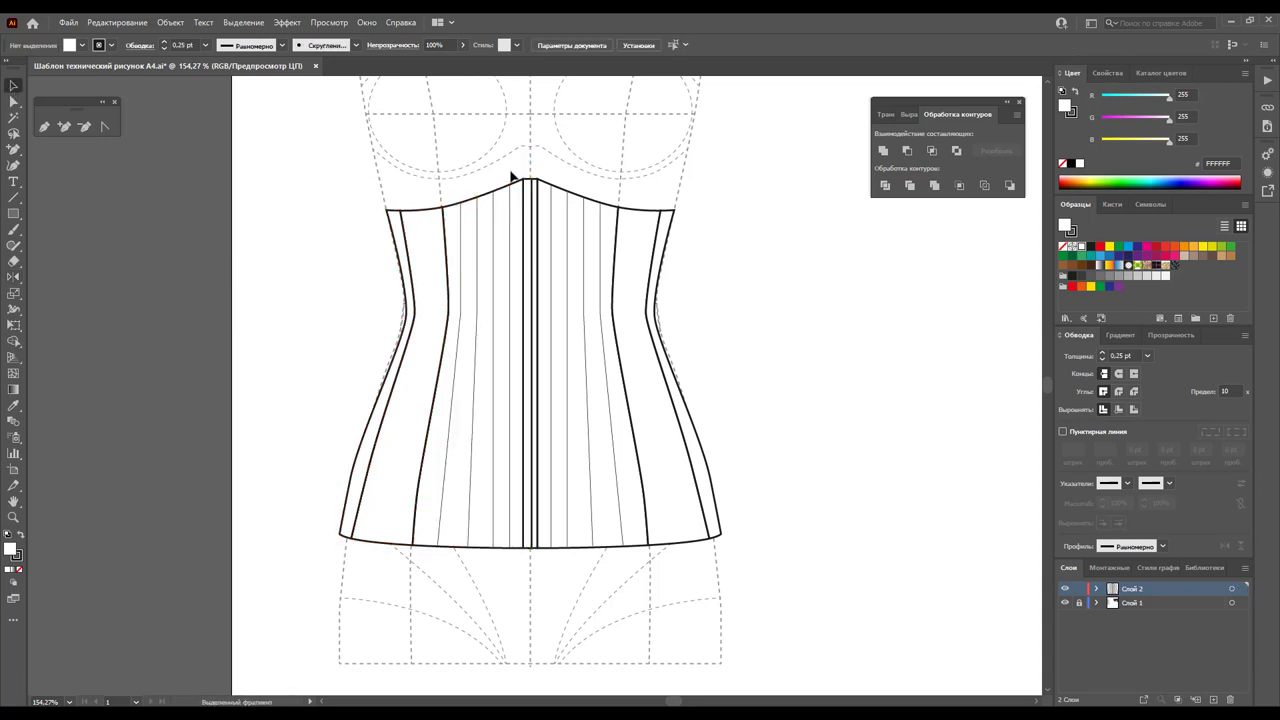
{"action": "left_click", "coordinate": [532, 182]}
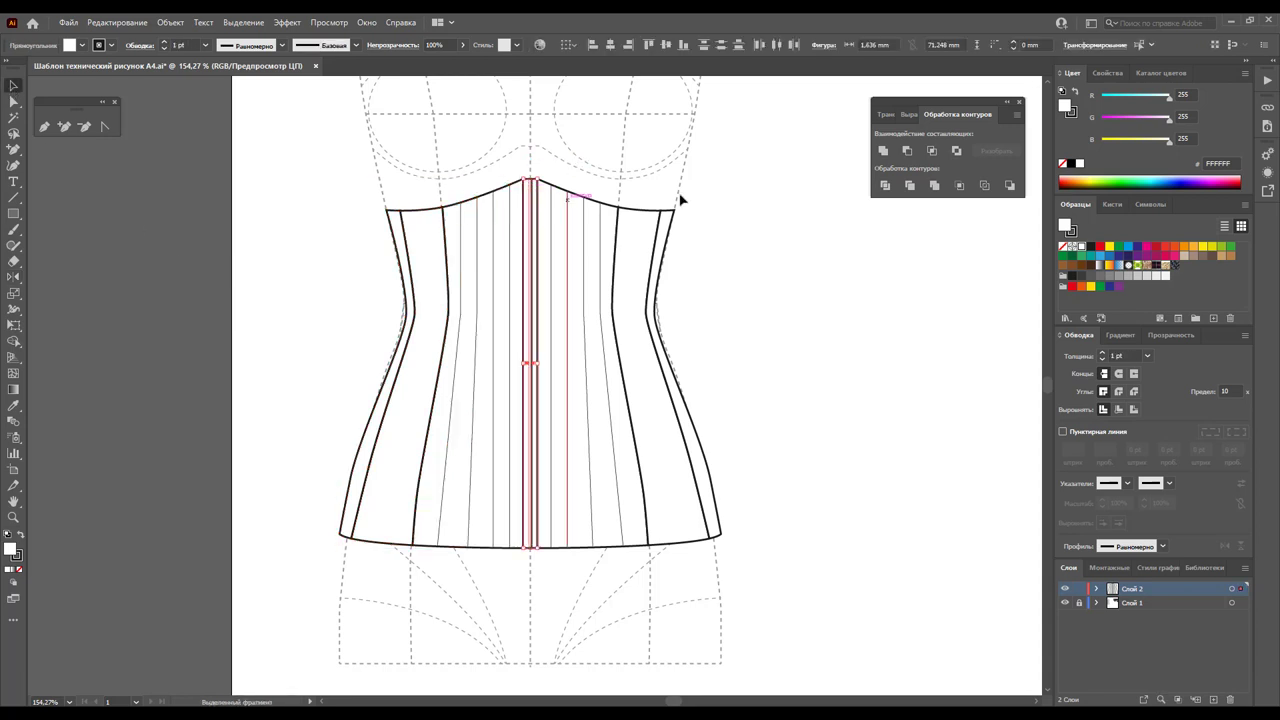
{"action": "left_click", "coordinate": [883, 150]}
{"action": "left_click", "coordinate": [148, 325]}
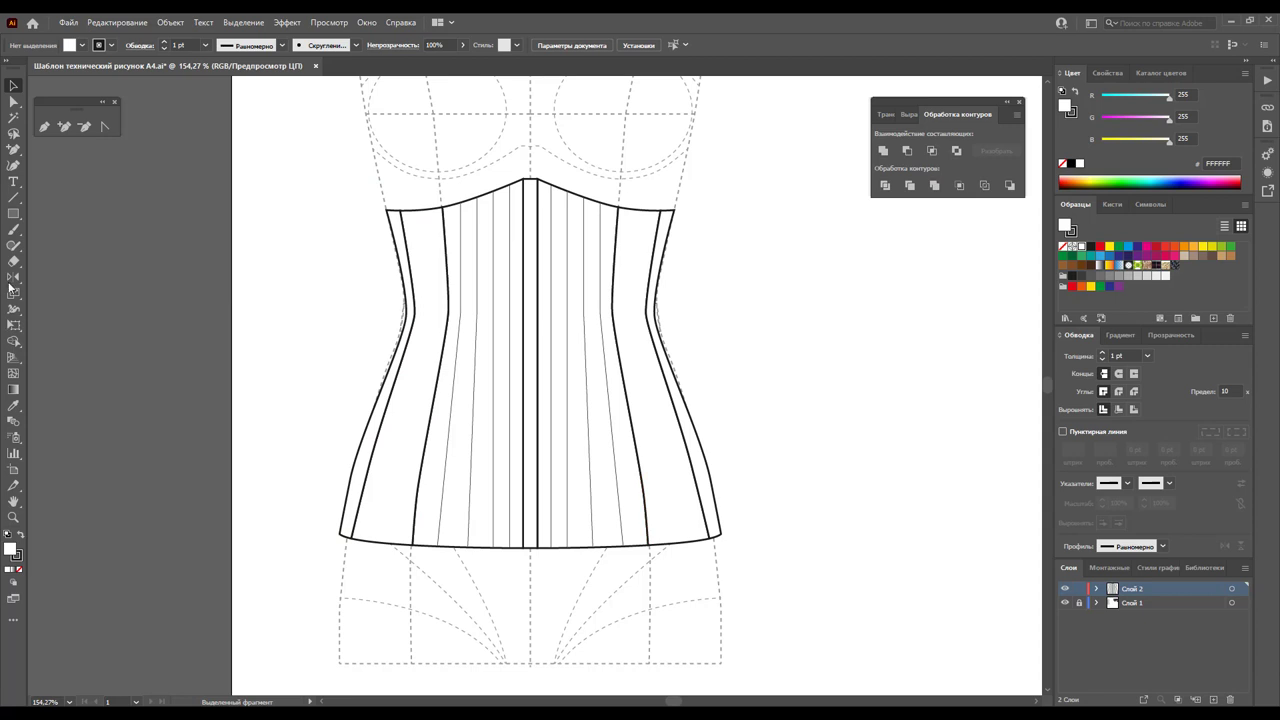
Draw a vertical centre-front line from top to hem and nudge it slightly sideways
{"action": "left_click", "coordinate": [13, 197]}
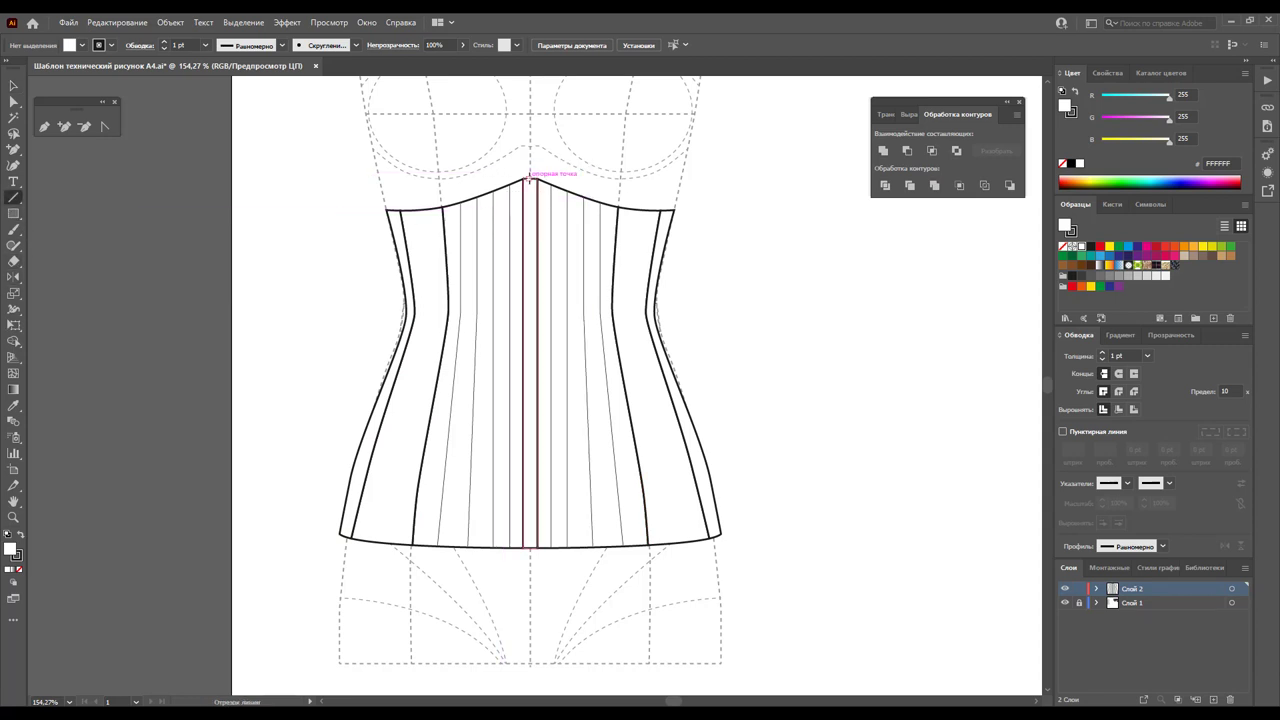
{"action": "mouse_move", "coordinate": [530, 180]}
{"action": "left_mouse_down"}
{"action": "mouse_move", "coordinate": [559, 550]}
{"action": "mouse_move", "coordinate": [530, 548]}
{"action": "left_mouse_up"}
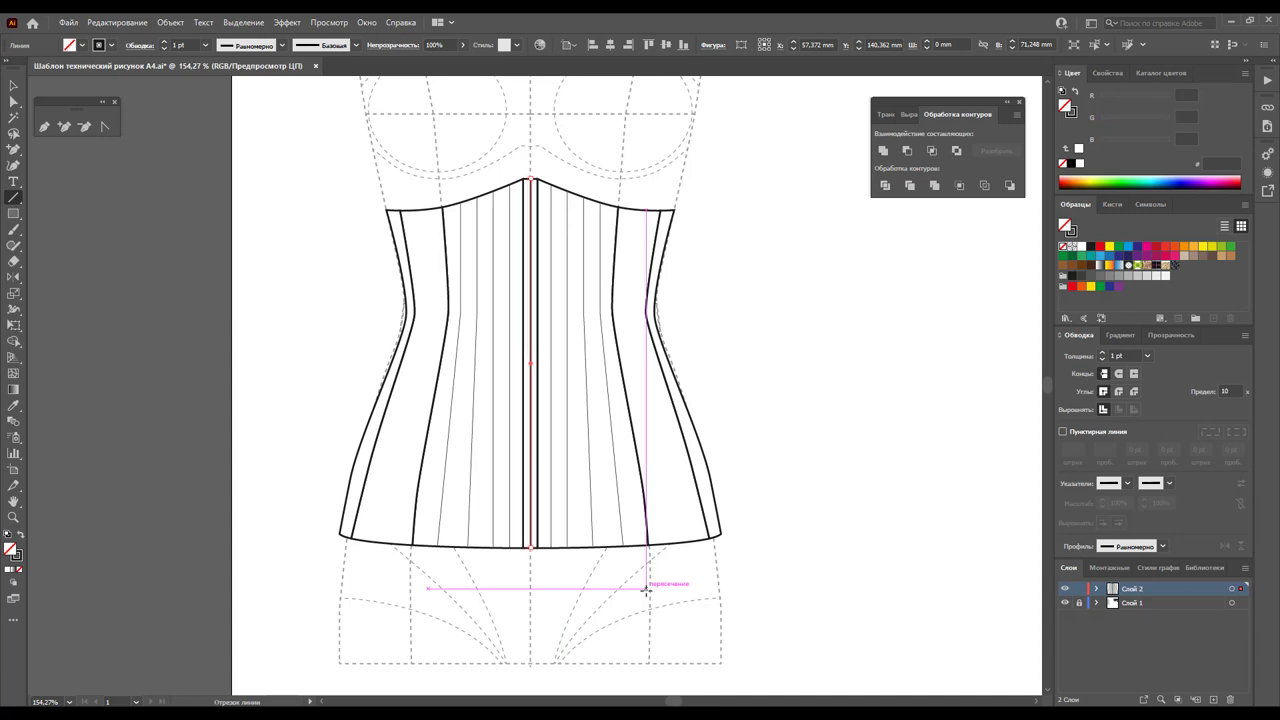
{"action": "key", "text": "Right"}
{"action": "left_click", "coordinate": [12, 86]}
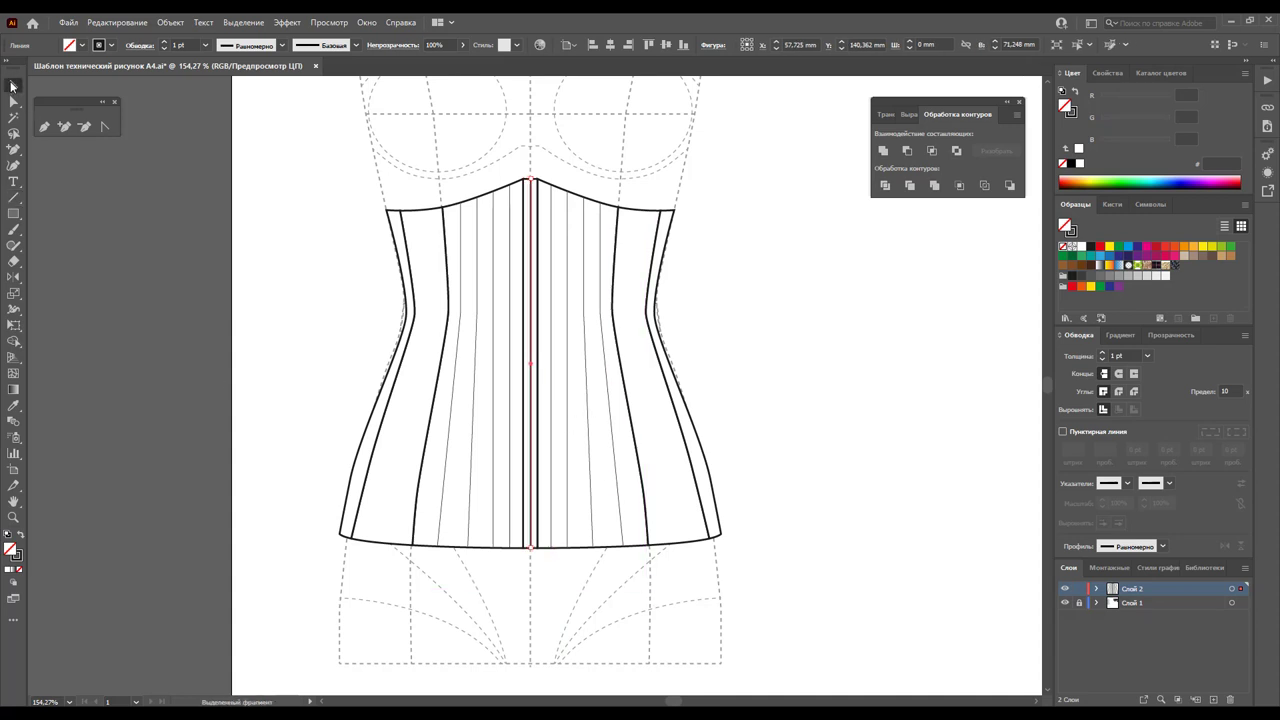
{"action": "left_click", "coordinate": [775, 337]}
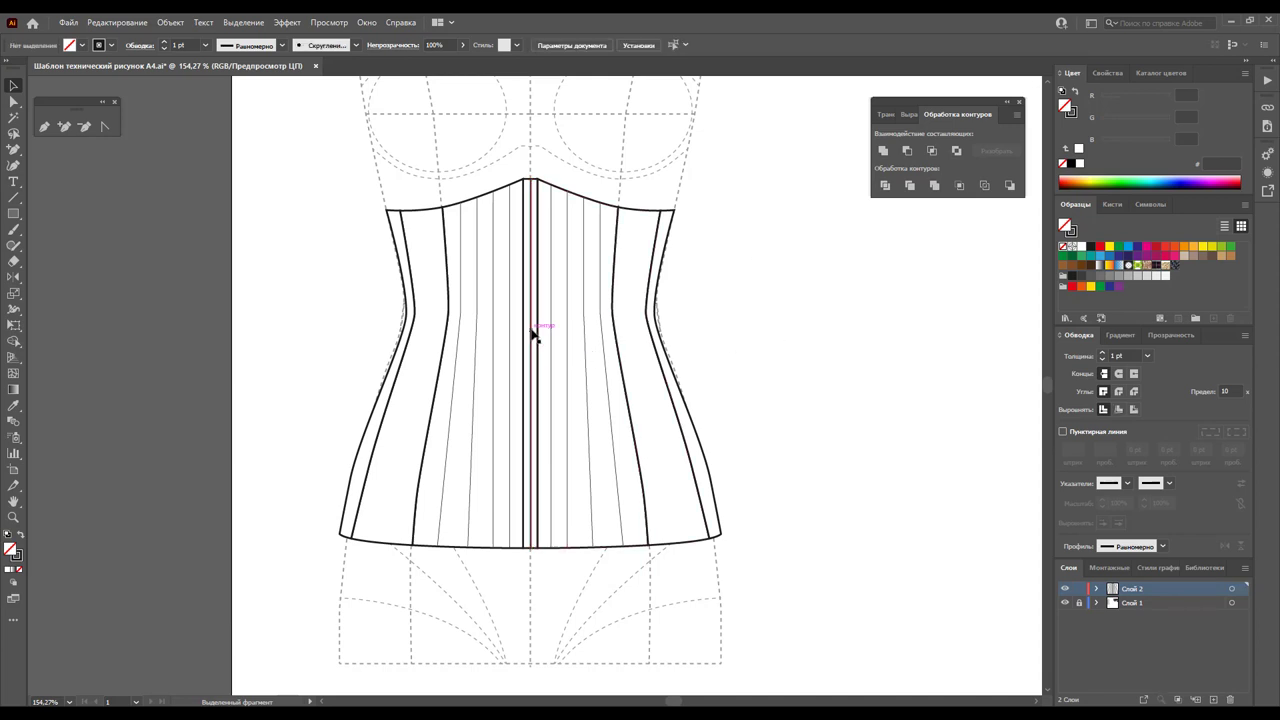
{"action": "left_click_drag", "start_coordinate": [532, 334], "coordinate": [534, 339]}
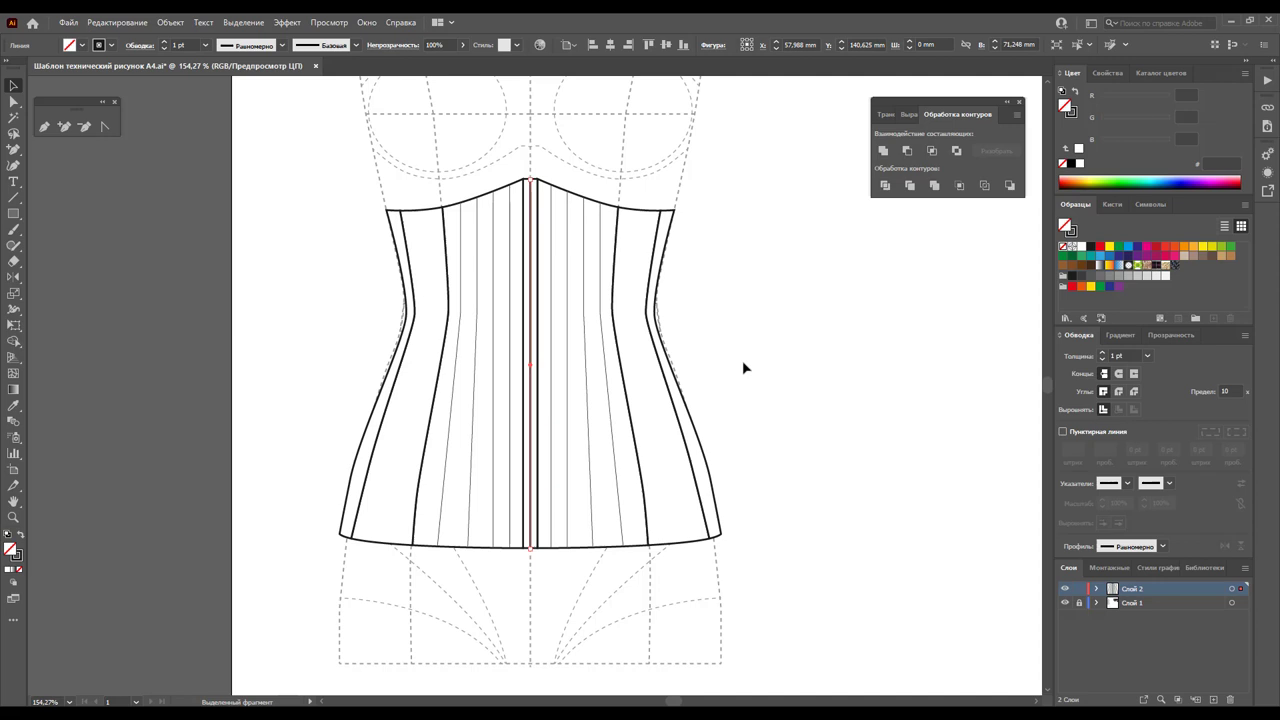
{"action": "left_click", "coordinate": [940, 428]}
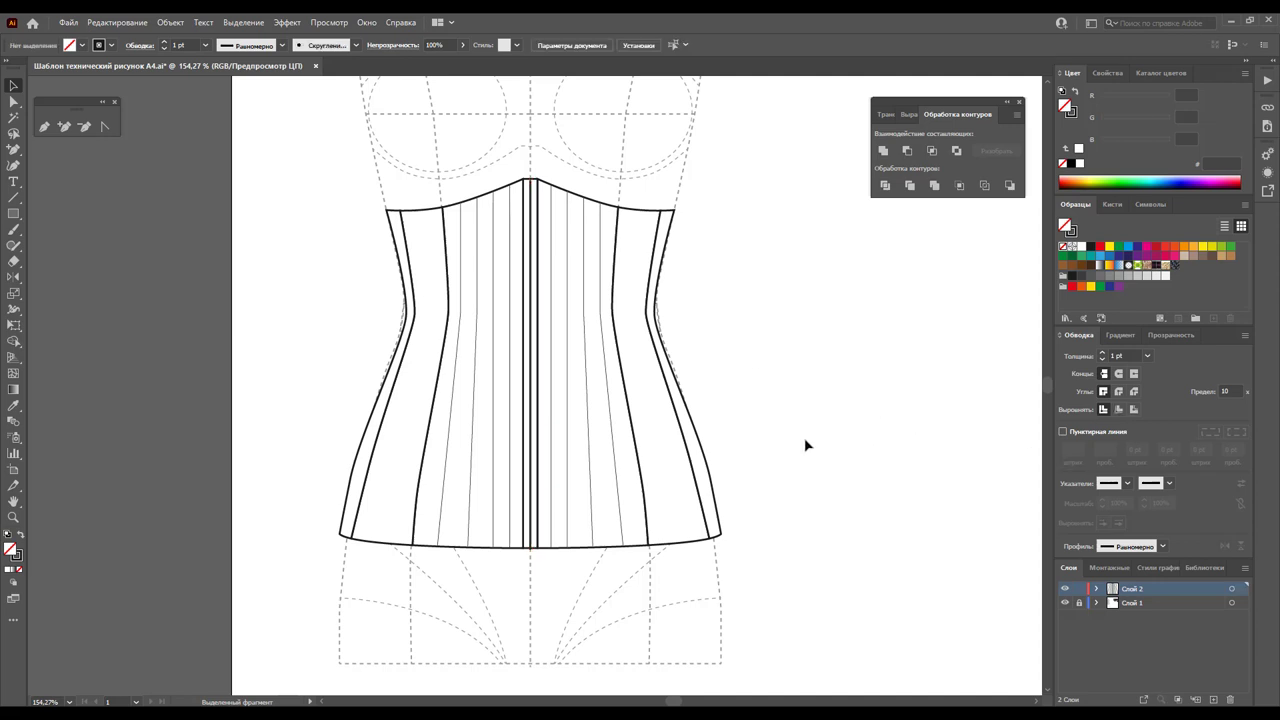
Zoom out to reveal the zipper puller artwork beside the artboard
{"action": "key", "text": "z"}
{"action": "left_click", "coordinate": [742, 383], "text": "alt"}
{"action": "left_click", "coordinate": [733, 421], "text": "alt"}
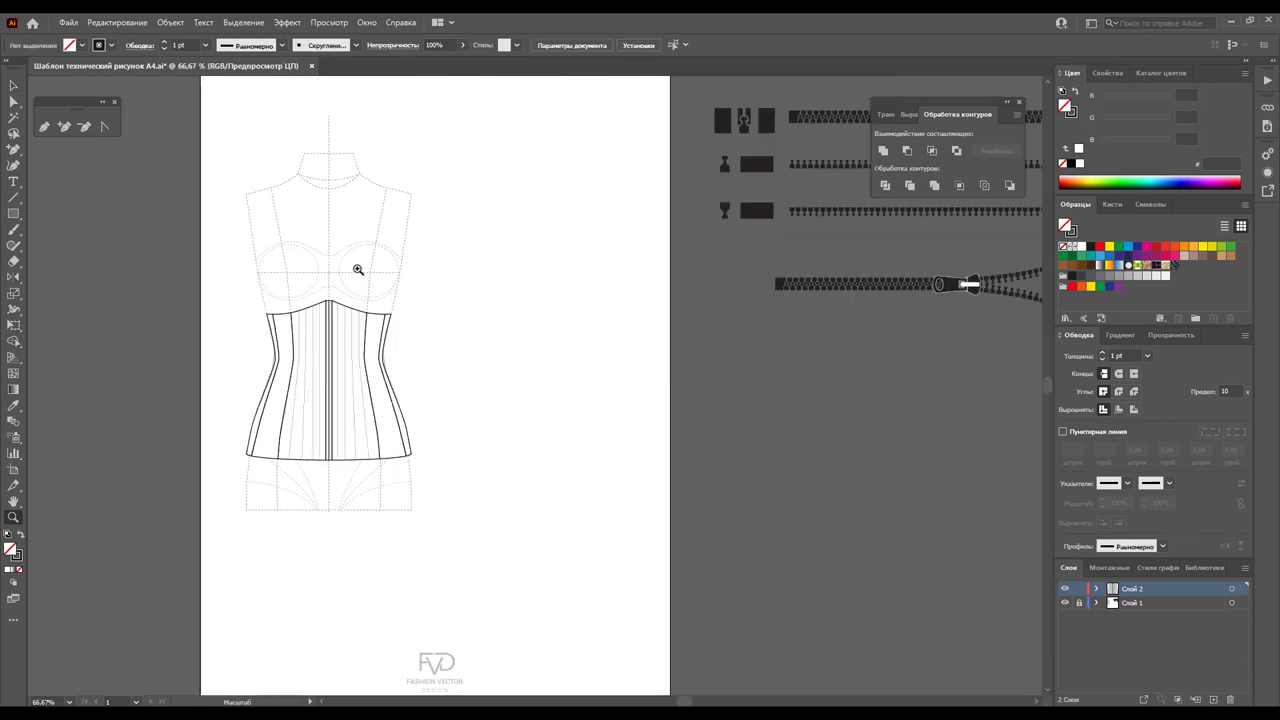
{"action": "left_click", "coordinate": [13, 87]}
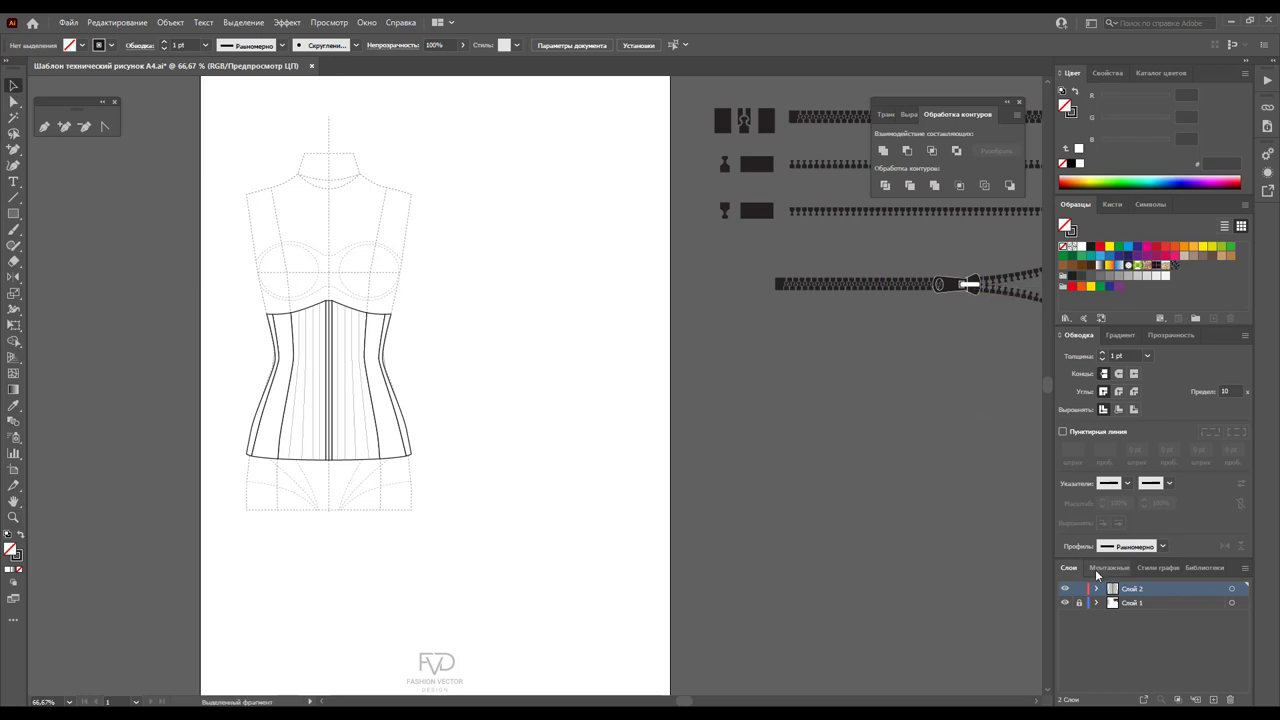
{"action": "left_click_drag", "start_coordinate": [968, 285], "coordinate": [523, 313]}
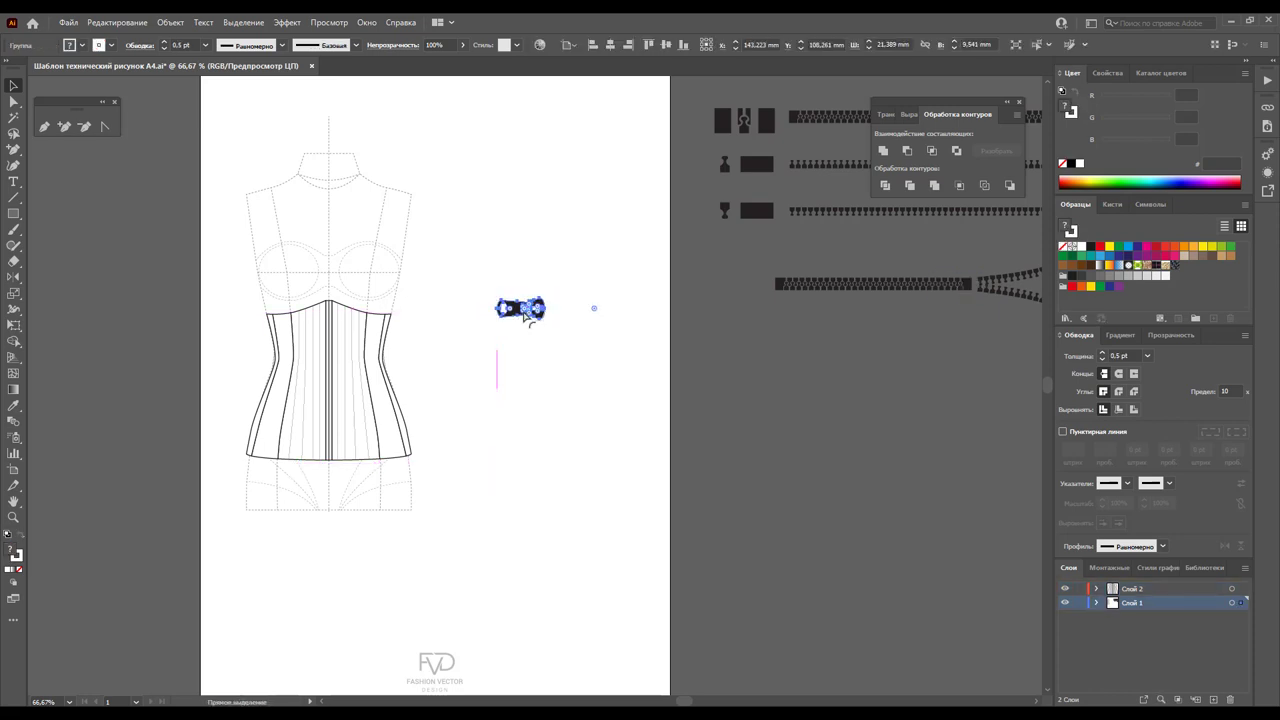
{"action": "key", "text": "ctrl+z"}
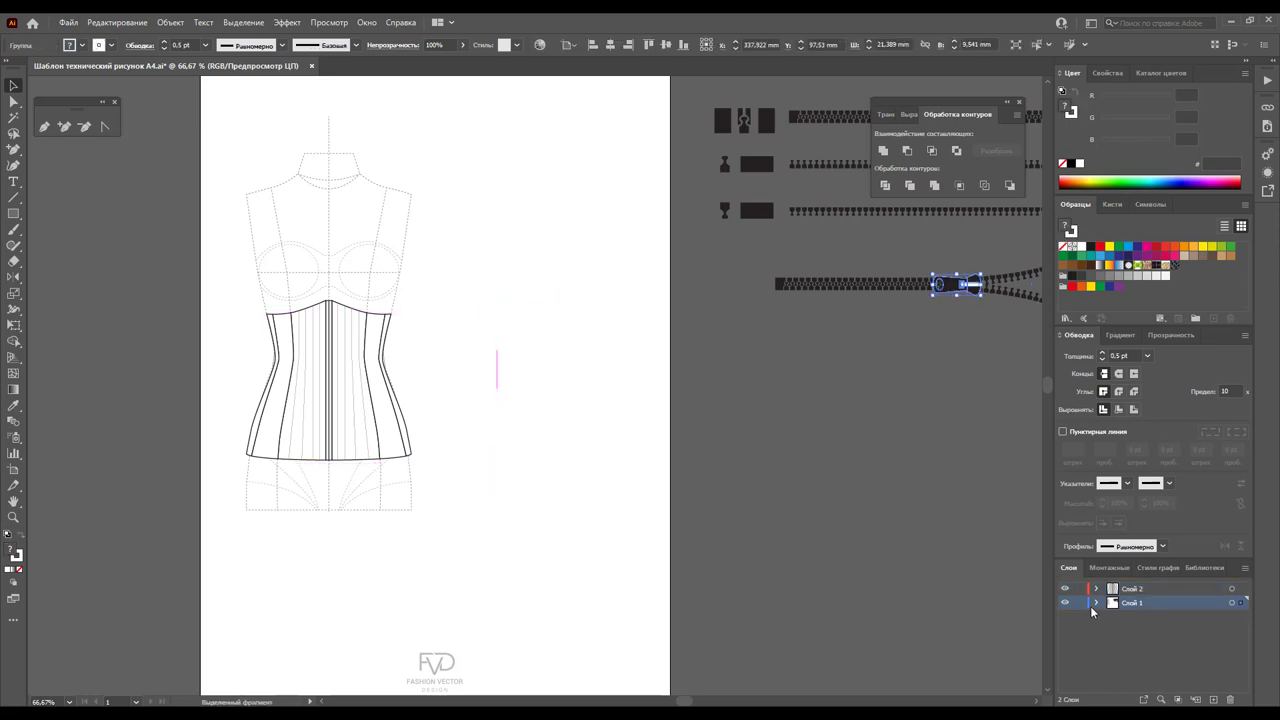
Lock Layer 1 and paste a copy of the zipper puller into Layer 2
{"action": "left_click", "coordinate": [1079, 602]}
{"action": "left_click", "coordinate": [1132, 588]}
{"action": "key", "text": "ctrl+v"}
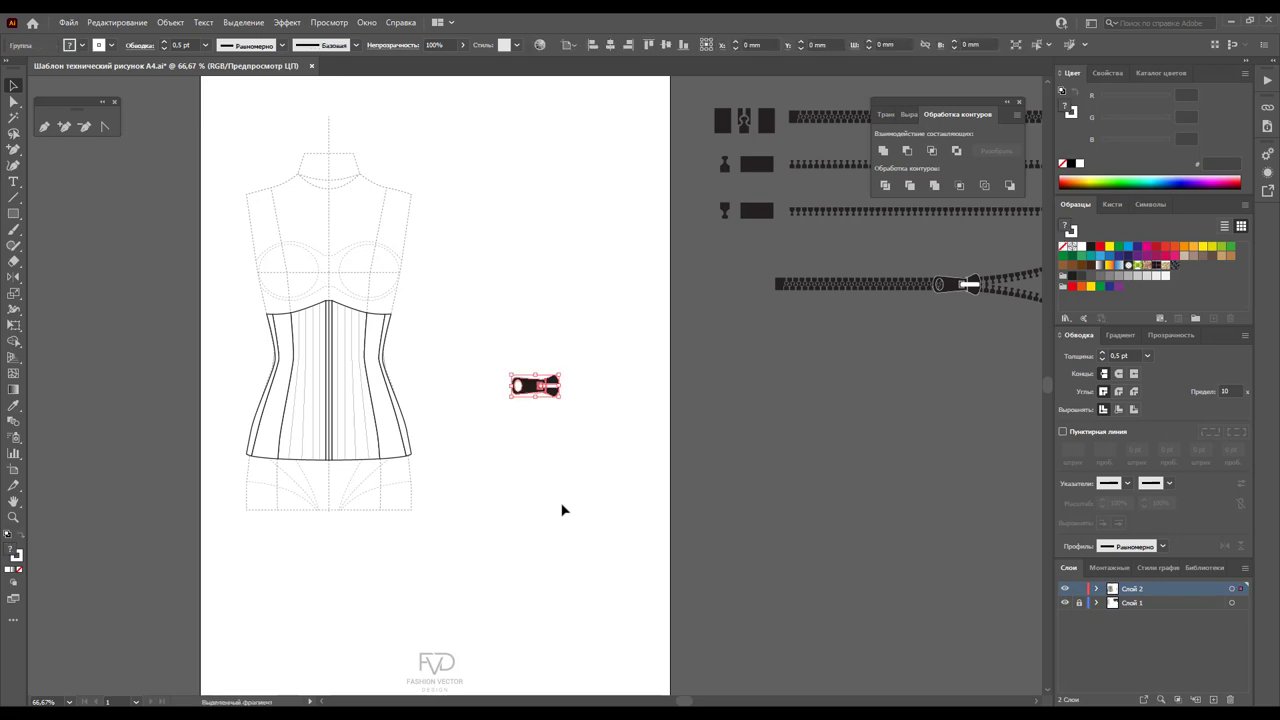
{"action": "left_click", "coordinate": [570, 402]}
{"action": "left_click", "coordinate": [562, 402]}
{"action": "left_click", "coordinate": [562, 400]}
Rotate the pasted puller upright, scale it down, and zoom back in on the corset
{"action": "left_click_drag", "start_coordinate": [558, 405], "coordinate": [577, 357]}
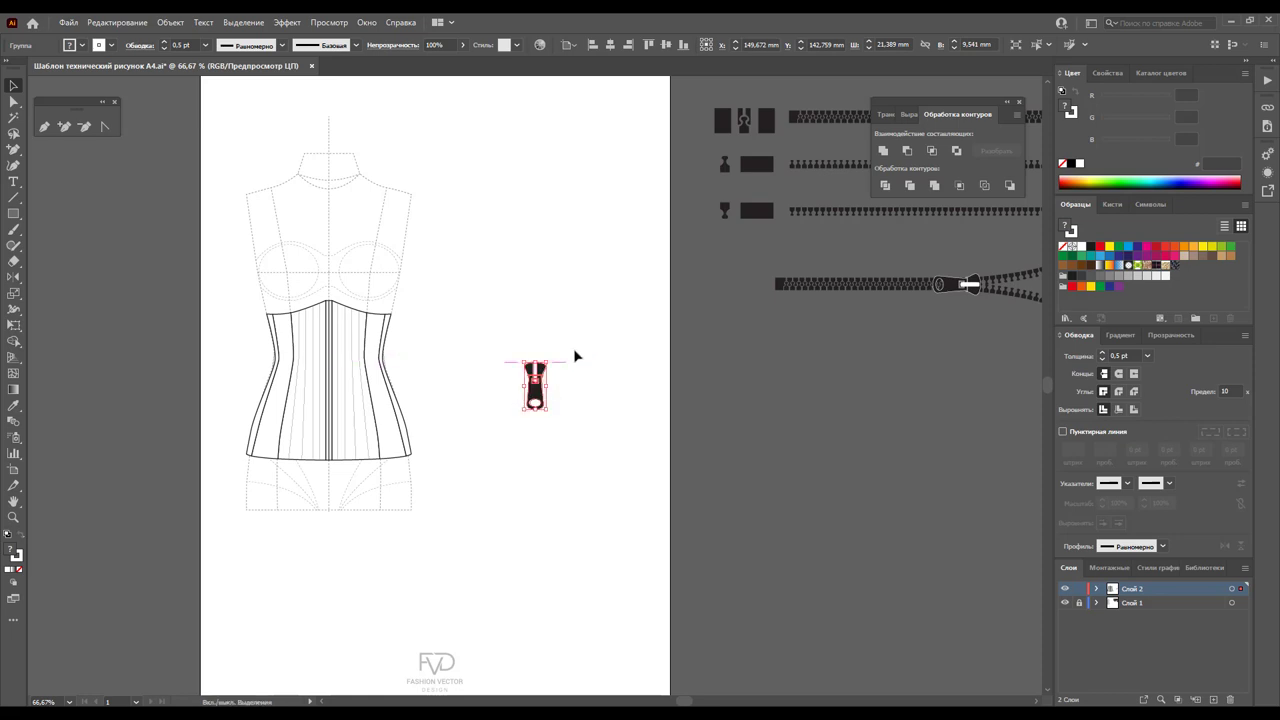
{"action": "mouse_move", "coordinate": [548, 410]}
{"action": "left_mouse_down"}
{"action": "mouse_move", "coordinate": [540, 394]}
{"action": "mouse_move", "coordinate": [445, 370]}
{"action": "left_mouse_up"}
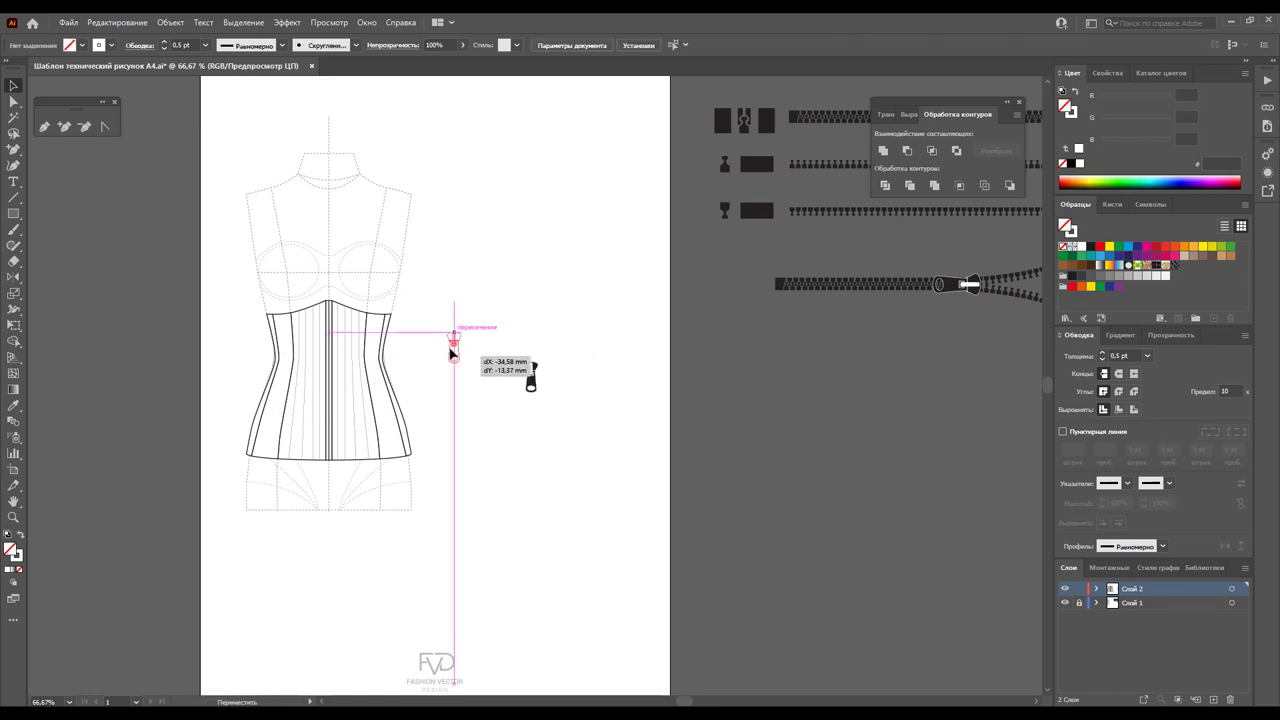
{"action": "left_click", "coordinate": [440, 400]}
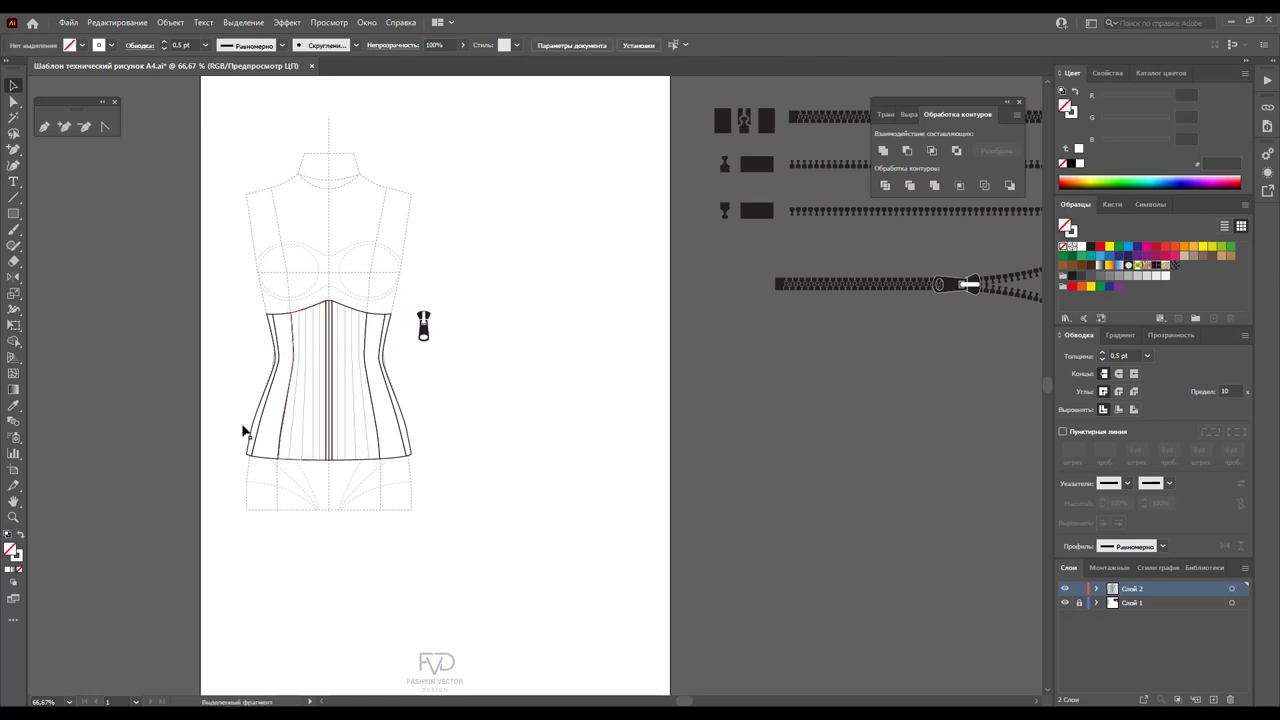
{"action": "left_click", "coordinate": [13, 518]}
{"action": "left_click_drag", "start_coordinate": [211, 280], "coordinate": [545, 495]}
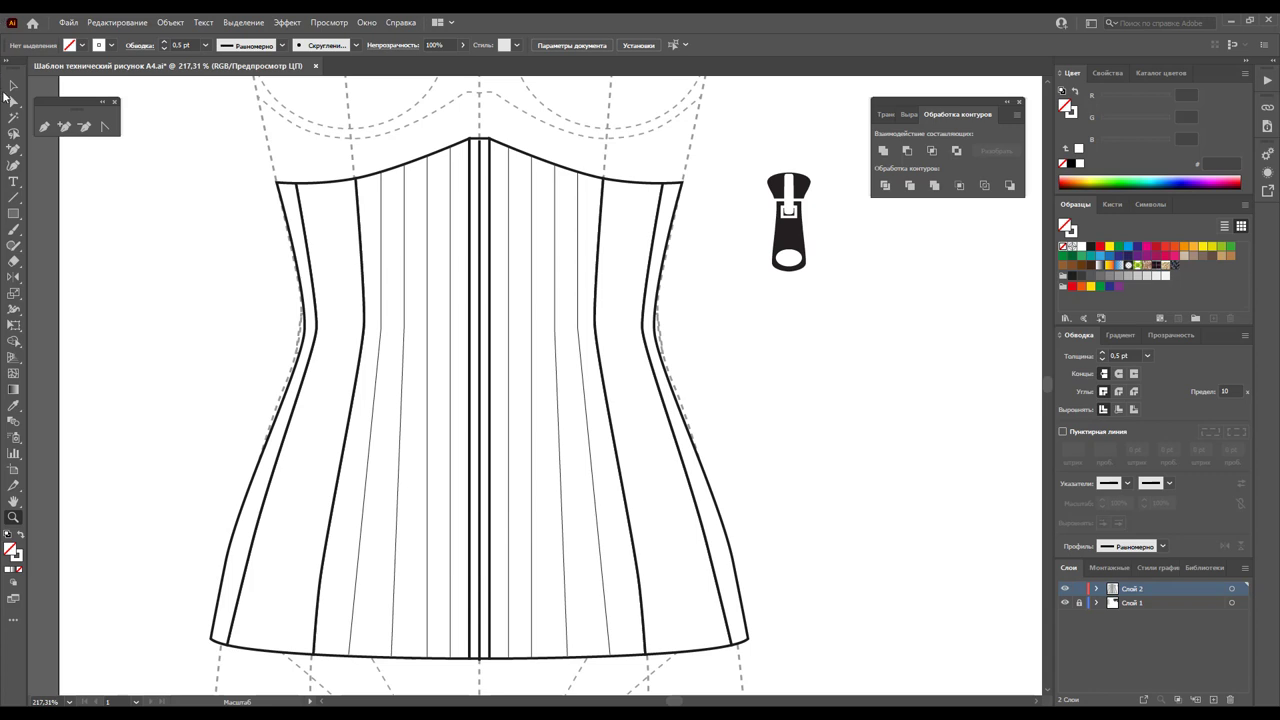
Halve the zipper puller's size and give it a dark grey 575756 stroke of 0.25 pt
{"action": "left_click", "coordinate": [12, 86]}
{"action": "left_click", "coordinate": [783, 248]}
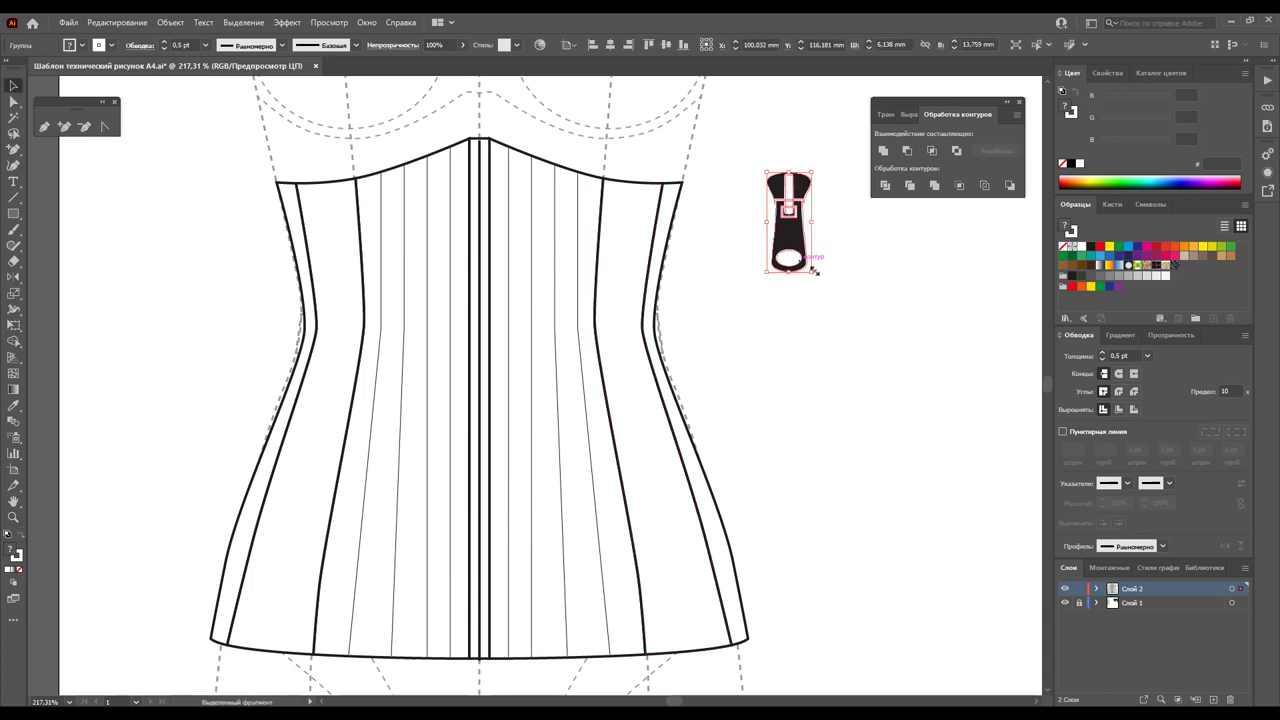
{"action": "left_click_drag", "start_coordinate": [813, 270], "coordinate": [790, 222]}
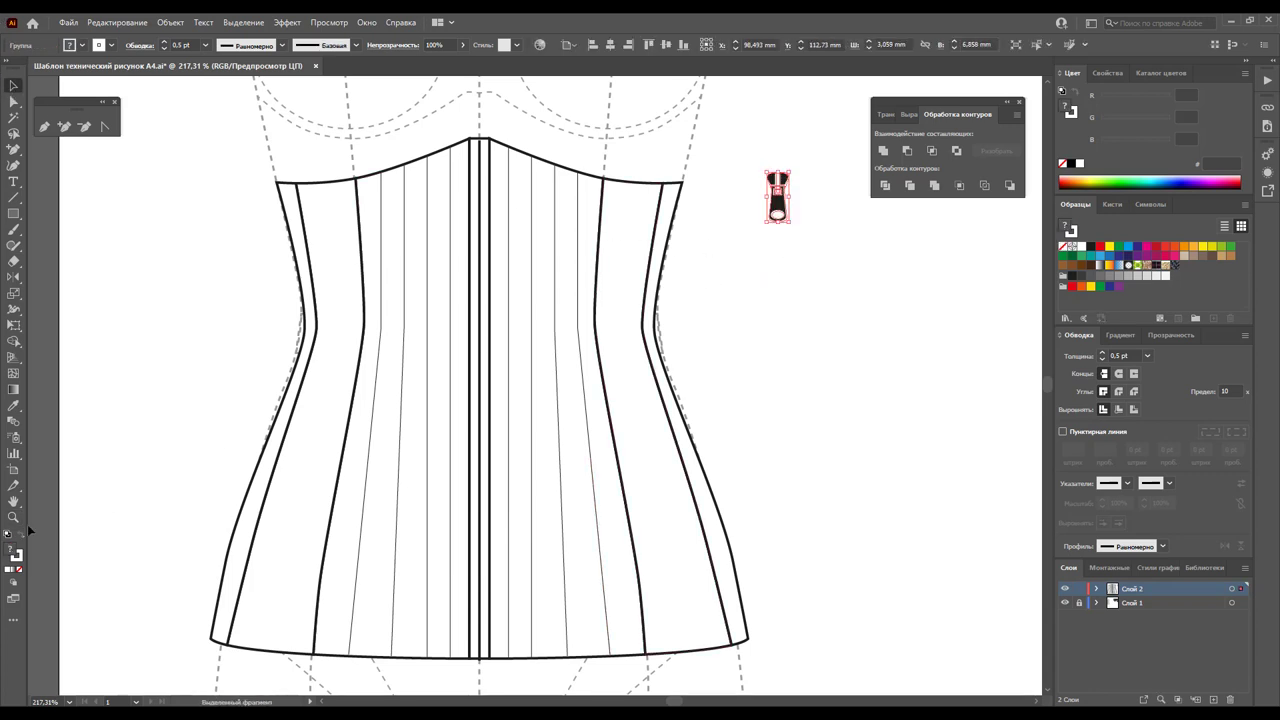
{"action": "left_click", "coordinate": [18, 563]}
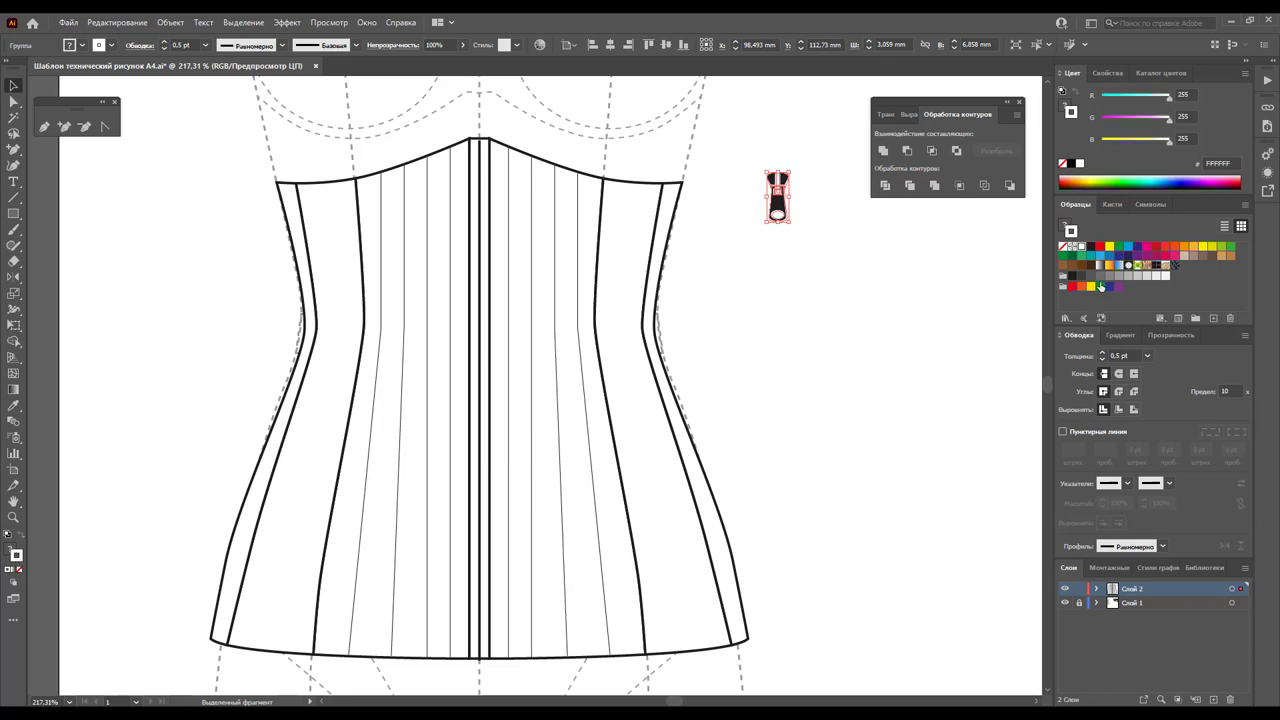
{"action": "left_click", "coordinate": [1091, 275]}
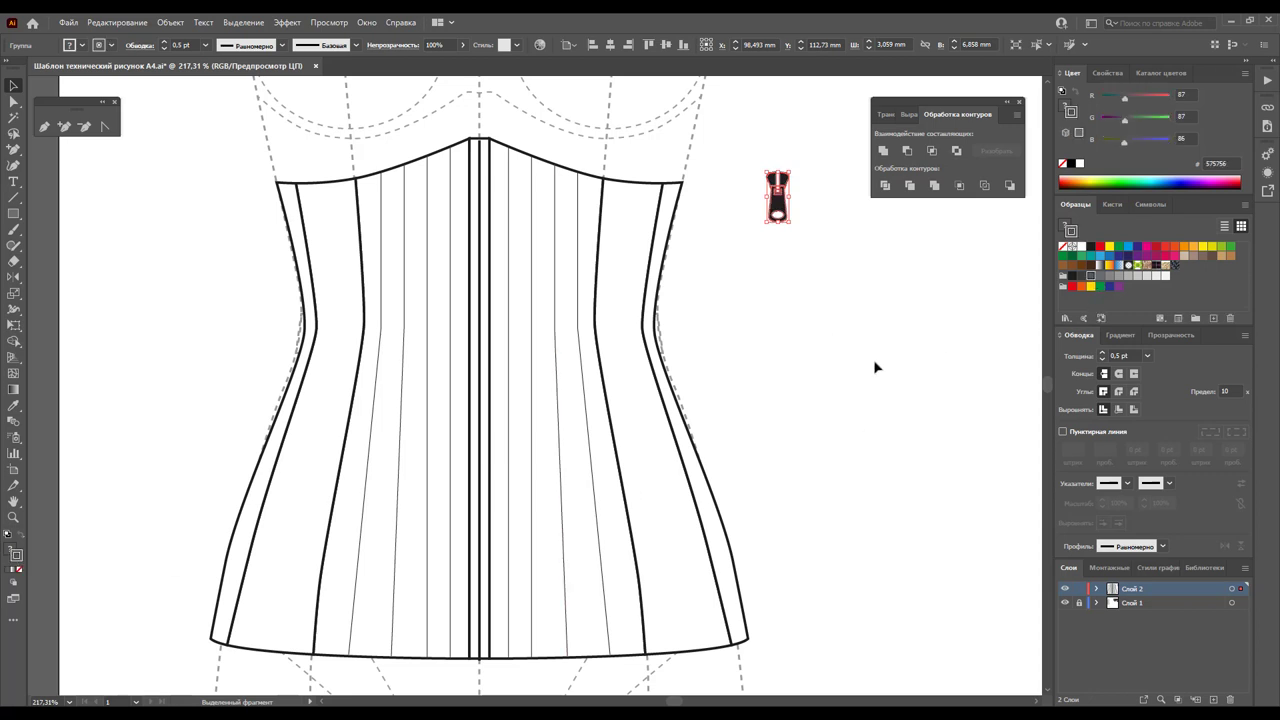
{"action": "left_click", "coordinate": [875, 368]}
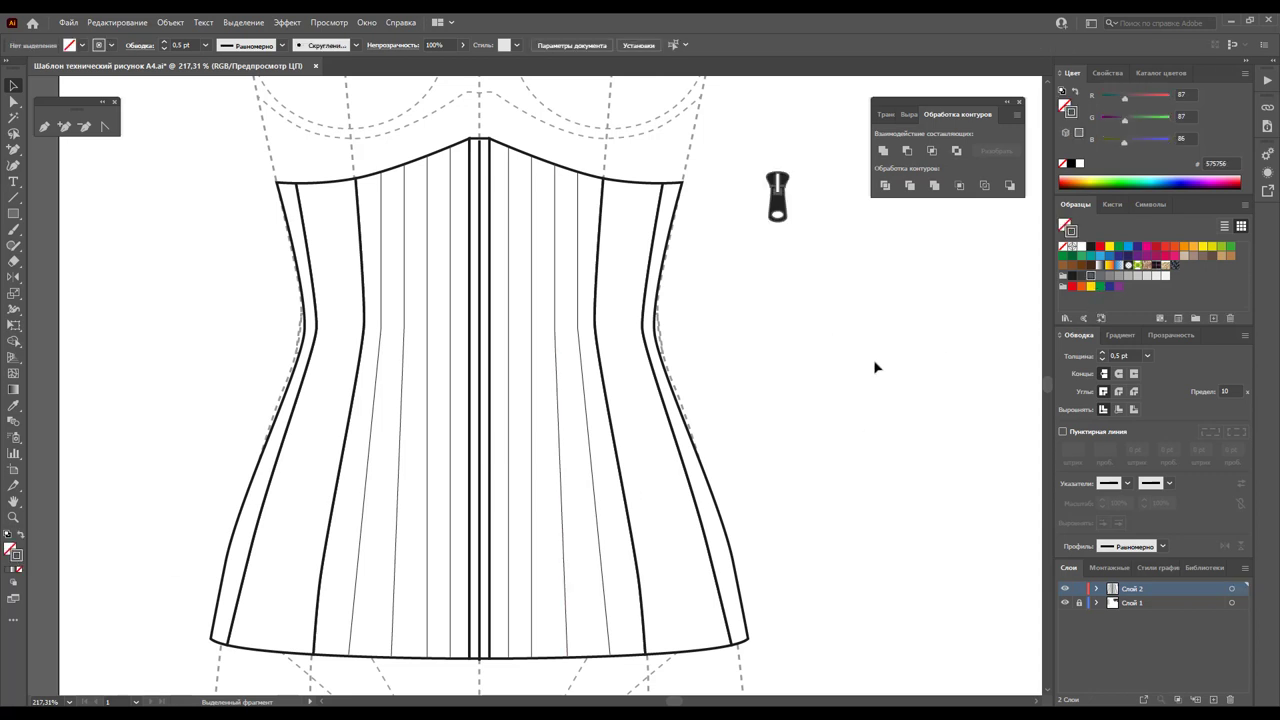
{"action": "left_click", "coordinate": [784, 201]}
{"action": "left_click", "coordinate": [1146, 356]}
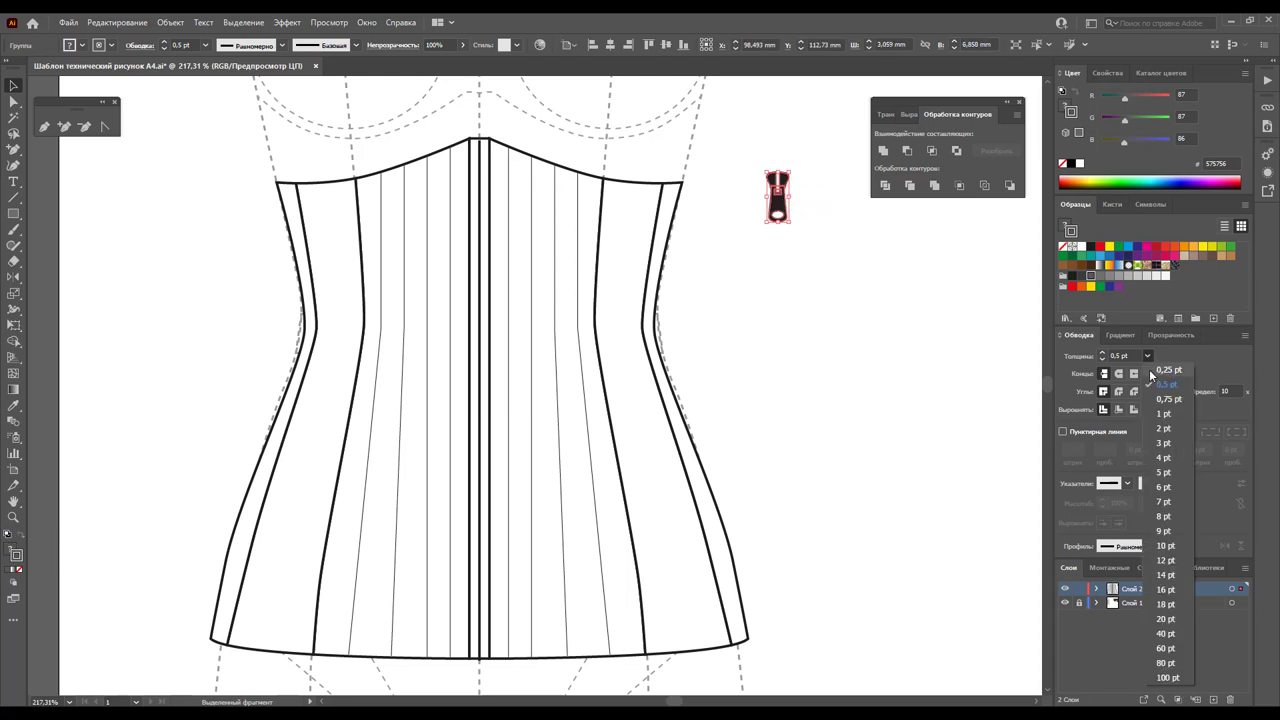
{"action": "left_click", "coordinate": [978, 400]}
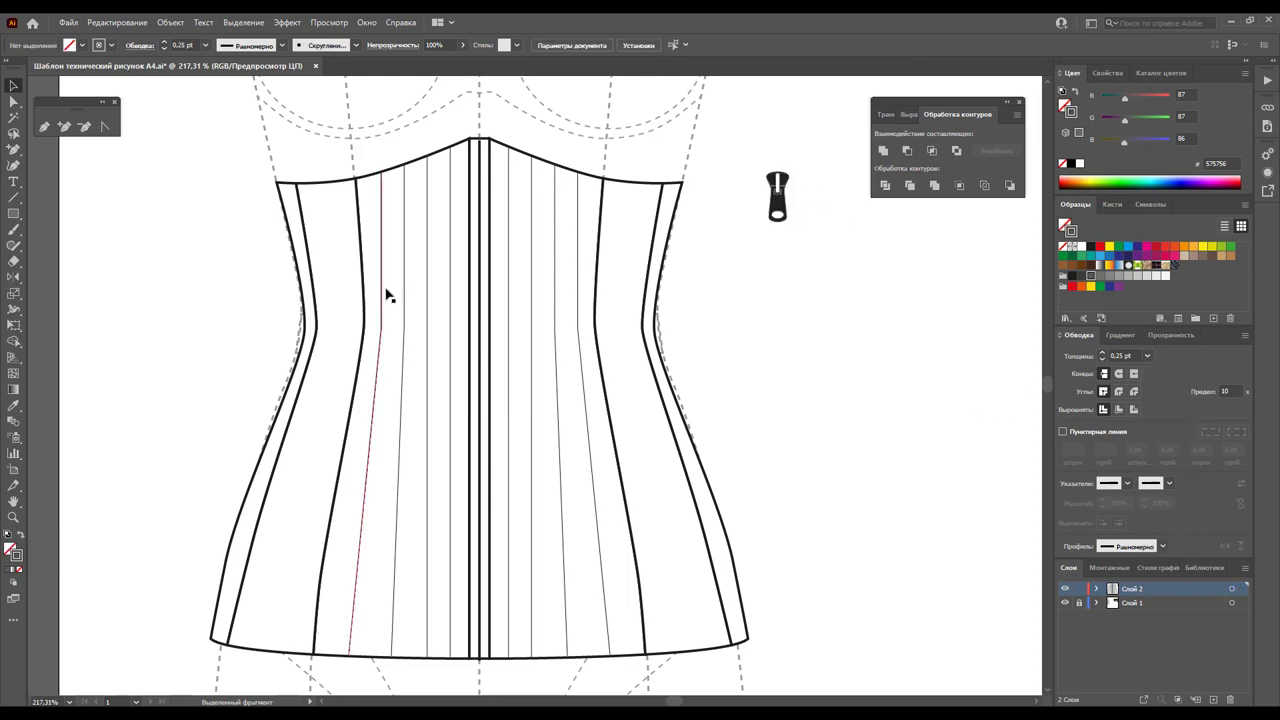
Apply the zipper brush from the Brushes panel to the centre-front line
{"action": "left_click", "coordinate": [482, 255]}
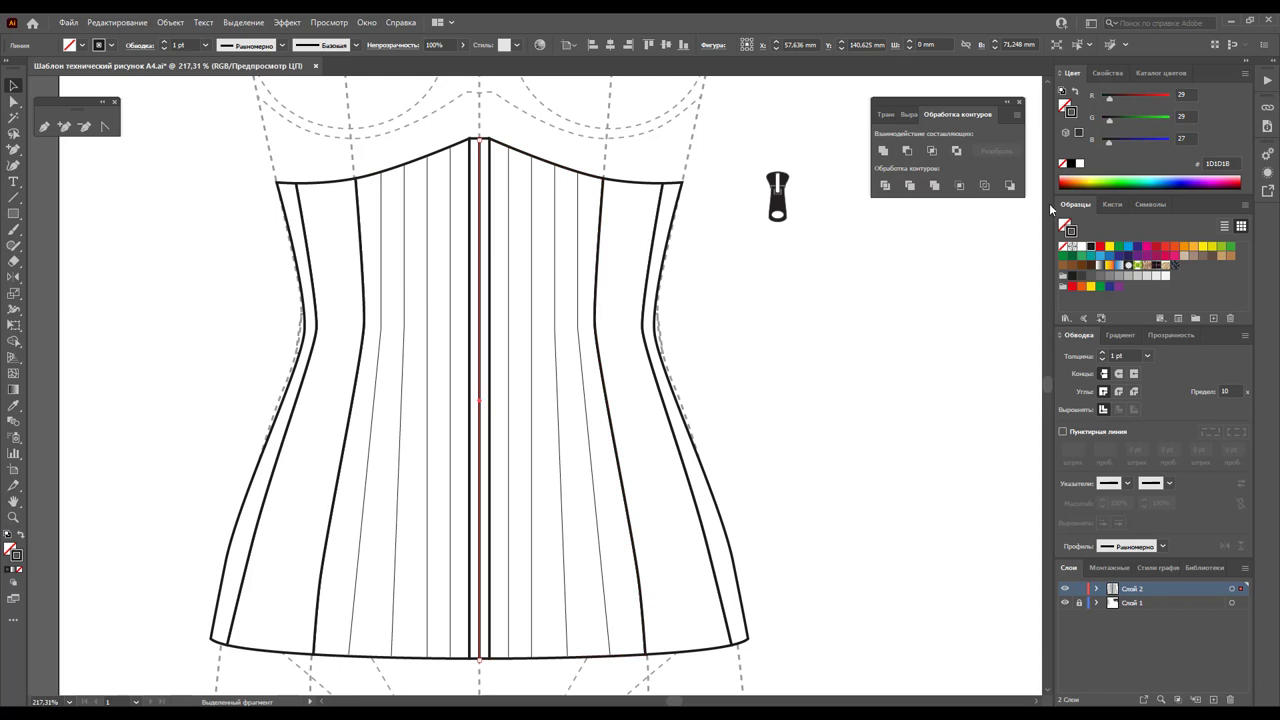
{"action": "left_click", "coordinate": [1113, 207]}
{"action": "scroll", "coordinate": [1118, 265], "scroll_direction": "down", "scroll_amount": 2}
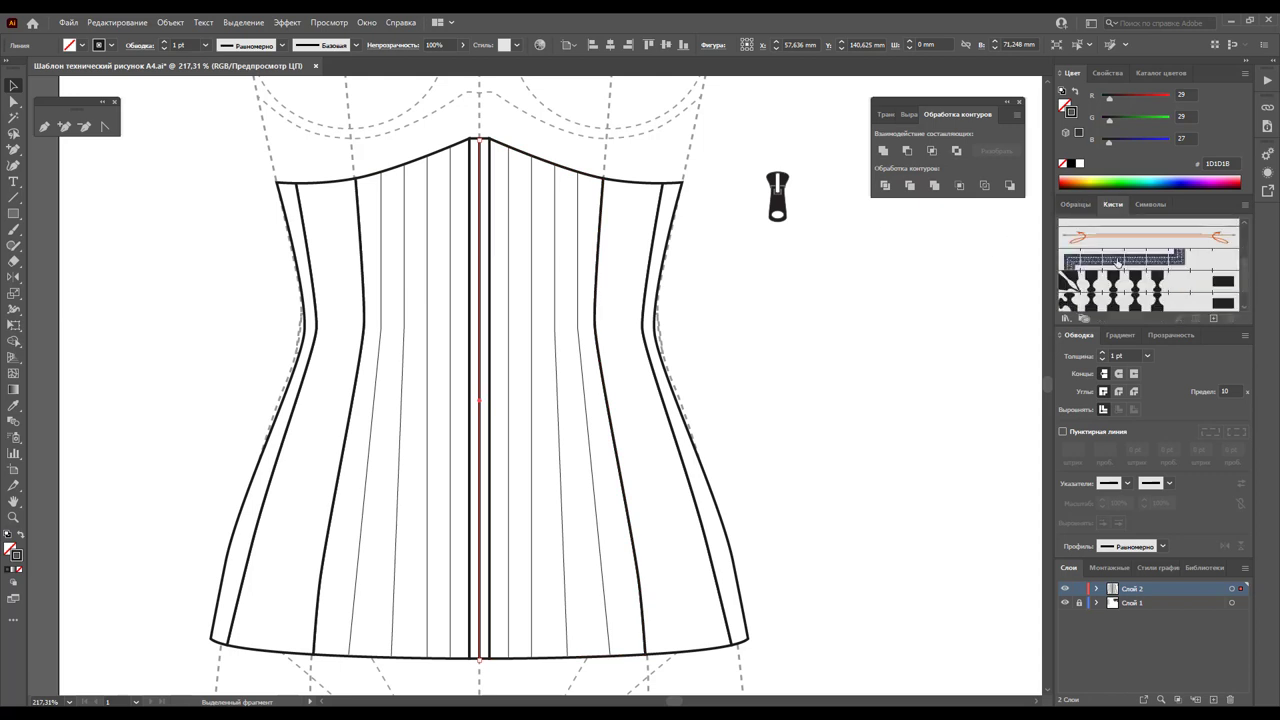
{"action": "scroll", "coordinate": [1118, 265], "scroll_direction": "down", "scroll_amount": 2}
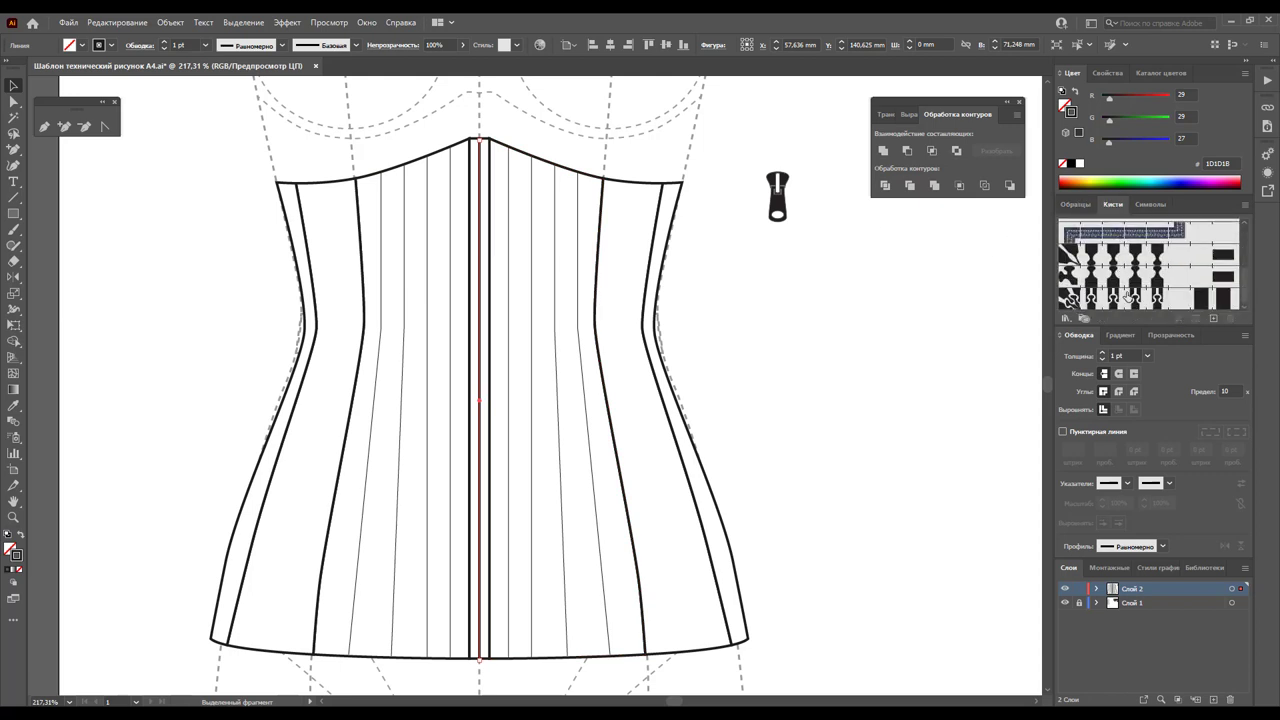
{"action": "left_click", "coordinate": [1126, 299]}
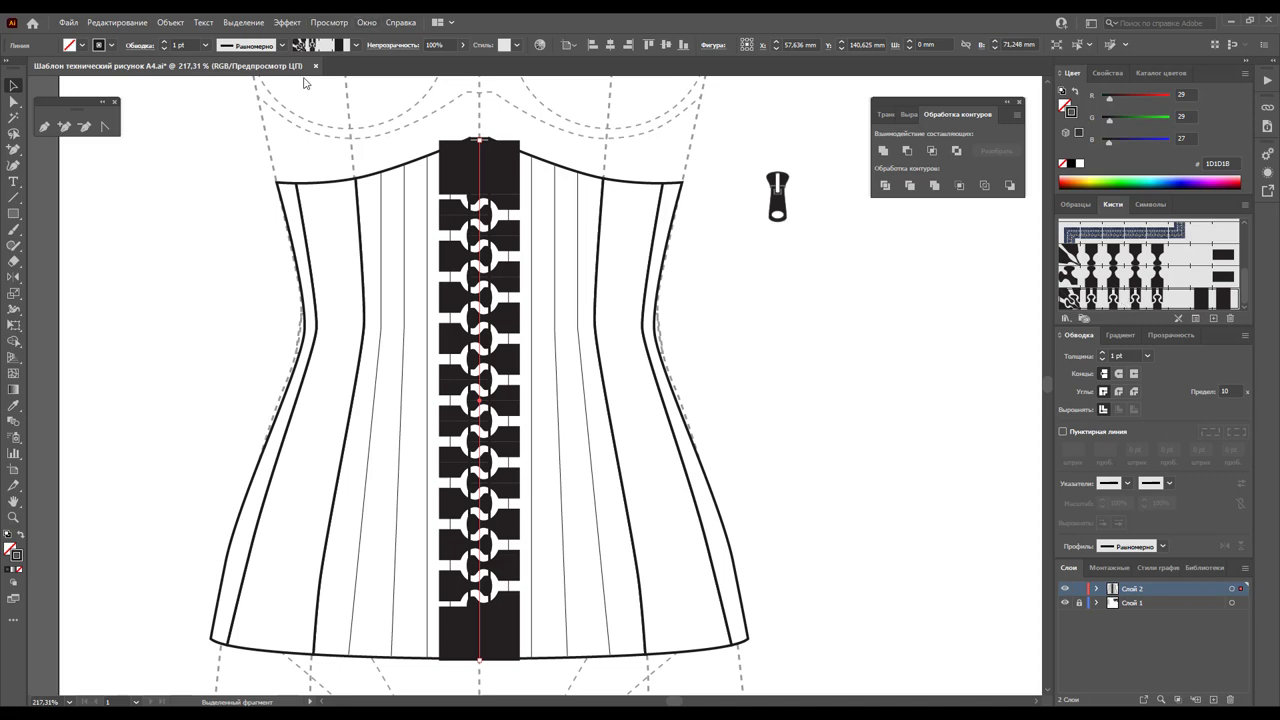
Thin the zipper stroke weight to 0.15 pt
{"action": "left_click", "coordinate": [1147, 356]}
{"action": "left_click", "coordinate": [1126, 356]}
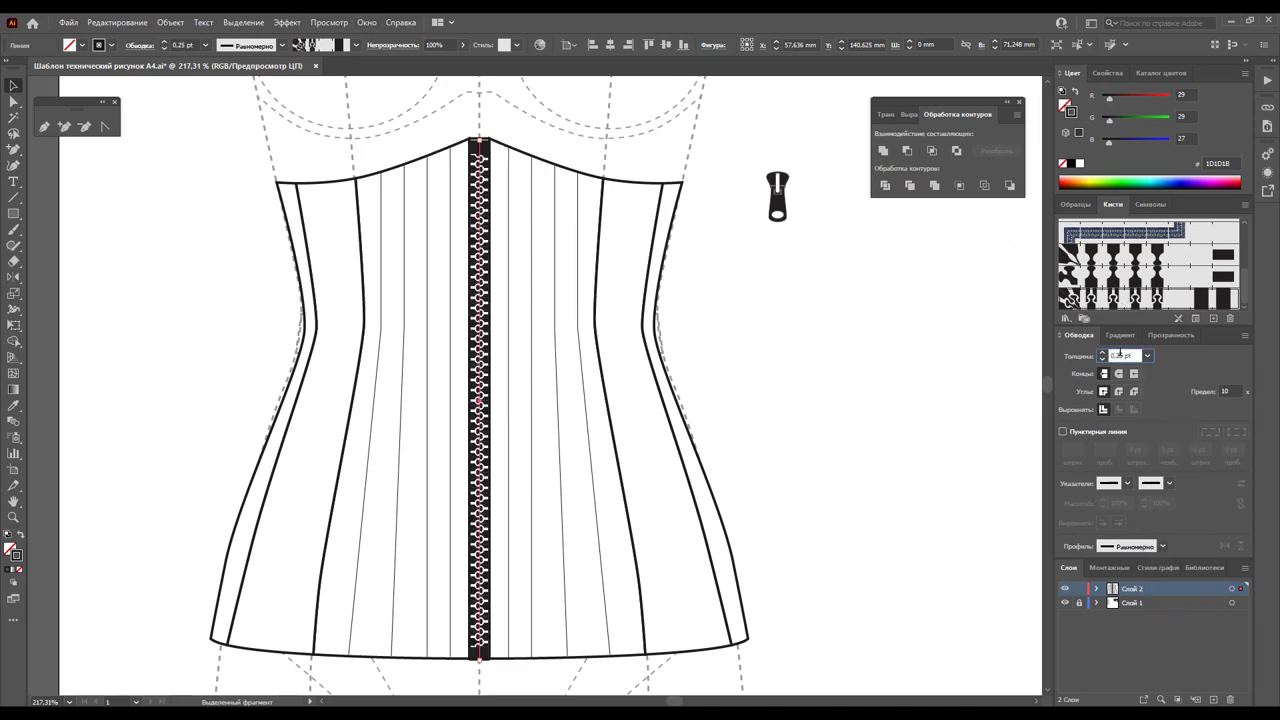
{"action": "type", "text": "0,15"}
{"action": "key", "text": "Return"}
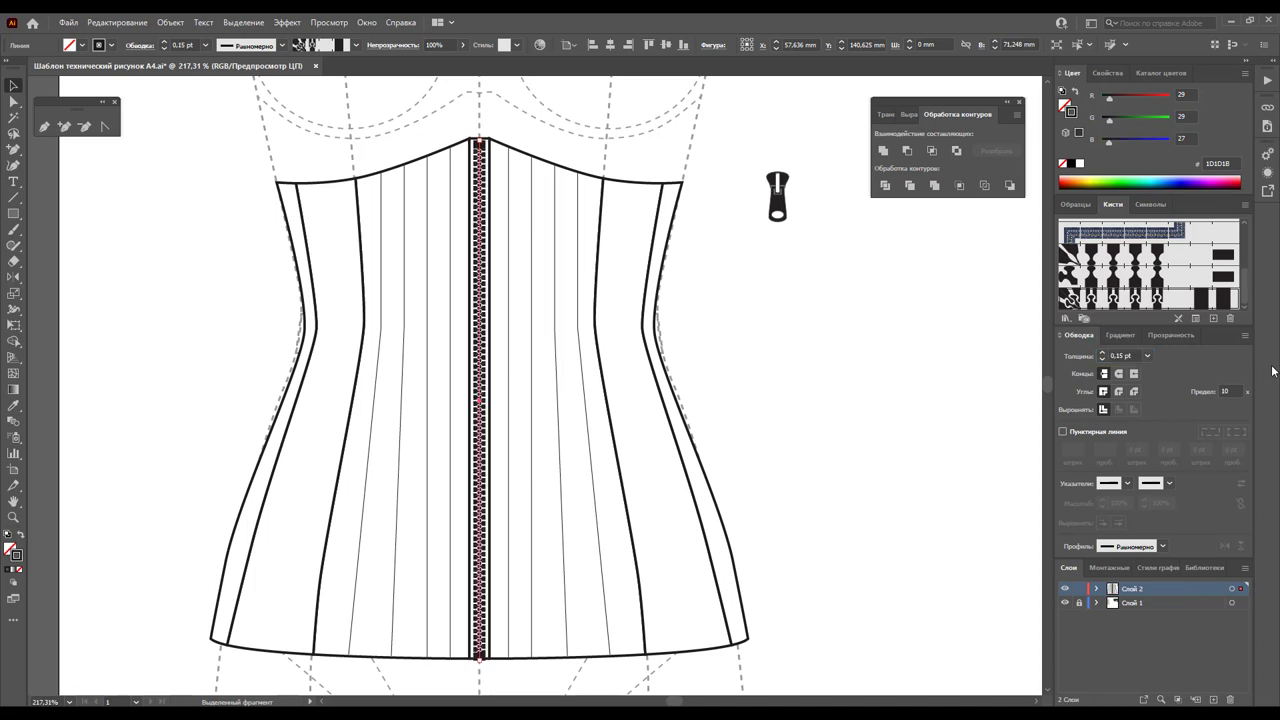
{"action": "left_click", "coordinate": [910, 392]}
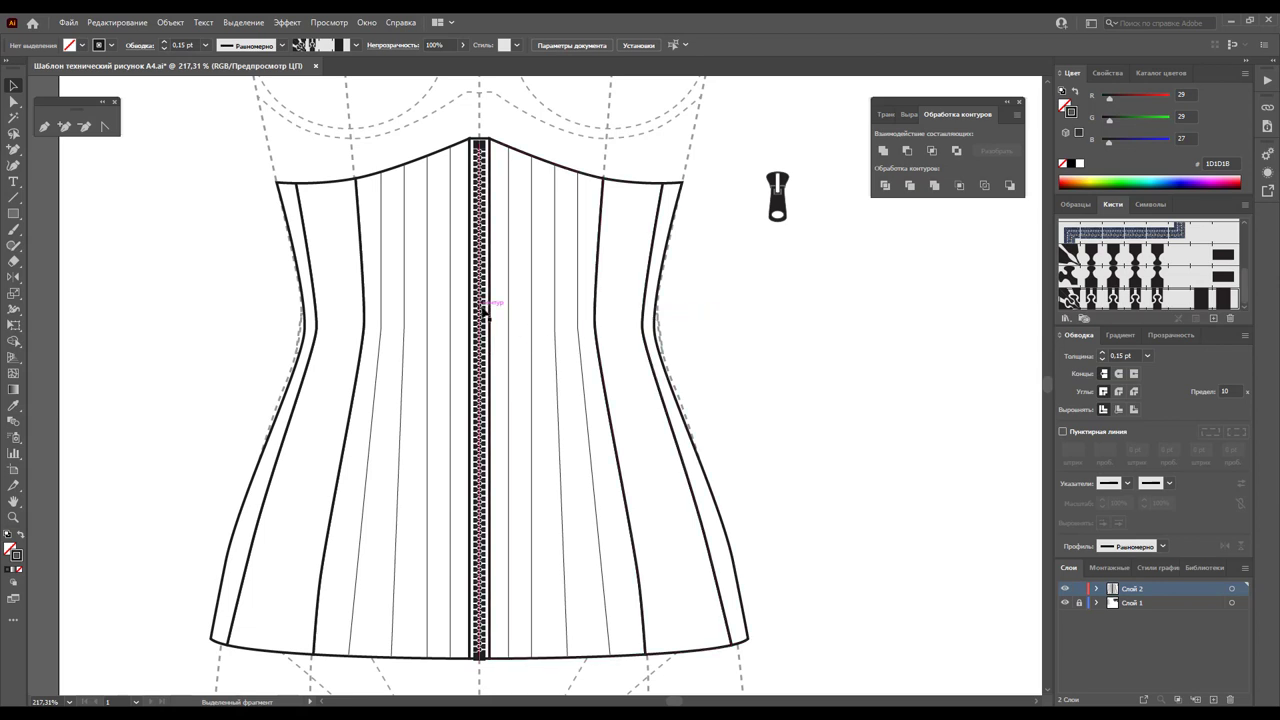
Reduce the zipper stroke weight further to 0.12 pt
{"action": "left_click", "coordinate": [483, 311]}
{"action": "left_click", "coordinate": [1121, 356]}
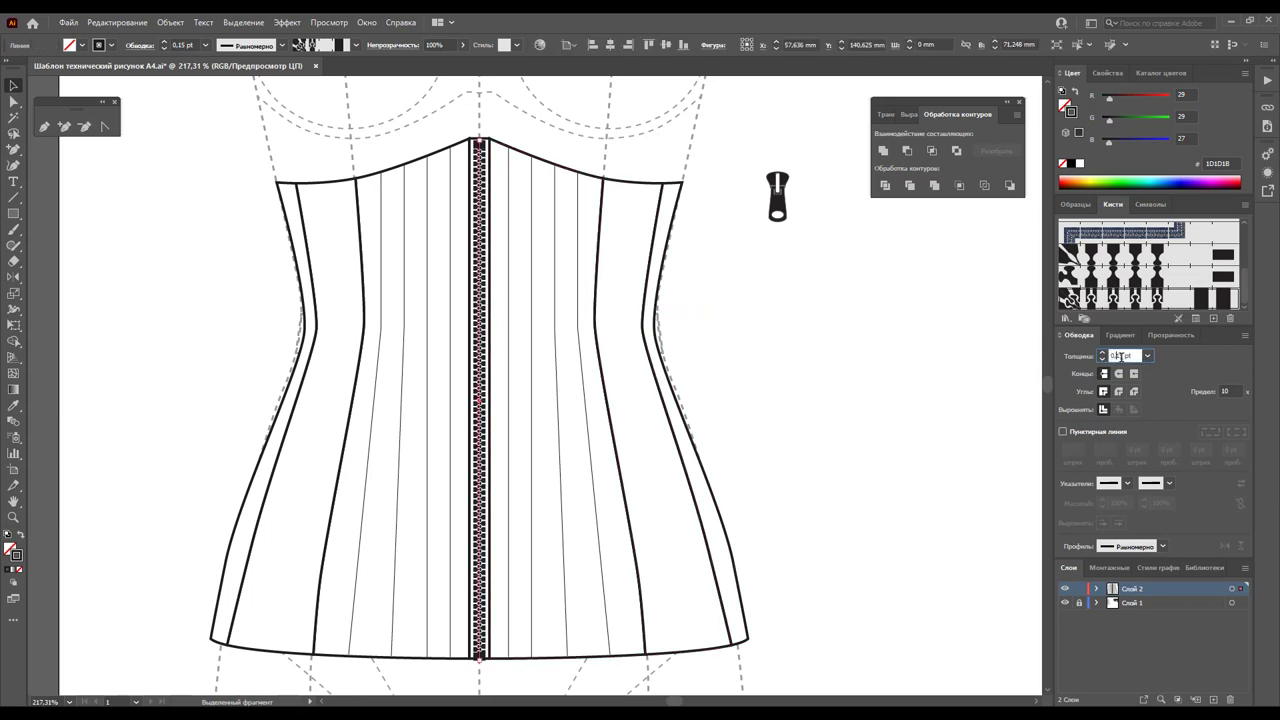
{"action": "key", "text": "BackSpace"}
{"action": "type", "text": "2"}
{"action": "key", "text": "Return"}
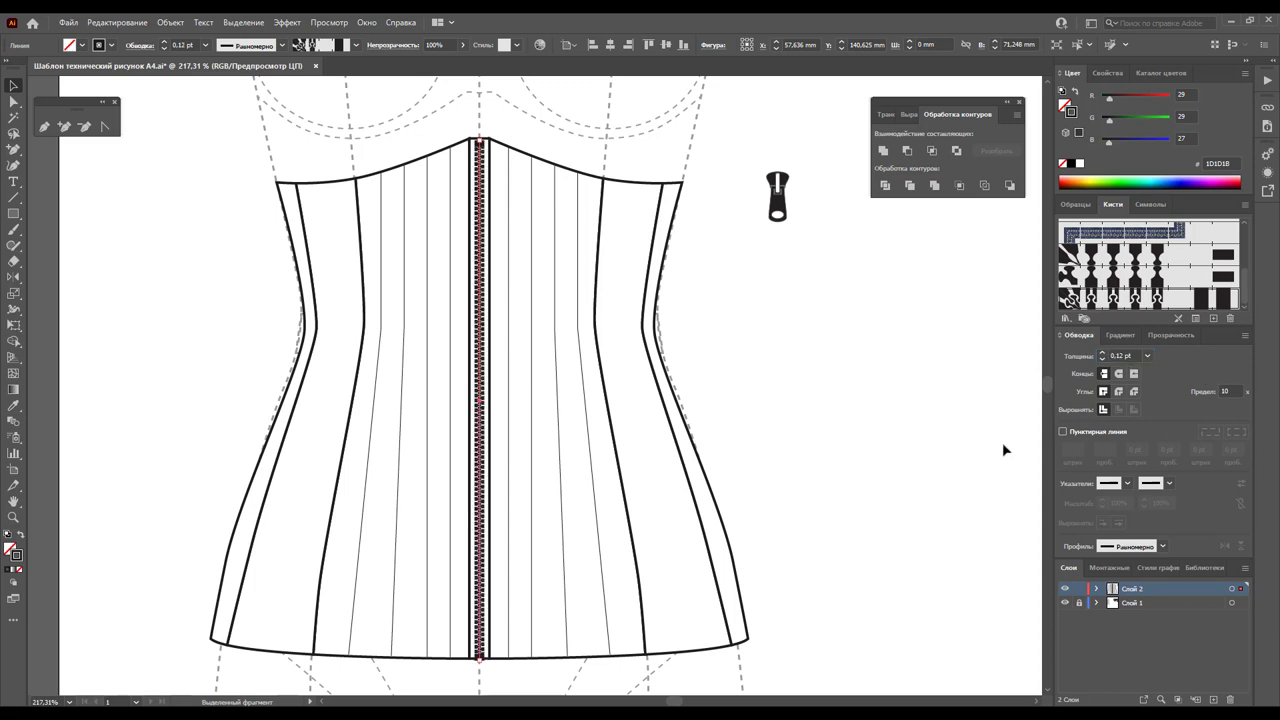
{"action": "left_click", "coordinate": [916, 392]}
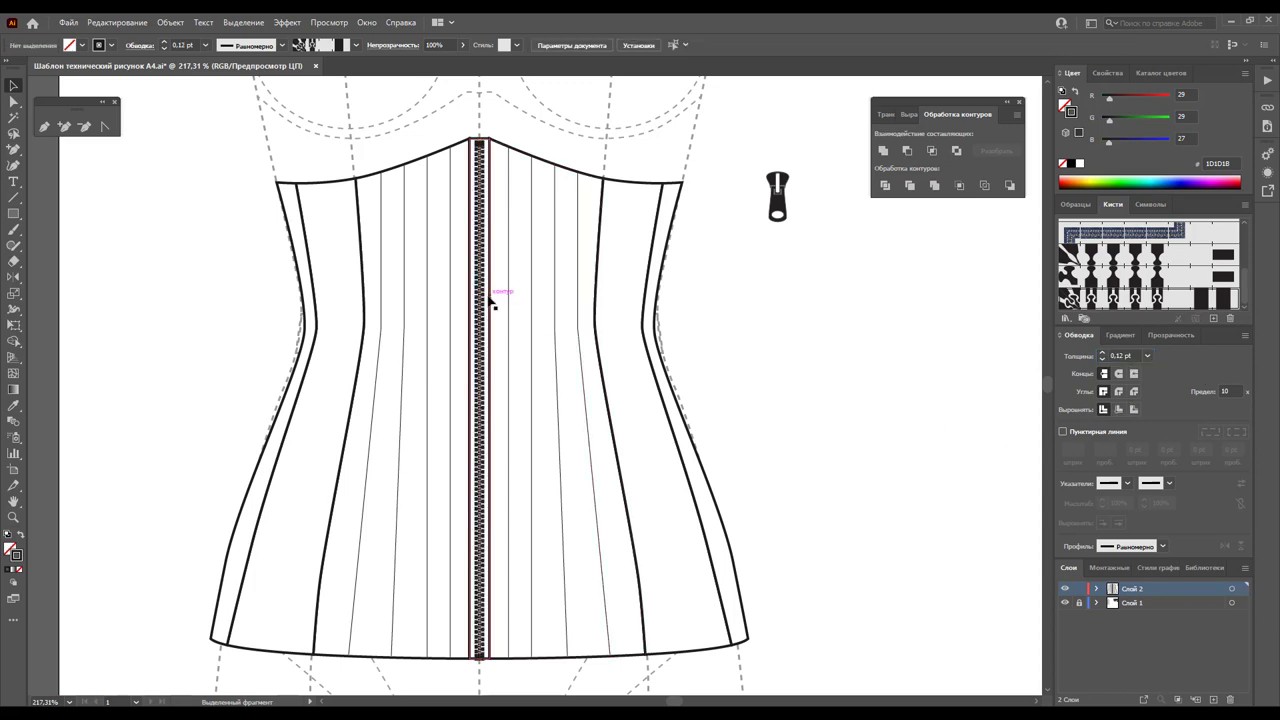
{"action": "left_click", "coordinate": [480, 302]}
{"action": "left_click", "coordinate": [668, 336]}
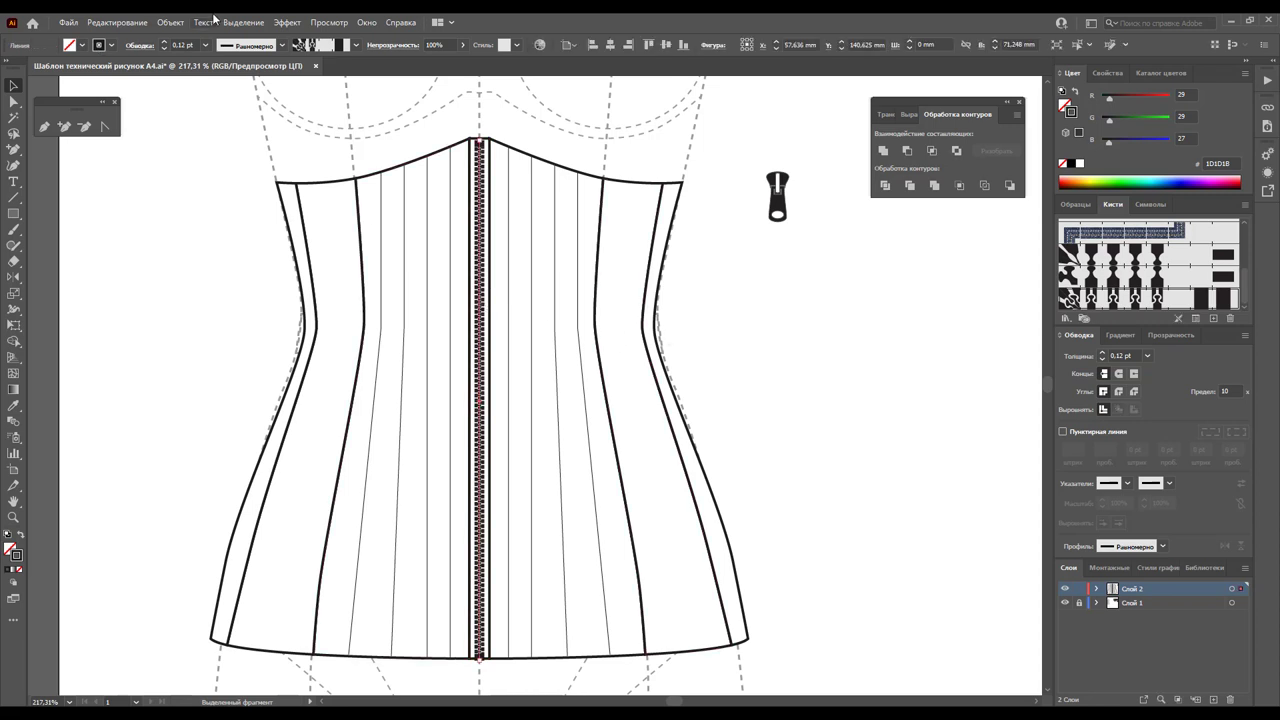
{"action": "left_click", "coordinate": [170, 22]}
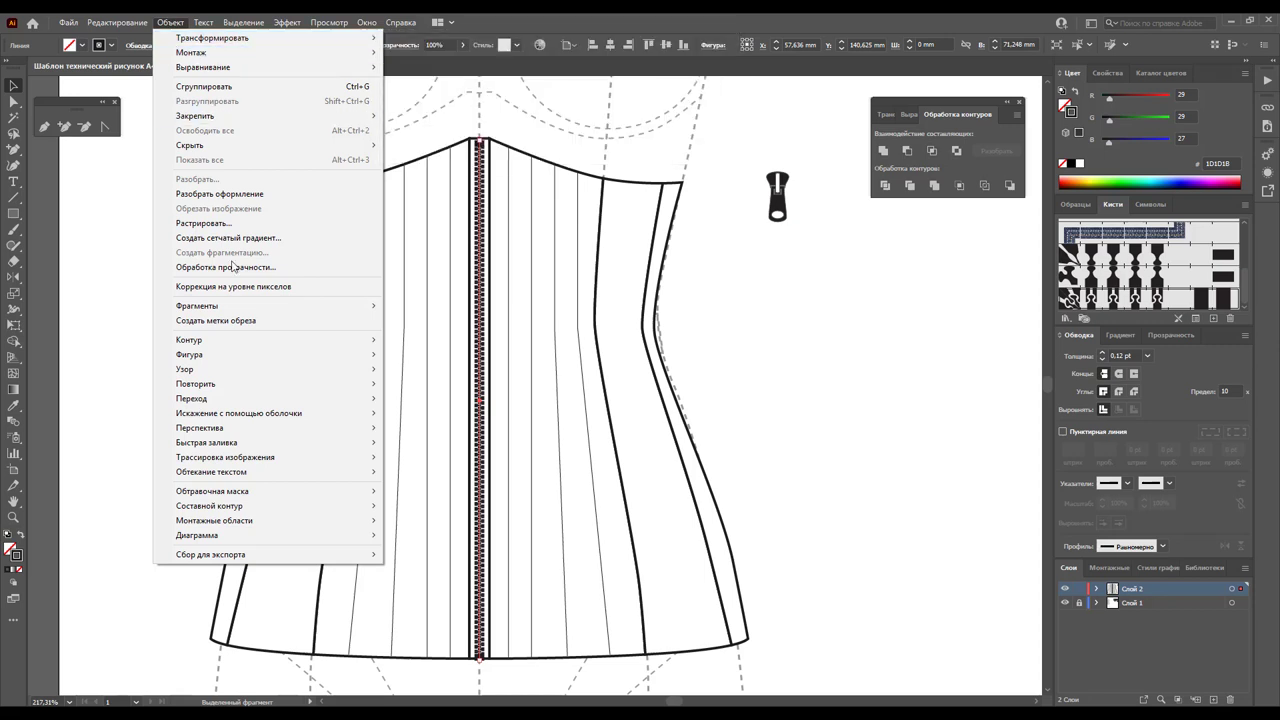
{"action": "mouse_move", "coordinate": [189, 340]}
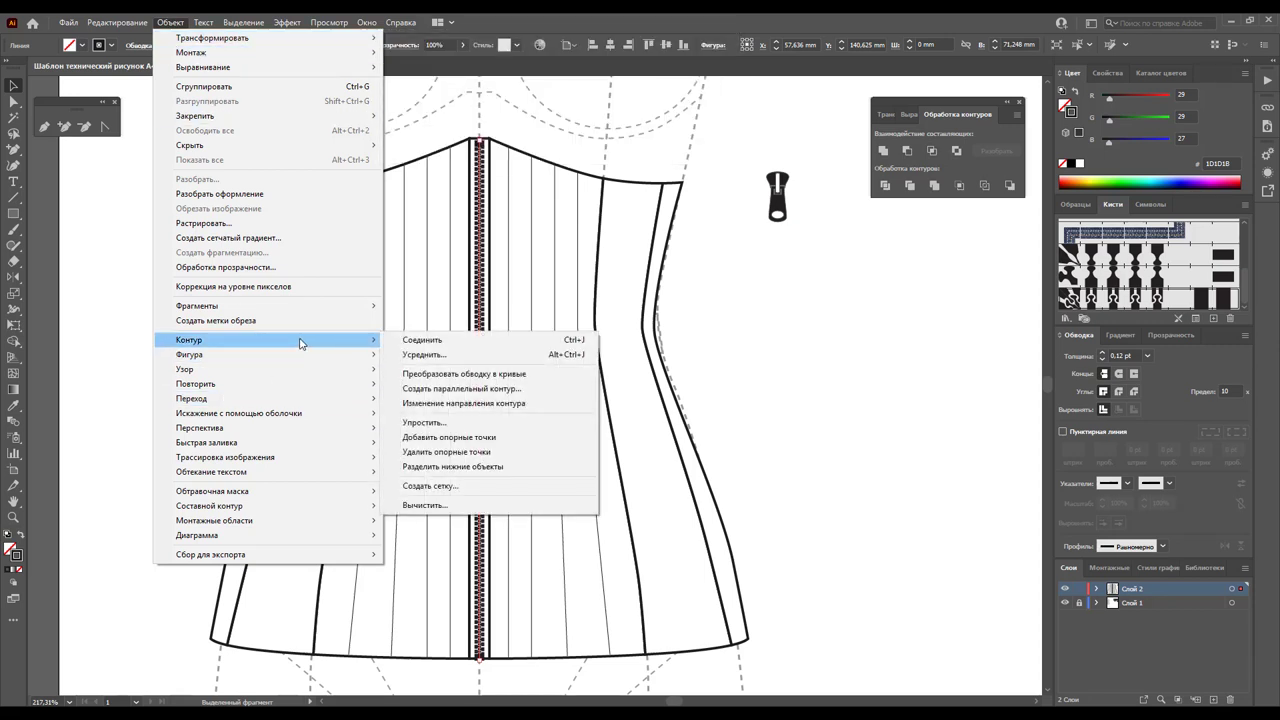
Outline the zipper stroke and place the puller copy at the zipper's top
{"action": "left_click", "coordinate": [460, 373]}
{"action": "left_click", "coordinate": [794, 390]}
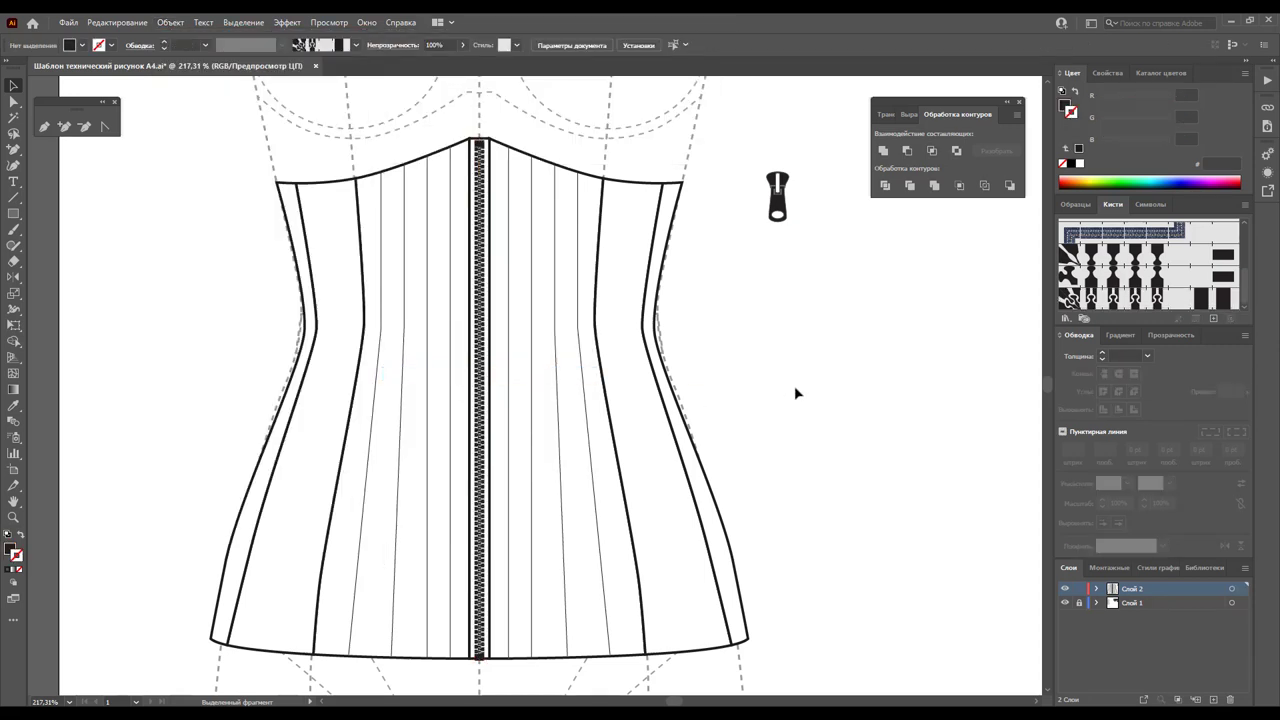
{"action": "left_click", "coordinate": [480, 334]}
{"action": "mouse_move", "coordinate": [778, 195]}
{"action": "left_mouse_down"}
{"action": "mouse_move", "coordinate": [475, 163]}
{"action": "mouse_move", "coordinate": [510, 162]}
{"action": "left_mouse_up"}
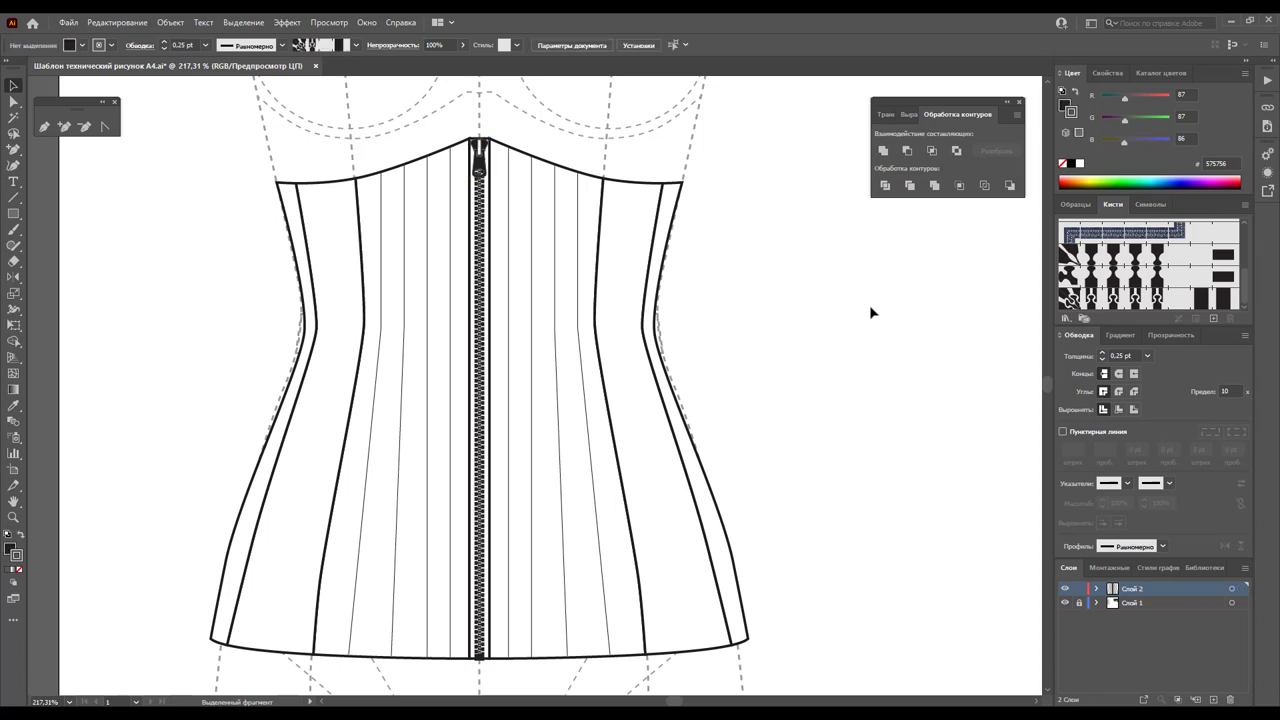
Recolour the whole centre-front zipper with a light grey swatch
{"action": "left_click", "coordinate": [480, 235]}
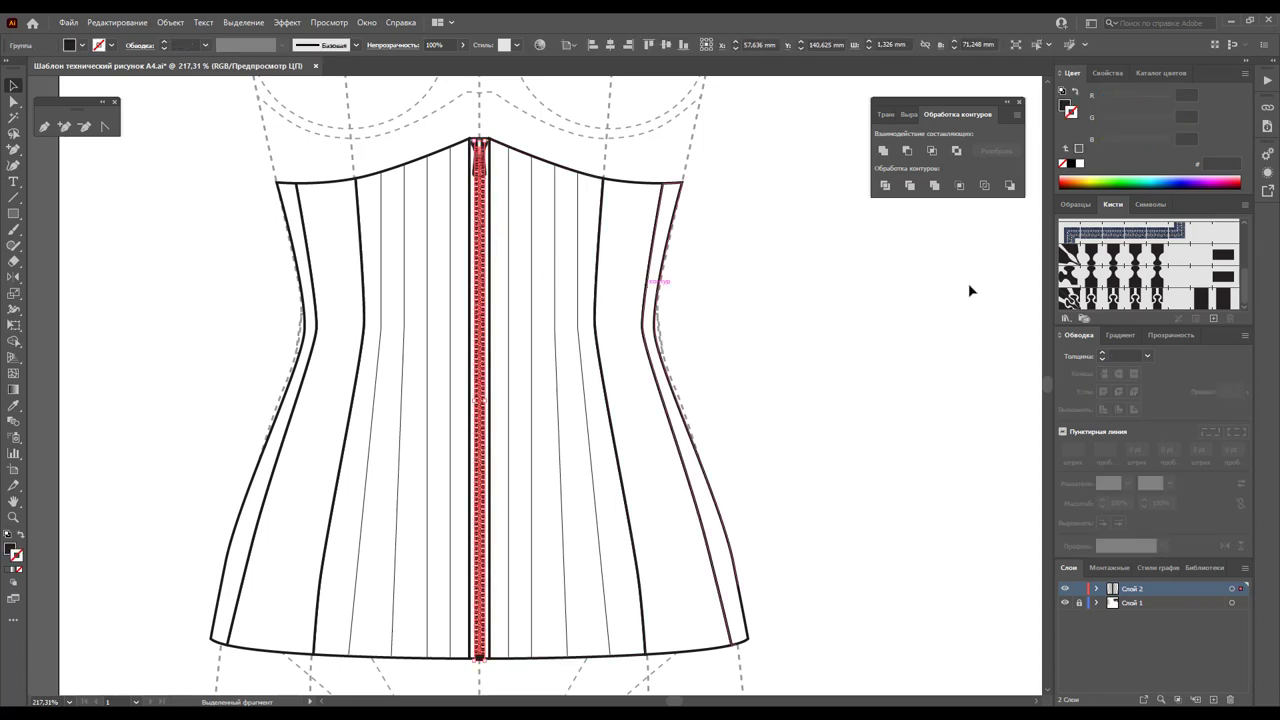
{"action": "left_click", "coordinate": [1077, 204]}
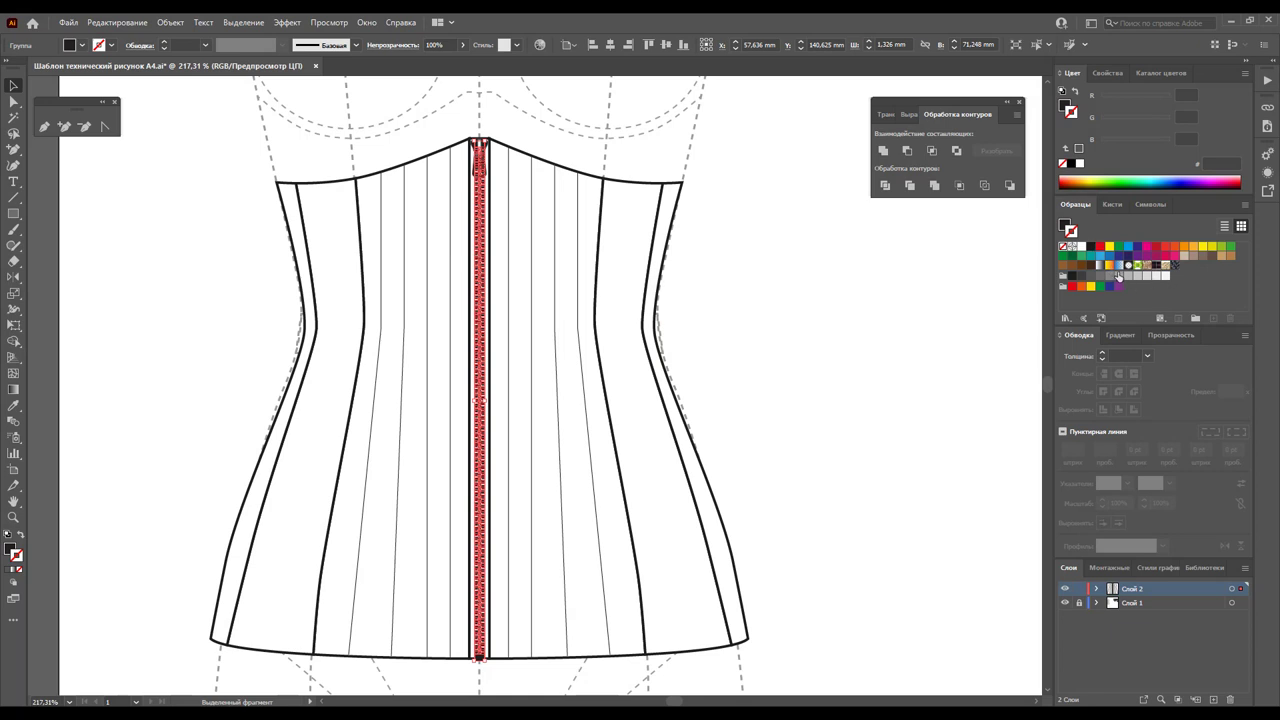
{"action": "left_click", "coordinate": [1100, 266]}
{"action": "left_click", "coordinate": [887, 307]}
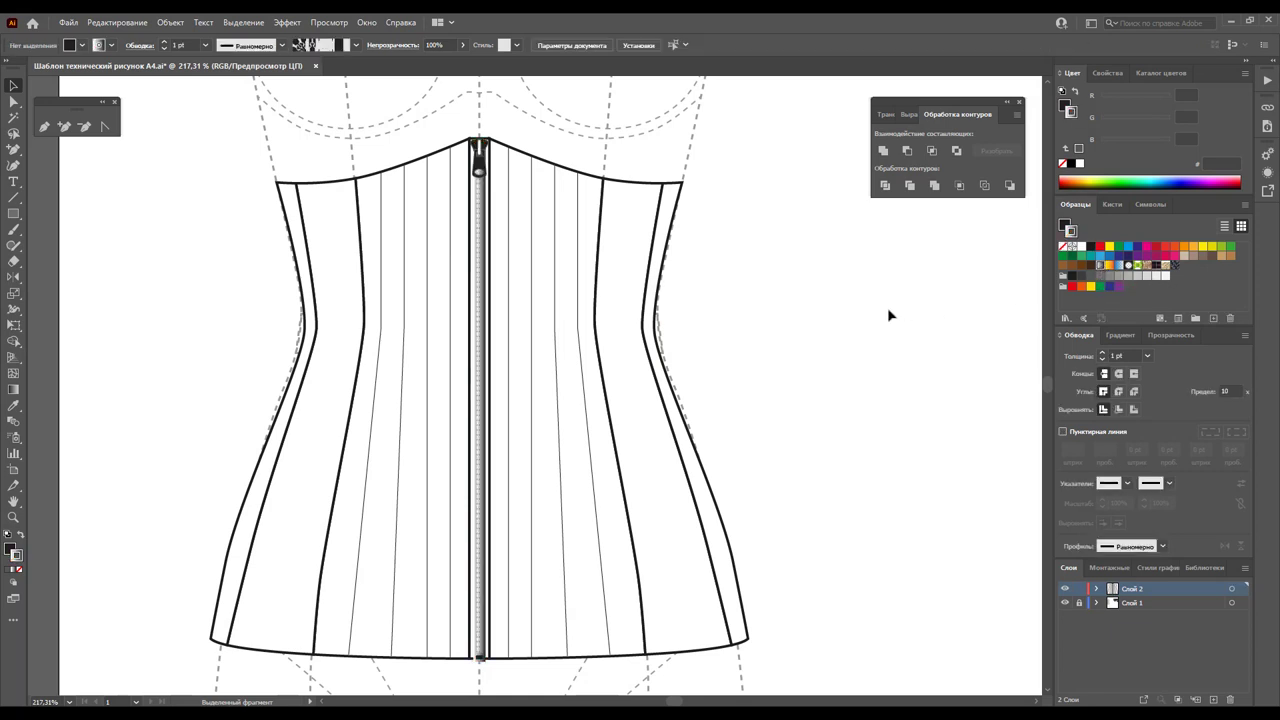
Give the zipper a grey gradient fill, dropping the white stop and moving grey to about 18.9%
{"action": "left_click", "coordinate": [481, 230]}
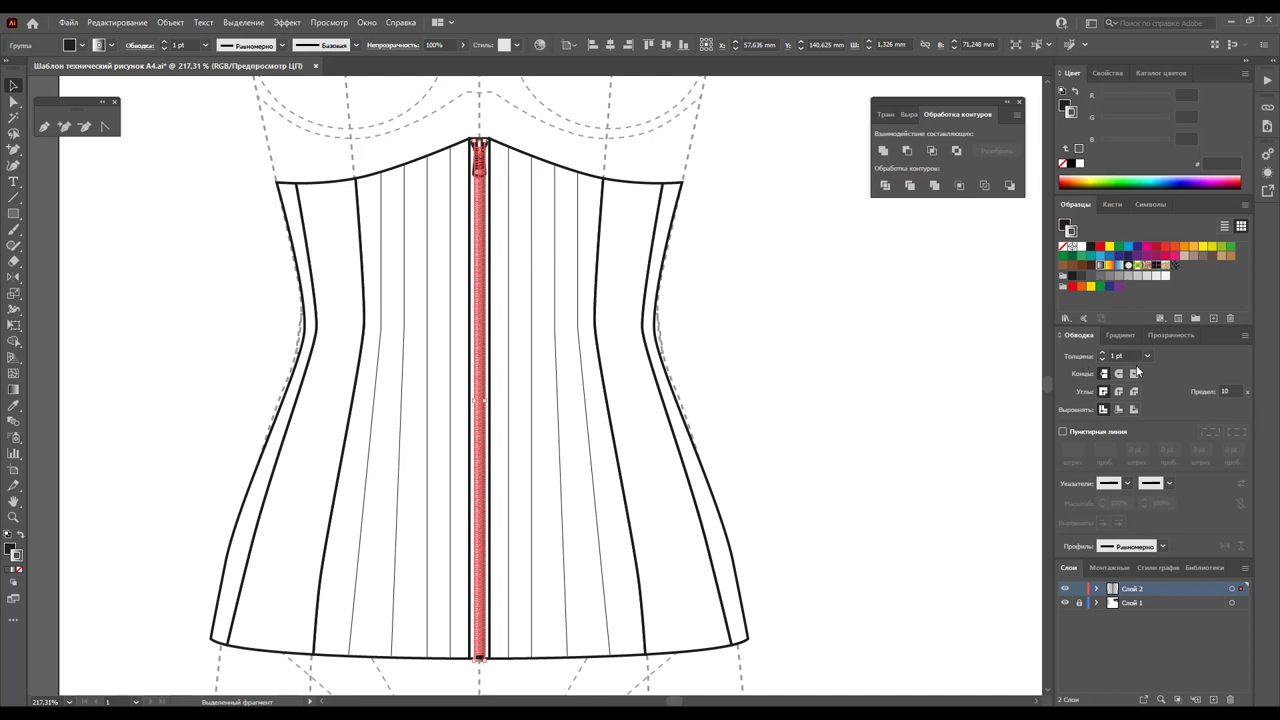
{"action": "left_click", "coordinate": [1122, 334]}
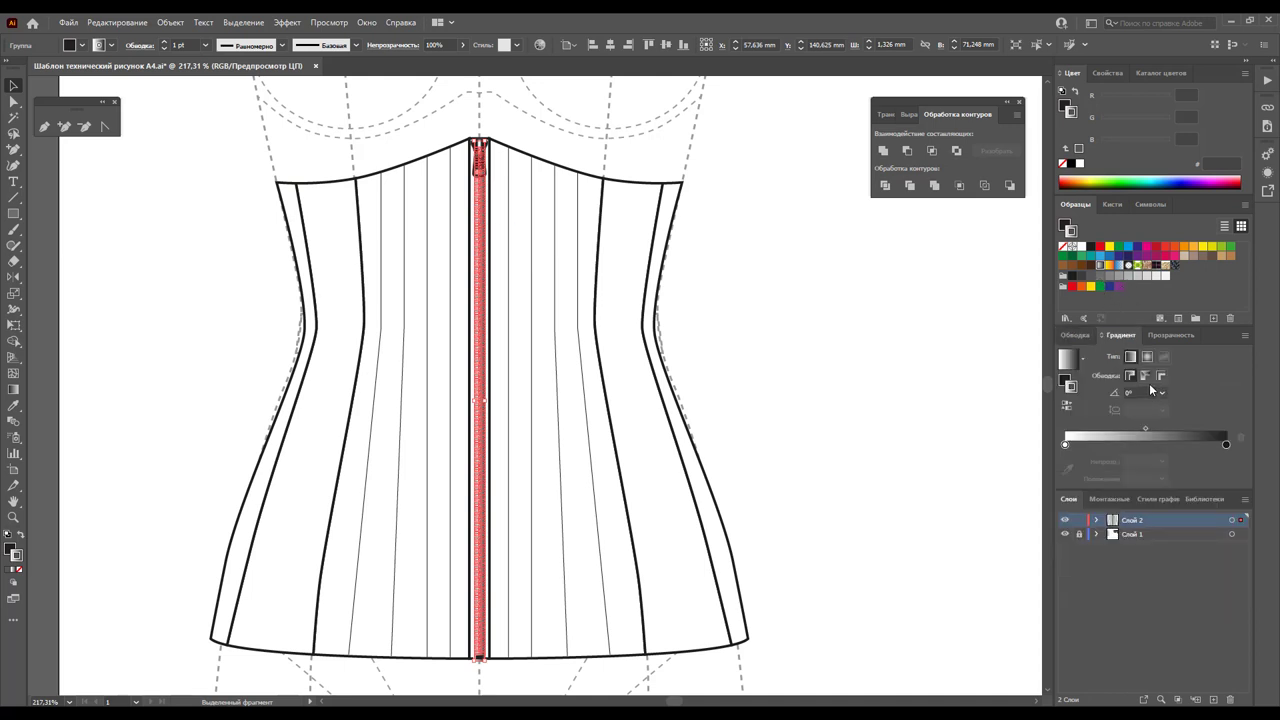
{"action": "left_click", "coordinate": [1131, 446]}
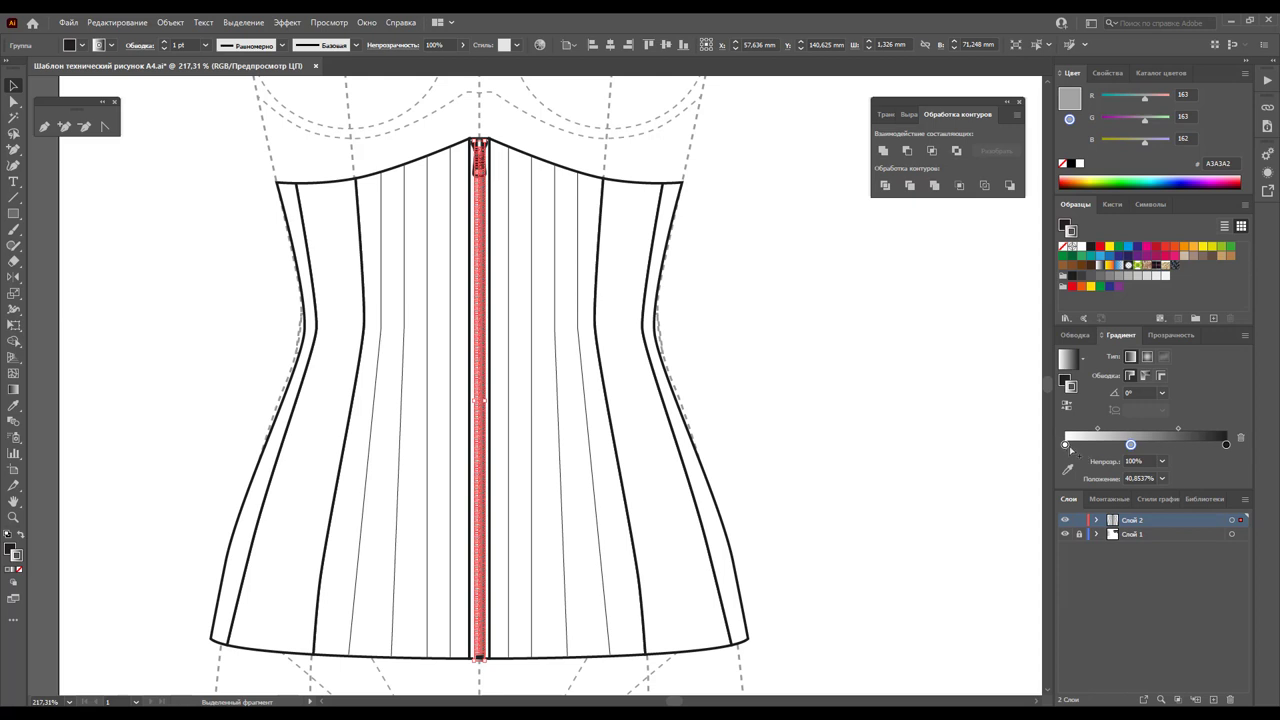
{"action": "left_click", "coordinate": [1066, 445]}
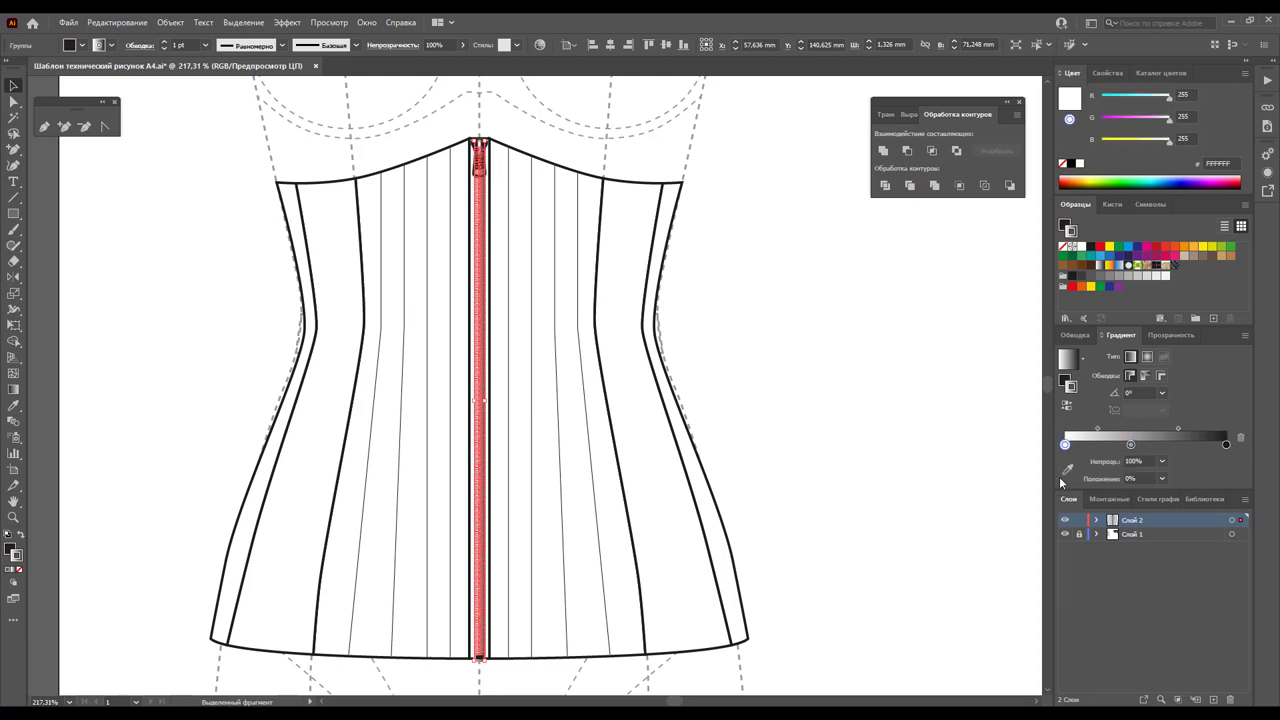
{"action": "left_click_drag", "start_coordinate": [1064, 445], "coordinate": [1061, 485]}
{"action": "left_click_drag", "start_coordinate": [1130, 445], "coordinate": [1095, 445]}
{"action": "left_click", "coordinate": [934, 422]}
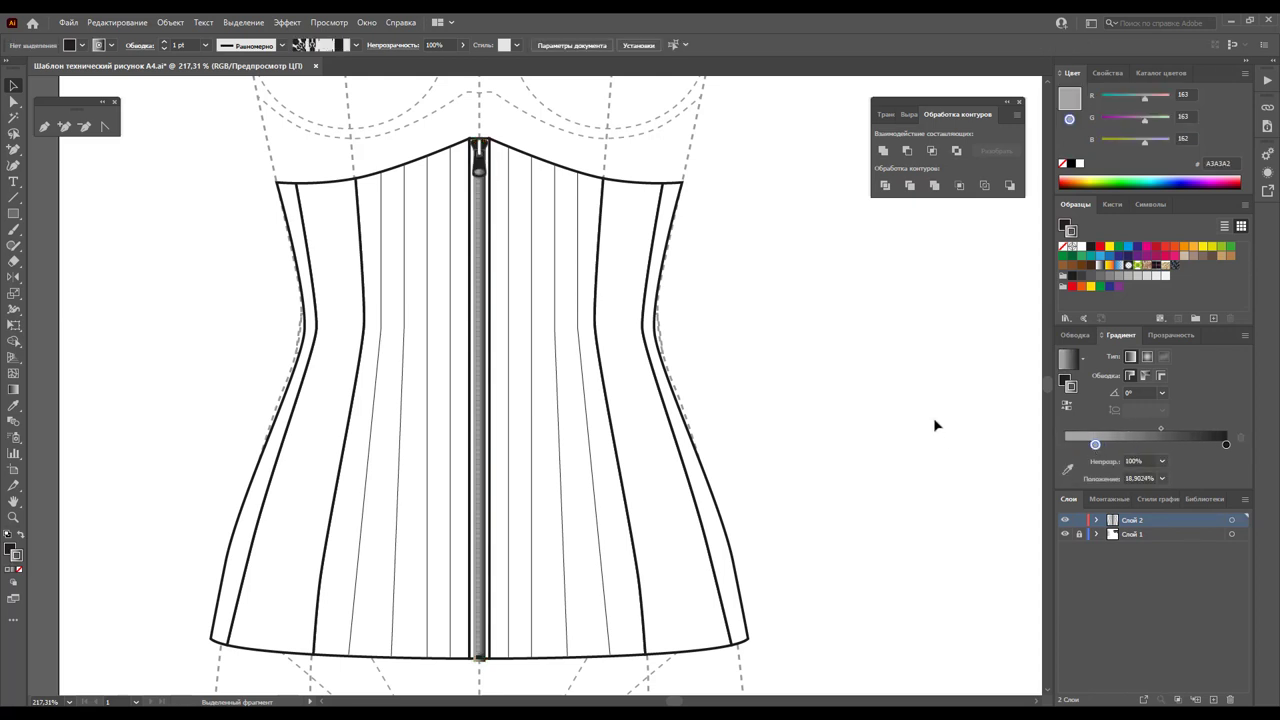
{"action": "left_click", "coordinate": [480, 422]}
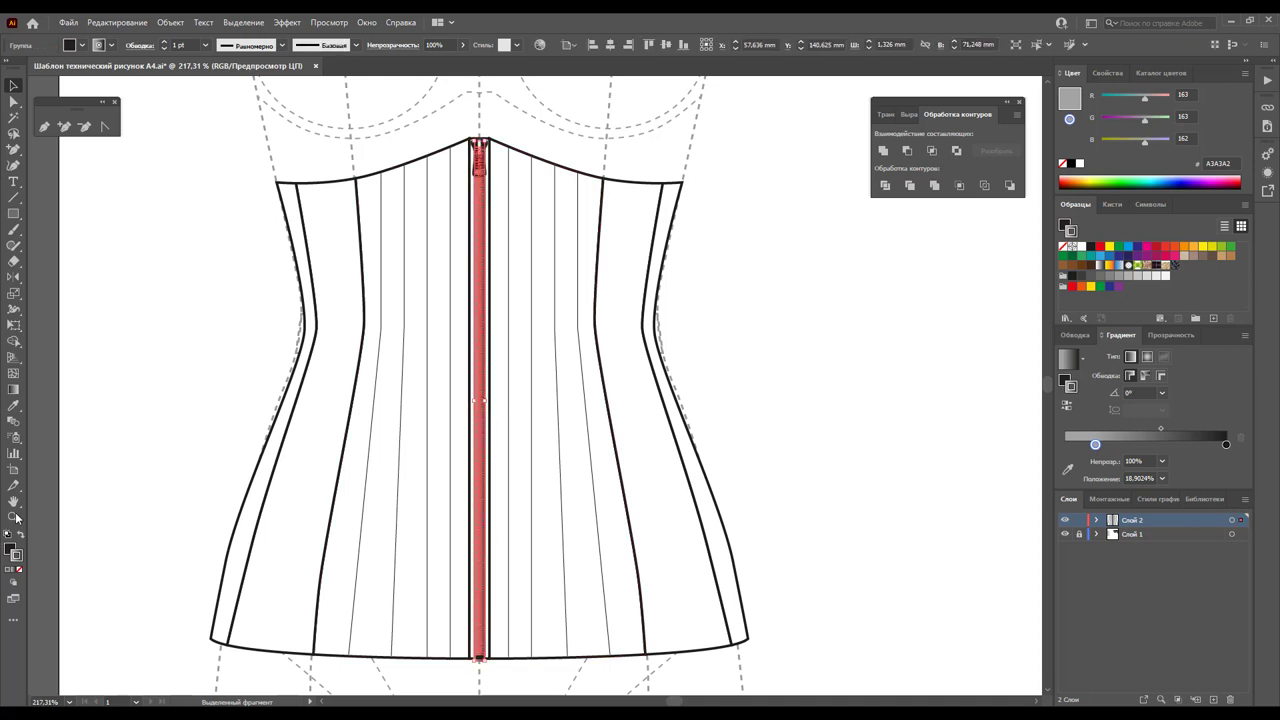
Give the zipper a dark outline at 0.25 pt stroke weight
{"action": "left_click", "coordinate": [15, 555]}
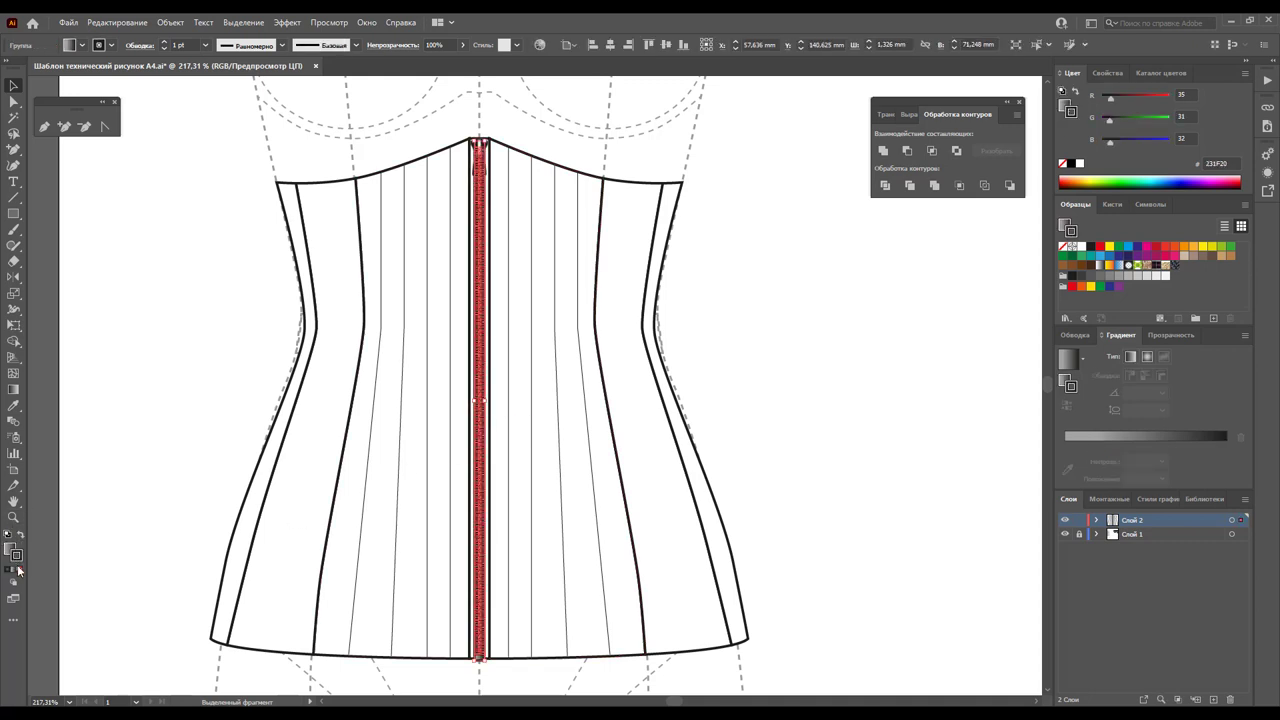
{"action": "left_click", "coordinate": [155, 442]}
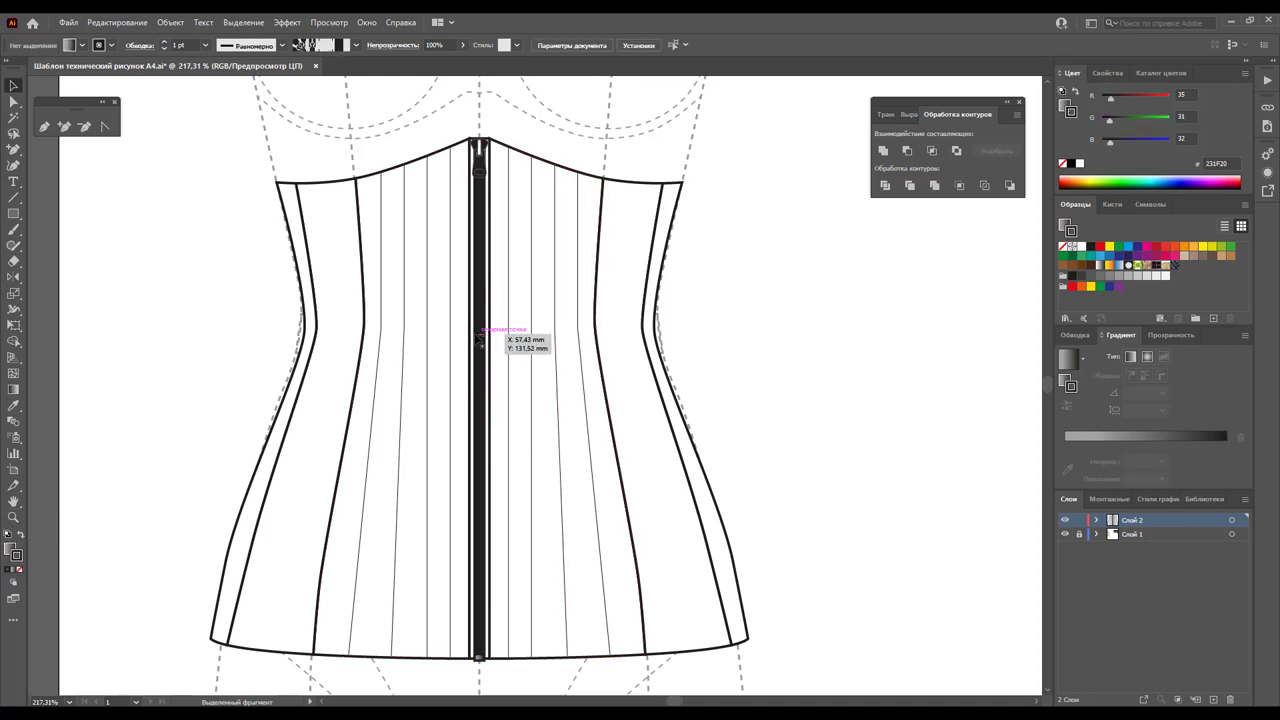
{"action": "left_click", "coordinate": [487, 329]}
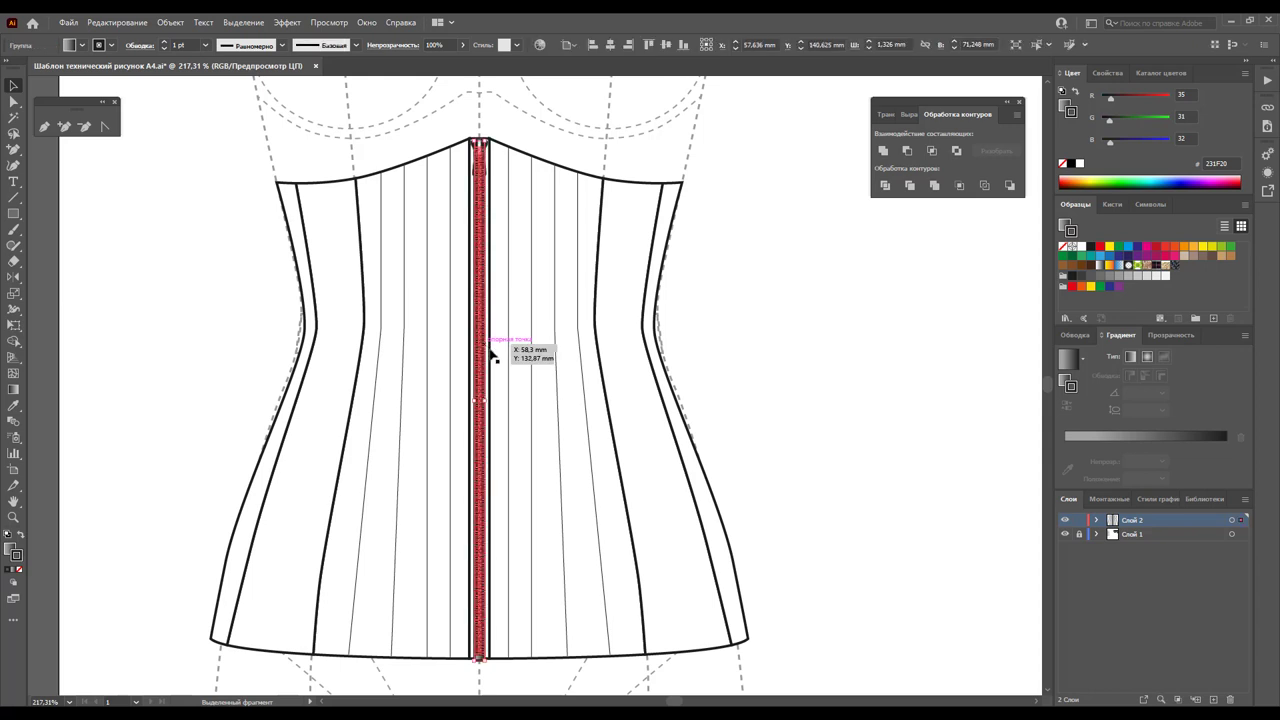
{"action": "left_click", "coordinate": [1070, 336]}
{"action": "left_click", "coordinate": [1148, 356]}
{"action": "left_click", "coordinate": [1149, 356]}
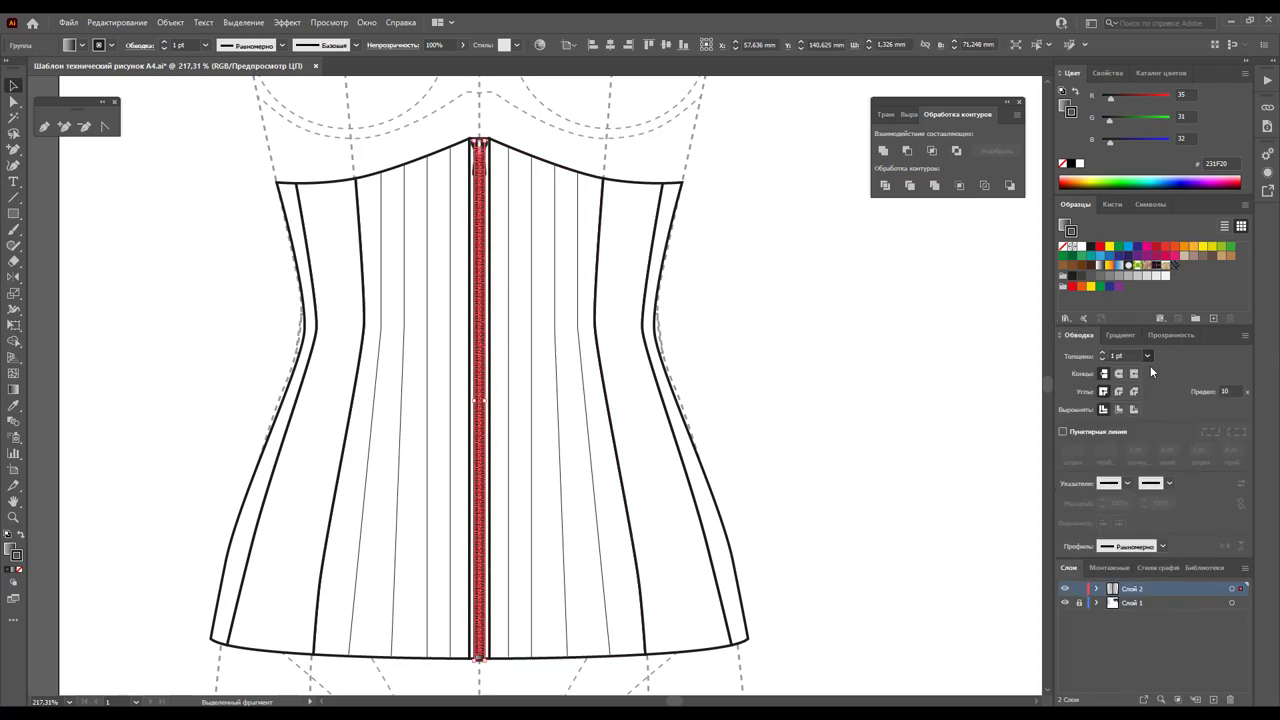
{"action": "left_click", "coordinate": [866, 360]}
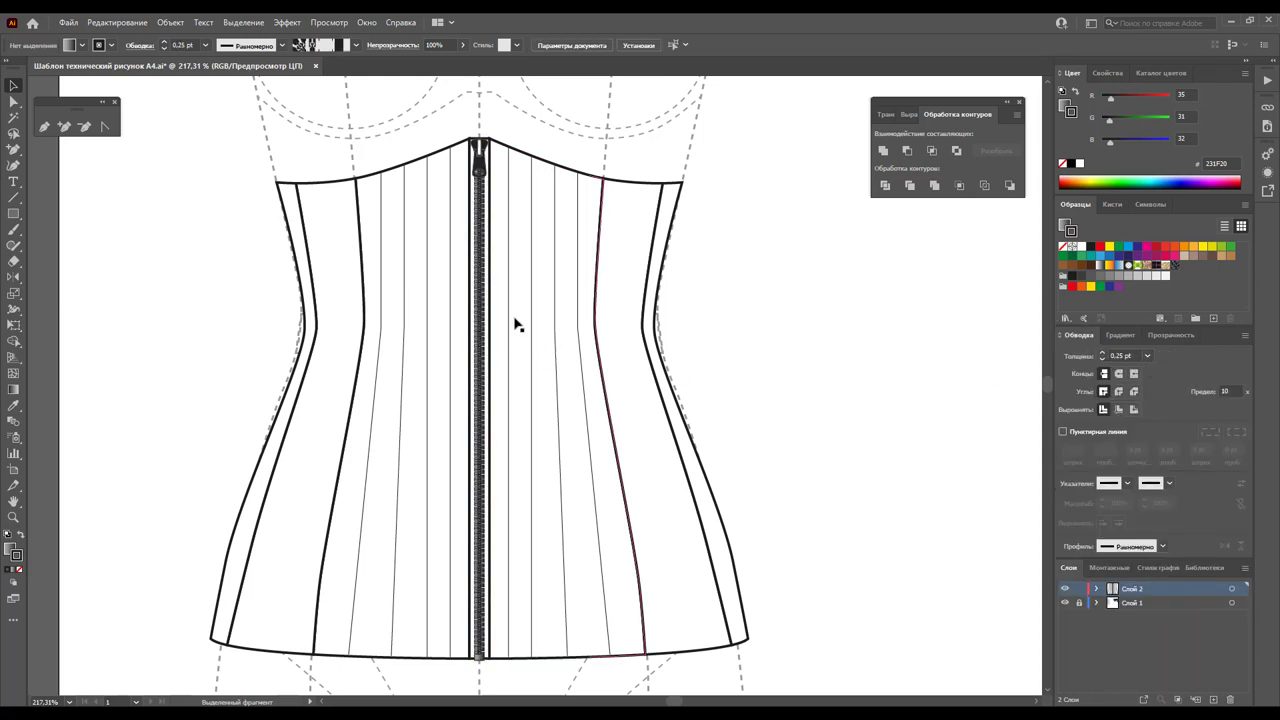
Refine the zipper outline weight to 0.1 pt
{"action": "left_click", "coordinate": [486, 259]}
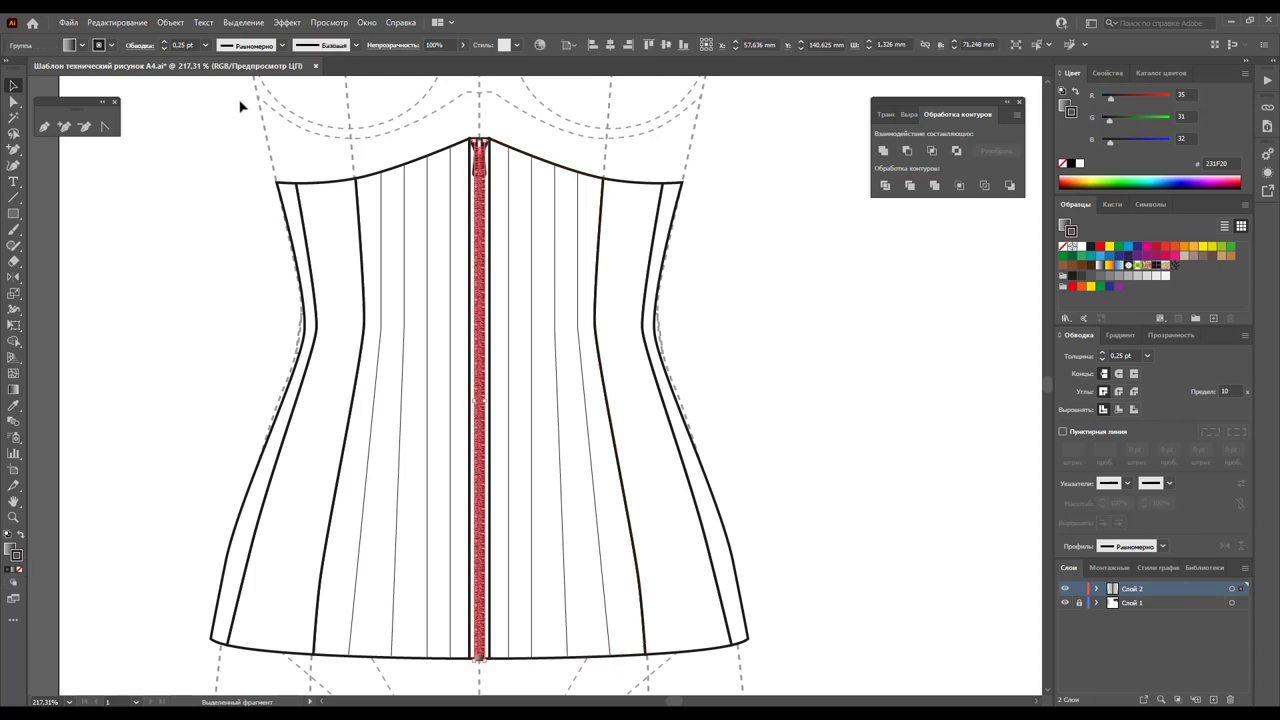
{"action": "left_click", "coordinate": [185, 45]}
{"action": "type", "text": "0,1"}
{"action": "key", "text": "Return"}
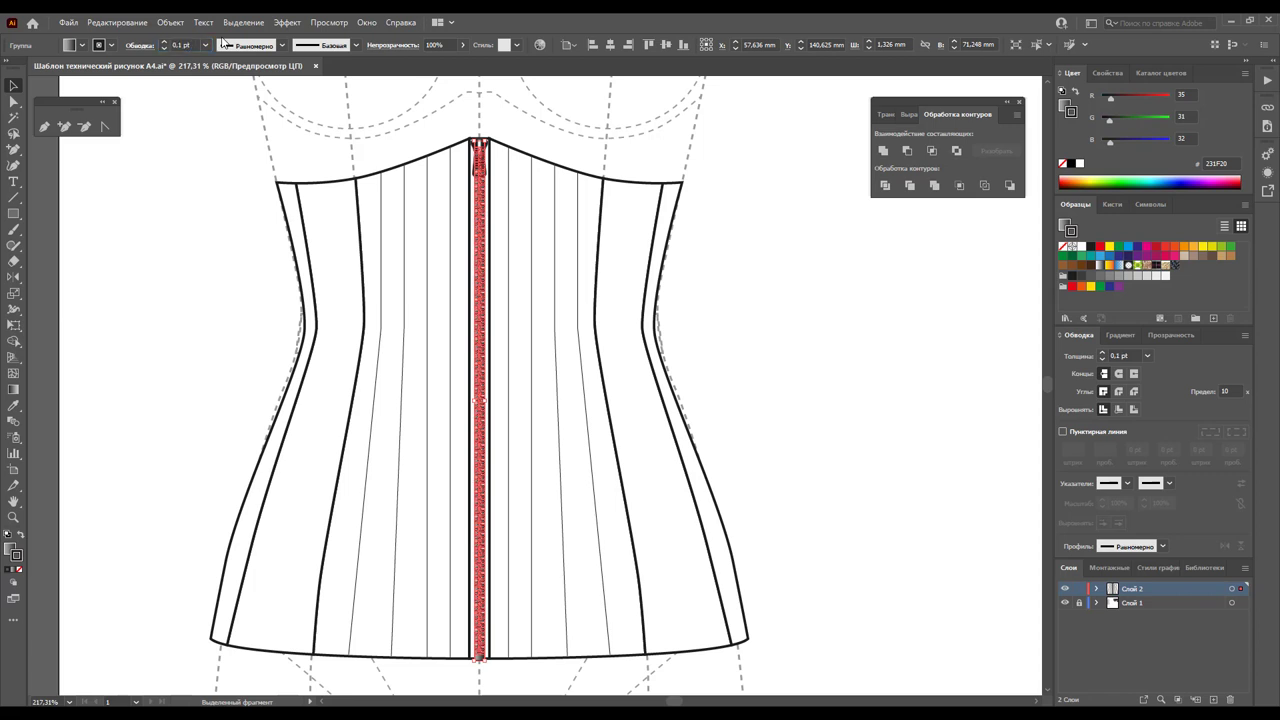
{"action": "left_click", "coordinate": [432, 355]}
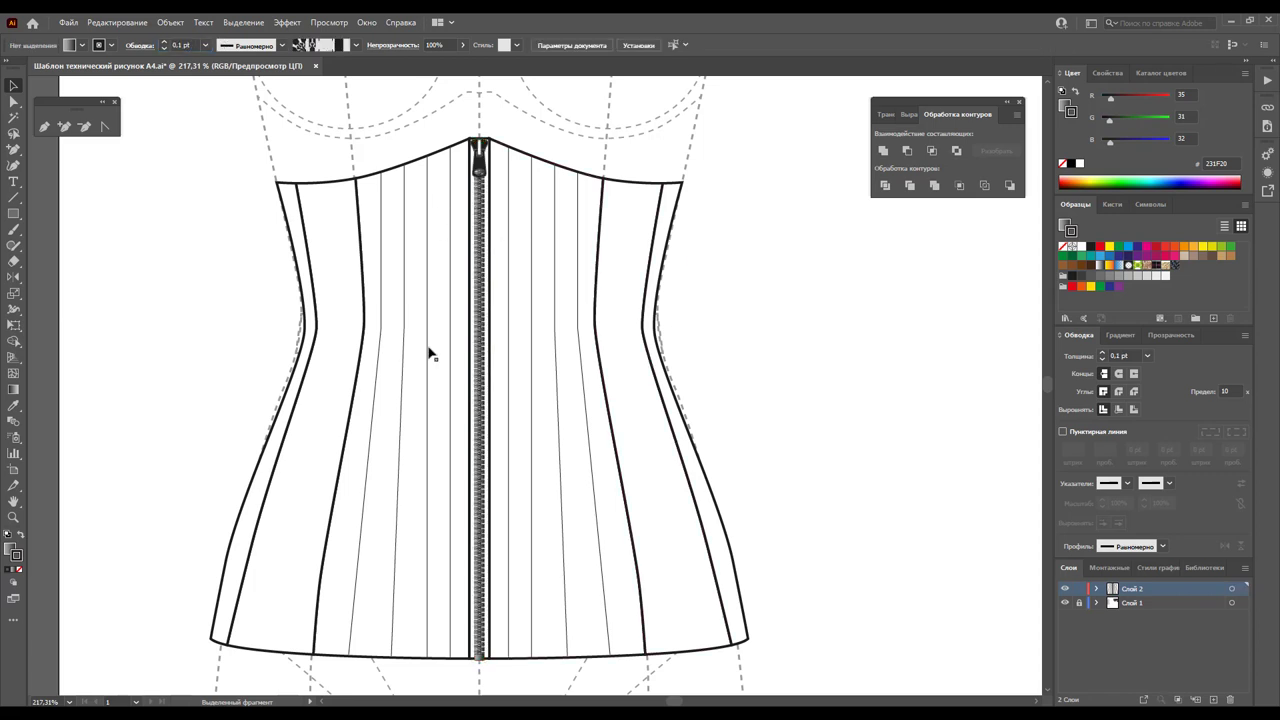
Zoom in on the zipper pull and apply a white swatch to it and the top edge
{"action": "left_click", "coordinate": [14, 517]}
{"action": "left_click_drag", "start_coordinate": [476, 141], "coordinate": [507, 217]}
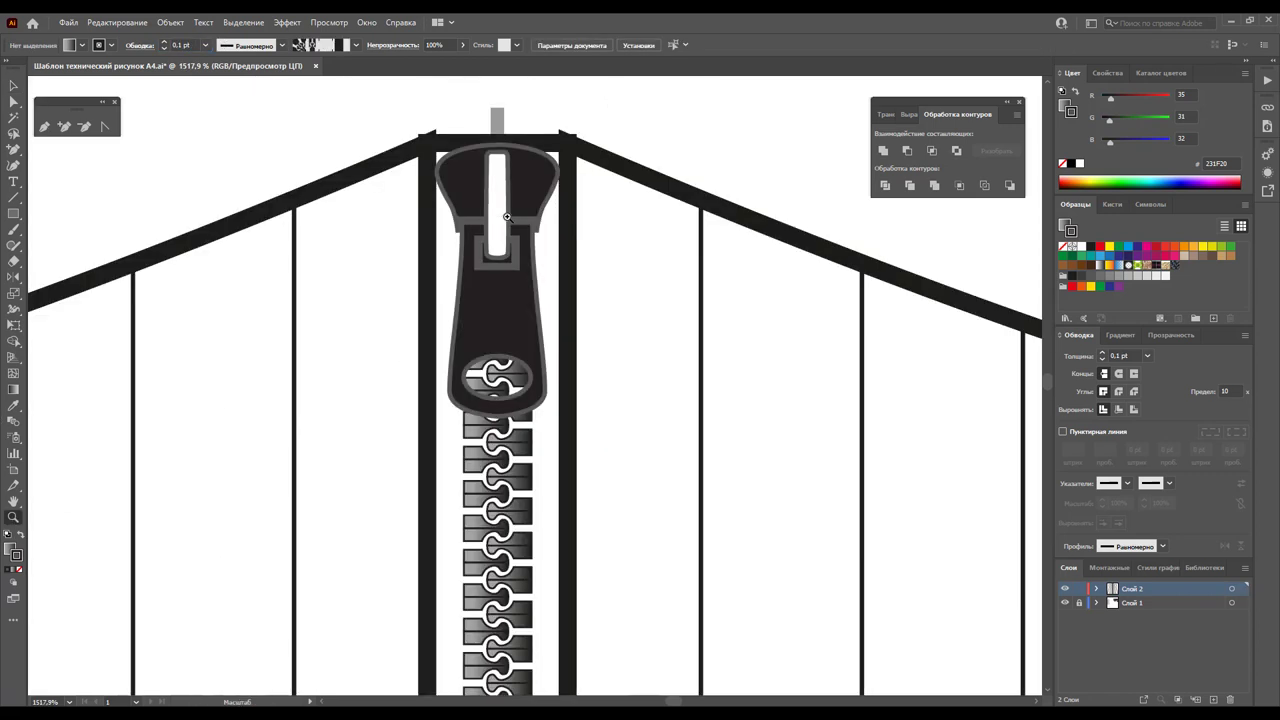
{"action": "scroll", "coordinate": [507, 217], "scroll_direction": "down", "scroll_amount": 1}
{"action": "key", "text": "v"}
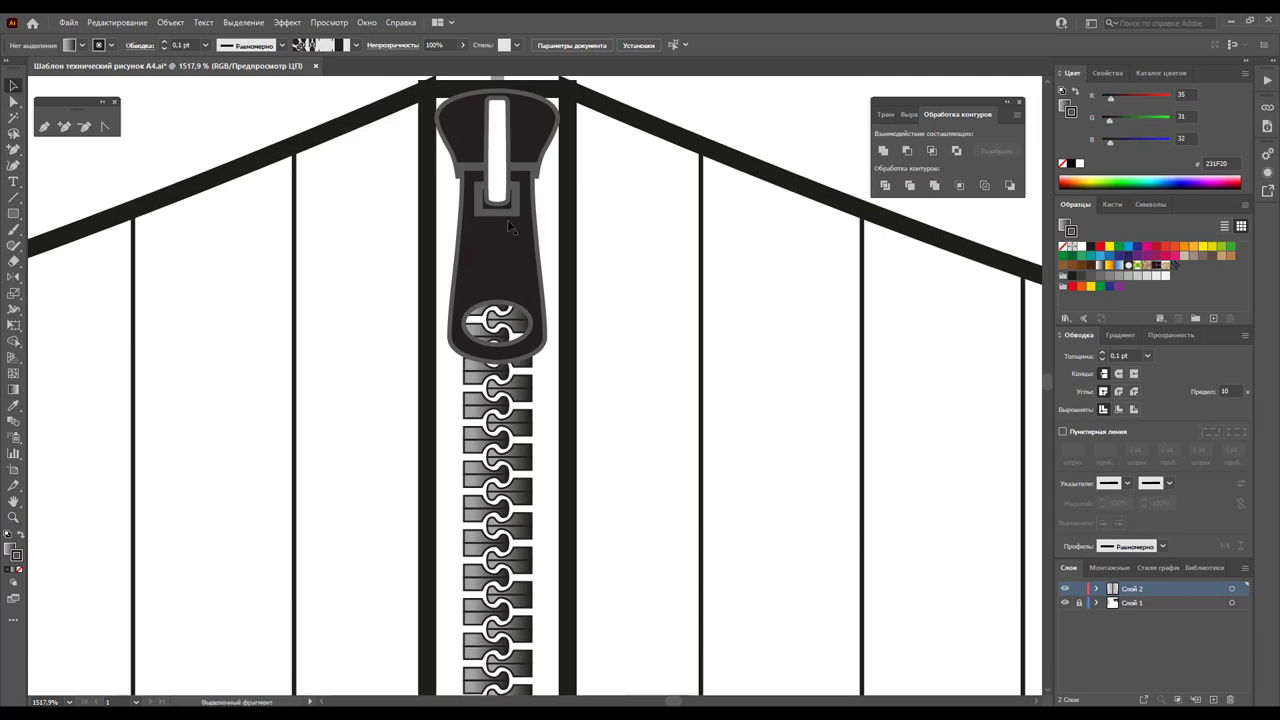
{"action": "left_click", "coordinate": [507, 219]}
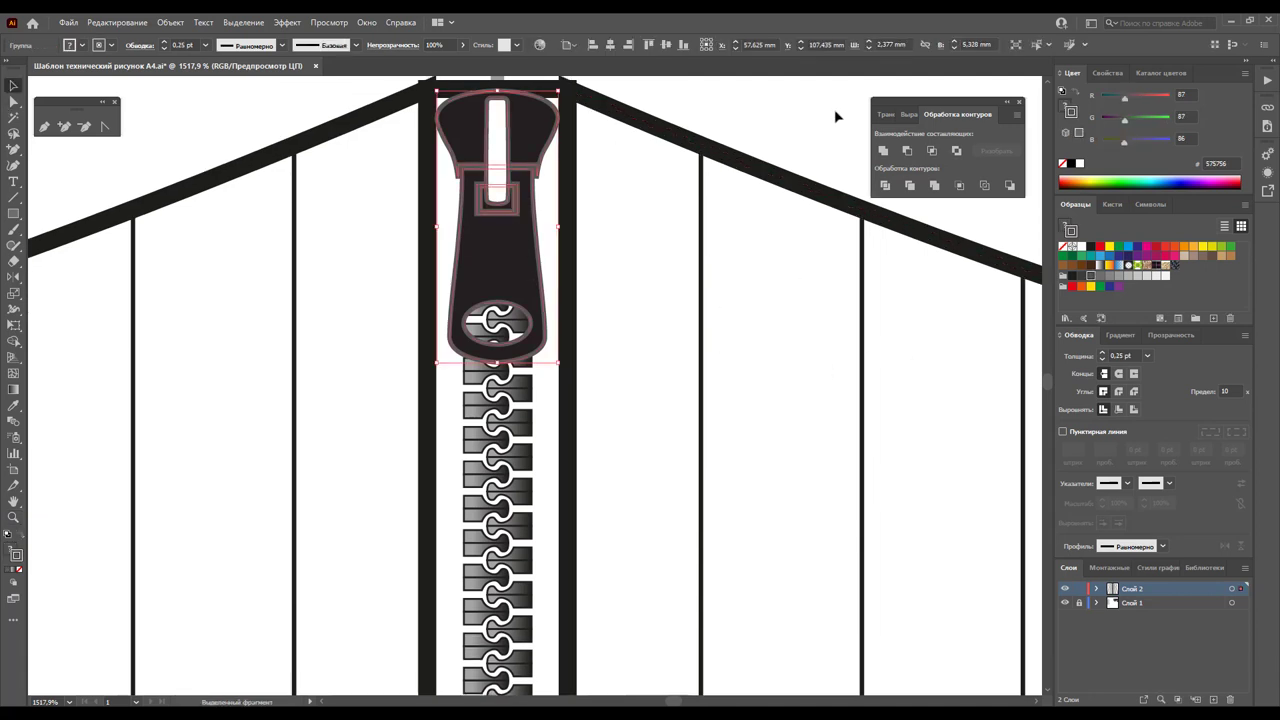
{"action": "left_click", "coordinate": [1012, 268], "text": "shift"}
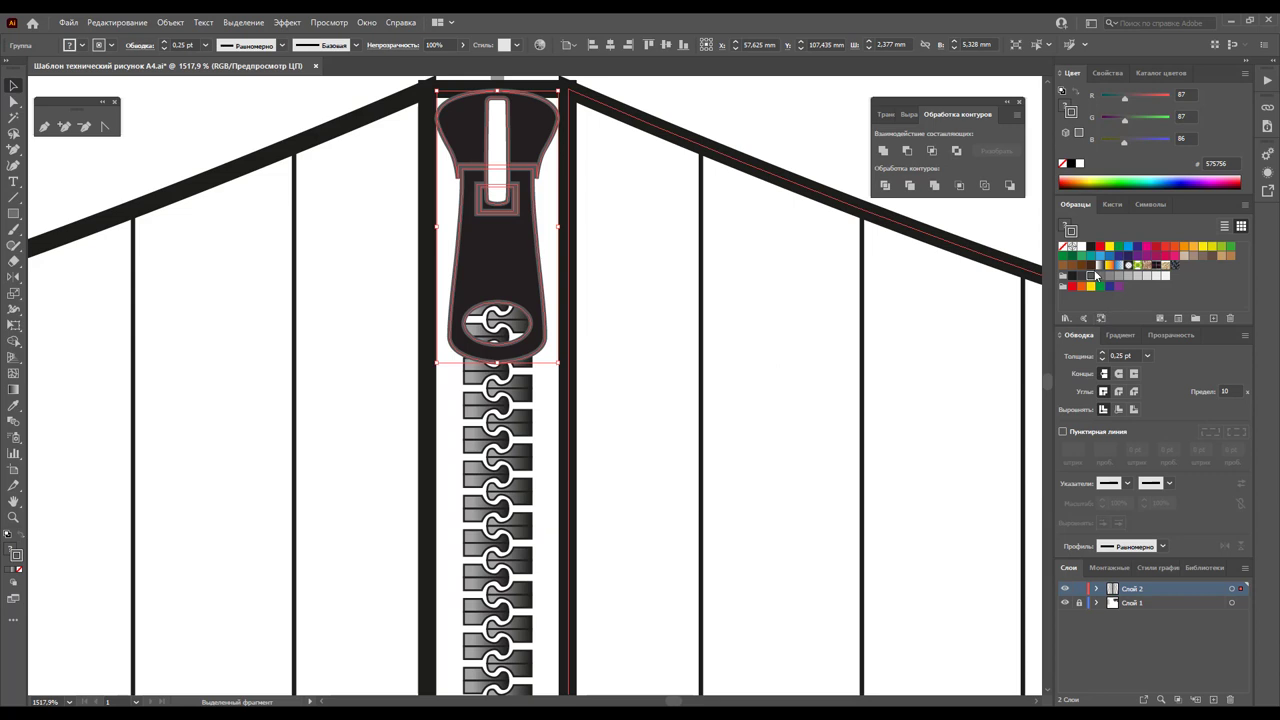
{"action": "left_click", "coordinate": [1097, 266]}
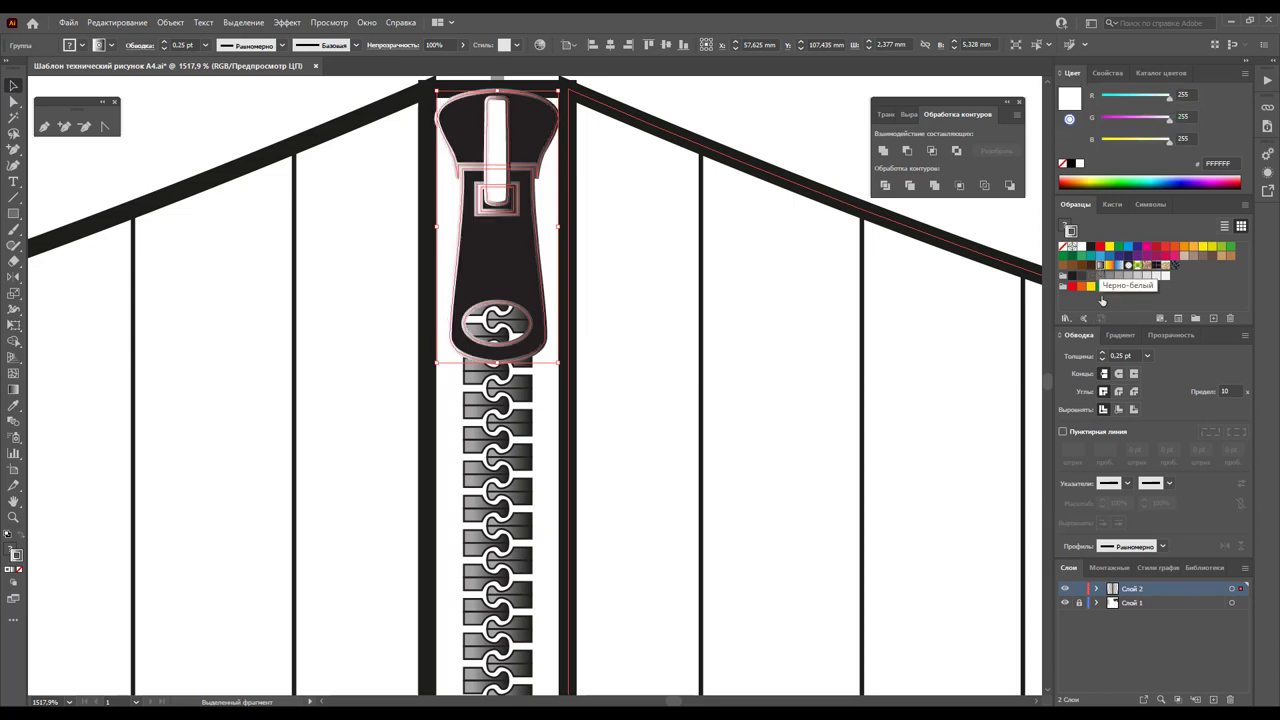
Fill the zipper pull with the grey gradient, give it a dark outline, and zoom out
{"action": "left_click", "coordinate": [8, 556]}
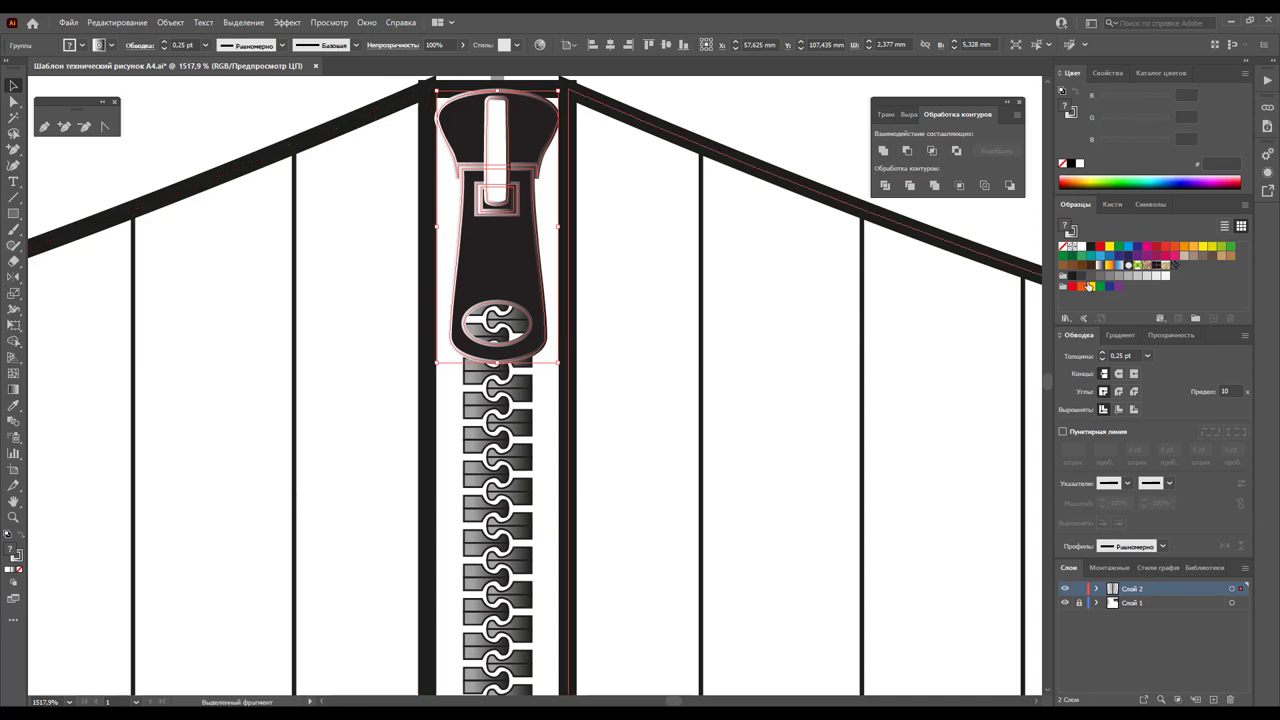
{"action": "left_click", "coordinate": [1097, 266]}
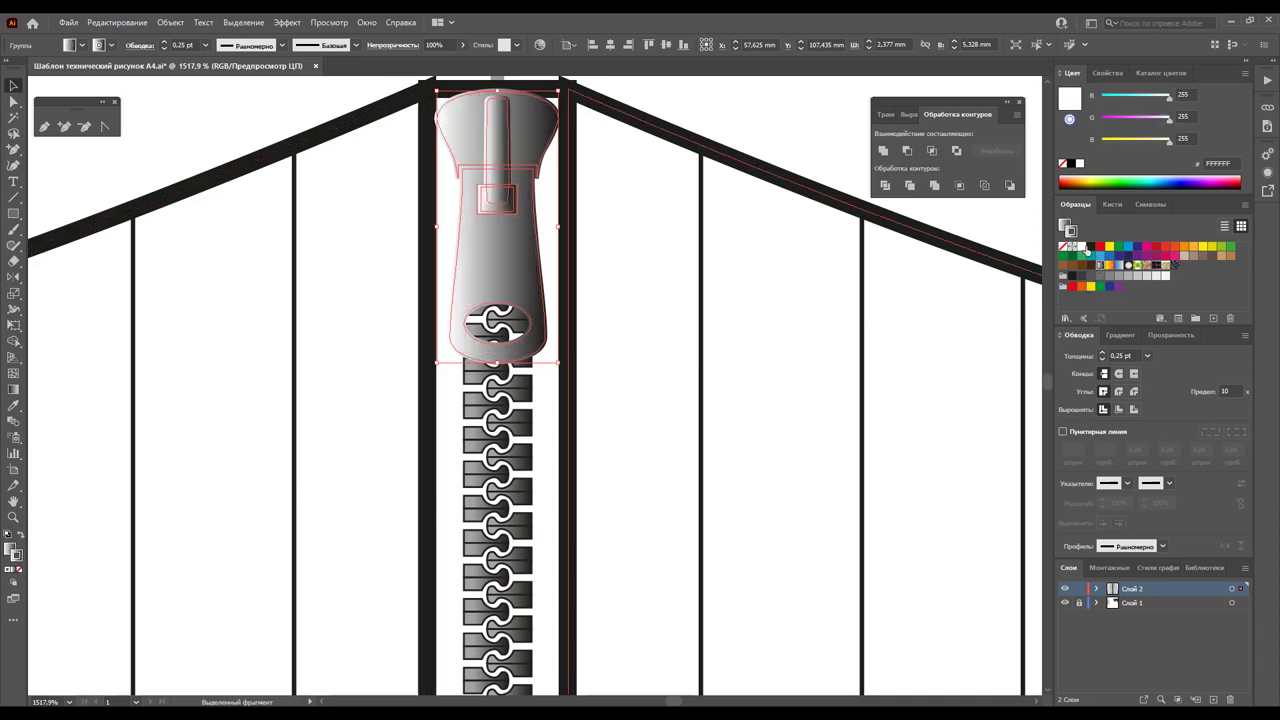
{"action": "left_click", "coordinate": [1090, 247]}
{"action": "left_click", "coordinate": [781, 116]}
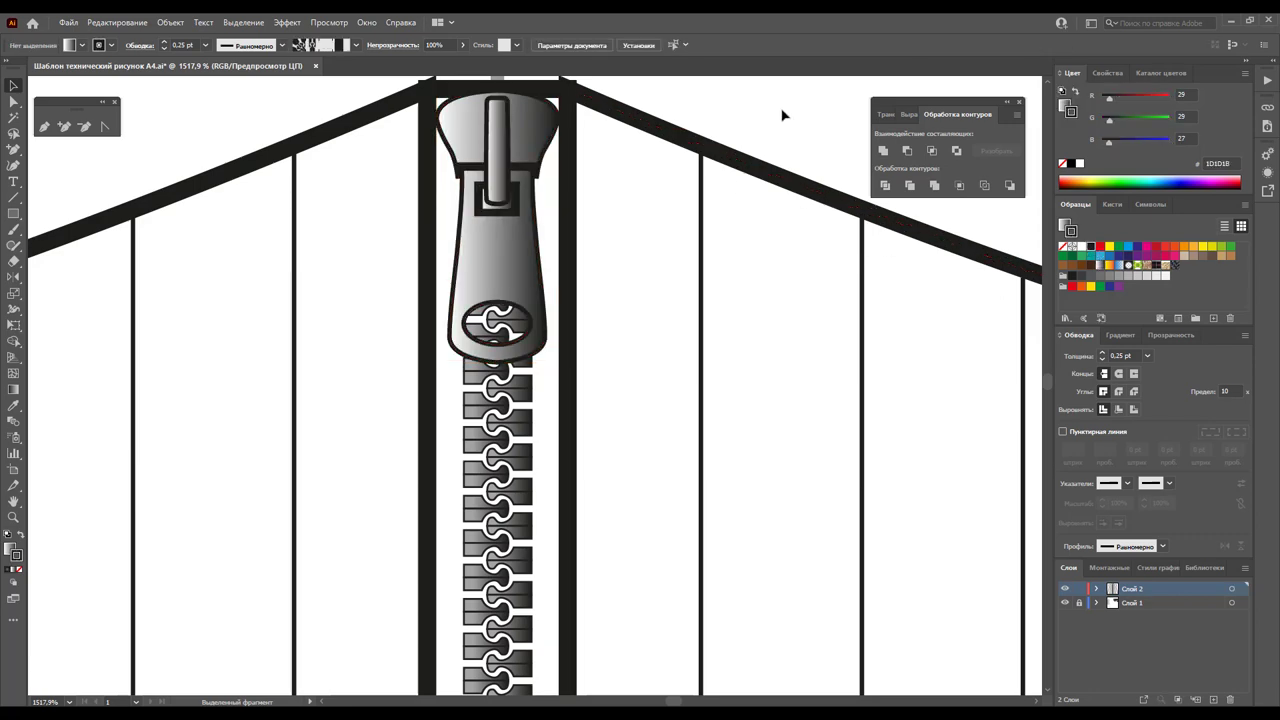
{"action": "key", "text": "z"}
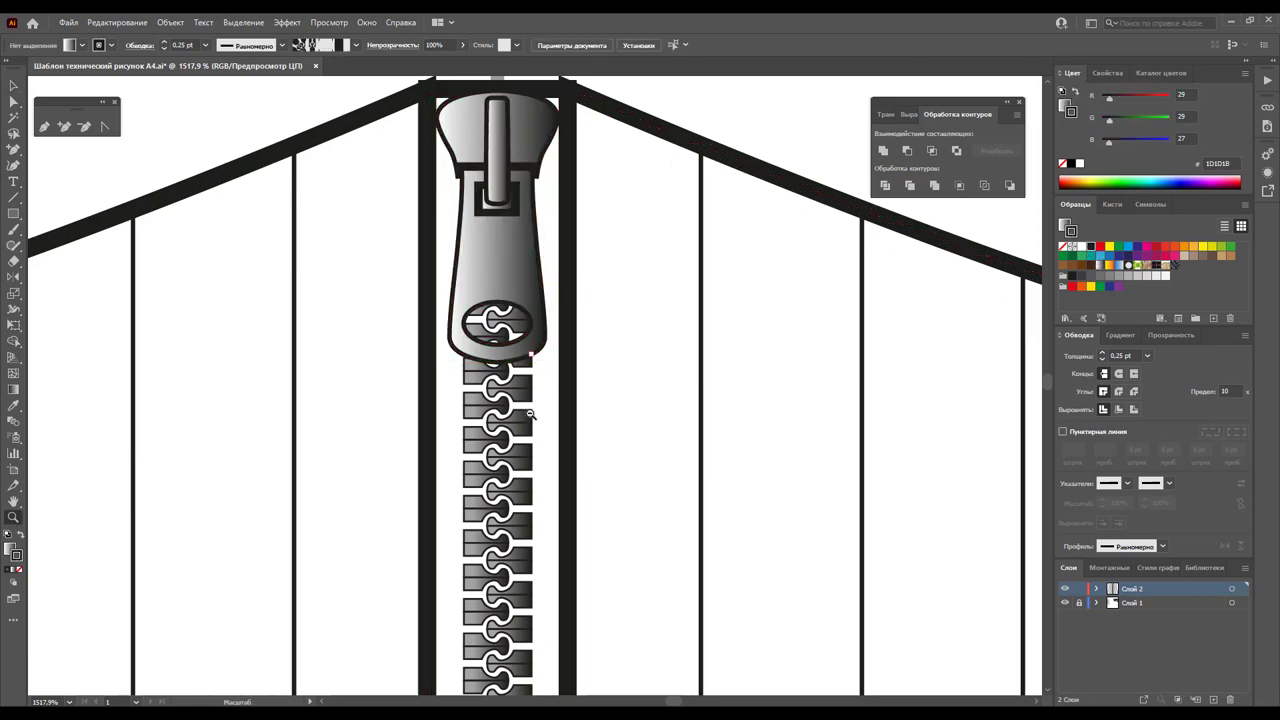
{"action": "left_click", "coordinate": [520, 408], "text": "alt"}
{"action": "left_click", "coordinate": [530, 440], "text": "alt"}
{"action": "left_click", "coordinate": [540, 480], "text": "alt"}
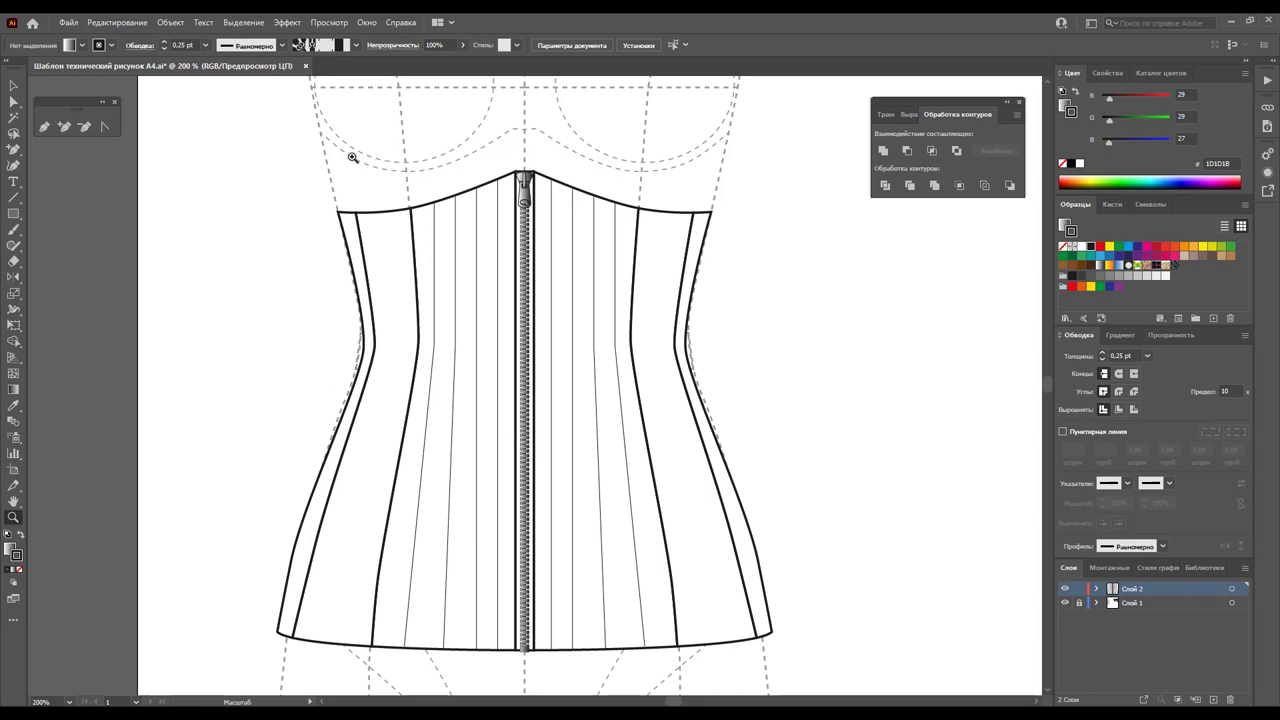
Draw a closed curved band along the right half's top edge with the Pen tool
{"action": "mouse_move", "coordinate": [303, 106]}
{"action": "left_mouse_down"}
{"action": "mouse_move", "coordinate": [725, 308]}
{"action": "mouse_move", "coordinate": [760, 290]}
{"action": "left_mouse_up"}
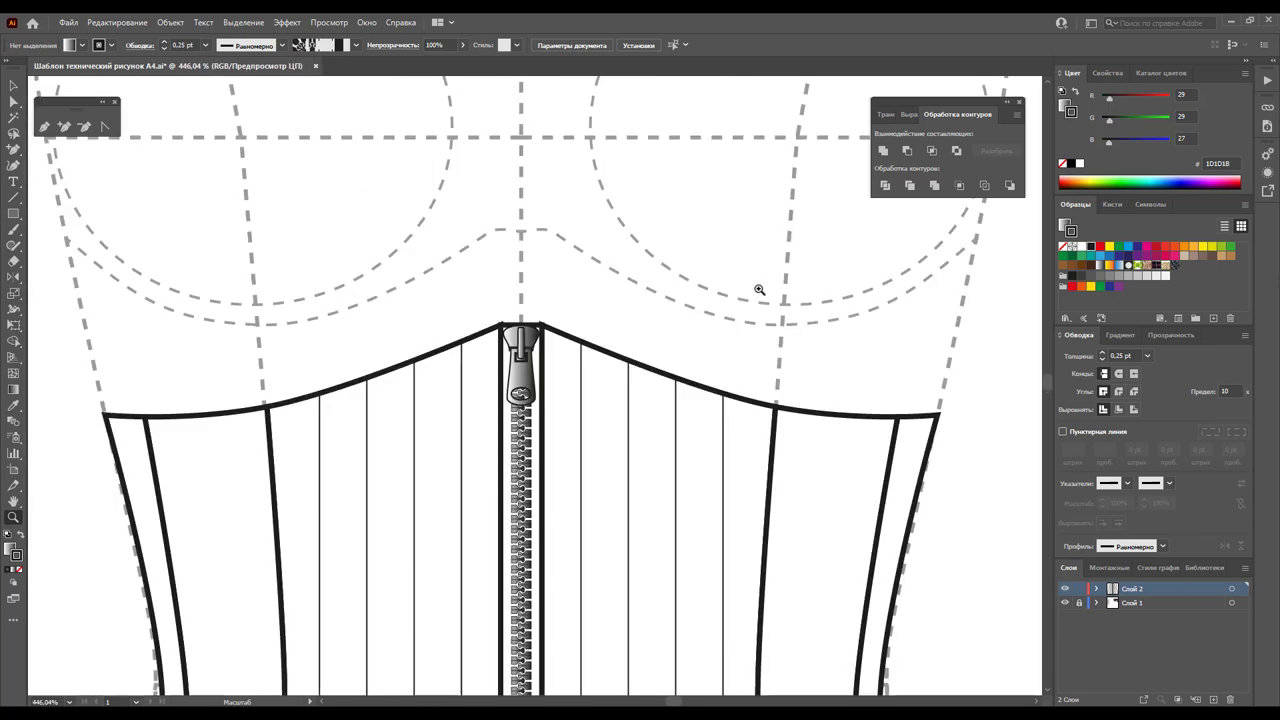
{"action": "left_click", "coordinate": [44, 127]}
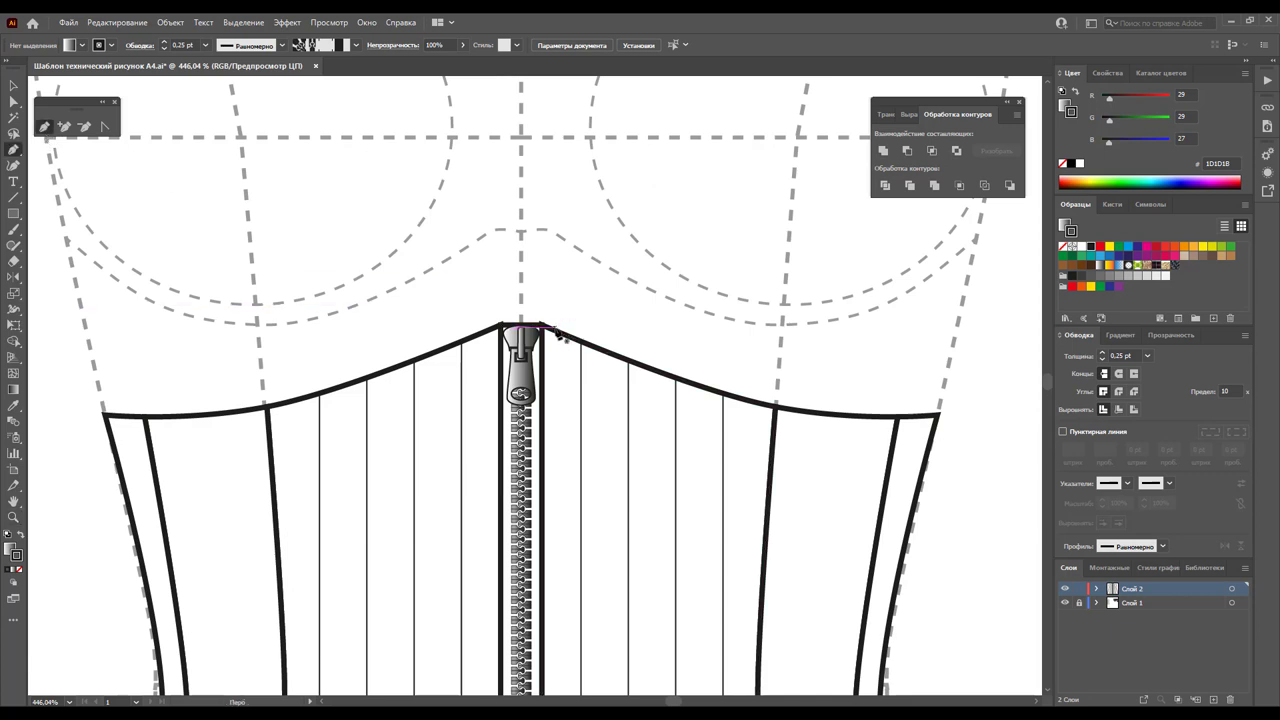
{"action": "left_click", "coordinate": [541, 330], "text": "ctrl"}
{"action": "left_click", "coordinate": [547, 299]}
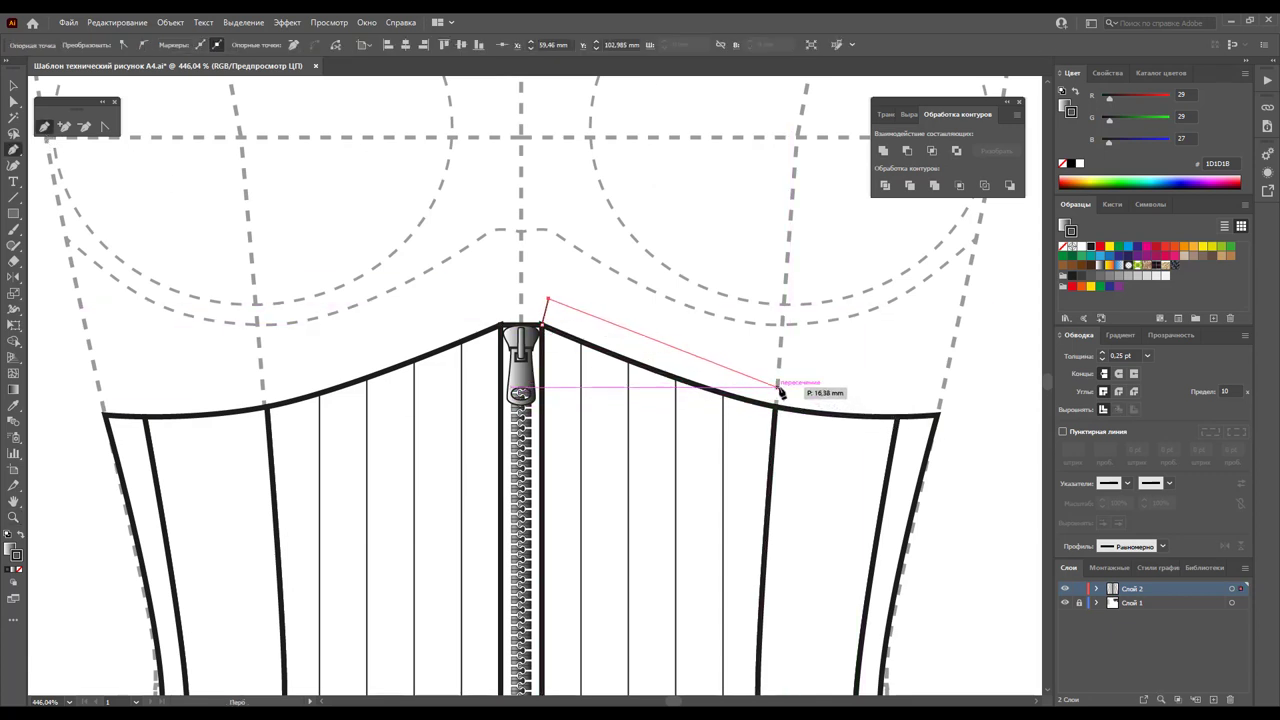
{"action": "left_click_drag", "start_coordinate": [776, 386], "coordinate": [865, 397]}
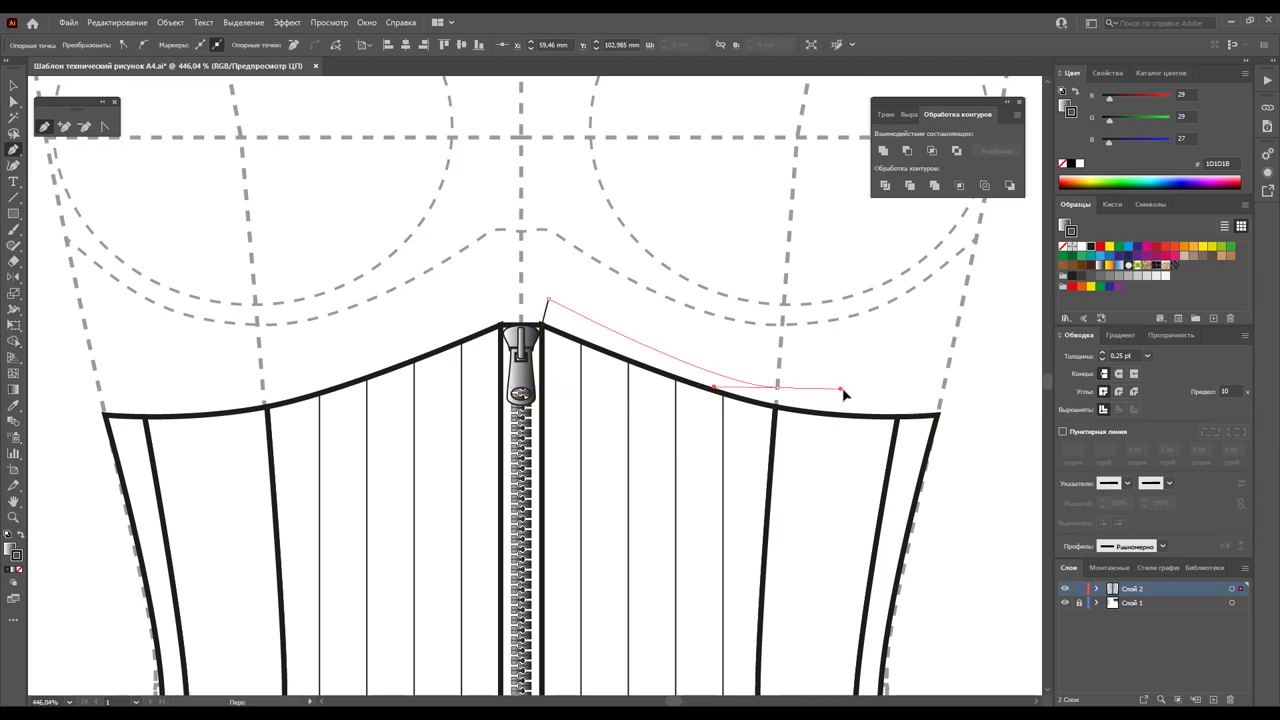
{"action": "left_click", "coordinate": [940, 393]}
{"action": "left_click", "coordinate": [940, 413]}
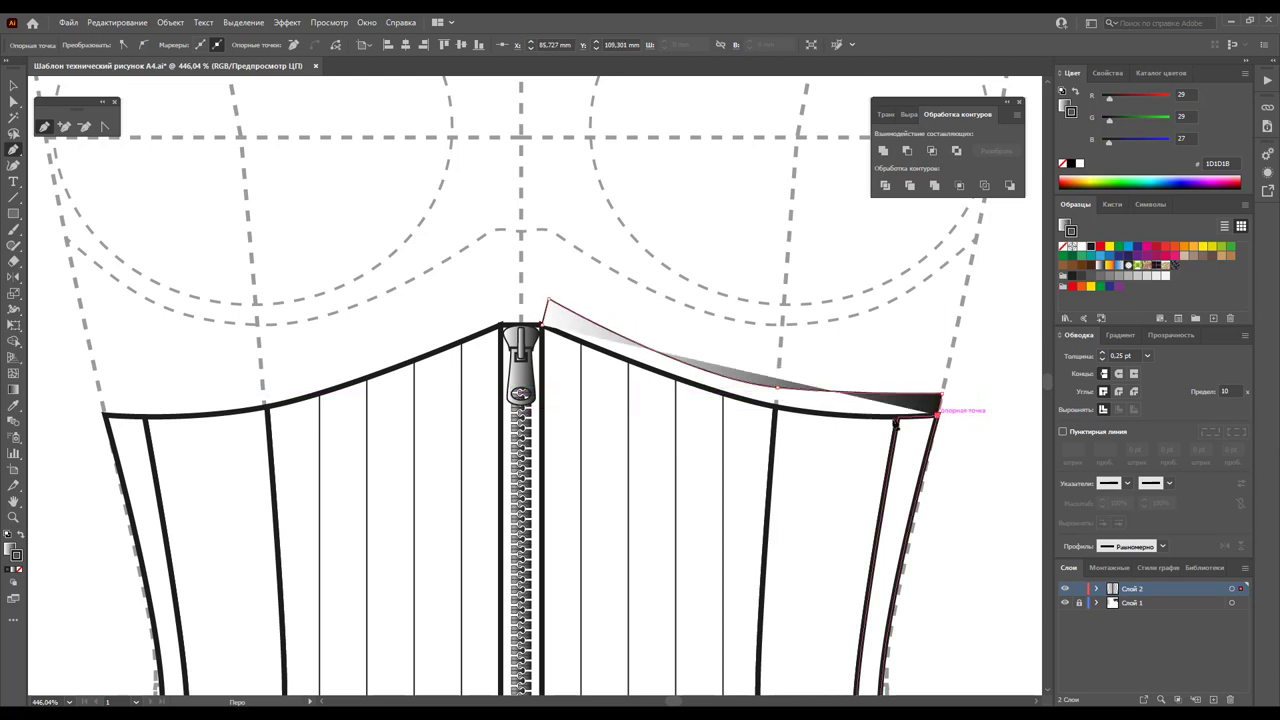
{"action": "left_click_drag", "start_coordinate": [776, 410], "coordinate": [725, 398]}
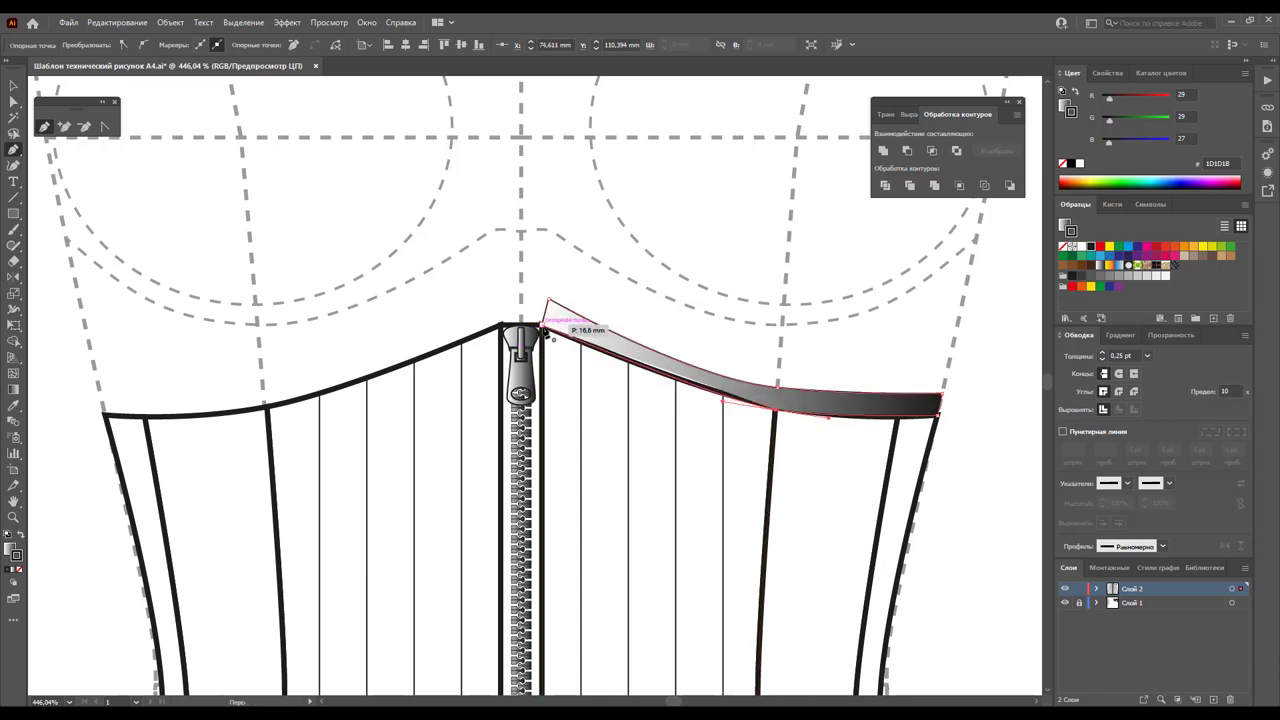
{"action": "left_click", "coordinate": [548, 331]}
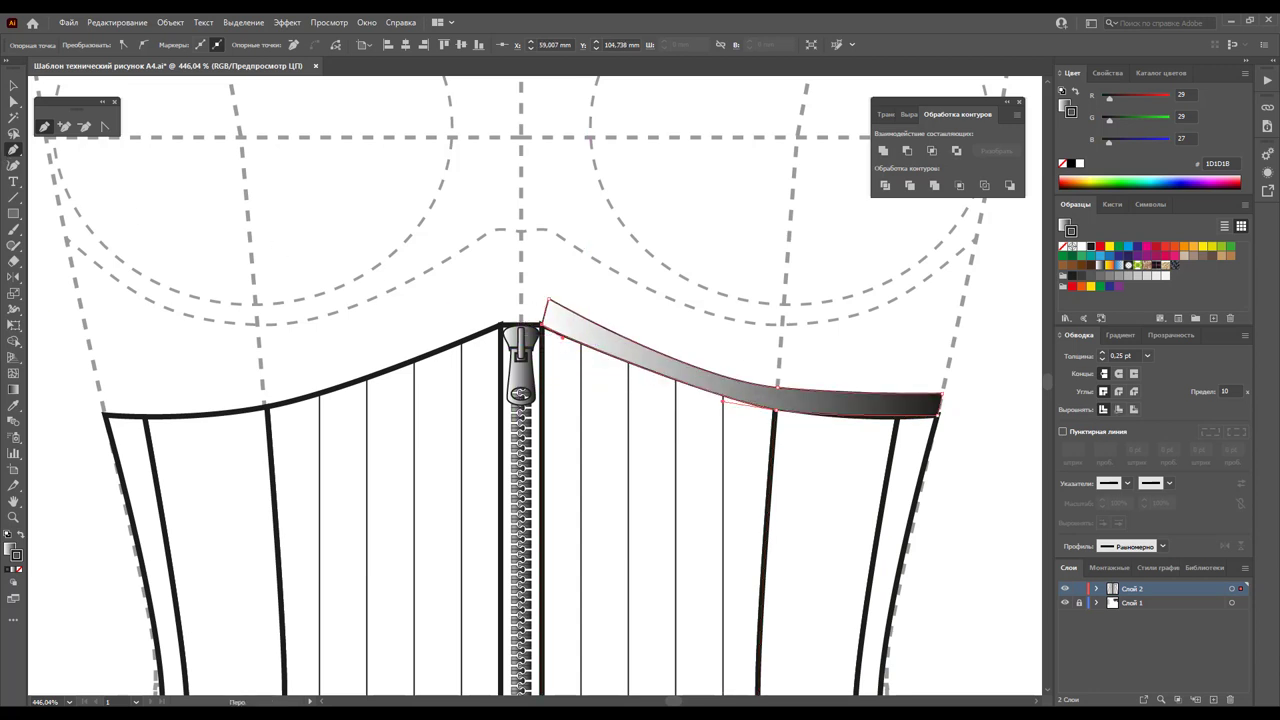
Smooth the band's top curve by sliding an anchor point with Direct Selection
{"action": "left_click", "coordinate": [14, 101]}
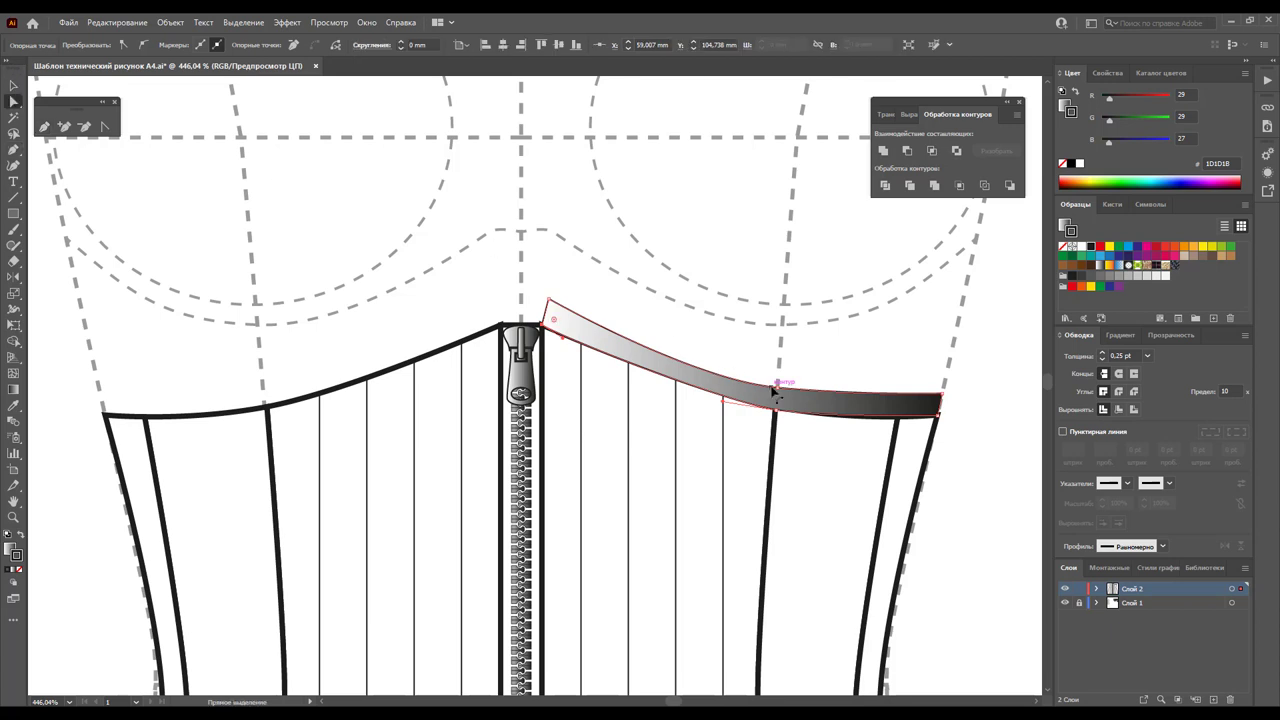
{"action": "left_click_drag", "start_coordinate": [774, 391], "coordinate": [780, 390]}
{"action": "left_click_drag", "start_coordinate": [781, 393], "coordinate": [864, 399]}
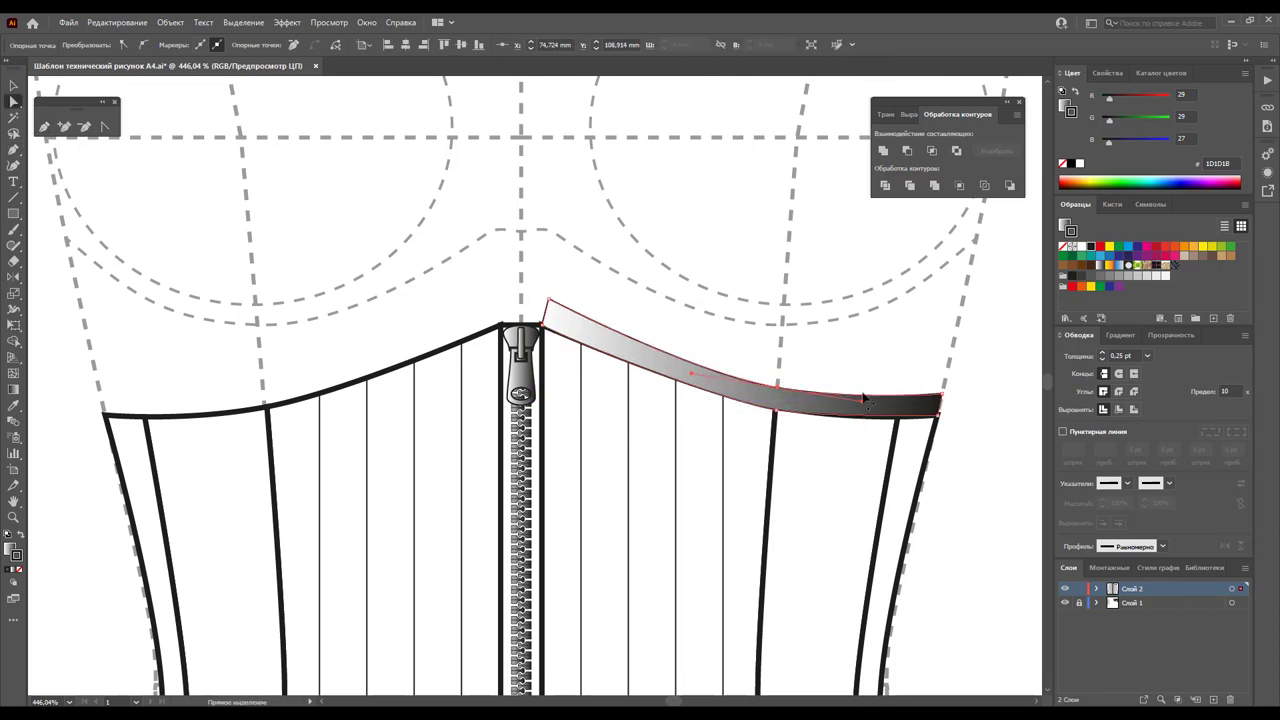
{"action": "left_click", "coordinate": [800, 406]}
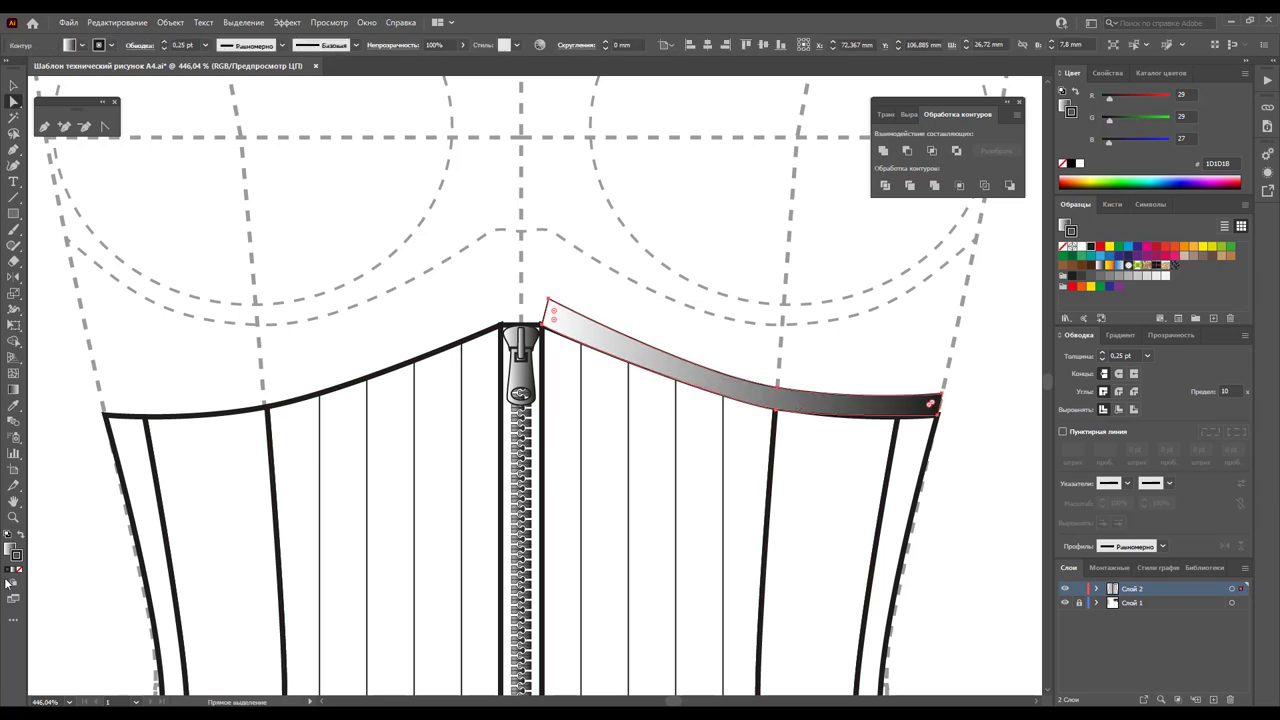
Give the top binding a white fill and a 1 pt outline
{"action": "left_click", "coordinate": [9, 548]}
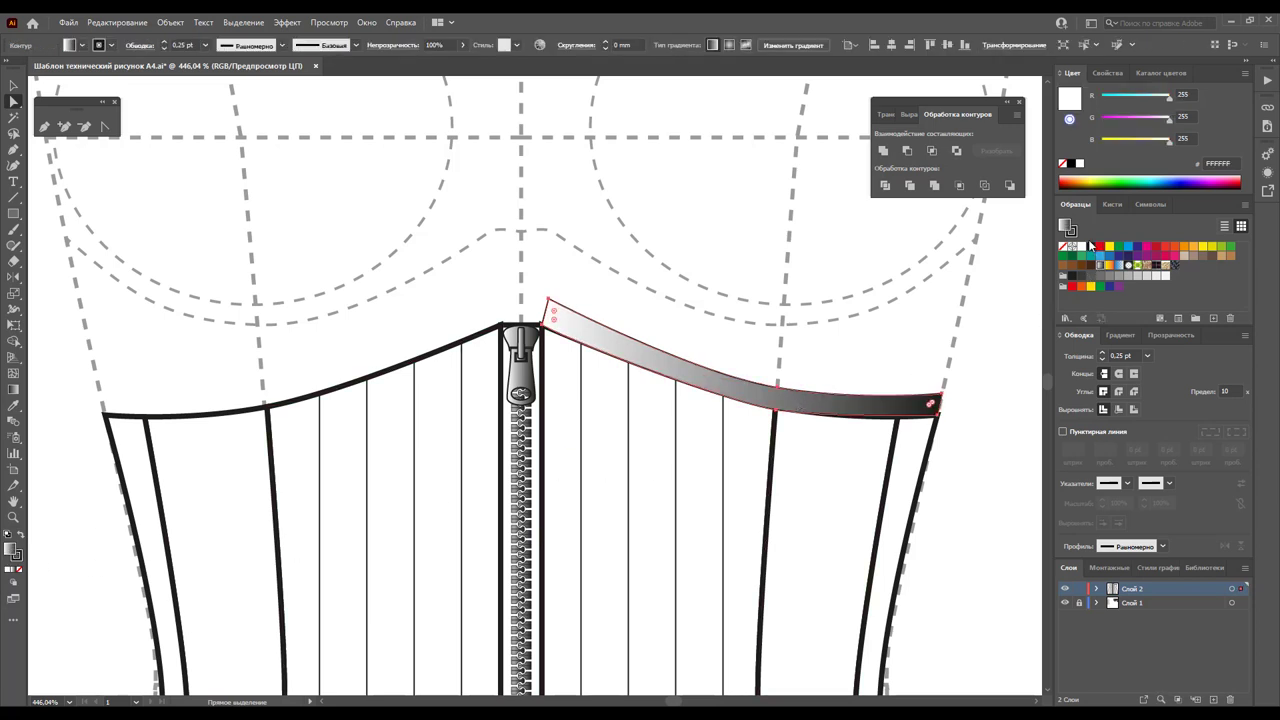
{"action": "left_click", "coordinate": [1079, 248]}
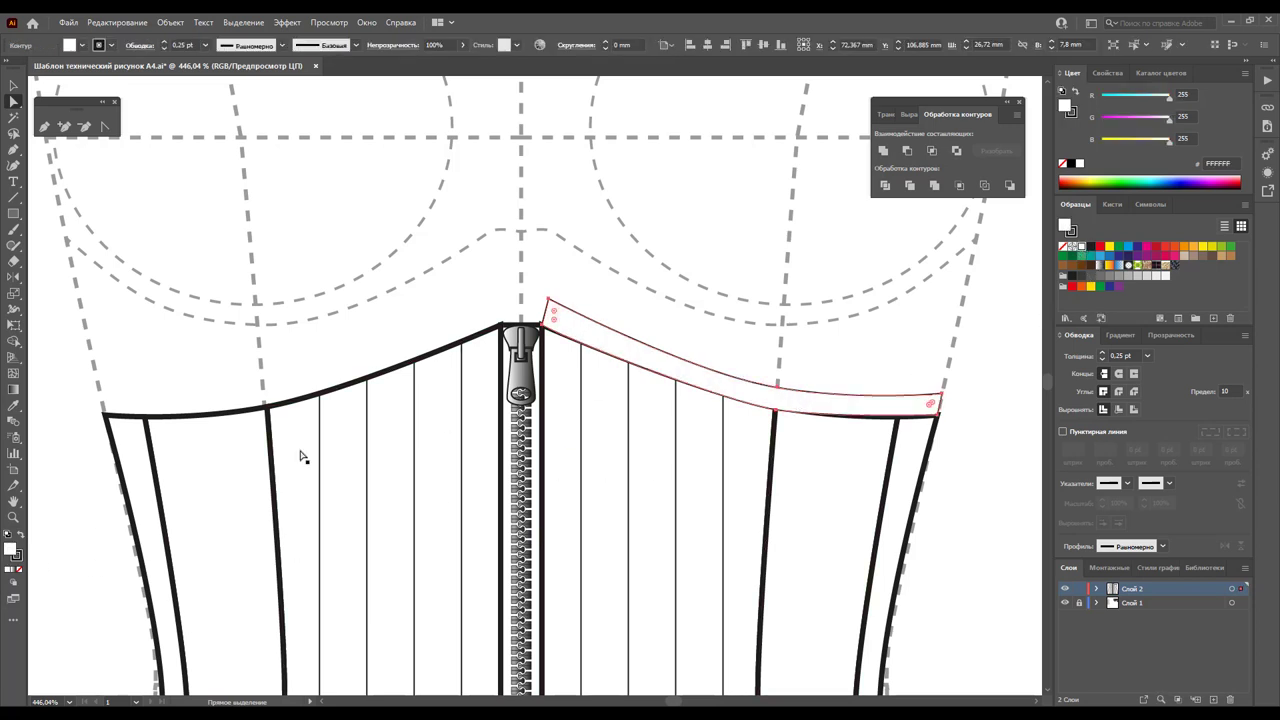
{"action": "left_click", "coordinate": [18, 557]}
{"action": "left_click", "coordinate": [207, 46]}
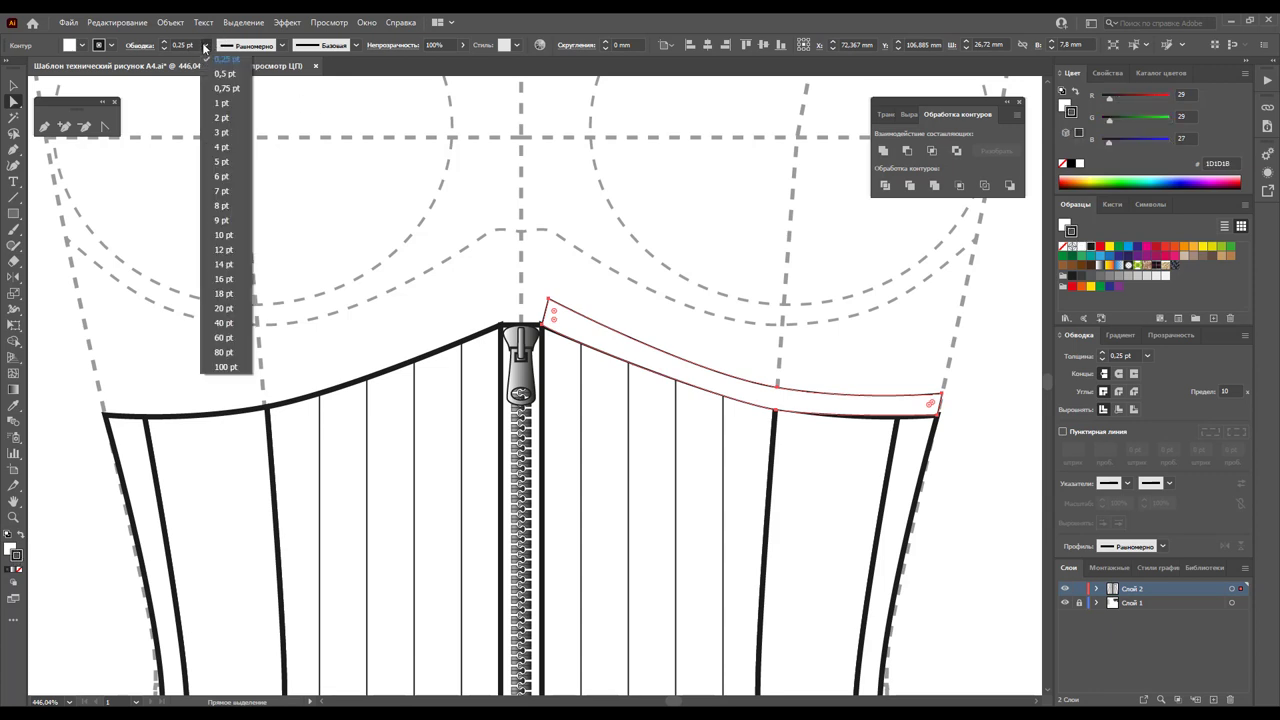
{"action": "left_click", "coordinate": [222, 110]}
{"action": "left_click", "coordinate": [572, 204]}
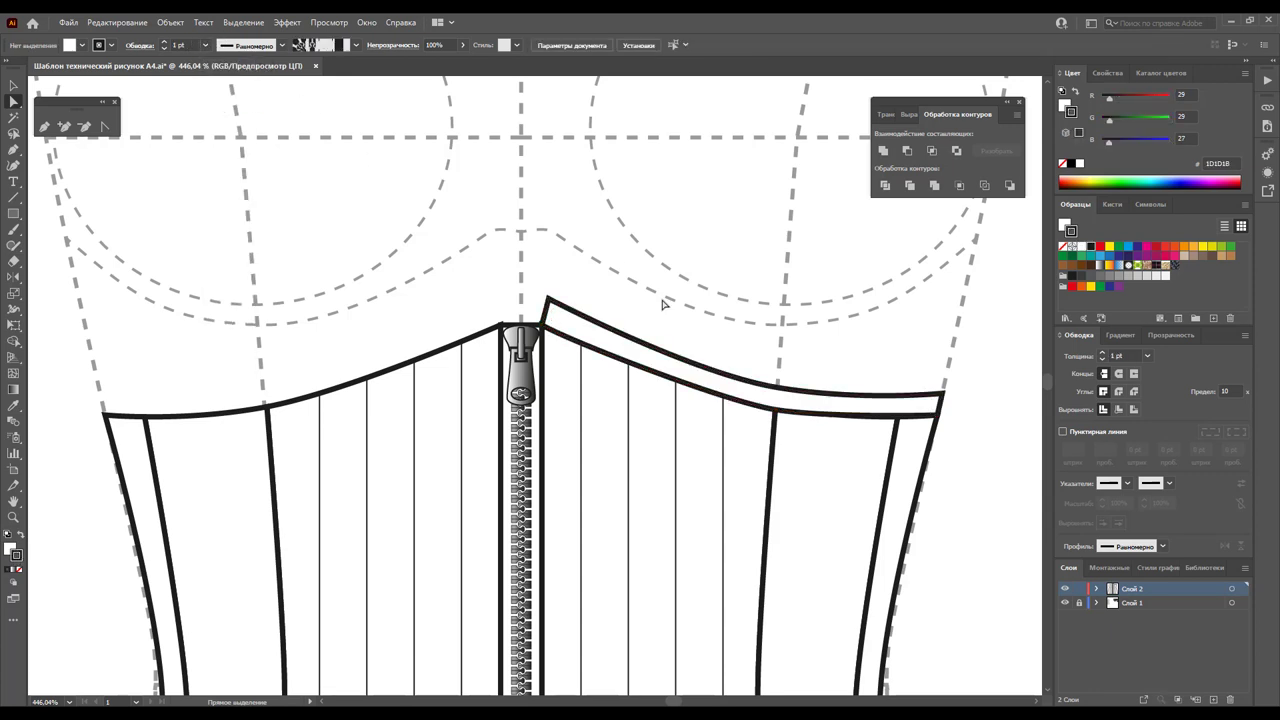
Undo a stray mirror attempt and select the entire right-side top binding
{"action": "left_click", "coordinate": [640, 348]}
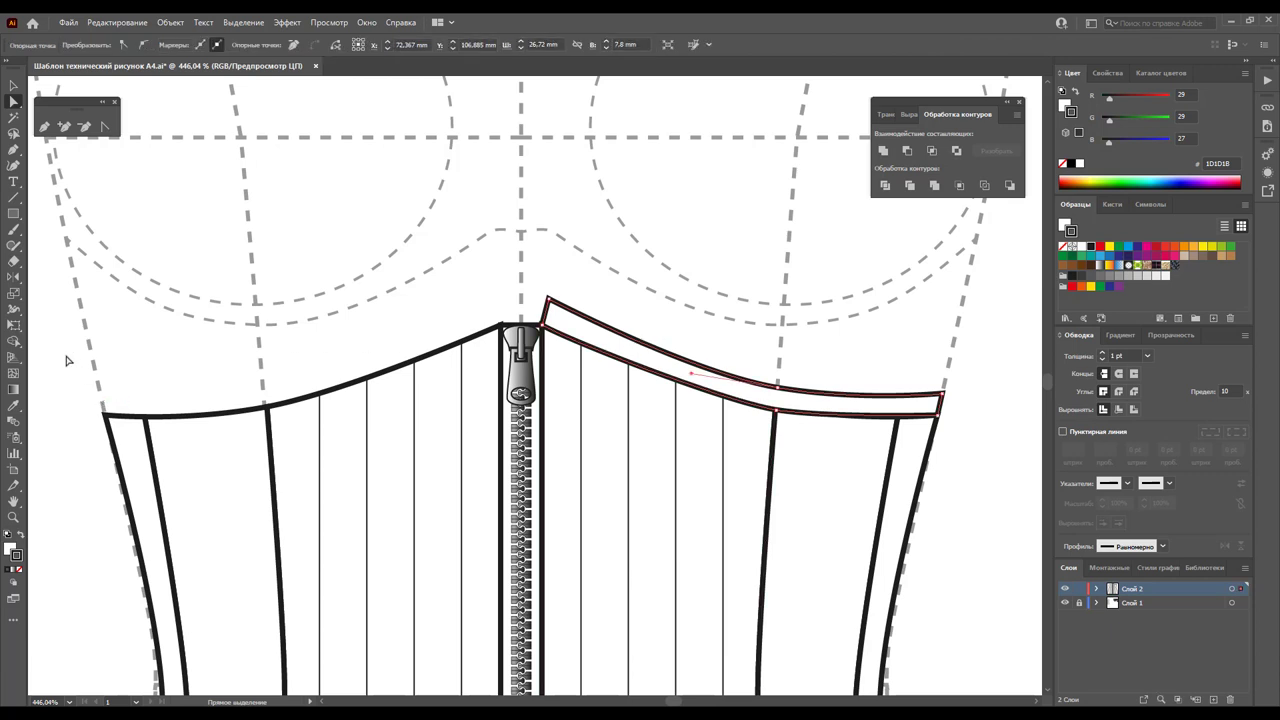
{"action": "left_click", "coordinate": [11, 280]}
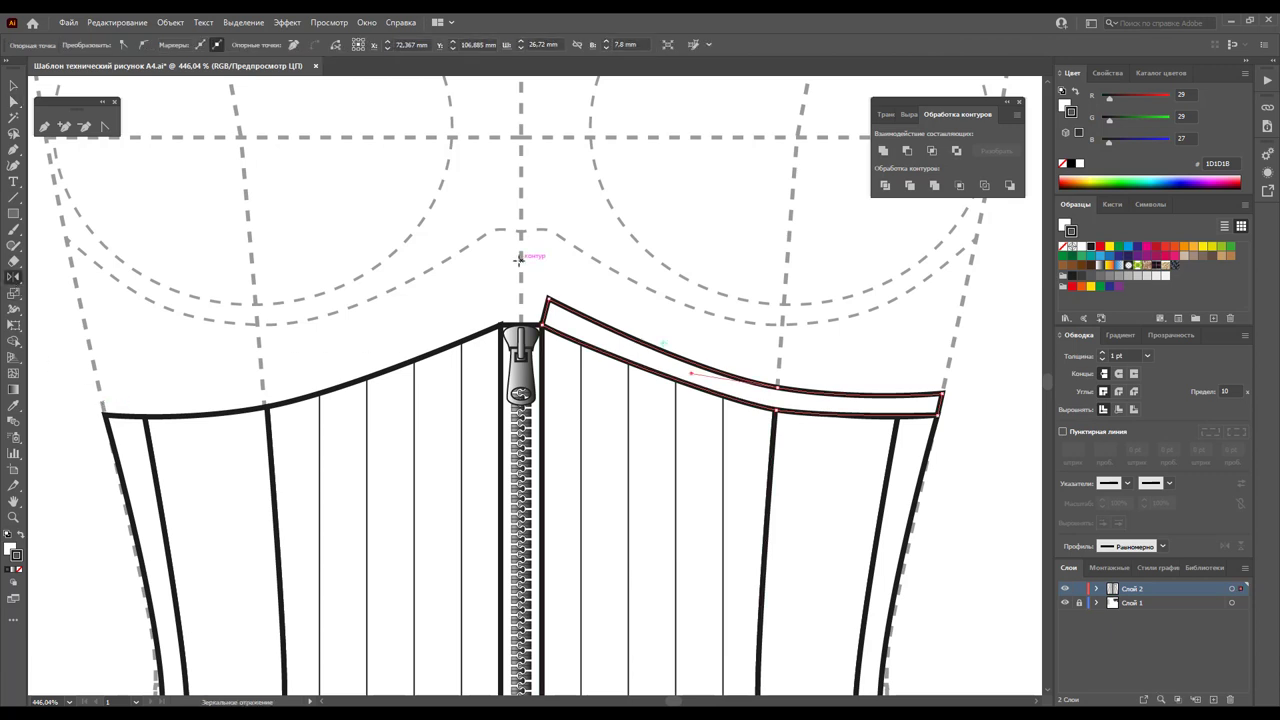
{"action": "left_click_drag", "start_coordinate": [221, 324], "coordinate": [227, 324]}
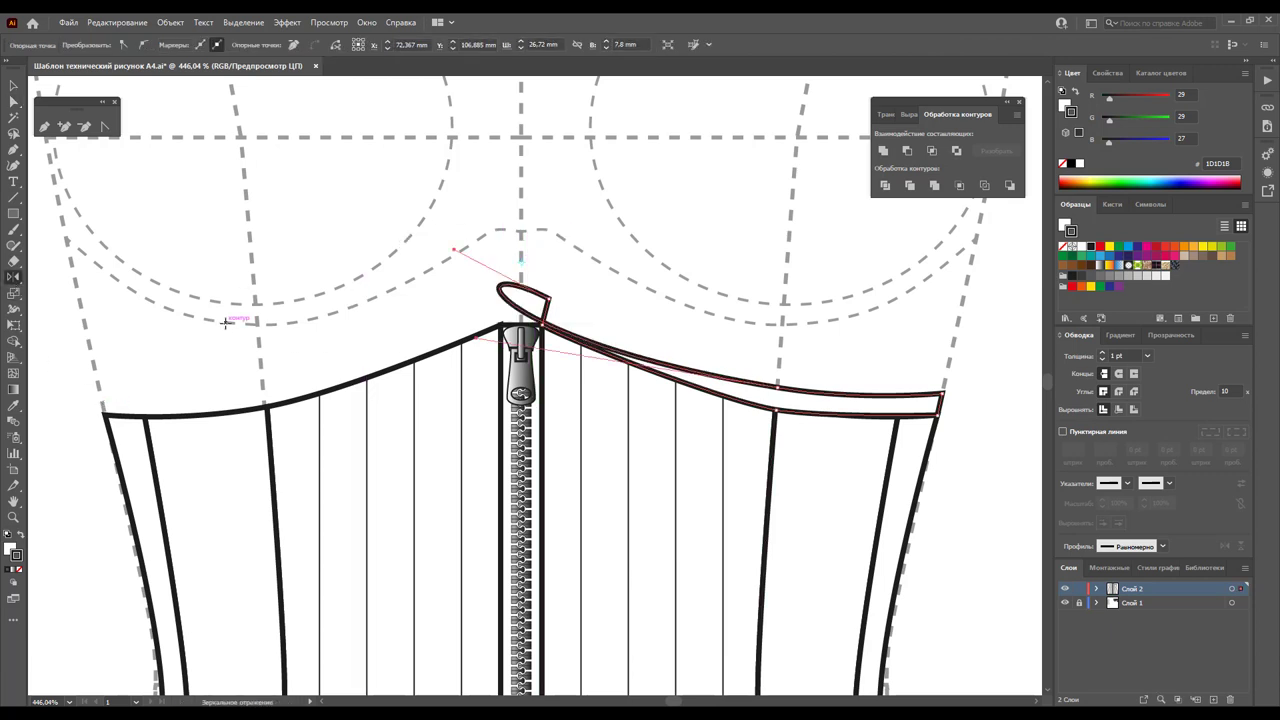
{"action": "key", "text": "ctrl+z"}
{"action": "left_click", "coordinate": [13, 85]}
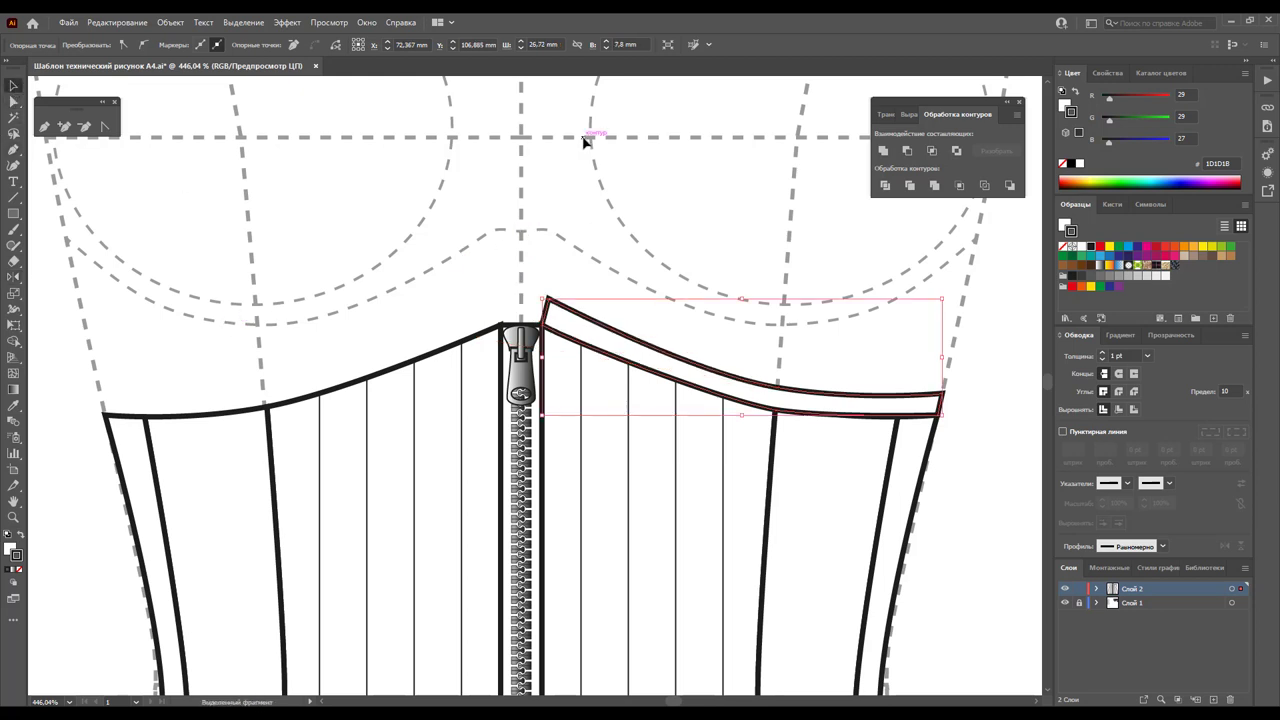
{"action": "left_click", "coordinate": [585, 137]}
{"action": "left_click", "coordinate": [588, 324]}
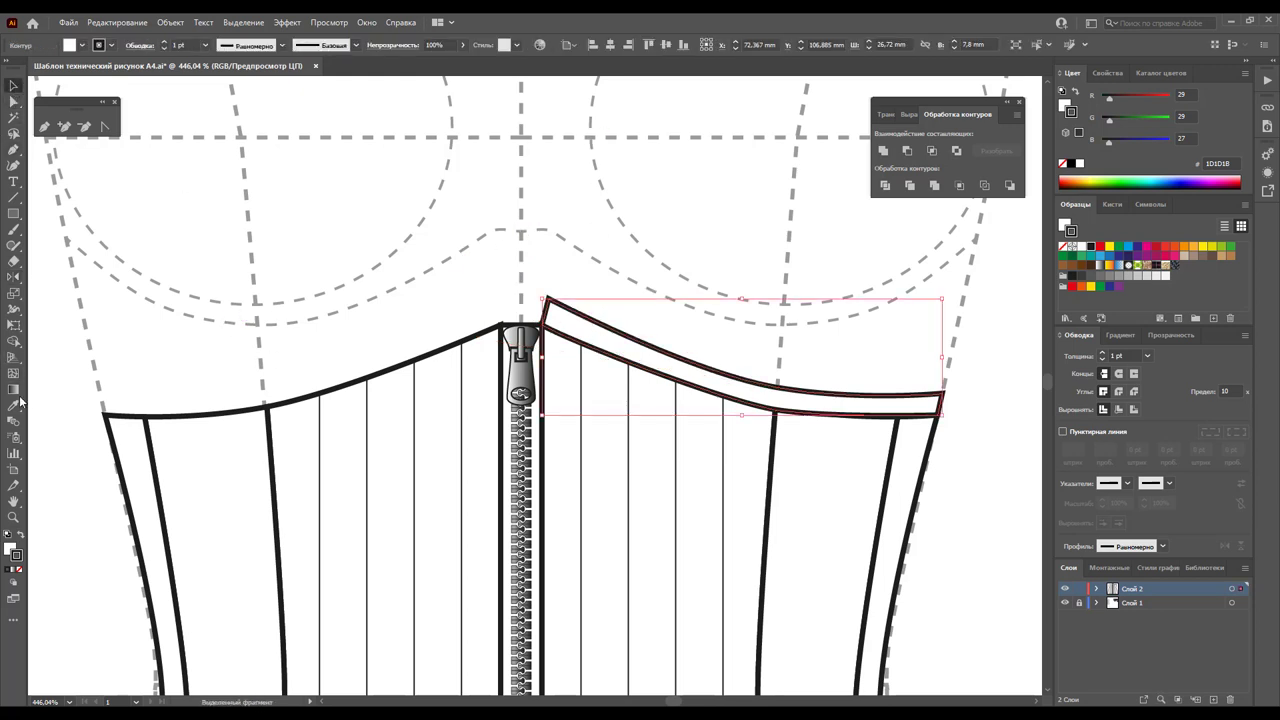
Reflect a copy of the binding across the centre line onto the left half, then zoom out
{"action": "left_click", "coordinate": [14, 279]}
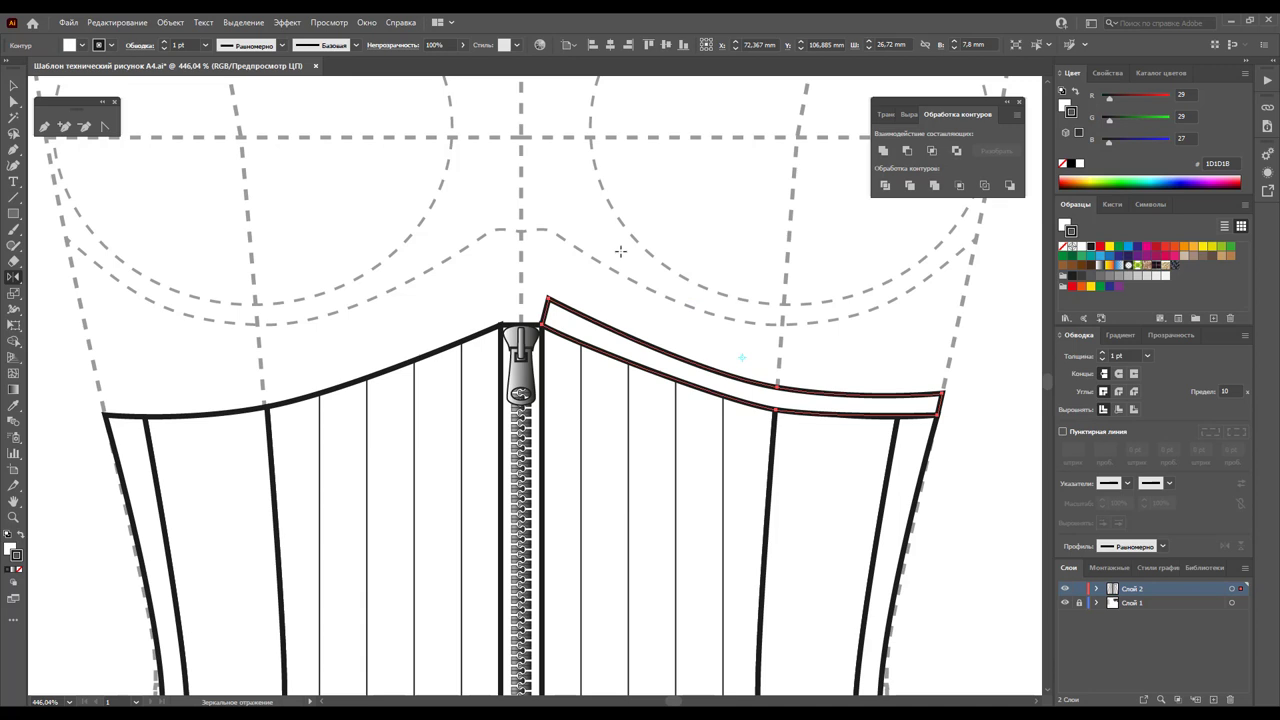
{"action": "left_click", "coordinate": [521, 282]}
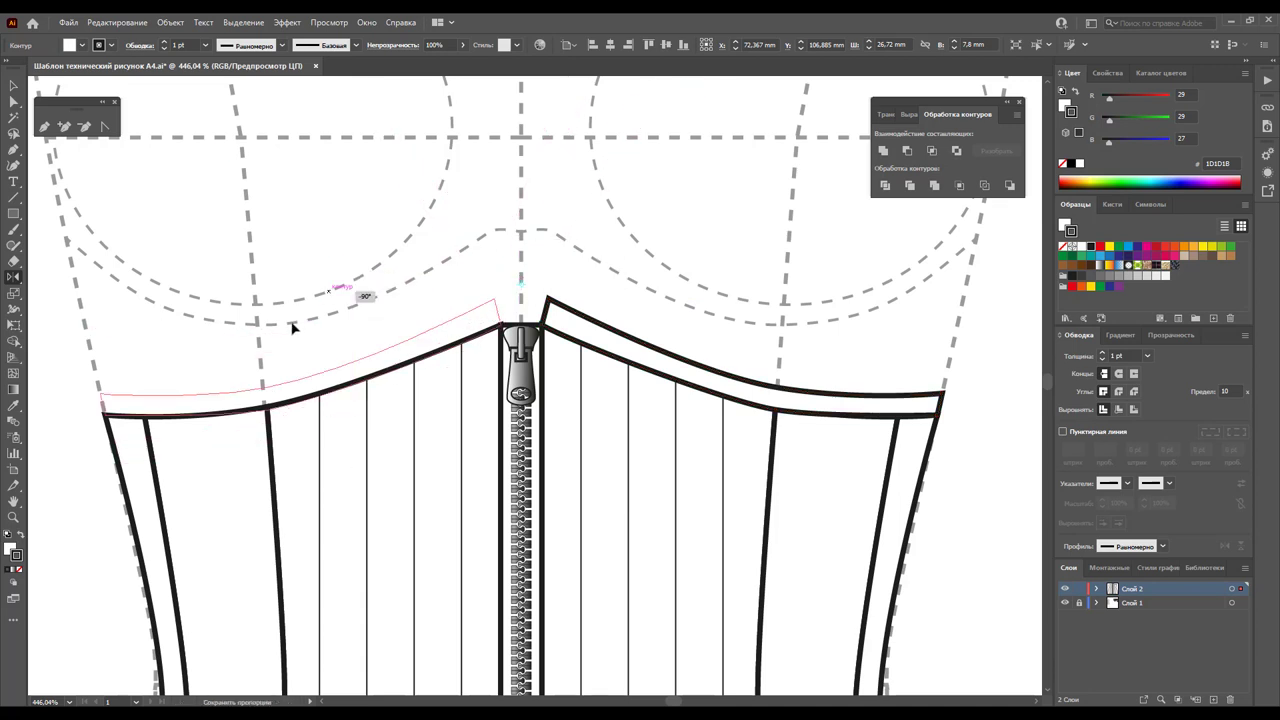
{"action": "left_click_drag", "start_coordinate": [508, 243], "coordinate": [294, 323]}
{"action": "left_click", "coordinate": [14, 86]}
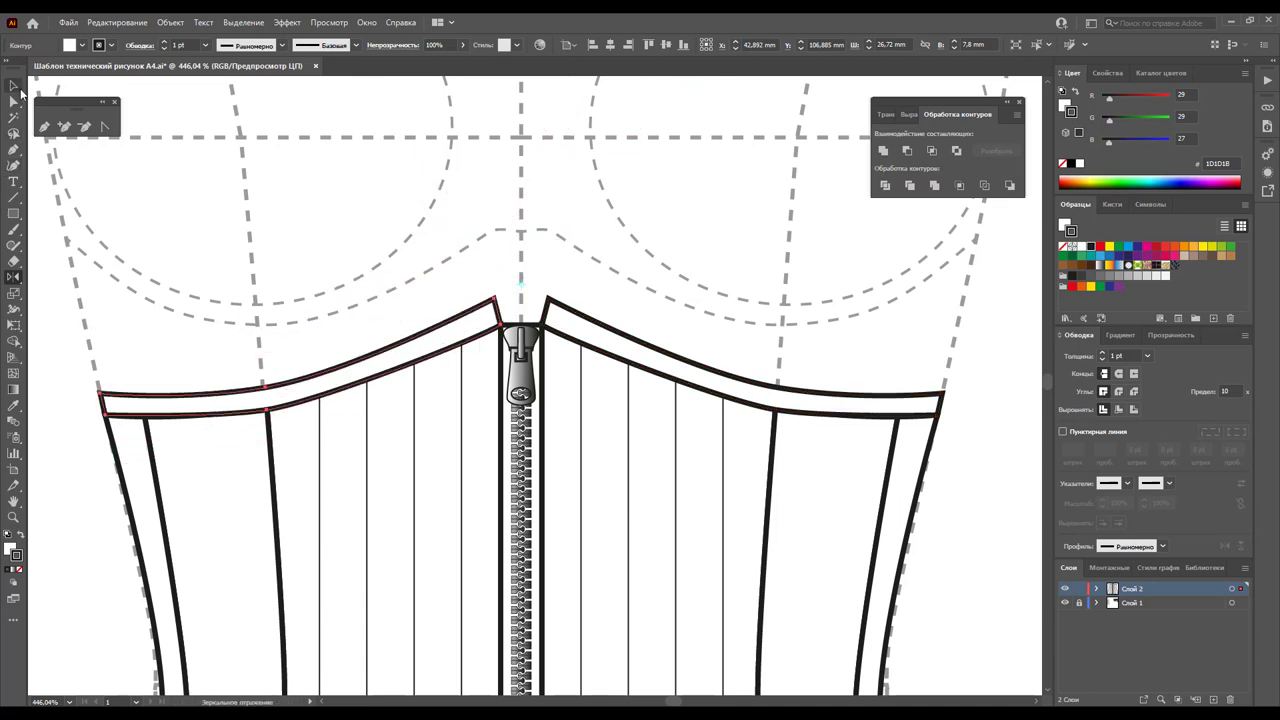
{"action": "left_click", "coordinate": [443, 165]}
{"action": "key", "text": "z"}
{"action": "left_click", "coordinate": [476, 515], "text": "alt"}
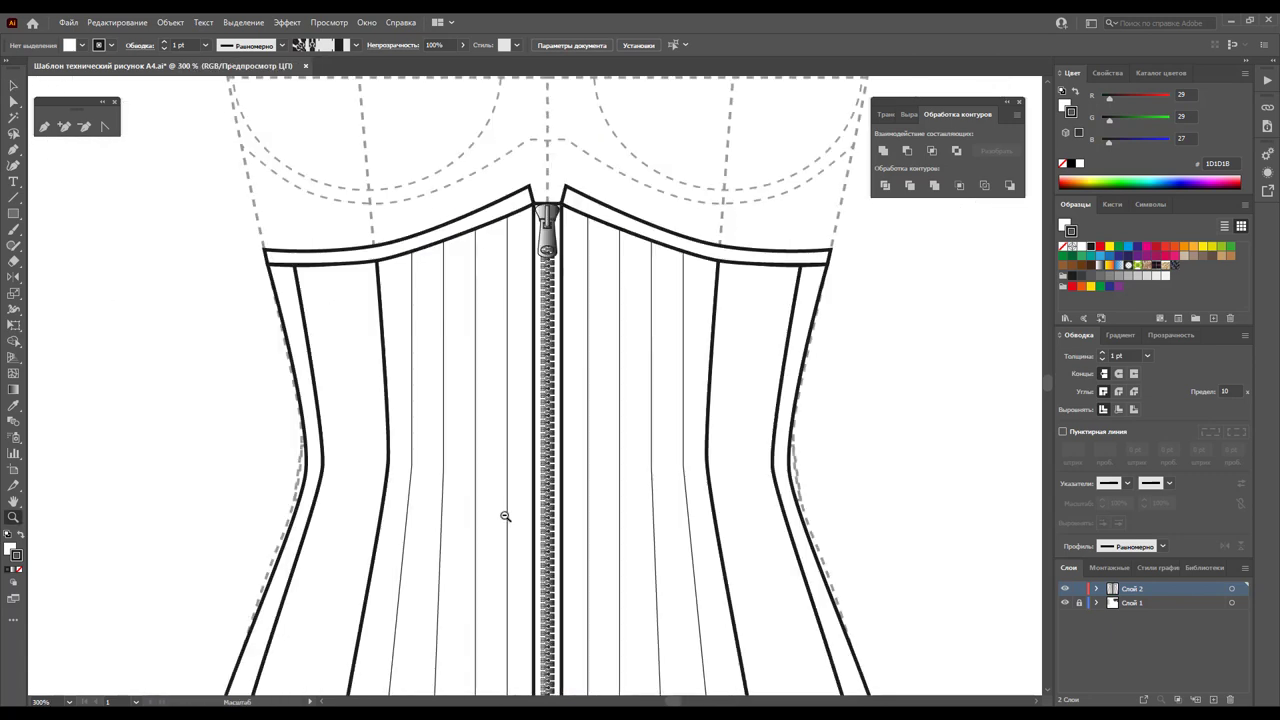
Draw the left bottom binding outline from the zipper's lower end to the left side seam
{"action": "left_click", "coordinate": [504, 511], "text": "alt"}
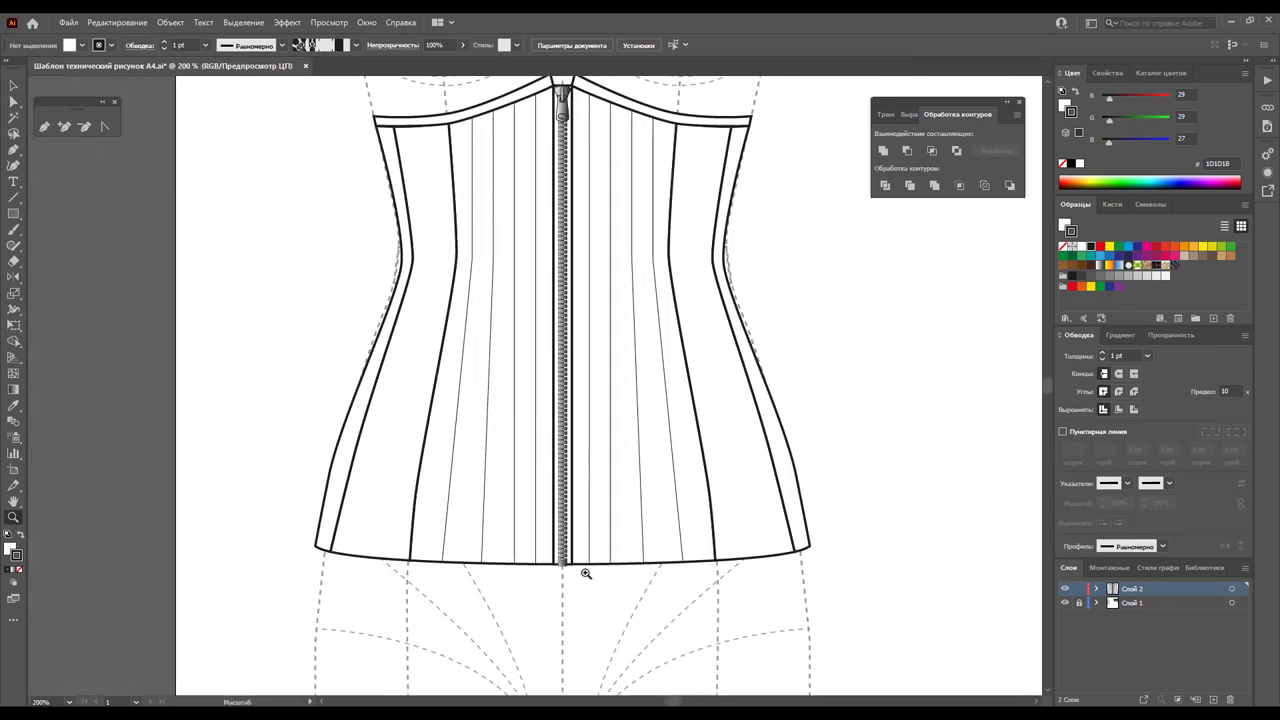
{"action": "left_click", "coordinate": [576, 572]}
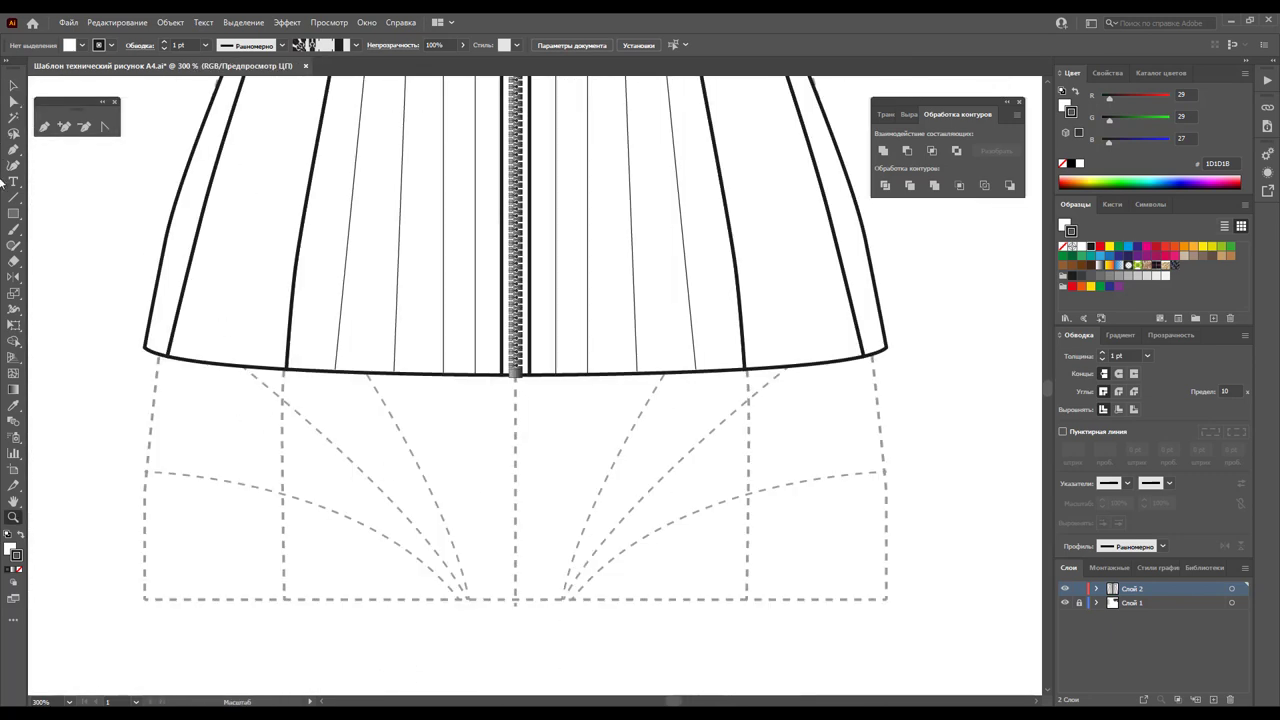
{"action": "left_click", "coordinate": [14, 149]}
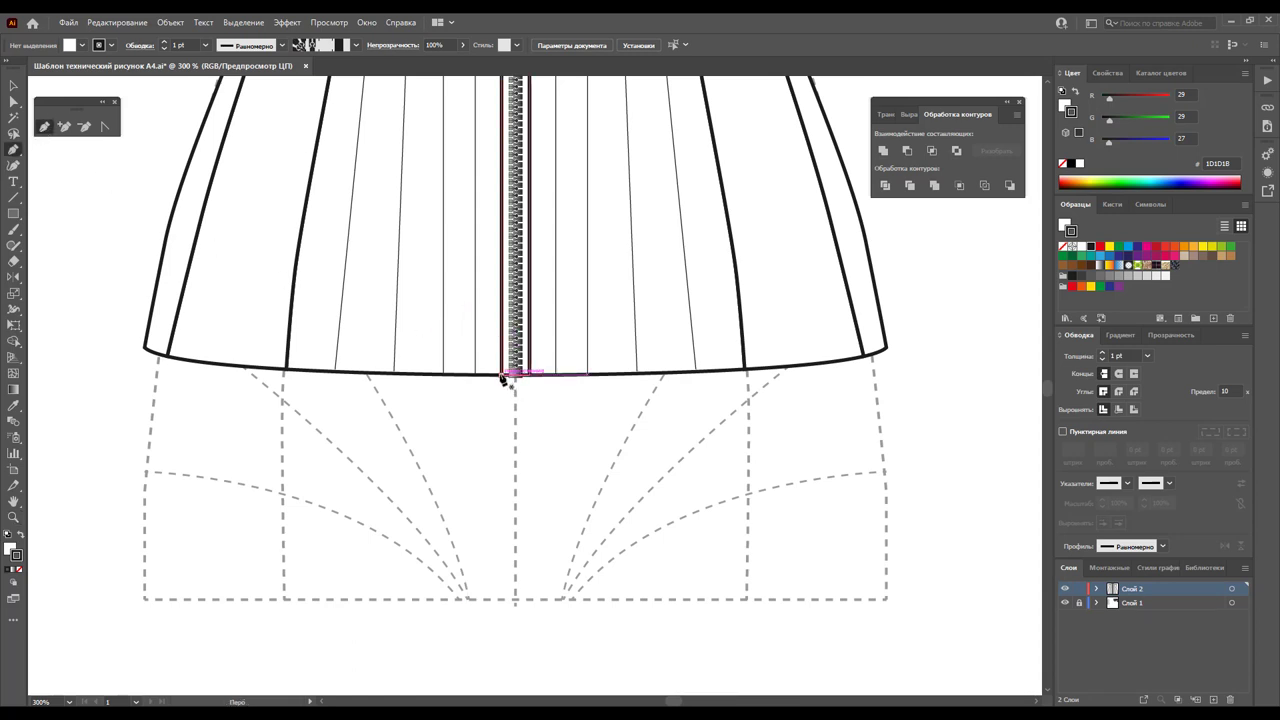
{"action": "left_click", "coordinate": [502, 377]}
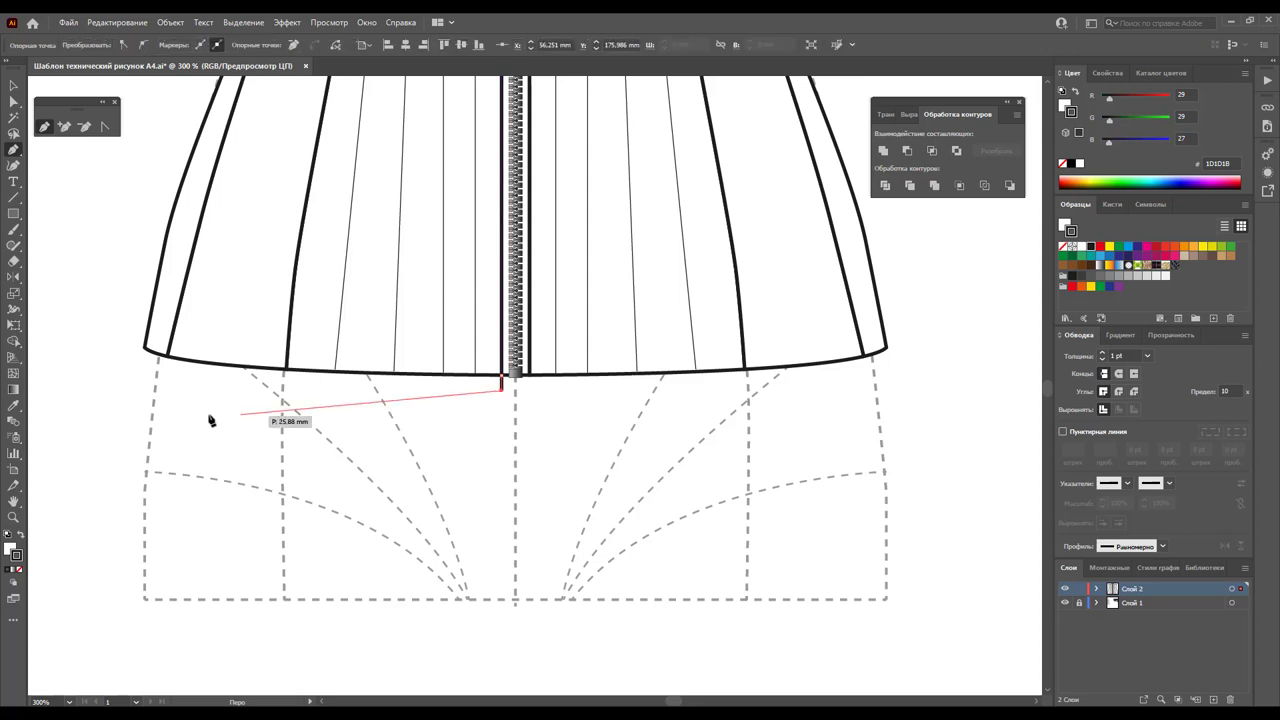
{"action": "left_click_drag", "start_coordinate": [282, 389], "coordinate": [268, 388]}
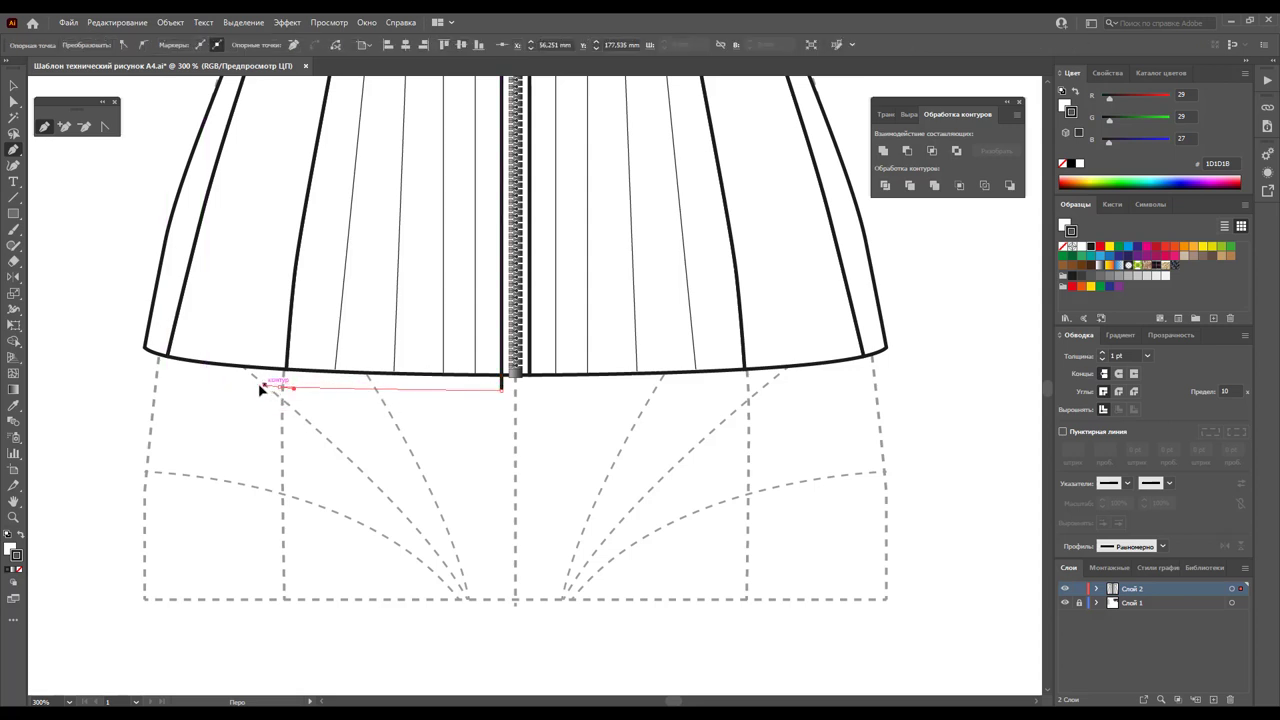
{"action": "left_click", "coordinate": [146, 362]}
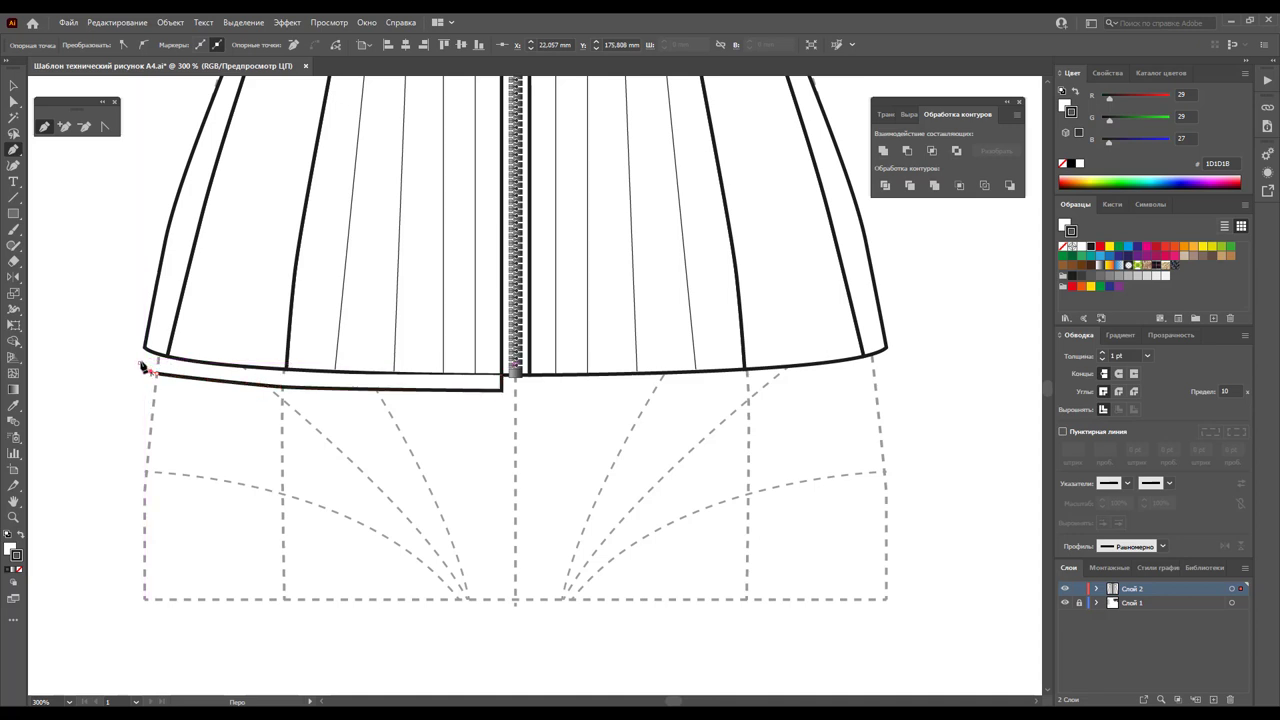
{"action": "key", "text": "Escape"}
Draw the hem's top edge path from the left corner to the zipper corner
{"action": "left_click", "coordinate": [143, 350]}
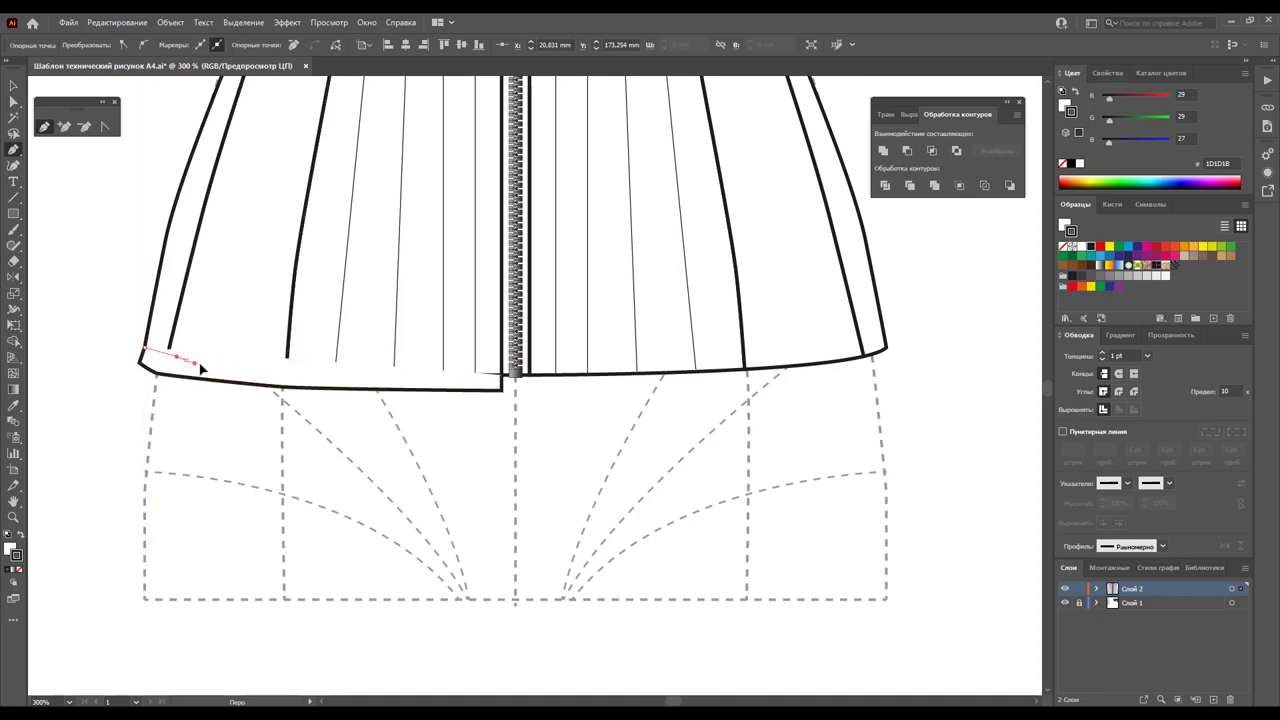
{"action": "left_click", "coordinate": [286, 366]}
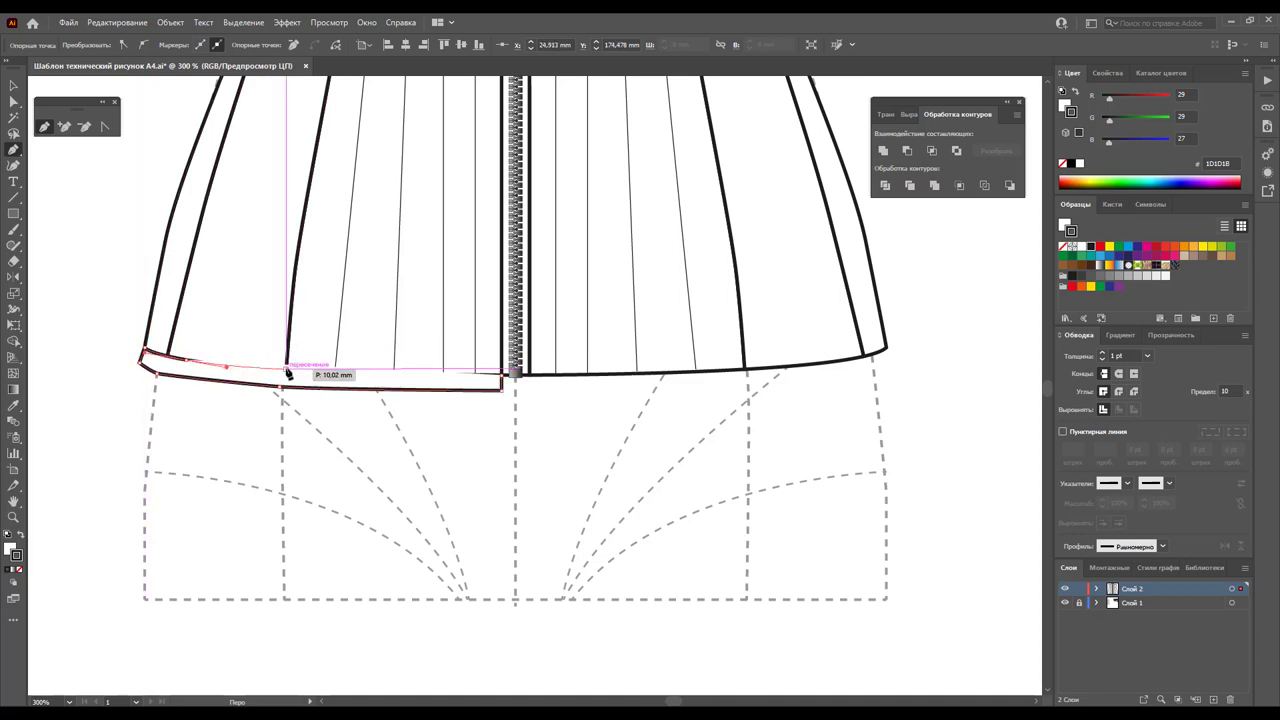
{"action": "left_click", "coordinate": [504, 372]}
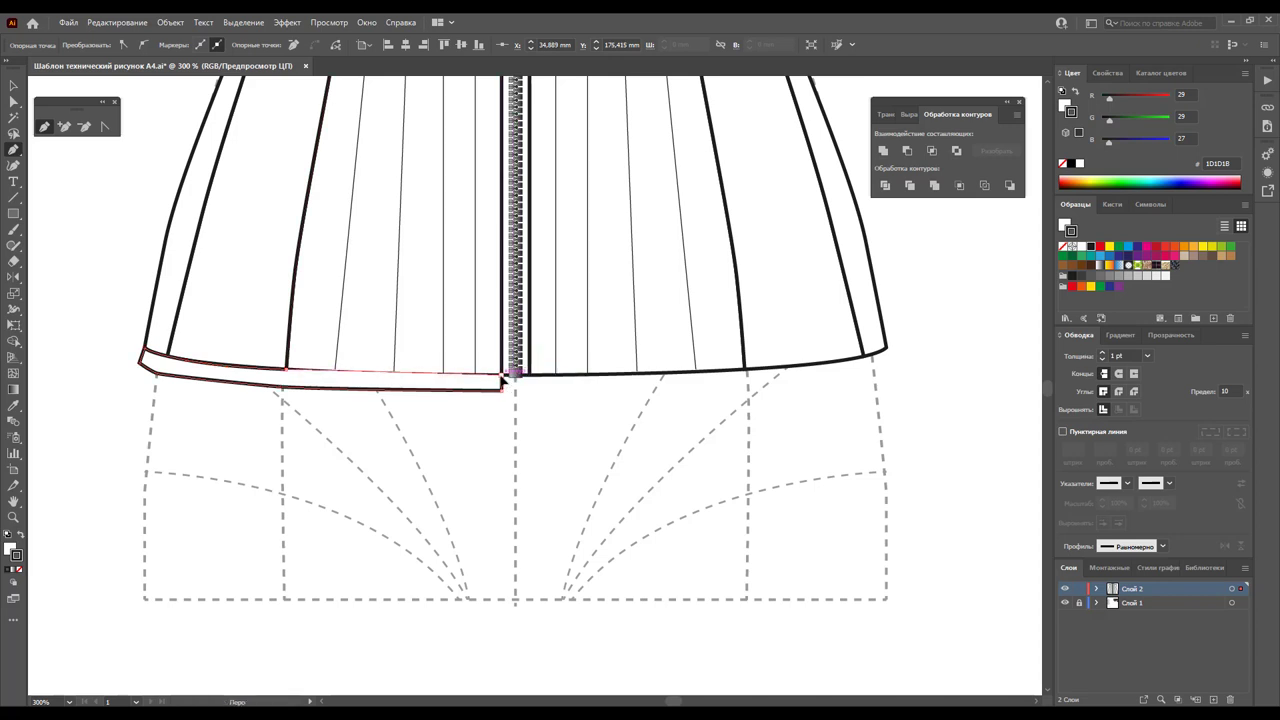
{"action": "key", "text": "Escape"}
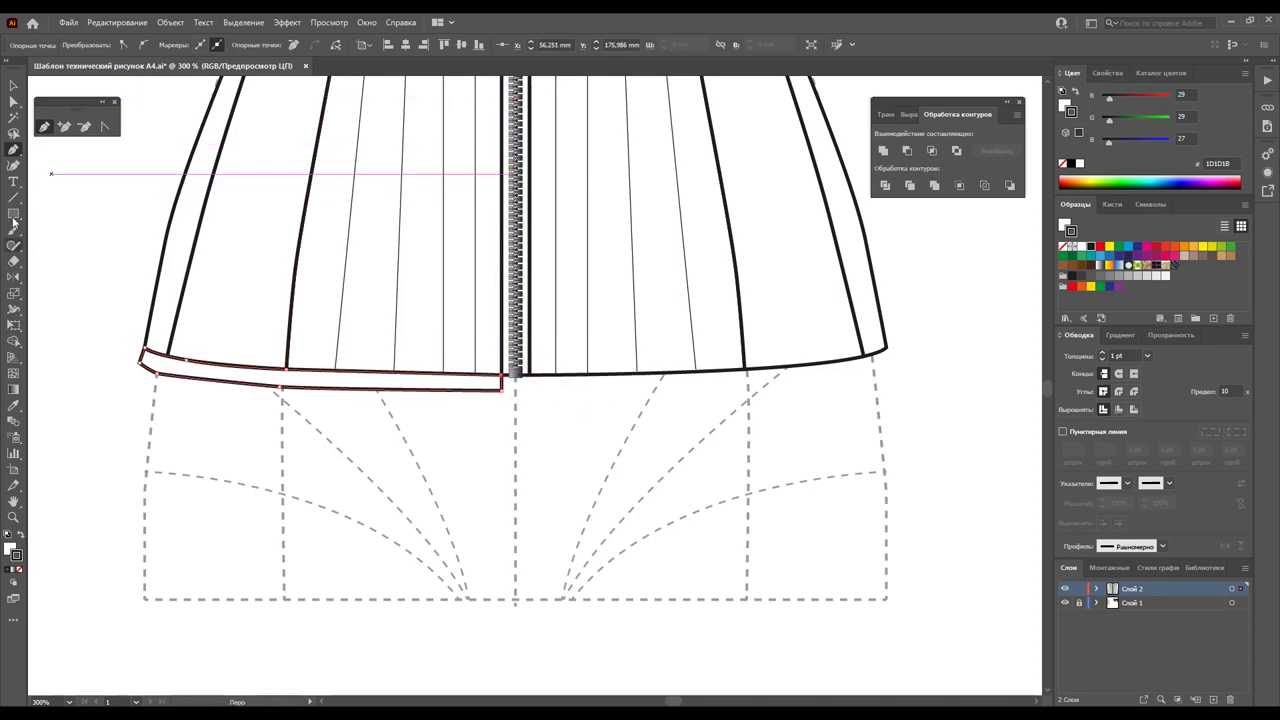
Smooth the left end of the bottom binding with the Smooth tool
{"action": "left_click", "coordinate": [13, 86]}
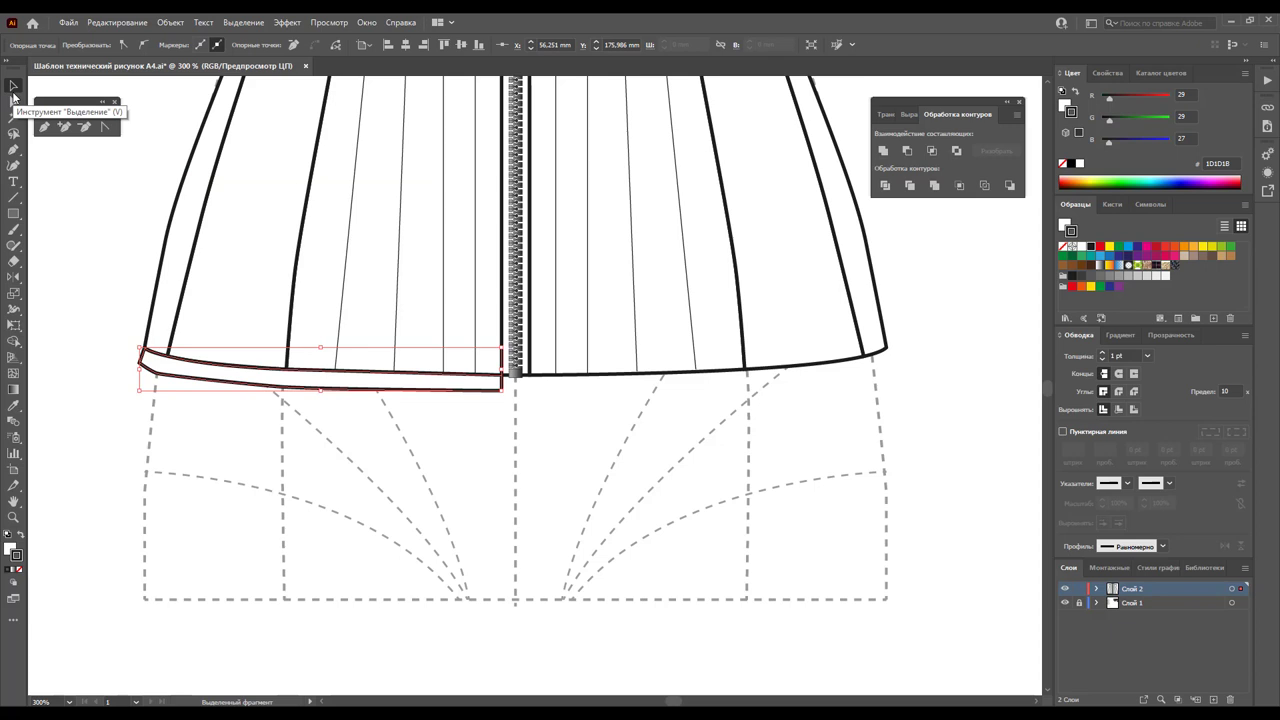
{"action": "left_click", "coordinate": [175, 378]}
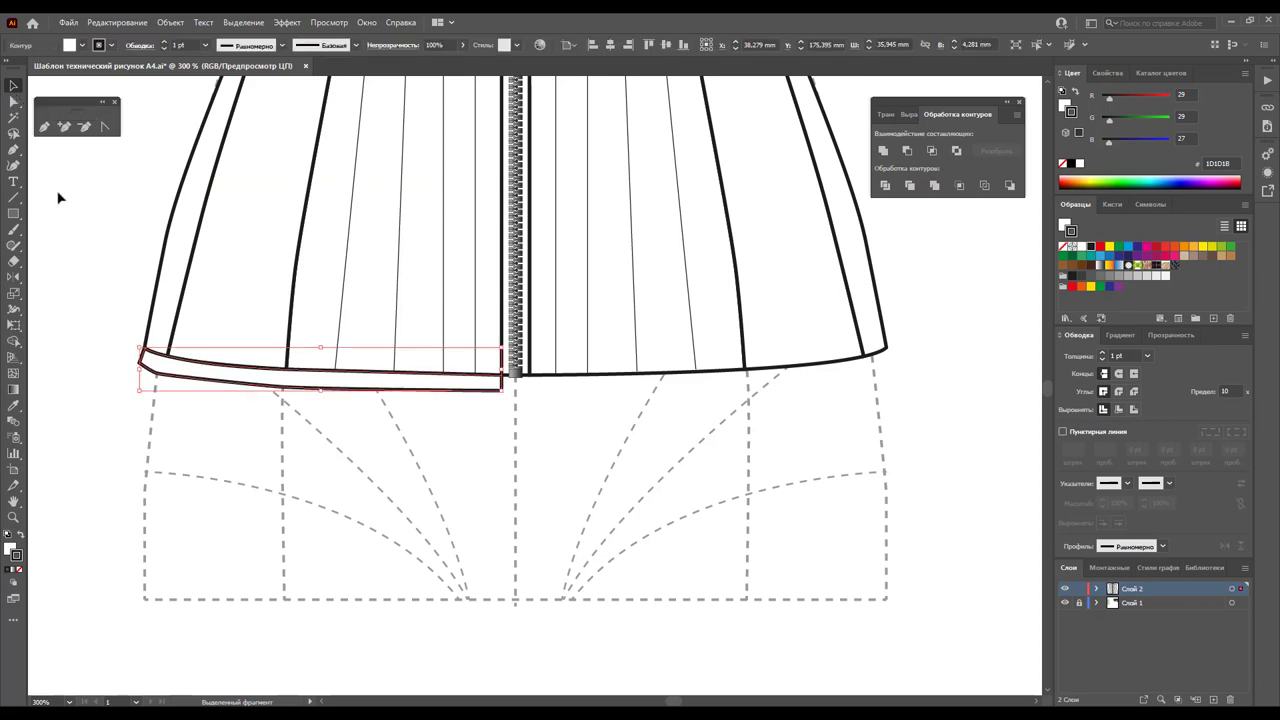
{"action": "left_click", "coordinate": [13, 166]}
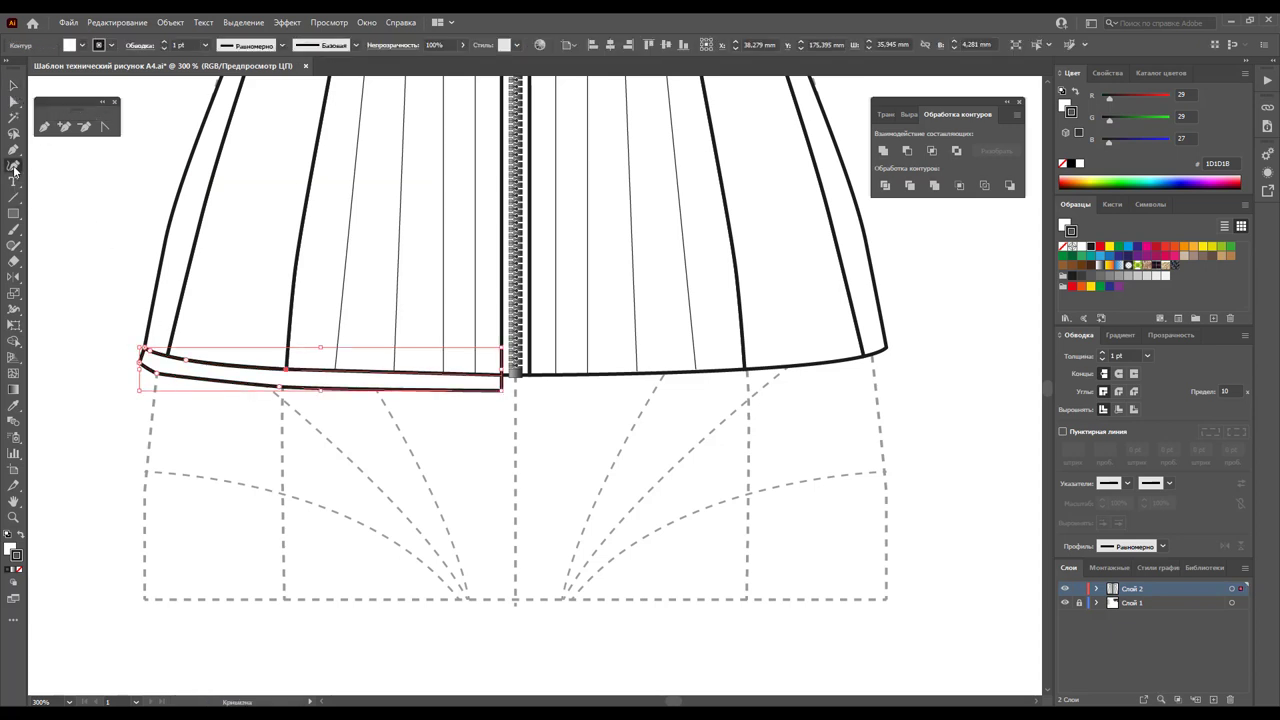
{"action": "left_click", "coordinate": [14, 231]}
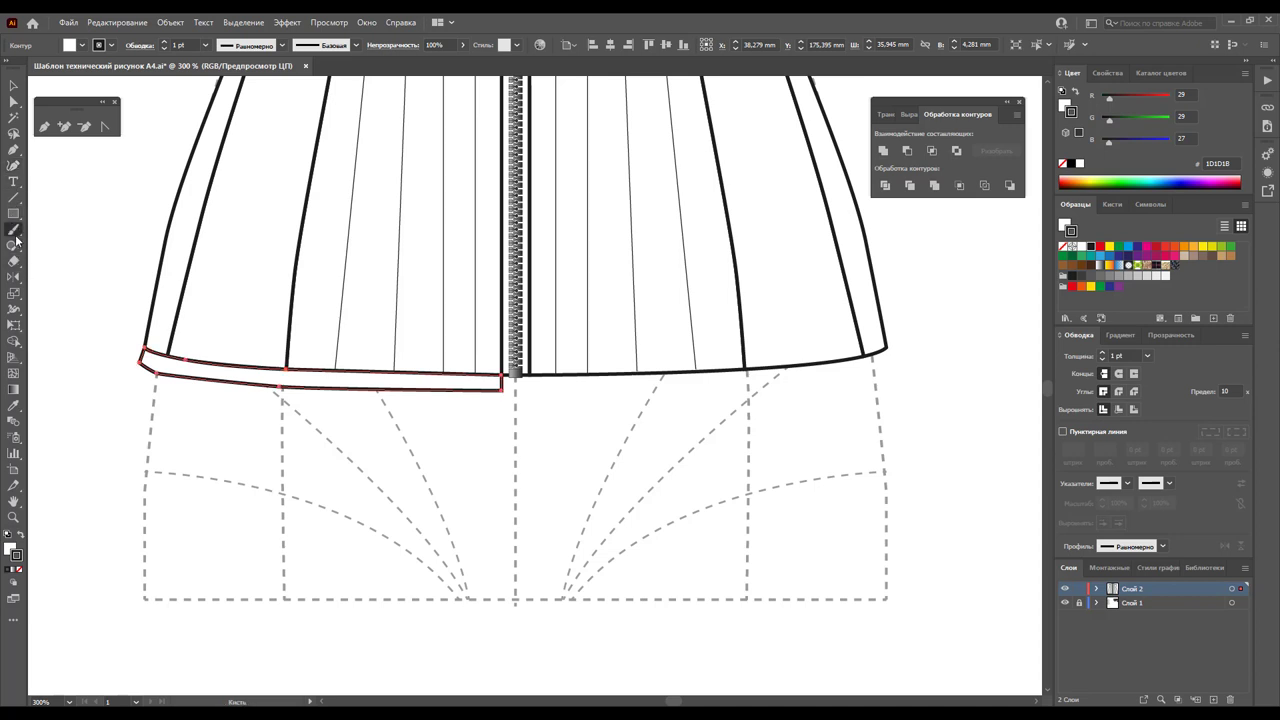
{"action": "left_click", "coordinate": [13, 245]}
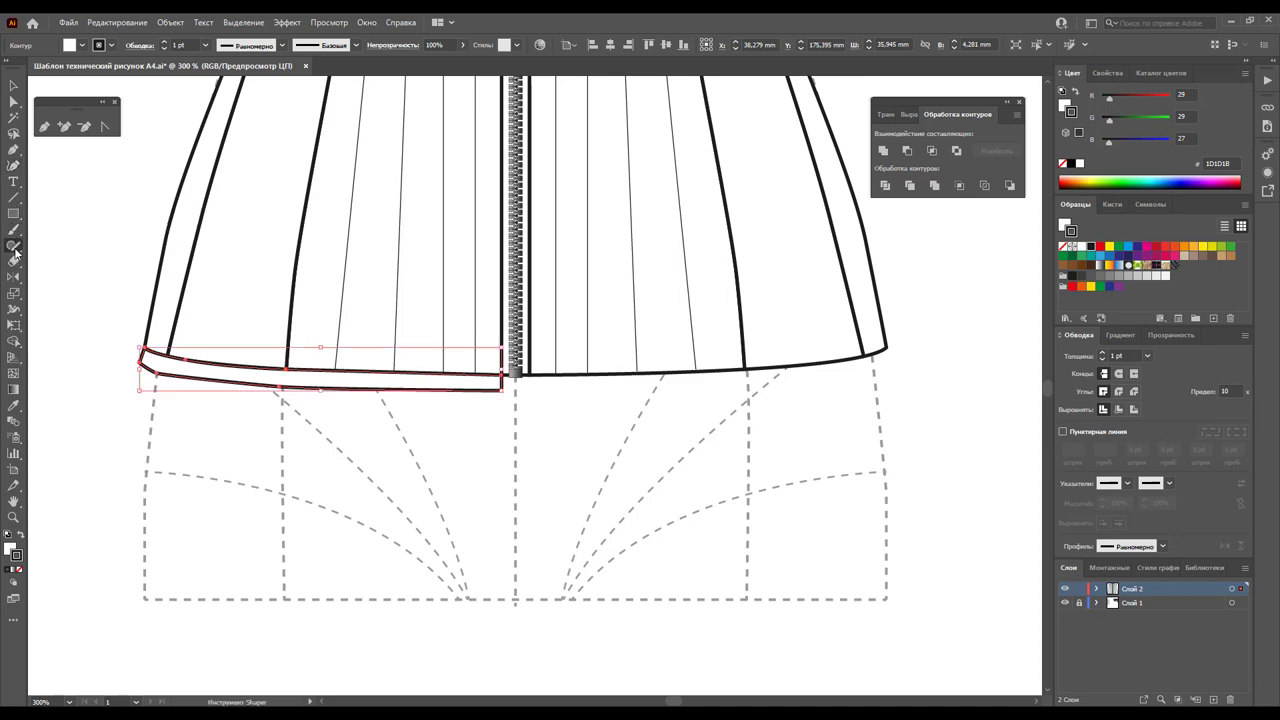
{"action": "left_click", "coordinate": [70, 278]}
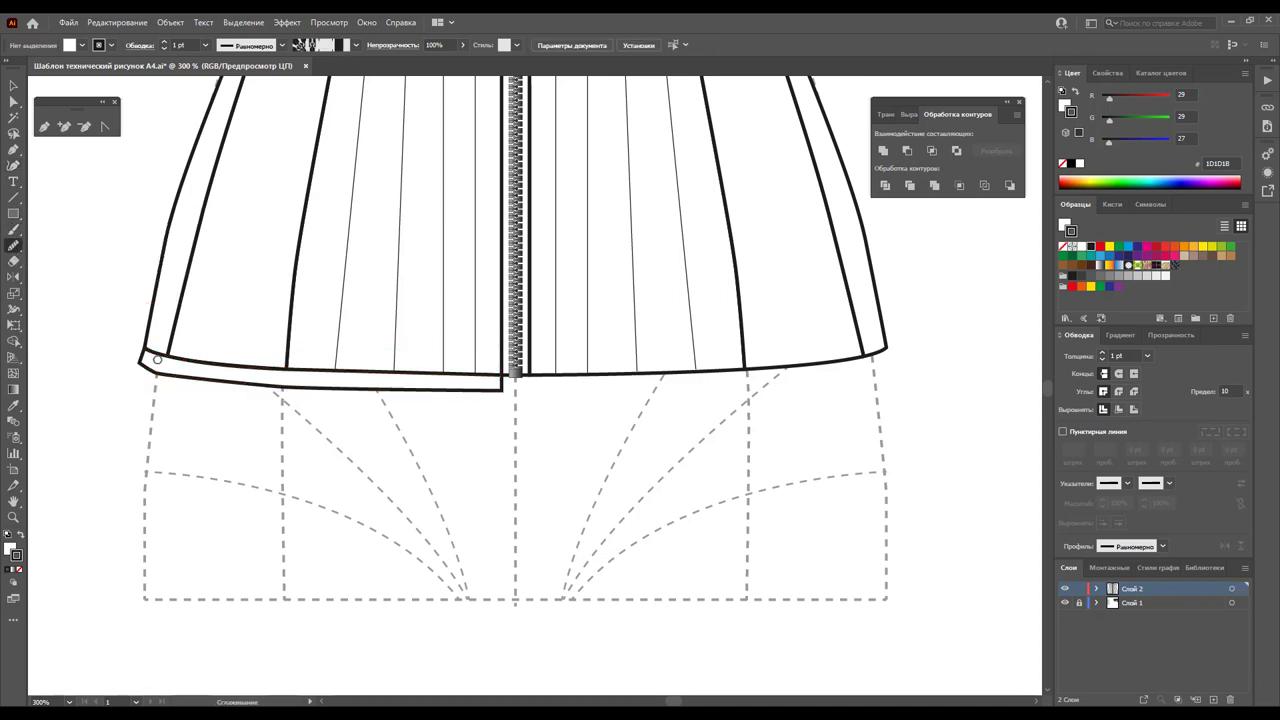
{"action": "left_click", "coordinate": [13, 88]}
{"action": "left_click", "coordinate": [170, 380]}
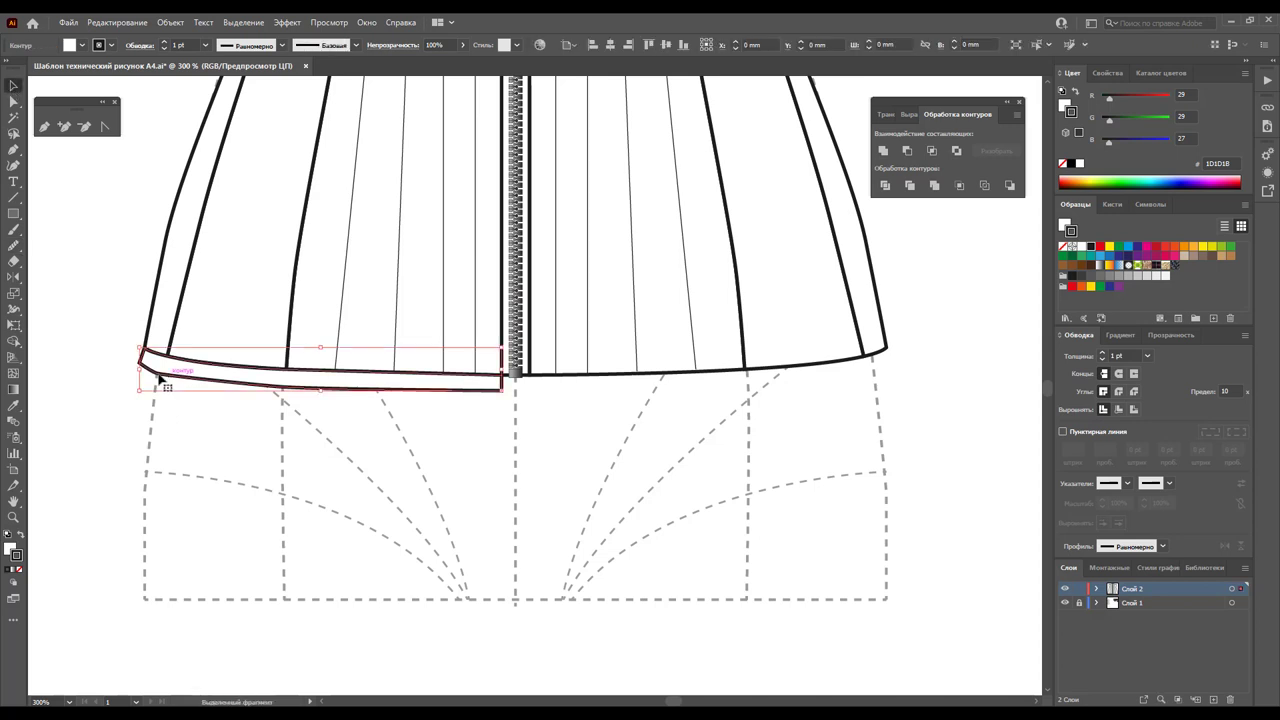
{"action": "left_click", "coordinate": [13, 245]}
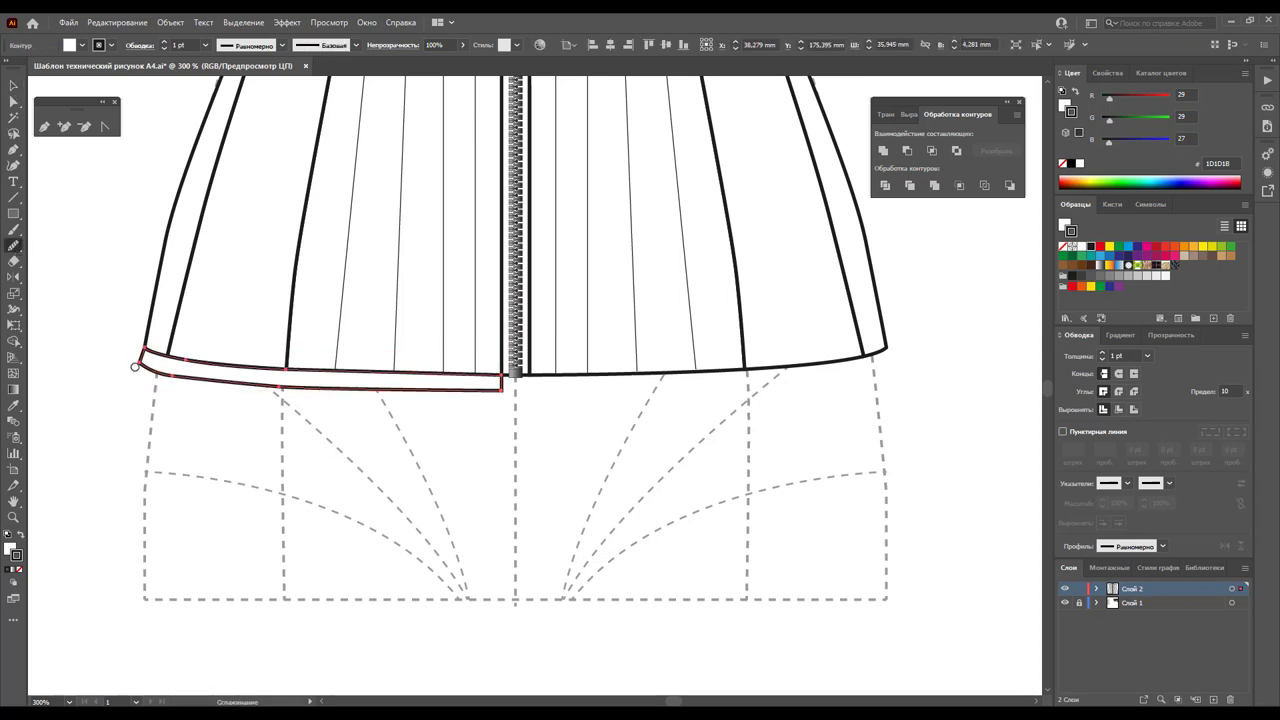
{"action": "left_click_drag", "start_coordinate": [145, 368], "coordinate": [334, 393]}
Mirror a copy of the left bottom binding across centre front onto the right half
{"action": "left_click", "coordinate": [13, 85]}
{"action": "left_click", "coordinate": [66, 208]}
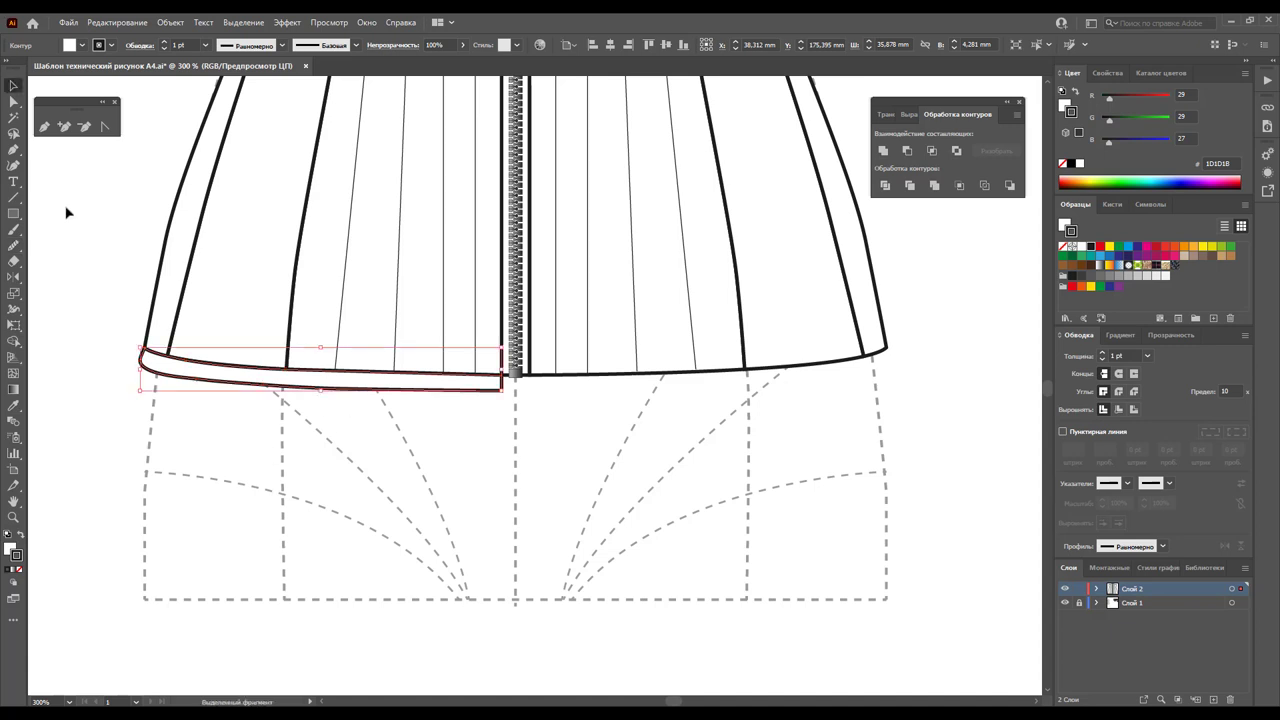
{"action": "left_click", "coordinate": [253, 390]}
{"action": "left_click", "coordinate": [13, 278]}
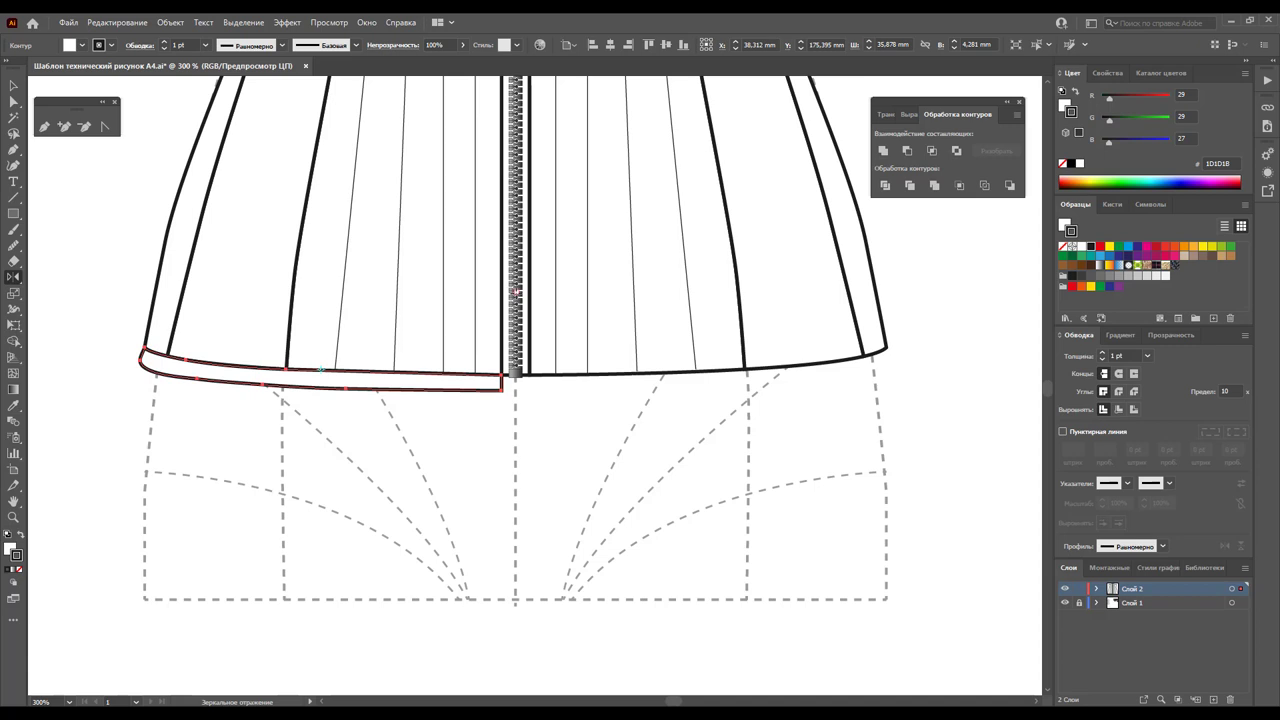
{"action": "left_click_drag", "start_coordinate": [343, 396], "coordinate": [797, 425]}
{"action": "left_click", "coordinate": [13, 80]}
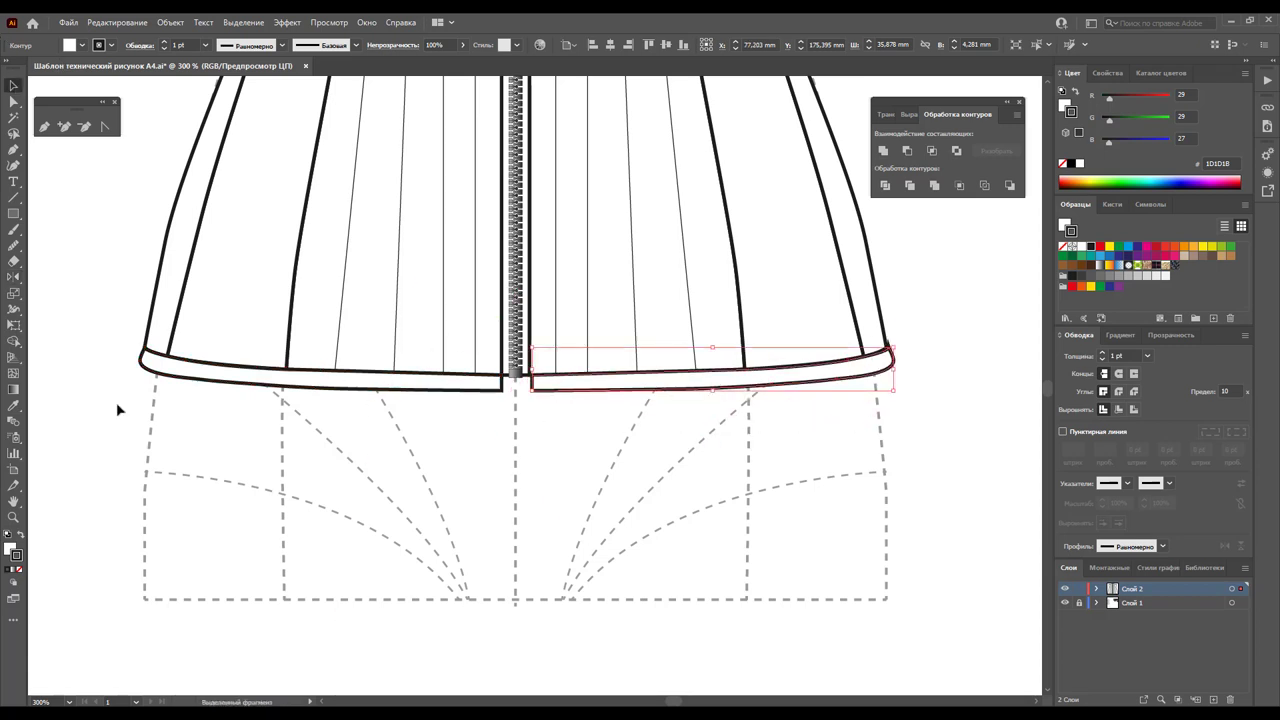
{"action": "left_click", "coordinate": [116, 402]}
Zoom out to 200% and scroll right until the full corset with both bindings shows
{"action": "key", "text": "z"}
{"action": "left_click", "coordinate": [566, 240], "text": "alt"}
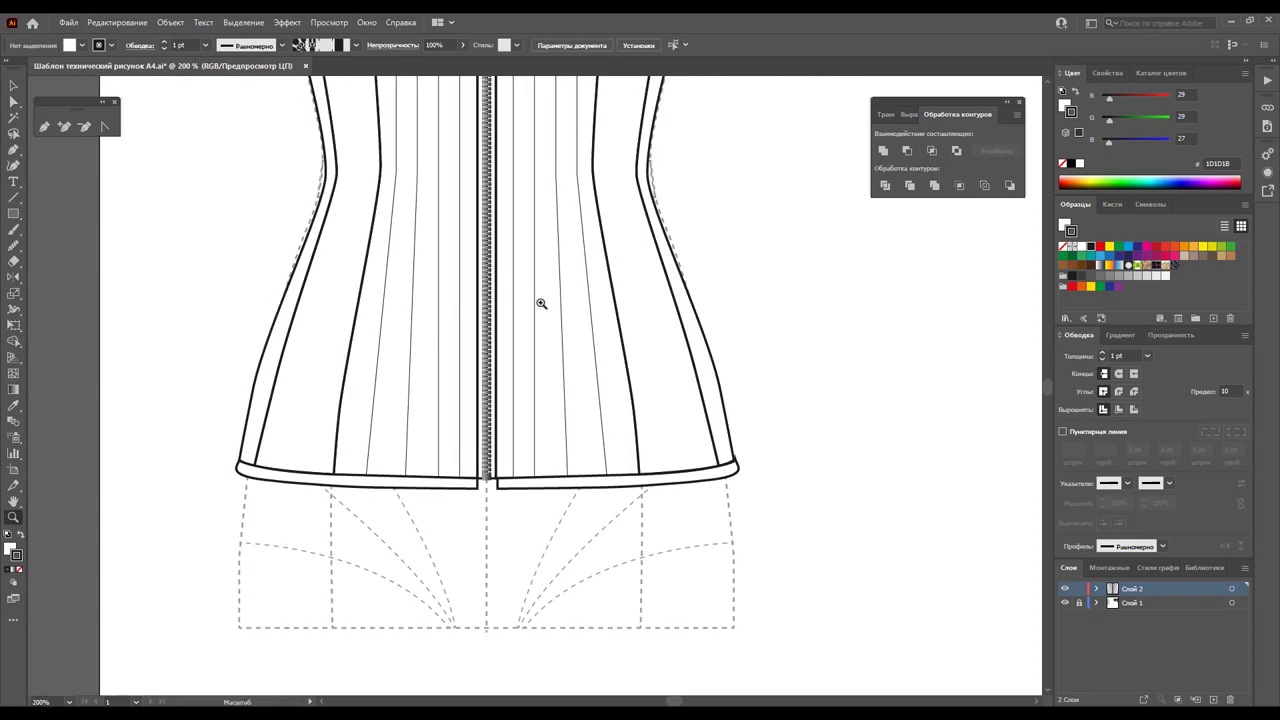
{"action": "scroll", "coordinate": [541, 303], "scroll_direction": "up", "scroll_amount": 3}
{"action": "scroll", "coordinate": [541, 303], "scroll_direction": "down", "scroll_amount": 1}
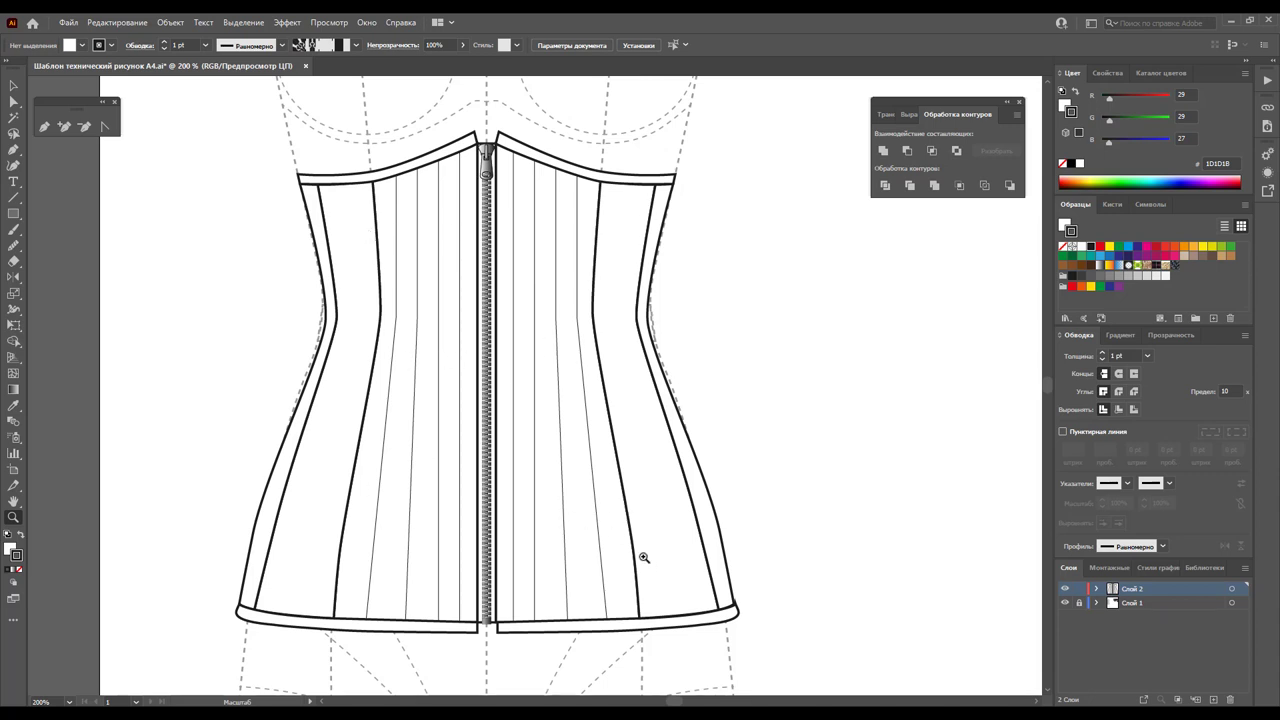
{"action": "scroll", "coordinate": [1037, 703], "scroll_direction": "right", "scroll_amount": 3}
{"action": "scroll", "coordinate": [1037, 703], "scroll_direction": "right", "scroll_amount": 2}
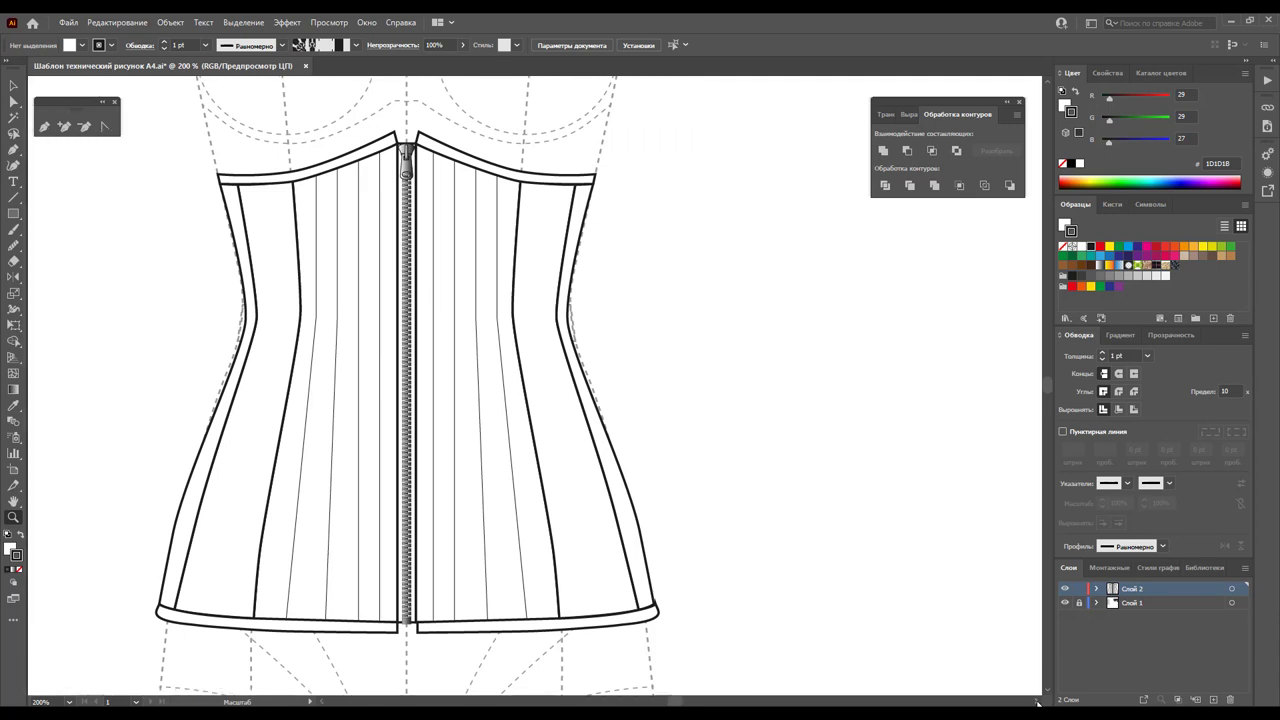
{"action": "scroll", "coordinate": [1037, 703], "scroll_direction": "right", "scroll_amount": 2}
{"action": "scroll", "coordinate": [1037, 703], "scroll_direction": "right", "scroll_amount": 2}
{"action": "scroll", "coordinate": [1037, 703], "scroll_direction": "right", "scroll_amount": 1}
{"action": "scroll", "coordinate": [1037, 703], "scroll_direction": "right", "scroll_amount": 1}
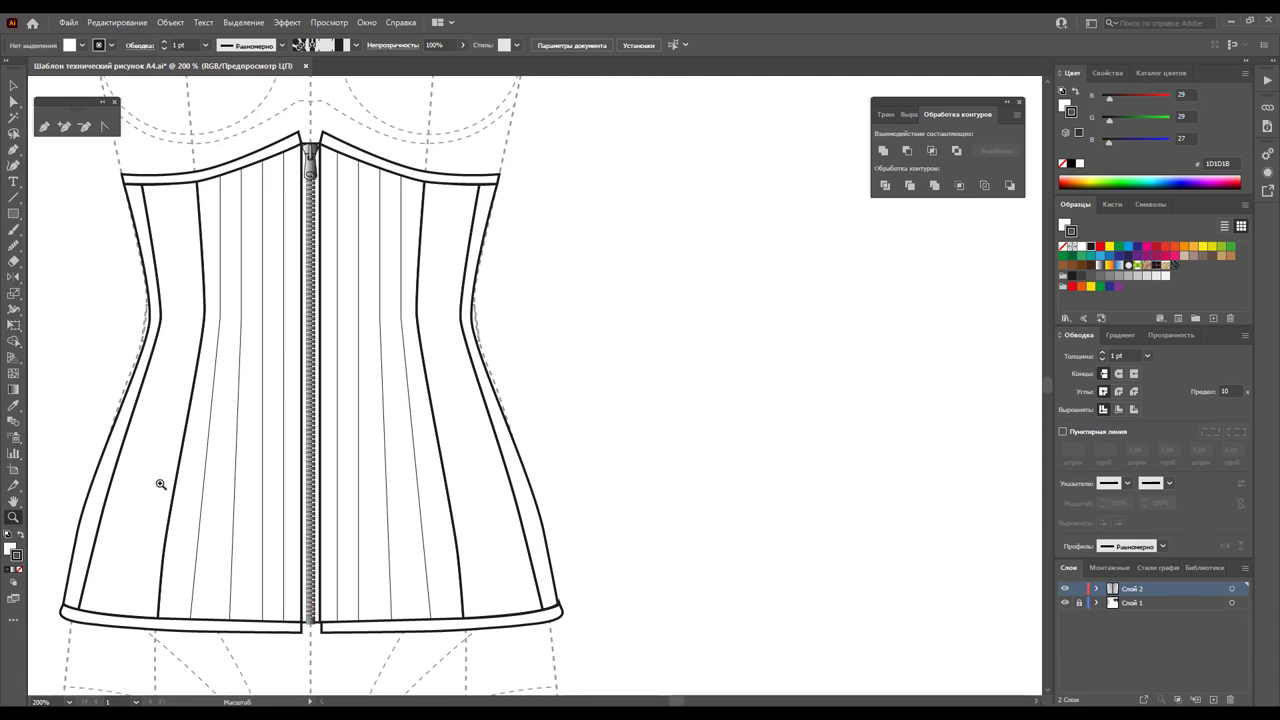
Draw a closed long strip with a pointed right tip beside the corset using the Pen tool
{"action": "left_click", "coordinate": [43, 128]}
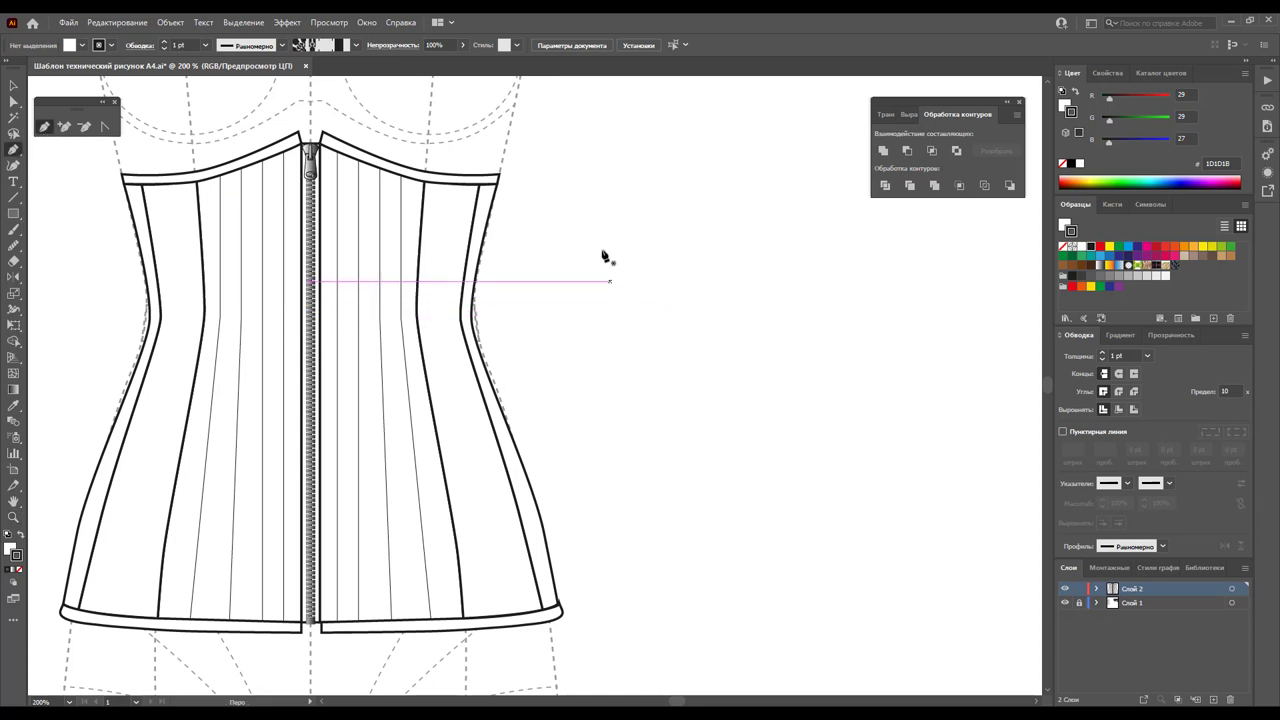
{"action": "left_click", "coordinate": [635, 245]}
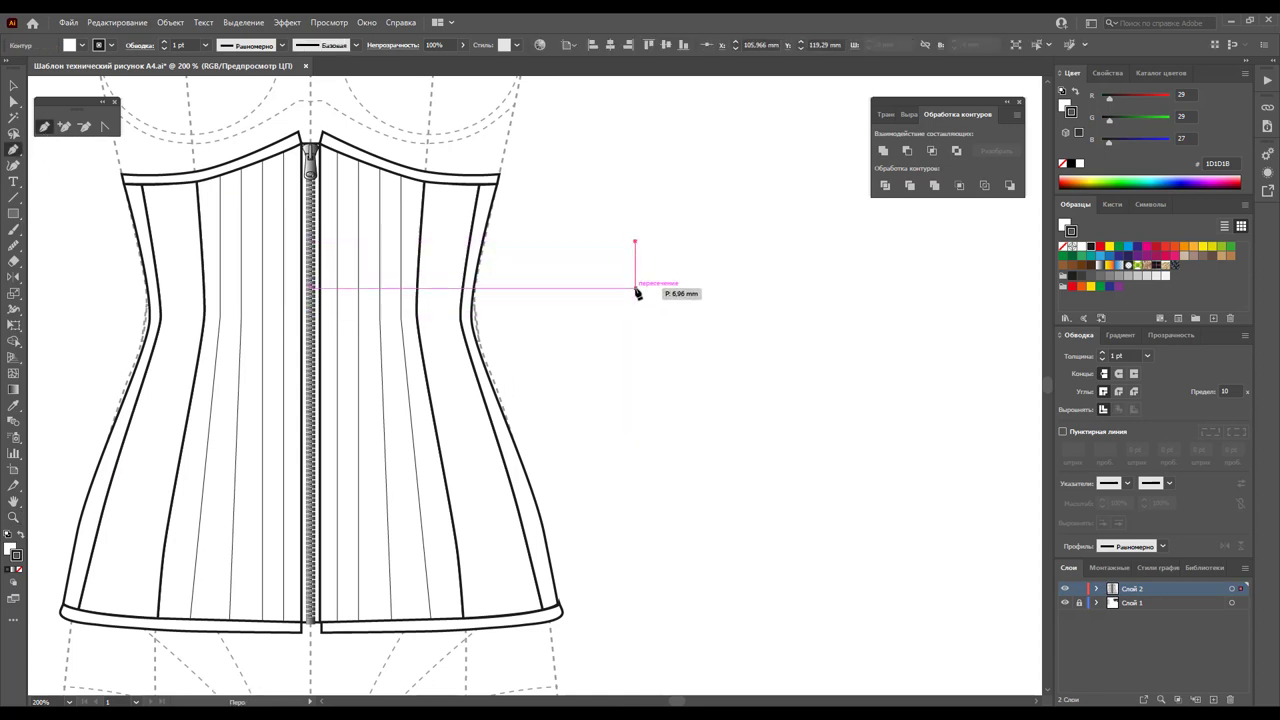
{"action": "left_click", "coordinate": [635, 288]}
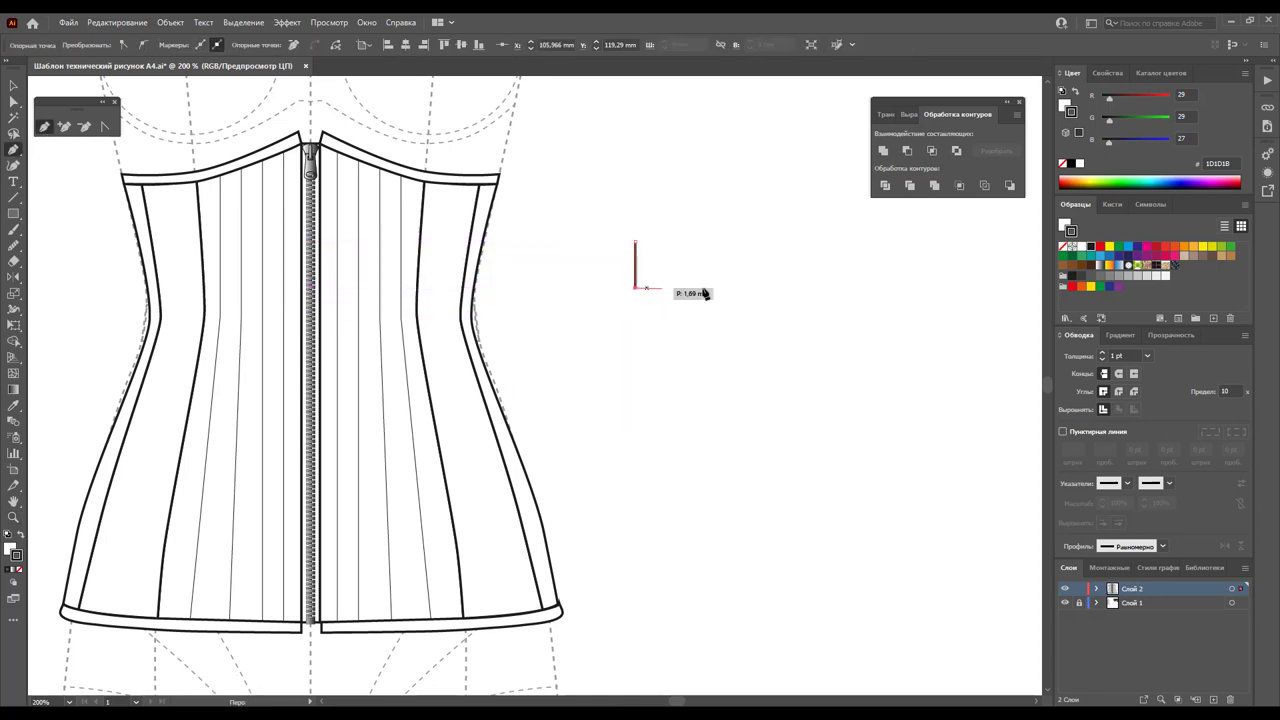
{"action": "left_click", "coordinate": [878, 291]}
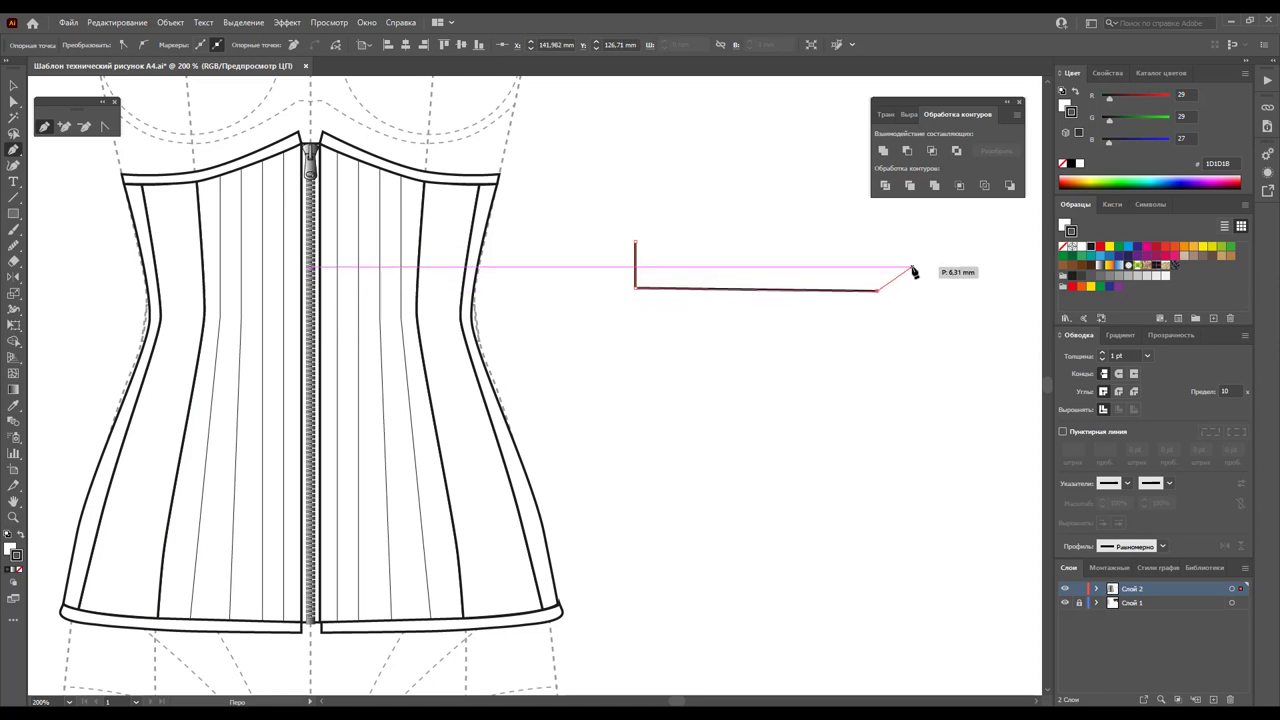
{"action": "key", "text": "ctrl+z"}
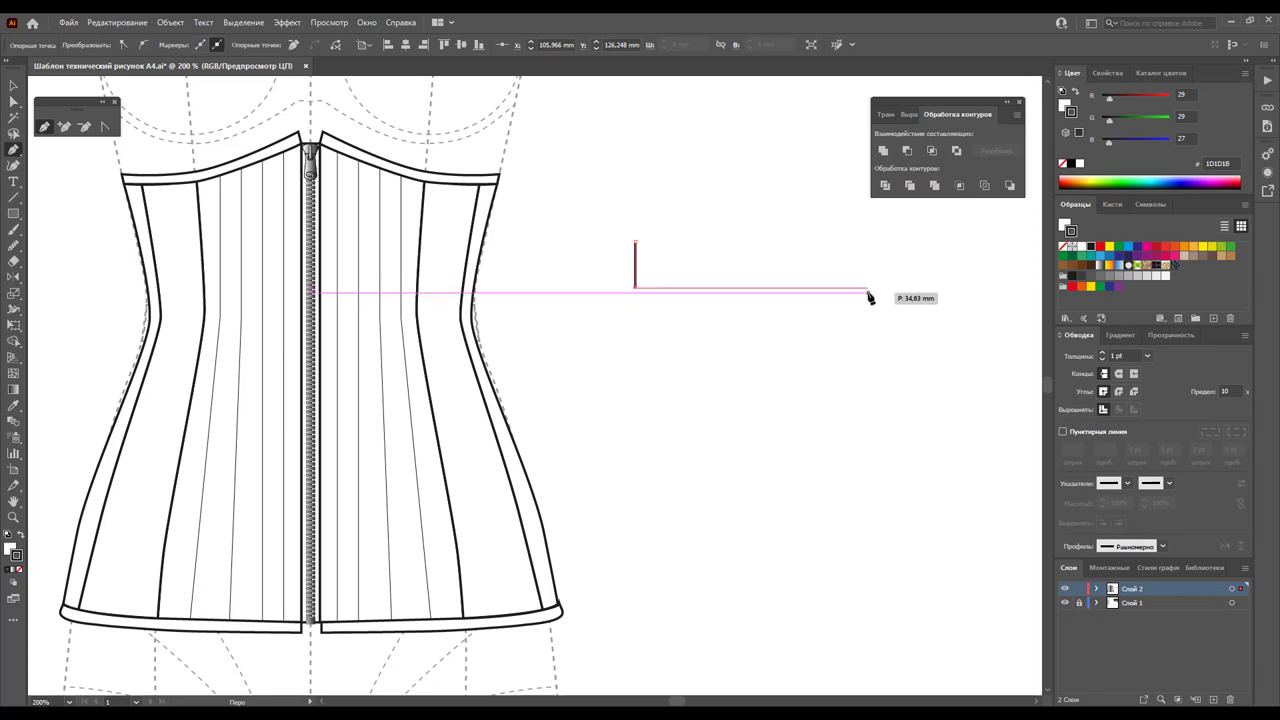
{"action": "left_click", "coordinate": [868, 289]}
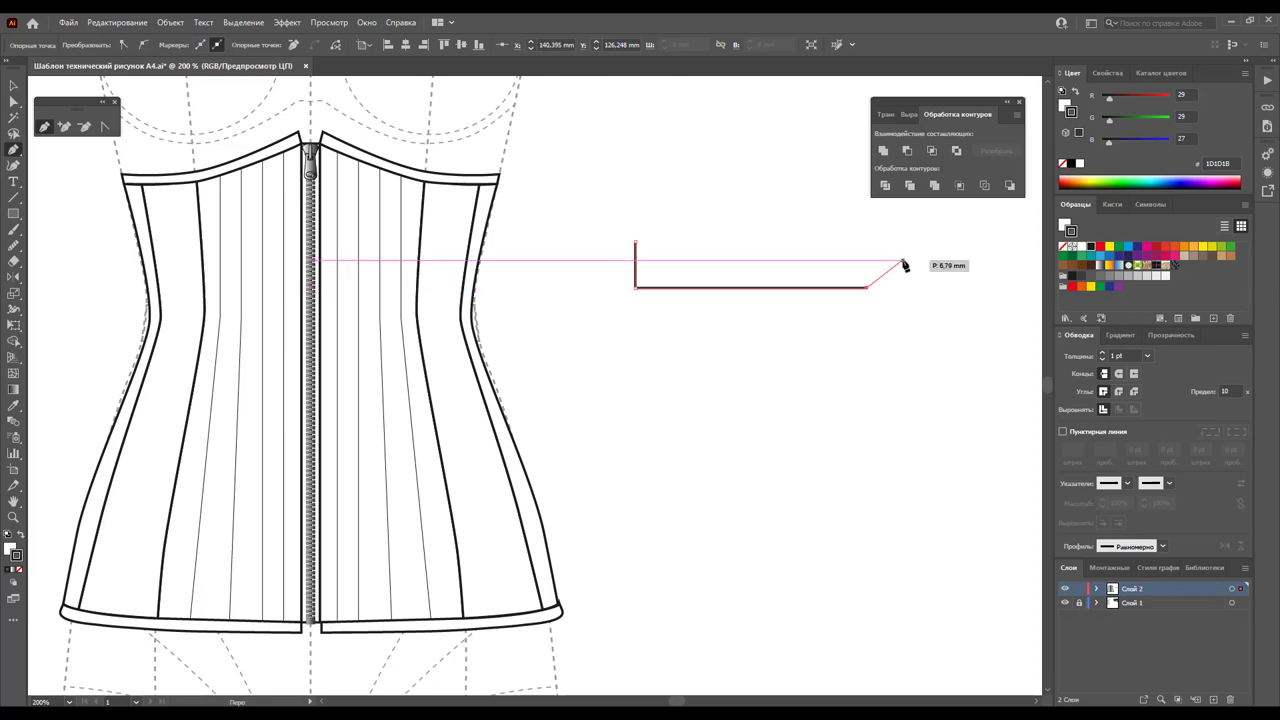
{"action": "left_click", "coordinate": [903, 263]}
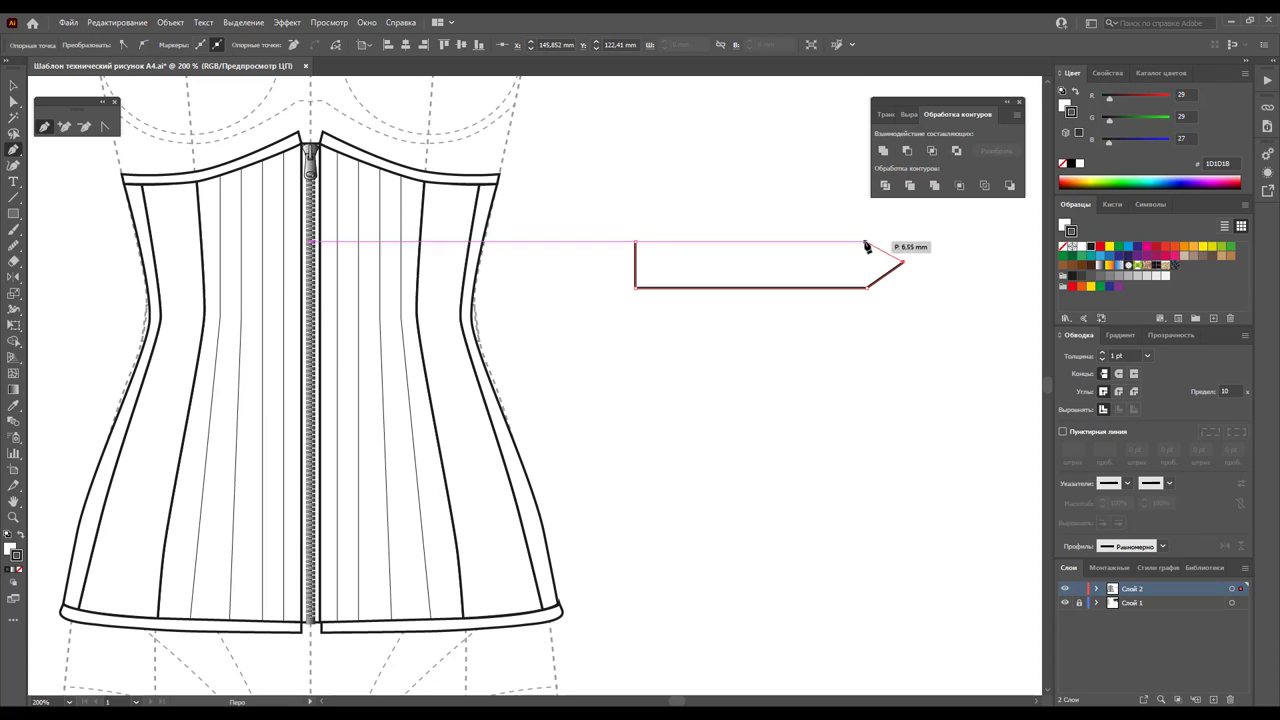
{"action": "left_click", "coordinate": [866, 241]}
{"action": "left_click", "coordinate": [636, 241]}
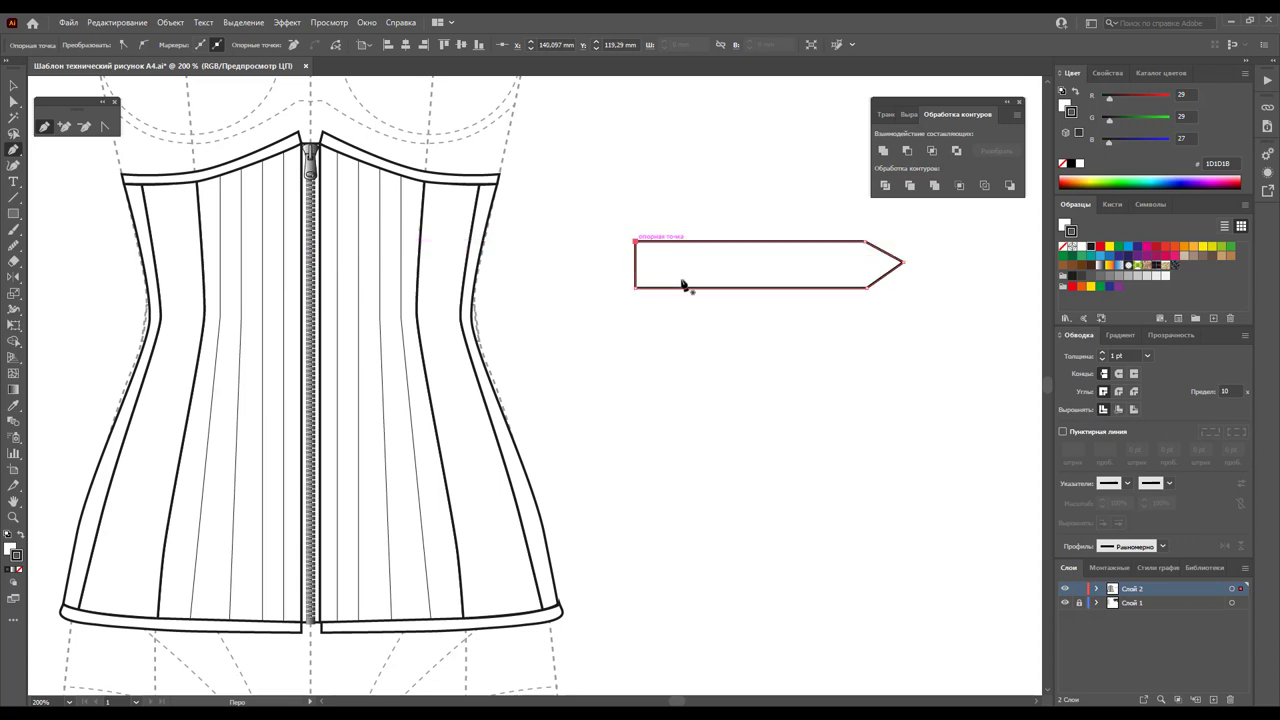
Make the strip slimmer in height and curve its left corner with the Anchor Point tool
{"action": "left_click", "coordinate": [14, 86]}
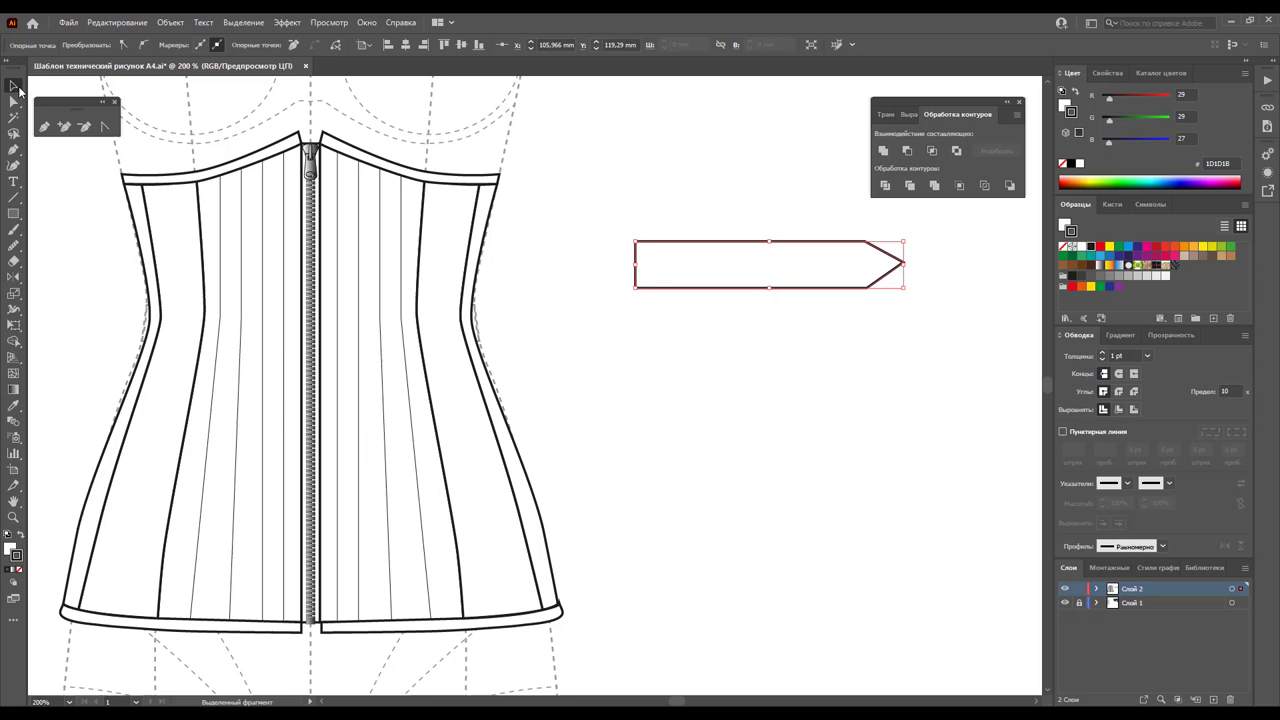
{"action": "left_click", "coordinate": [743, 447]}
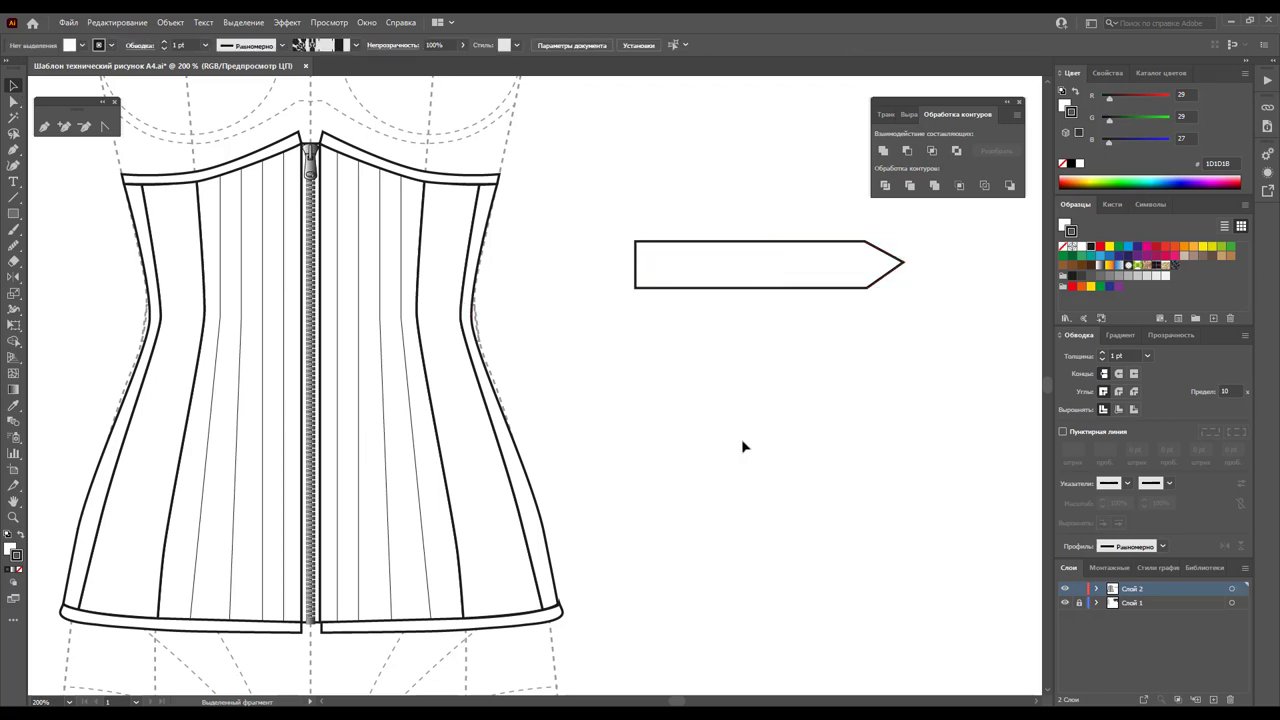
{"action": "left_click_drag", "start_coordinate": [916, 368], "coordinate": [576, 236]}
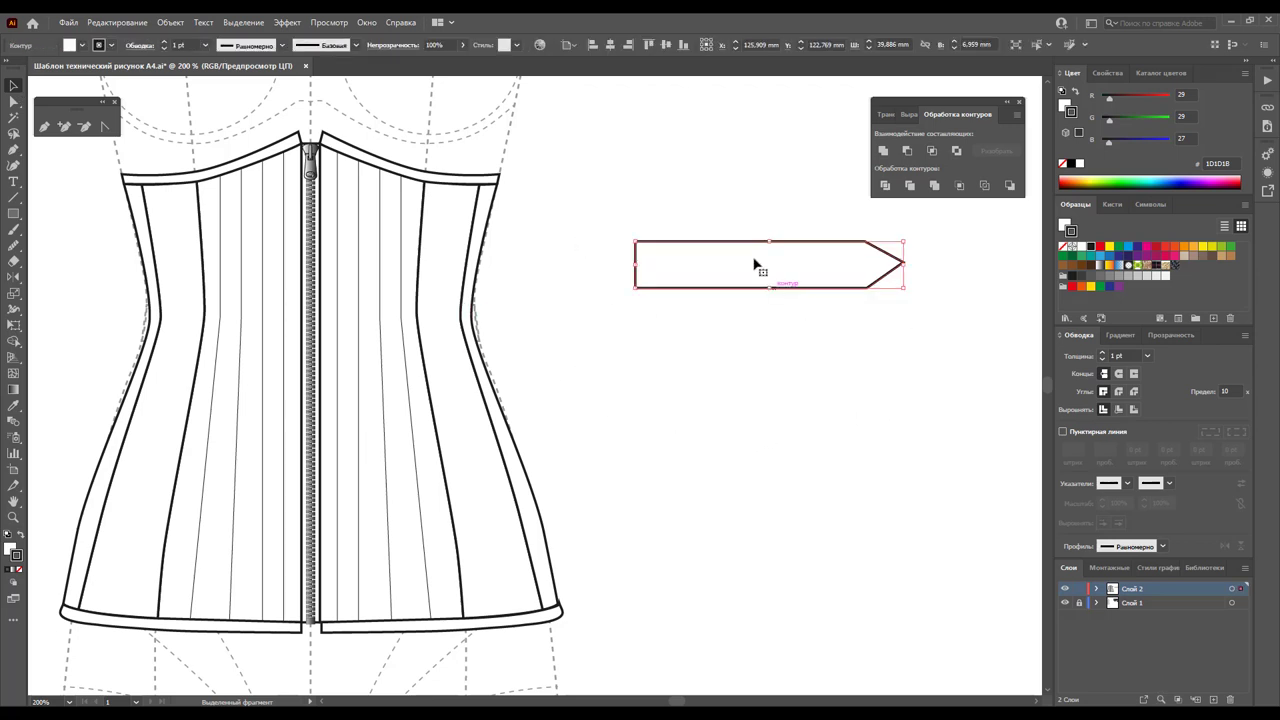
{"action": "left_click_drag", "start_coordinate": [769, 243], "coordinate": [769, 255]}
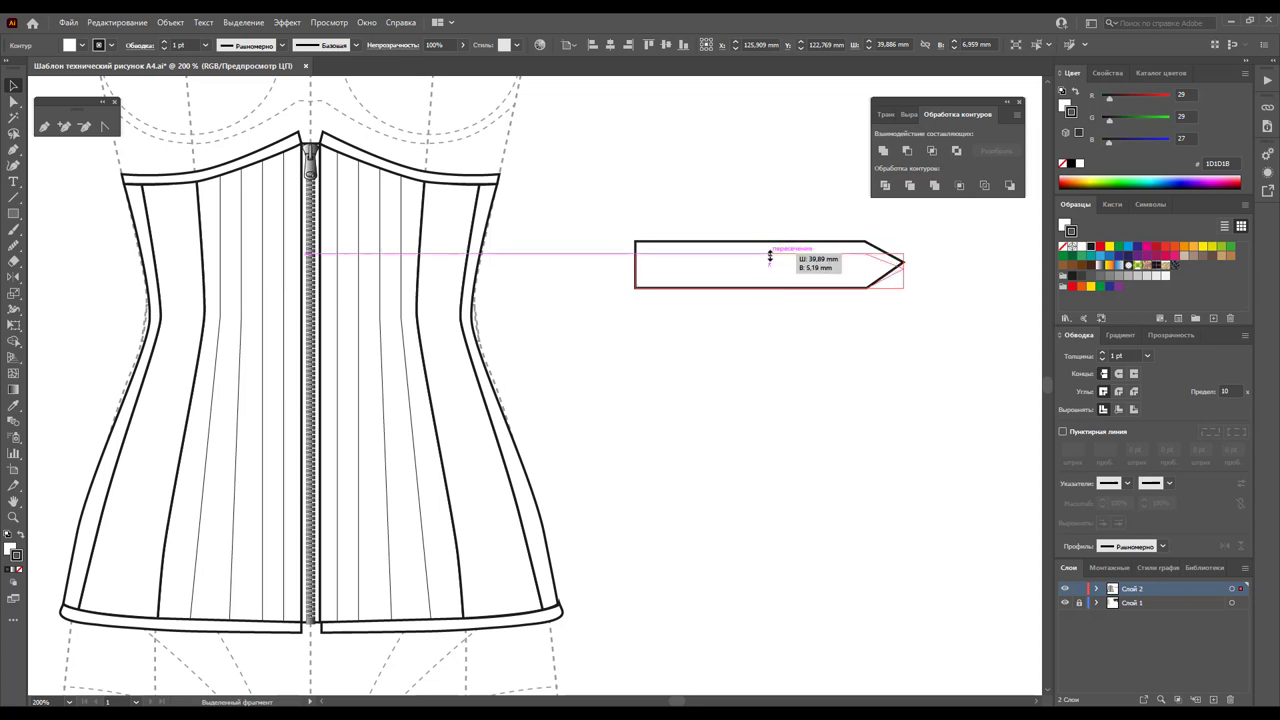
{"action": "left_click", "coordinate": [781, 365]}
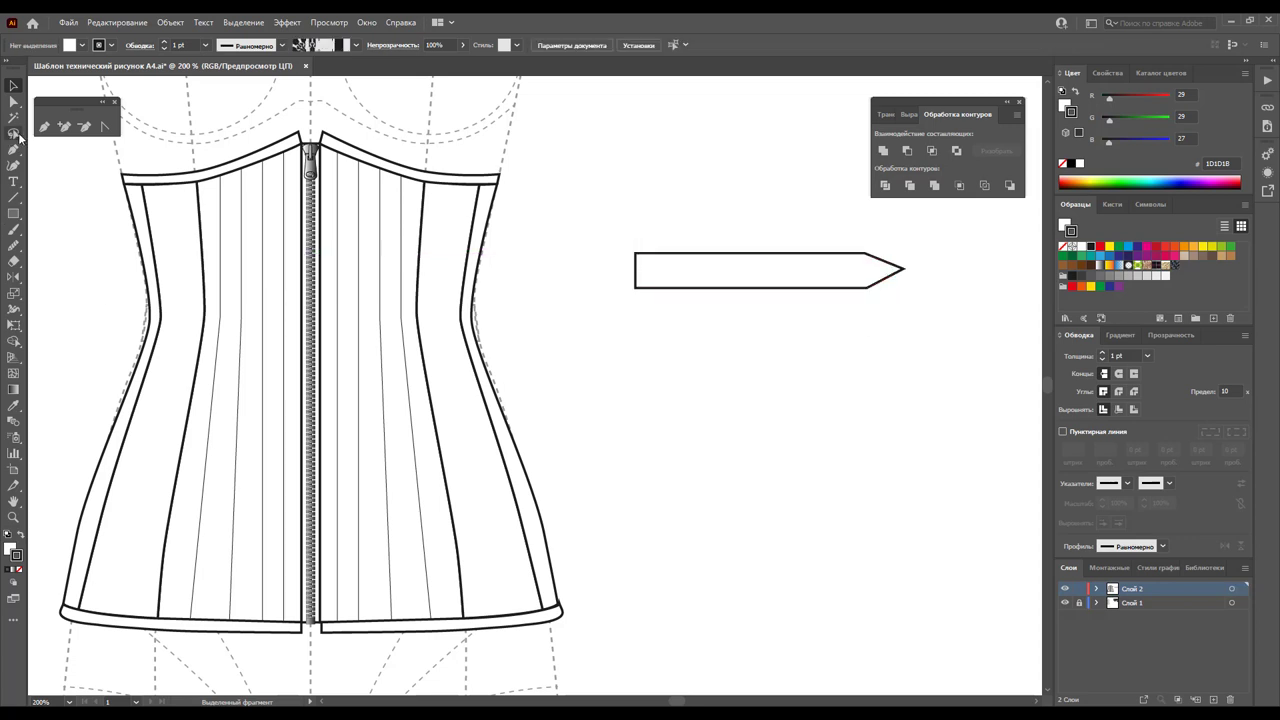
{"action": "left_click", "coordinate": [105, 126]}
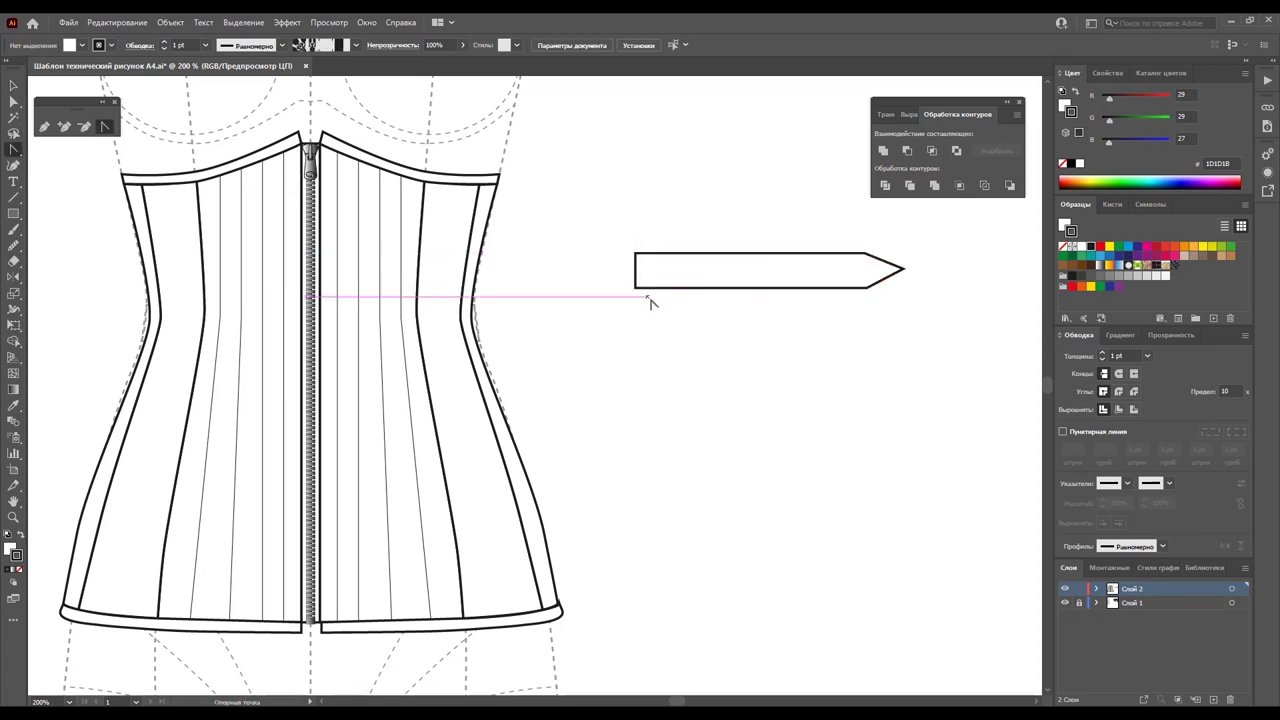
{"action": "left_click_drag", "start_coordinate": [635, 256], "coordinate": [613, 274]}
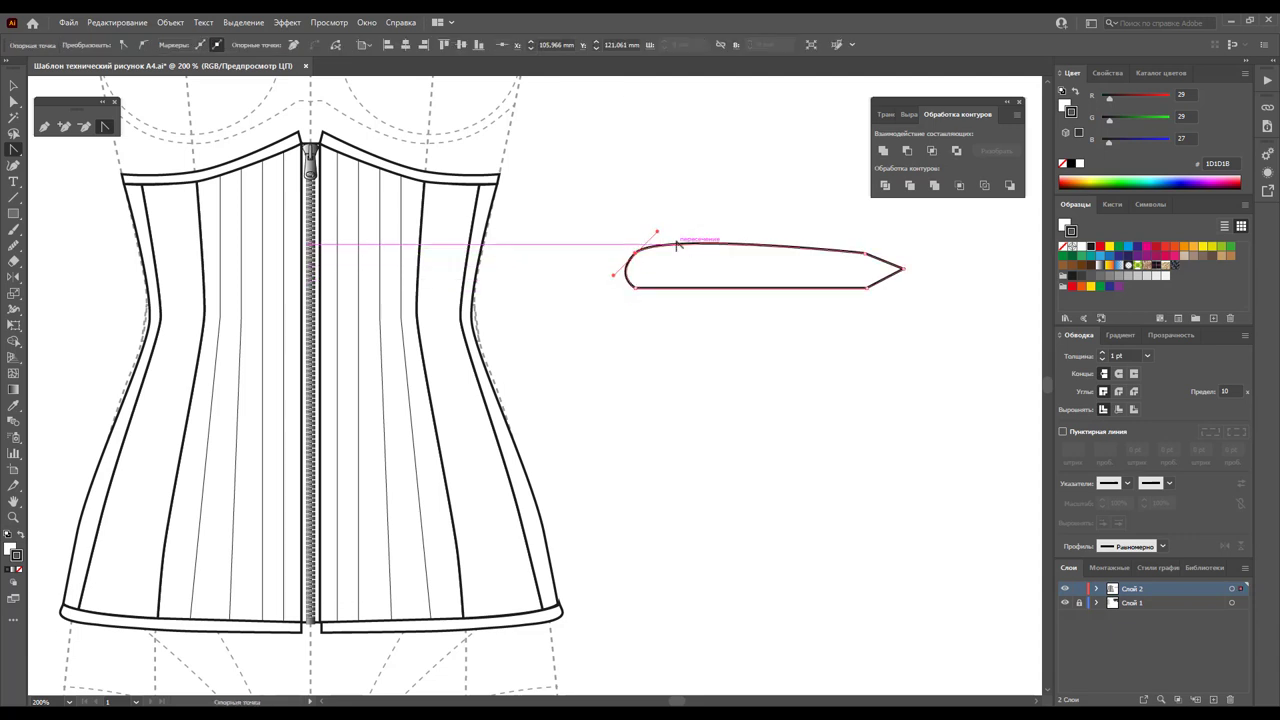
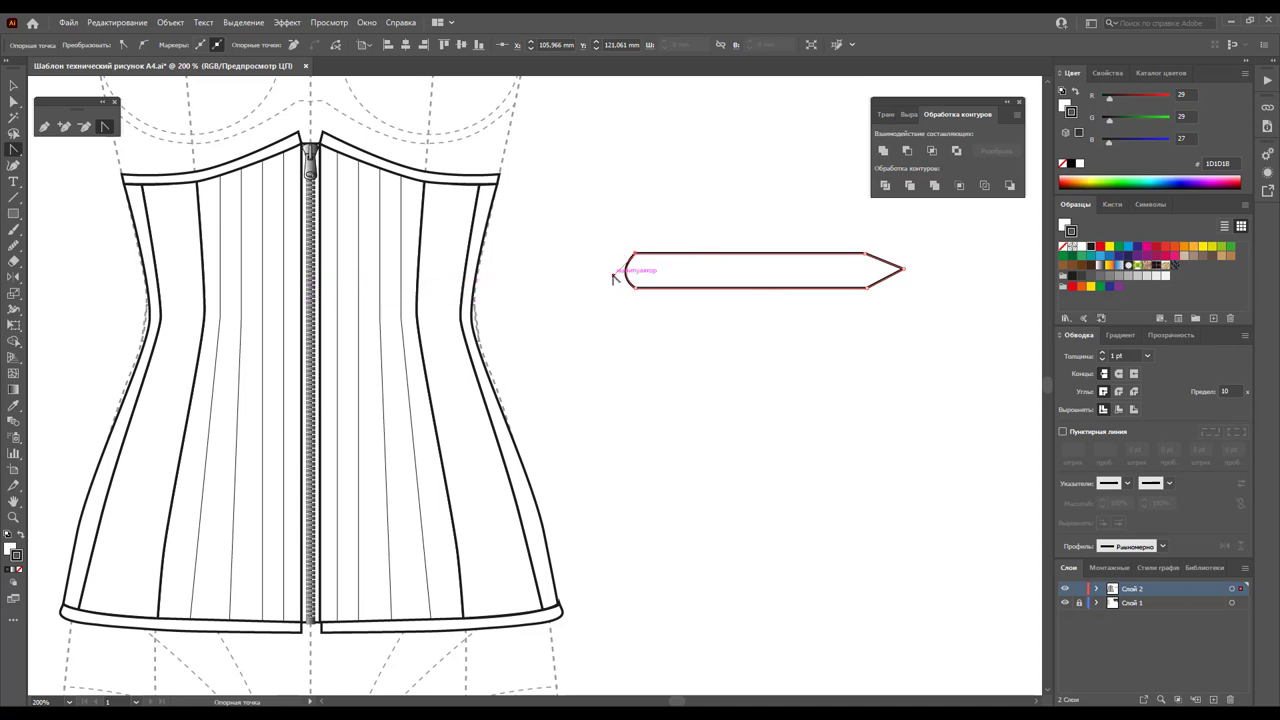
Shorten the strap's pointed tip by nudging its anchor left, then reselect the whole strap
{"action": "left_click", "coordinate": [612, 277]}
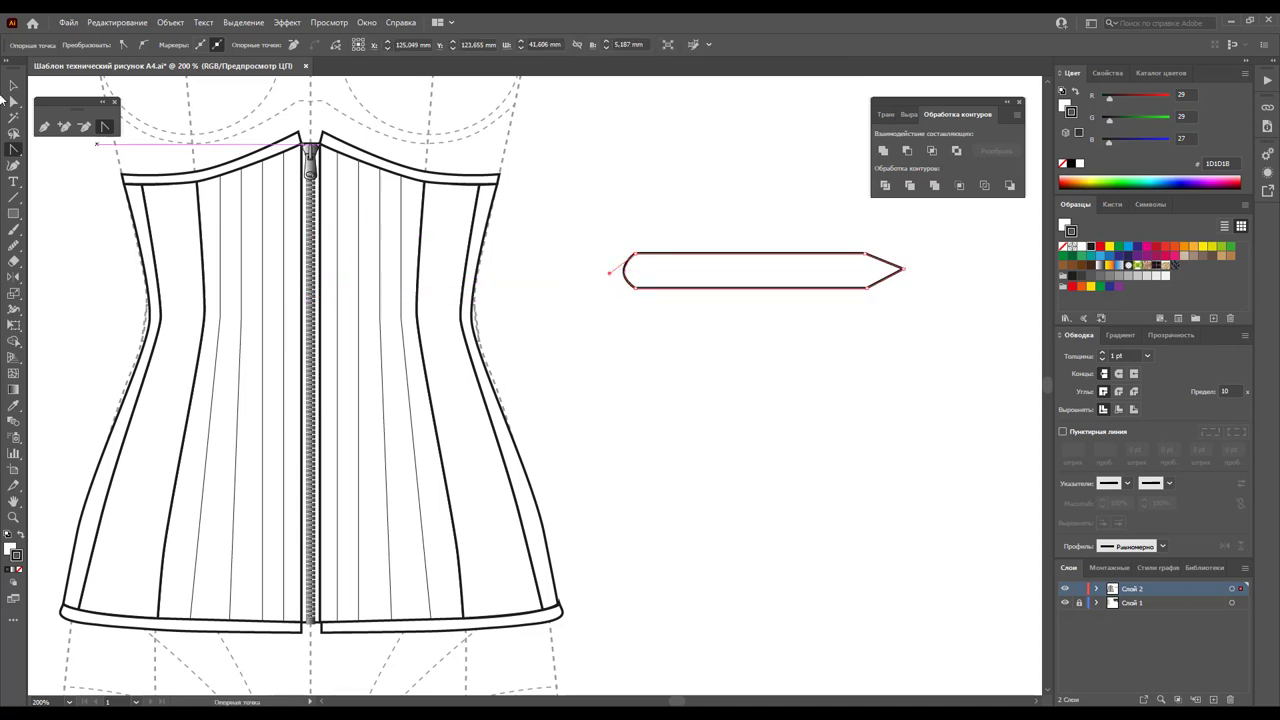
{"action": "left_click", "coordinate": [13, 85]}
{"action": "left_click", "coordinate": [671, 161]}
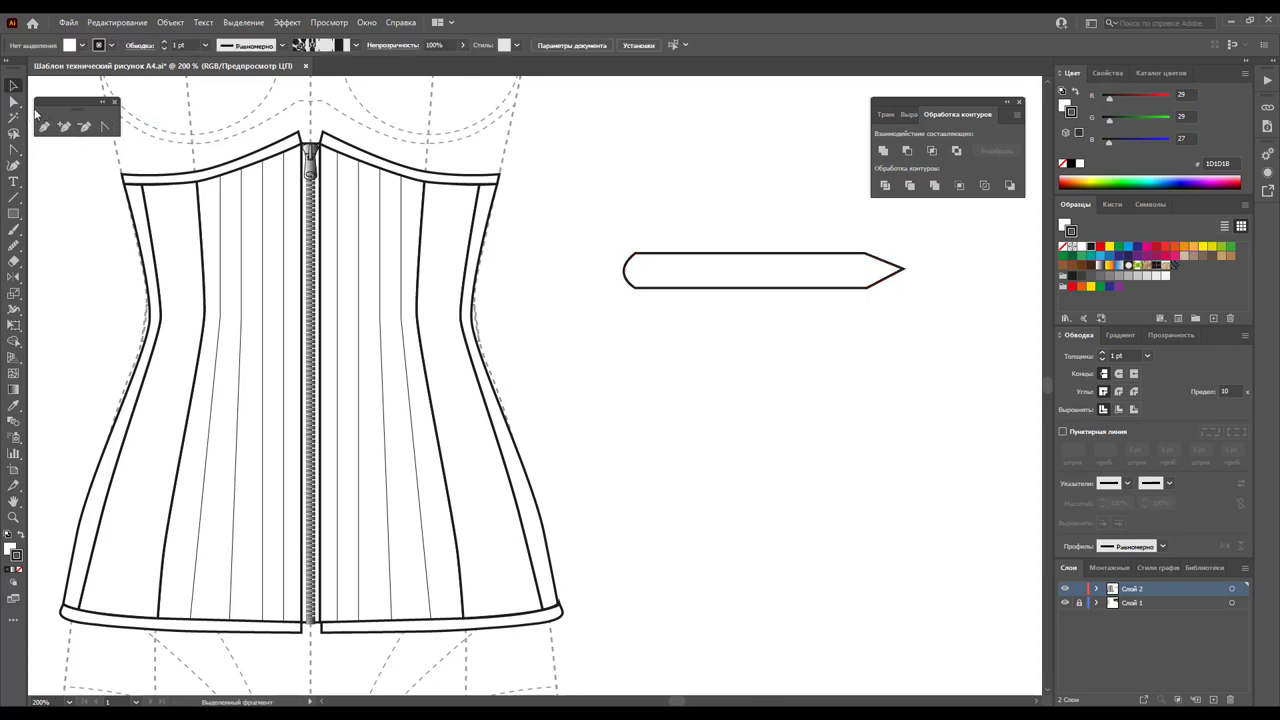
{"action": "left_click", "coordinate": [13, 101]}
{"action": "left_click_drag", "start_coordinate": [917, 251], "coordinate": [882, 299]}
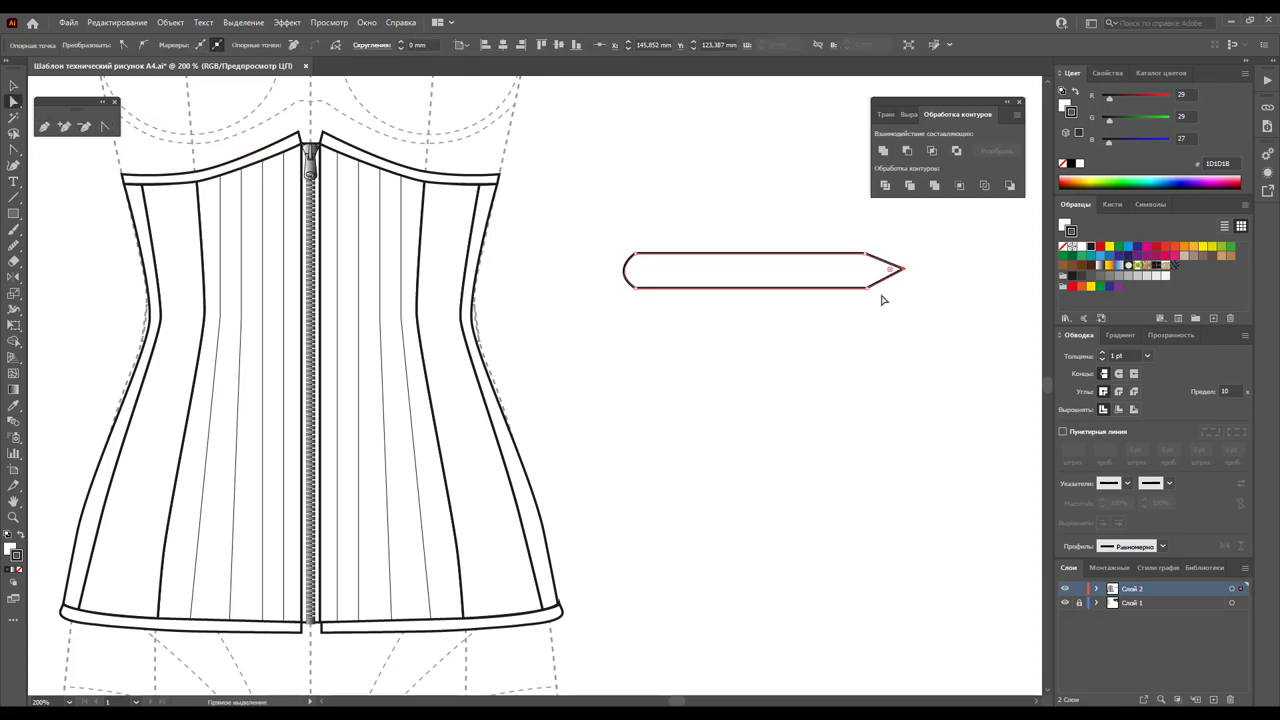
{"action": "key", "text": "Left"}
{"action": "key", "text": "Left"}
{"action": "key", "text": "Left"}
{"action": "key", "text": "v"}
{"action": "left_click", "coordinate": [594, 134]}
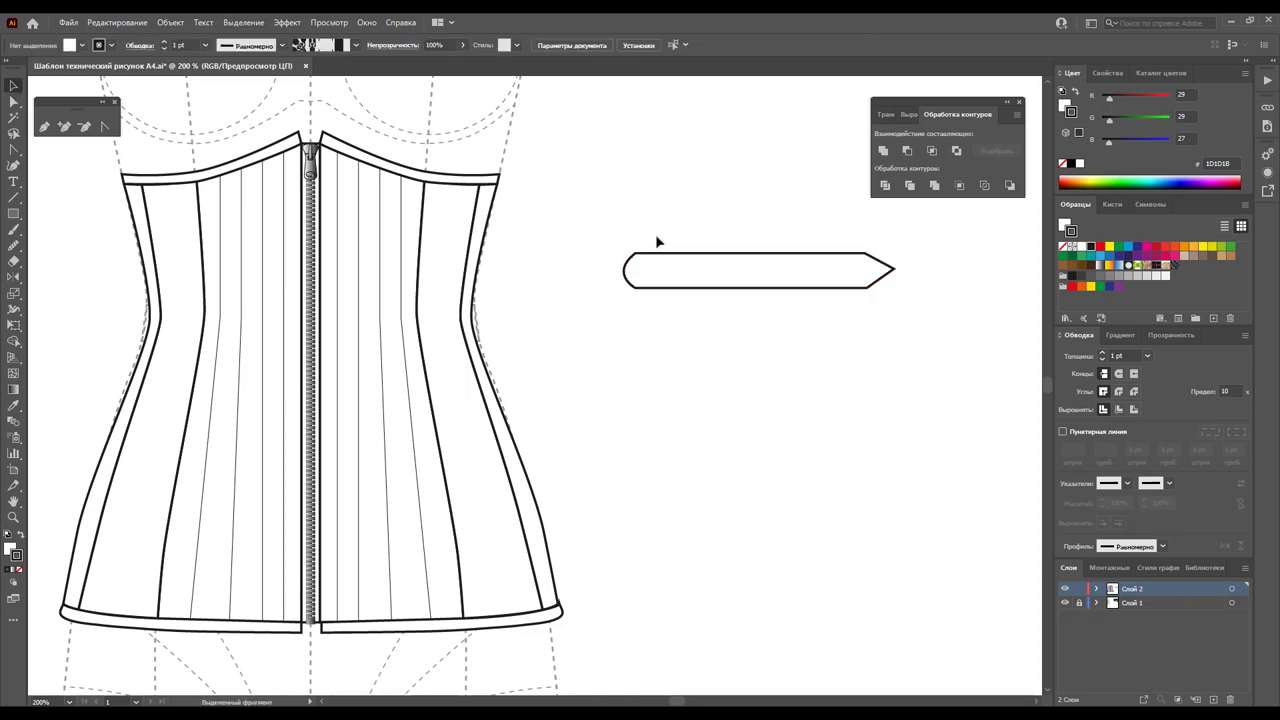
{"action": "left_click_drag", "start_coordinate": [609, 198], "coordinate": [727, 346]}
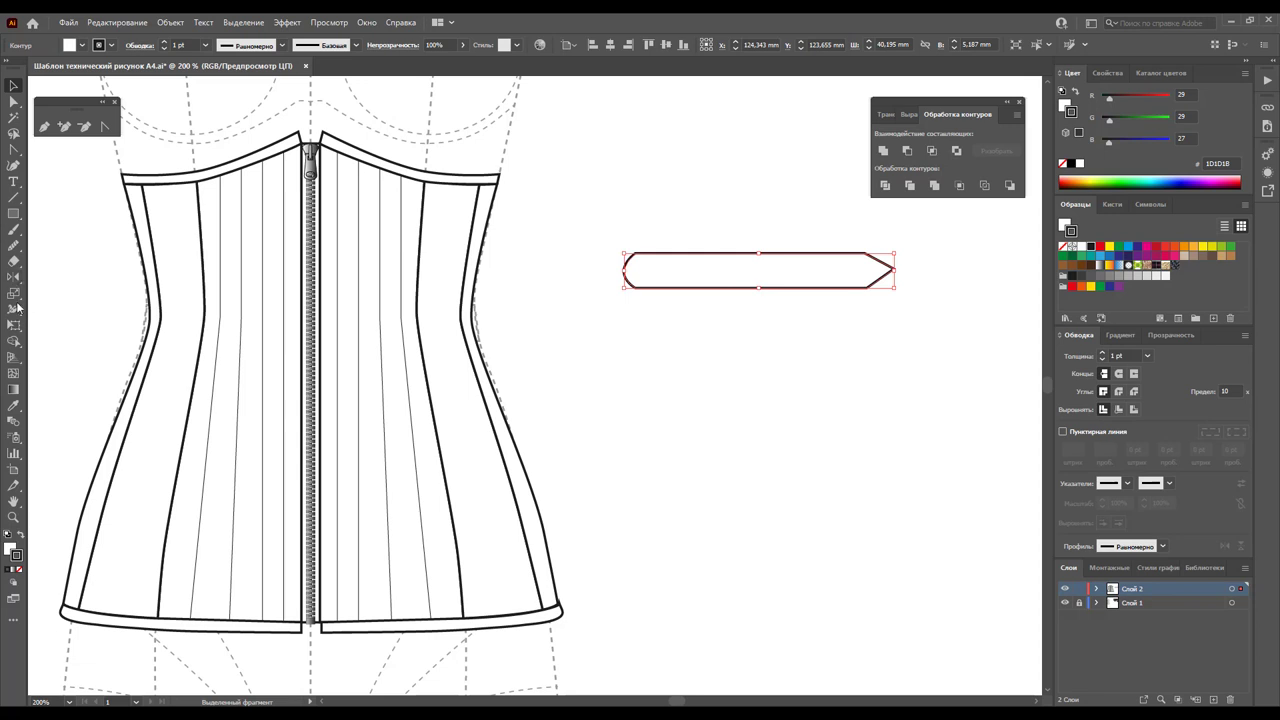
Mirror the strap with the Reflect tool so its notched point faces left
{"action": "left_click", "coordinate": [13, 276]}
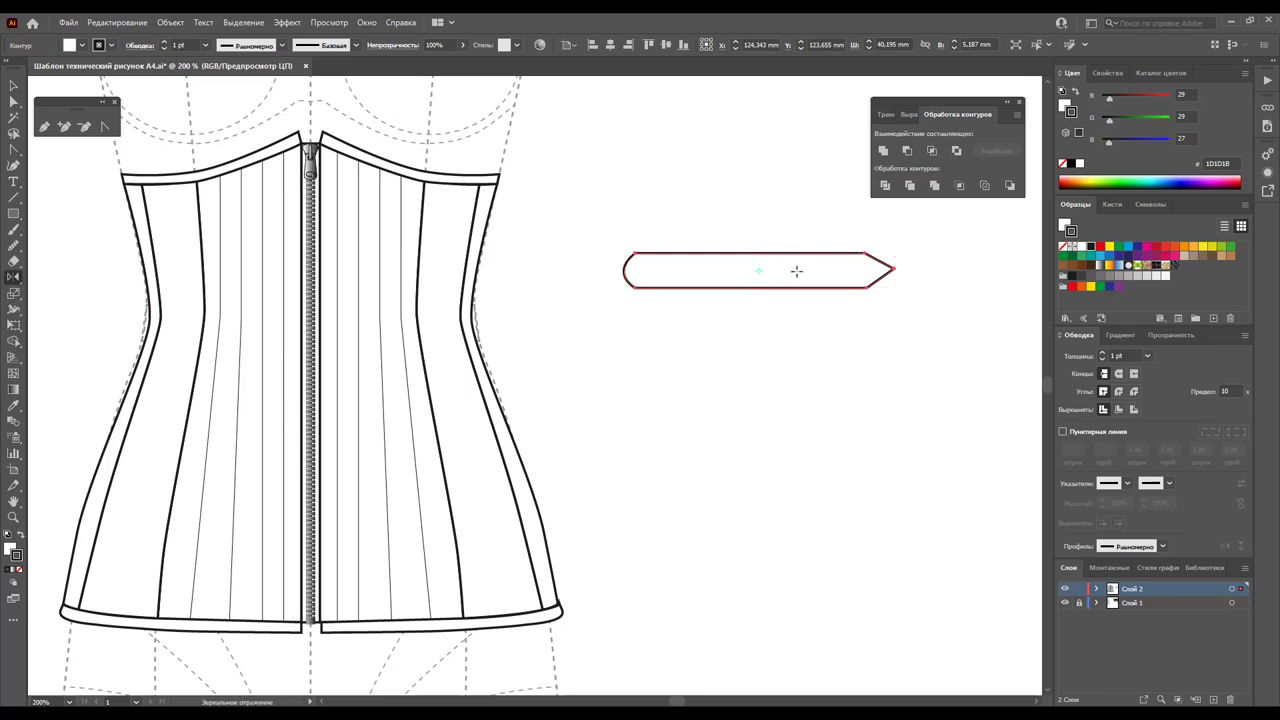
{"action": "left_click", "coordinate": [796, 271]}
{"action": "left_click_drag", "start_coordinate": [894, 240], "coordinate": [934, 291]}
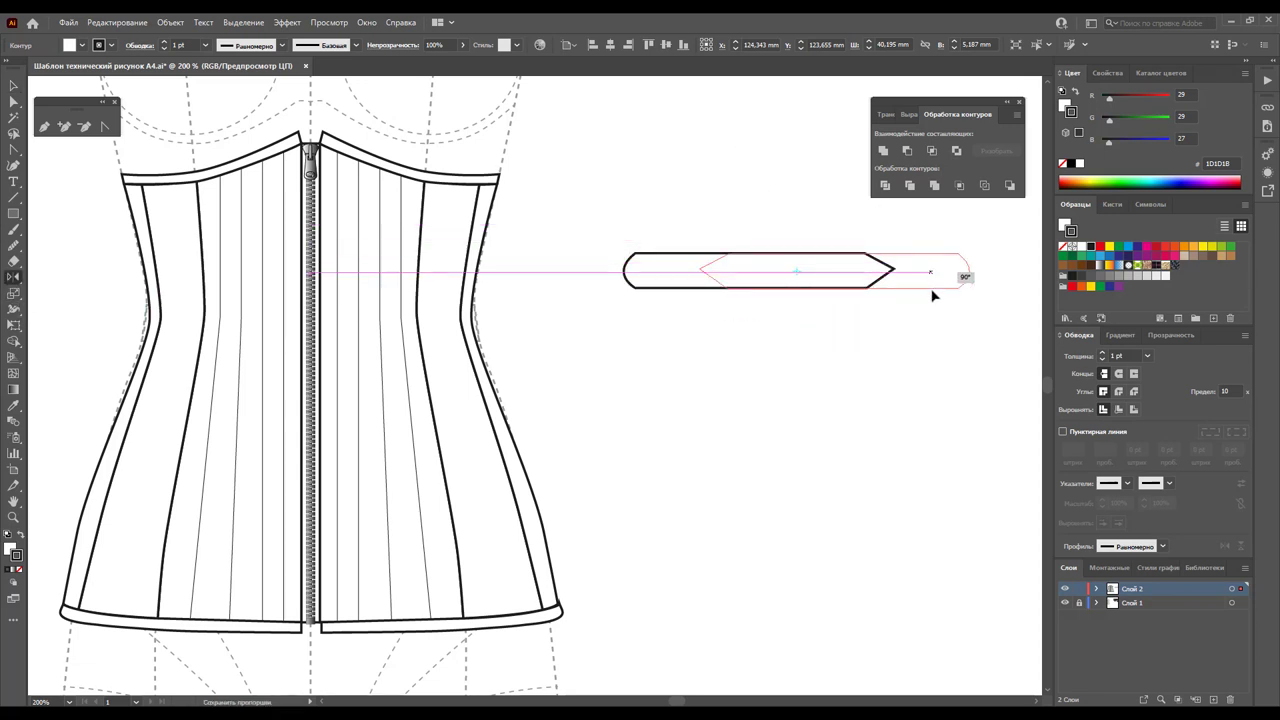
{"action": "left_click", "coordinate": [12, 84]}
{"action": "left_click", "coordinate": [888, 376]}
{"action": "left_click", "coordinate": [797, 283]}
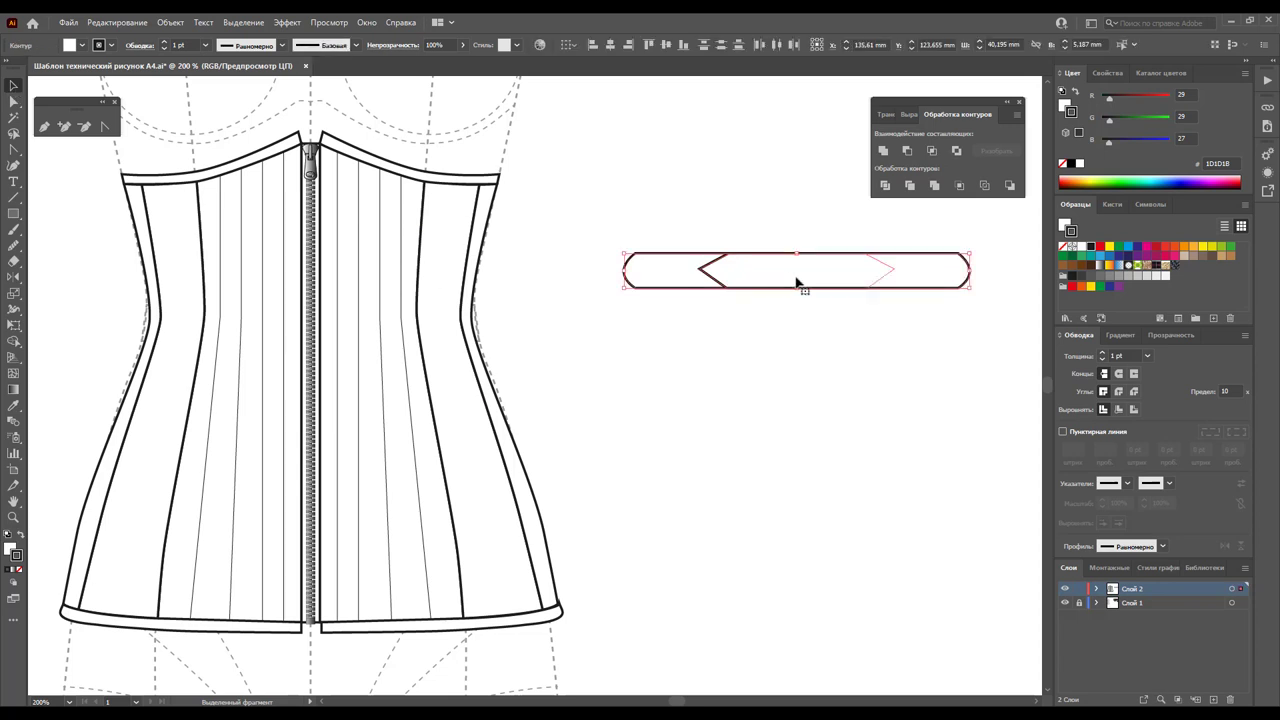
Resize the strap to fit across the corset waist, then move it to the right
{"action": "left_click_drag", "start_coordinate": [820, 258], "coordinate": [360, 254]}
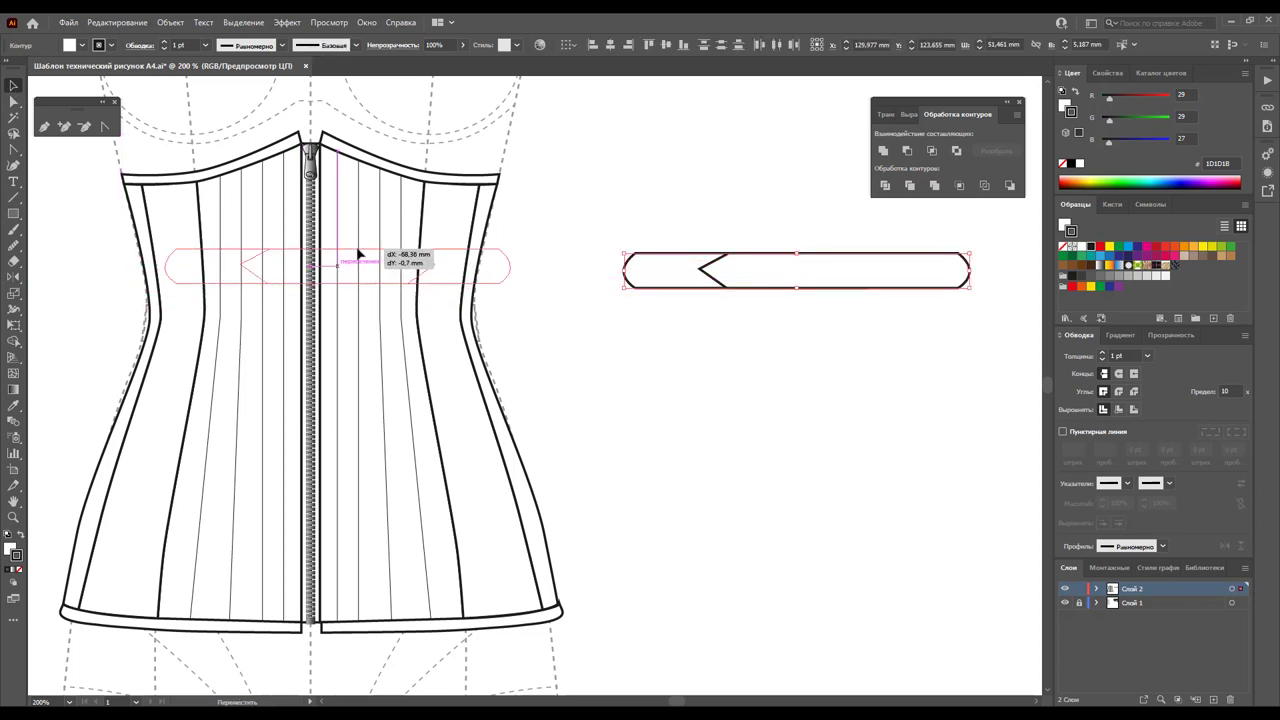
{"action": "mouse_move", "coordinate": [514, 264]}
{"action": "left_mouse_down"}
{"action": "mouse_move", "coordinate": [410, 265]}
{"action": "mouse_move", "coordinate": [390, 228]}
{"action": "mouse_move", "coordinate": [398, 213]}
{"action": "left_mouse_up"}
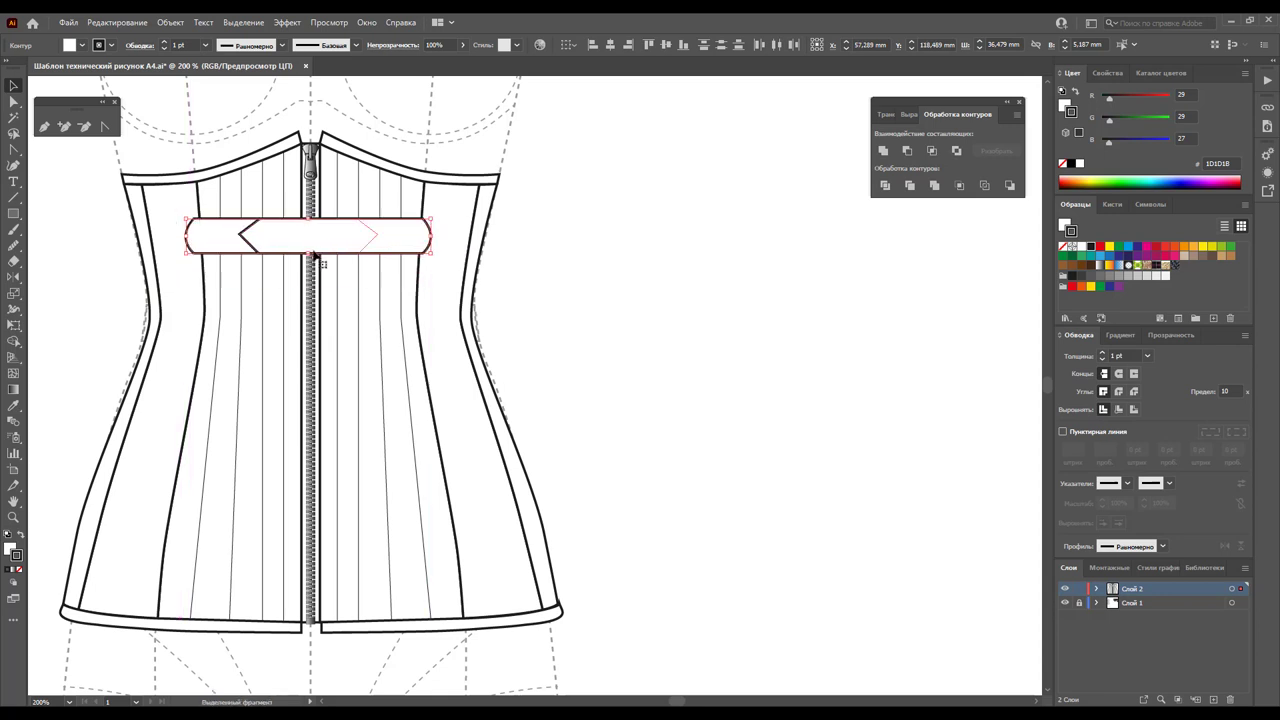
{"action": "left_click_drag", "start_coordinate": [309, 252], "coordinate": [309, 246]}
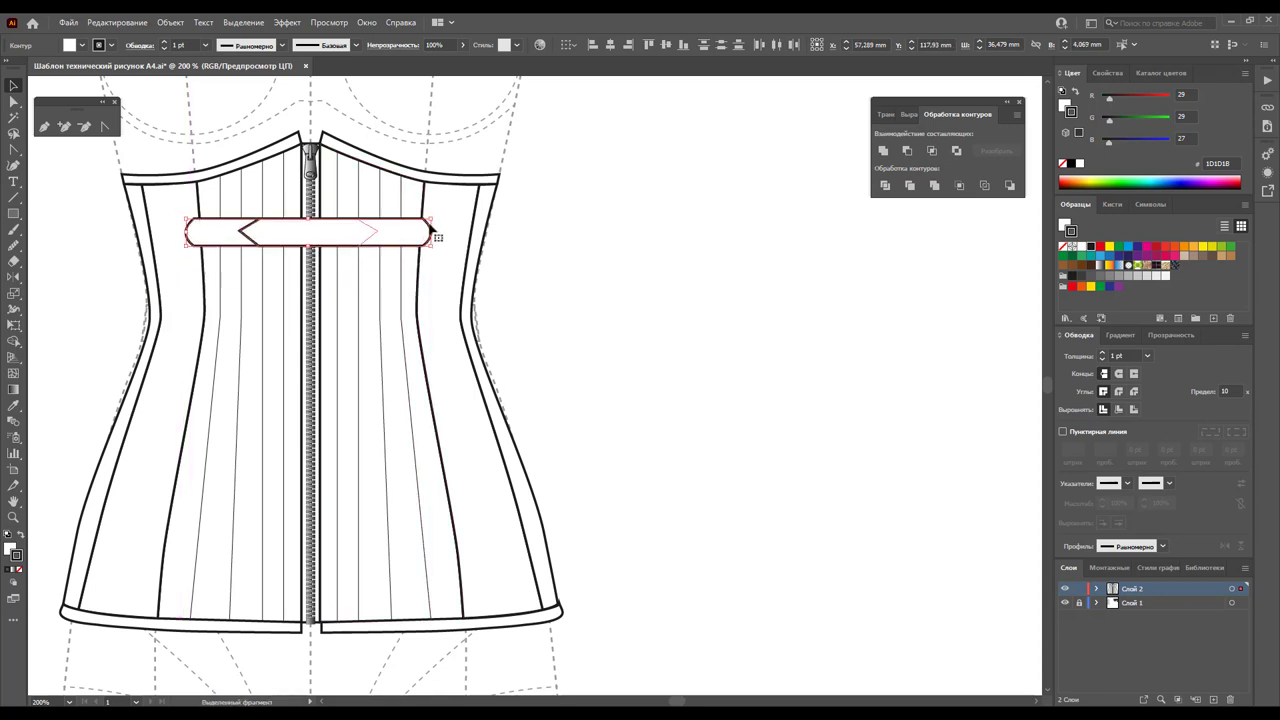
{"action": "left_click_drag", "start_coordinate": [431, 216], "coordinate": [442, 219]}
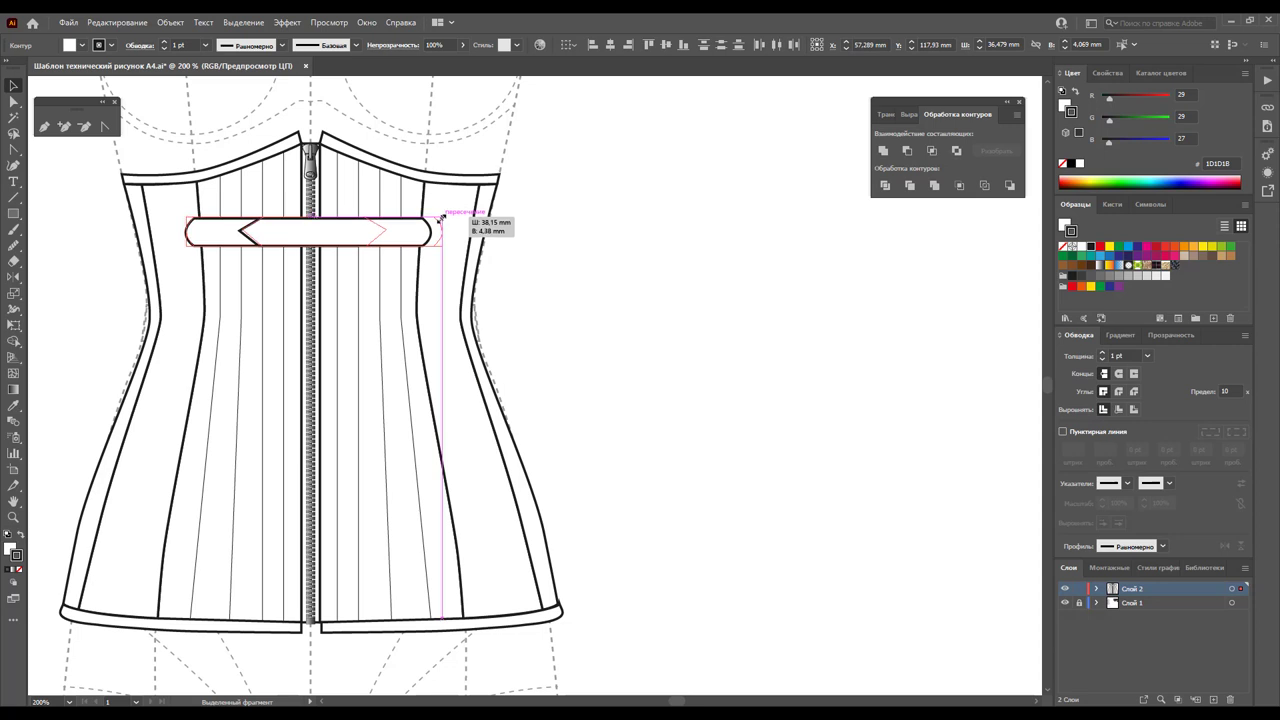
{"action": "left_click_drag", "start_coordinate": [186, 232], "coordinate": [180, 232]}
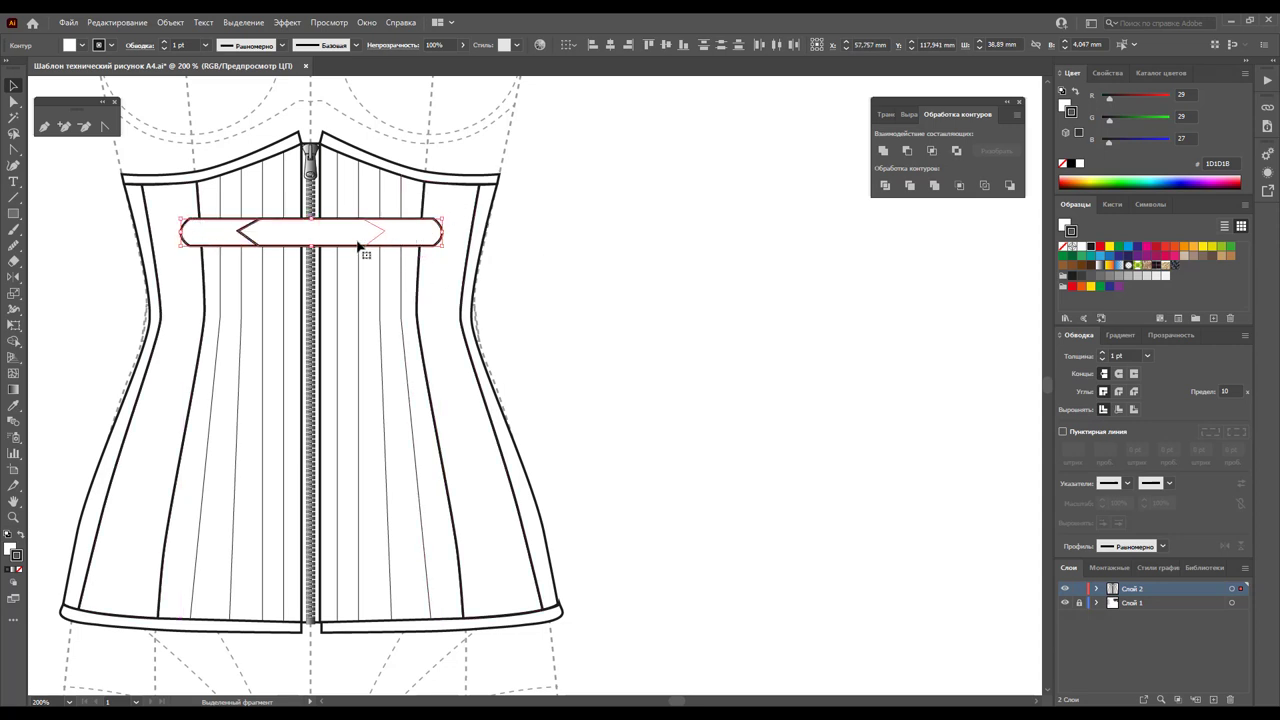
{"action": "left_click_drag", "start_coordinate": [346, 243], "coordinate": [749, 303]}
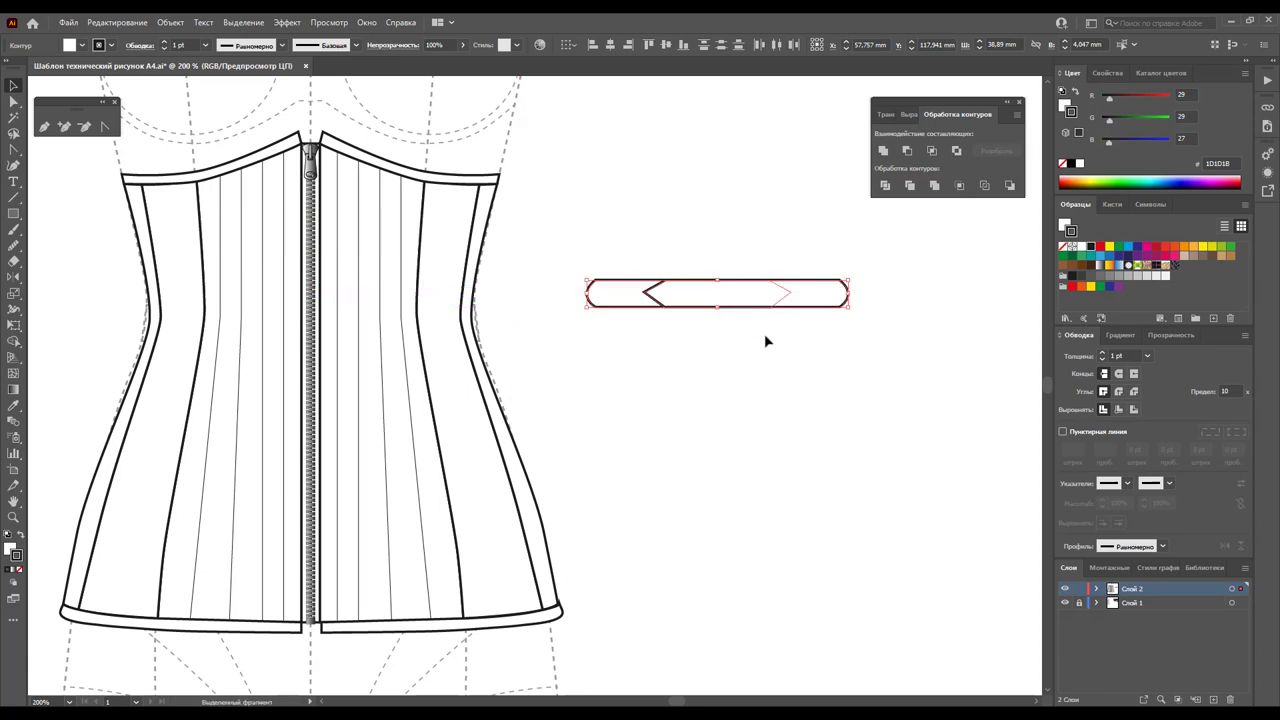
{"action": "left_click", "coordinate": [784, 398]}
{"action": "left_click", "coordinate": [13, 518]}
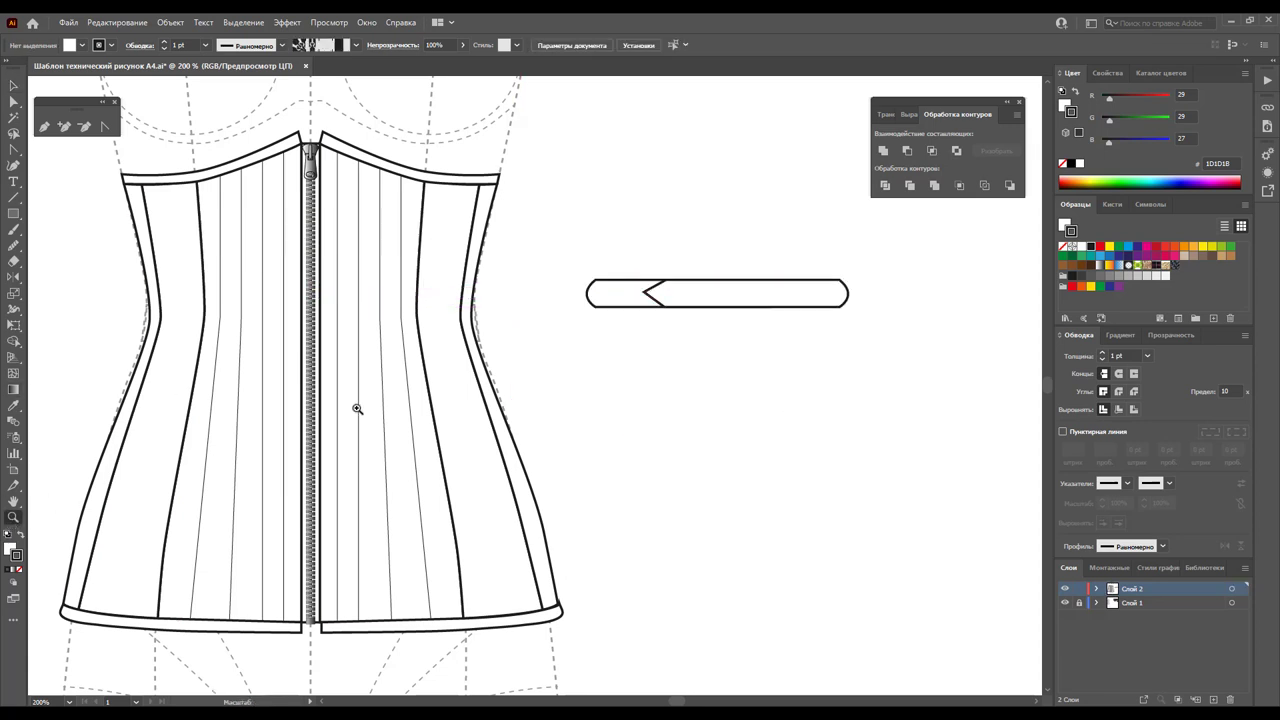
Zoom in closely on the strap and pick the Rounded Rectangle tool
{"action": "left_click_drag", "start_coordinate": [552, 265], "coordinate": [878, 340]}
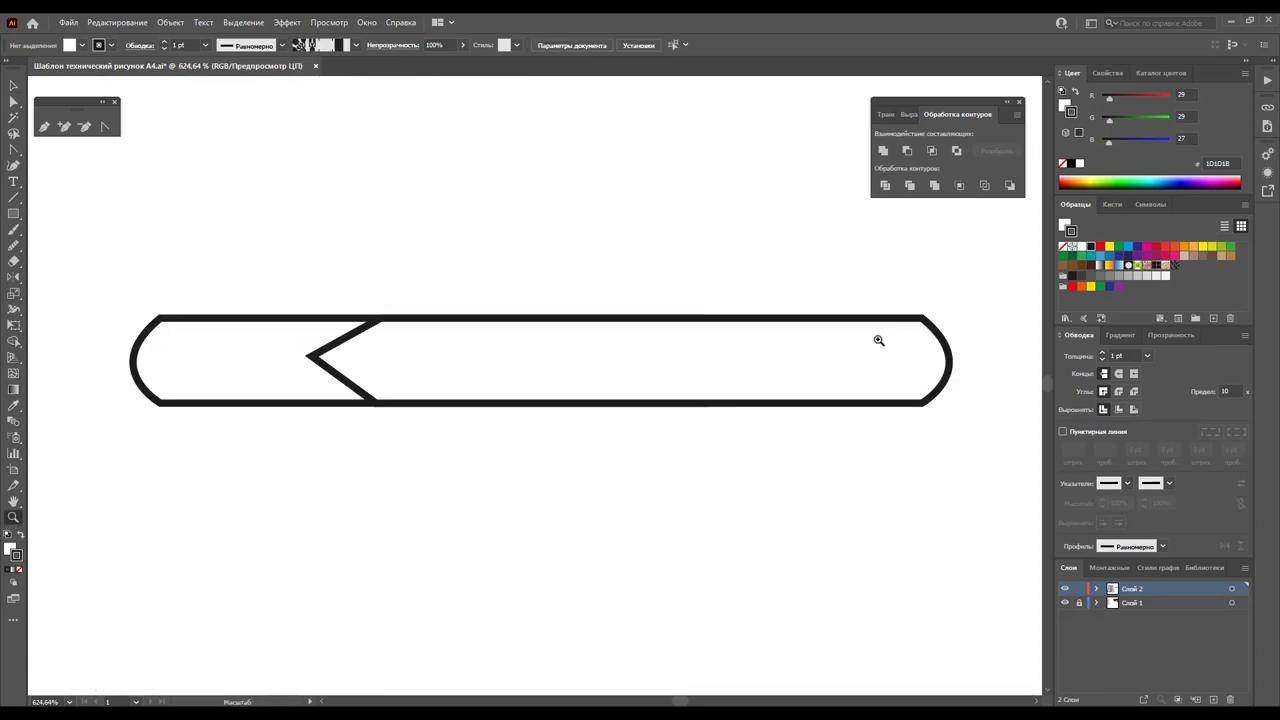
{"action": "scroll", "coordinate": [681, 346], "scroll_direction": "up", "scroll_amount": 3}
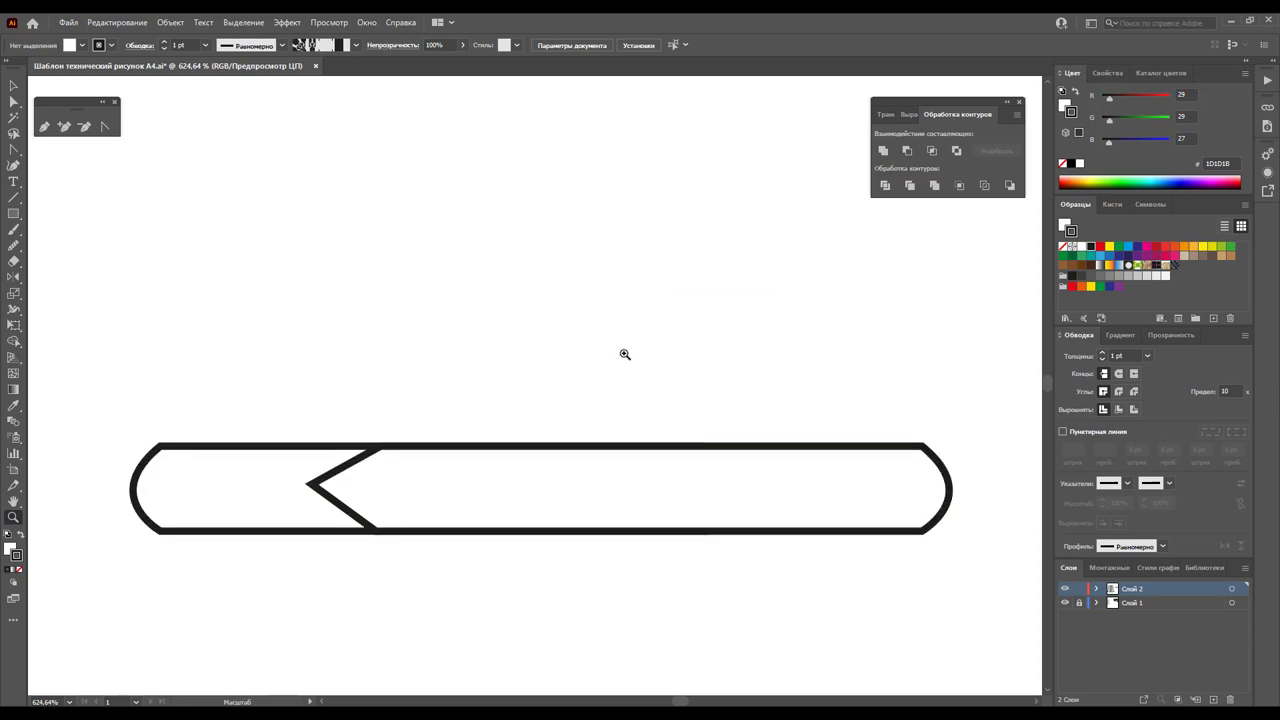
{"action": "left_click", "coordinate": [22, 216]}
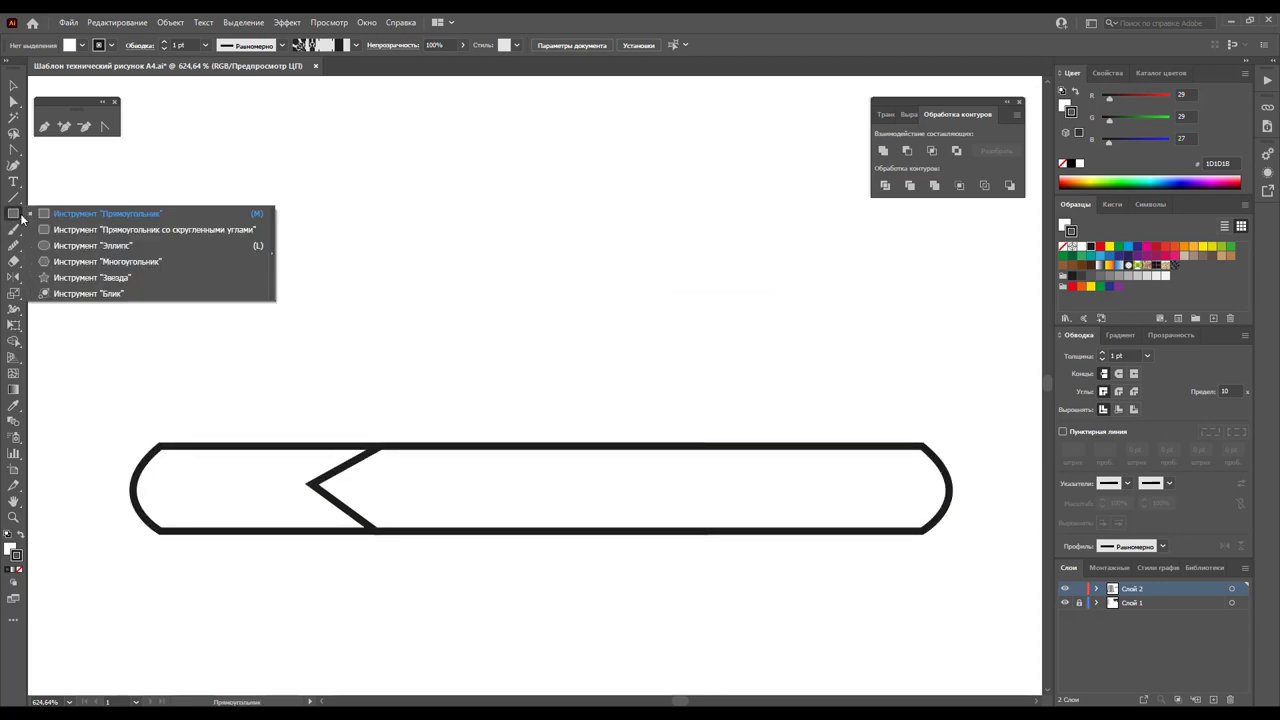
{"action": "left_click", "coordinate": [74, 232]}
Draw a roughly 15 × 7.4 mm rounded rectangle above the strap, tuning the corner radius
{"action": "left_click_drag", "start_coordinate": [326, 175], "coordinate": [684, 338]}
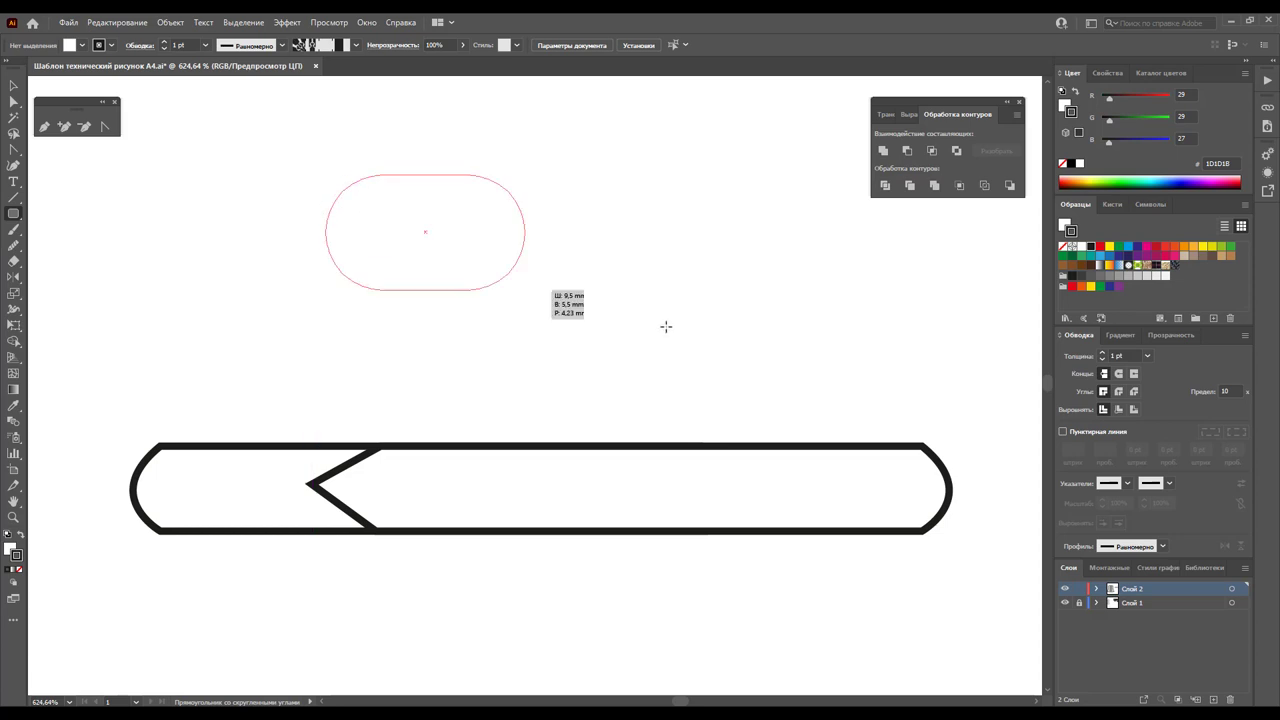
{"action": "key", "text": "Up"}
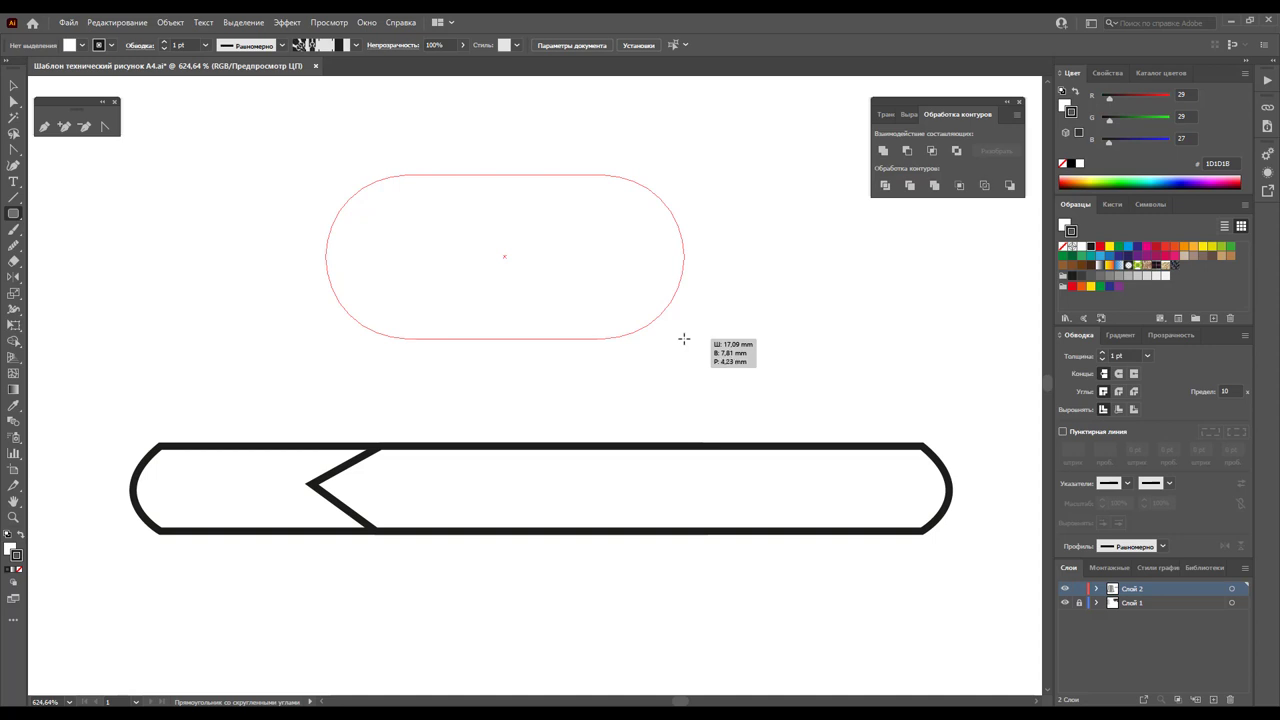
{"action": "key", "text": "Left"}
{"action": "key", "text": "Up"}
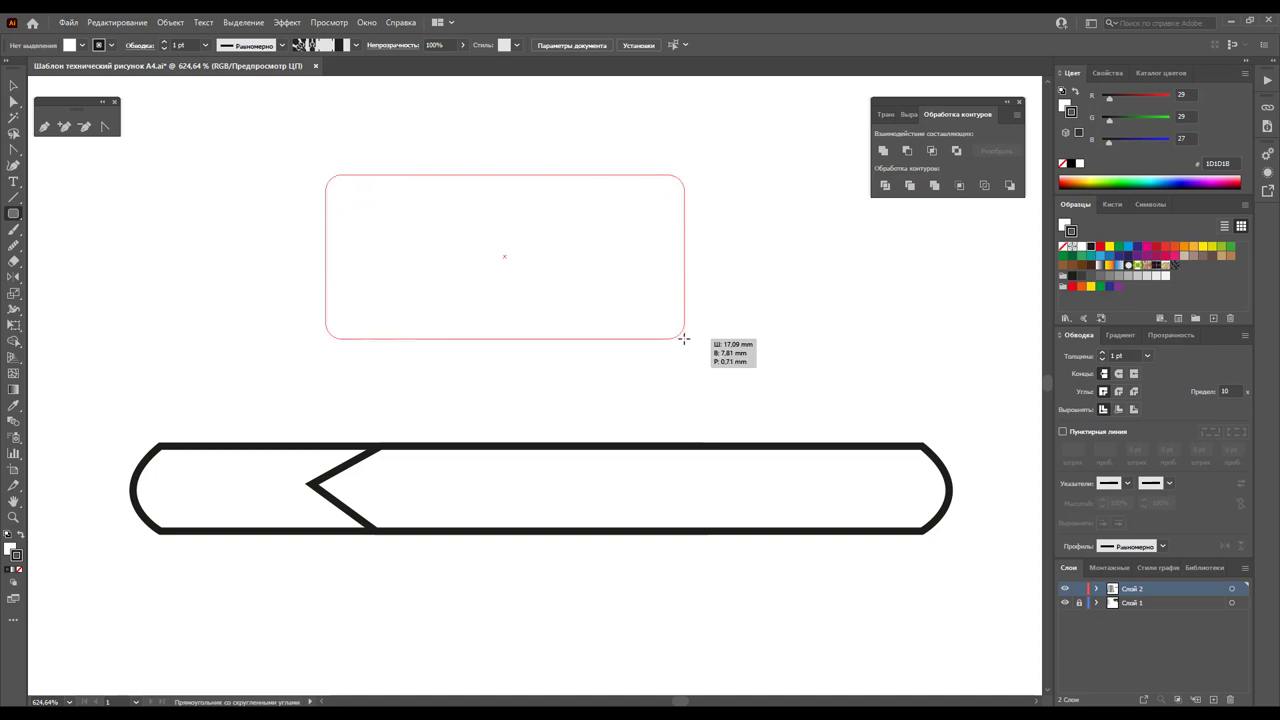
{"action": "key", "text": "Up"}
{"action": "key", "text": "Up"}
{"action": "key", "text": "Up"}
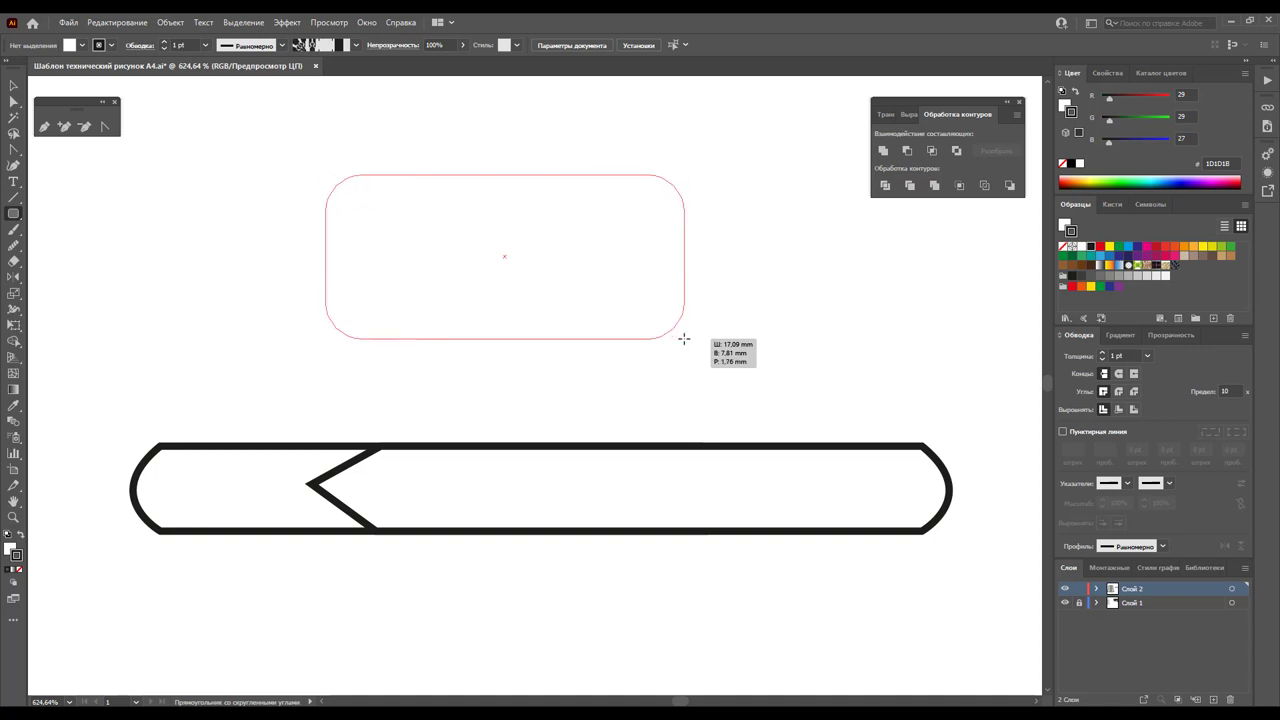
{"action": "mouse_move", "coordinate": [683, 339]}
{"action": "left_mouse_down"}
{"action": "mouse_move", "coordinate": [706, 347]}
{"action": "mouse_move", "coordinate": [644, 330]}
{"action": "left_mouse_up"}
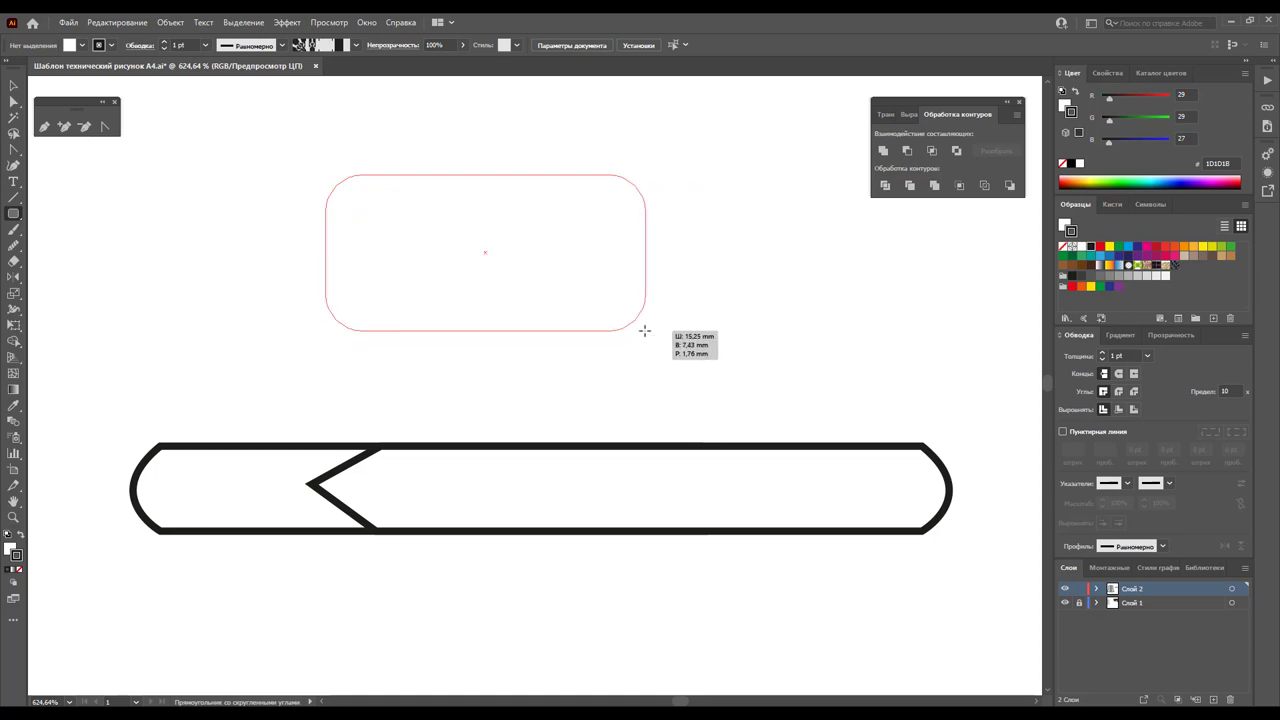
{"action": "key", "text": "Down"}
{"action": "key", "text": "Down"}
{"action": "key", "text": "Up"}
{"action": "key", "text": "Up"}
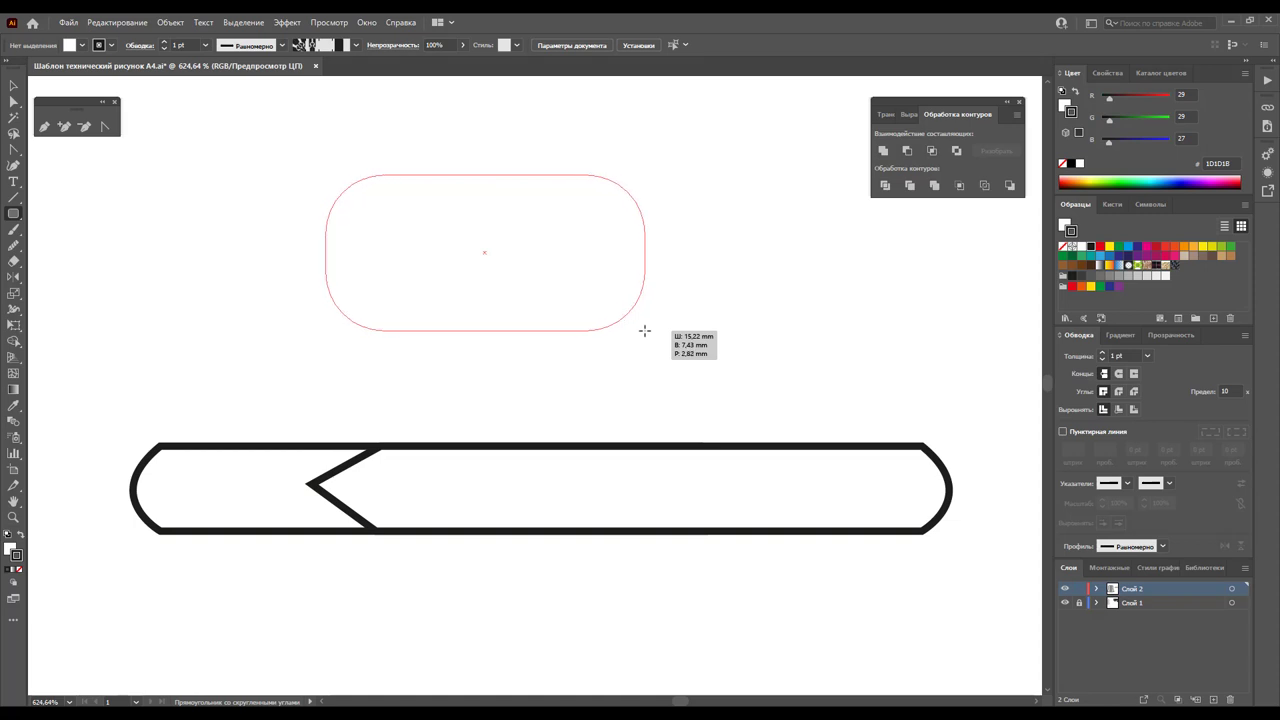
{"action": "key", "text": "Up"}
{"action": "key", "text": "Down"}
{"action": "left_click_drag", "start_coordinate": [644, 331], "coordinate": [644, 331]}
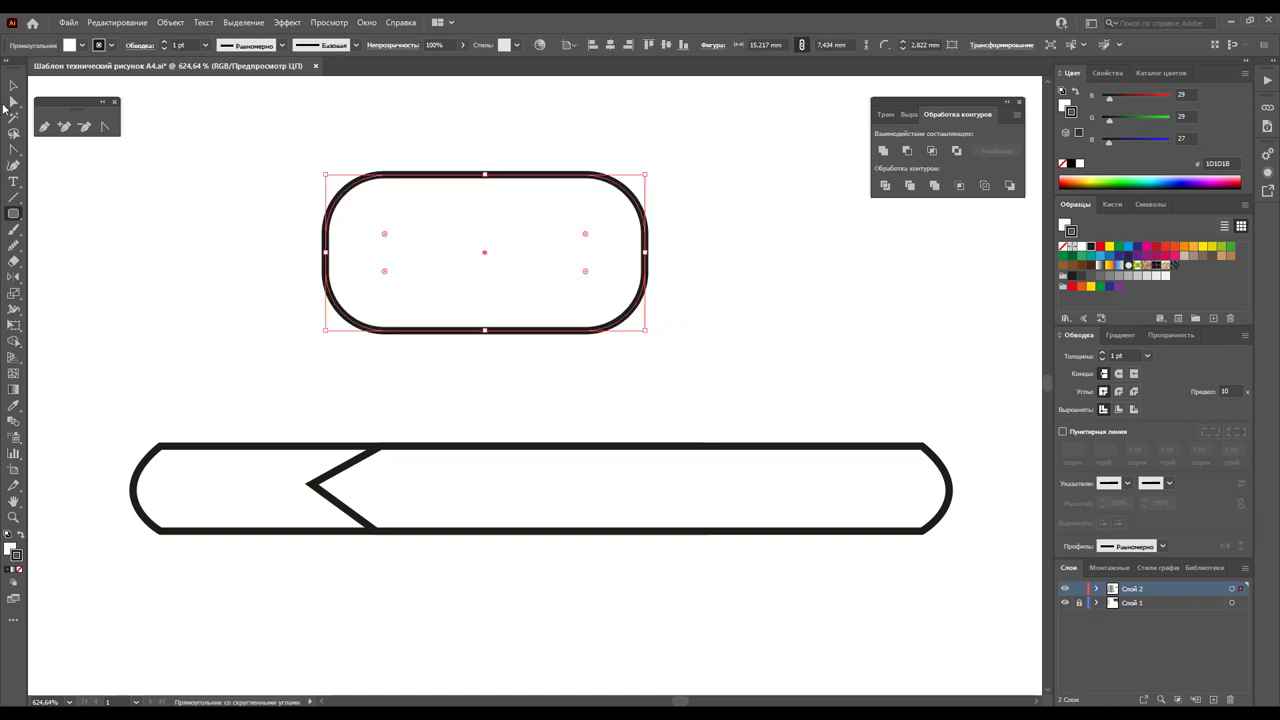
Give the rounded rectangle a thin 0.25 pt outline
{"action": "left_click", "coordinate": [13, 86]}
{"action": "left_click", "coordinate": [205, 45]}
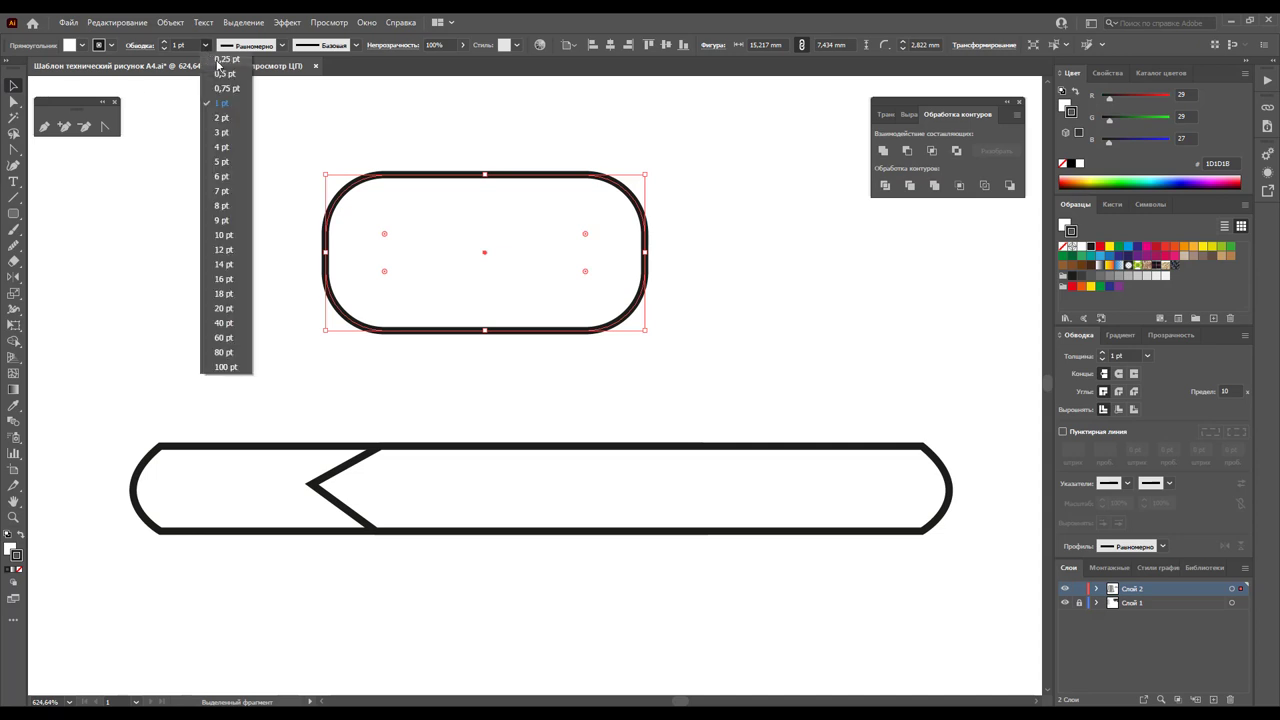
{"action": "left_click", "coordinate": [377, 120]}
Add an 80% scaled copy nested inside the rounded rectangle using Scale options
{"action": "key", "text": "a"}
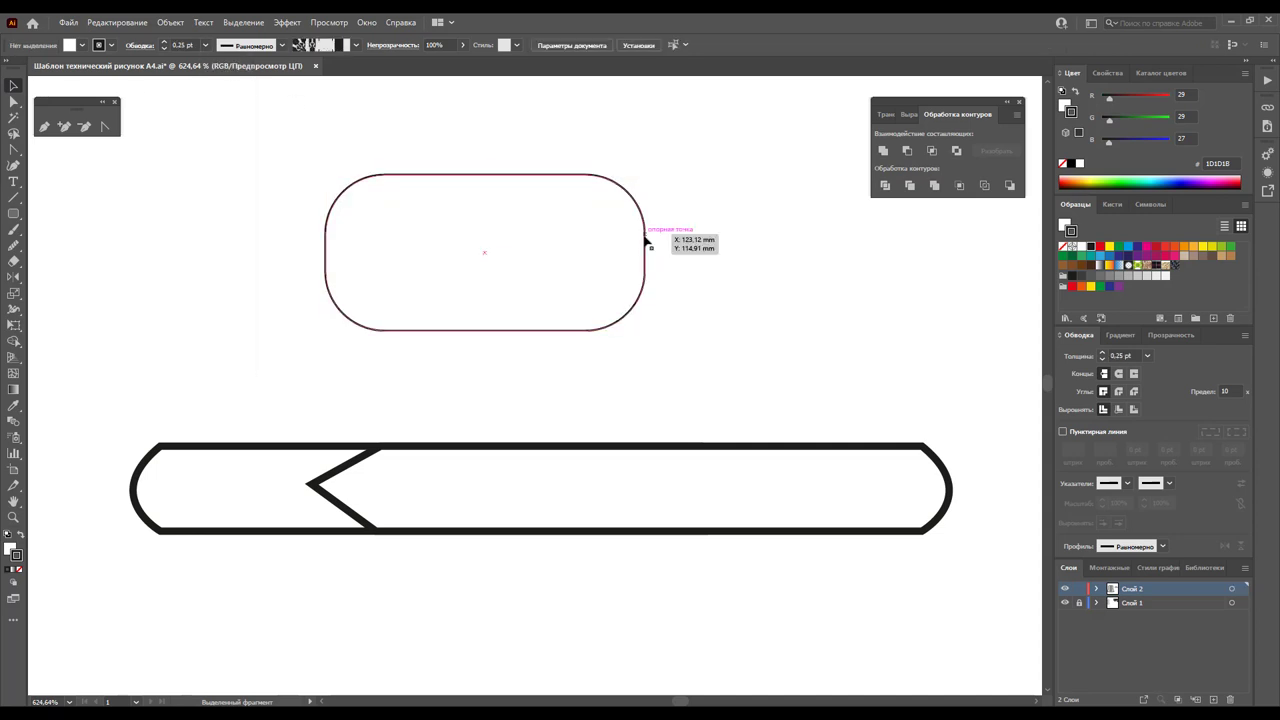
{"action": "left_click", "coordinate": [645, 240]}
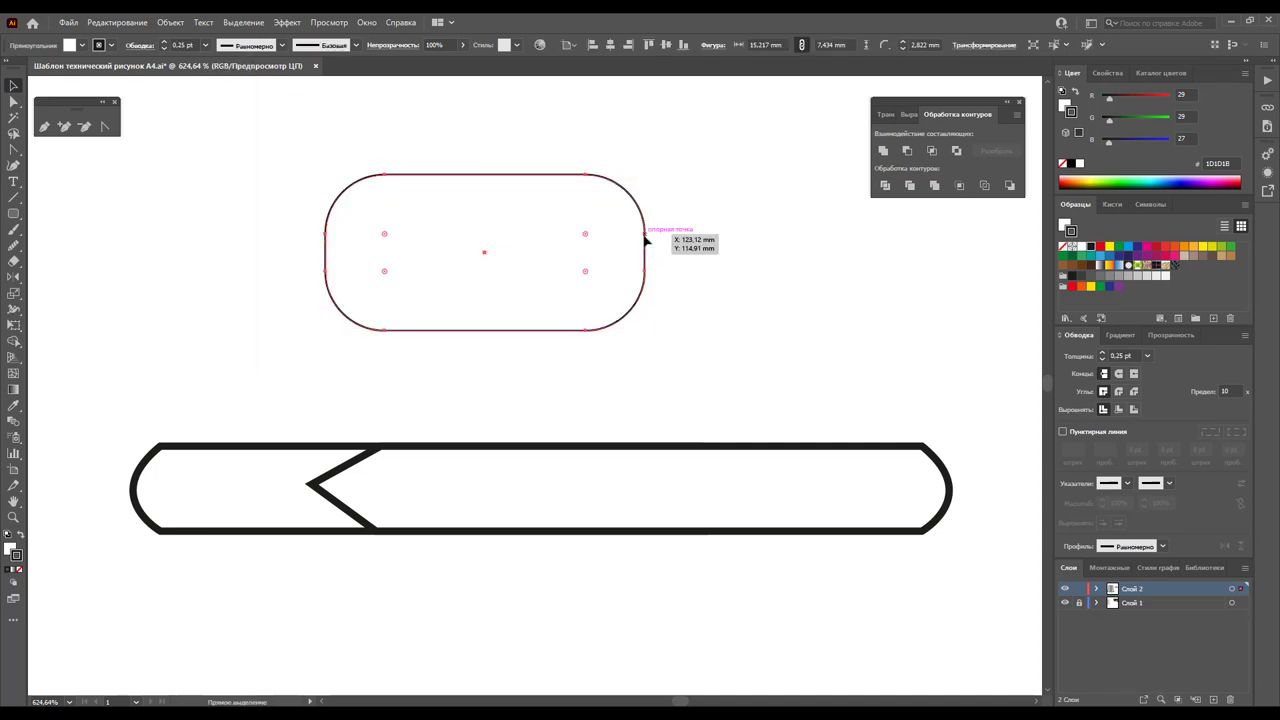
{"action": "key", "text": "v"}
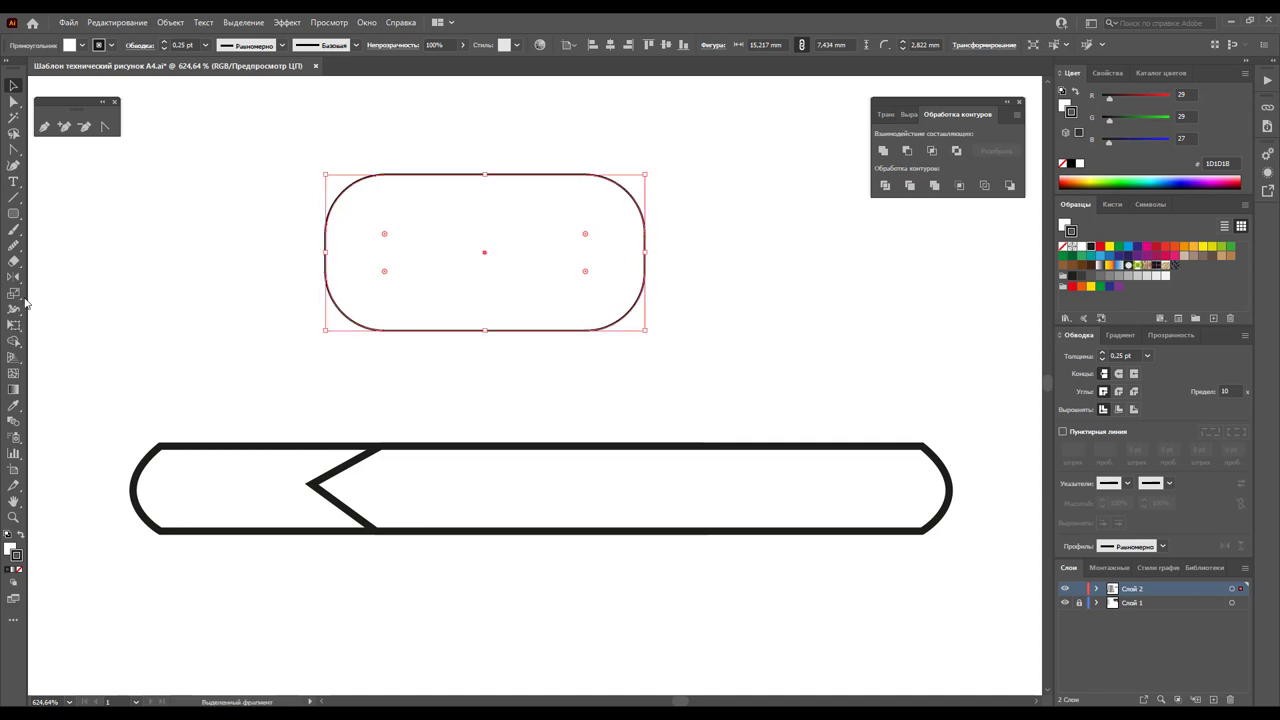
{"action": "double_click", "coordinate": [14, 293]}
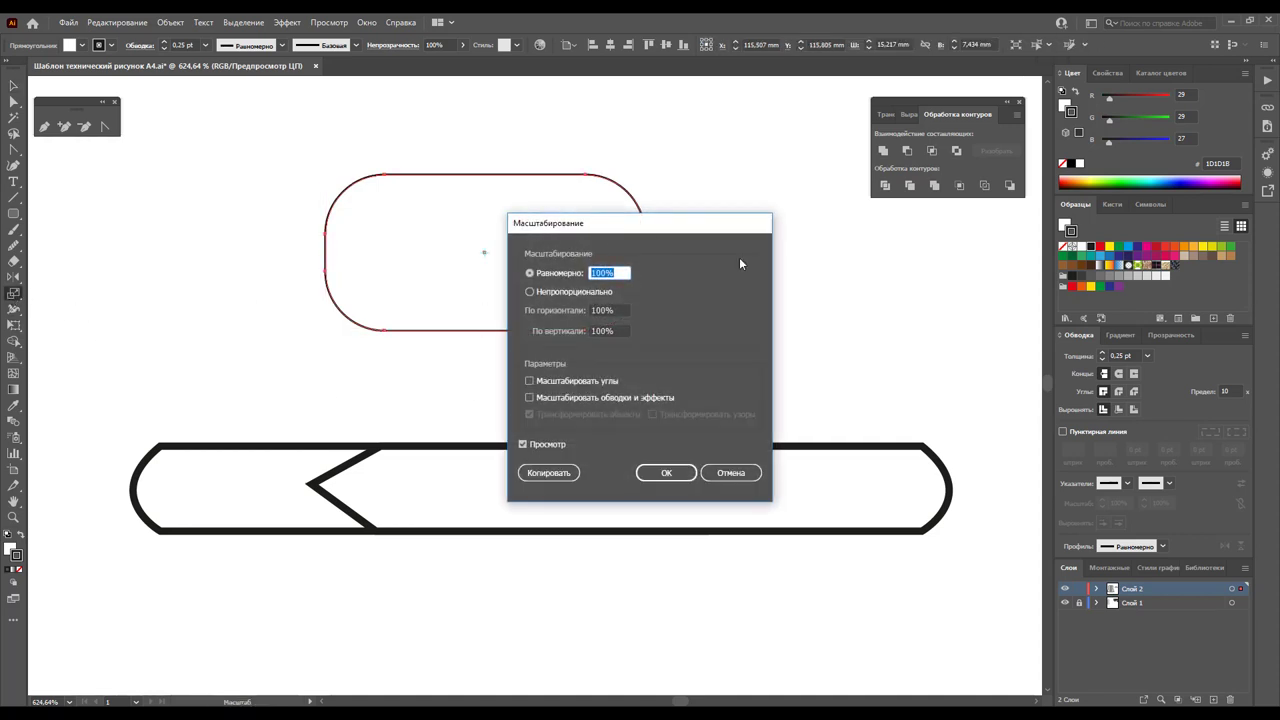
{"action": "left_click_drag", "start_coordinate": [735, 223], "coordinate": [934, 253]}
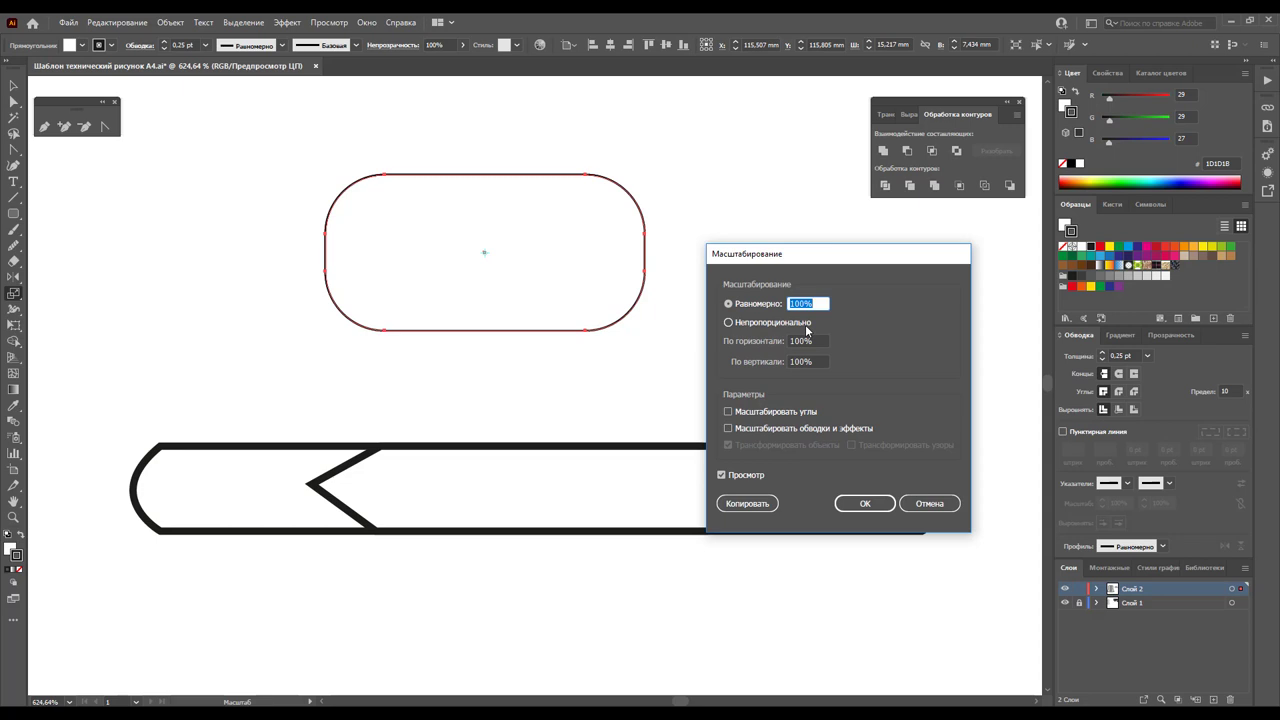
{"action": "left_click", "coordinate": [874, 508]}
Bring the inner rectangle to front and resize it to about 12.9 × 5.64 mm
{"action": "left_click", "coordinate": [13, 86]}
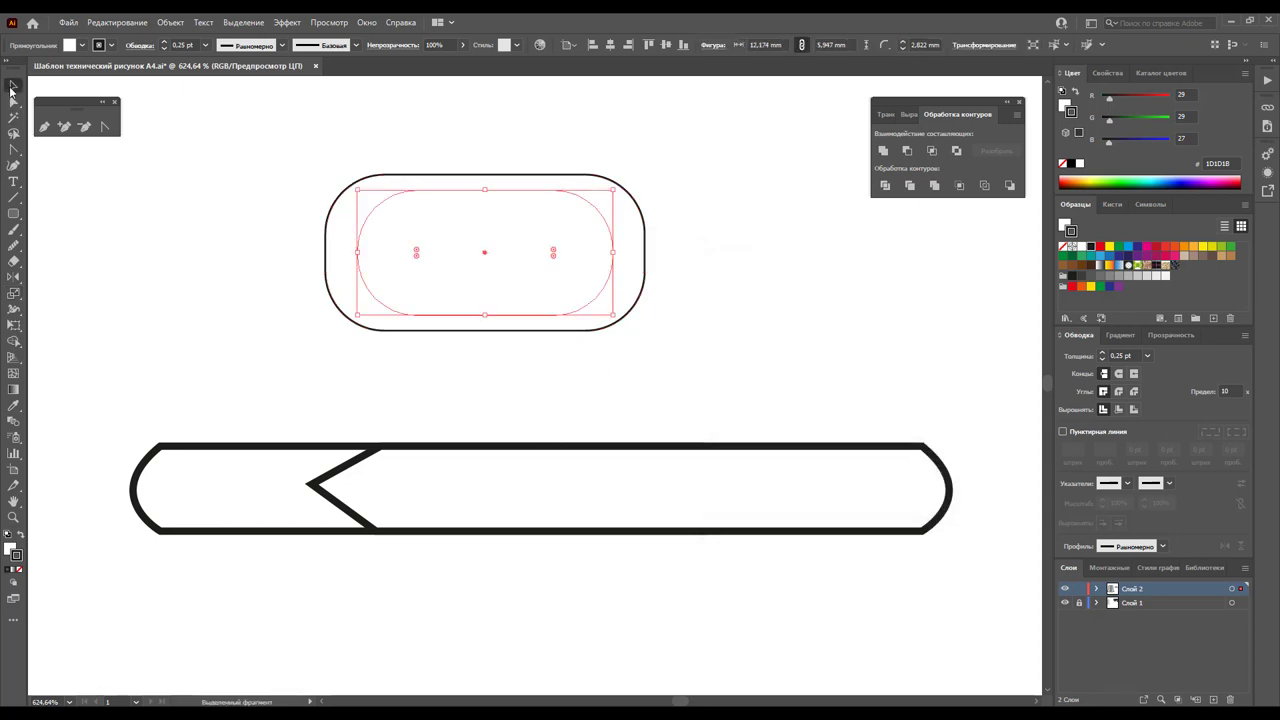
{"action": "right_click", "coordinate": [480, 243]}
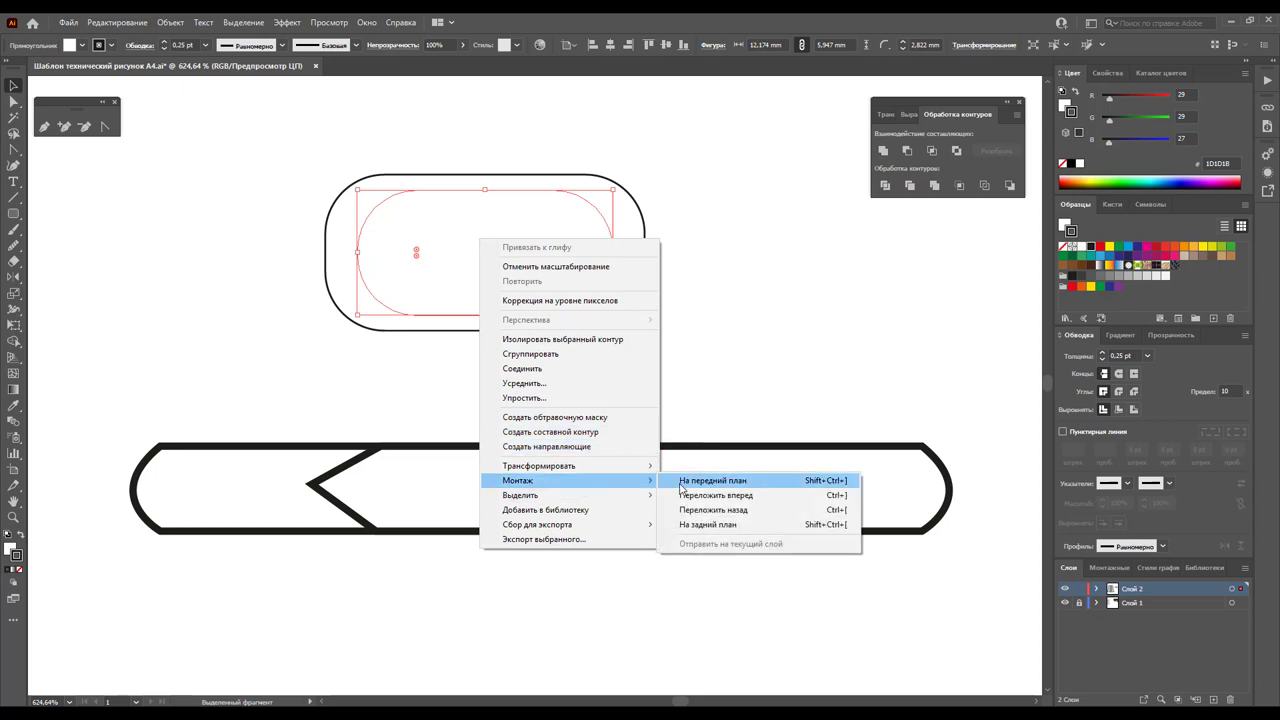
{"action": "left_click", "coordinate": [712, 480]}
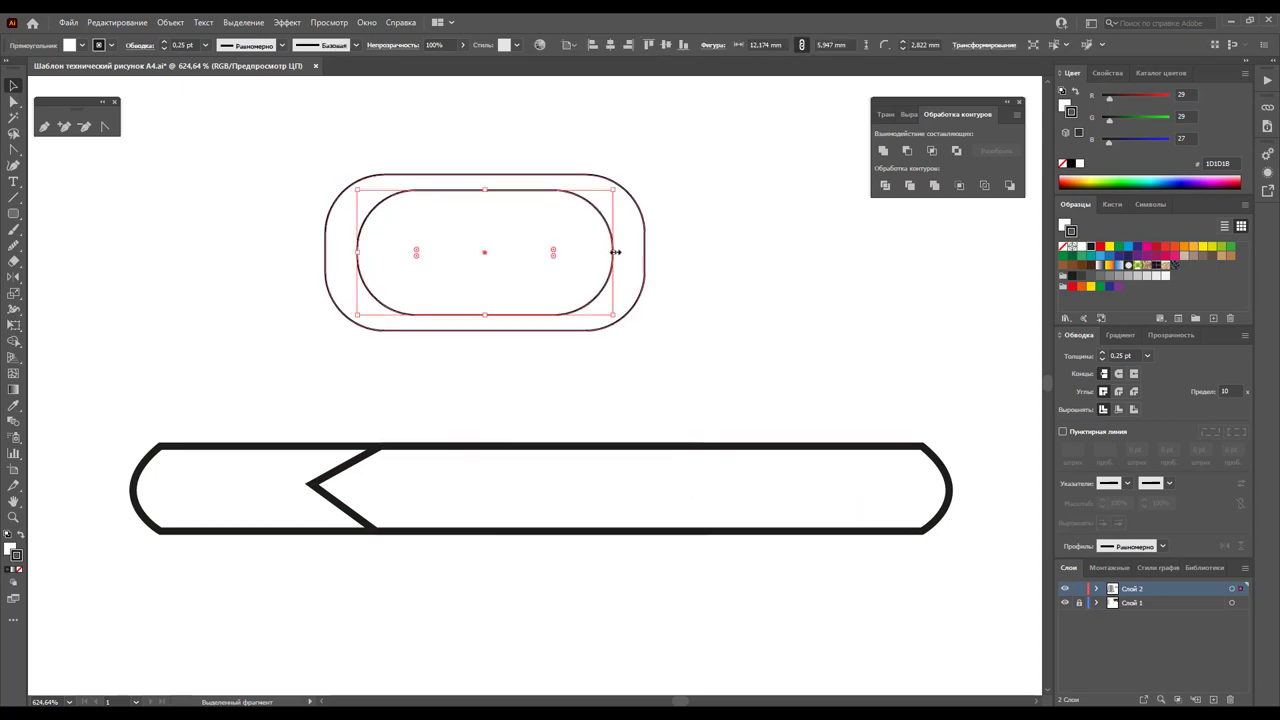
{"action": "left_click_drag", "start_coordinate": [615, 252], "coordinate": [620, 252]}
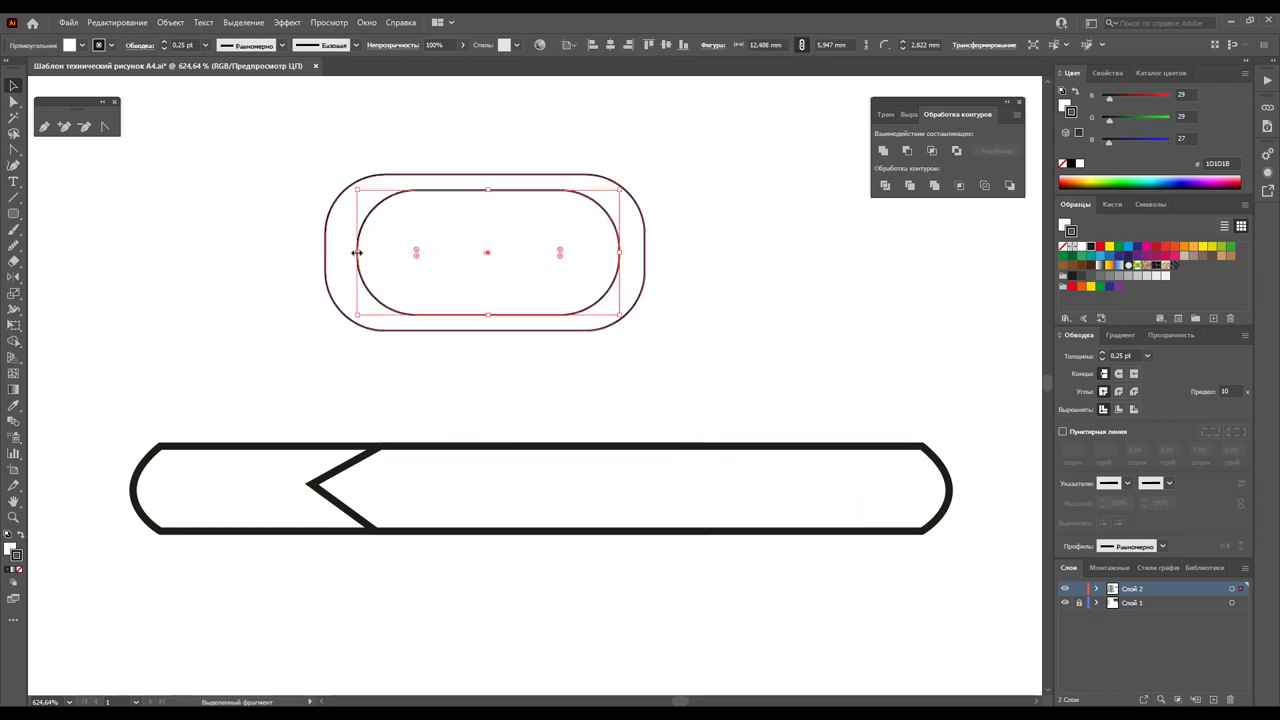
{"action": "left_click_drag", "start_coordinate": [357, 252], "coordinate": [349, 252]}
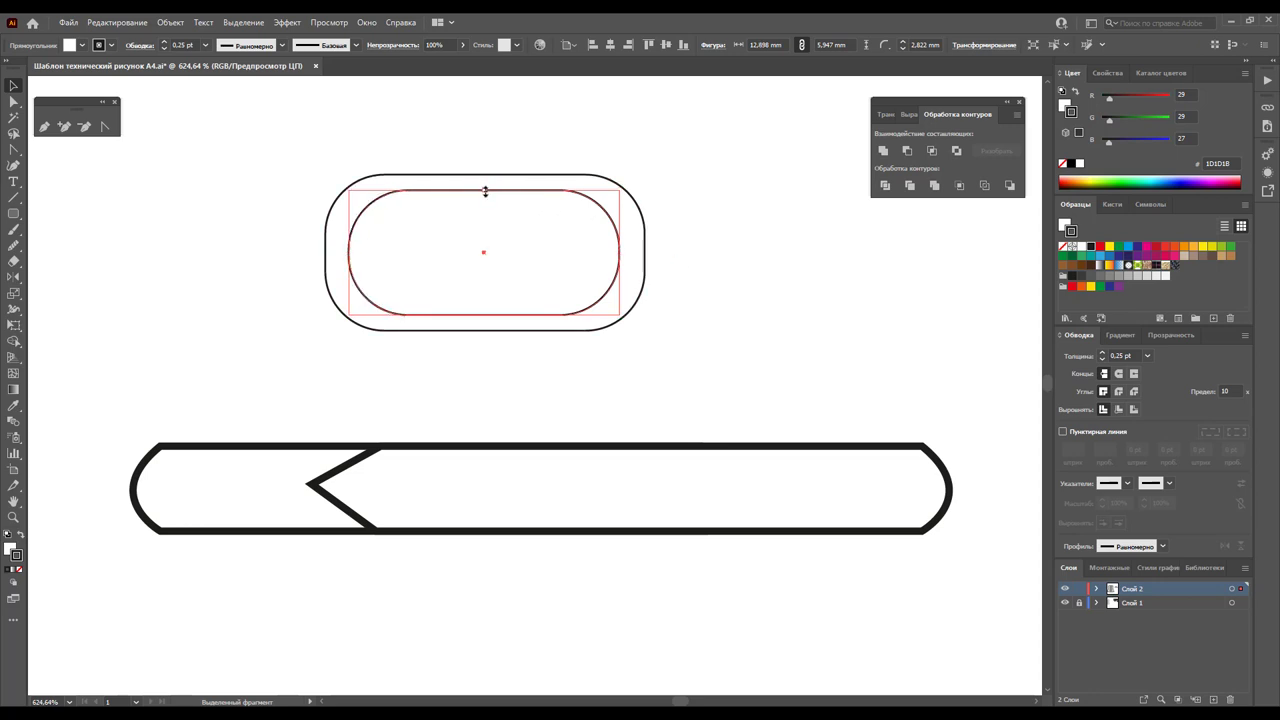
{"action": "left_click_drag", "start_coordinate": [485, 190], "coordinate": [485, 196]}
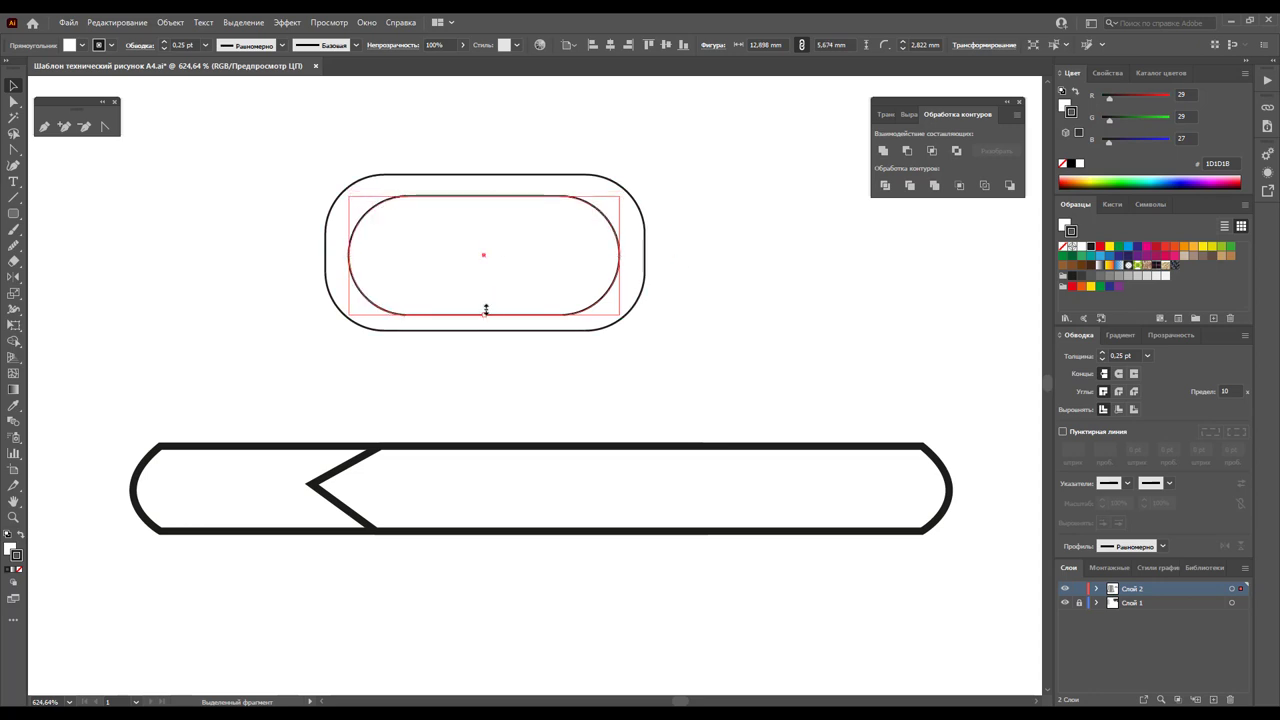
{"action": "left_click_drag", "start_coordinate": [485, 310], "coordinate": [484, 317]}
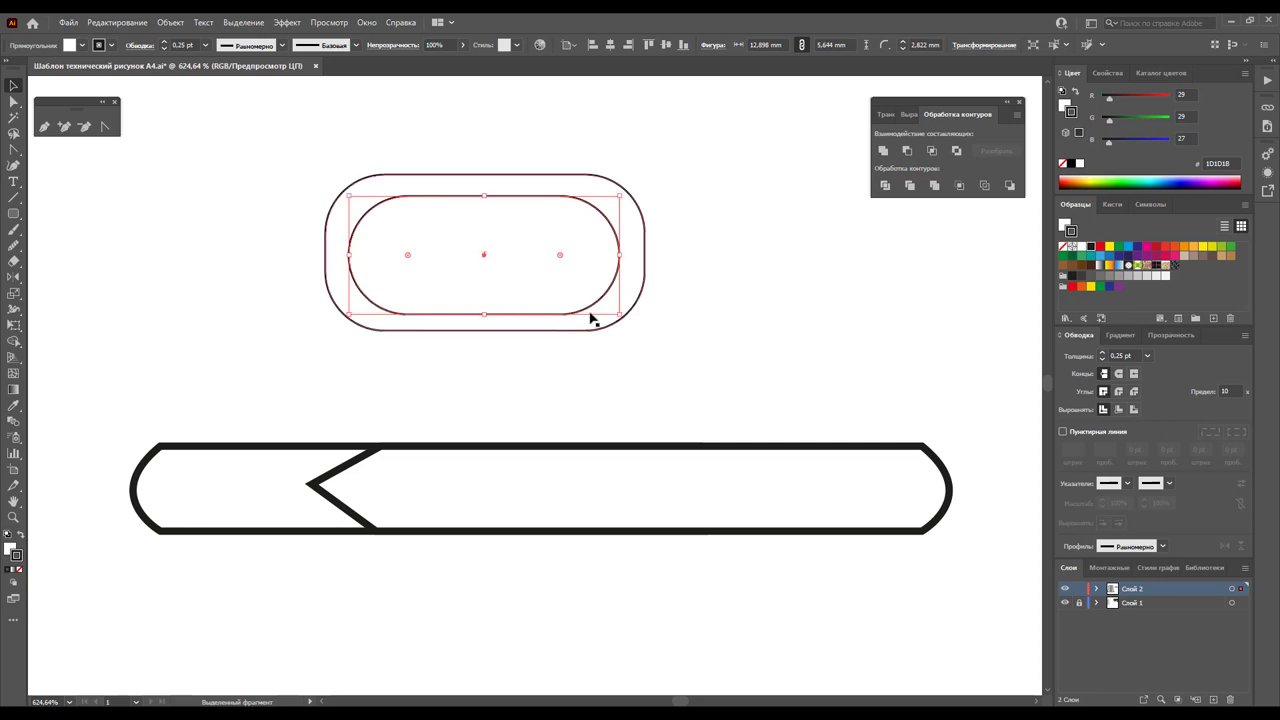
{"action": "left_click_drag", "start_coordinate": [484, 315], "coordinate": [491, 291]}
Select both rounded rectangles together and open the Window menu
{"action": "left_click", "coordinate": [786, 296]}
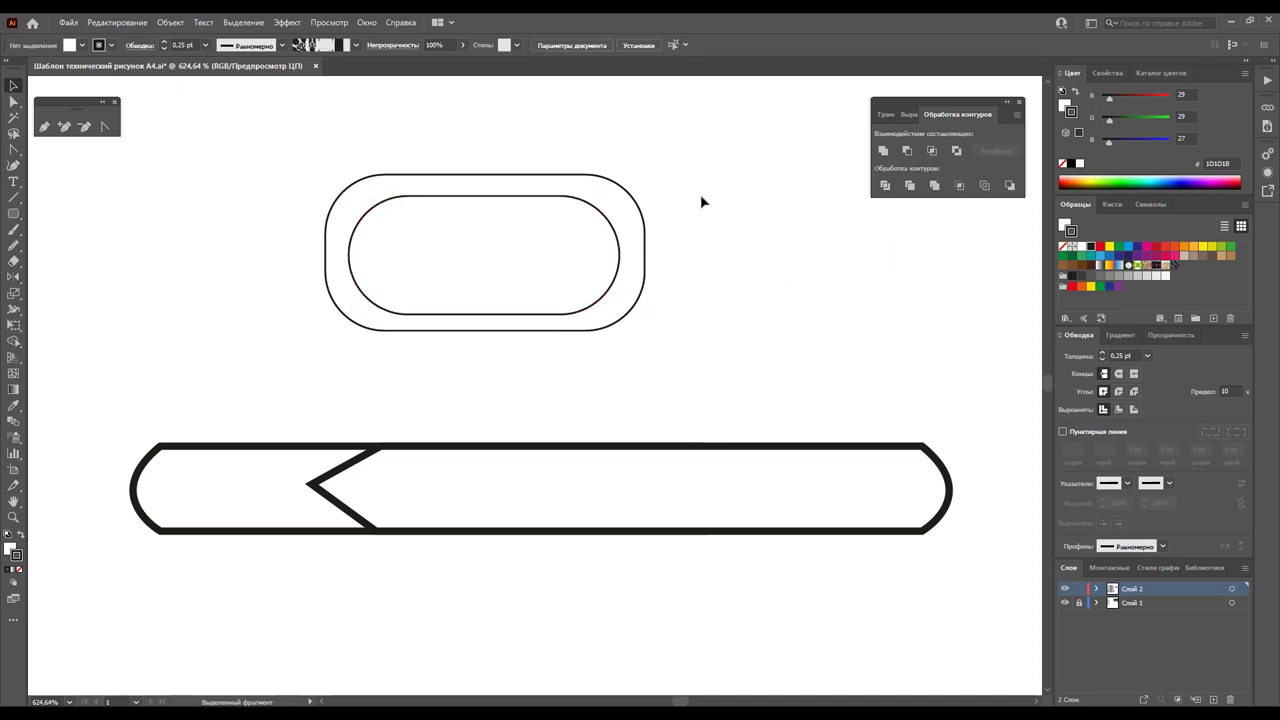
{"action": "left_click_drag", "start_coordinate": [702, 150], "coordinate": [488, 314]}
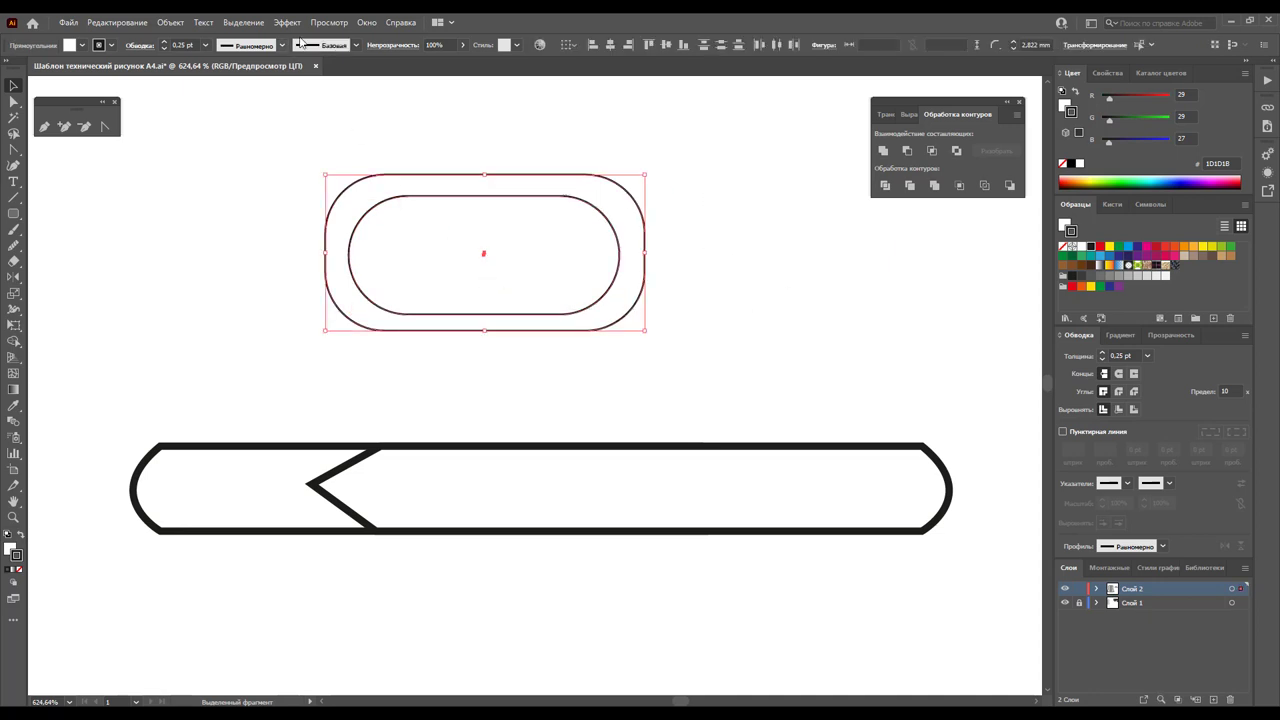
{"action": "left_click", "coordinate": [367, 22]}
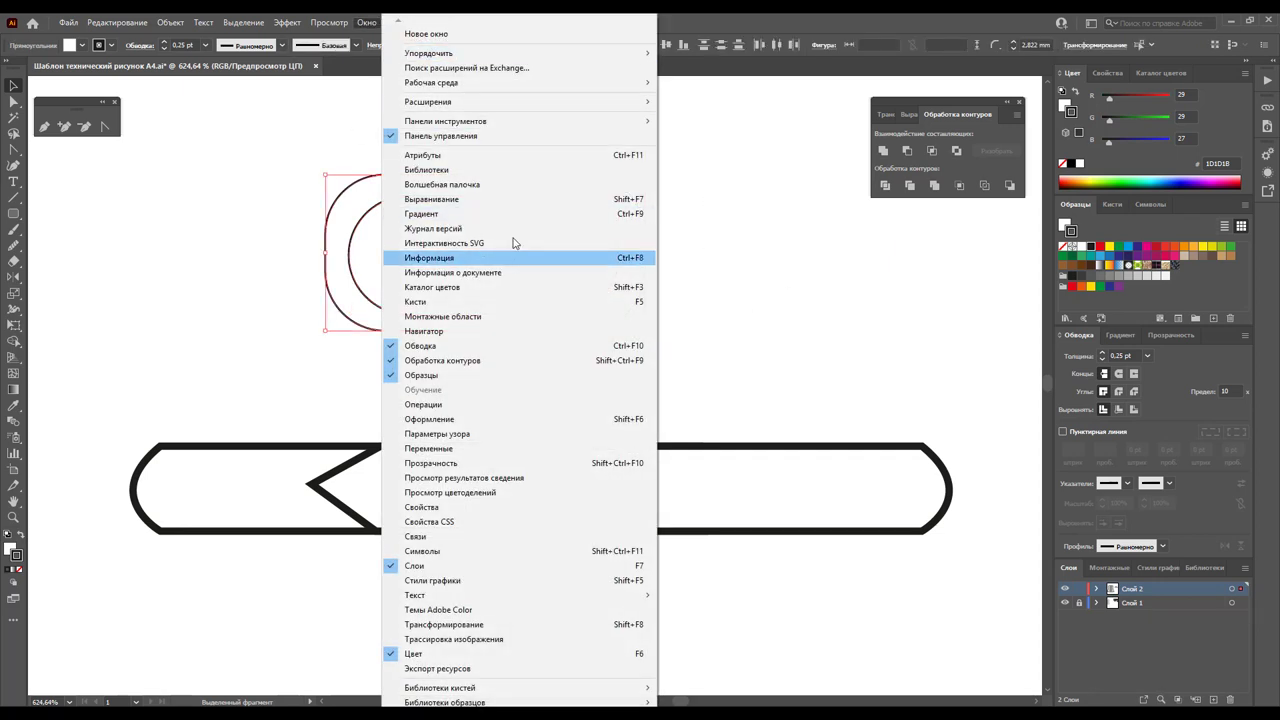
Centre the inner rectangle in the outer one with Horizontal and Vertical Align Center
{"action": "left_click", "coordinate": [493, 199]}
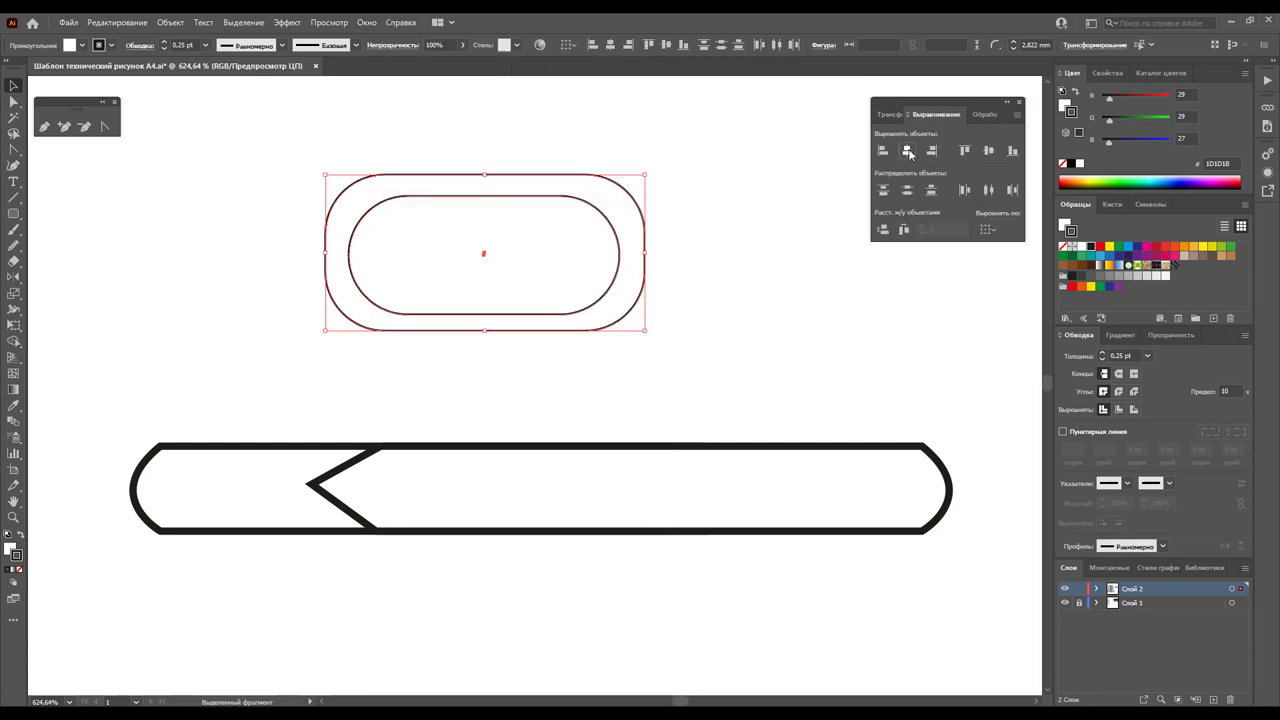
{"action": "left_click", "coordinate": [907, 150]}
{"action": "left_click", "coordinate": [988, 150]}
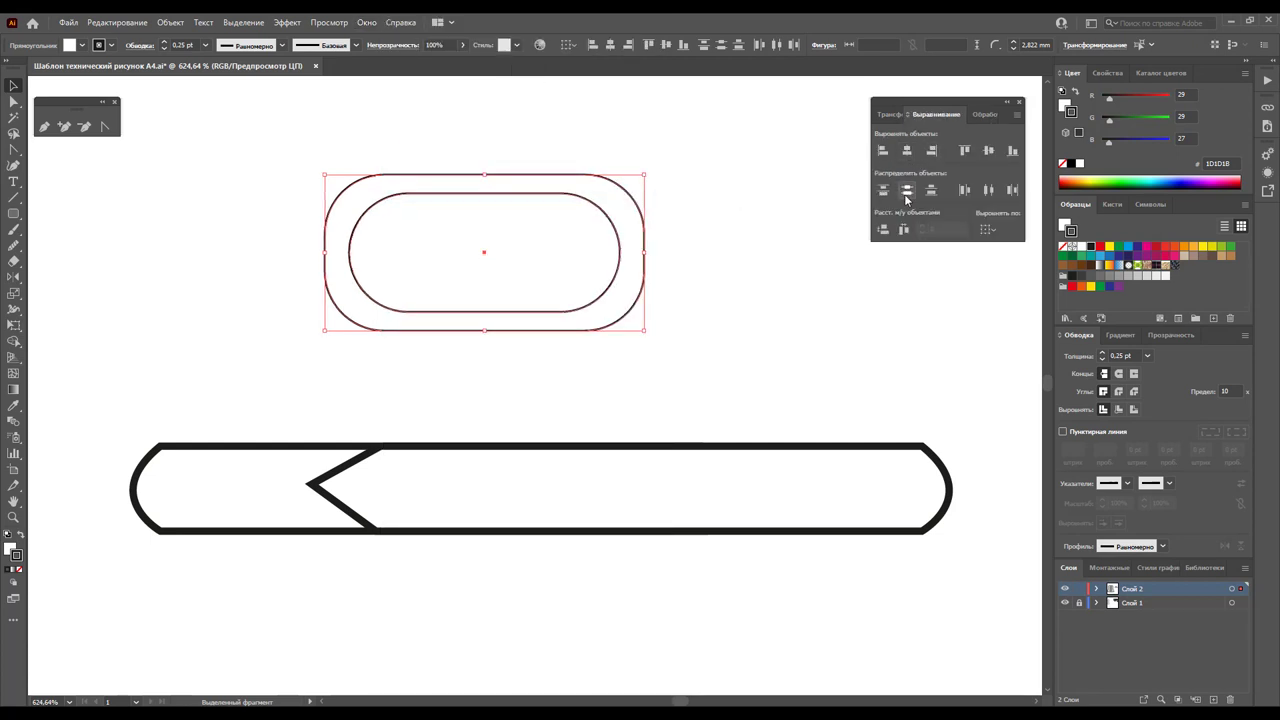
{"action": "left_click", "coordinate": [903, 308]}
Resize the inner rectangle to about 13.16 × 5.64 mm
{"action": "left_click", "coordinate": [889, 114]}
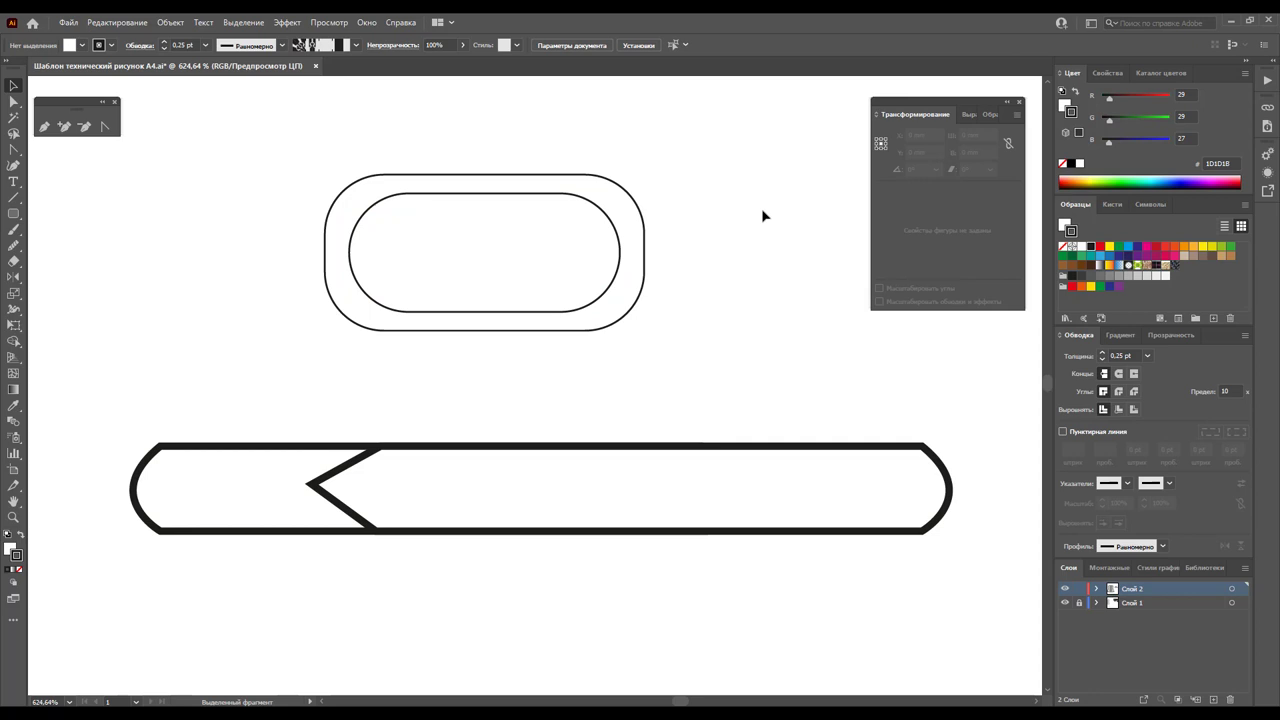
{"action": "left_click", "coordinate": [617, 237]}
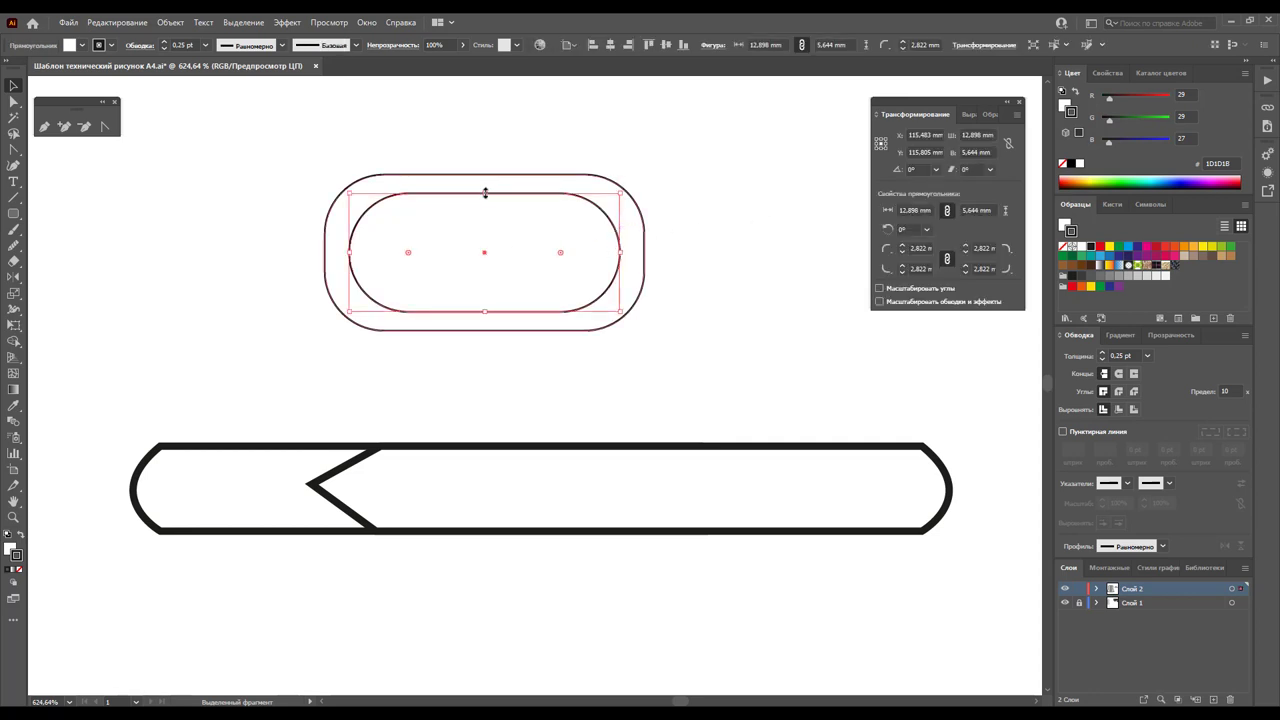
{"action": "left_click_drag", "start_coordinate": [485, 193], "coordinate": [486, 195]}
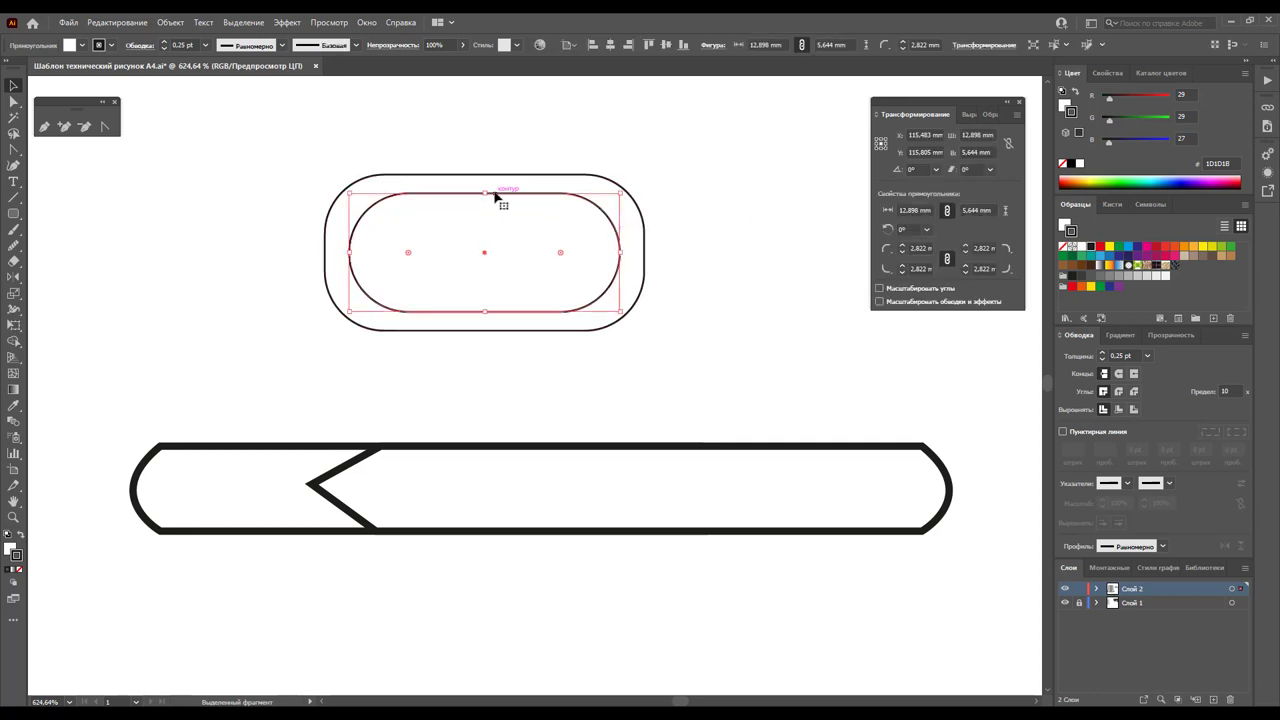
{"action": "left_click_drag", "start_coordinate": [620, 193], "coordinate": [627, 214]}
Re-centre both rectangles horizontally and reselect them together
{"action": "left_click_drag", "start_coordinate": [686, 137], "coordinate": [450, 290]}
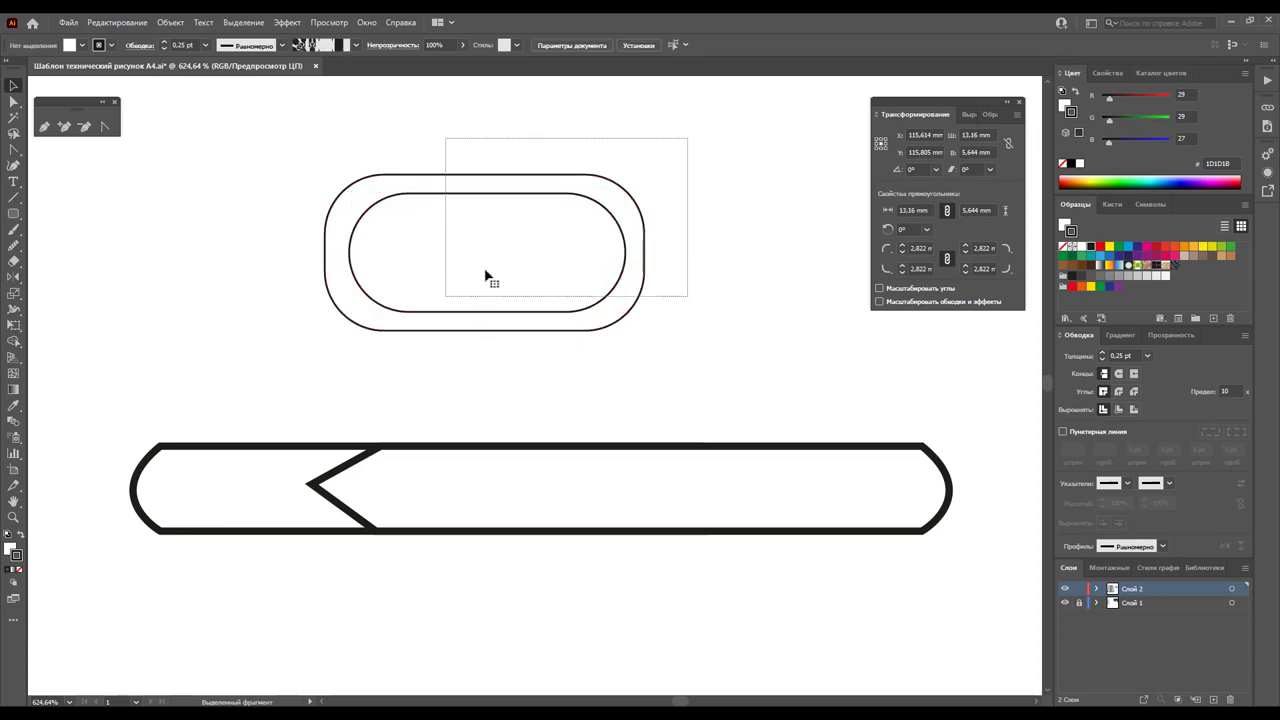
{"action": "left_click", "coordinate": [969, 114]}
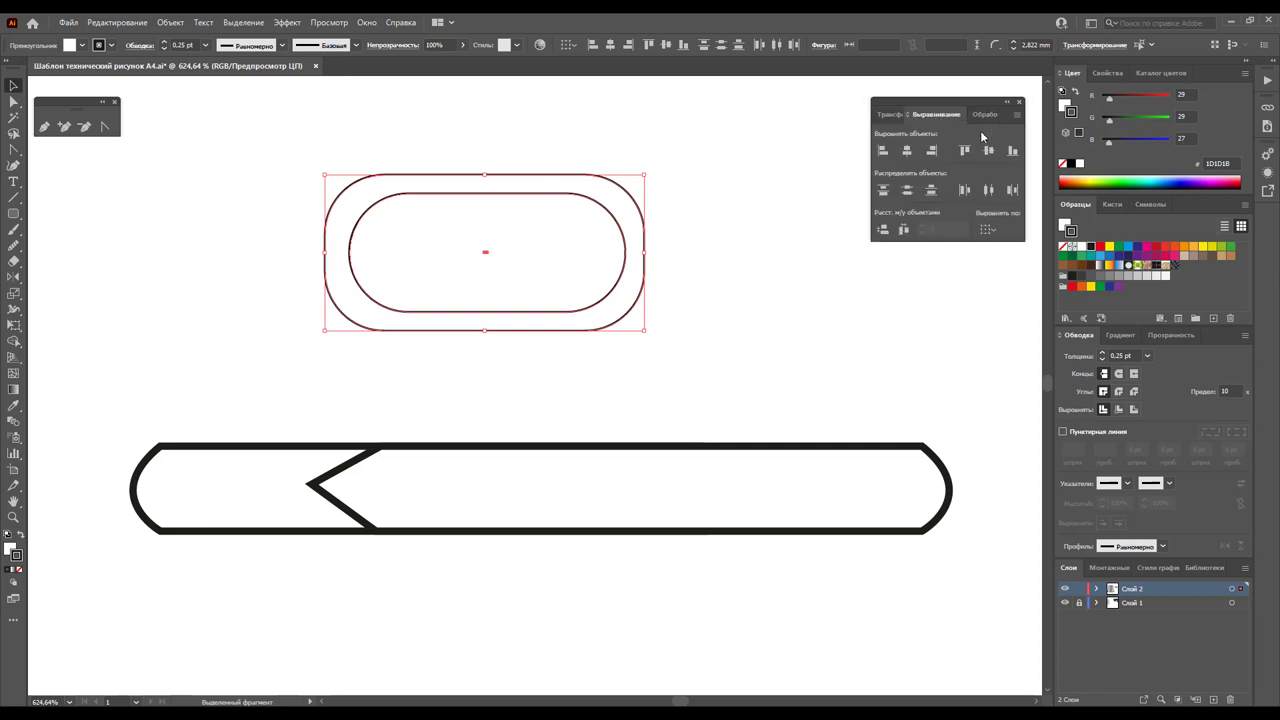
{"action": "left_click", "coordinate": [906, 152]}
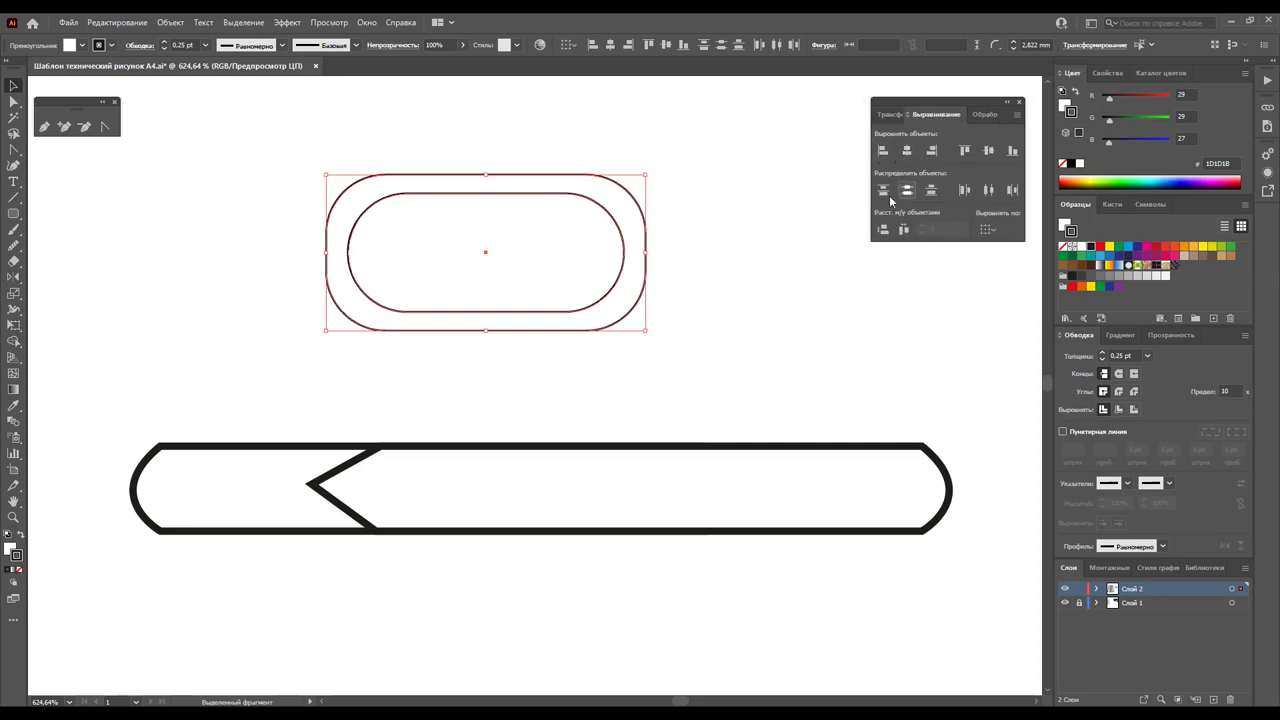
{"action": "left_click", "coordinate": [763, 181]}
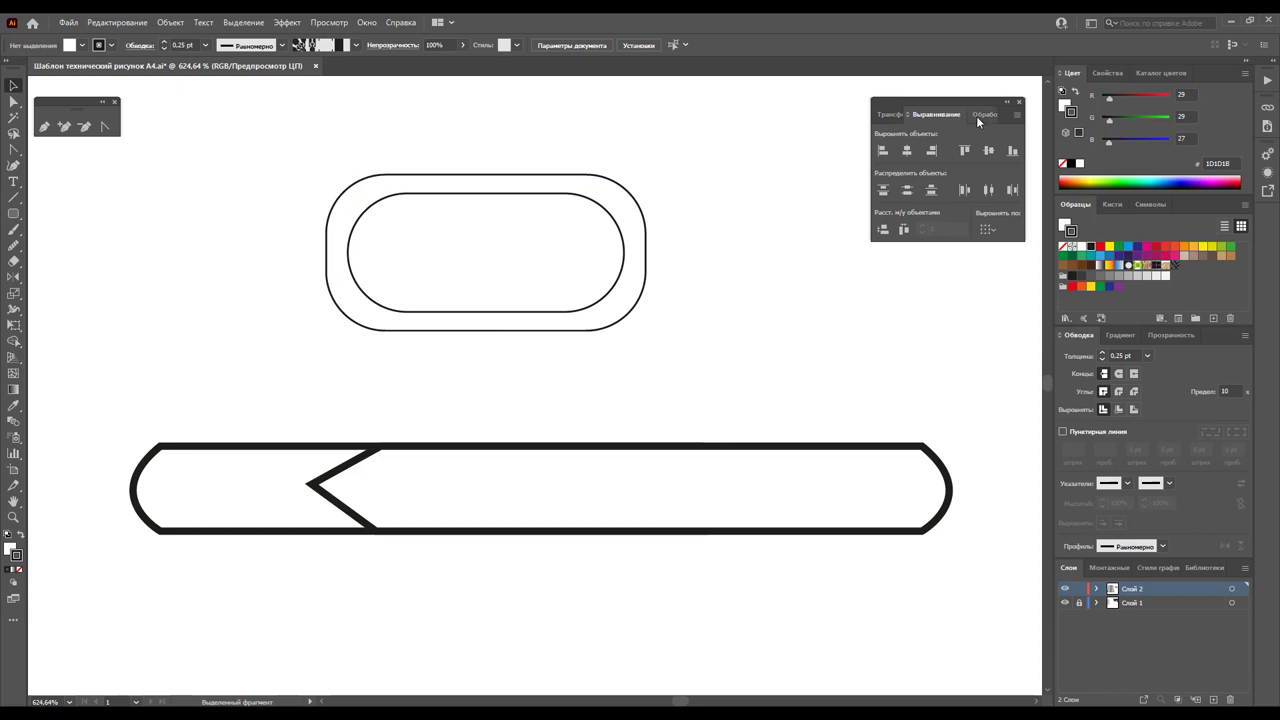
{"action": "left_click", "coordinate": [984, 114]}
{"action": "left_click_drag", "start_coordinate": [563, 177], "coordinate": [408, 303]}
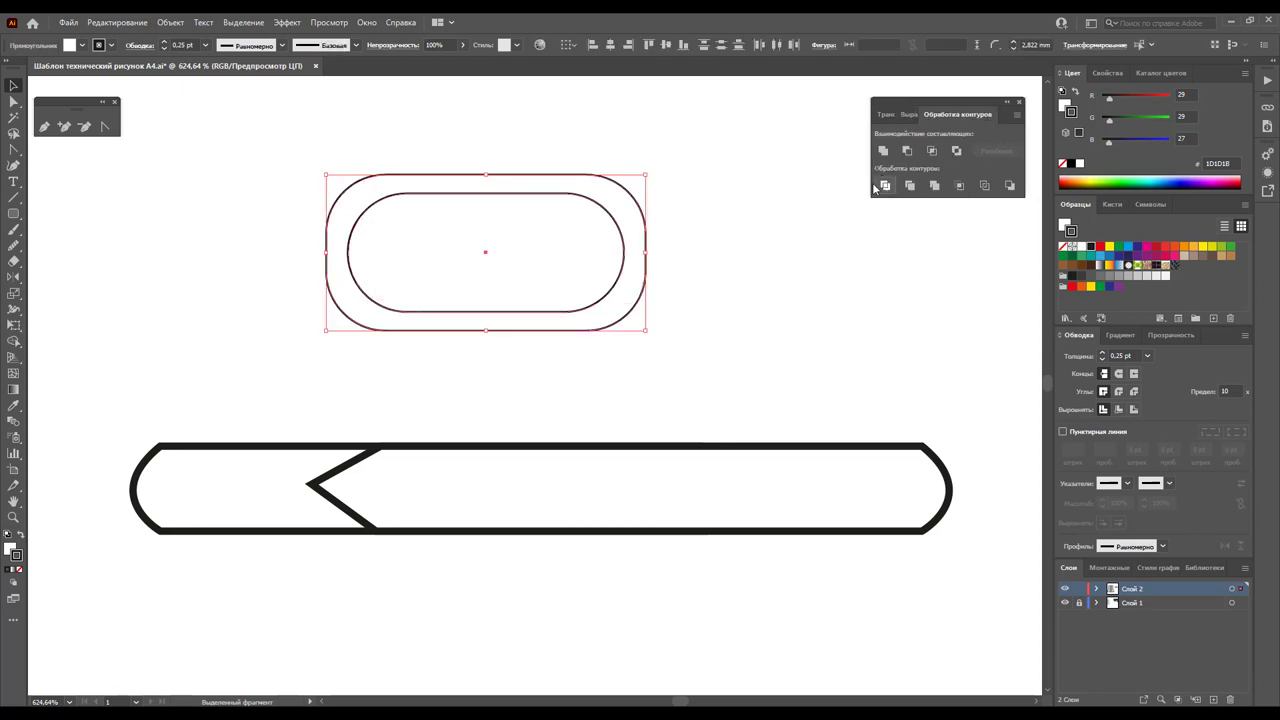
Combine the two rounded rectangles into one ring with Make Compound Path
{"action": "right_click", "coordinate": [492, 248]}
{"action": "left_click", "coordinate": [585, 362]}
{"action": "left_click", "coordinate": [791, 297]}
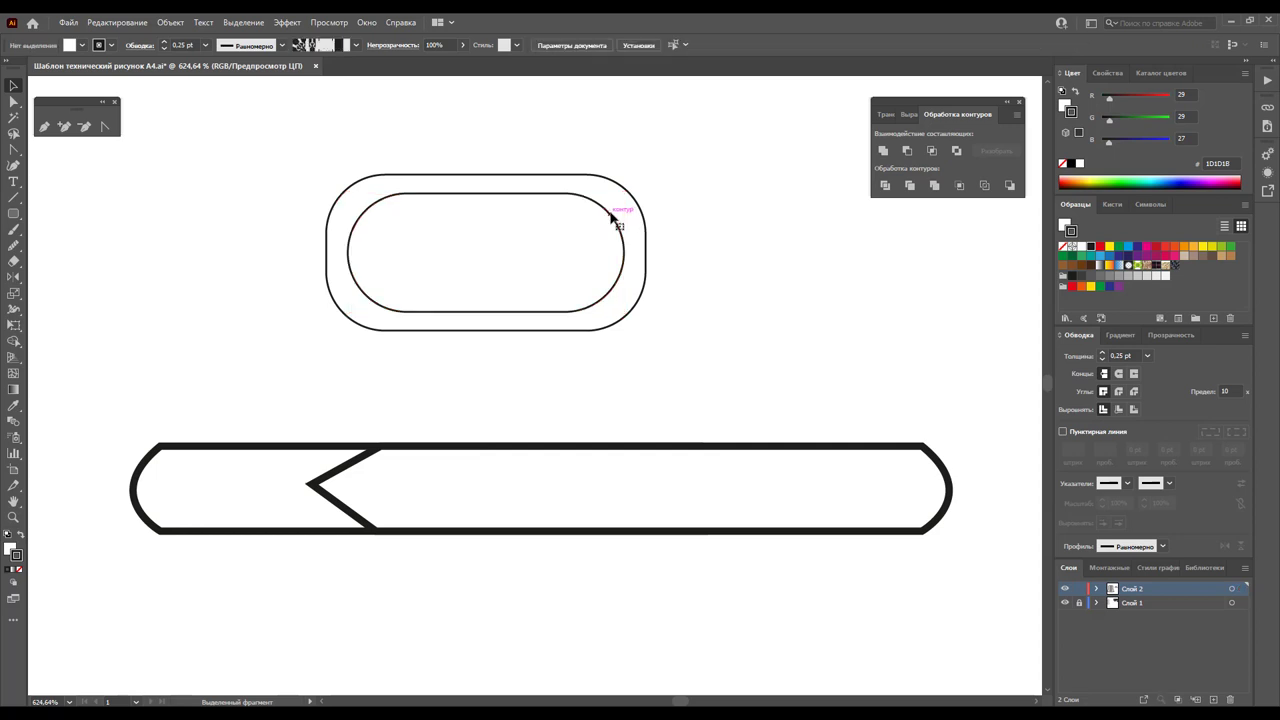
{"action": "left_click_drag", "start_coordinate": [688, 170], "coordinate": [562, 296]}
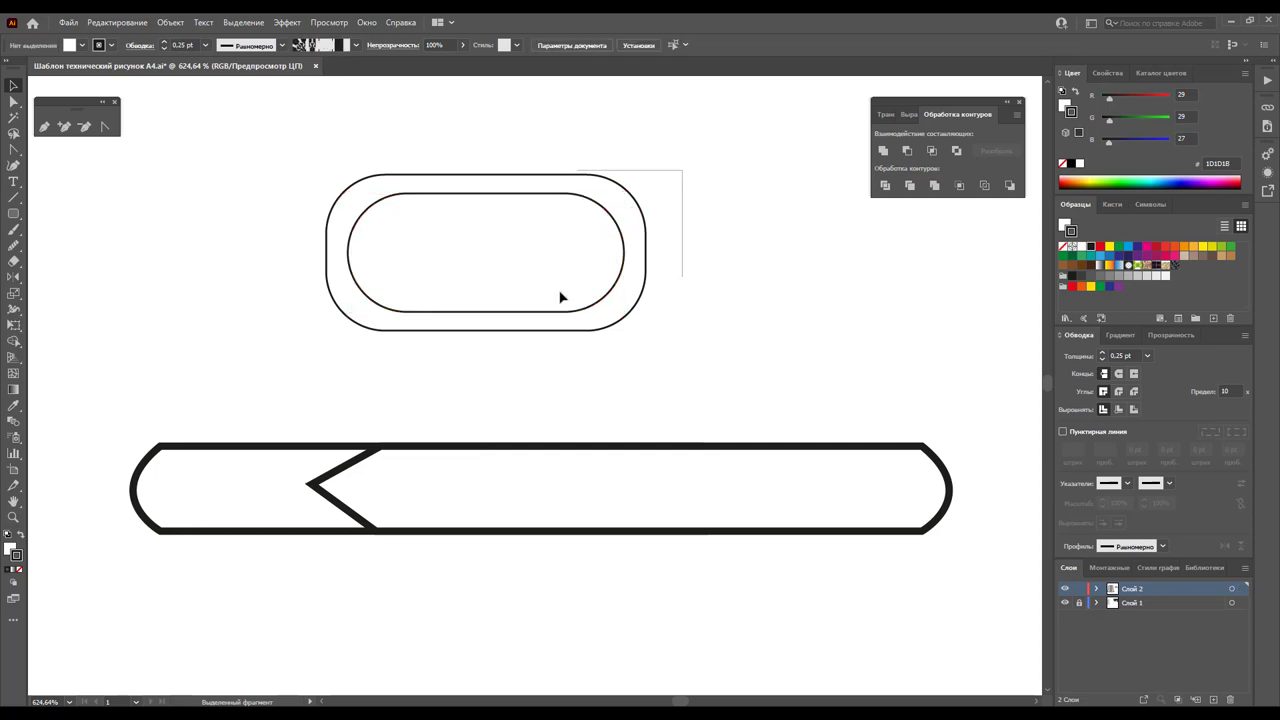
Fill the ring with the white-to-black gradient and give it a dark 1D1D1B outline
{"action": "left_click", "coordinate": [1101, 266]}
{"action": "left_click", "coordinate": [20, 537]}
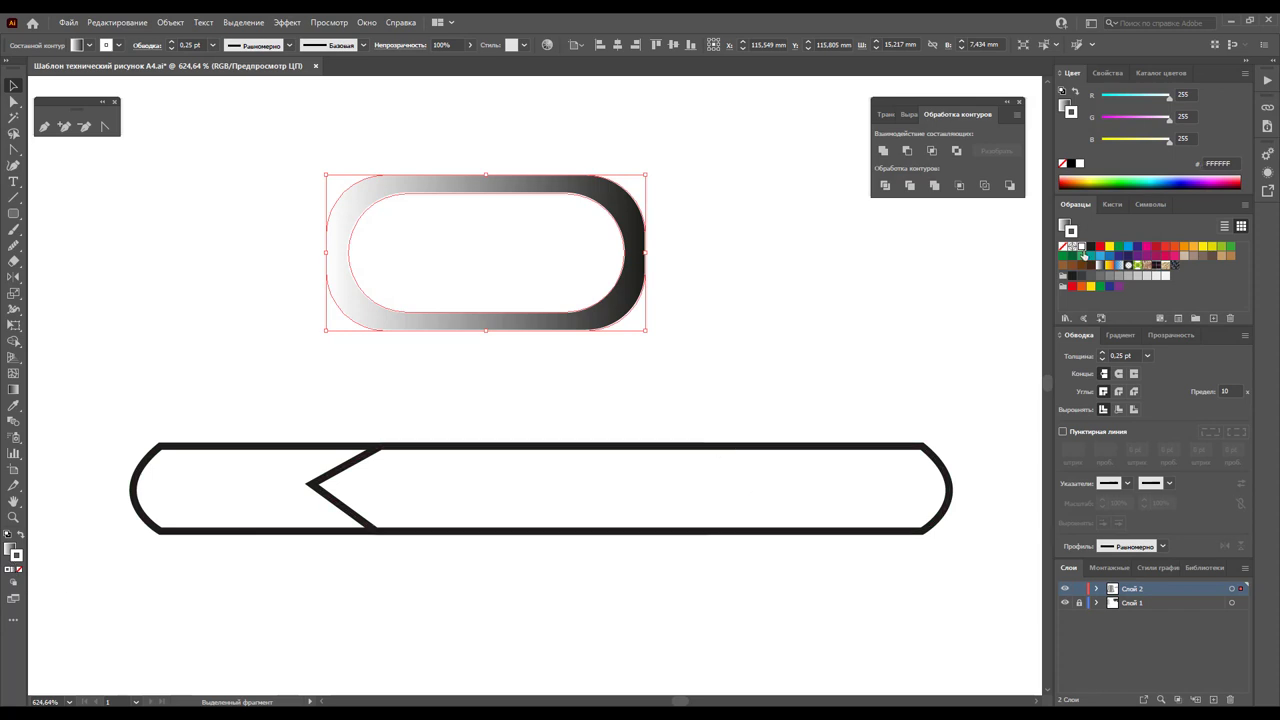
{"action": "left_click", "coordinate": [1091, 250]}
{"action": "left_click", "coordinate": [716, 320]}
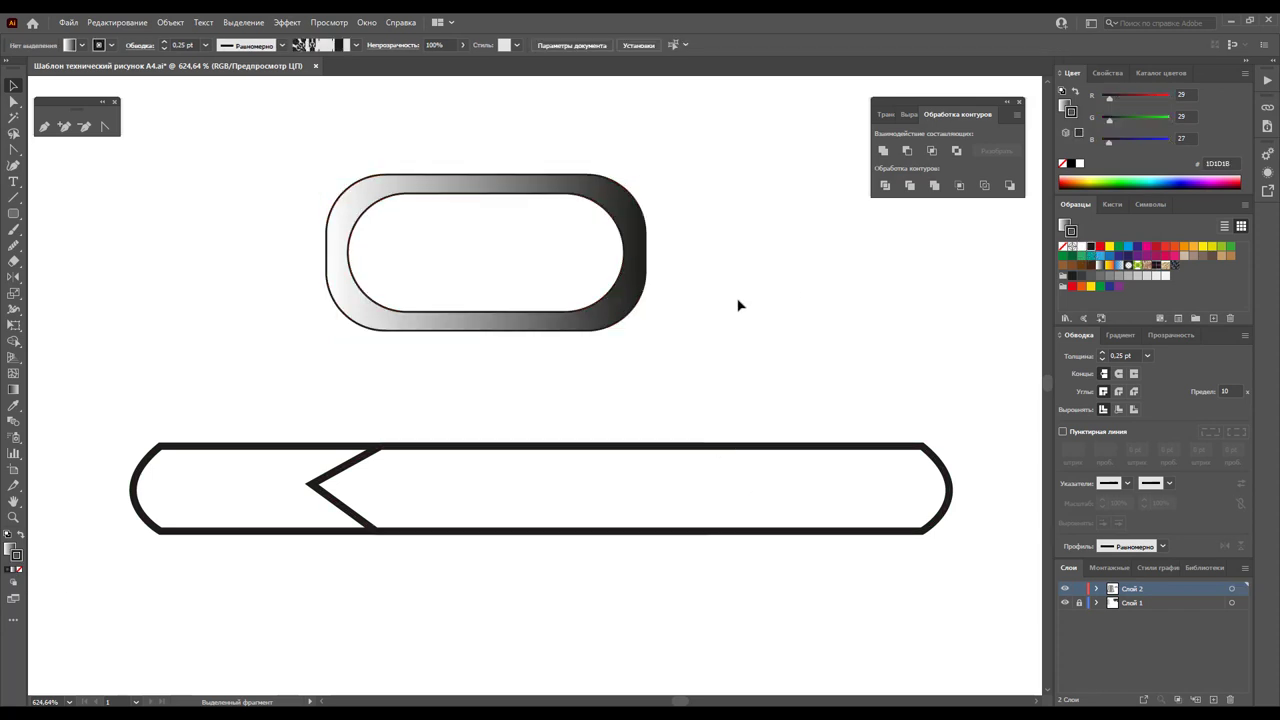
Move the gradient buckle frame onto the strap, making it slightly shorter and narrower
{"action": "left_click", "coordinate": [618, 215]}
{"action": "mouse_move", "coordinate": [514, 199]}
{"action": "left_mouse_down"}
{"action": "mouse_move", "coordinate": [580, 412]}
{"action": "mouse_move", "coordinate": [567, 434]}
{"action": "left_mouse_up"}
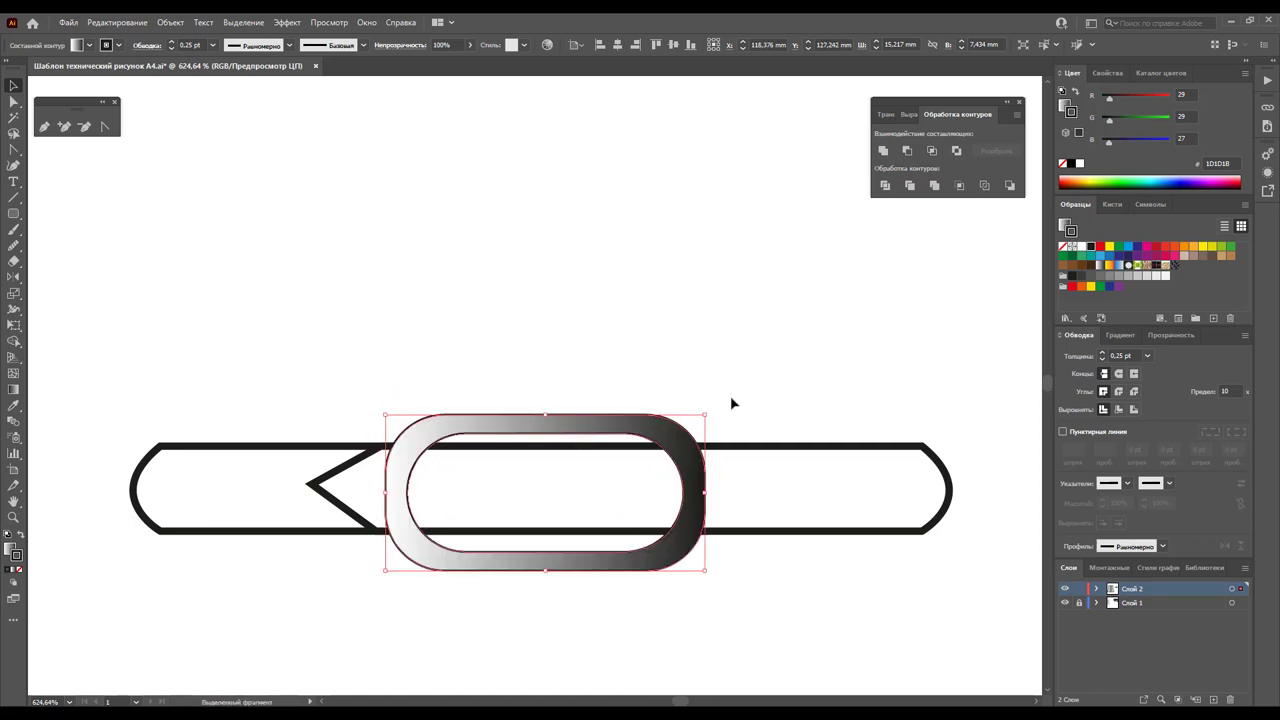
{"action": "left_click_drag", "start_coordinate": [706, 413], "coordinate": [693, 422]}
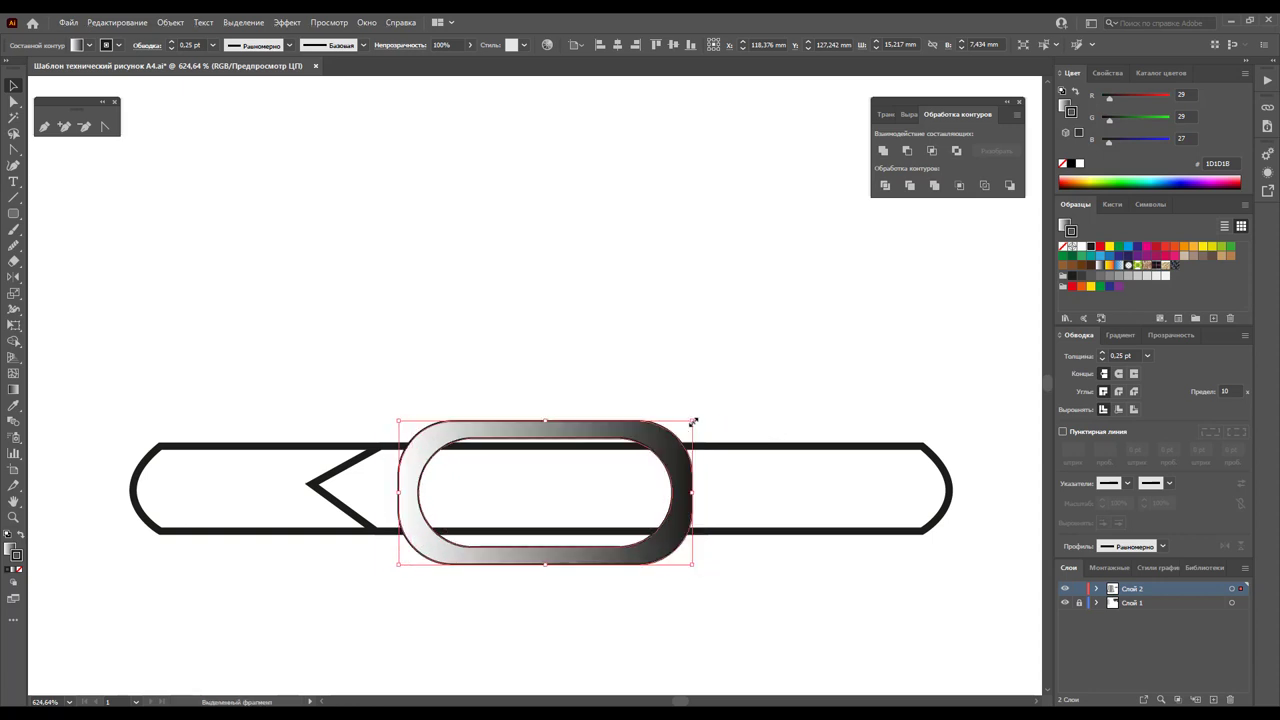
{"action": "key", "text": "Up"}
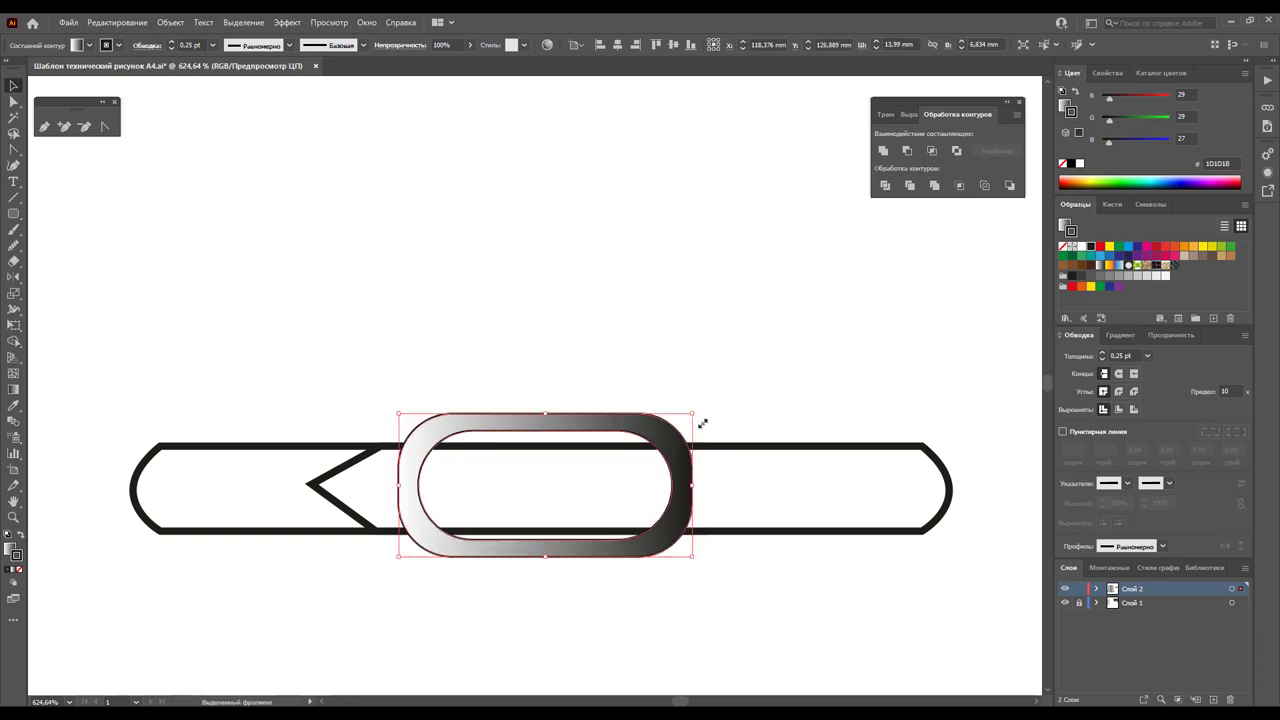
{"action": "left_click_drag", "start_coordinate": [547, 412], "coordinate": [547, 422]}
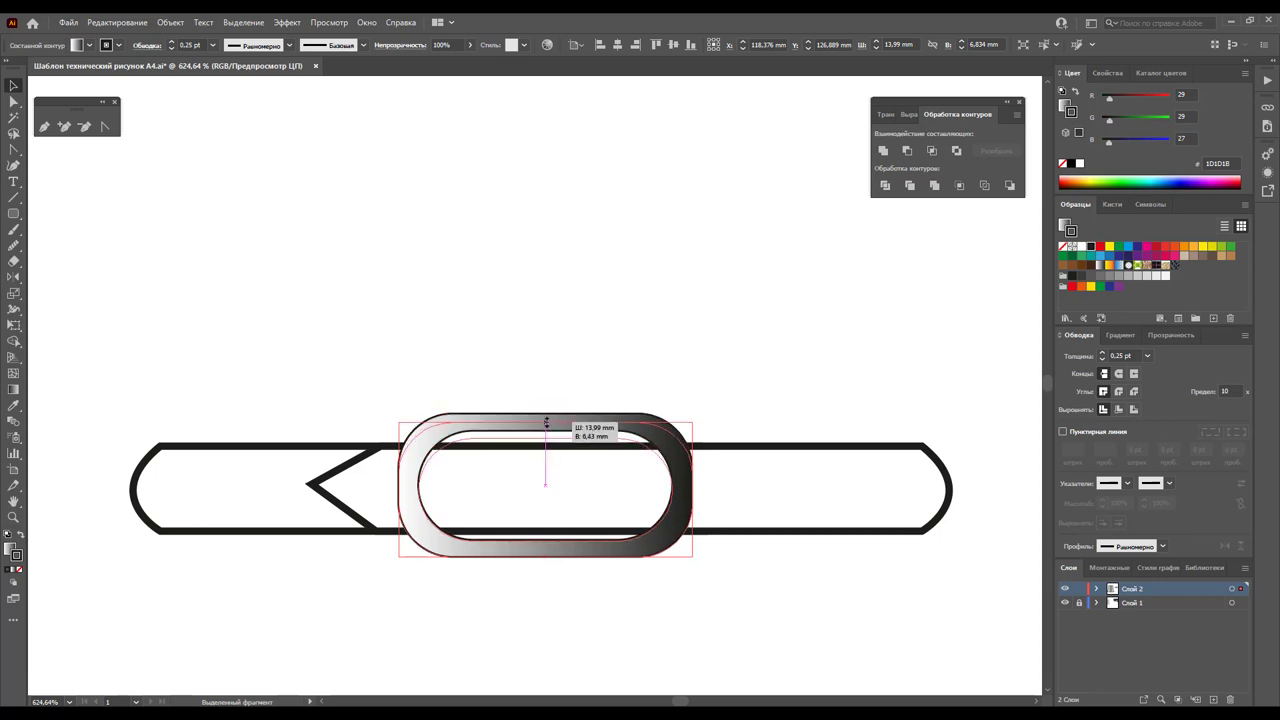
{"action": "left_click_drag", "start_coordinate": [693, 490], "coordinate": [663, 490]}
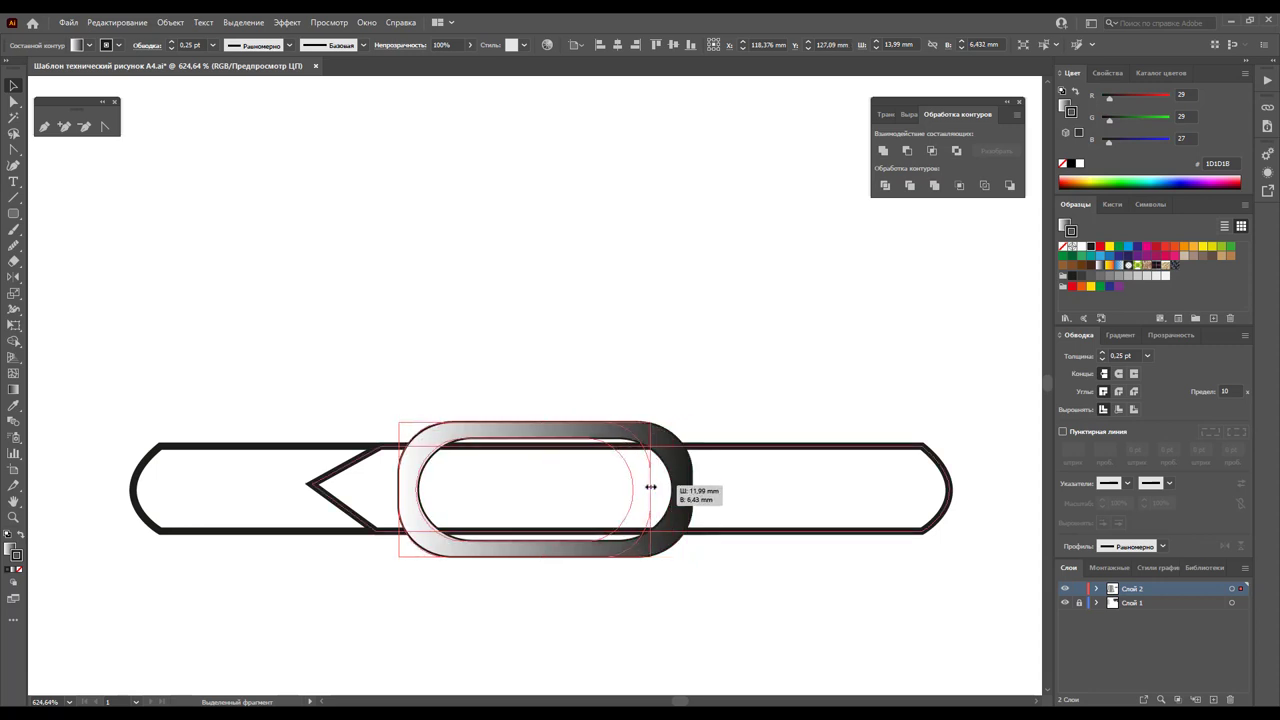
Draw a circle above the strap with the Ellipse tool
{"action": "left_click", "coordinate": [707, 350]}
{"action": "mouse_move", "coordinate": [13, 213]}
{"action": "left_mouse_down"}
{"action": "mouse_move", "coordinate": [44, 215]}
{"action": "mouse_move", "coordinate": [80, 245]}
{"action": "left_mouse_up"}
{"action": "left_click_drag", "start_coordinate": [286, 179], "coordinate": [416, 294]}
{"action": "left_click", "coordinate": [15, 87]}
Delete the stray pasted rounded rectangles
{"action": "left_click", "coordinate": [529, 184]}
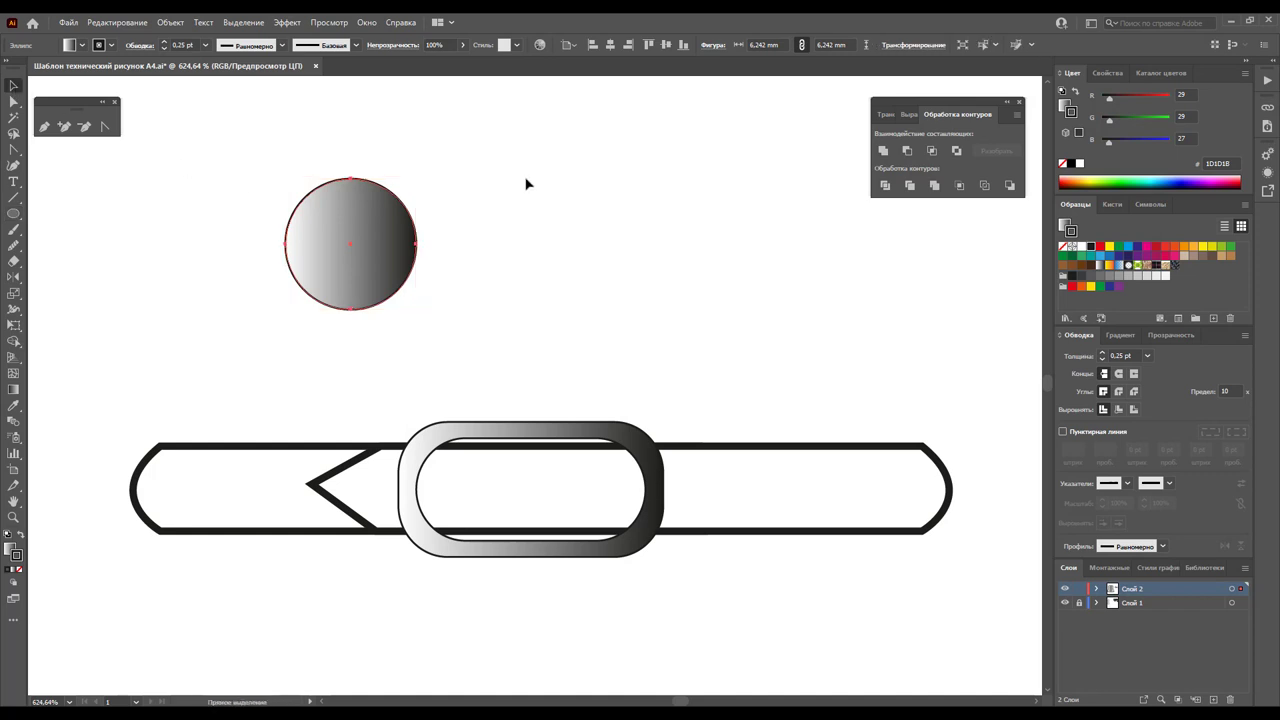
{"action": "key", "text": "ctrl+v"}
{"action": "key", "text": "ctrl+f"}
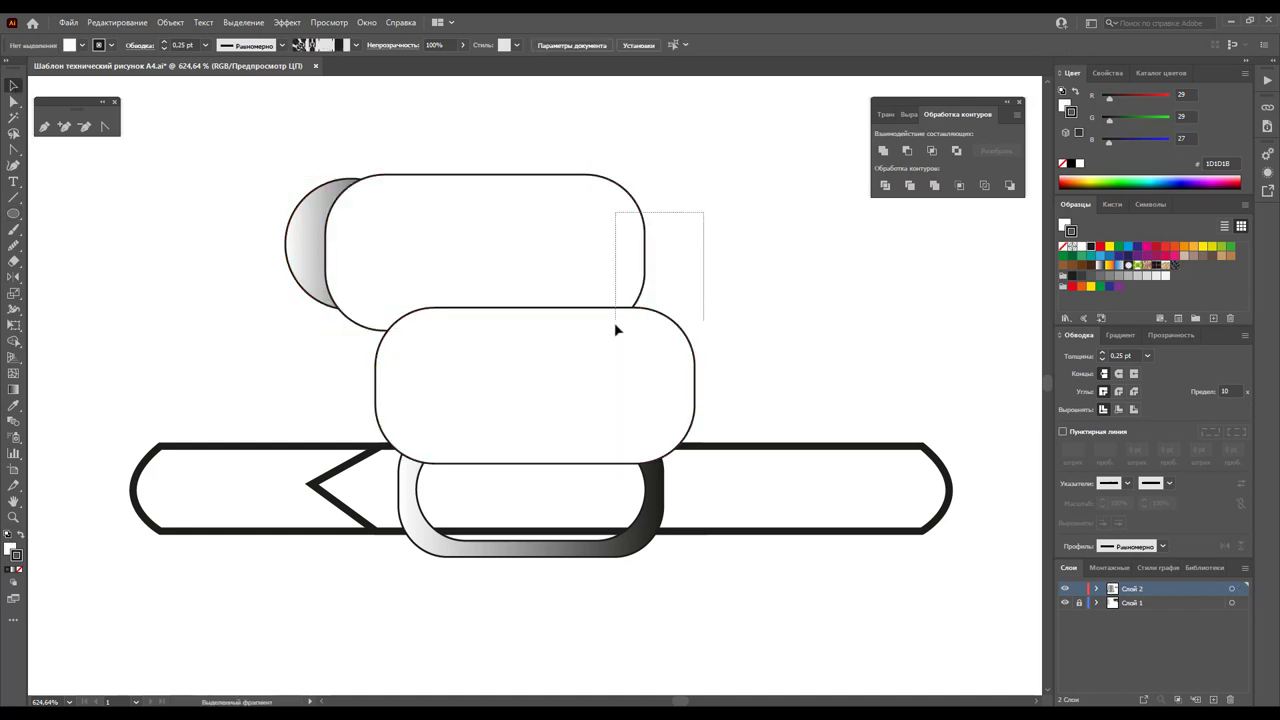
{"action": "left_click_drag", "start_coordinate": [703, 245], "coordinate": [614, 322]}
{"action": "key", "text": "Delete"}
Scale a smaller copy inside the circle and divide both circles with Pathfinder
{"action": "left_click", "coordinate": [347, 292]}
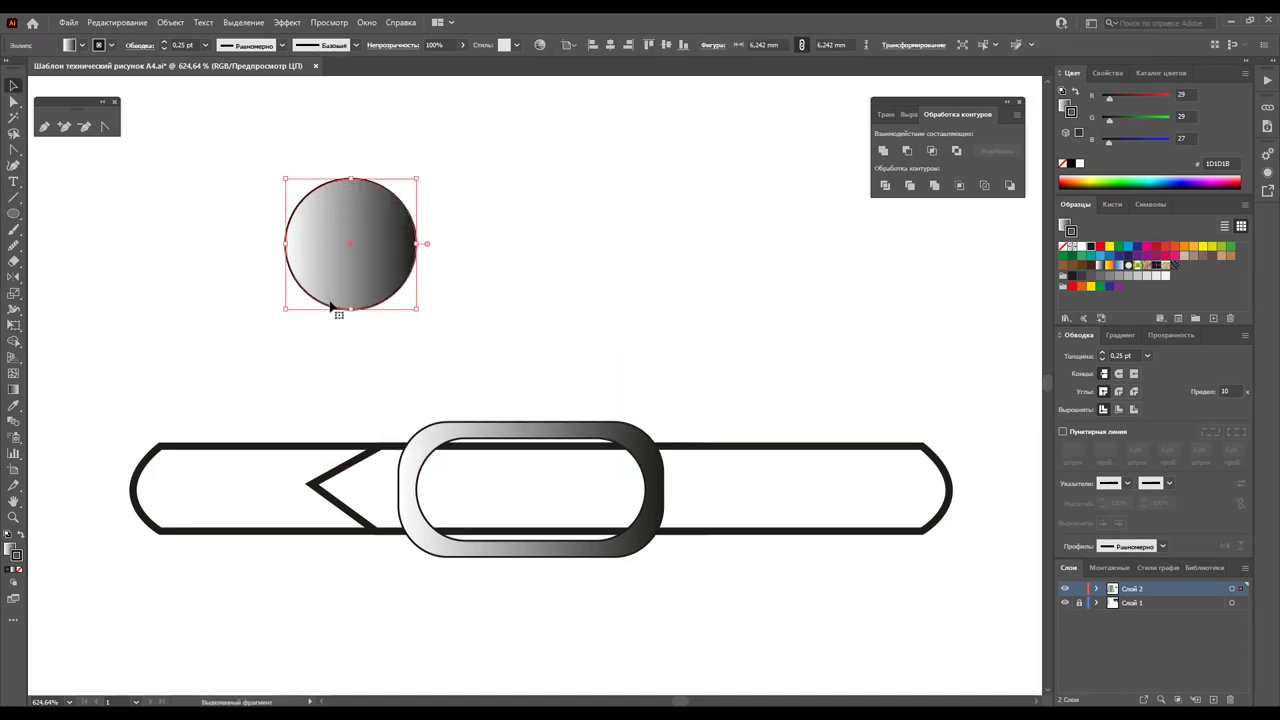
{"action": "left_click", "coordinate": [333, 307]}
{"action": "left_click_drag", "start_coordinate": [419, 311], "coordinate": [399, 290]}
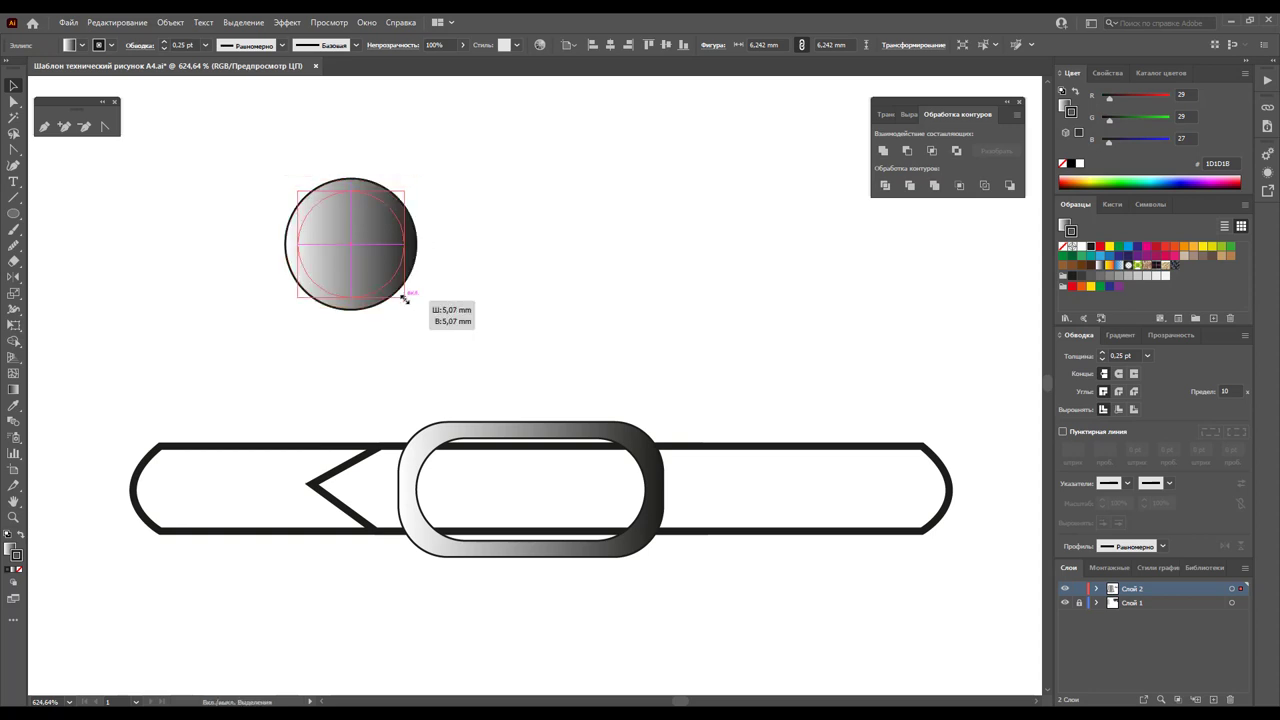
{"action": "left_click_drag", "start_coordinate": [466, 181], "coordinate": [300, 278]}
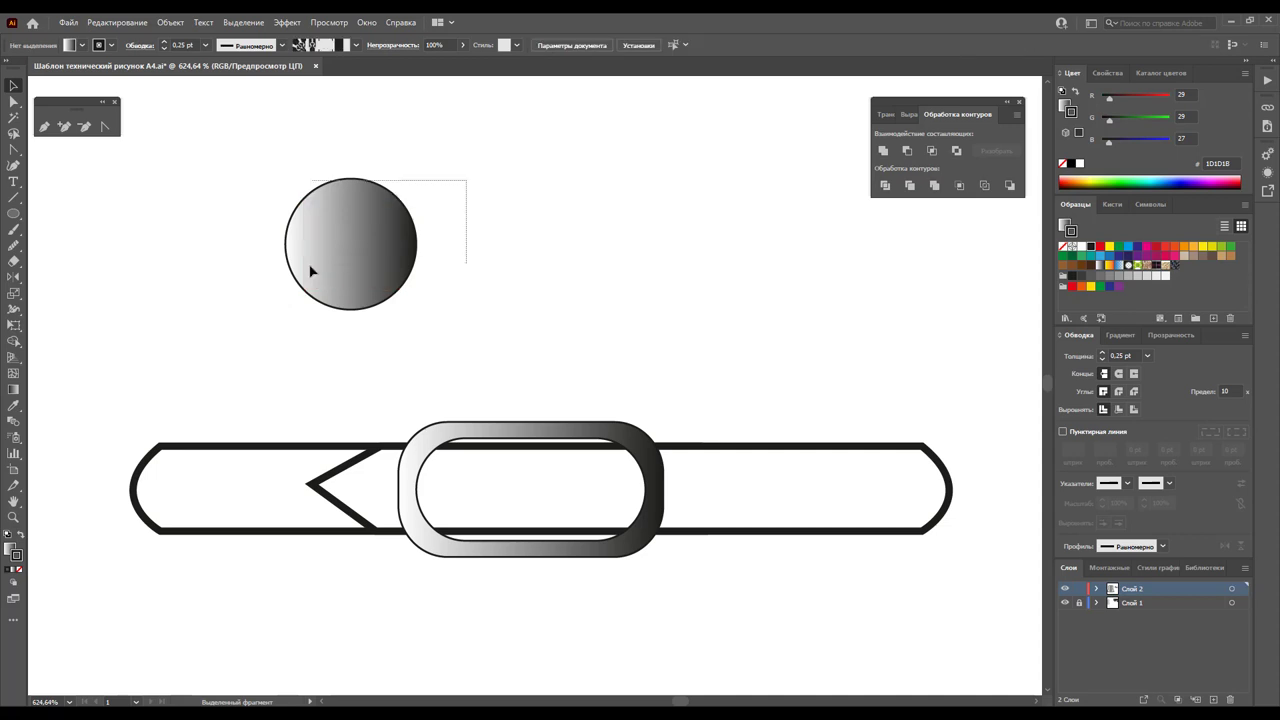
{"action": "left_click", "coordinate": [885, 186]}
Ungroup the pieces and delete the inner circle, leaving a hollow ring
{"action": "right_click", "coordinate": [437, 194]}
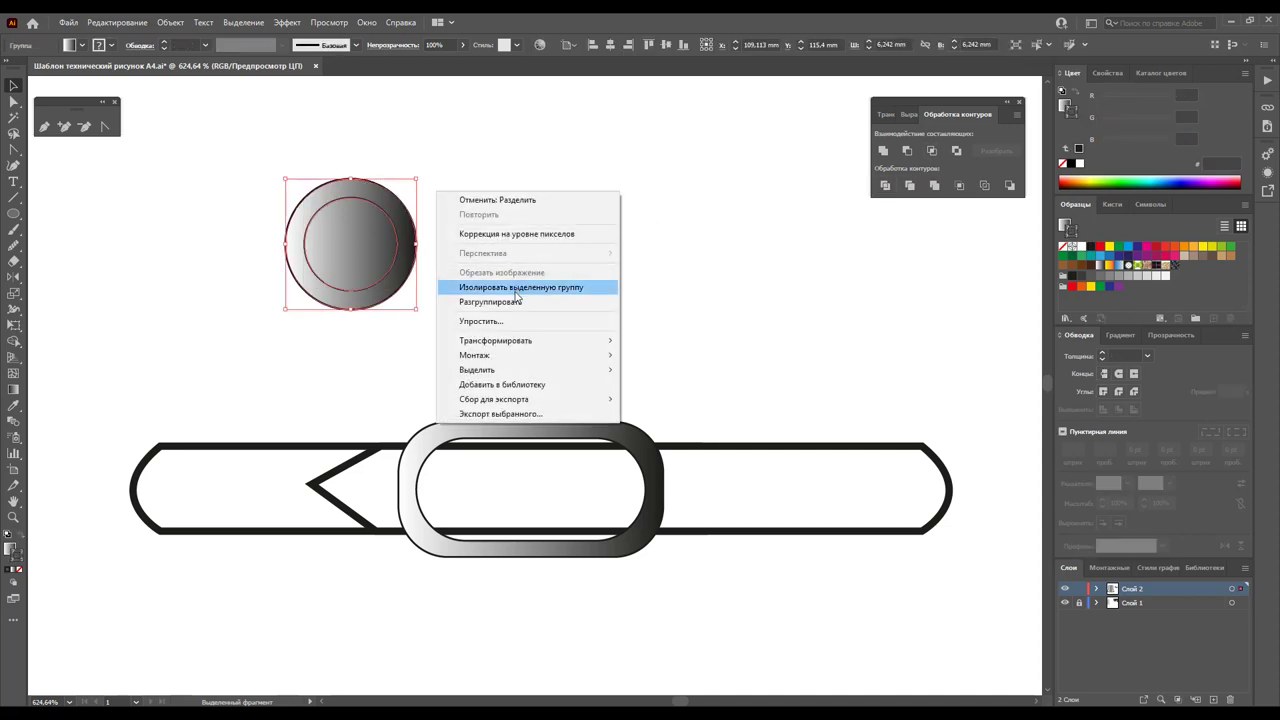
{"action": "left_click", "coordinate": [480, 297]}
{"action": "left_click", "coordinate": [343, 249]}
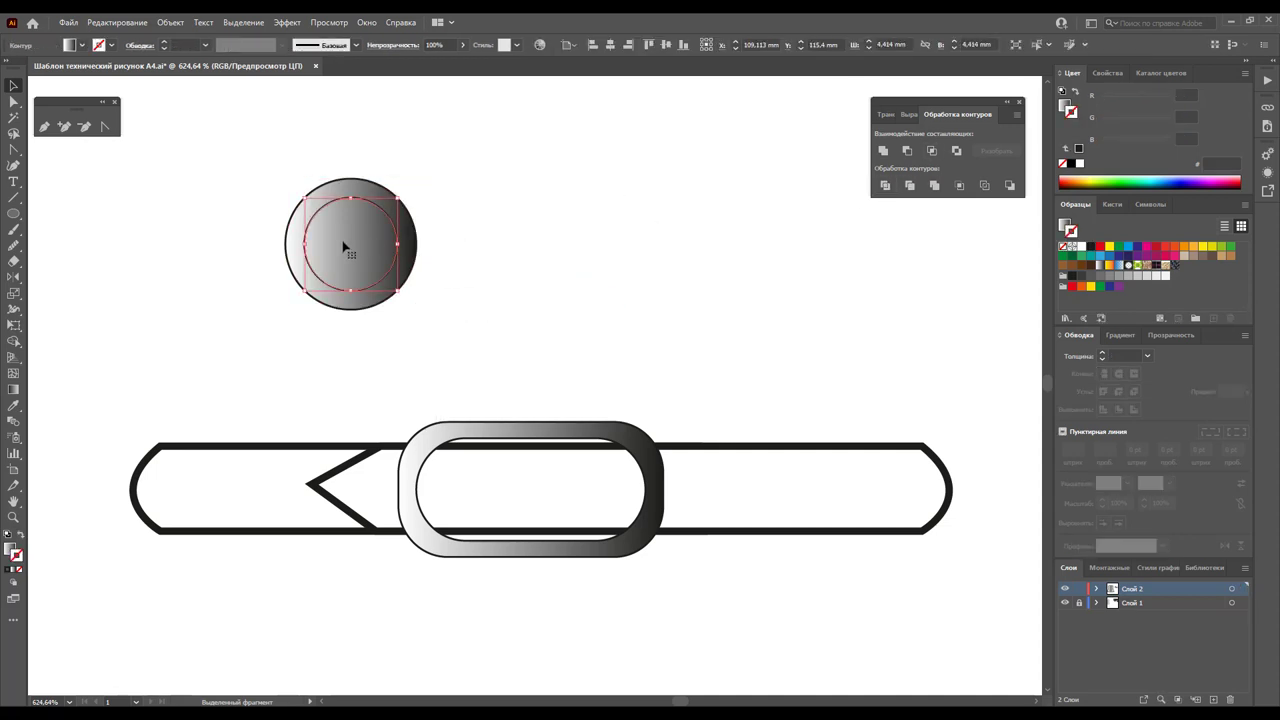
{"action": "key", "text": "ctrl+z"}
{"action": "left_click", "coordinate": [355, 245]}
{"action": "key", "text": "Delete"}
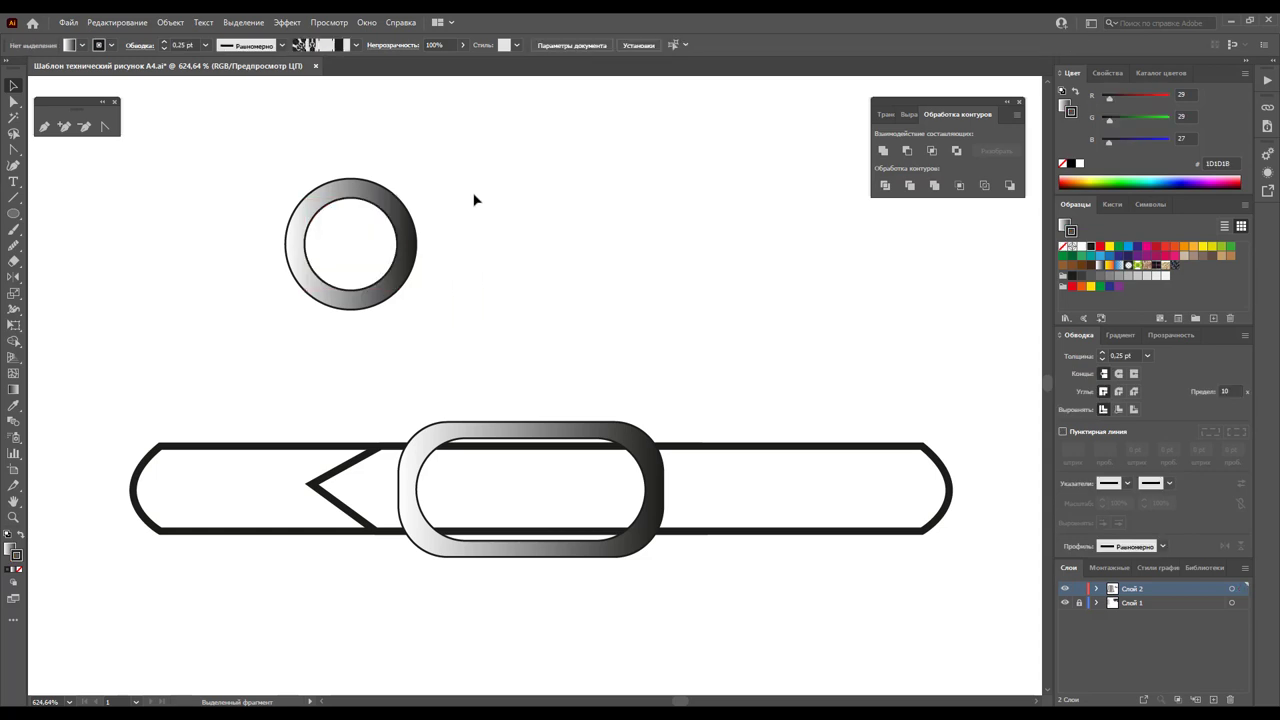
{"action": "mouse_move", "coordinate": [350, 256]}
{"action": "left_mouse_down"}
{"action": "mouse_move", "coordinate": [426, 185]}
{"action": "mouse_move", "coordinate": [372, 280]}
{"action": "left_mouse_up"}
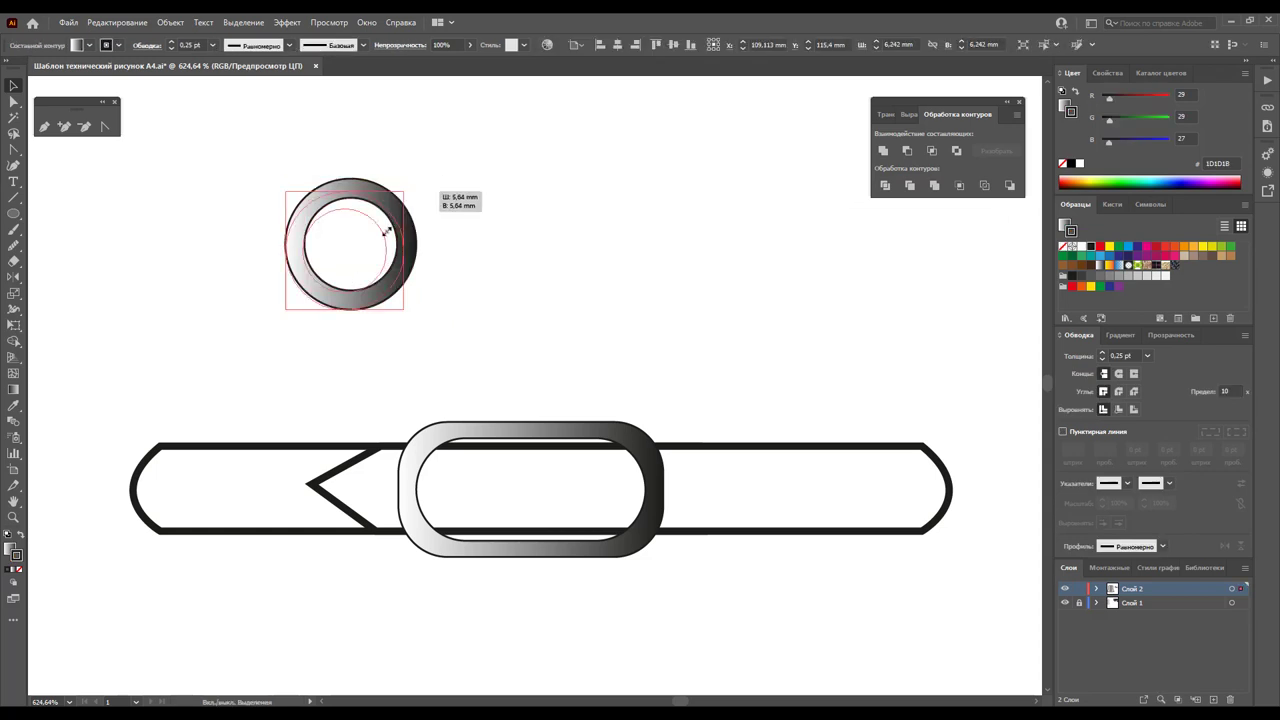
{"action": "left_click", "coordinate": [449, 282]}
Place the ring on the strap and copy it into three eyelets, two inside the buckle
{"action": "mouse_move", "coordinate": [300, 294]}
{"action": "left_mouse_down"}
{"action": "mouse_move", "coordinate": [787, 494]}
{"action": "mouse_move", "coordinate": [499, 511]}
{"action": "left_mouse_up"}
{"action": "left_click", "coordinate": [692, 409]}
{"action": "left_click", "coordinate": [617, 341]}
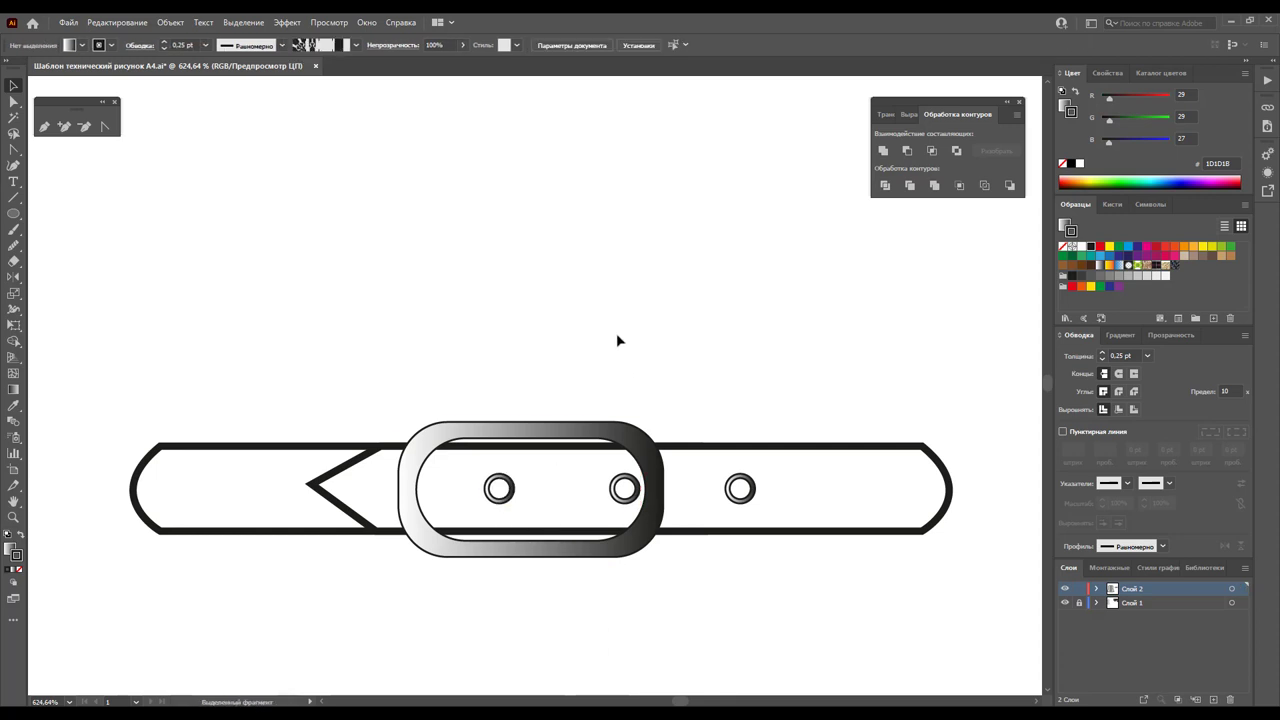
Draw the prong from the middle eyelet to the buckle edge and join it into a closed shape
{"action": "left_click", "coordinate": [46, 127]}
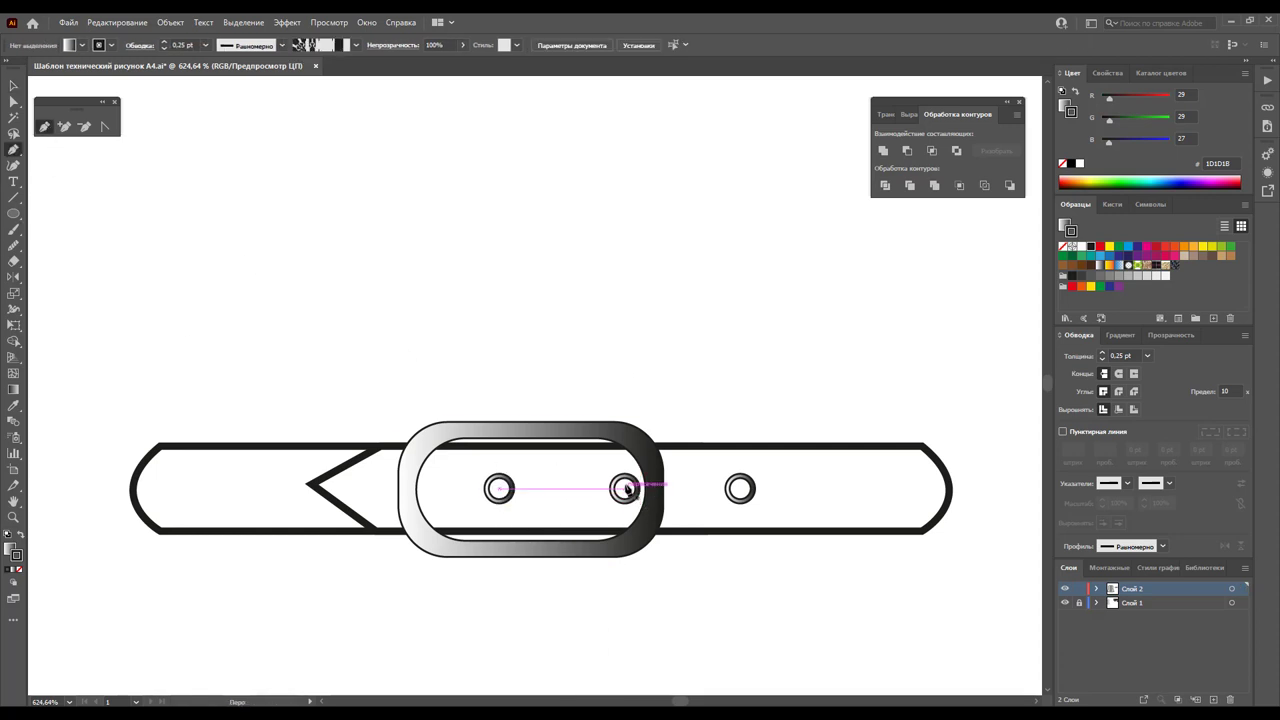
{"action": "left_click", "coordinate": [642, 488]}
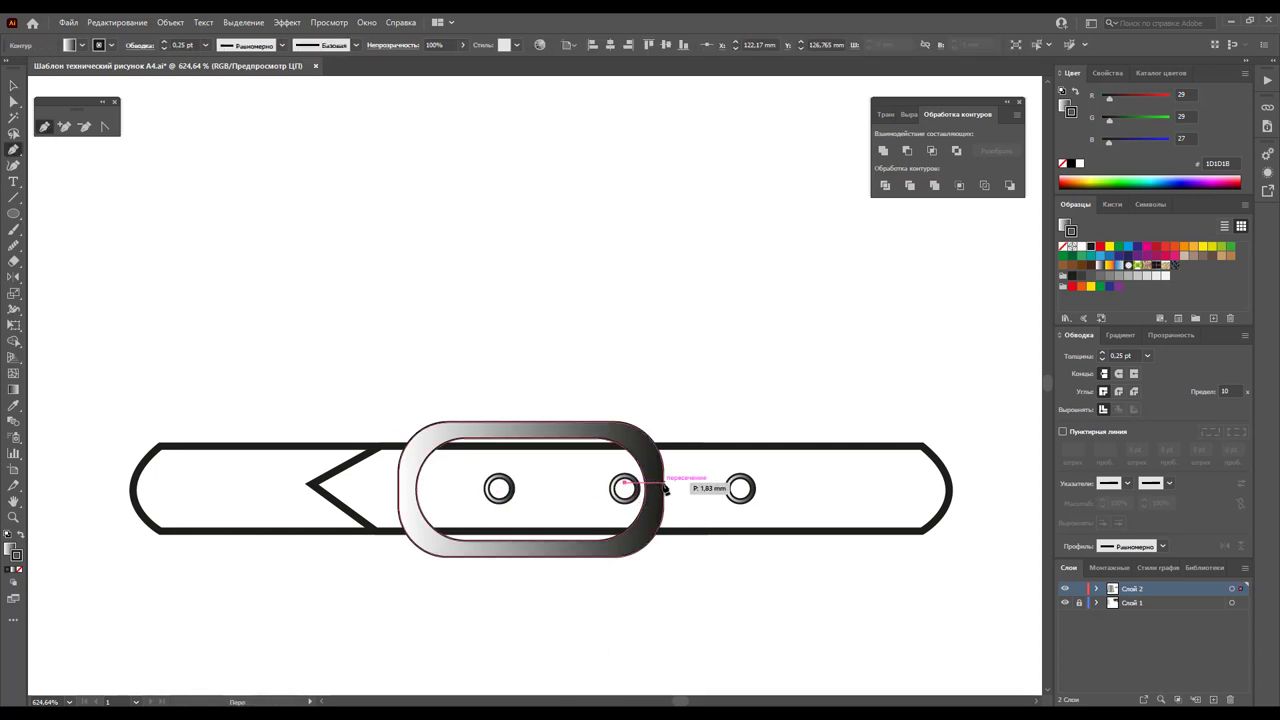
{"action": "left_click", "coordinate": [661, 496]}
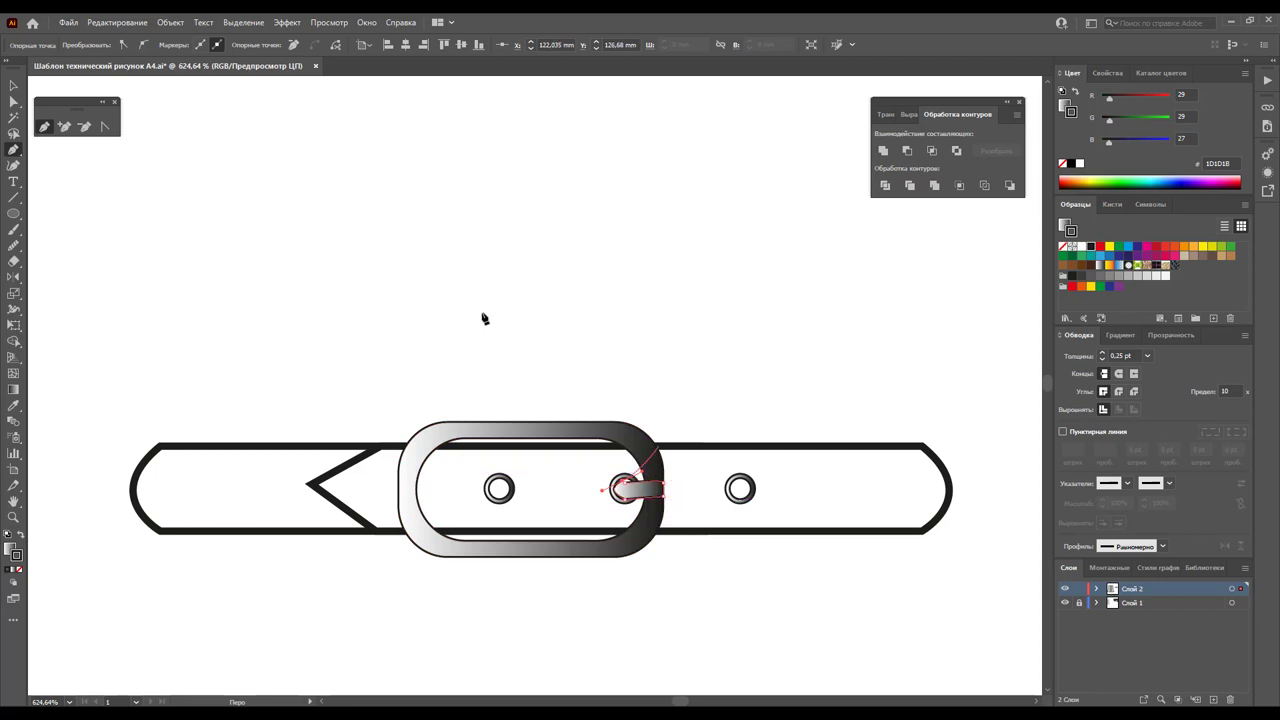
{"action": "left_click", "coordinate": [240, 270], "text": "ctrl"}
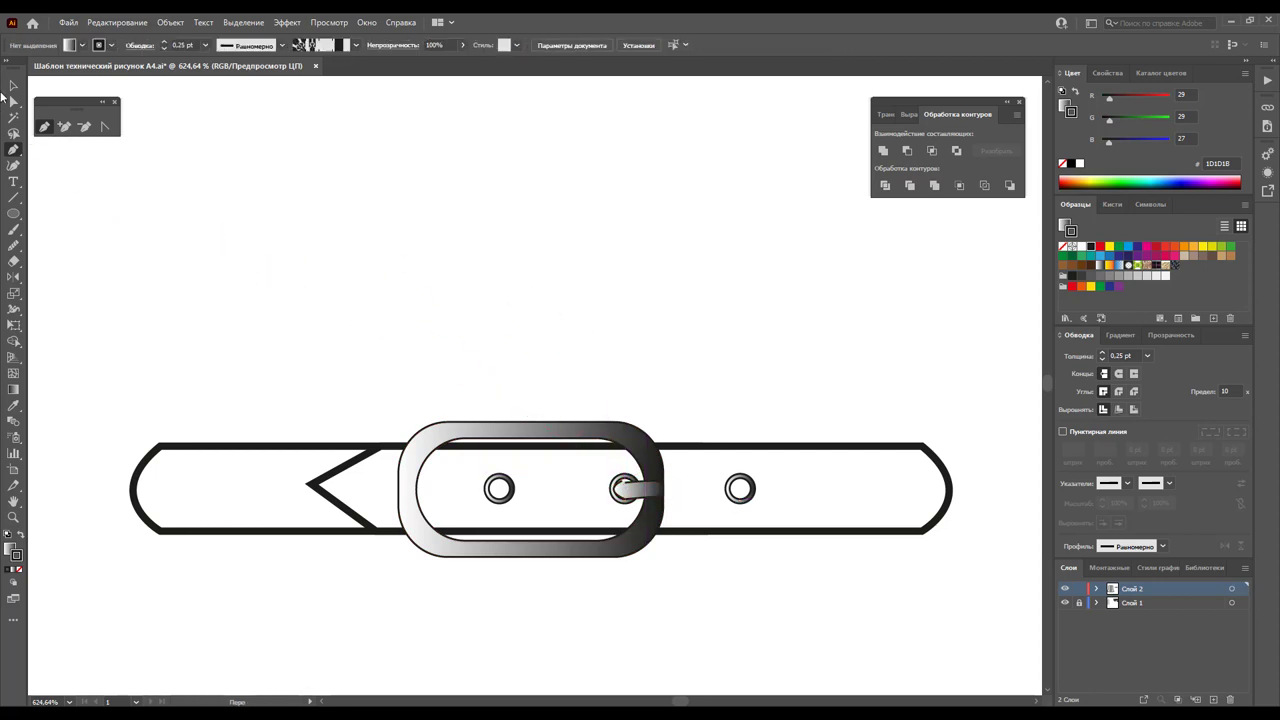
{"action": "left_click", "coordinate": [13, 87]}
{"action": "right_click", "coordinate": [632, 492]}
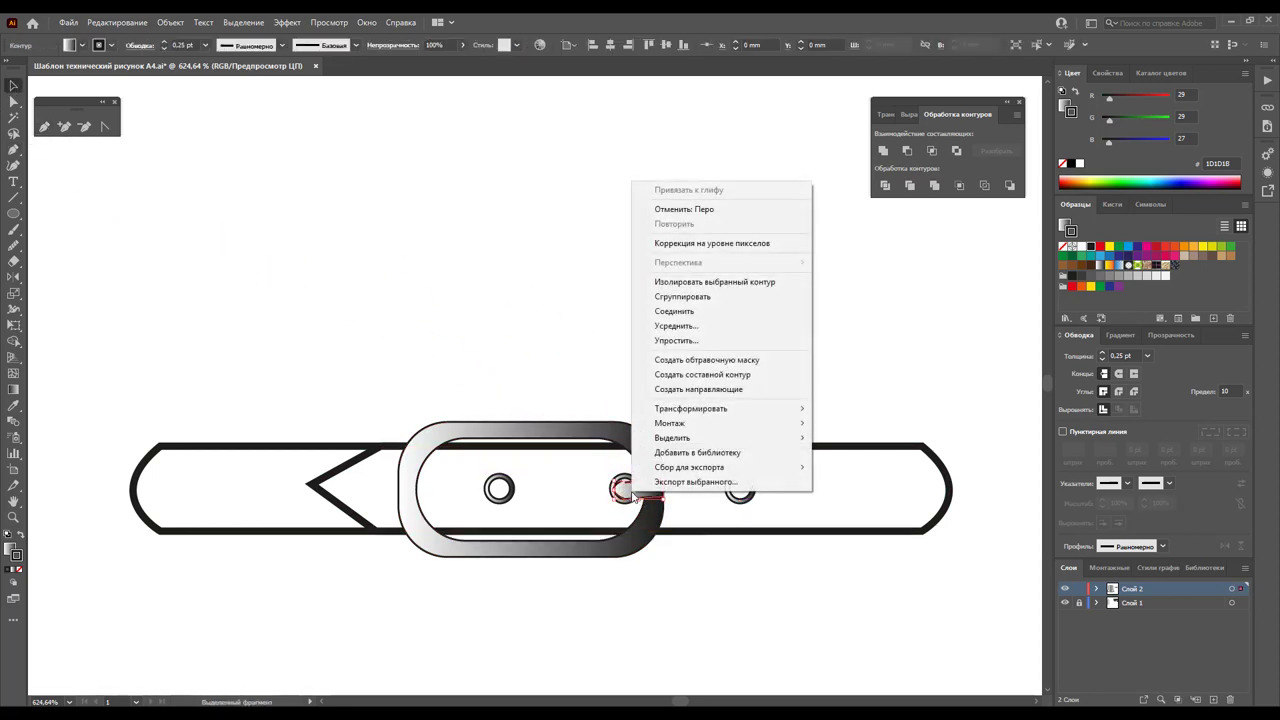
{"action": "left_click", "coordinate": [674, 311]}
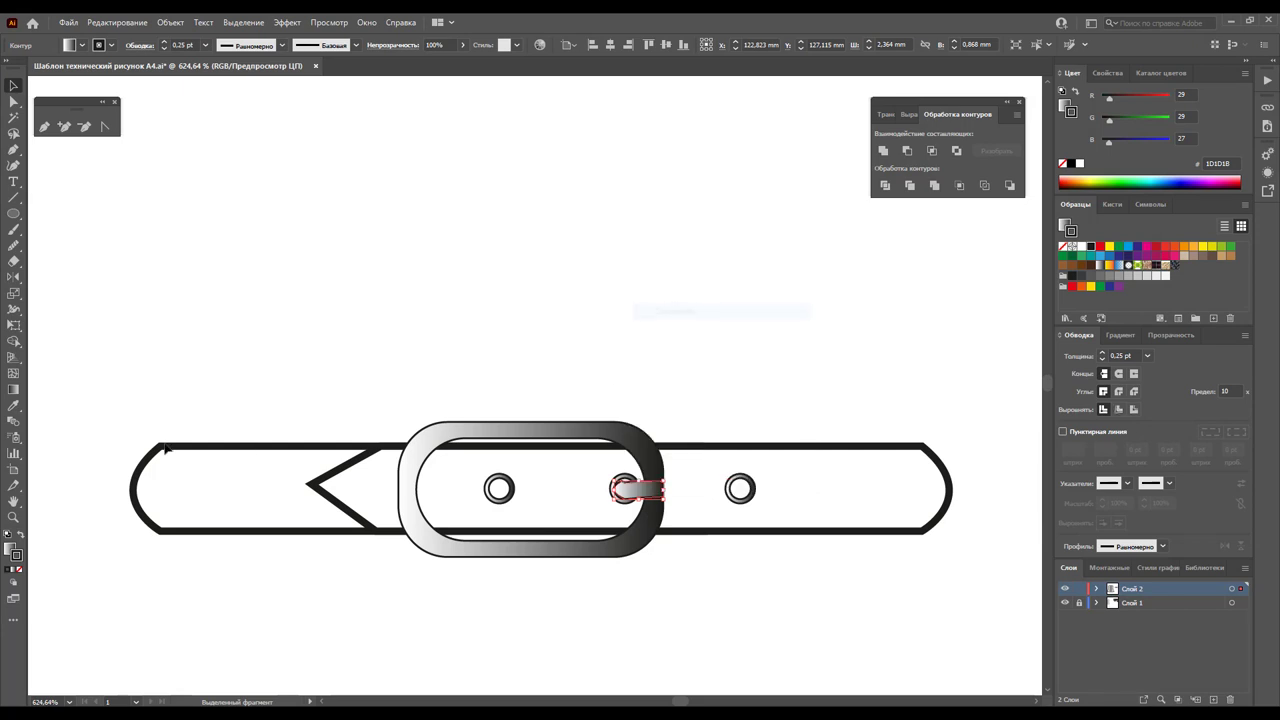
{"action": "left_click", "coordinate": [13, 517]}
Delete the prong's top-edge notch and curve its tip into a rounded end
{"action": "left_click_drag", "start_coordinate": [591, 462], "coordinate": [680, 526]}
{"action": "left_click", "coordinate": [84, 130]}
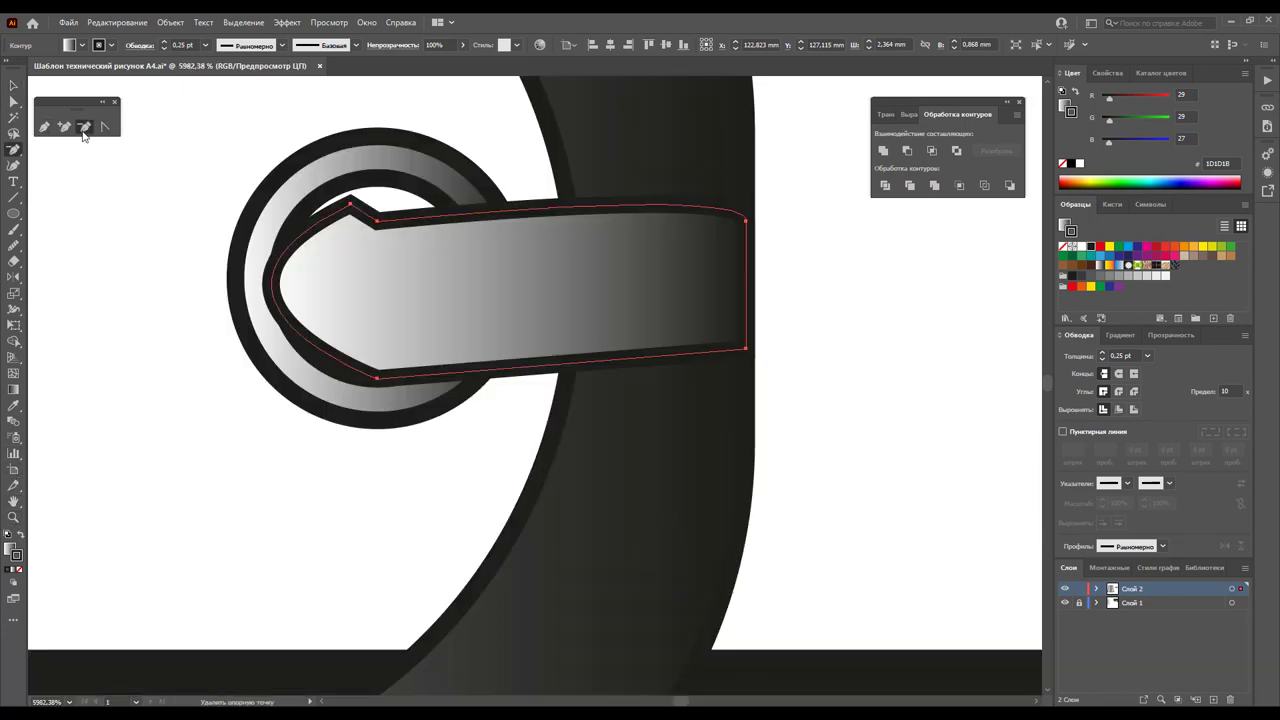
{"action": "left_click", "coordinate": [376, 221]}
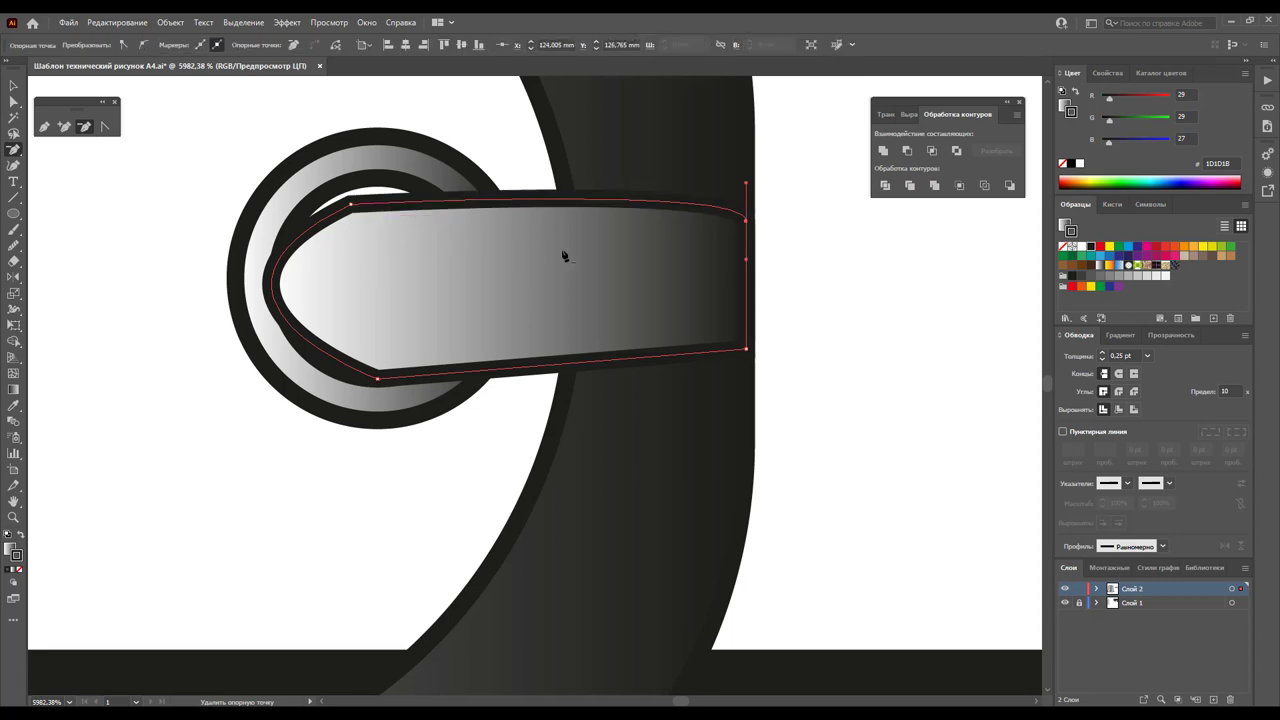
{"action": "left_click", "coordinate": [13, 100]}
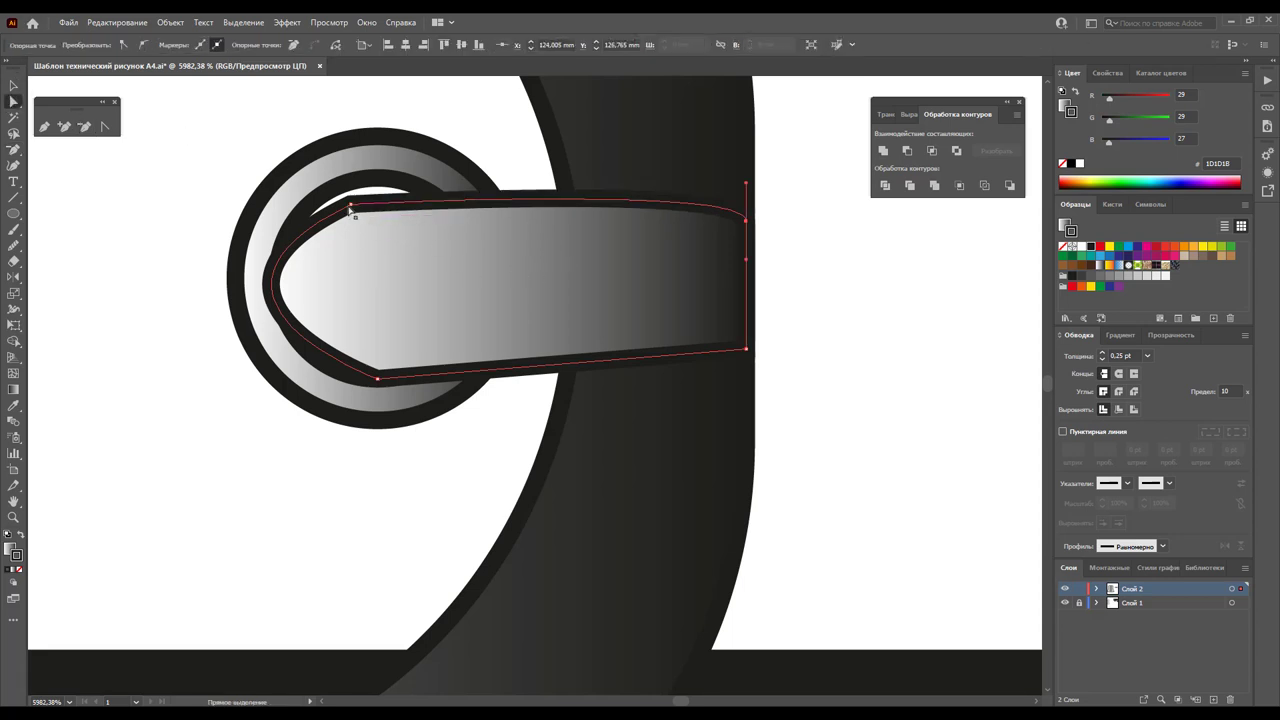
{"action": "left_click_drag", "start_coordinate": [350, 209], "coordinate": [196, 279]}
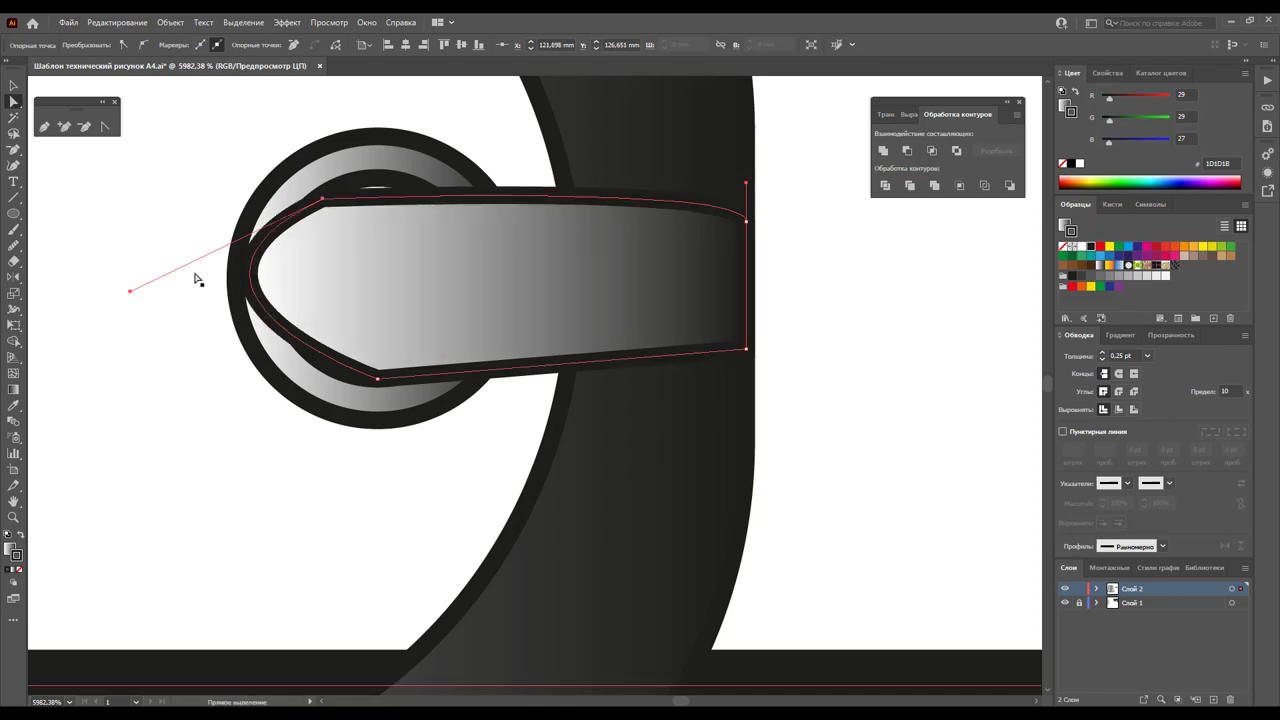
{"action": "left_click_drag", "start_coordinate": [130, 291], "coordinate": [206, 328]}
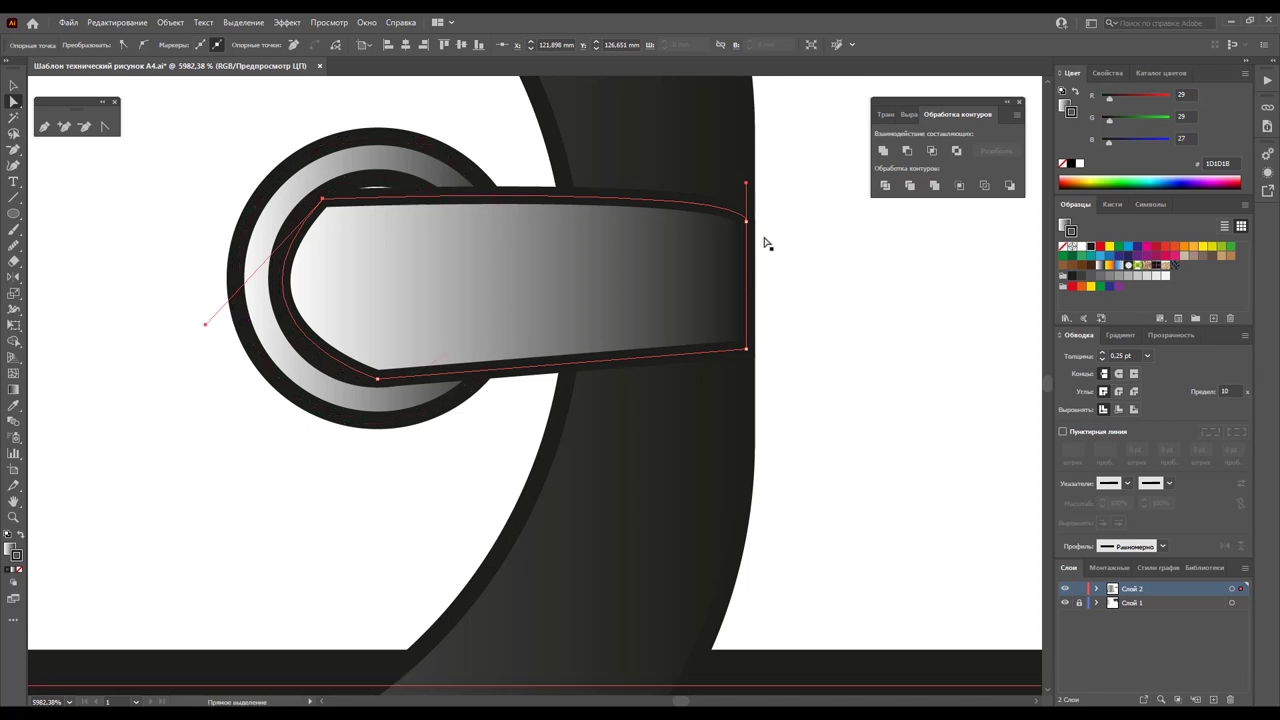
{"action": "left_click", "coordinate": [811, 289]}
{"action": "left_click", "coordinate": [515, 292]}
Zoom back out to show the whole buckle and both strap ends
{"action": "key", "text": "z"}
{"action": "left_click", "coordinate": [389, 296], "text": "alt"}
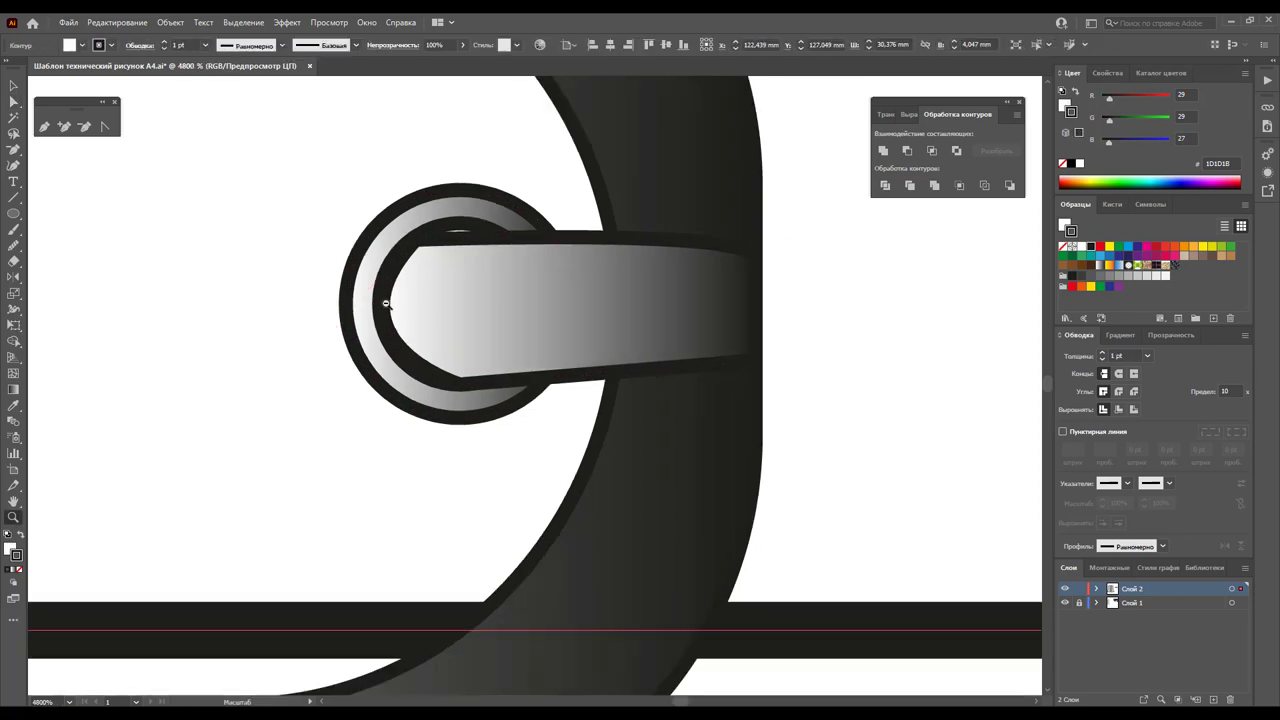
{"action": "left_click", "coordinate": [458, 362], "text": "alt"}
{"action": "left_click", "coordinate": [442, 386], "text": "alt"}
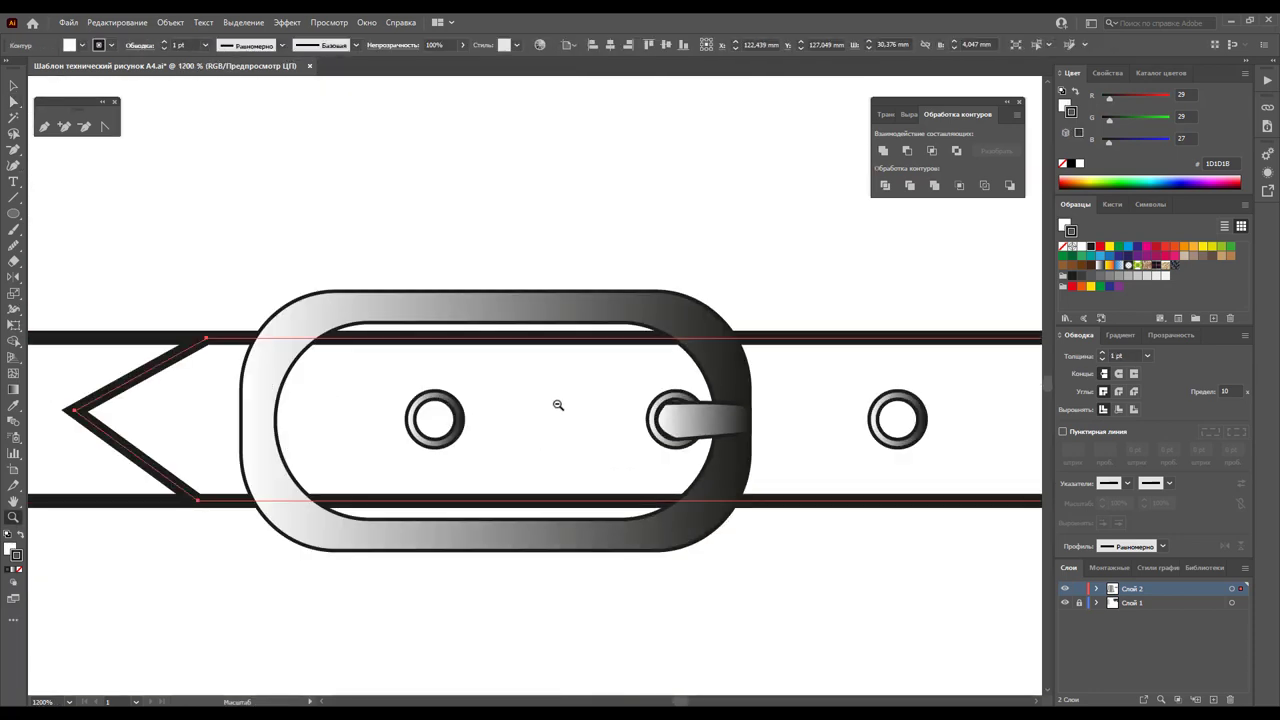
{"action": "left_click", "coordinate": [678, 406], "text": "alt"}
{"action": "left_click", "coordinate": [582, 416], "text": "alt"}
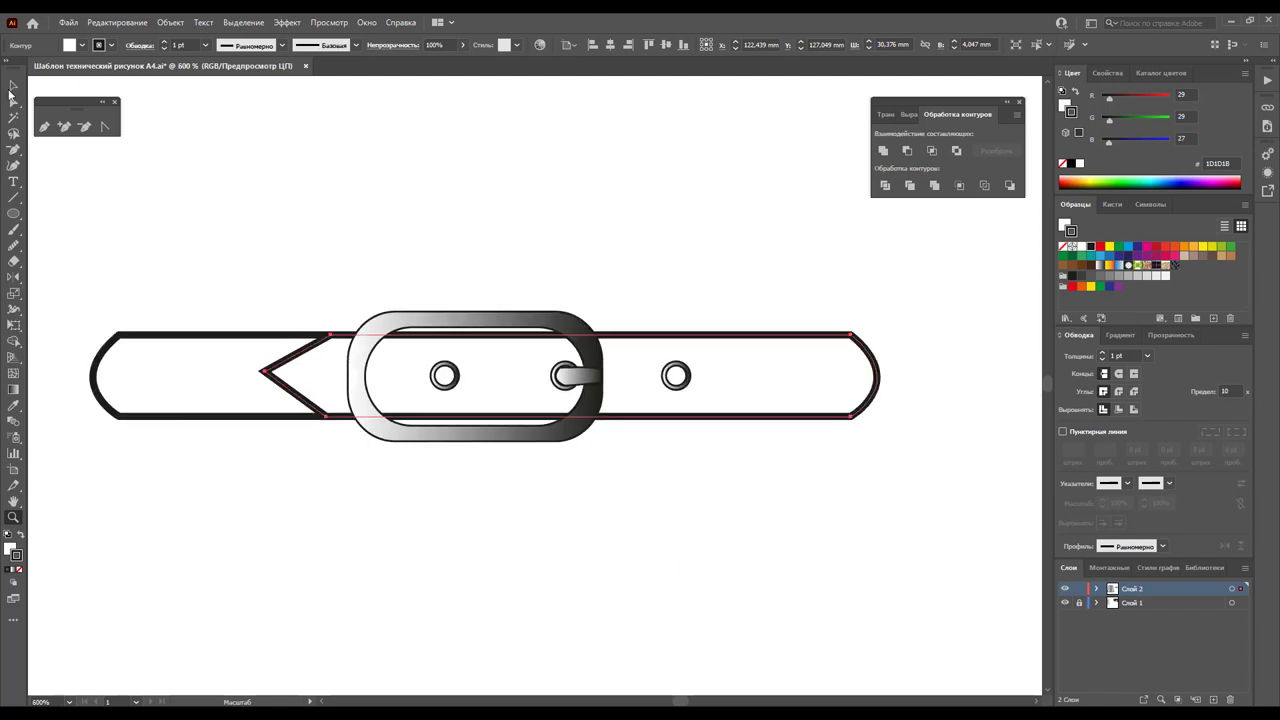
{"action": "left_click", "coordinate": [13, 86]}
{"action": "left_click", "coordinate": [314, 185]}
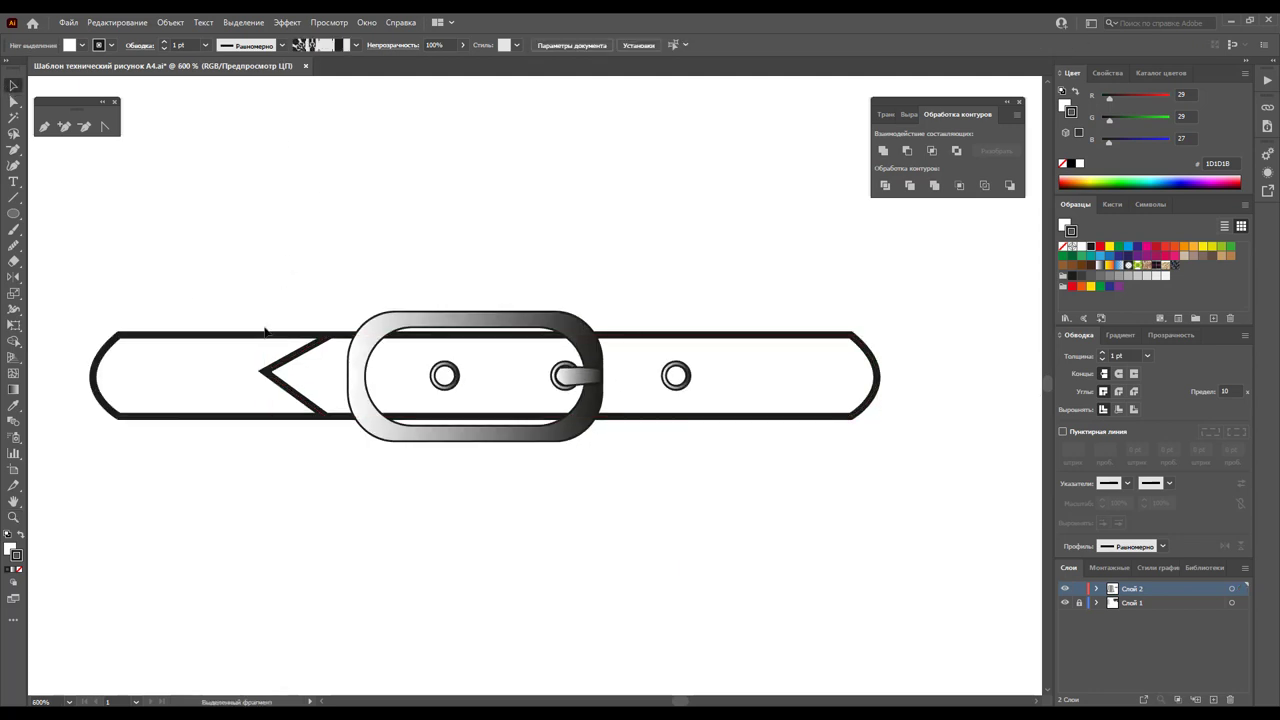
Duplicate the strap, give it a 0.25 pt dashed stroke, shrink it and move it onto the belt
{"action": "left_click_drag", "start_coordinate": [265, 331], "coordinate": [284, 180]}
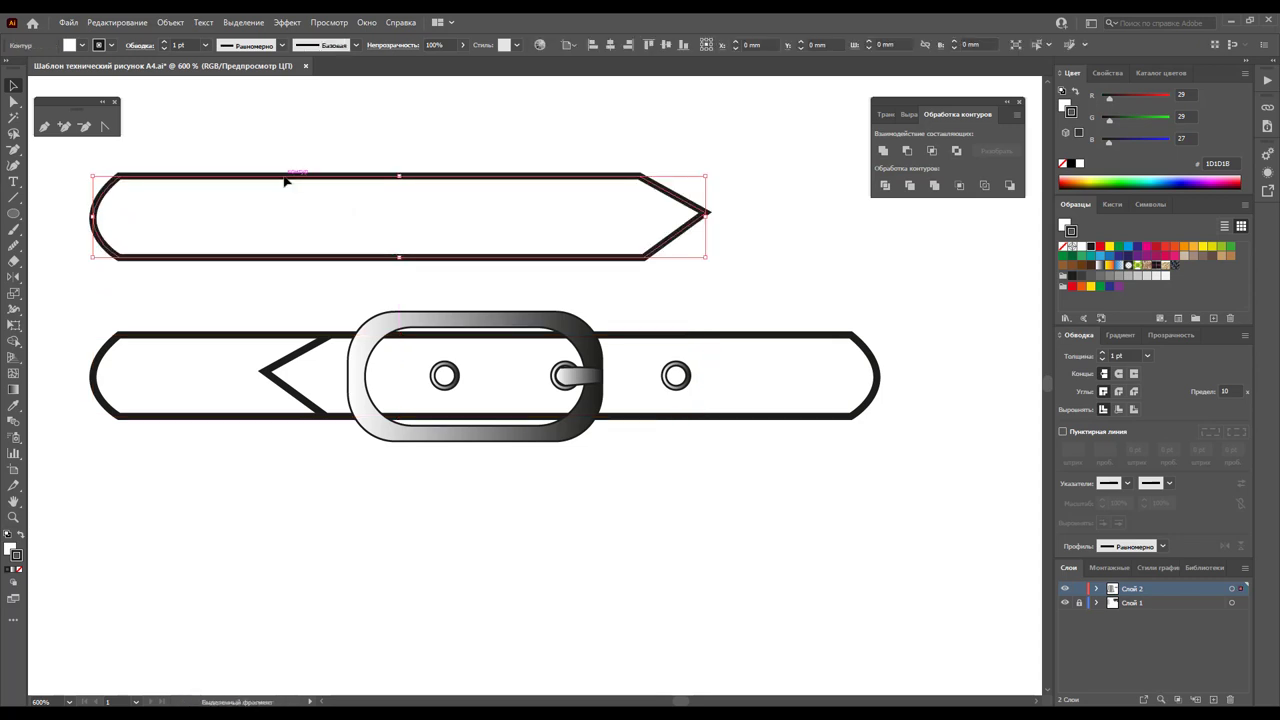
{"action": "left_click", "coordinate": [1150, 358]}
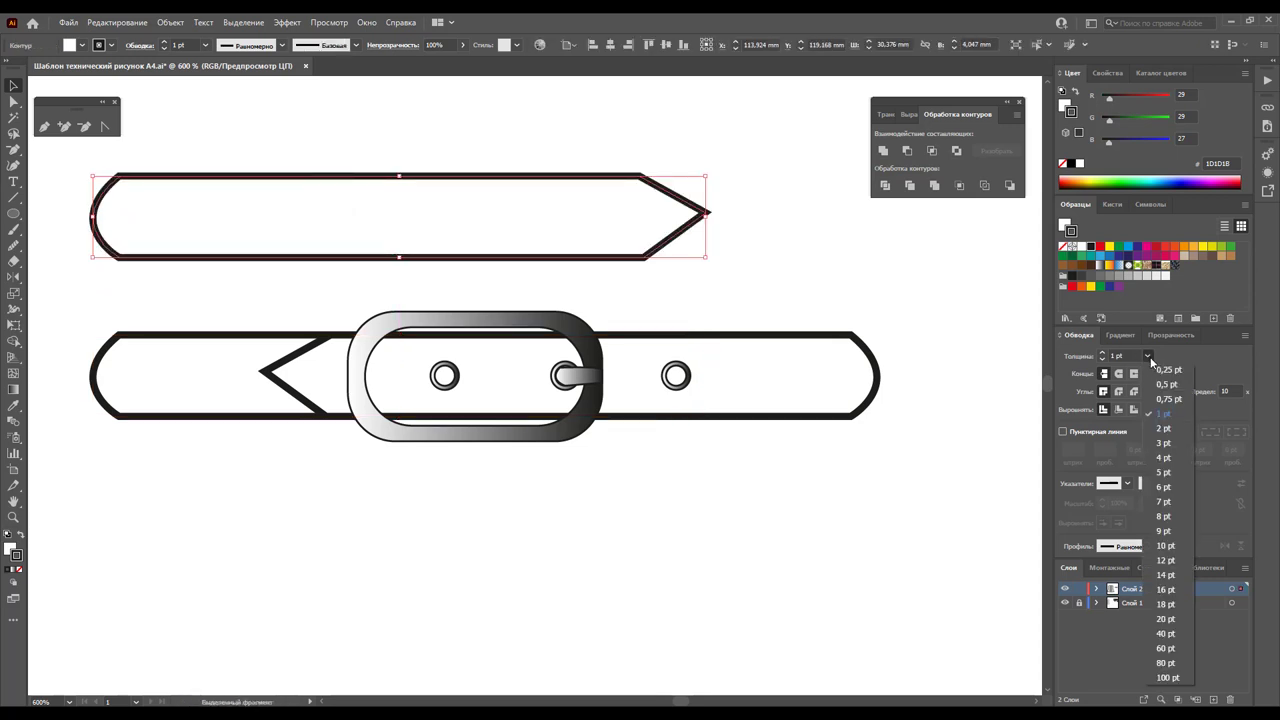
{"action": "left_click", "coordinate": [1150, 372]}
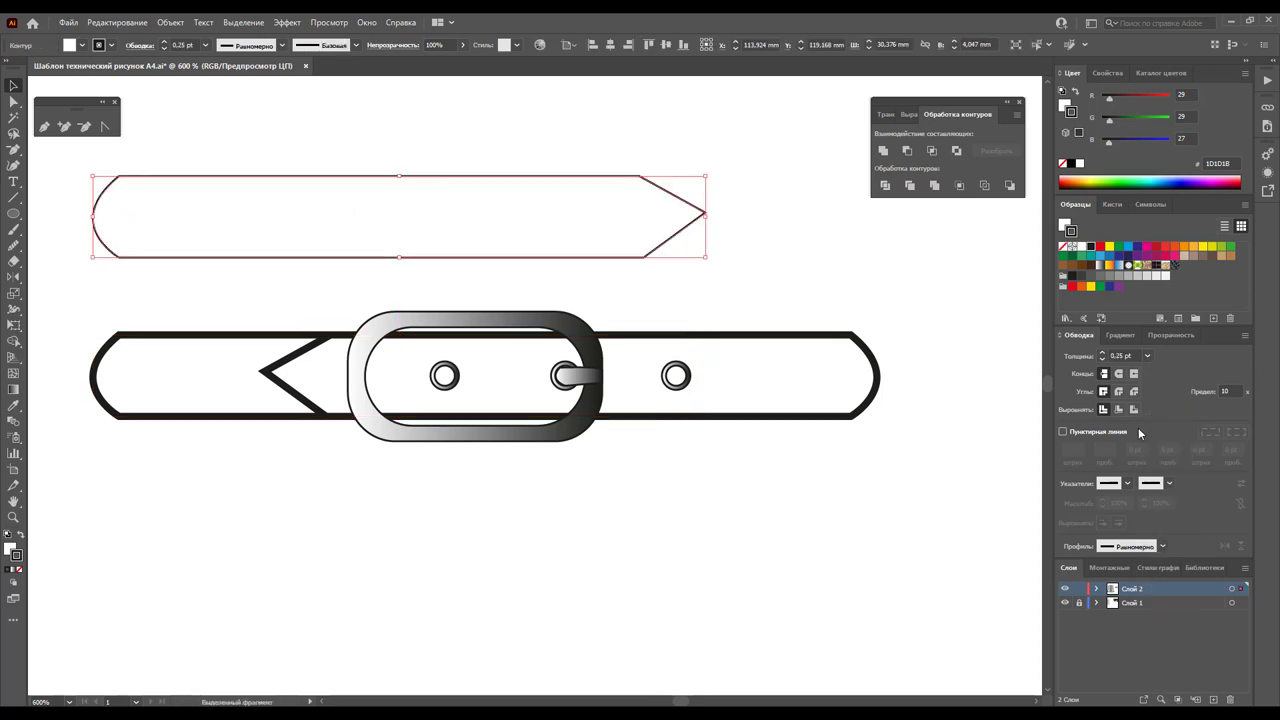
{"action": "left_click", "coordinate": [1062, 432]}
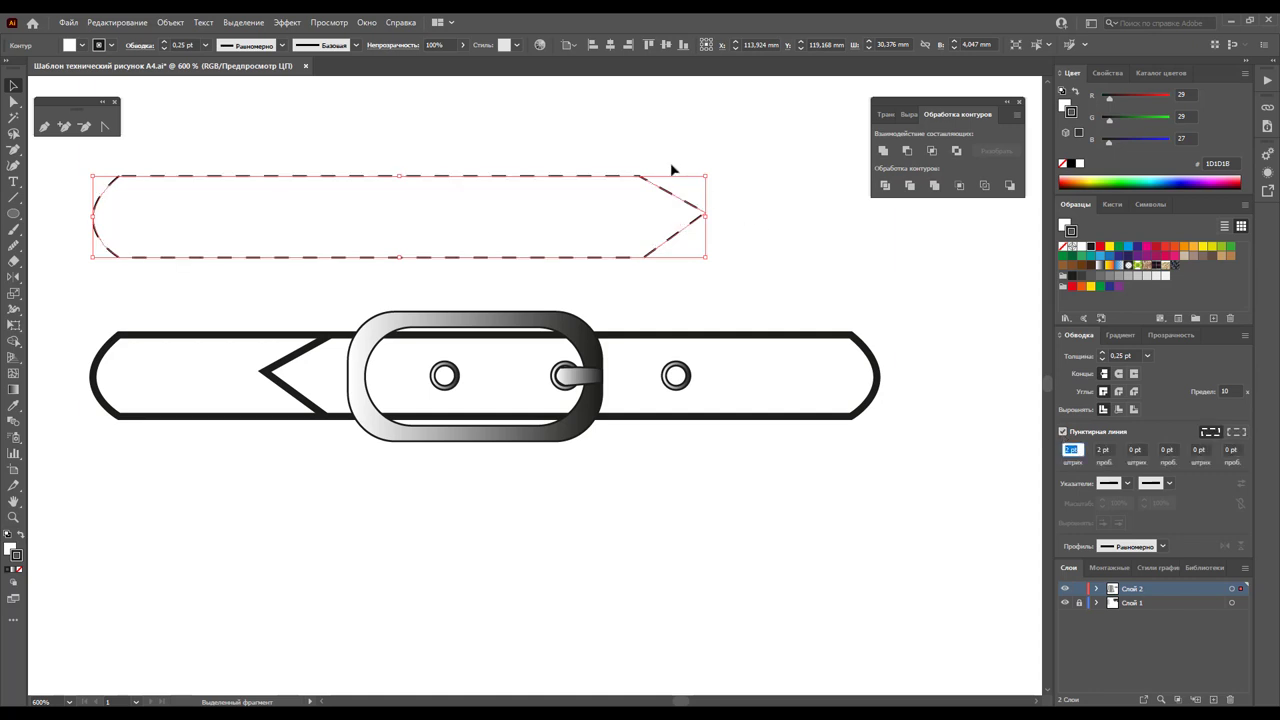
{"action": "left_click_drag", "start_coordinate": [704, 175], "coordinate": [703, 181]}
{"action": "left_click_drag", "start_coordinate": [399, 183], "coordinate": [399, 186]}
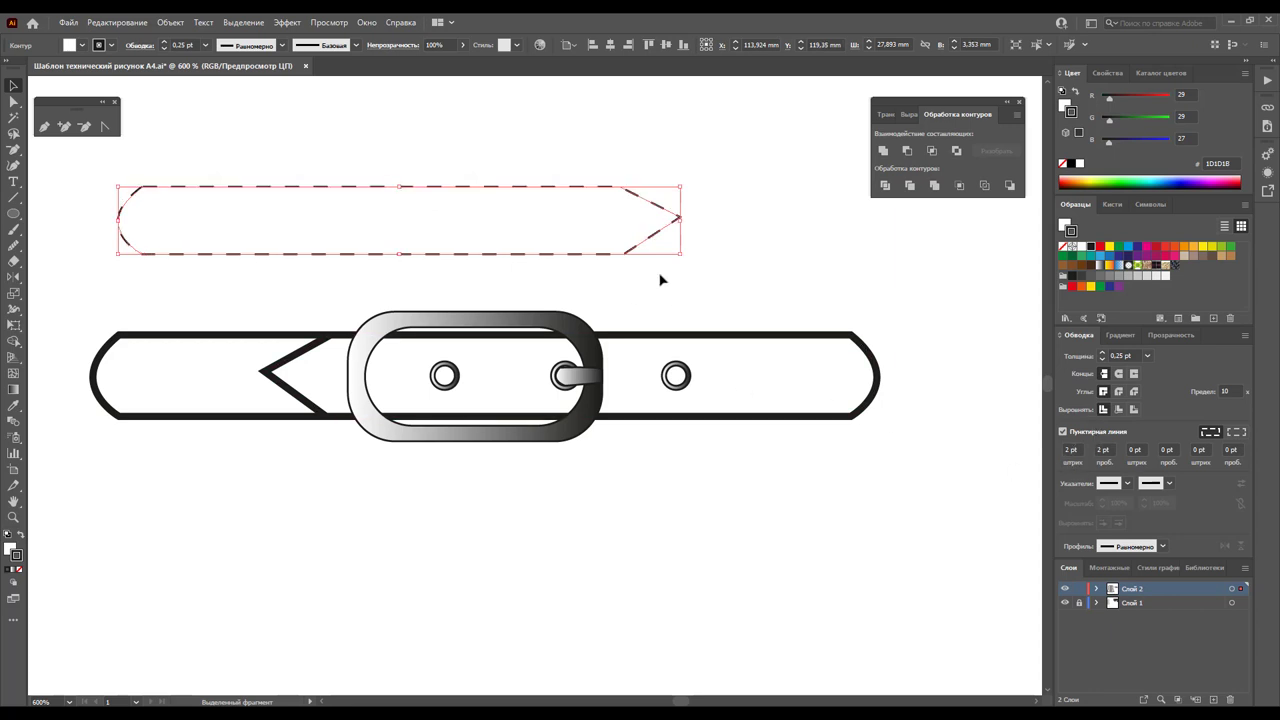
{"action": "left_click_drag", "start_coordinate": [654, 206], "coordinate": [638, 362]}
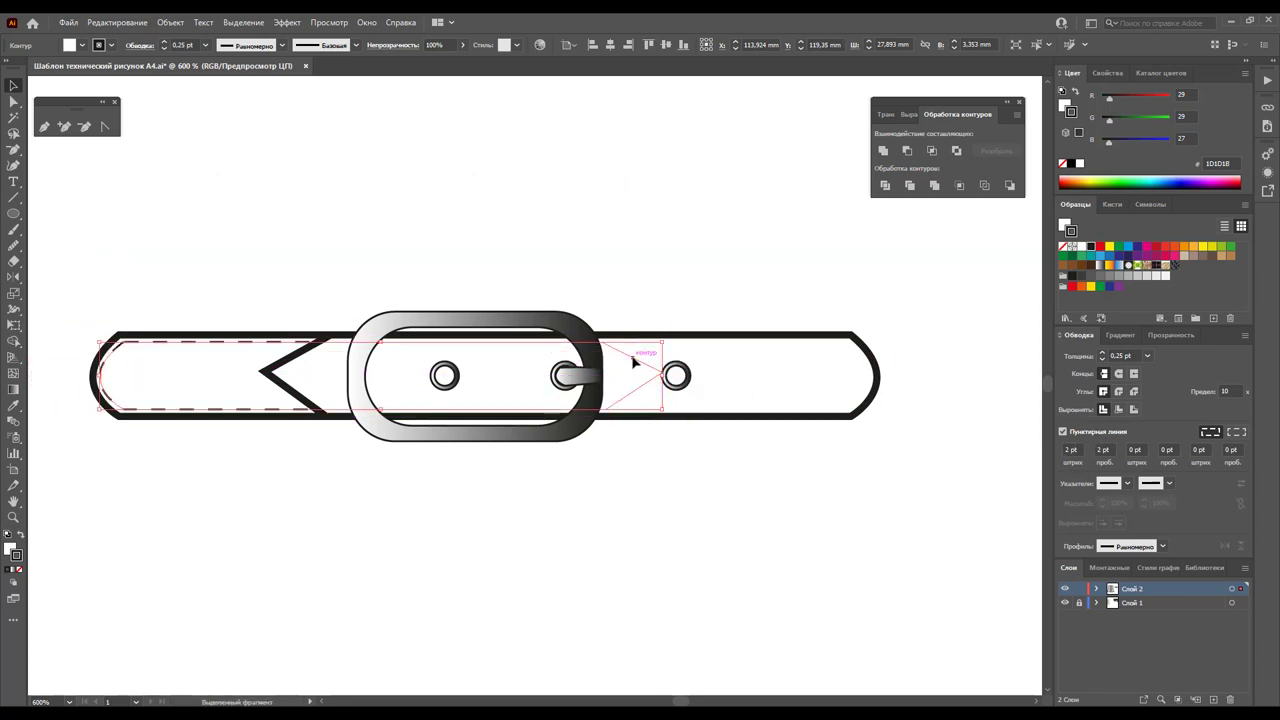
Move and stretch the dashed stitching so it spans the full belt length
{"action": "left_click", "coordinate": [698, 272]}
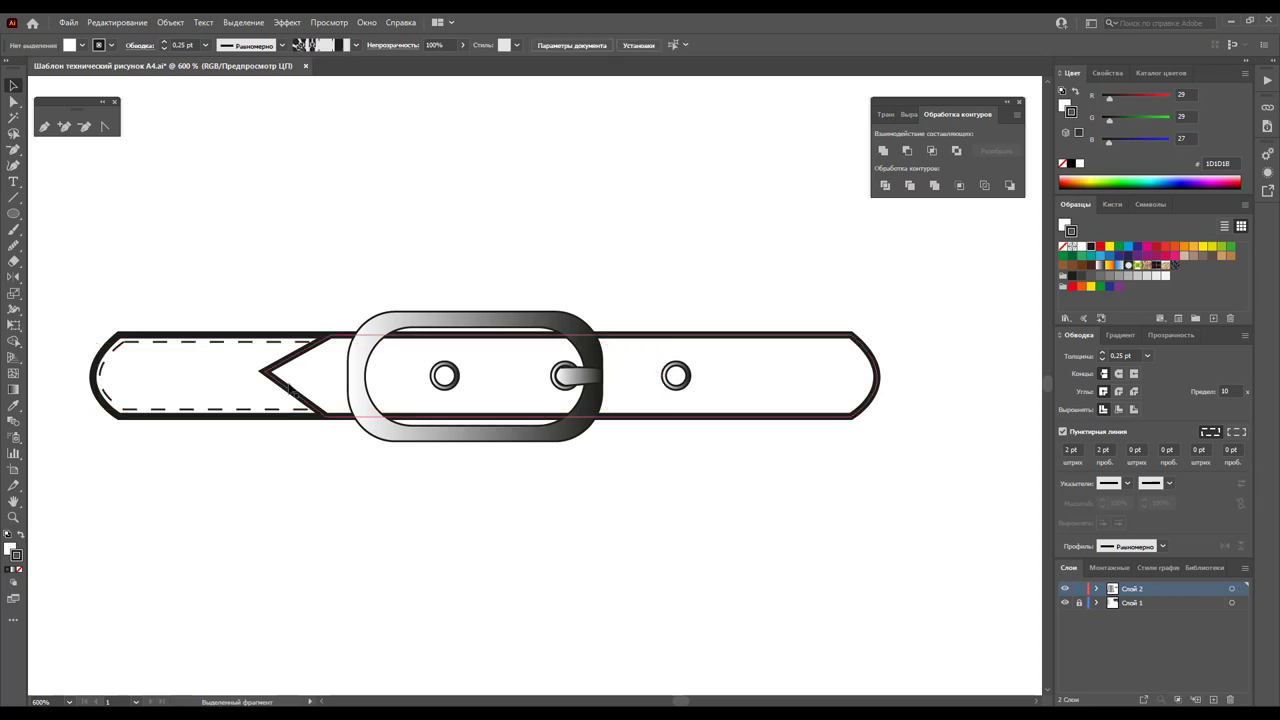
{"action": "left_click", "coordinate": [228, 353]}
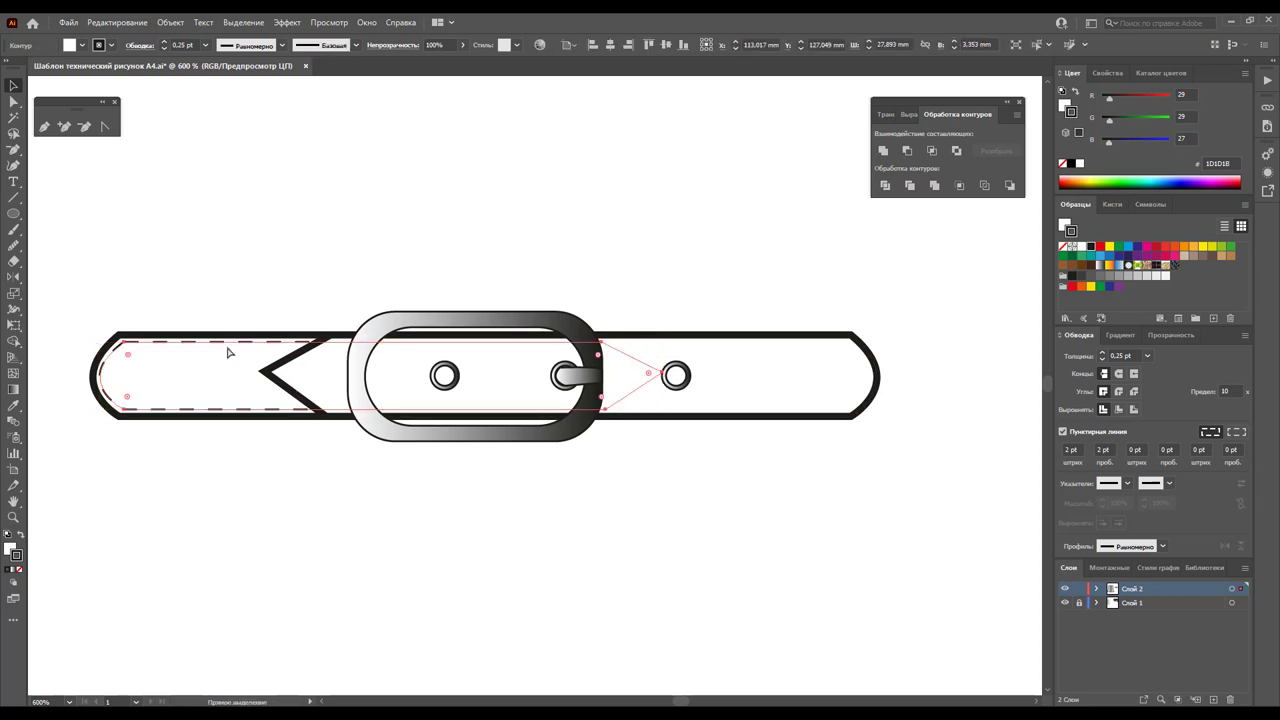
{"action": "mouse_move", "coordinate": [228, 353]}
{"action": "left_mouse_down"}
{"action": "mouse_move", "coordinate": [808, 400]}
{"action": "mouse_move", "coordinate": [330, 405]}
{"action": "left_mouse_up"}
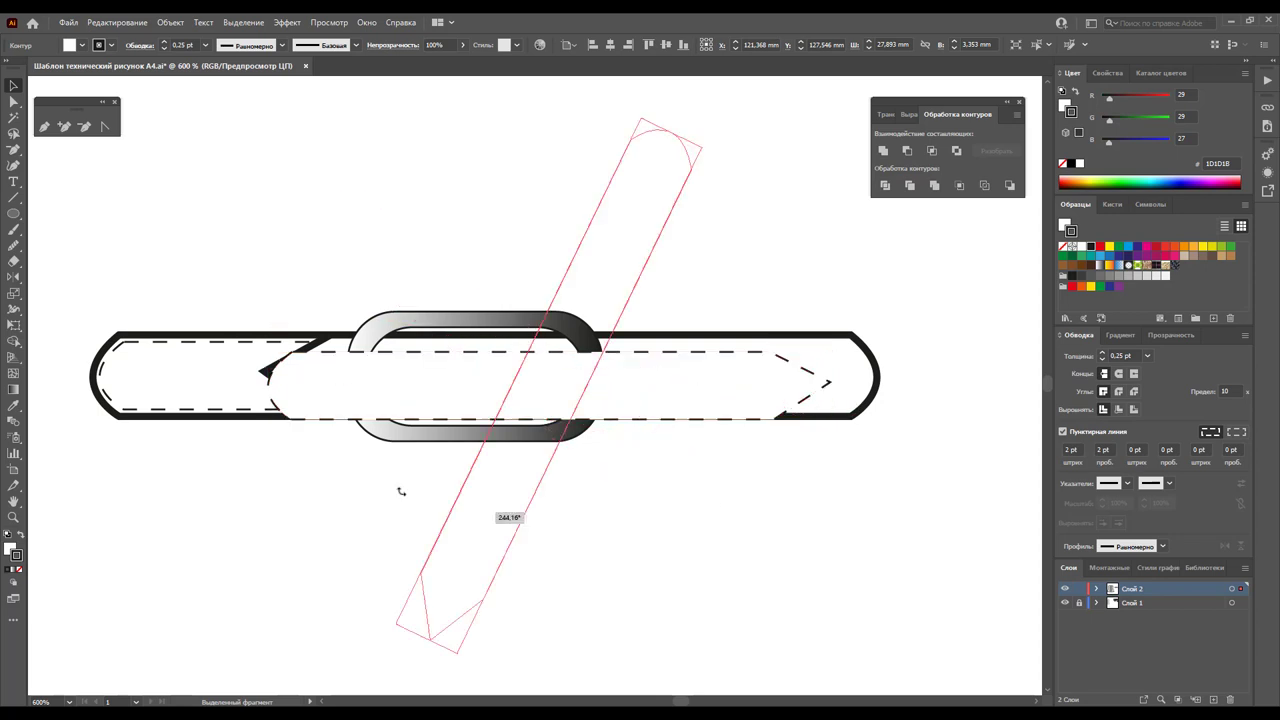
{"action": "left_click_drag", "start_coordinate": [642, 387], "coordinate": [663, 380]}
{"action": "left_click_drag", "start_coordinate": [300, 375], "coordinate": [276, 375]}
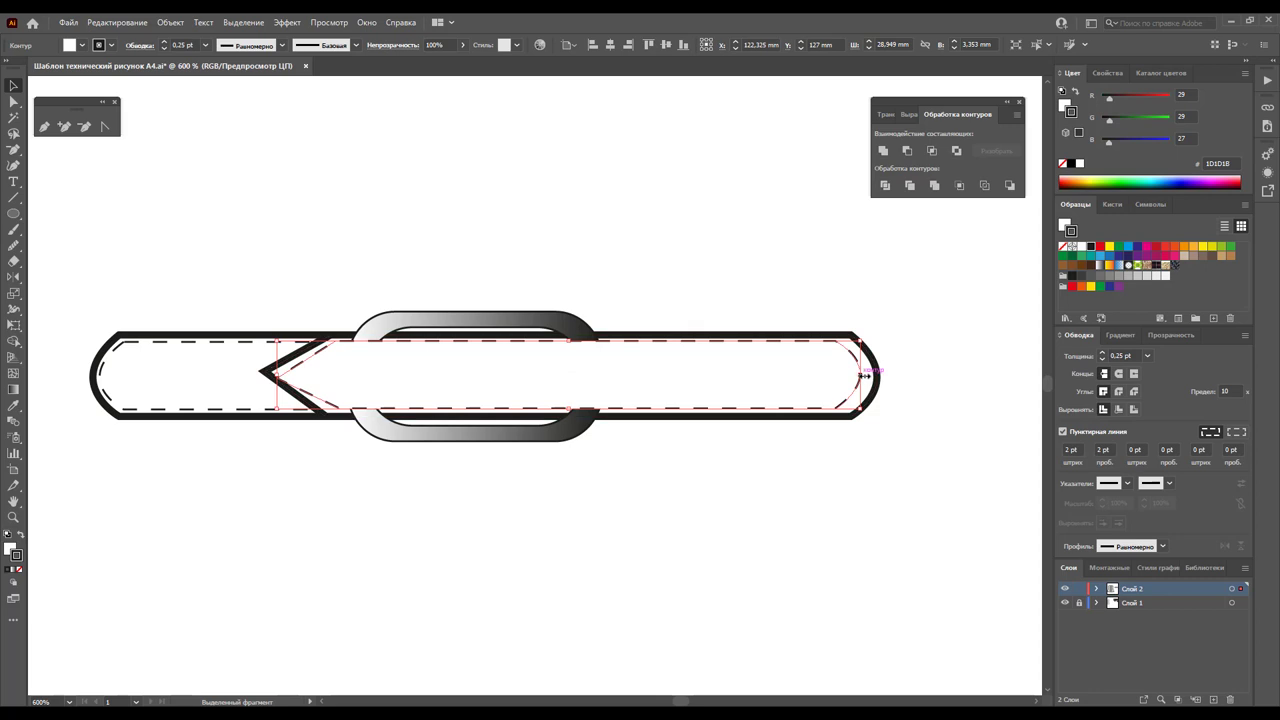
{"action": "left_click_drag", "start_coordinate": [864, 375], "coordinate": [869, 376]}
{"action": "key", "text": "Down"}
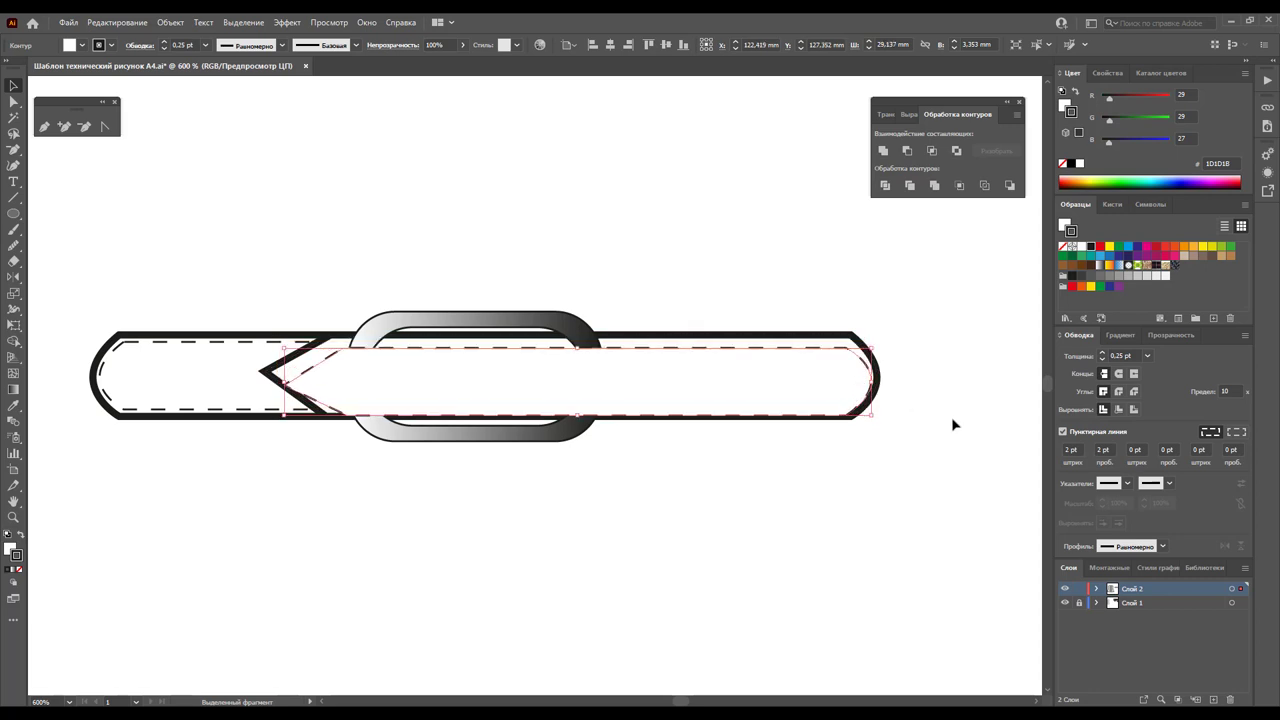
{"action": "key", "text": "Up"}
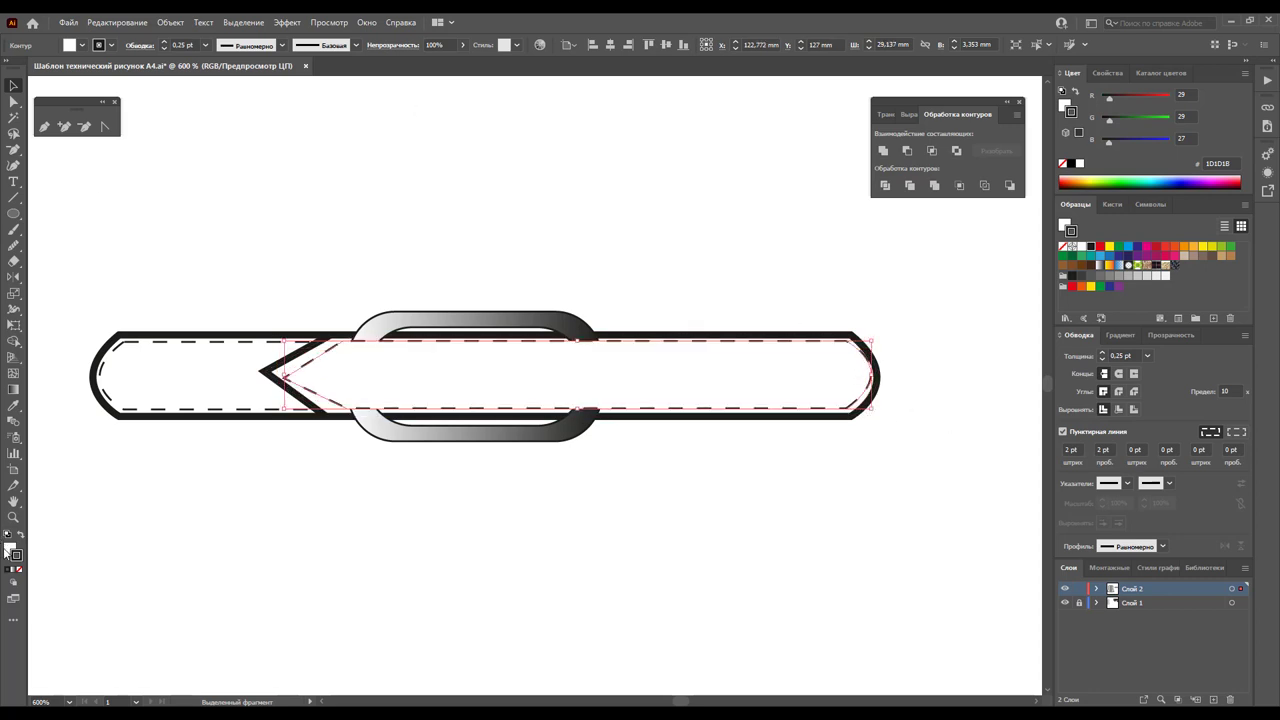
Set the stitching's fill to None and align its pointed tip with the belt
{"action": "left_click", "coordinate": [8, 547]}
{"action": "left_click", "coordinate": [18, 570]}
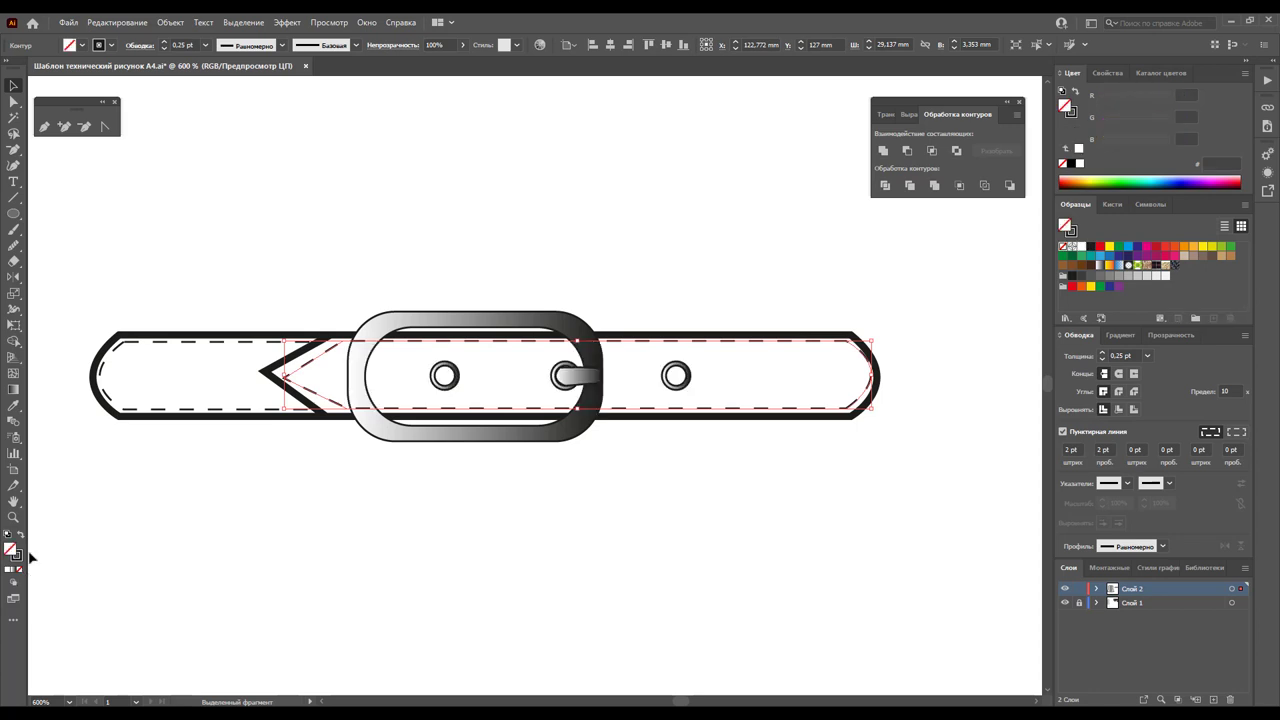
{"action": "left_click", "coordinate": [13, 101]}
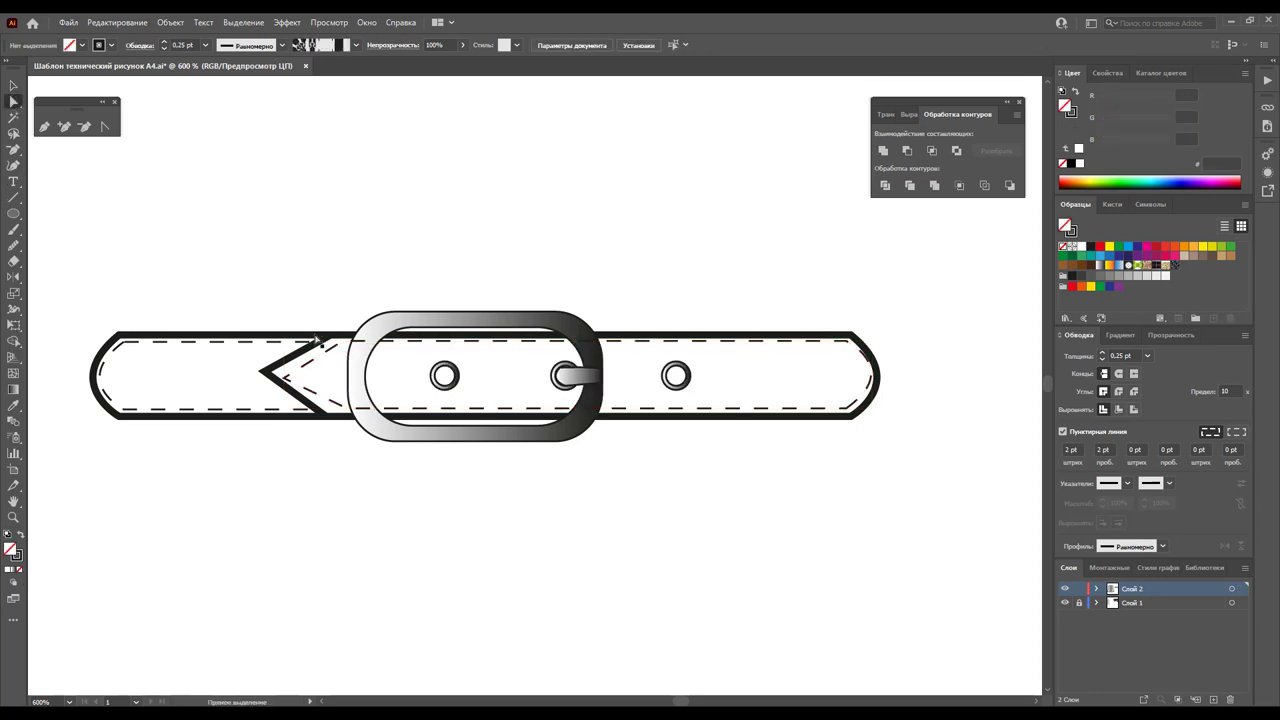
{"action": "left_click", "coordinate": [285, 376]}
{"action": "left_click_drag", "start_coordinate": [285, 376], "coordinate": [285, 372]}
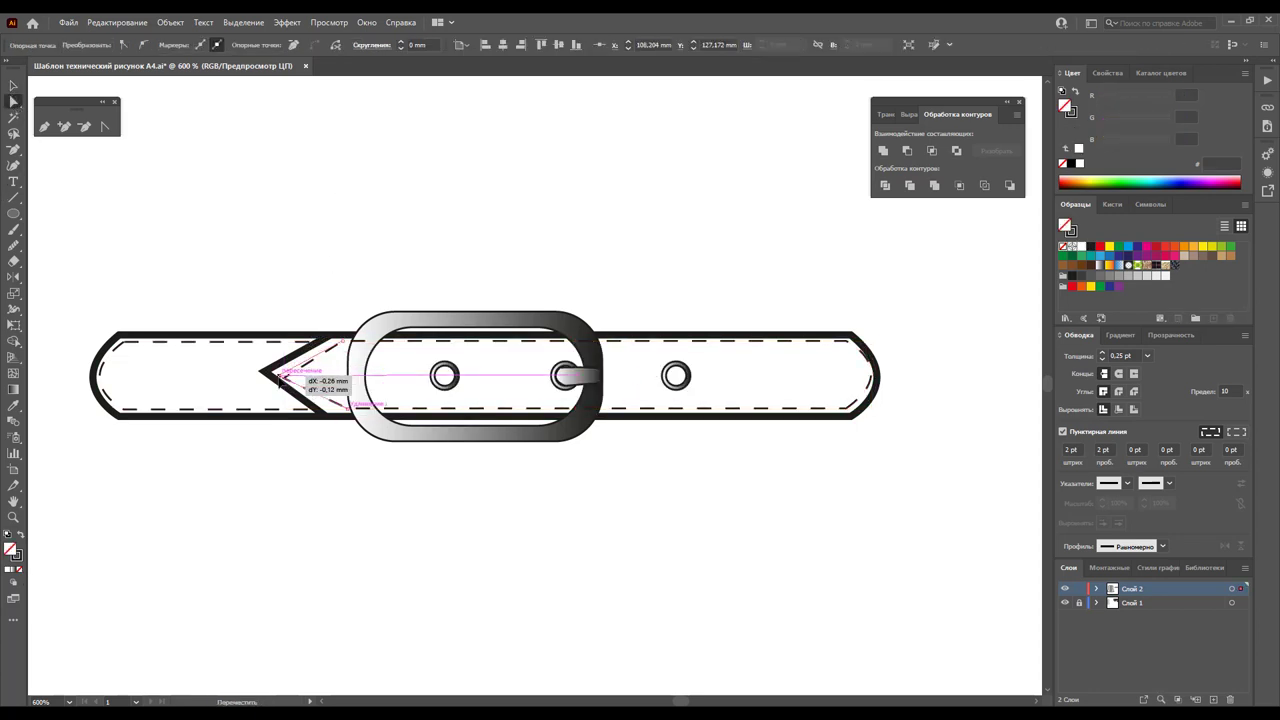
{"action": "left_click", "coordinate": [13, 85]}
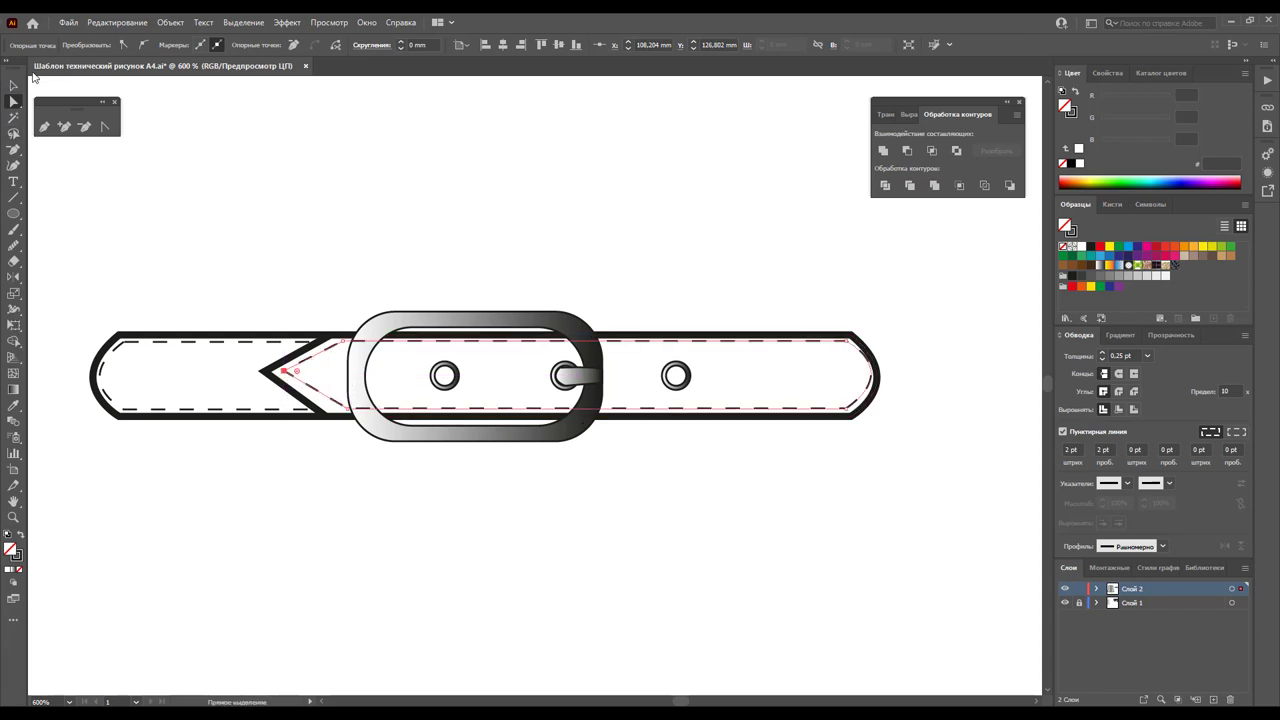
{"action": "key", "text": "ctrl+shift+a"}
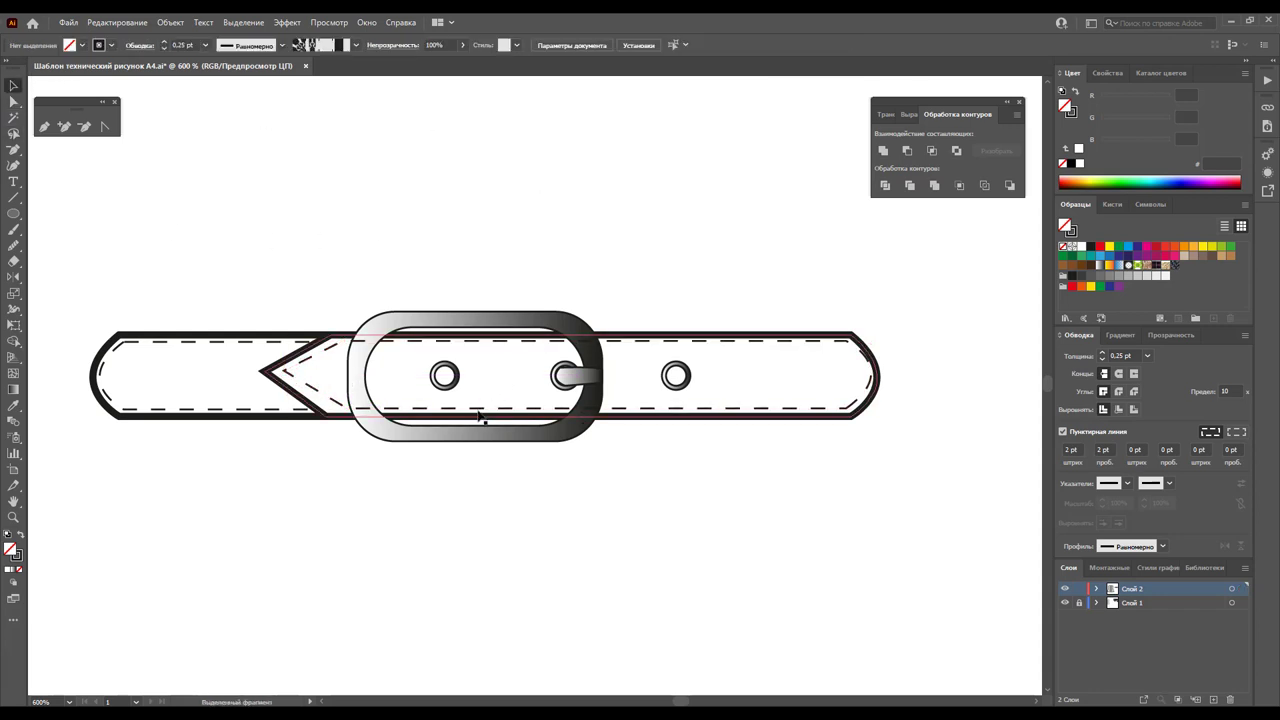
Reshape the stitching's rounded right end to follow the belt's angled end
{"action": "left_click", "coordinate": [480, 407]}
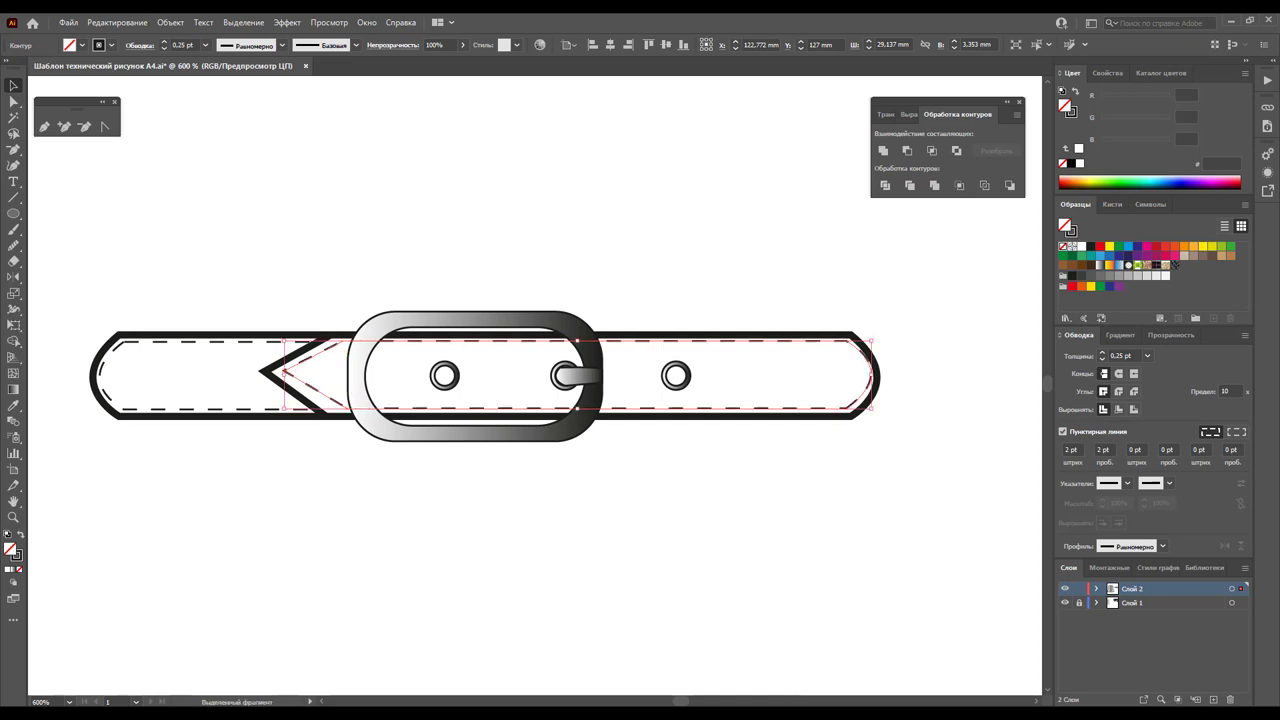
{"action": "left_click", "coordinate": [622, 607]}
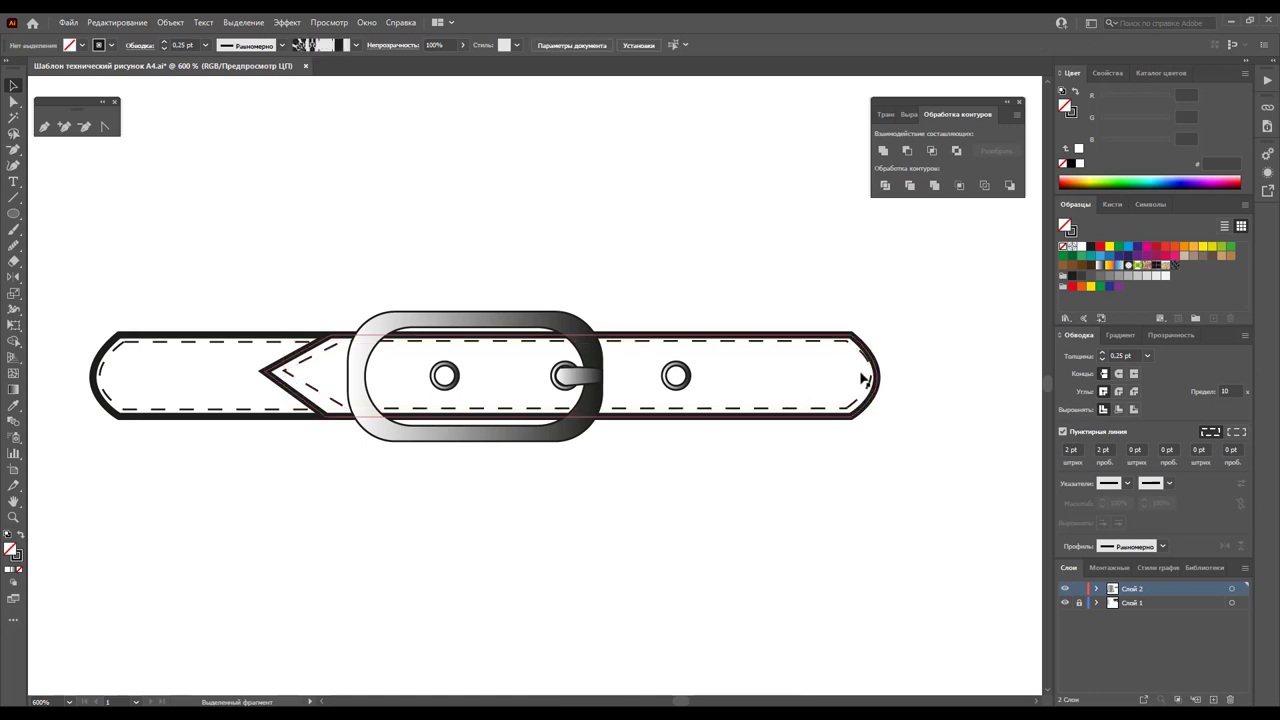
{"action": "left_click", "coordinate": [14, 103]}
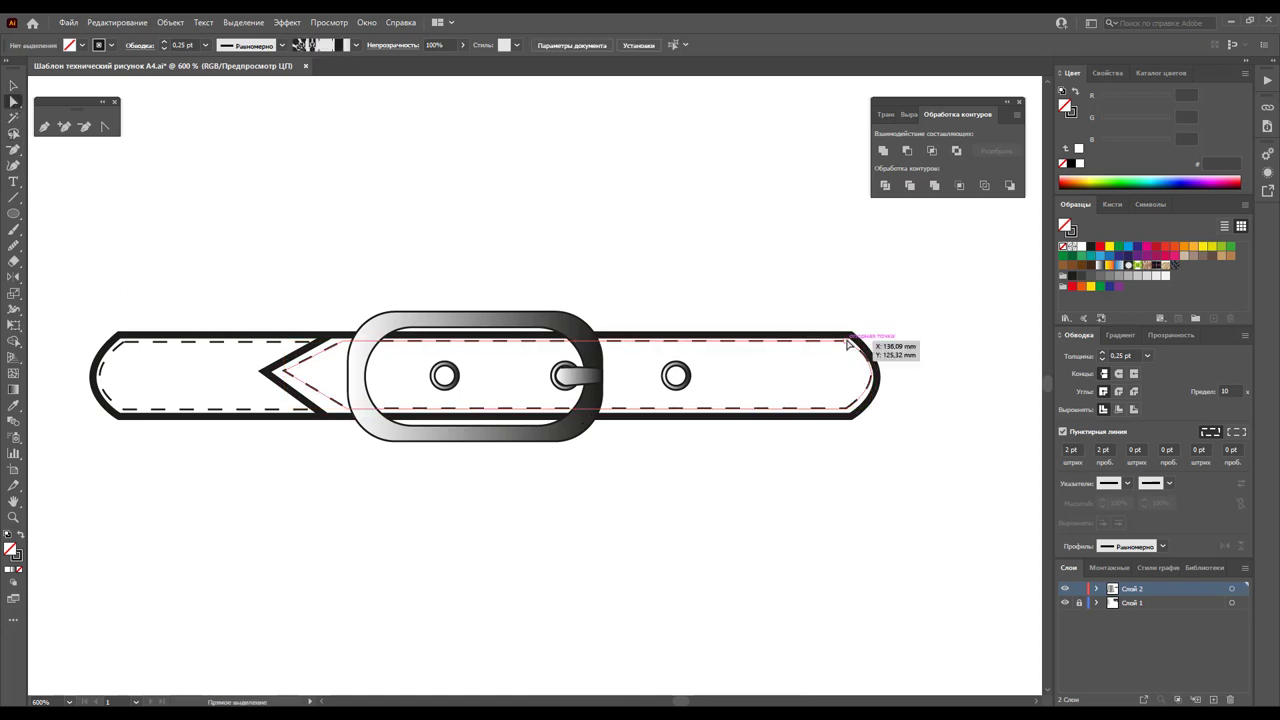
{"action": "left_click", "coordinate": [878, 360]}
{"action": "left_click_drag", "start_coordinate": [904, 369], "coordinate": [891, 377]}
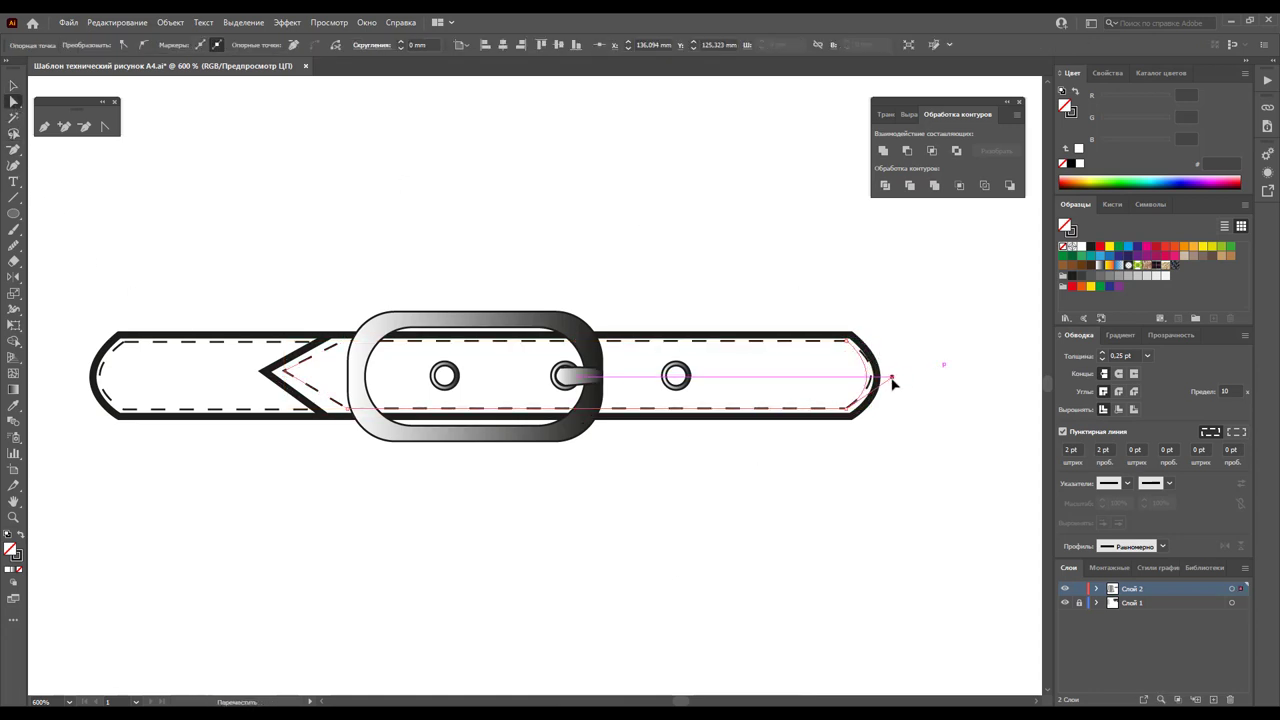
{"action": "left_click", "coordinate": [903, 492]}
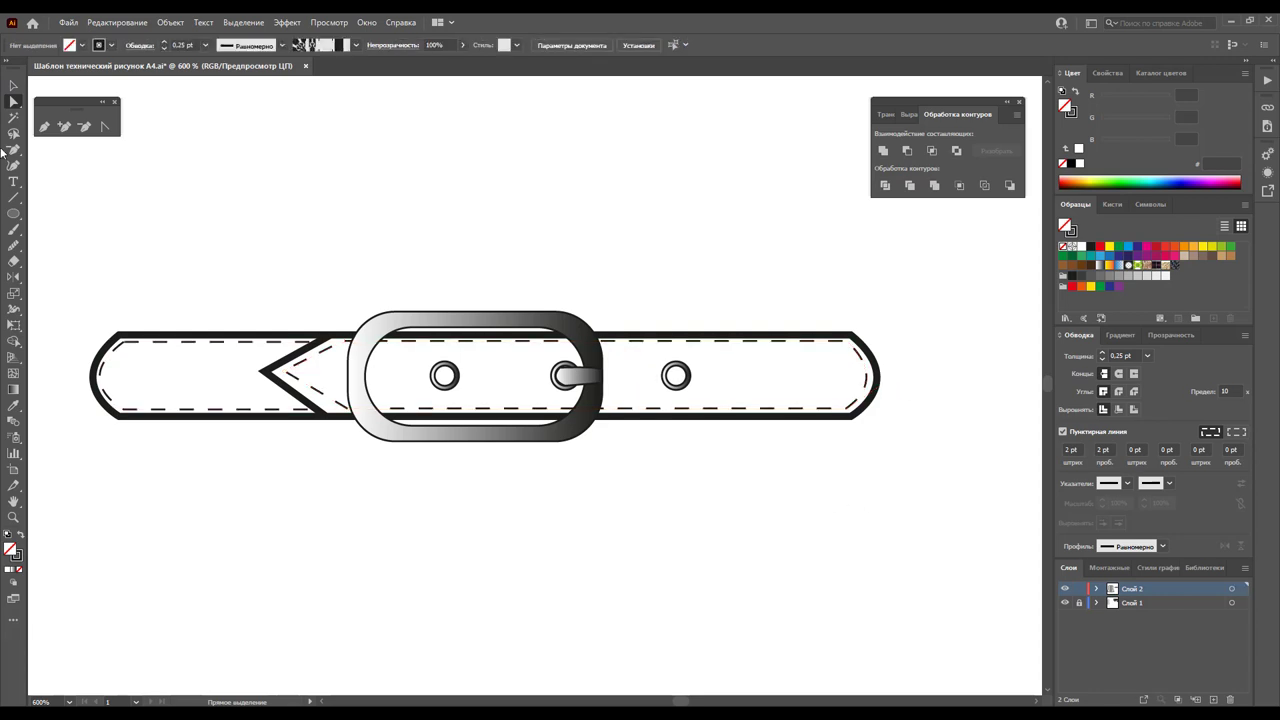
{"action": "left_click", "coordinate": [13, 86]}
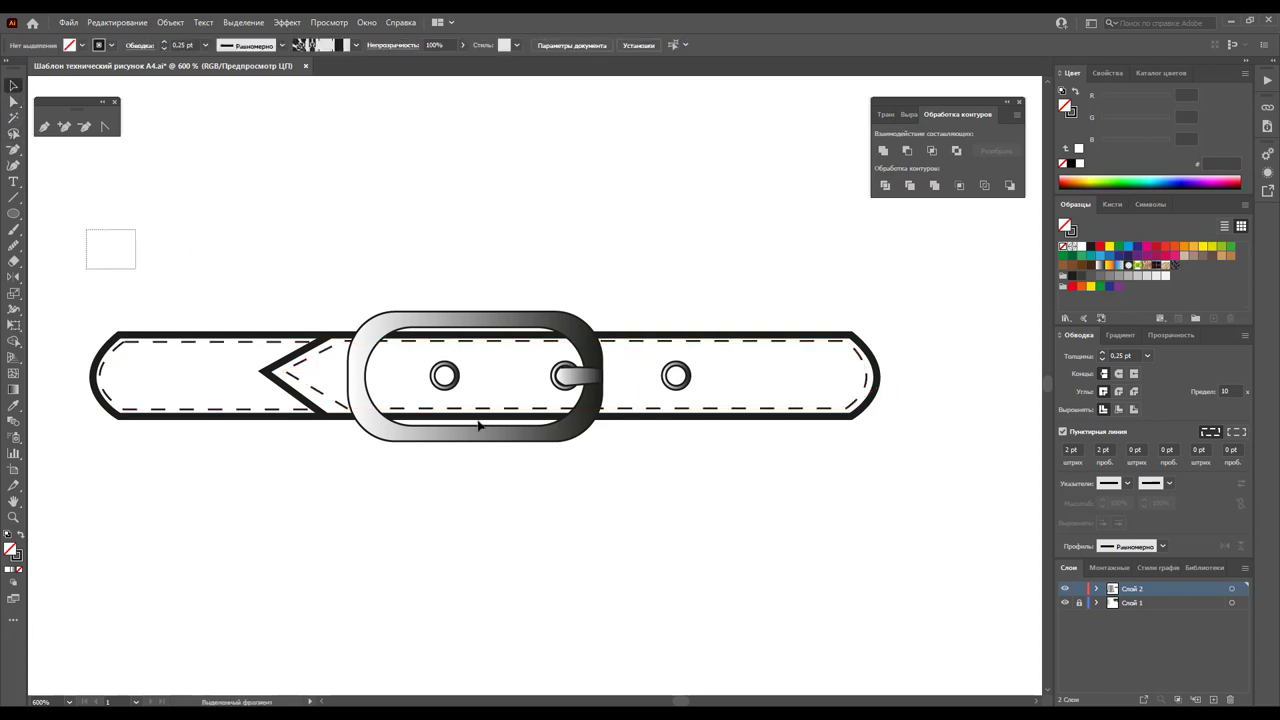
Group all the belt parts into a single object
{"action": "left_click_drag", "start_coordinate": [478, 425], "coordinate": [908, 514]}
{"action": "right_click", "coordinate": [575, 331]}
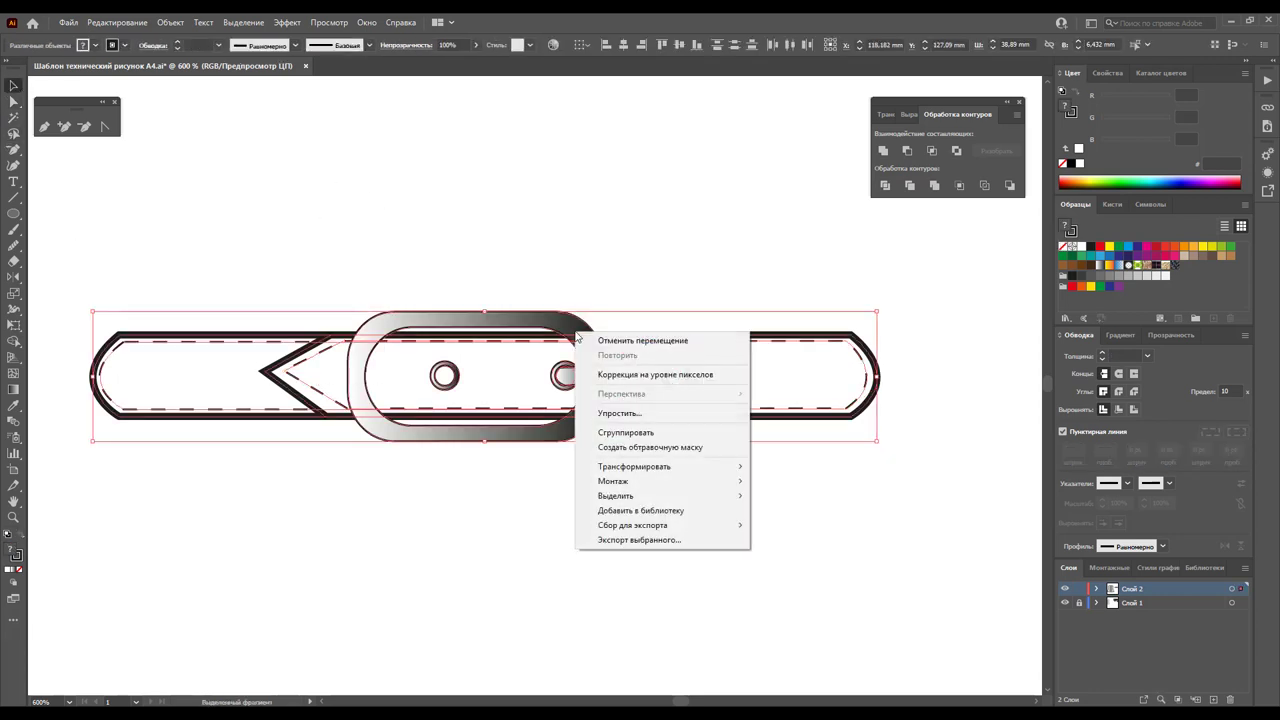
{"action": "left_click", "coordinate": [626, 432]}
Move the grouped belt onto the corset's upper waist
{"action": "left_click", "coordinate": [617, 509]}
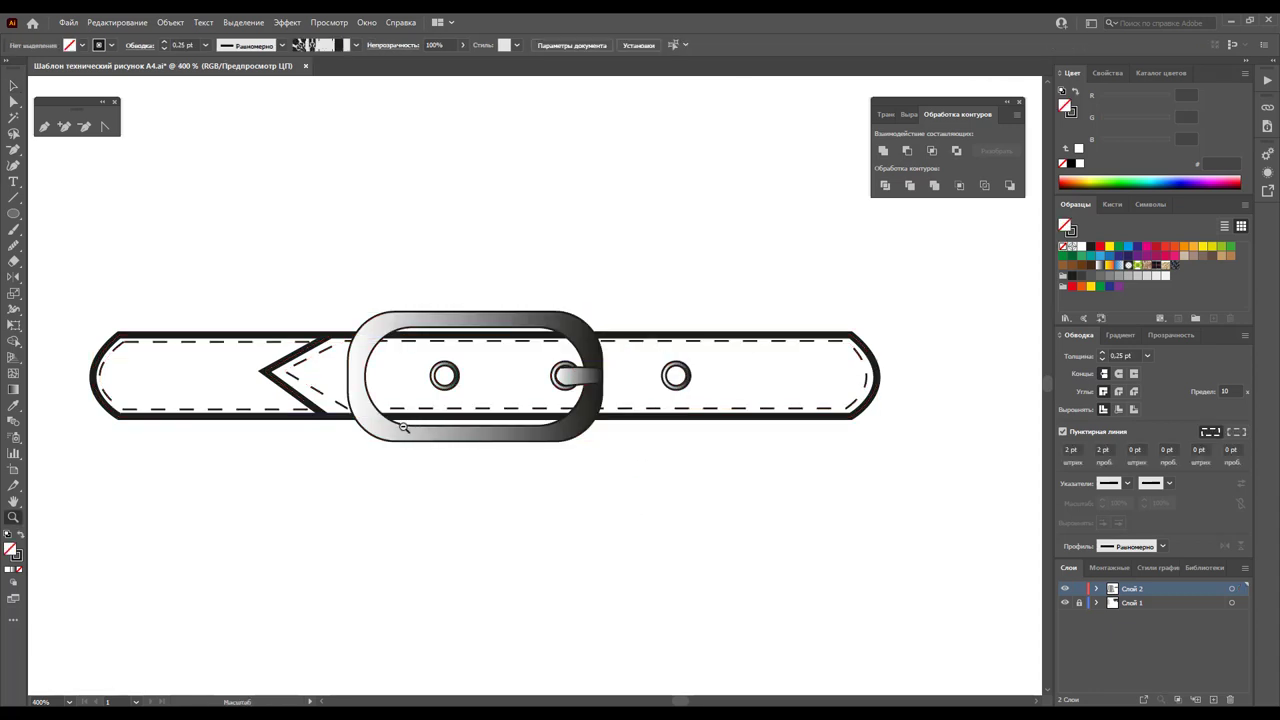
{"action": "key", "text": "z"}
{"action": "left_click", "coordinate": [460, 390], "text": "alt"}
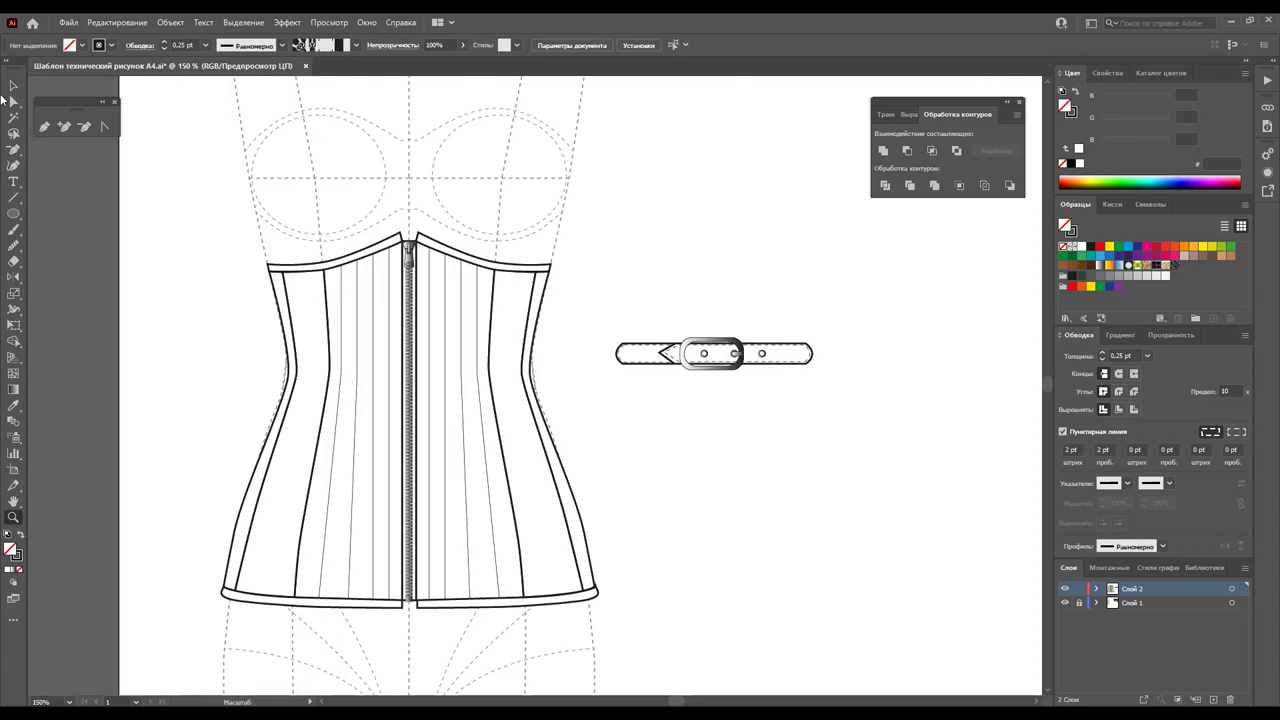
{"action": "left_click", "coordinate": [14, 86]}
{"action": "left_click_drag", "start_coordinate": [680, 355], "coordinate": [453, 308]}
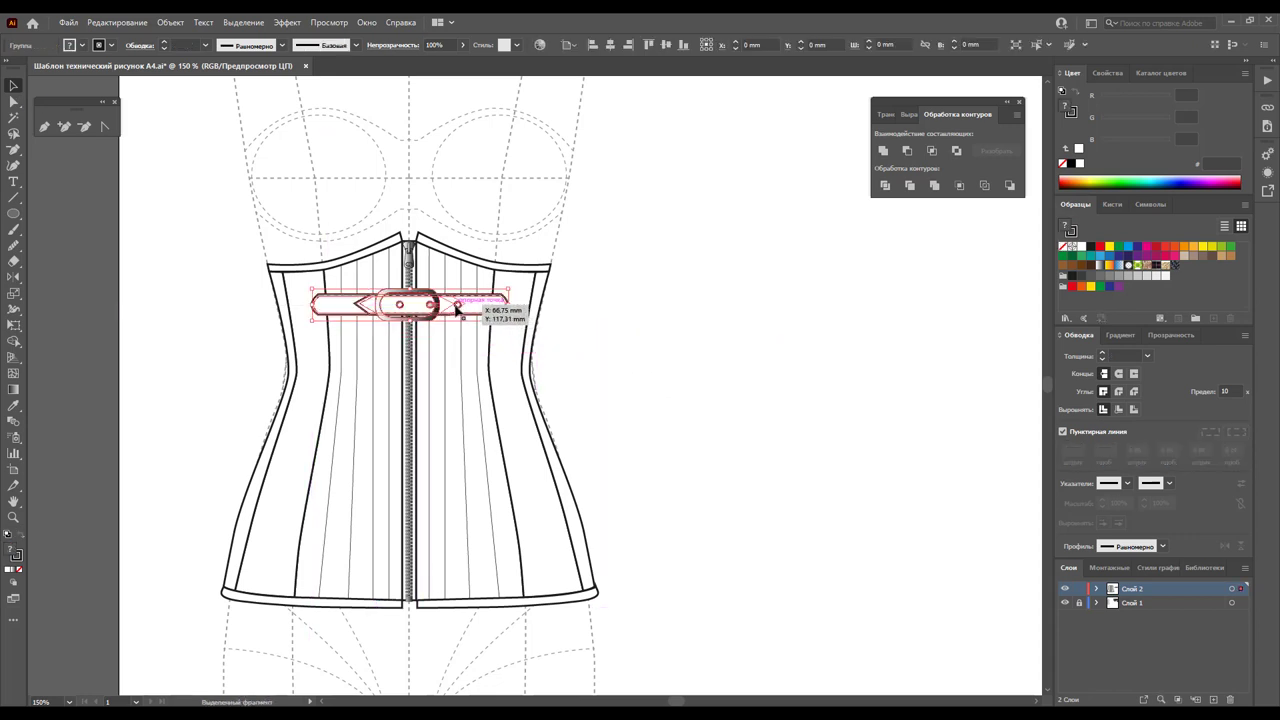
{"action": "left_click", "coordinate": [709, 323]}
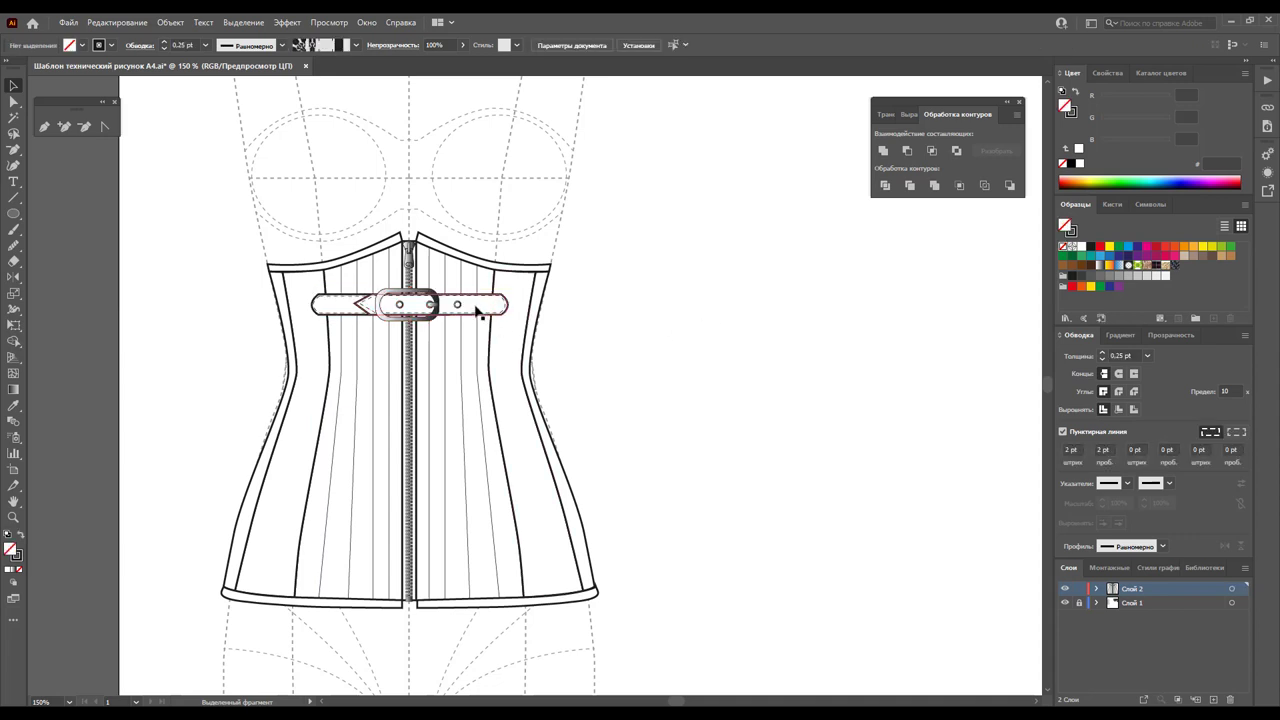
{"action": "left_click", "coordinate": [430, 306]}
Undo the extra belt copies, then lower and widen the top strap slightly
{"action": "left_click", "coordinate": [569, 363]}
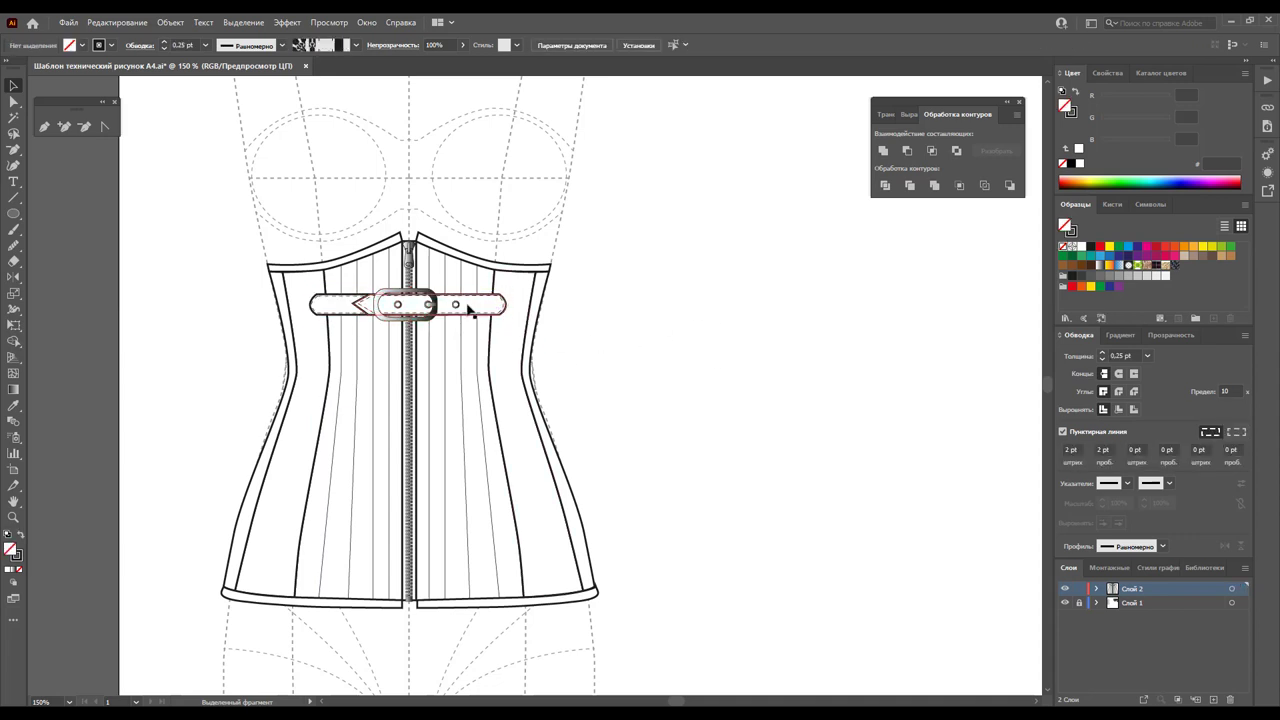
{"action": "mouse_move", "coordinate": [468, 316]}
{"action": "left_mouse_down"}
{"action": "mouse_move", "coordinate": [477, 414]}
{"action": "mouse_move", "coordinate": [472, 391]}
{"action": "left_mouse_up"}
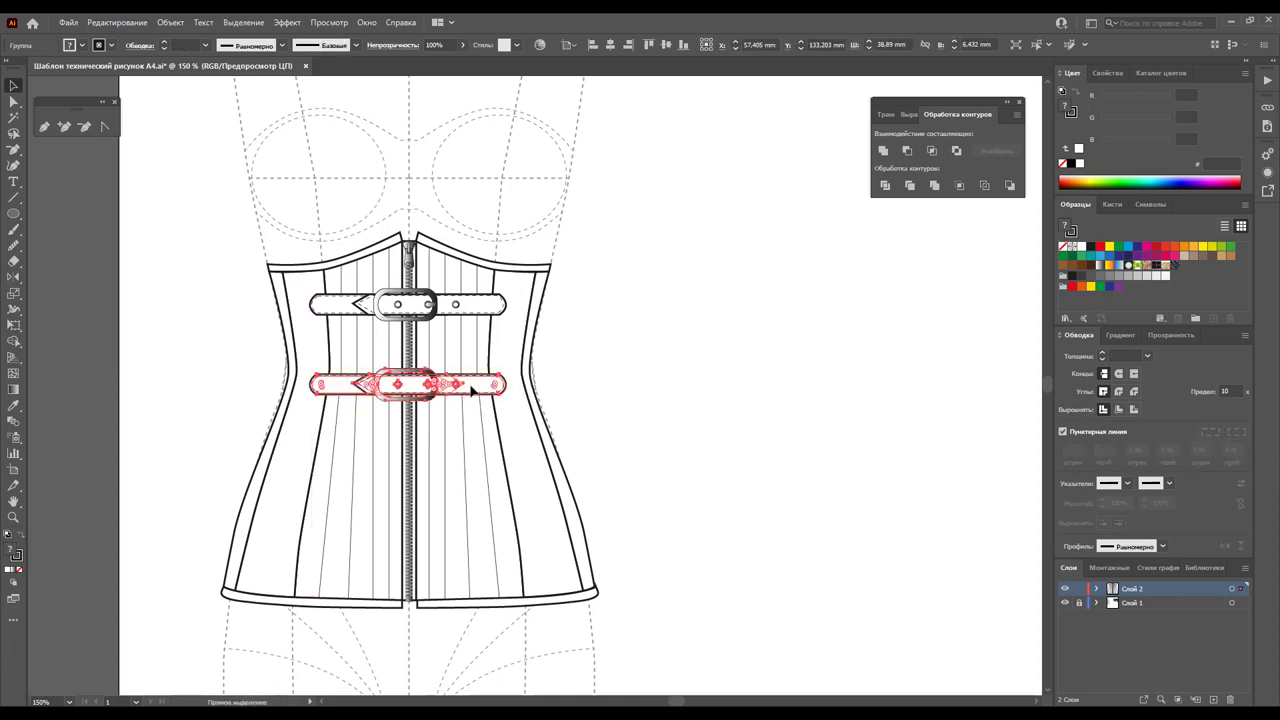
{"action": "key", "text": "ctrl+d"}
{"action": "key", "text": "Delete"}
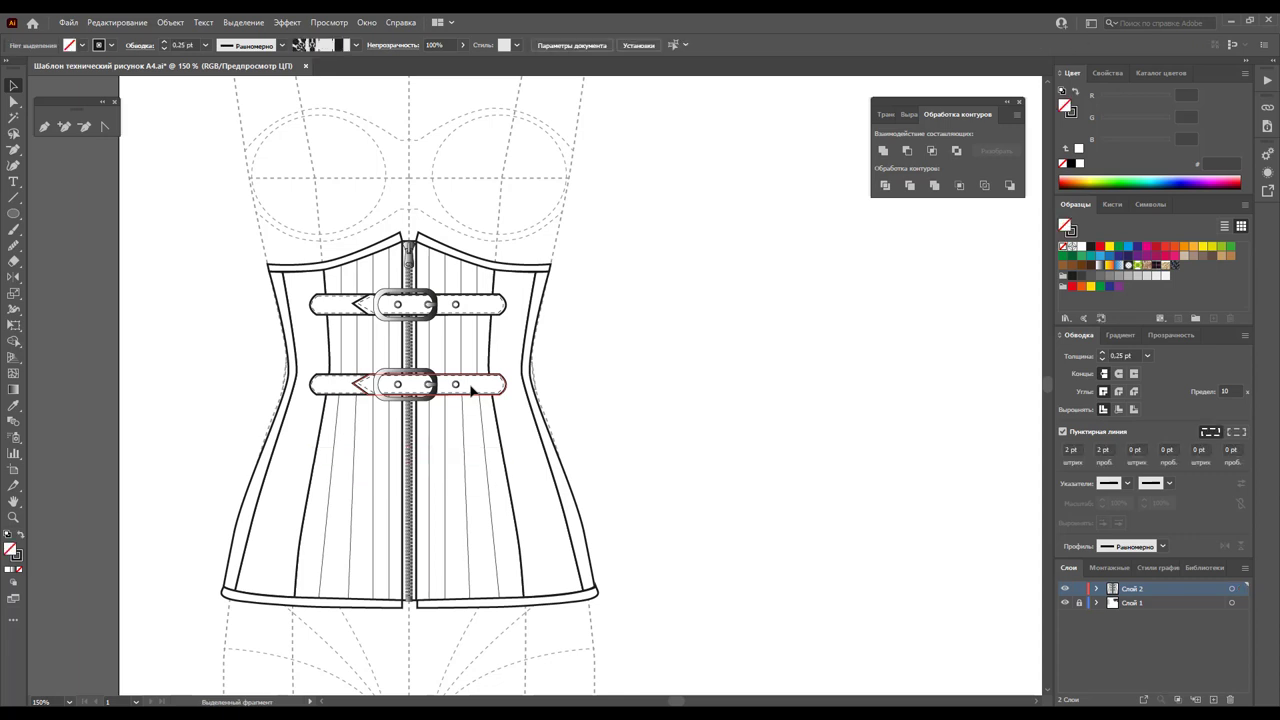
{"action": "key", "text": "ctrl+z"}
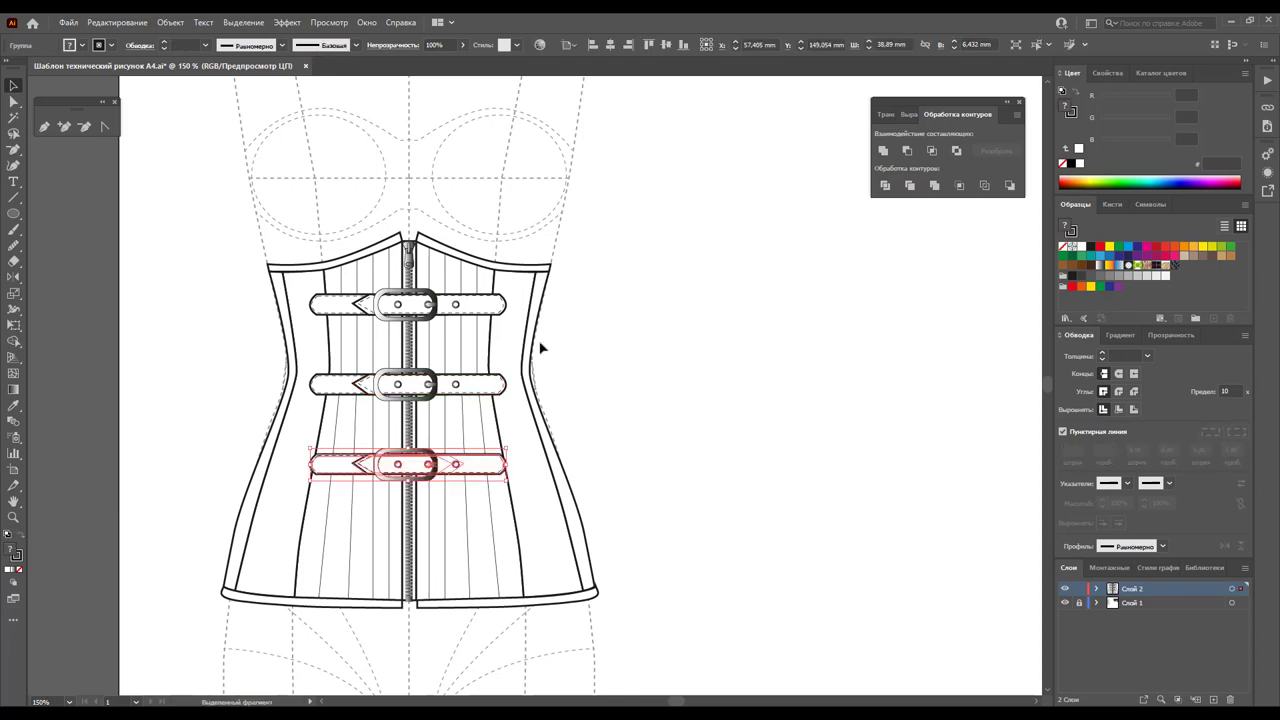
{"action": "key", "text": "ctrl+z"}
{"action": "key", "text": "ctrl+z"}
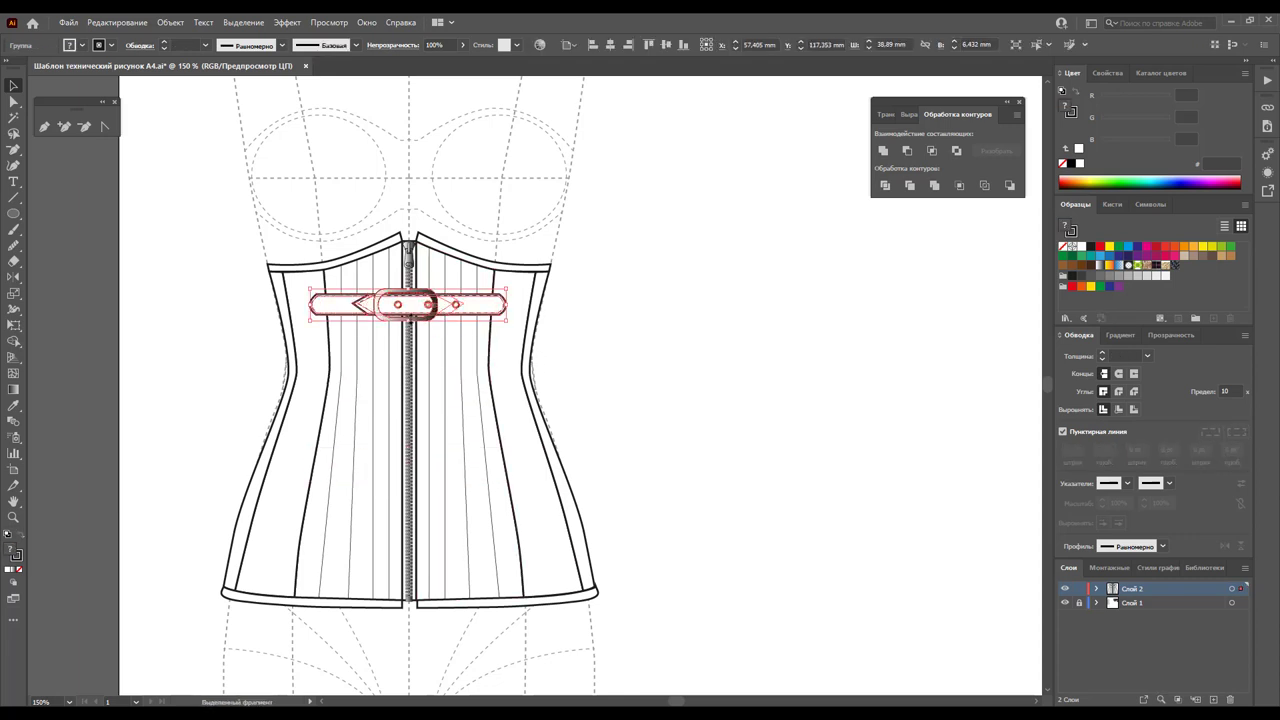
{"action": "left_click_drag", "start_coordinate": [410, 313], "coordinate": [413, 317]}
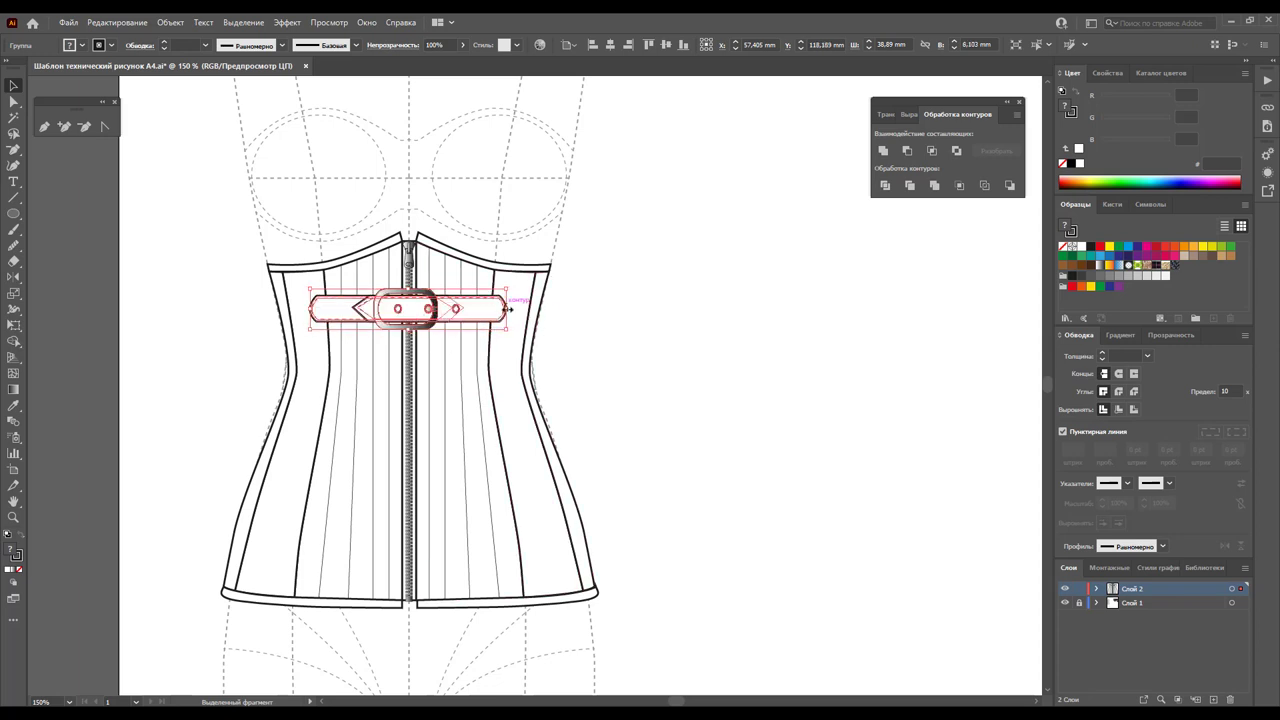
{"action": "left_click_drag", "start_coordinate": [509, 310], "coordinate": [522, 310]}
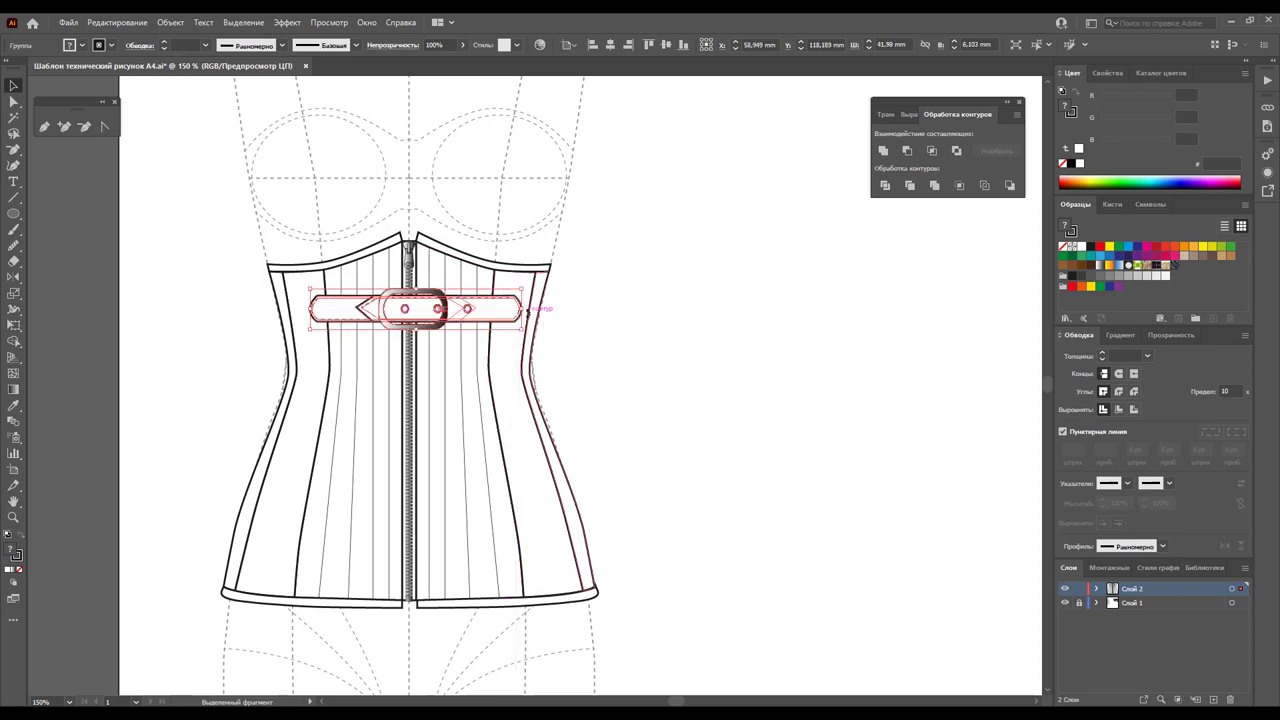
{"action": "key", "text": "Left"}
{"action": "key", "text": "Left"}
{"action": "key", "text": "Left"}
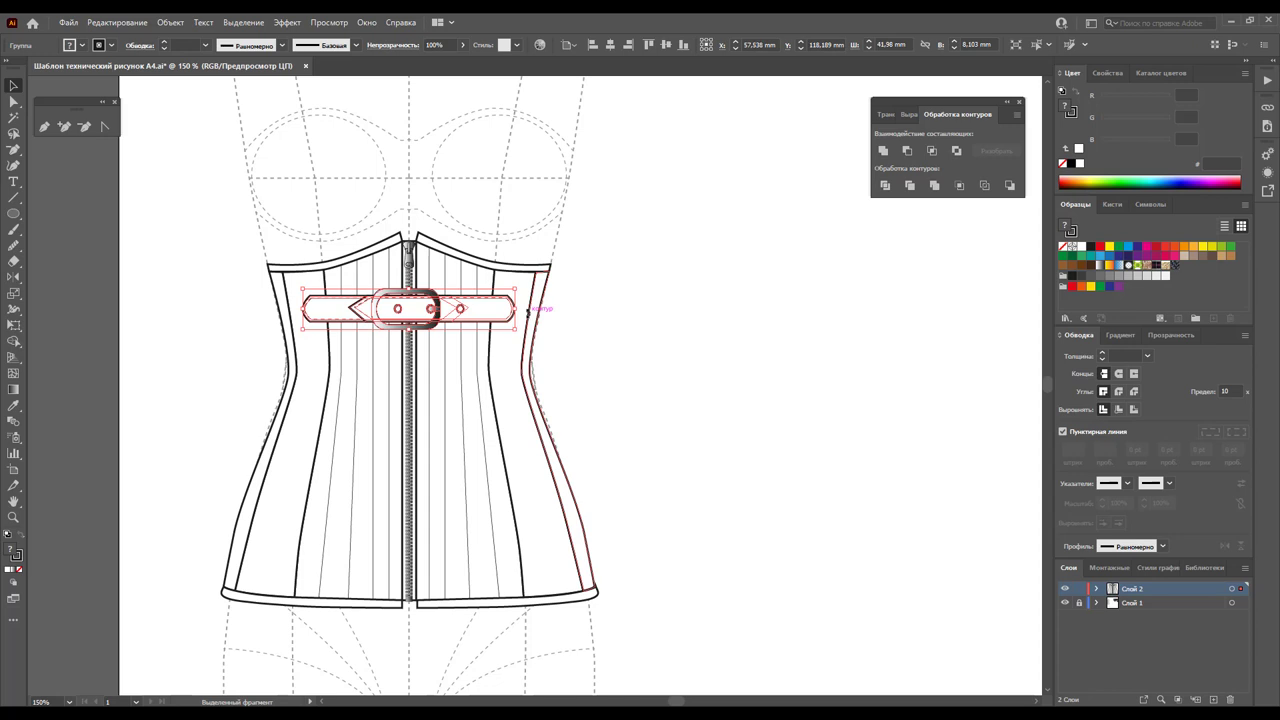
{"action": "left_click", "coordinate": [669, 346]}
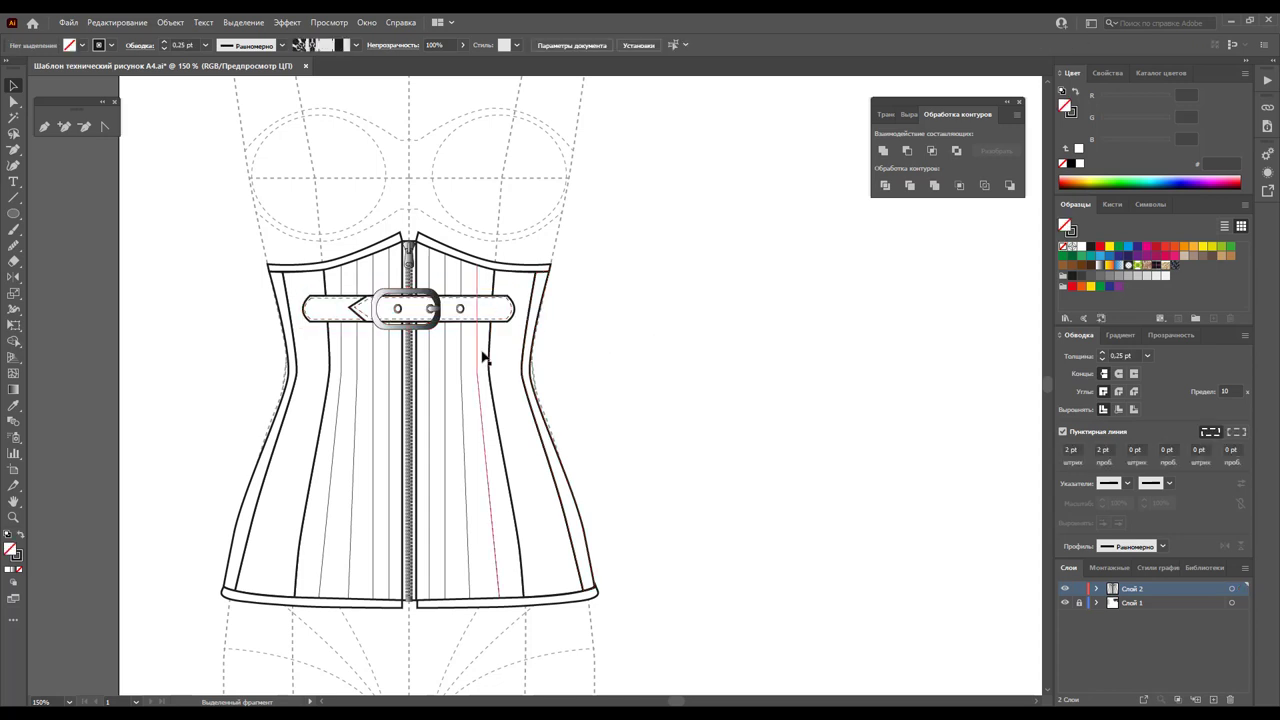
Duplicate the strap twice downward and adjust the spacing of the lower straps
{"action": "left_click_drag", "start_coordinate": [476, 317], "coordinate": [476, 410]}
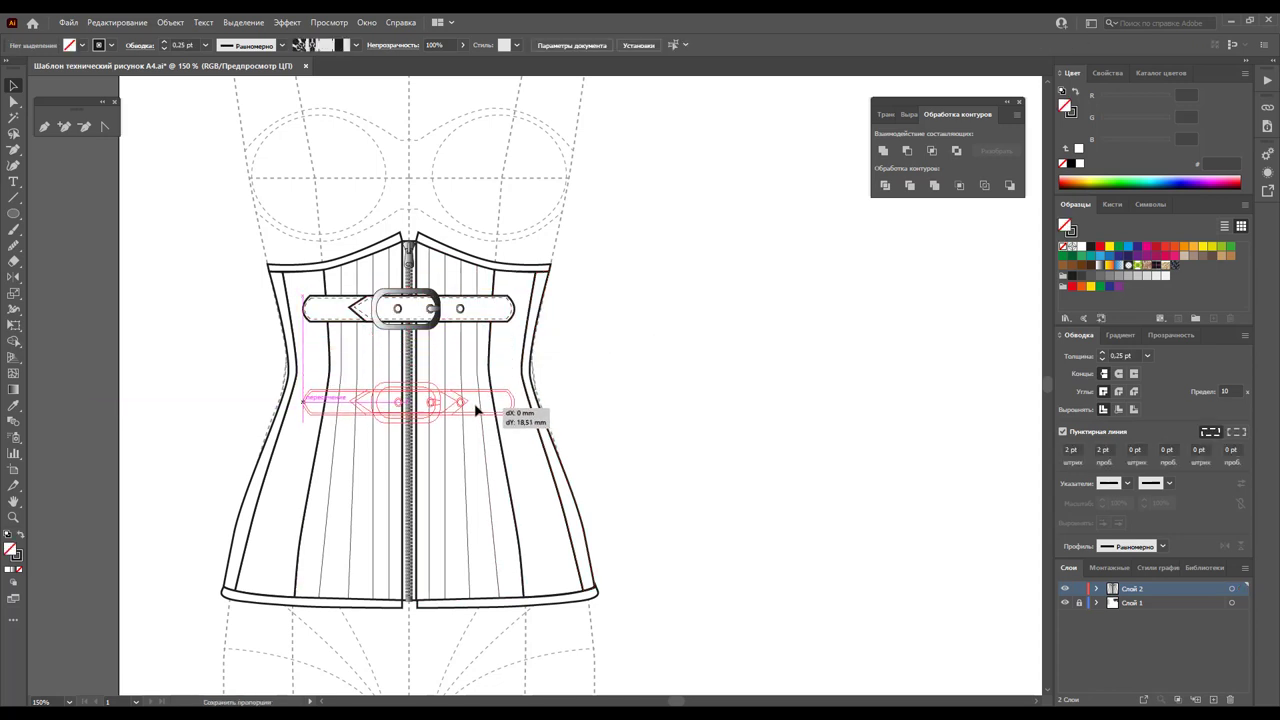
{"action": "left_click_drag", "start_coordinate": [476, 410], "coordinate": [475, 395]}
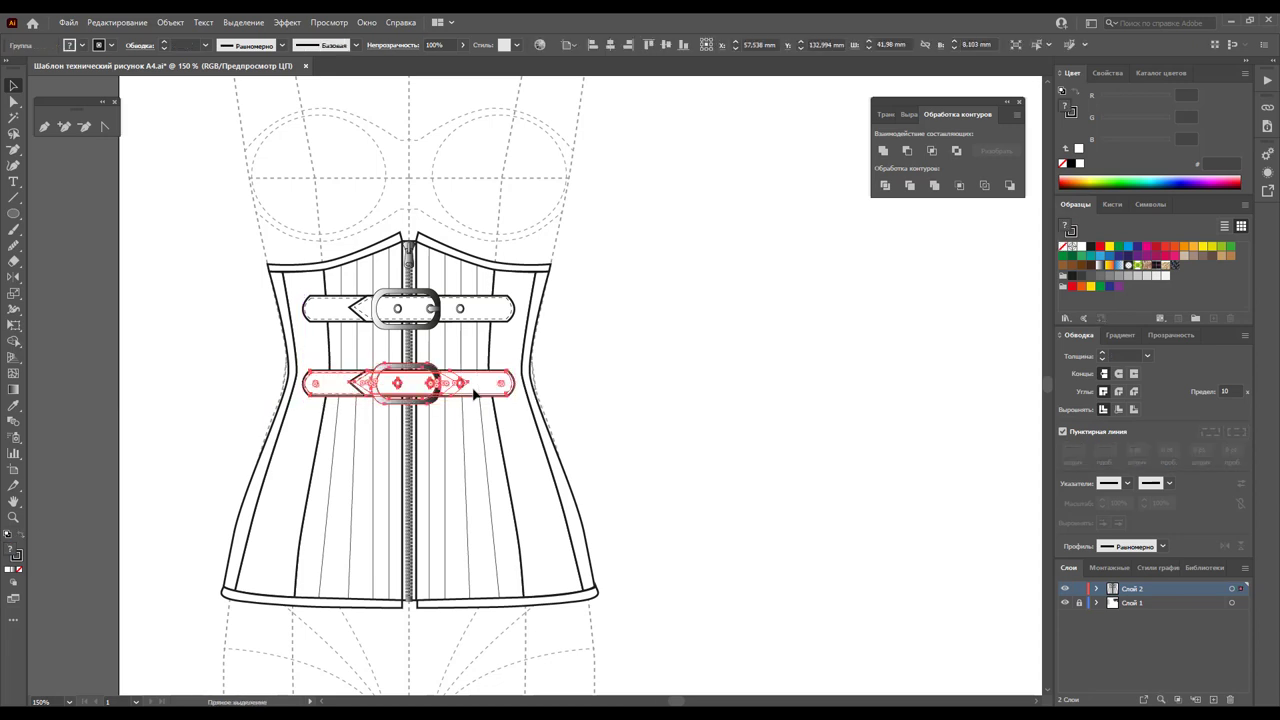
{"action": "key", "text": "ctrl+d"}
{"action": "left_click", "coordinate": [743, 423]}
{"action": "left_click_drag", "start_coordinate": [490, 464], "coordinate": [491, 482]}
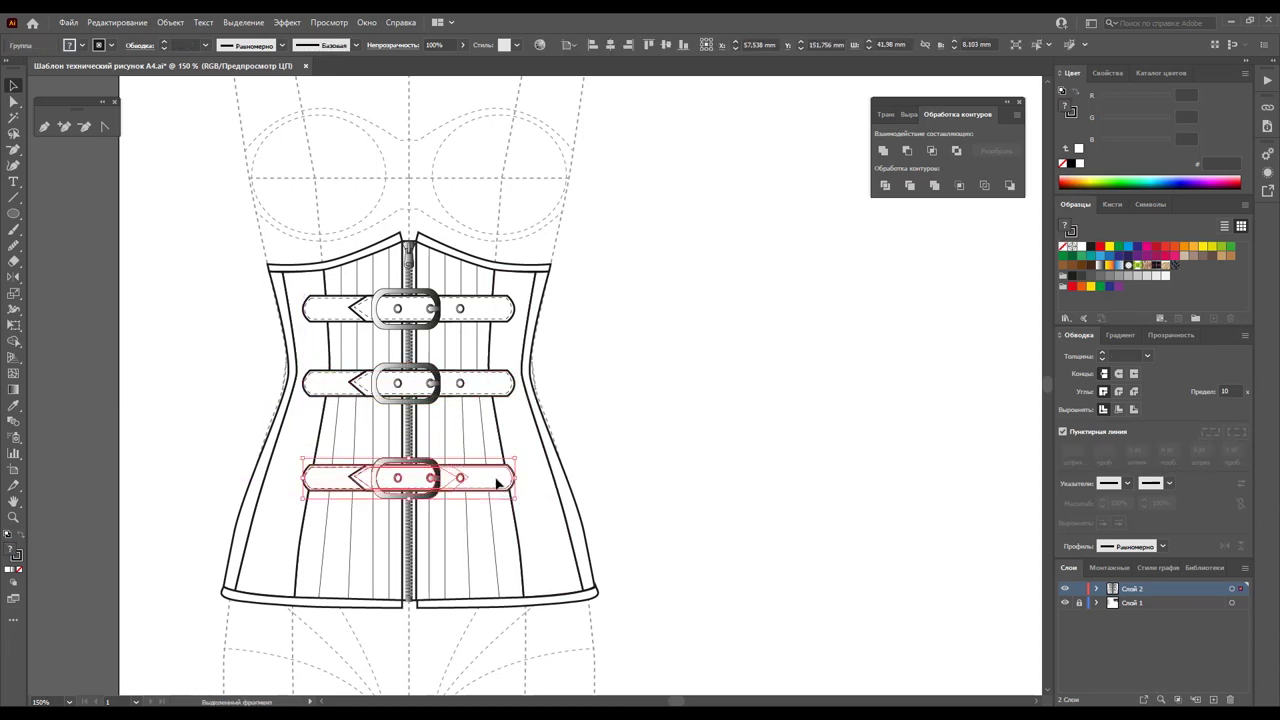
{"action": "left_click_drag", "start_coordinate": [457, 382], "coordinate": [466, 392]}
{"action": "left_click", "coordinate": [580, 372]}
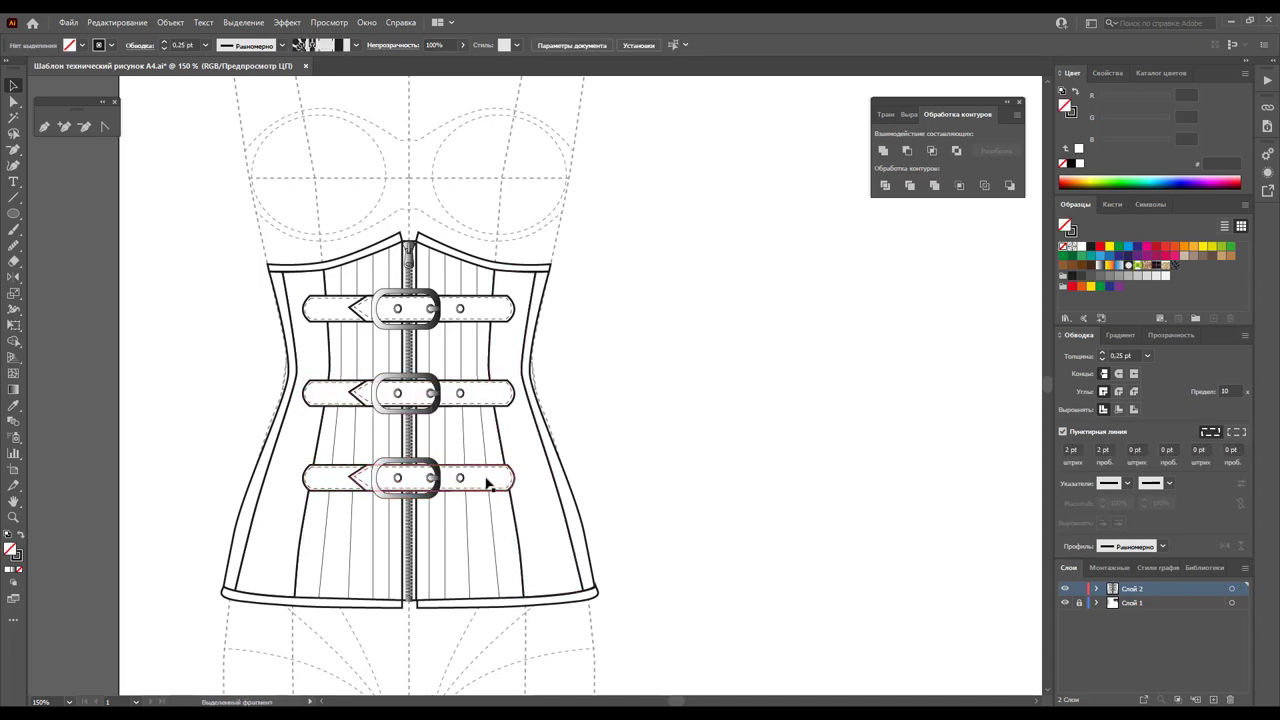
{"action": "scroll", "coordinate": [494, 465], "scroll_direction": "down", "scroll_amount": 2}
{"action": "scroll", "coordinate": [484, 427], "scroll_direction": "down", "scroll_amount": 2}
{"action": "scroll", "coordinate": [468, 344], "scroll_direction": "down", "scroll_amount": 1}
Move the bottom strap below the corset and lengthen both its ends
{"action": "left_click_drag", "start_coordinate": [465, 281], "coordinate": [426, 548]}
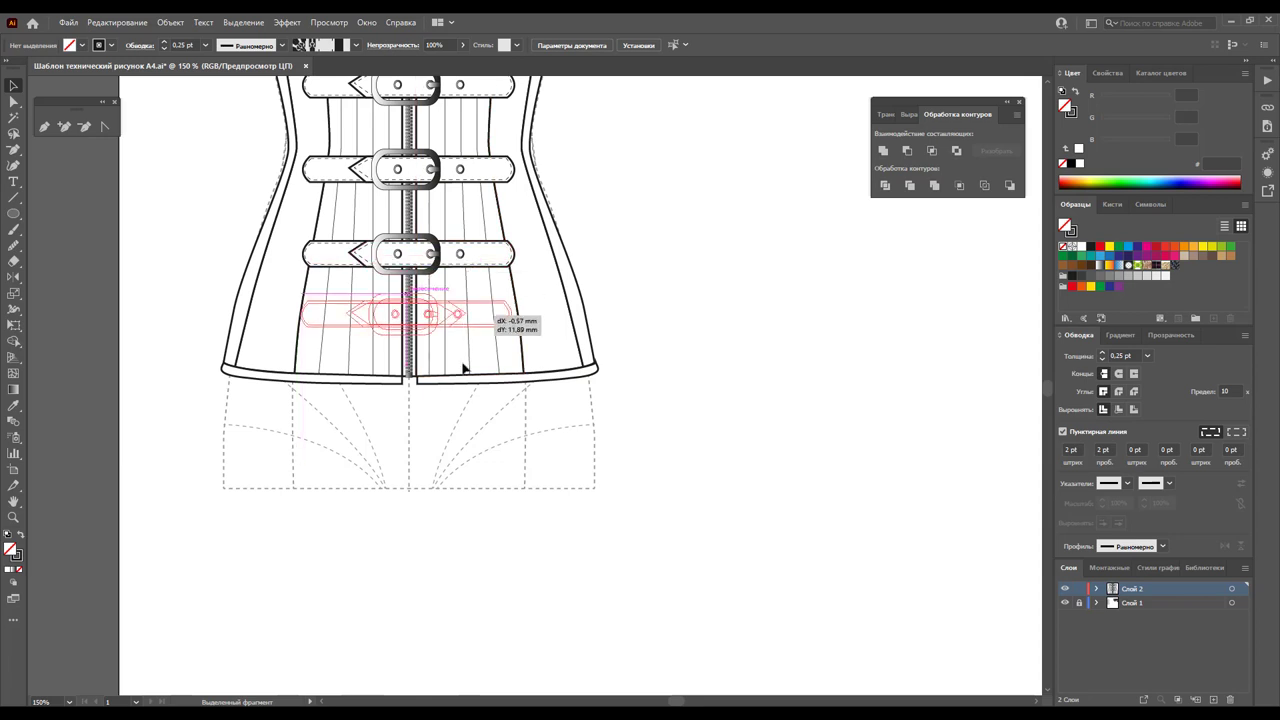
{"action": "key", "text": "a"}
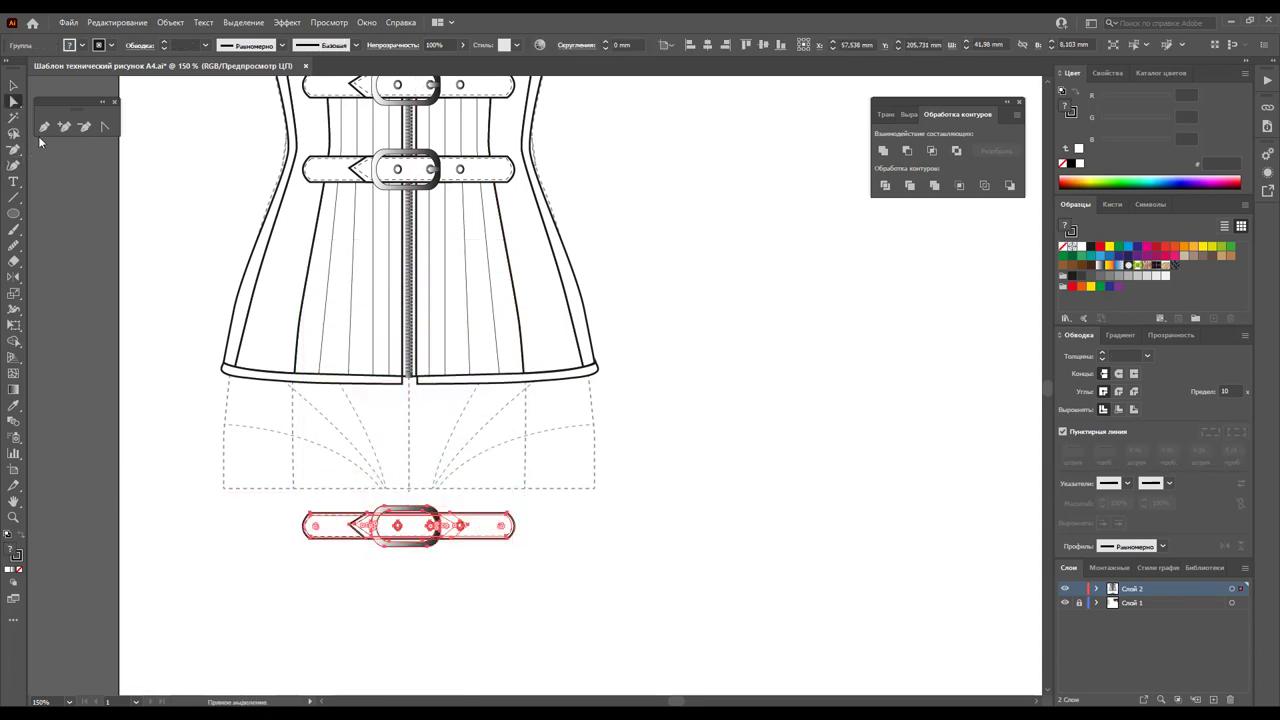
{"action": "left_click_drag", "start_coordinate": [255, 478], "coordinate": [320, 578]}
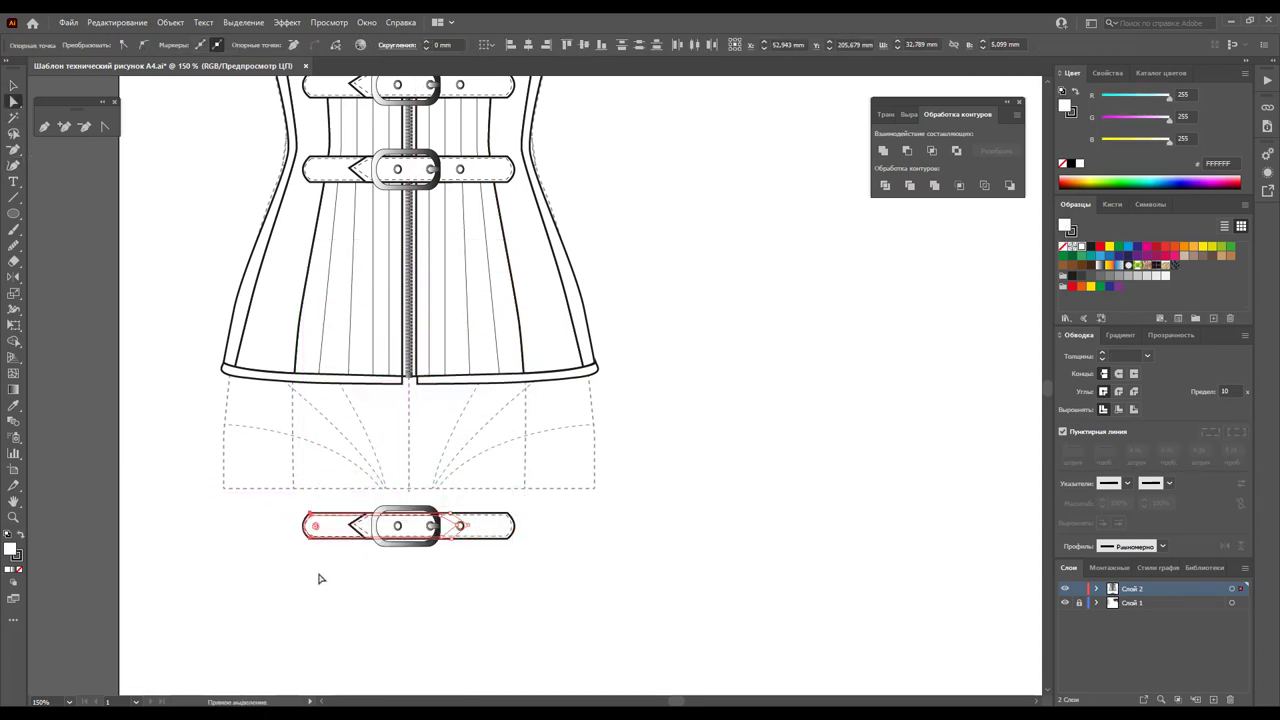
{"action": "key", "text": "Left"}
{"action": "key", "text": "Left"}
{"action": "key", "text": "Left"}
{"action": "key", "text": "Left"}
{"action": "key", "text": "Left"}
{"action": "left_click_drag", "start_coordinate": [562, 480], "coordinate": [500, 579]}
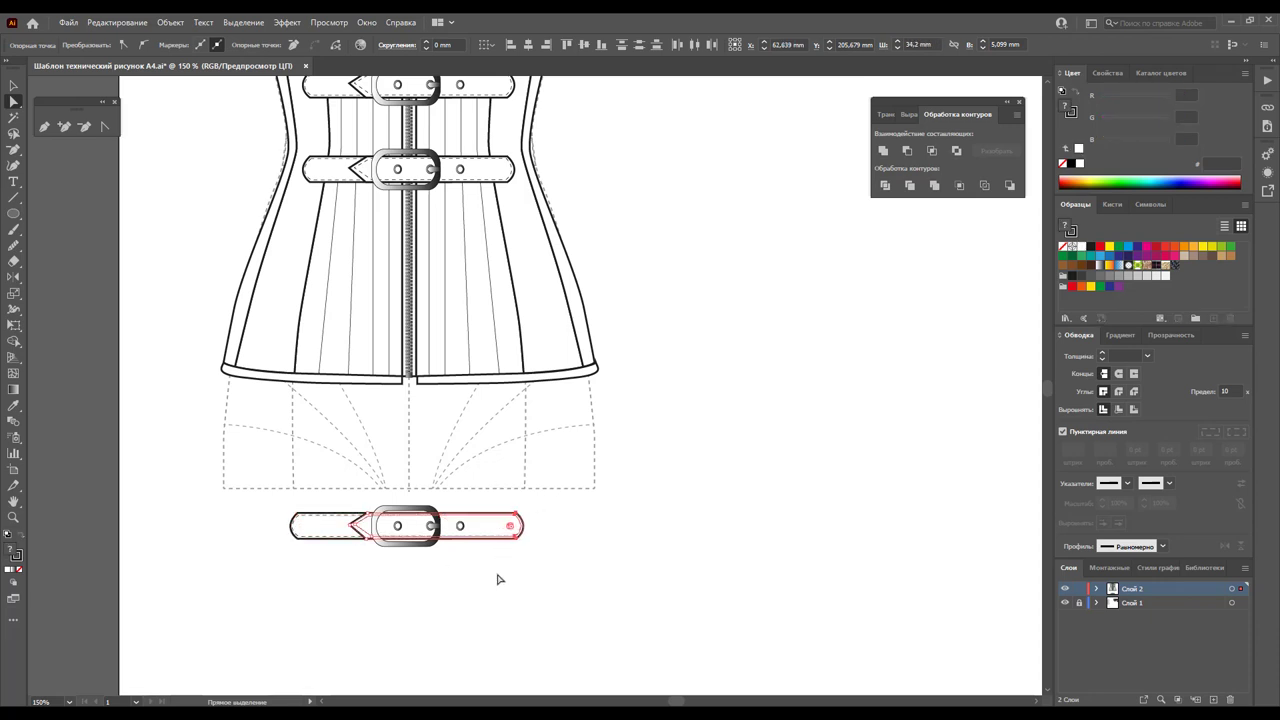
{"action": "key", "text": "Right"}
{"action": "left_click", "coordinate": [13, 85]}
{"action": "left_click", "coordinate": [688, 420]}
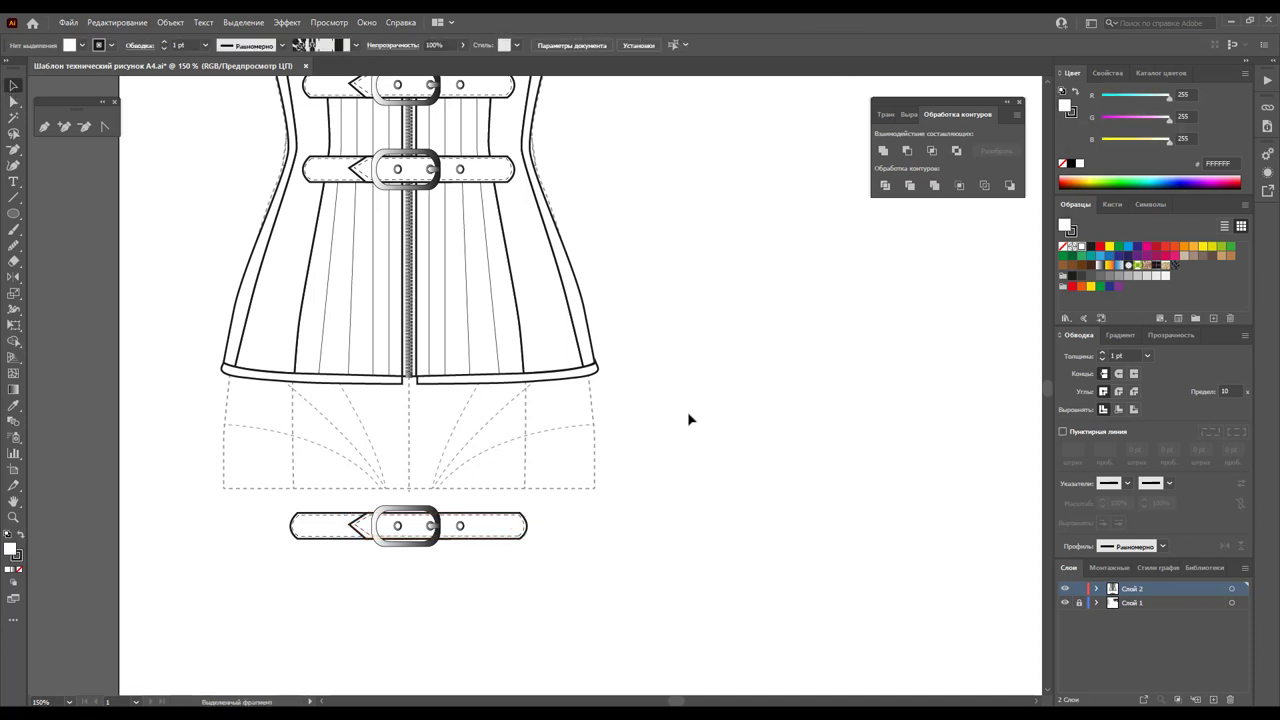
Place a copy of the lengthened strap on the lower corset
{"action": "scroll", "coordinate": [630, 452], "scroll_direction": "up", "scroll_amount": 1}
{"action": "mouse_move", "coordinate": [444, 585]}
{"action": "left_mouse_down"}
{"action": "mouse_move", "coordinate": [452, 309]}
{"action": "mouse_move", "coordinate": [477, 562]}
{"action": "left_mouse_up"}
{"action": "left_click", "coordinate": [783, 322]}
{"action": "scroll", "coordinate": [634, 343], "scroll_direction": "up", "scroll_amount": 1}
{"action": "scroll", "coordinate": [468, 288], "scroll_direction": "down", "scroll_amount": 2}
Shorten the spare strap below the corset by moving both end anchors inward
{"action": "left_click", "coordinate": [14, 101]}
{"action": "left_click_drag", "start_coordinate": [219, 467], "coordinate": [320, 600]}
{"action": "key", "text": "Right"}
{"action": "key", "text": "Right"}
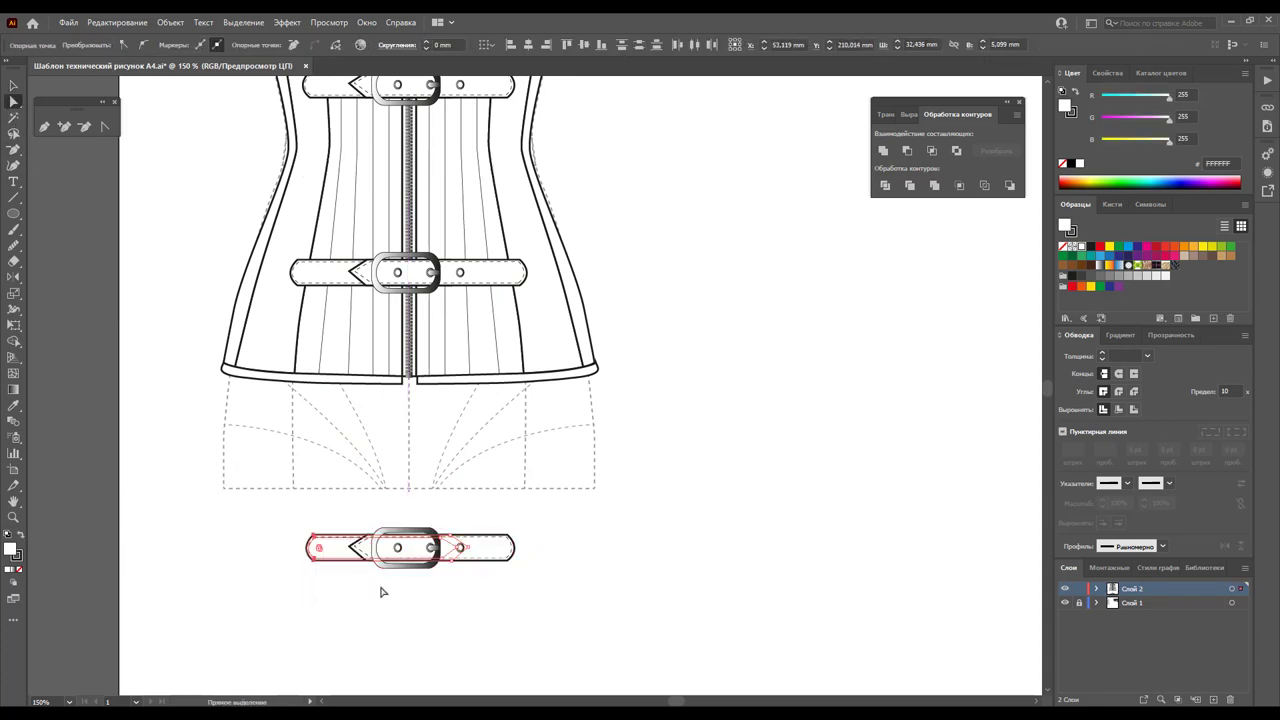
{"action": "key", "text": "Right"}
{"action": "left_click_drag", "start_coordinate": [545, 494], "coordinate": [503, 606]}
{"action": "key", "text": "Left"}
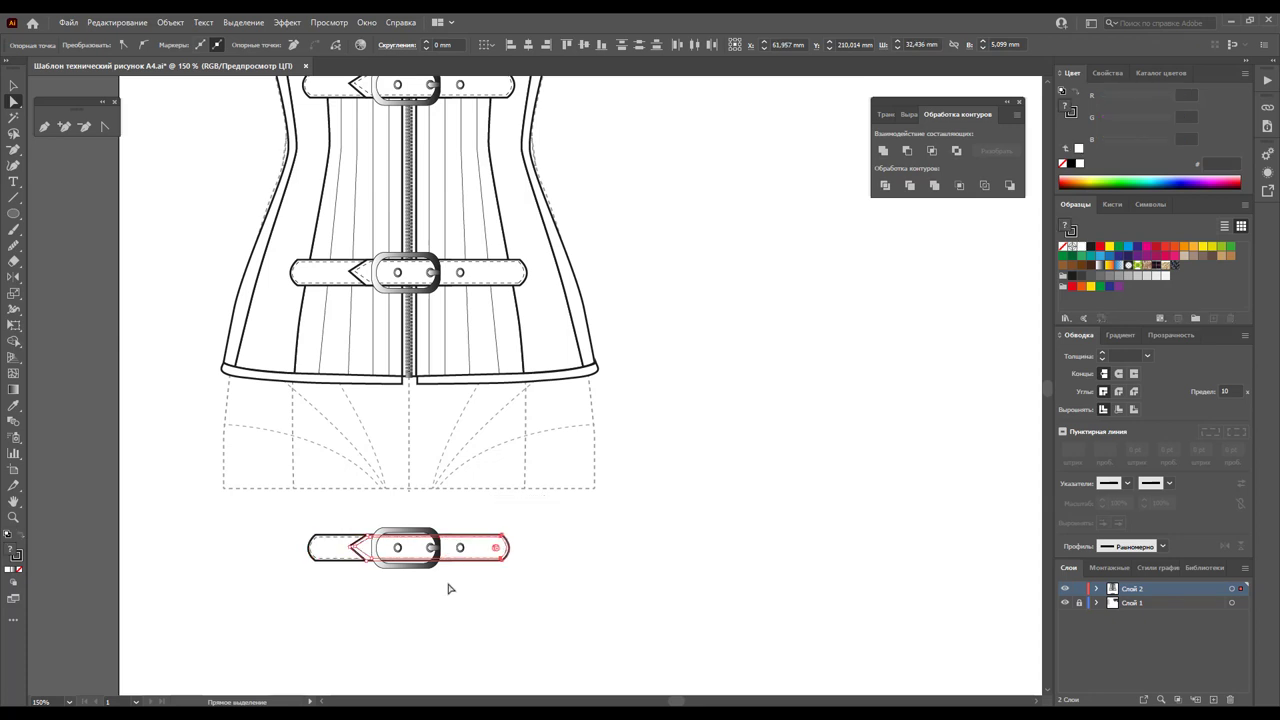
{"action": "key", "text": "v"}
{"action": "left_click", "coordinate": [646, 462]}
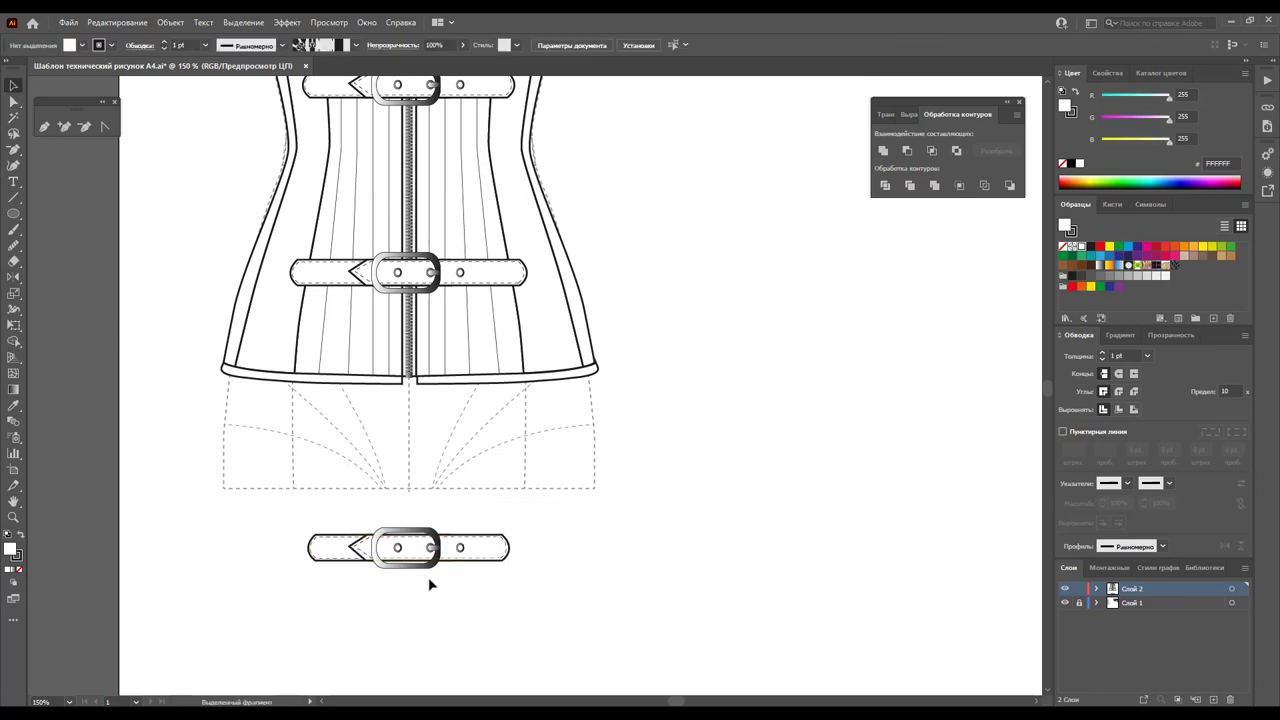
{"action": "scroll", "coordinate": [428, 586], "scroll_direction": "up", "scroll_amount": 2}
Move the short strap up onto the corset waist
{"action": "mouse_move", "coordinate": [440, 605]}
{"action": "left_mouse_down"}
{"action": "mouse_move", "coordinate": [470, 288]}
{"action": "mouse_move", "coordinate": [446, 256]}
{"action": "left_mouse_up"}
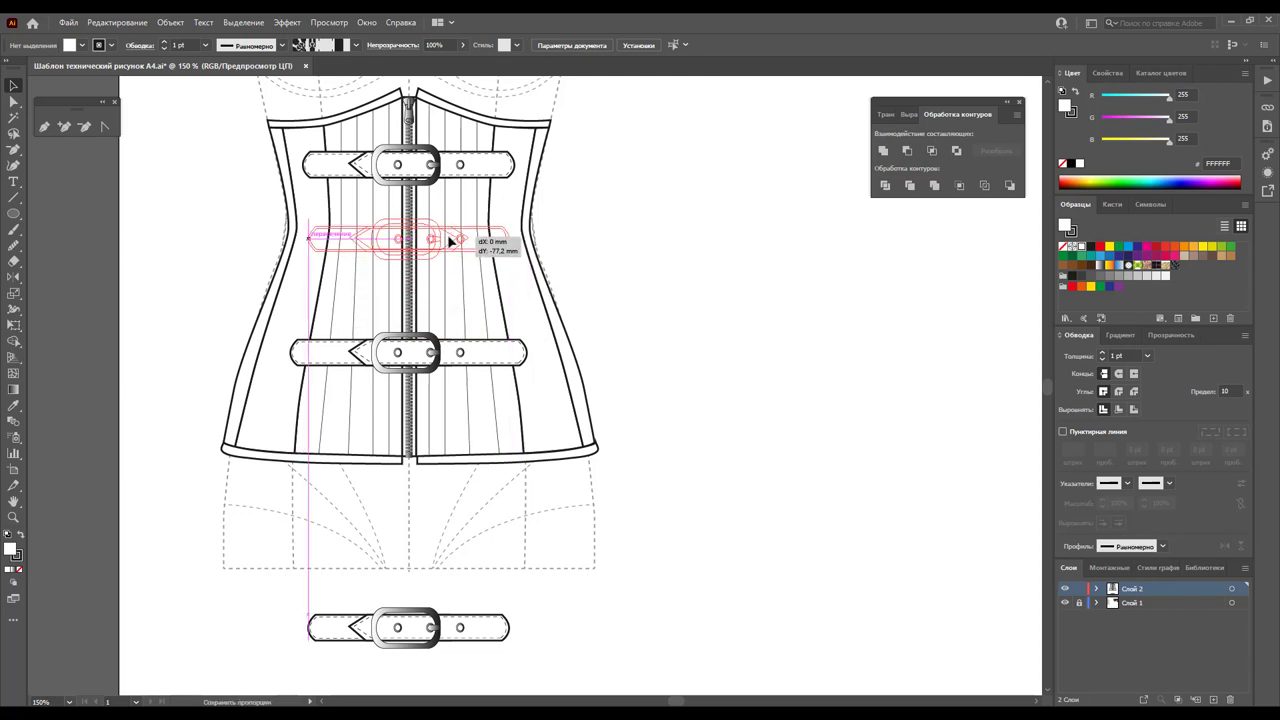
{"action": "left_click_drag", "start_coordinate": [446, 256], "coordinate": [411, 263]}
{"action": "left_click", "coordinate": [721, 332]}
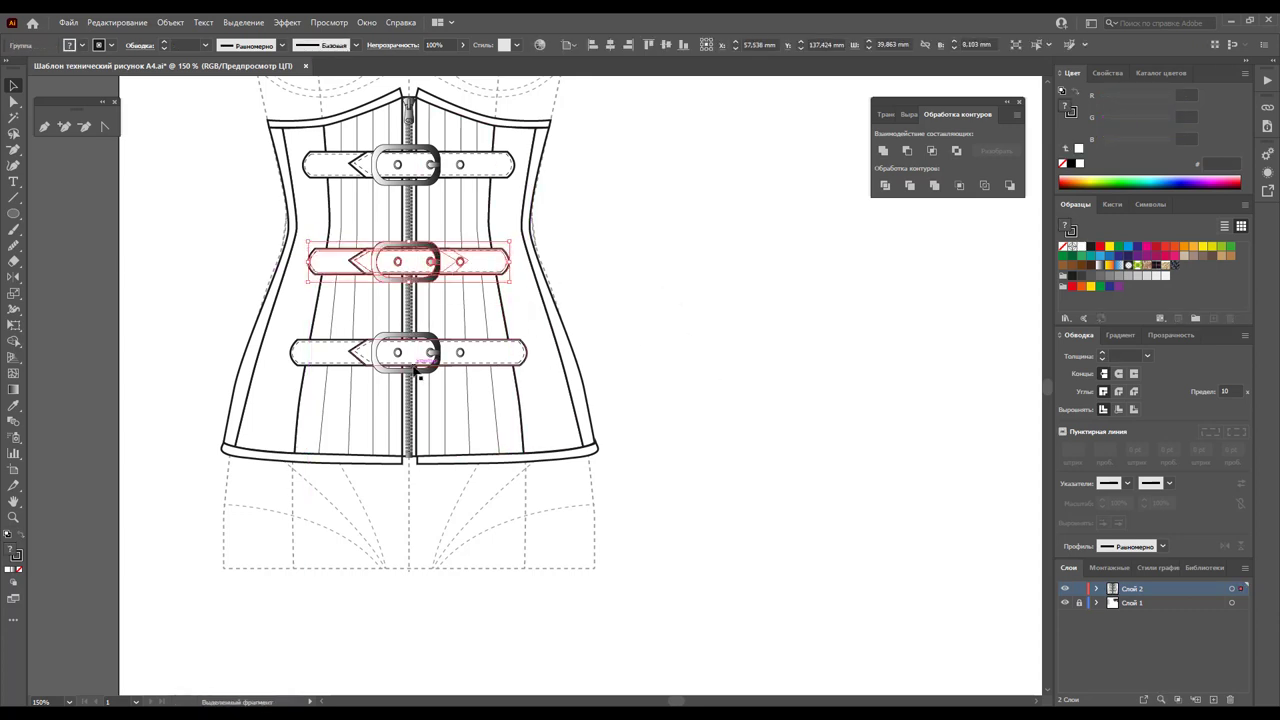
Distribute the three straps evenly by vertical centres and zoom out to the whole page
{"action": "left_click", "coordinate": [450, 352]}
{"action": "left_click", "coordinate": [430, 176], "text": "shift"}
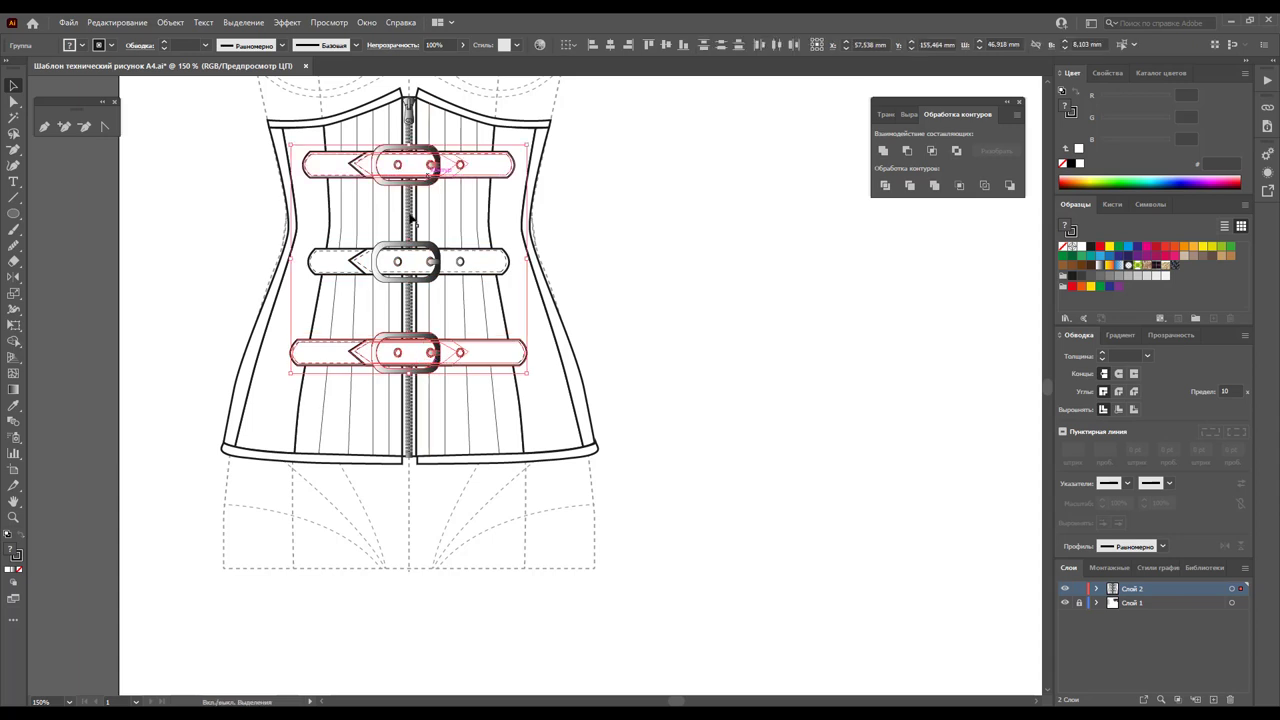
{"action": "left_click", "coordinate": [411, 268], "text": "shift"}
{"action": "left_click", "coordinate": [908, 116]}
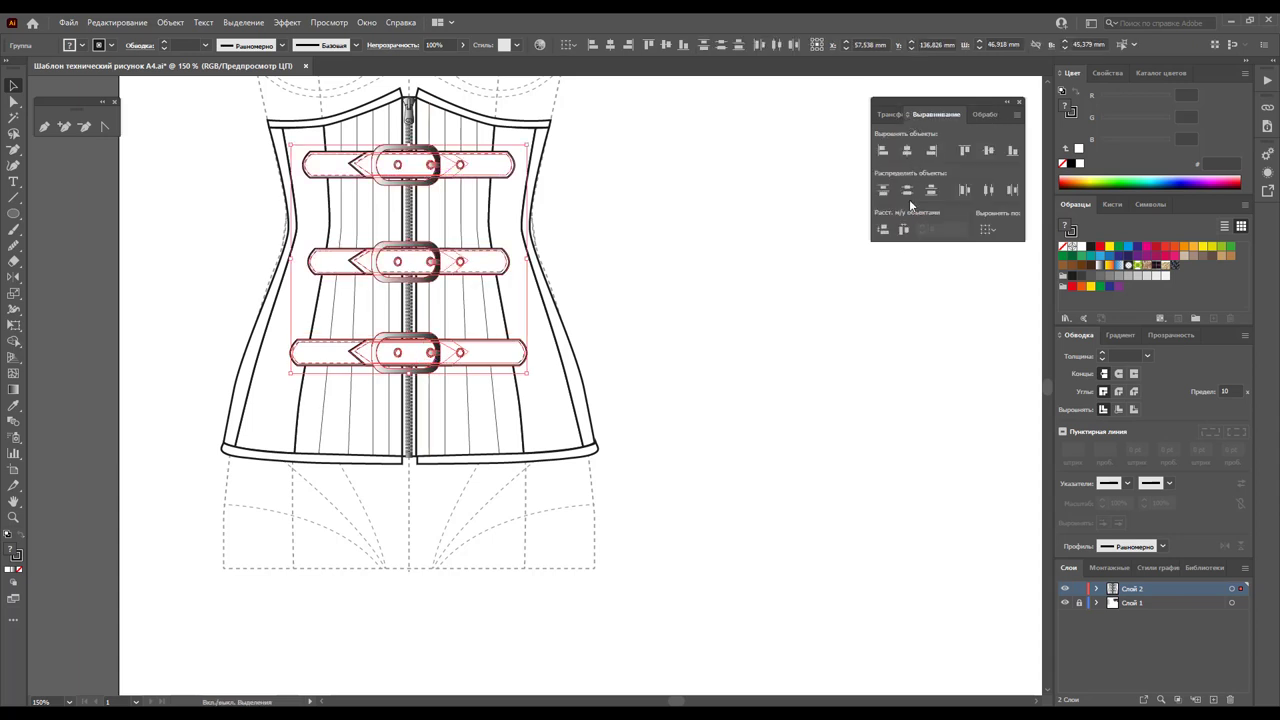
{"action": "left_click", "coordinate": [905, 197]}
{"action": "left_click", "coordinate": [657, 323]}
{"action": "key", "text": "z"}
{"action": "left_click", "coordinate": [571, 334], "text": "alt"}
{"action": "left_click", "coordinate": [571, 334], "text": "alt"}
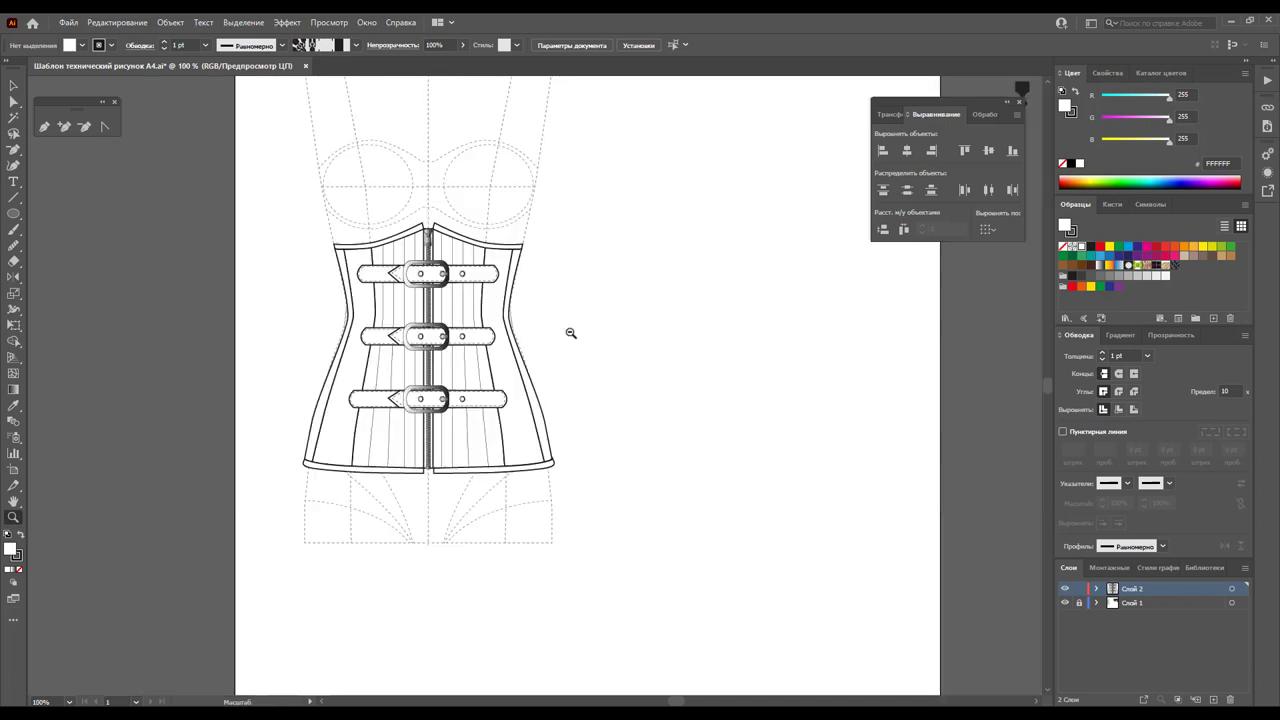
{"action": "left_click", "coordinate": [661, 373]}
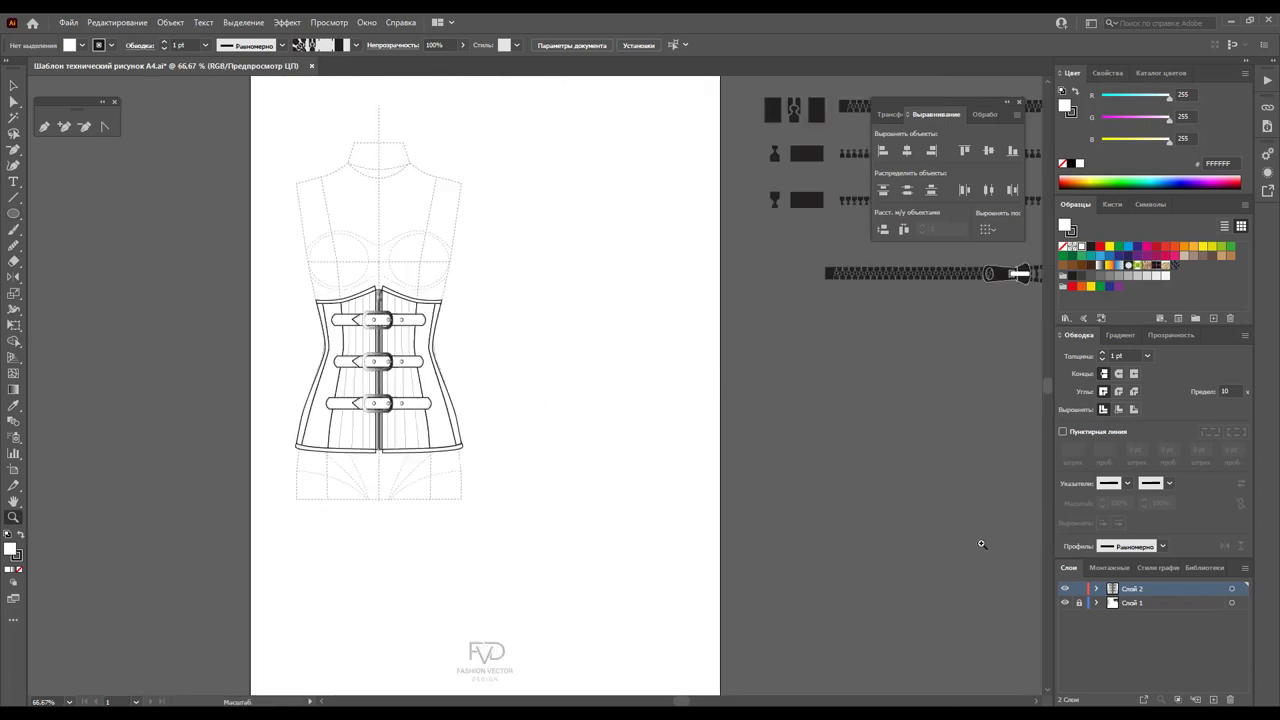
Duplicate the mannequin and corset to the right and lock the Layer 1 template
{"action": "left_click", "coordinate": [16, 103]}
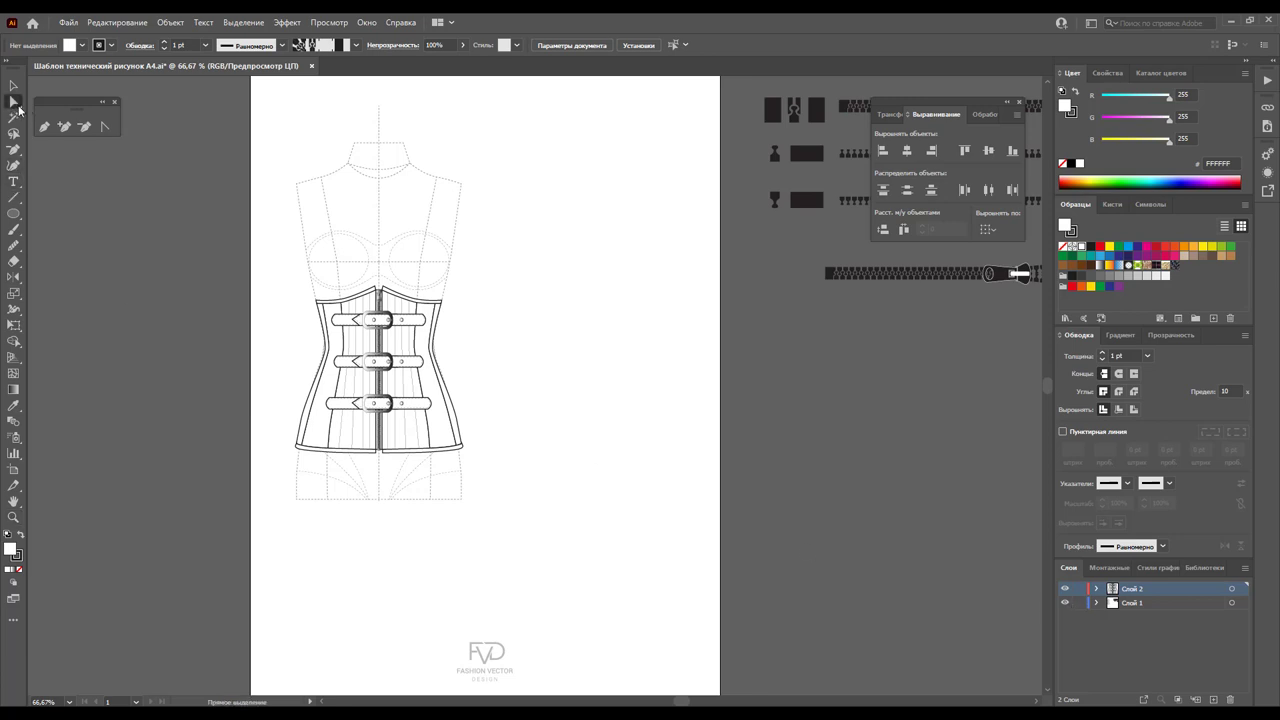
{"action": "left_click_drag", "start_coordinate": [280, 117], "coordinate": [500, 530]}
{"action": "key", "text": "v"}
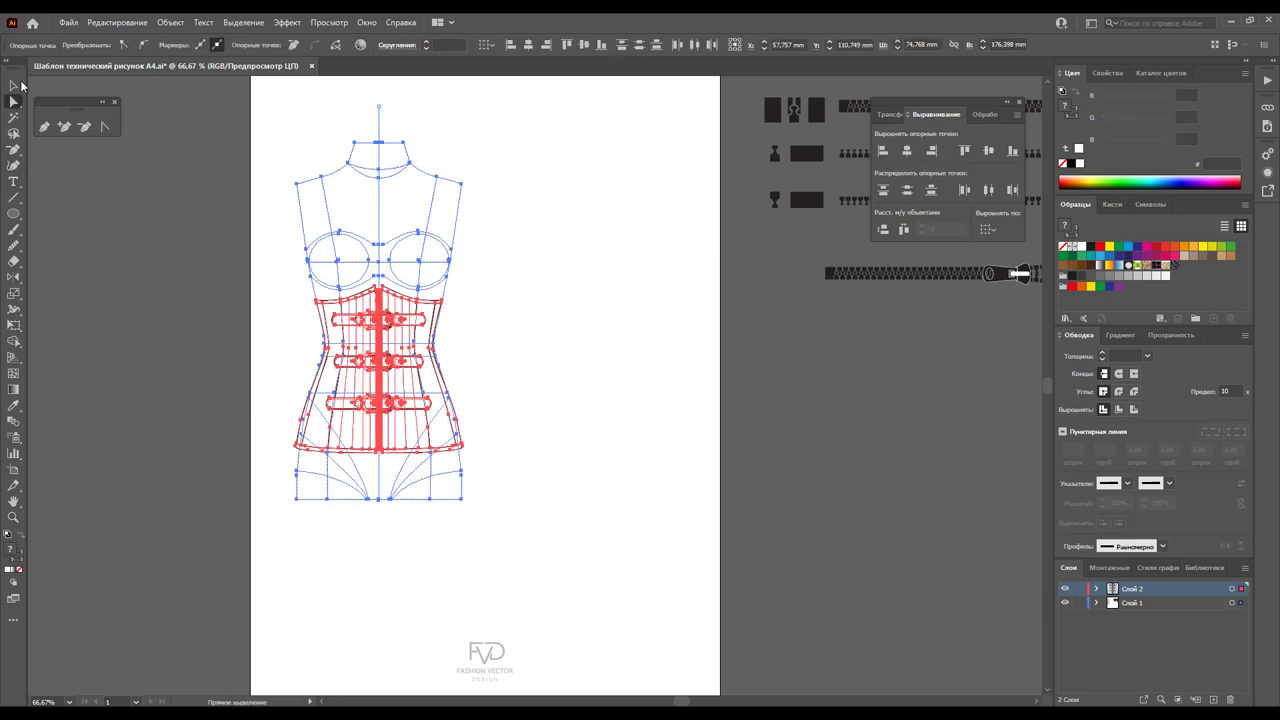
{"action": "left_click_drag", "start_coordinate": [418, 385], "coordinate": [569, 392]}
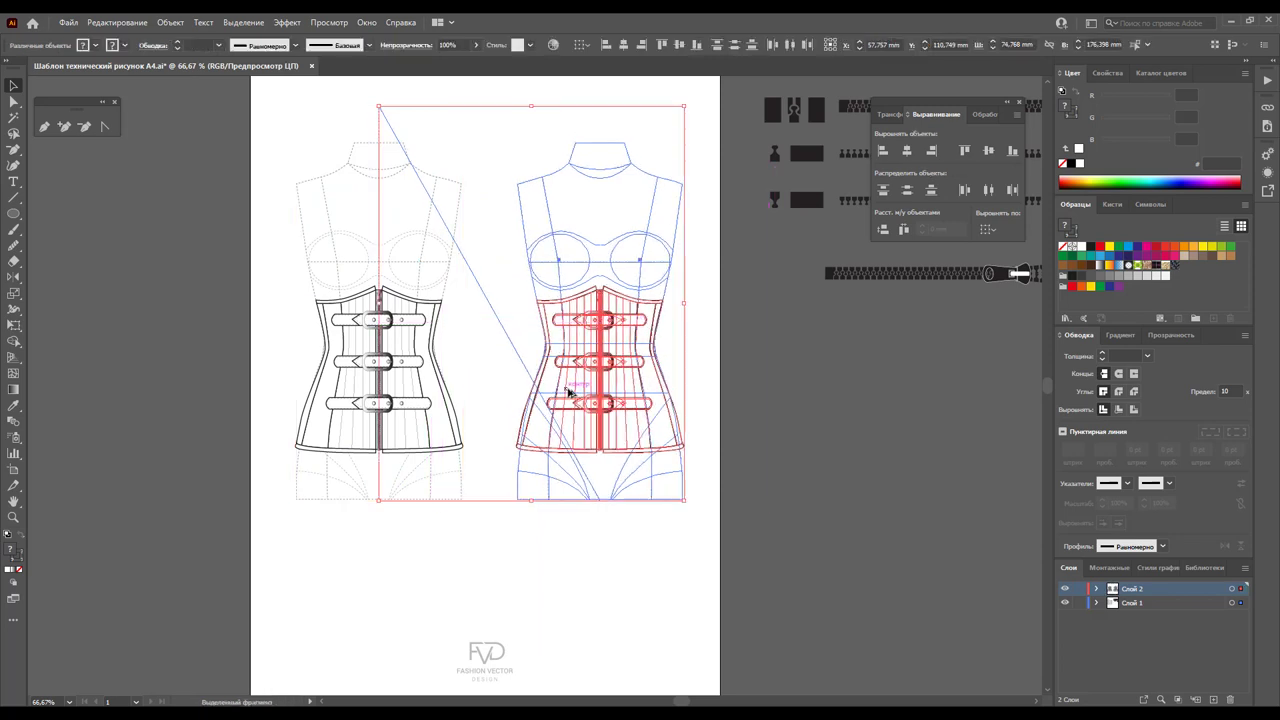
{"action": "left_click", "coordinate": [1079, 603]}
{"action": "left_click", "coordinate": [14, 517]}
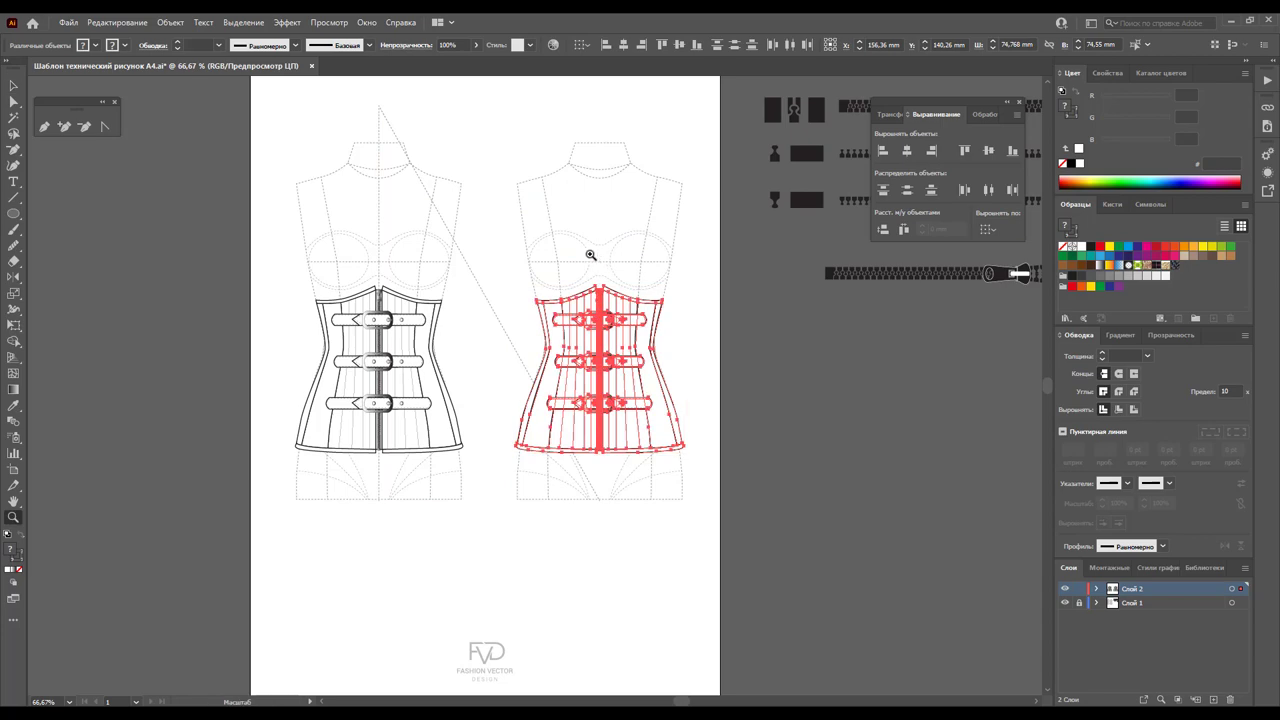
{"action": "left_click_drag", "start_coordinate": [585, 380], "coordinate": [698, 475]}
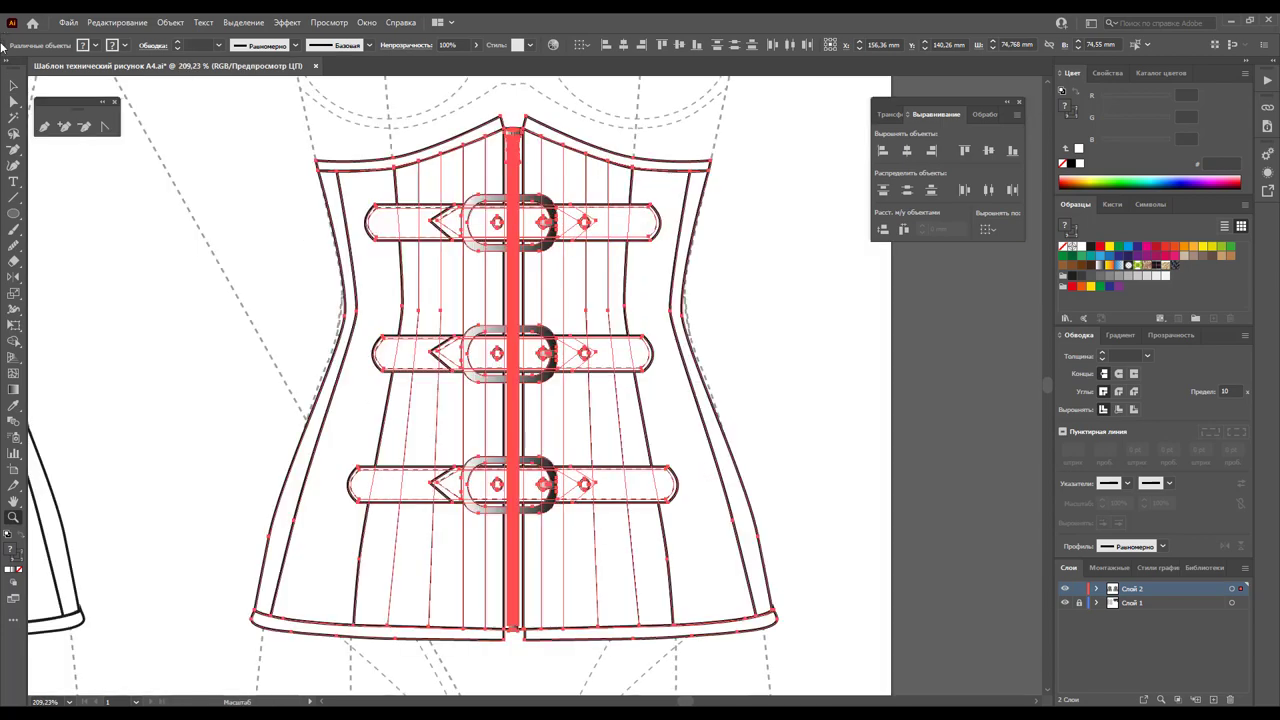
Fill the left and right side panels and the outer side piece light brown
{"action": "left_click", "coordinate": [14, 86]}
{"action": "left_click", "coordinate": [272, 174]}
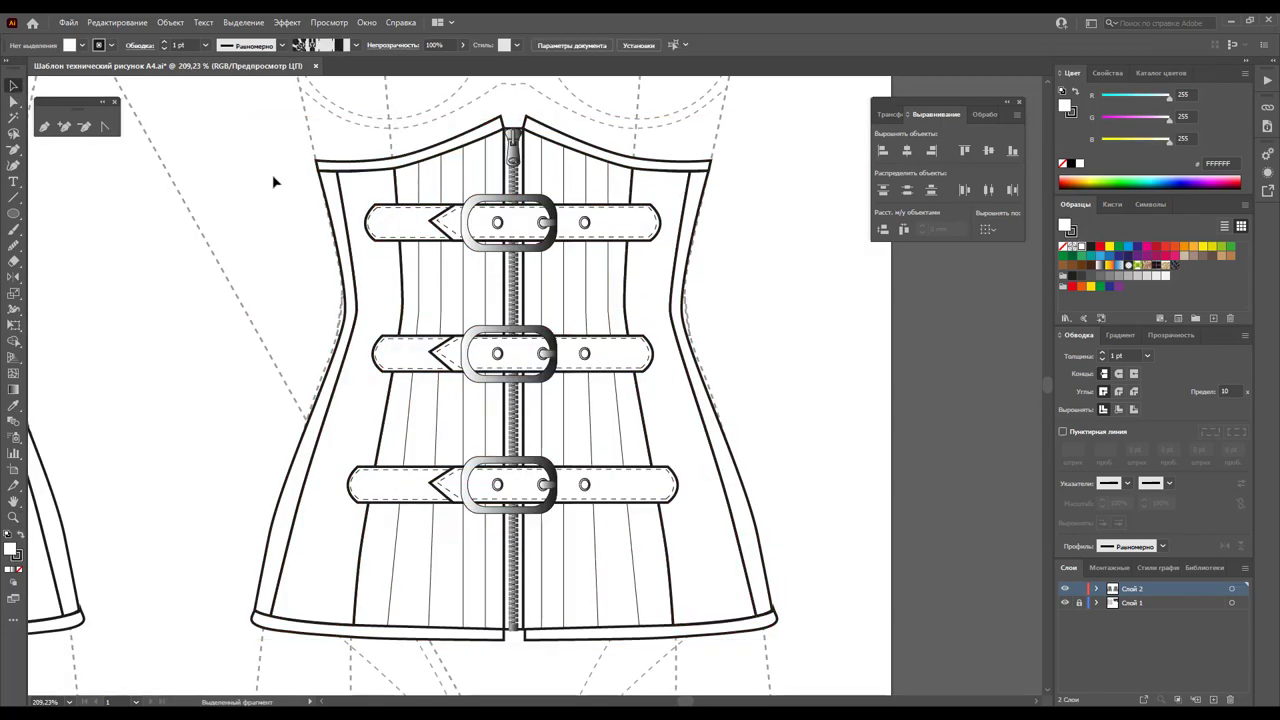
{"action": "left_click", "coordinate": [343, 194]}
{"action": "left_click", "coordinate": [680, 207], "text": "shift"}
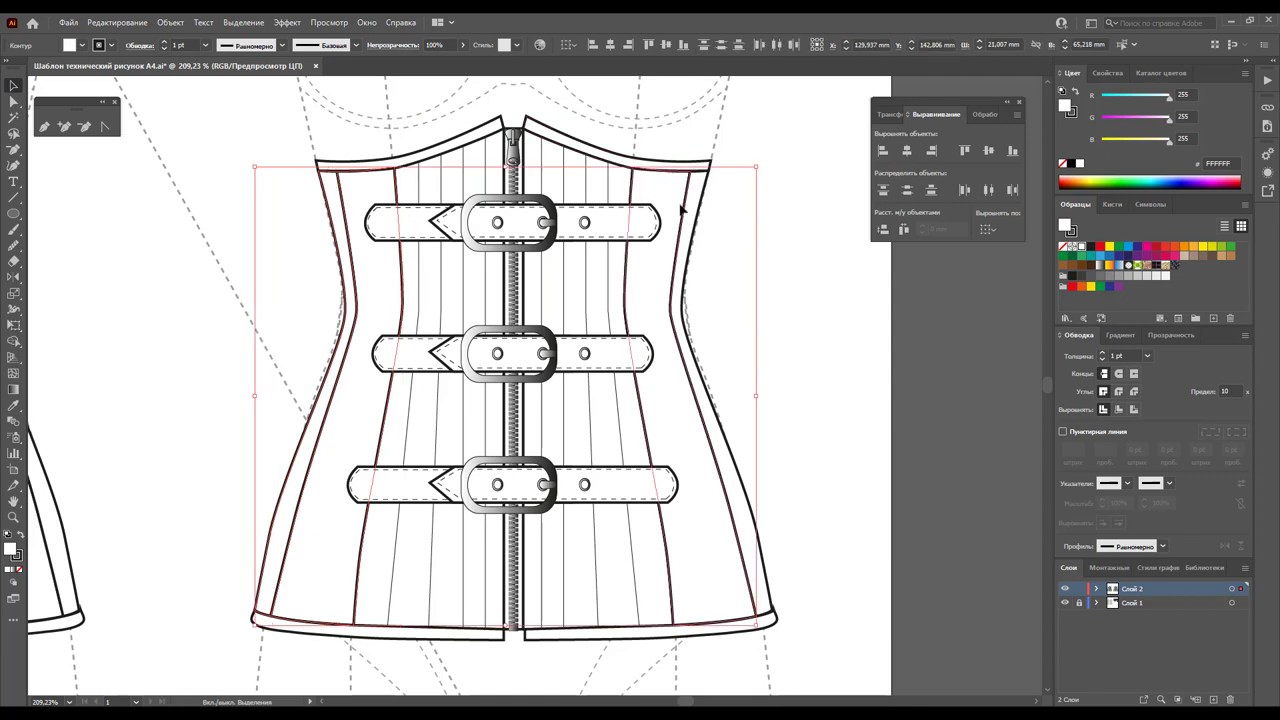
{"action": "left_click", "coordinate": [703, 196], "text": "shift"}
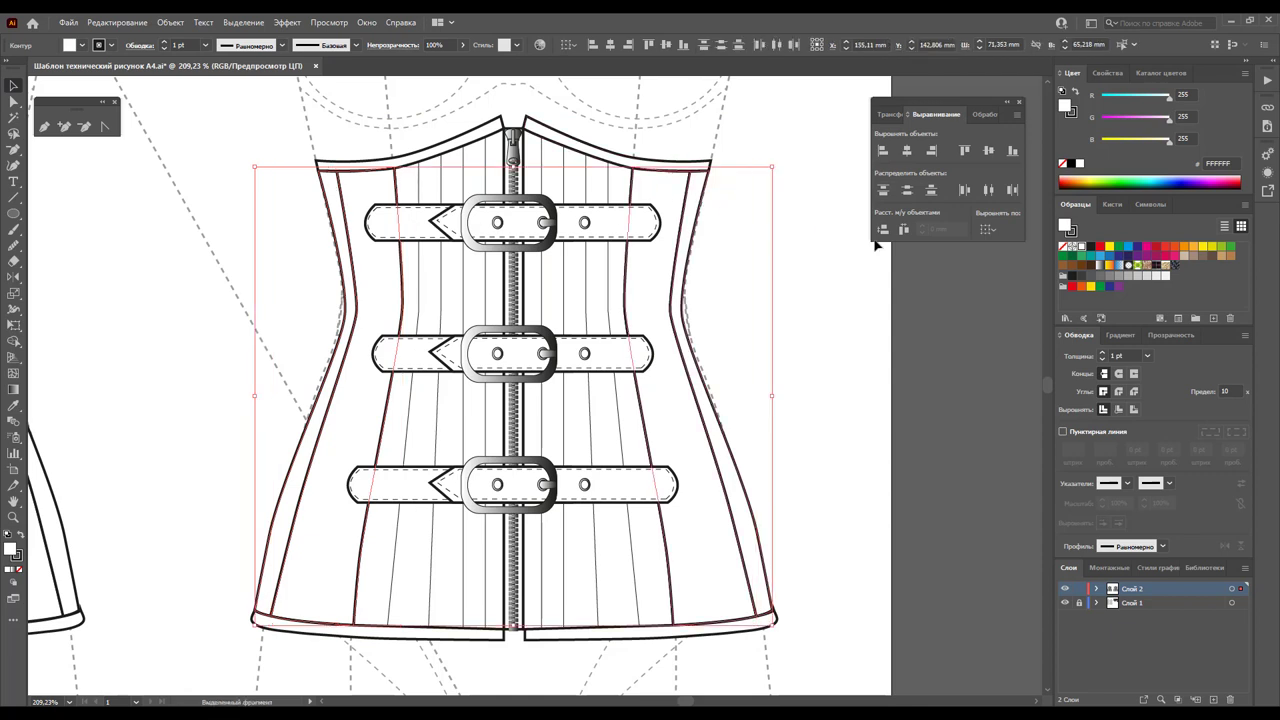
{"action": "left_click", "coordinate": [1196, 257]}
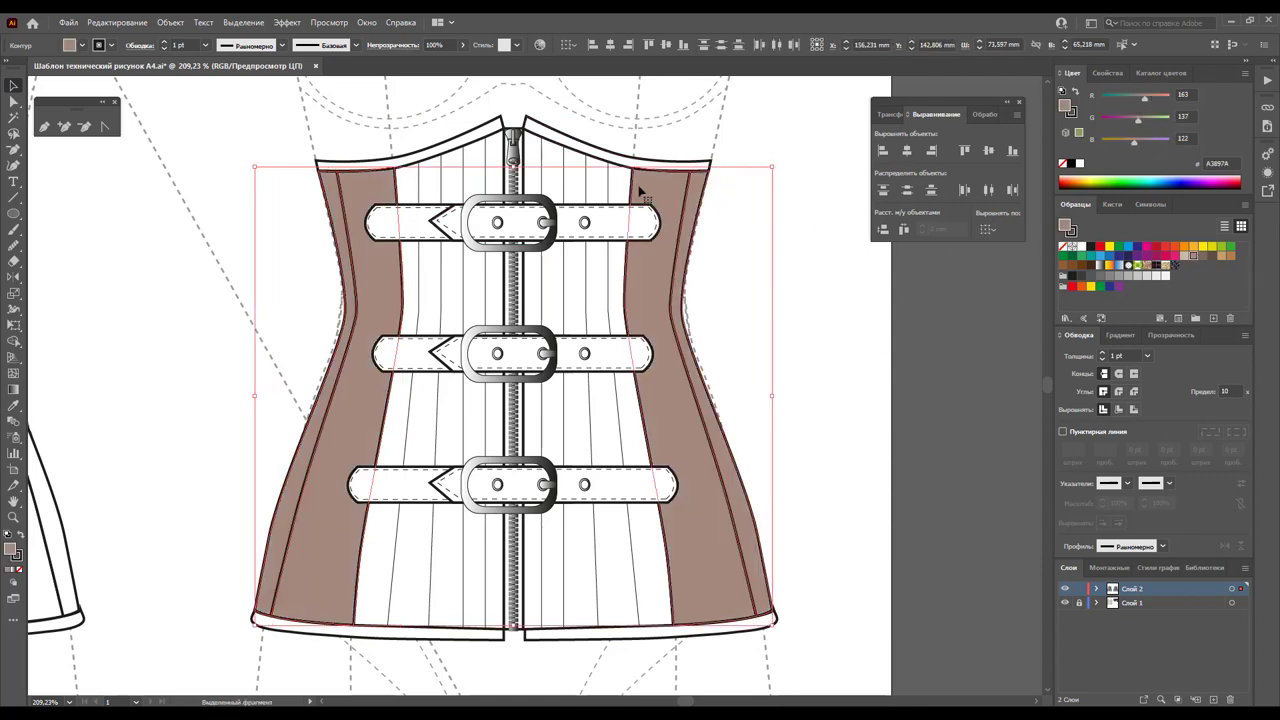
Fill both neckline bands and both hem bands dark brown
{"action": "left_click", "coordinate": [615, 155]}
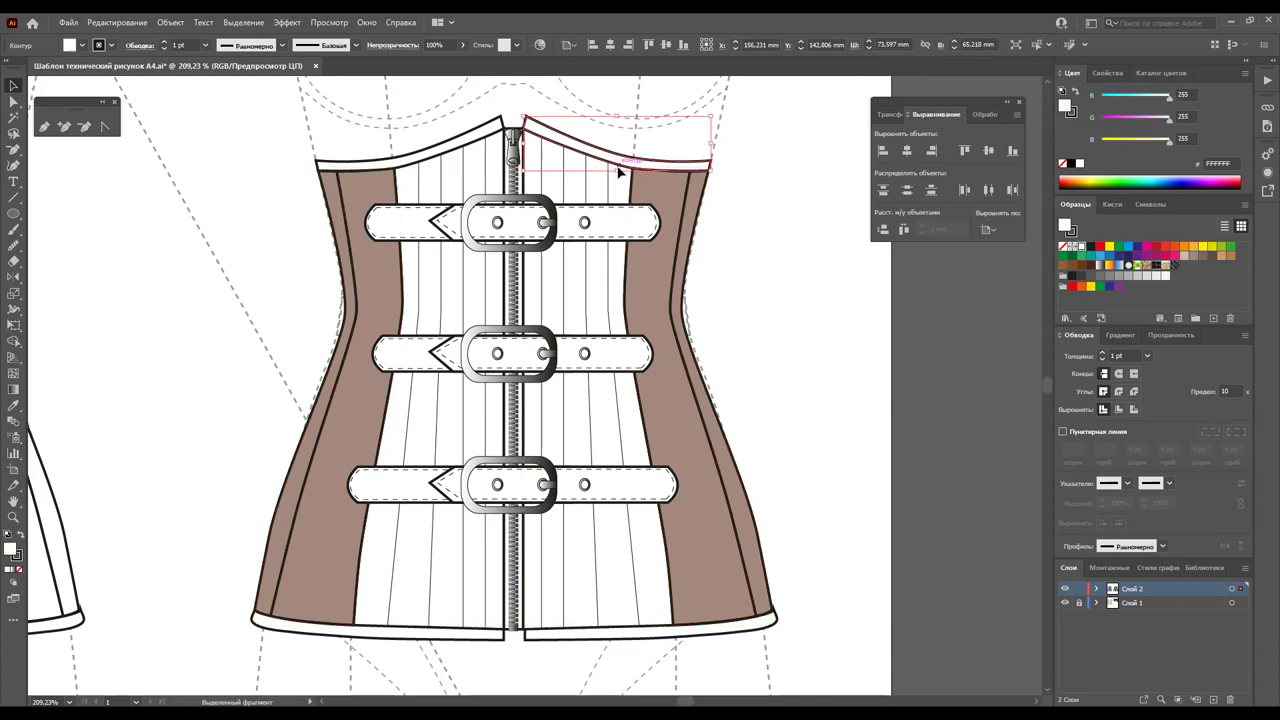
{"action": "left_click", "coordinate": [474, 138], "text": "shift"}
{"action": "left_click", "coordinate": [372, 633], "text": "shift"}
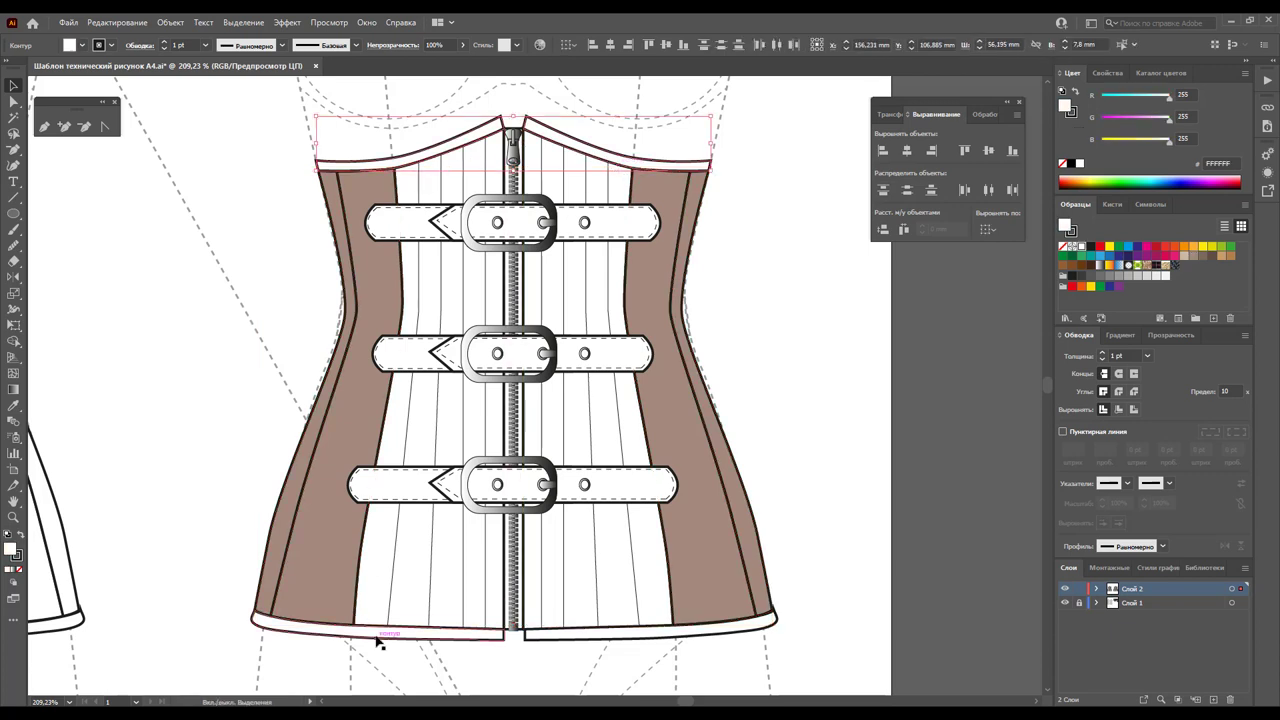
{"action": "left_click", "coordinate": [600, 637], "text": "shift"}
{"action": "left_click", "coordinate": [1201, 257]}
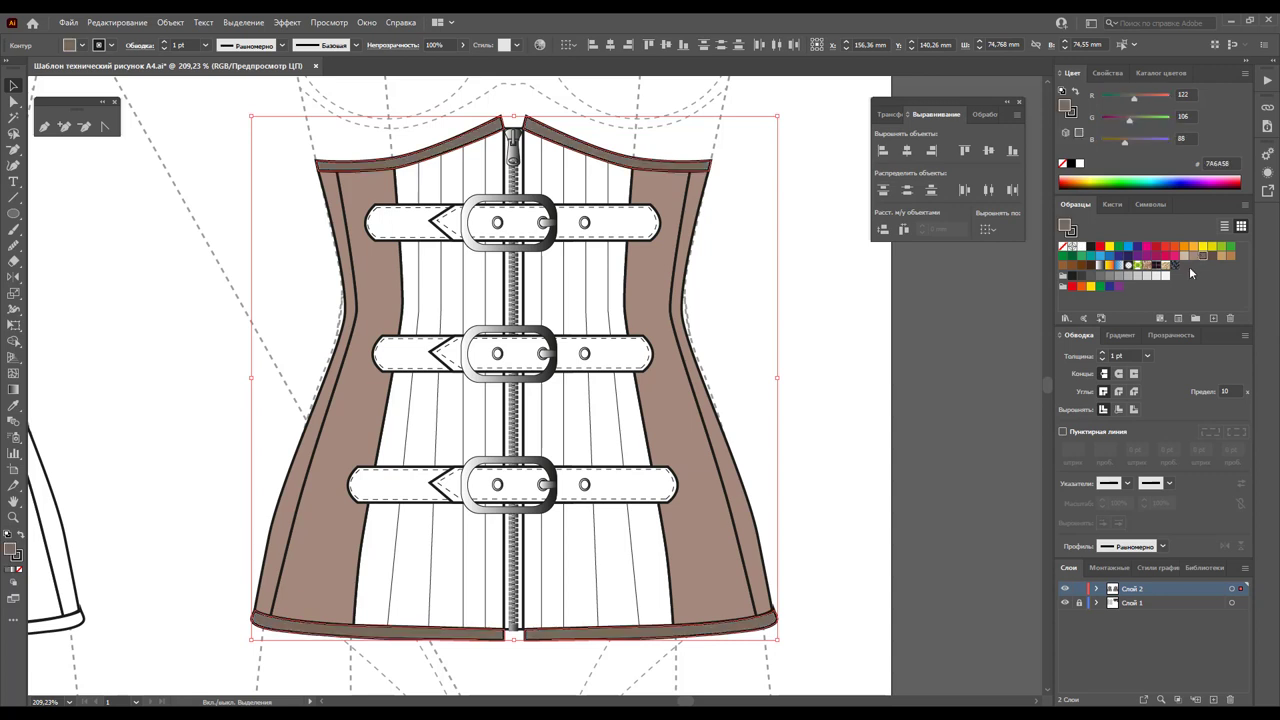
Fill both front panels light brown and remove the white fill from the remaining vertical strips
{"action": "left_click", "coordinate": [608, 288]}
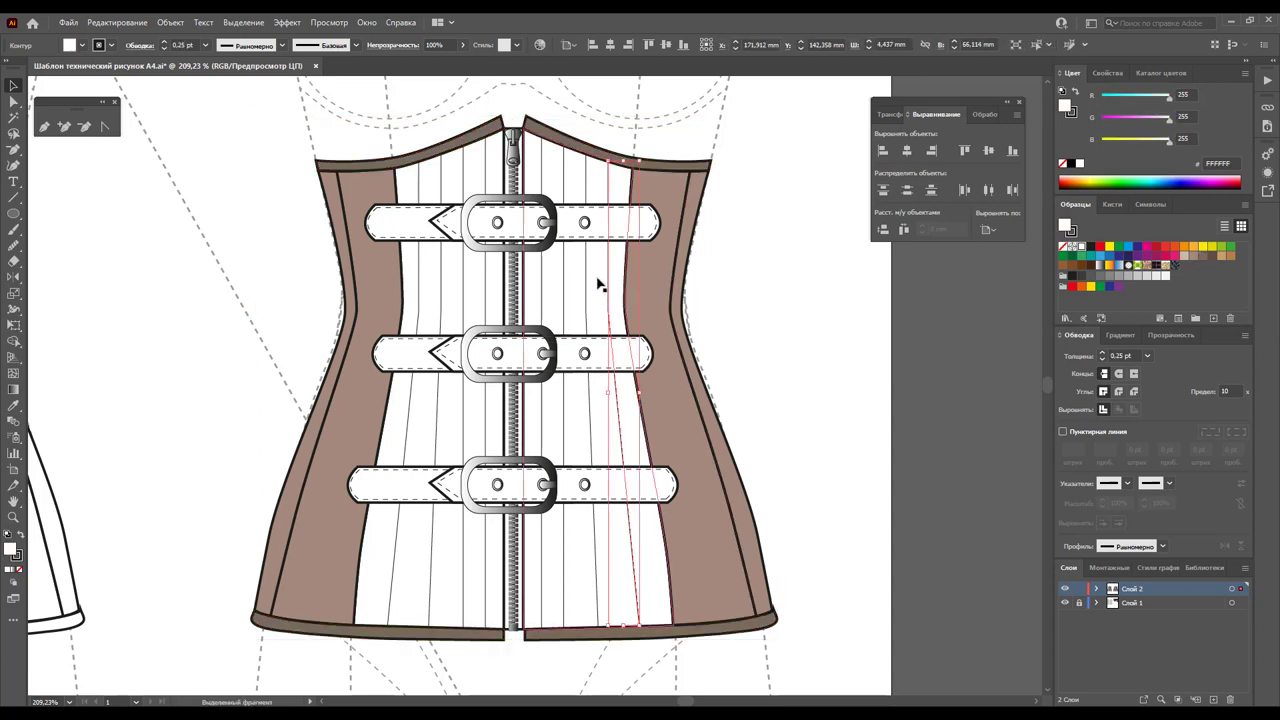
{"action": "left_click", "coordinate": [474, 172], "text": "shift"}
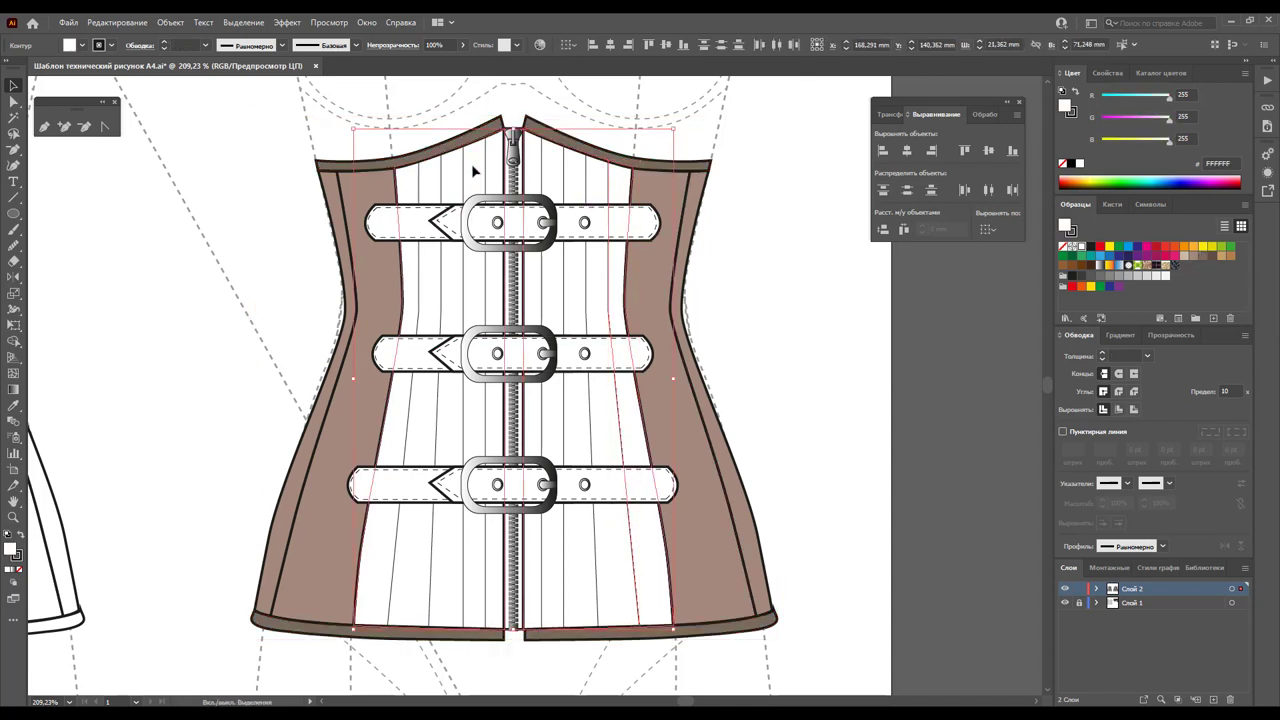
{"action": "left_click", "coordinate": [1192, 256]}
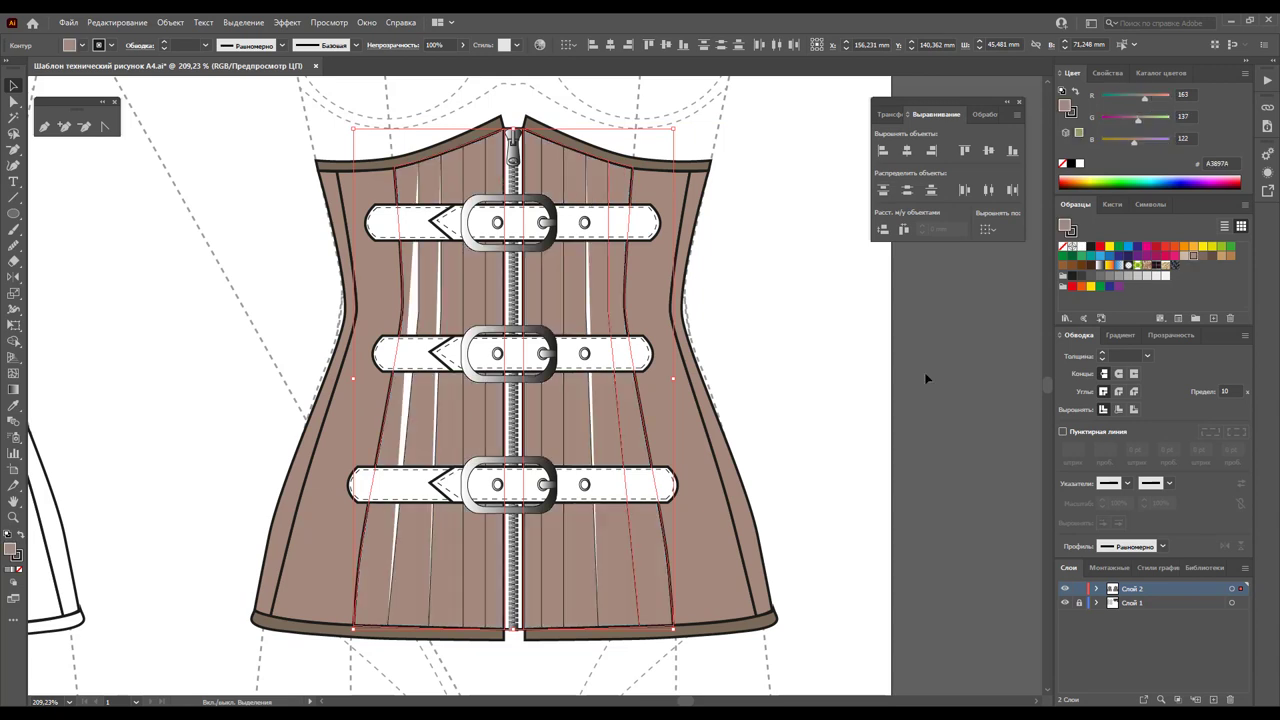
{"action": "left_click", "coordinate": [838, 380]}
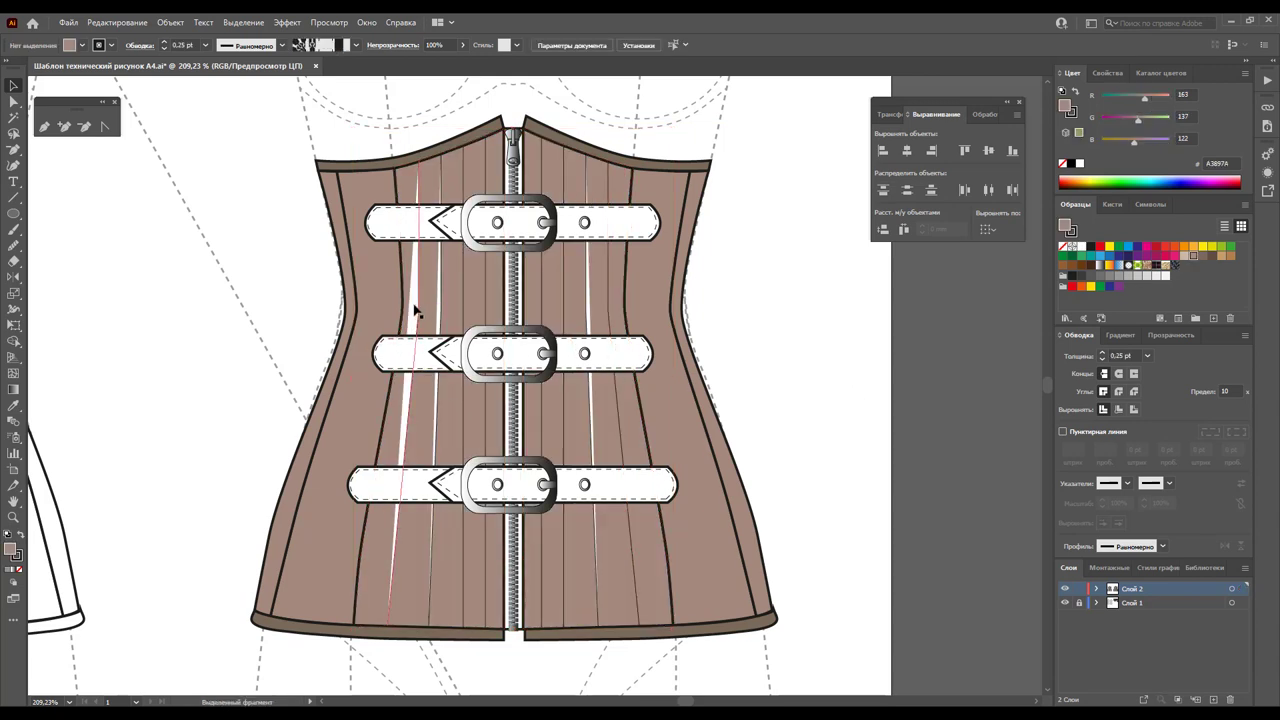
{"action": "left_click", "coordinate": [418, 312]}
{"action": "left_click", "coordinate": [588, 305], "text": "shift"}
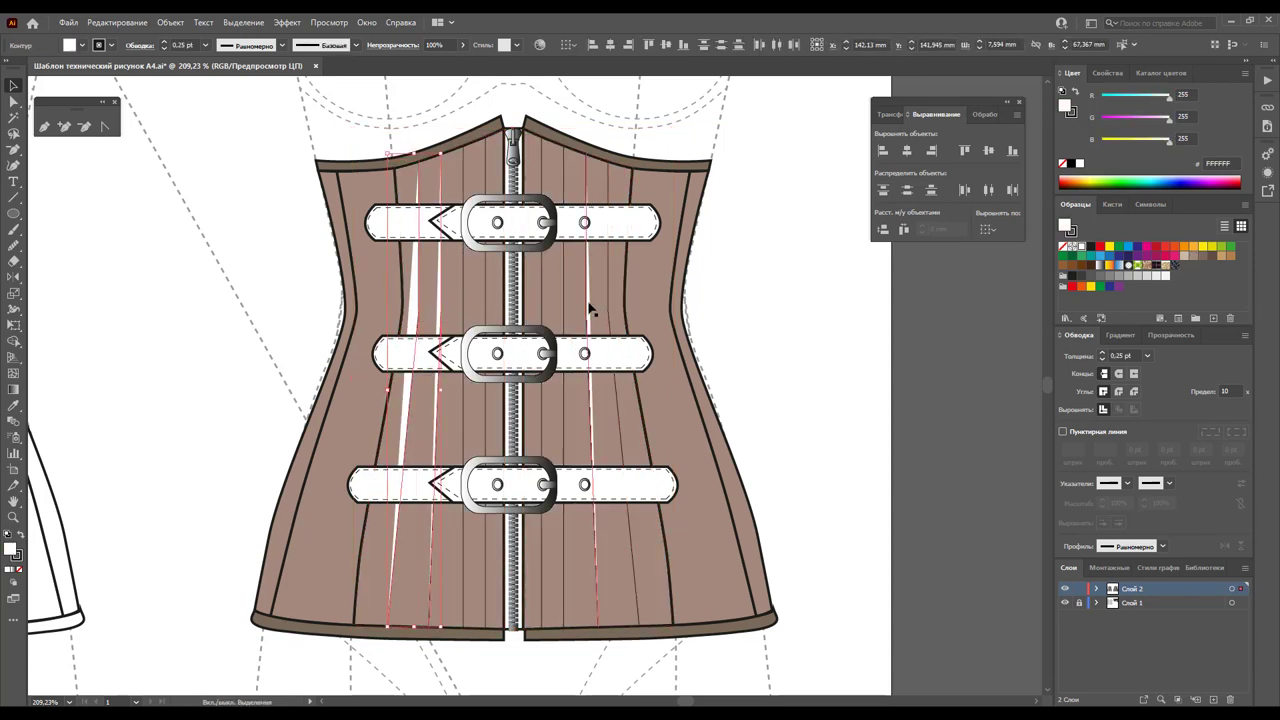
{"action": "left_click", "coordinate": [20, 570]}
Fill the zipper dark brown
{"action": "left_click", "coordinate": [825, 327]}
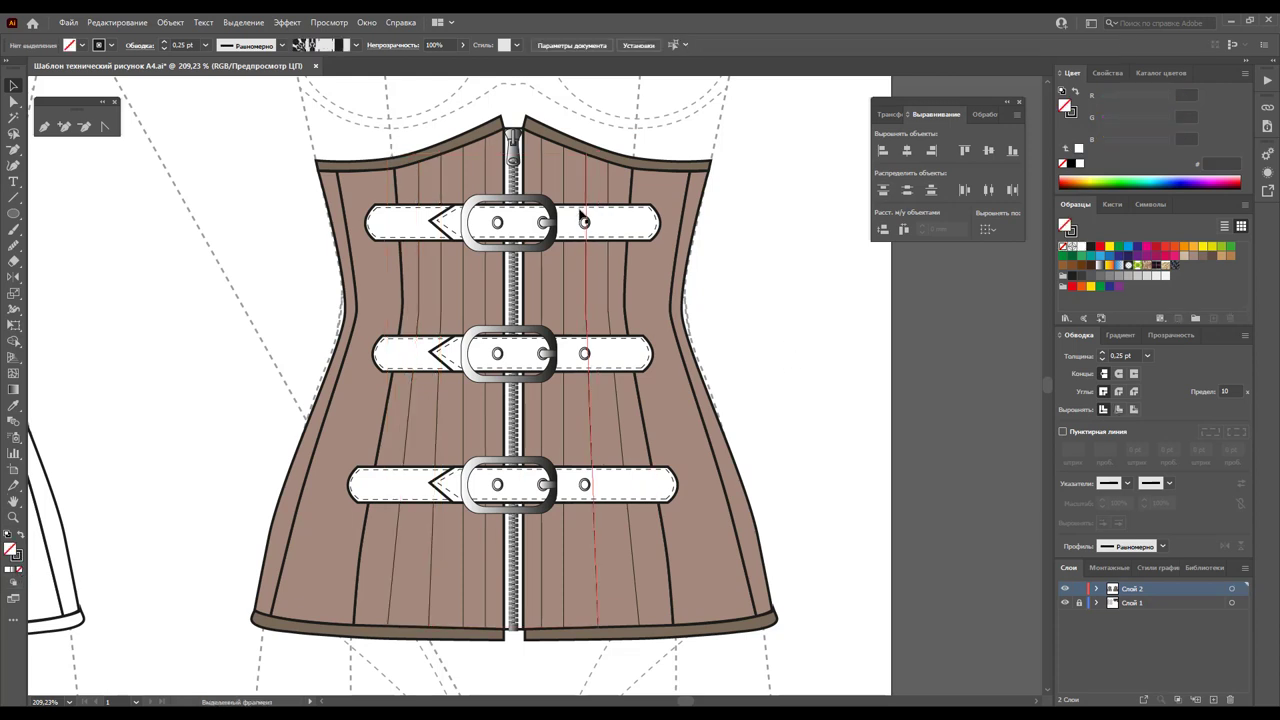
{"action": "left_click", "coordinate": [526, 153]}
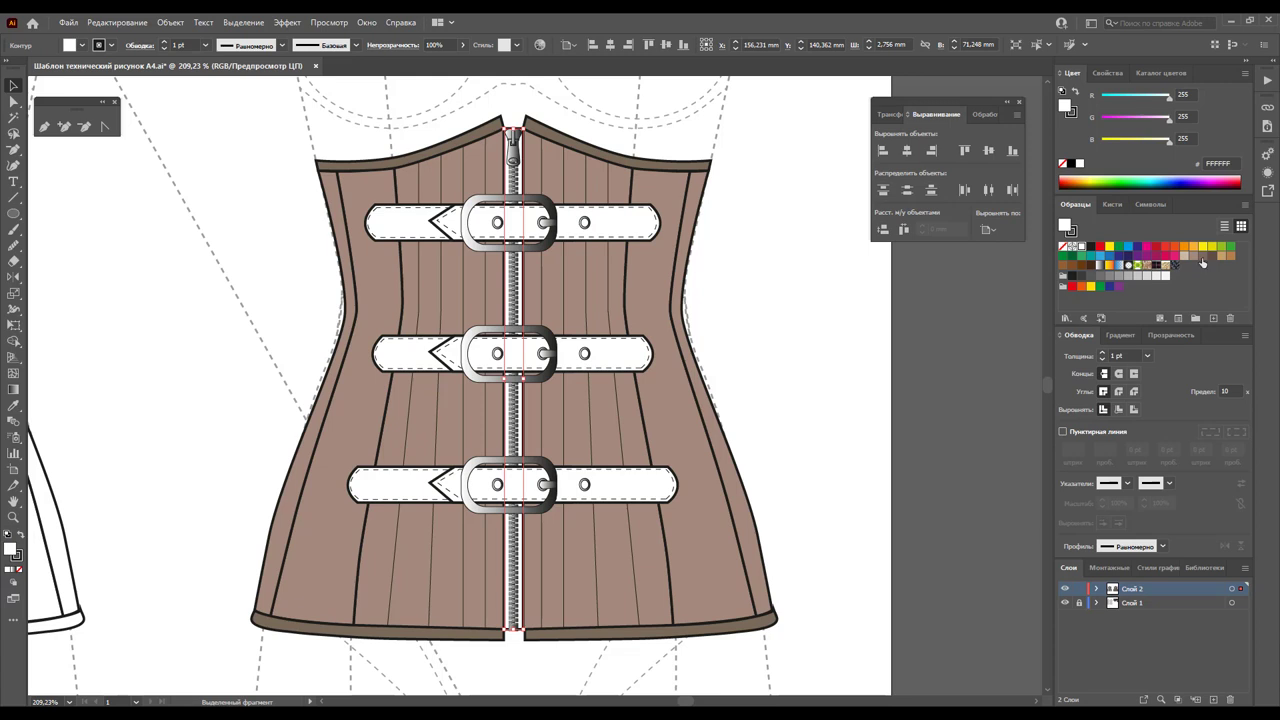
{"action": "left_click", "coordinate": [1202, 258]}
{"action": "left_click", "coordinate": [849, 393]}
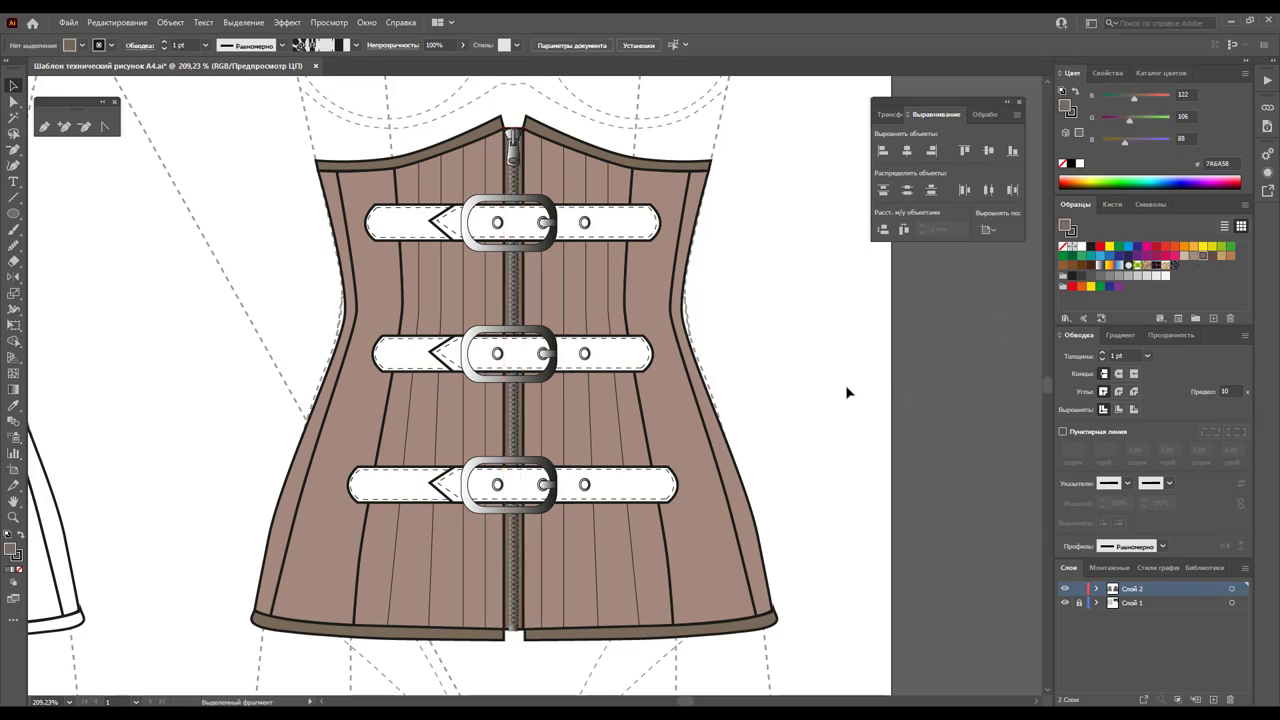
With Direct Selection, select the top strap's stitch line and outline paths
{"action": "left_click", "coordinate": [643, 223]}
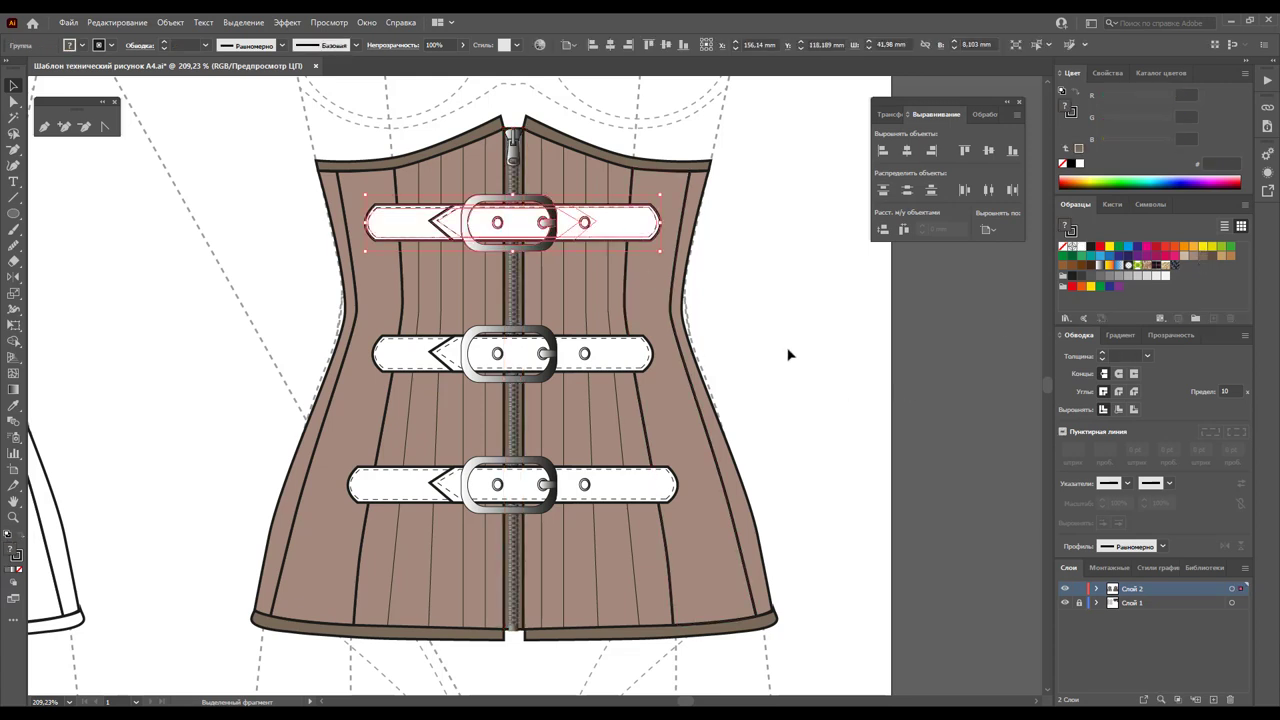
{"action": "left_click", "coordinate": [788, 355]}
{"action": "left_click", "coordinate": [13, 101]}
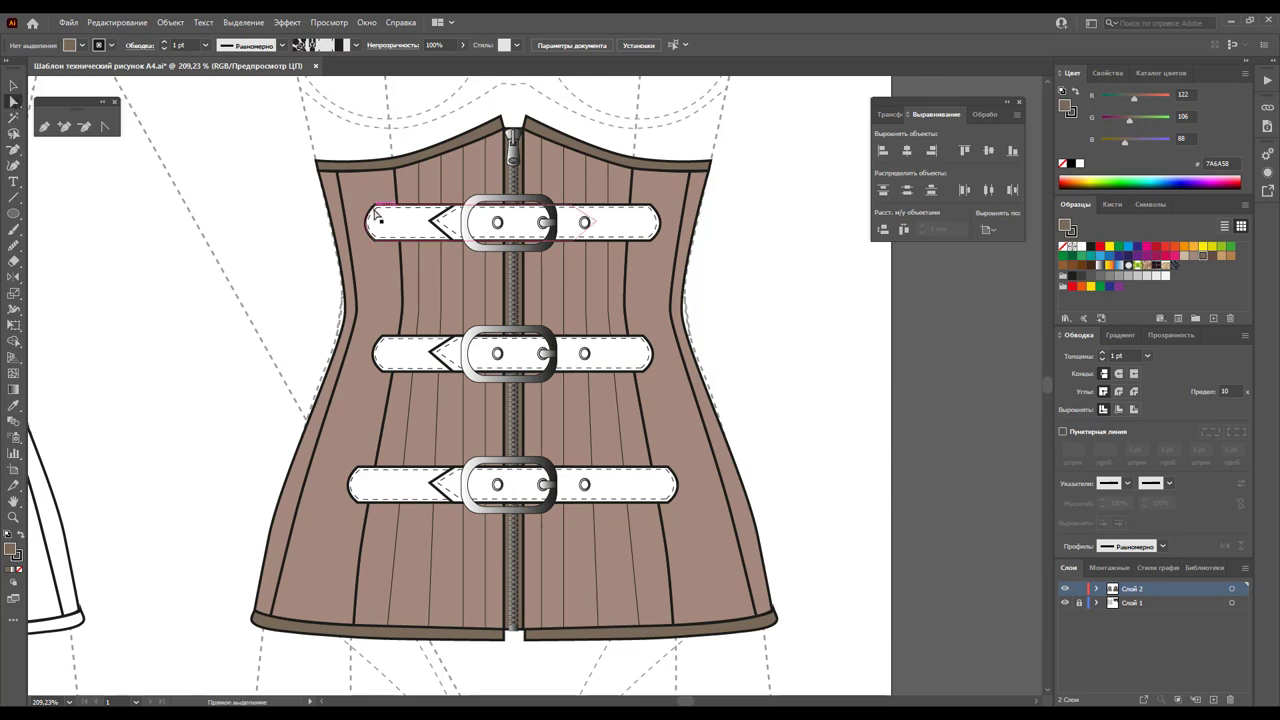
{"action": "left_click", "coordinate": [378, 215]}
{"action": "left_click", "coordinate": [634, 212], "text": "shift"}
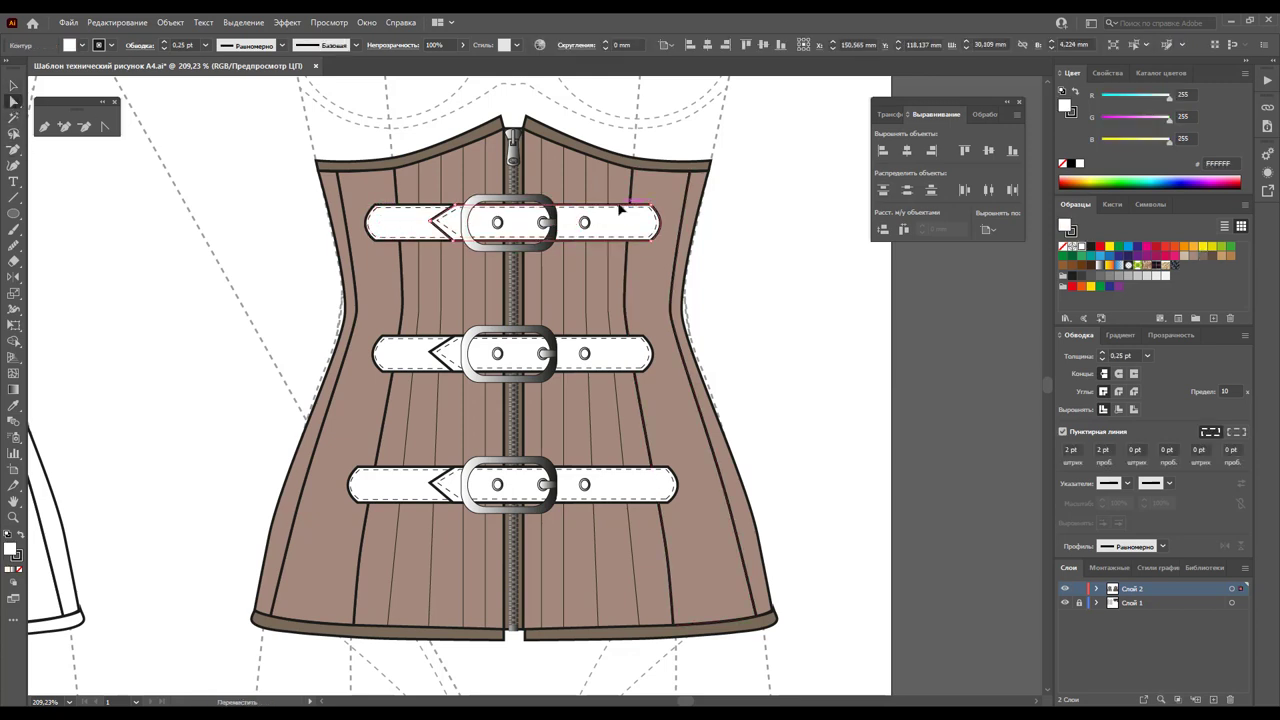
{"action": "left_click", "coordinate": [620, 212]}
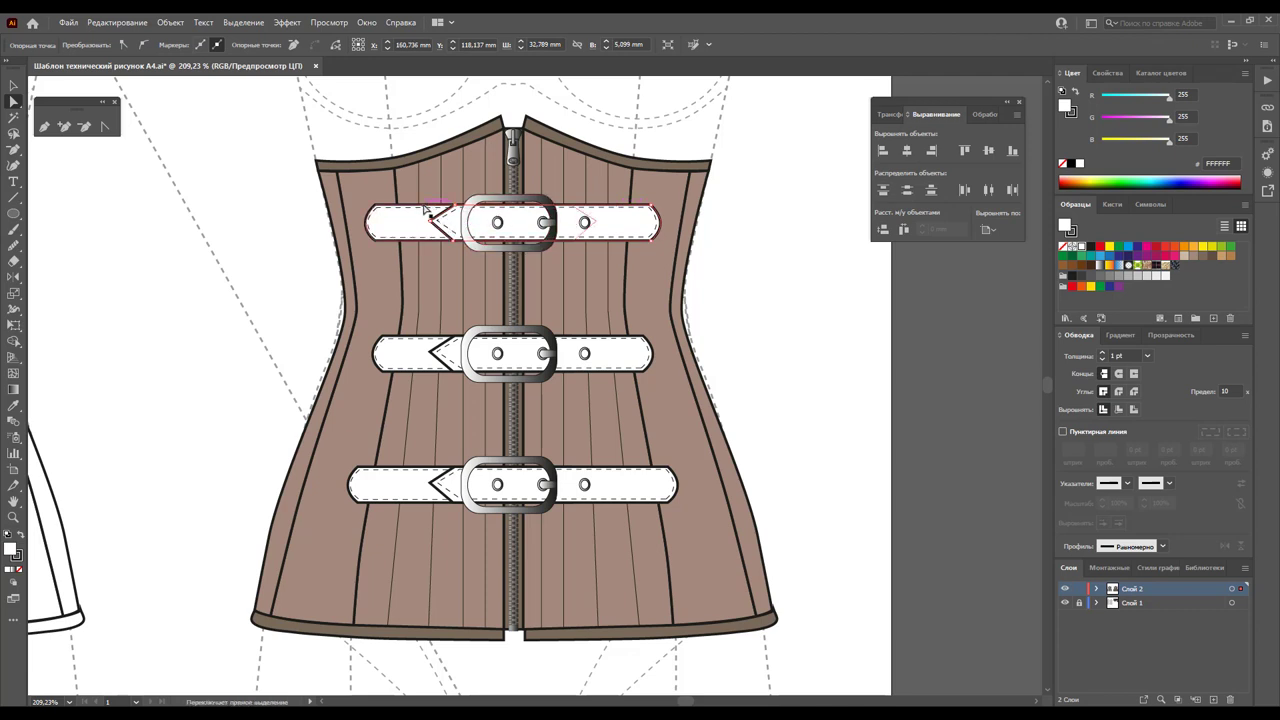
Fill the top strap dark brown, including its left end
{"action": "left_click", "coordinate": [425, 208], "text": "shift"}
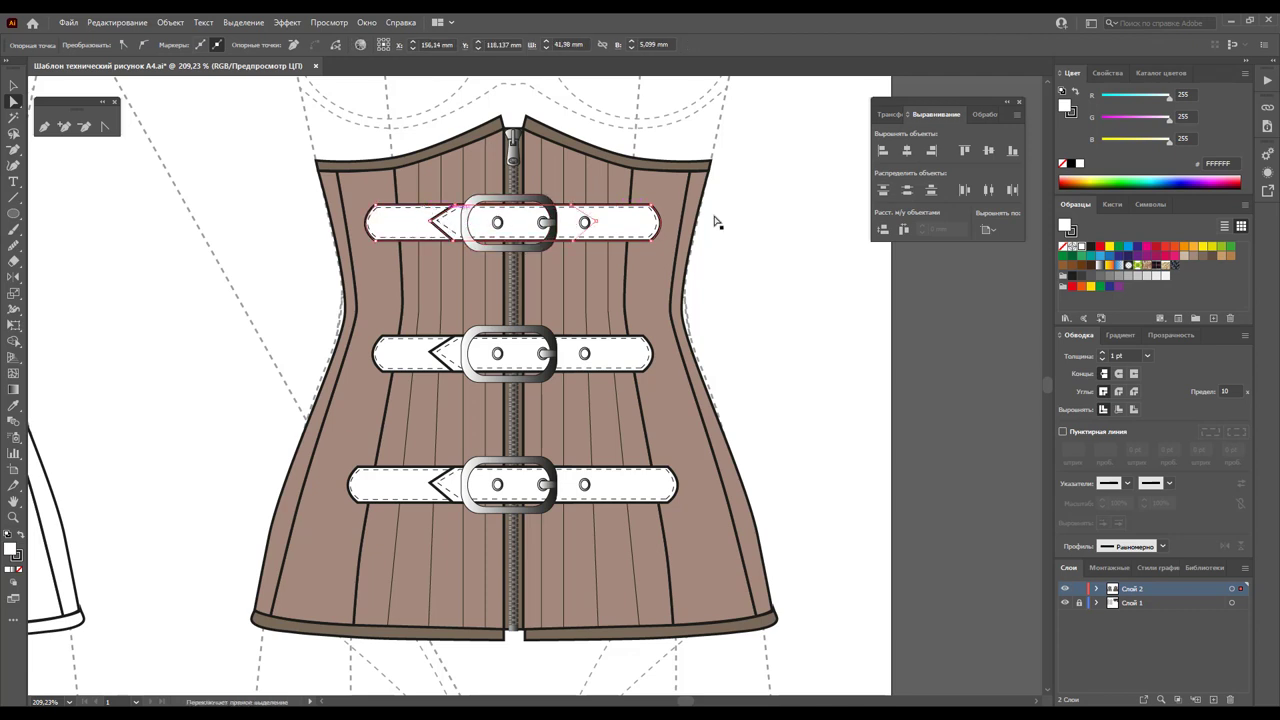
{"action": "left_click", "coordinate": [1203, 257]}
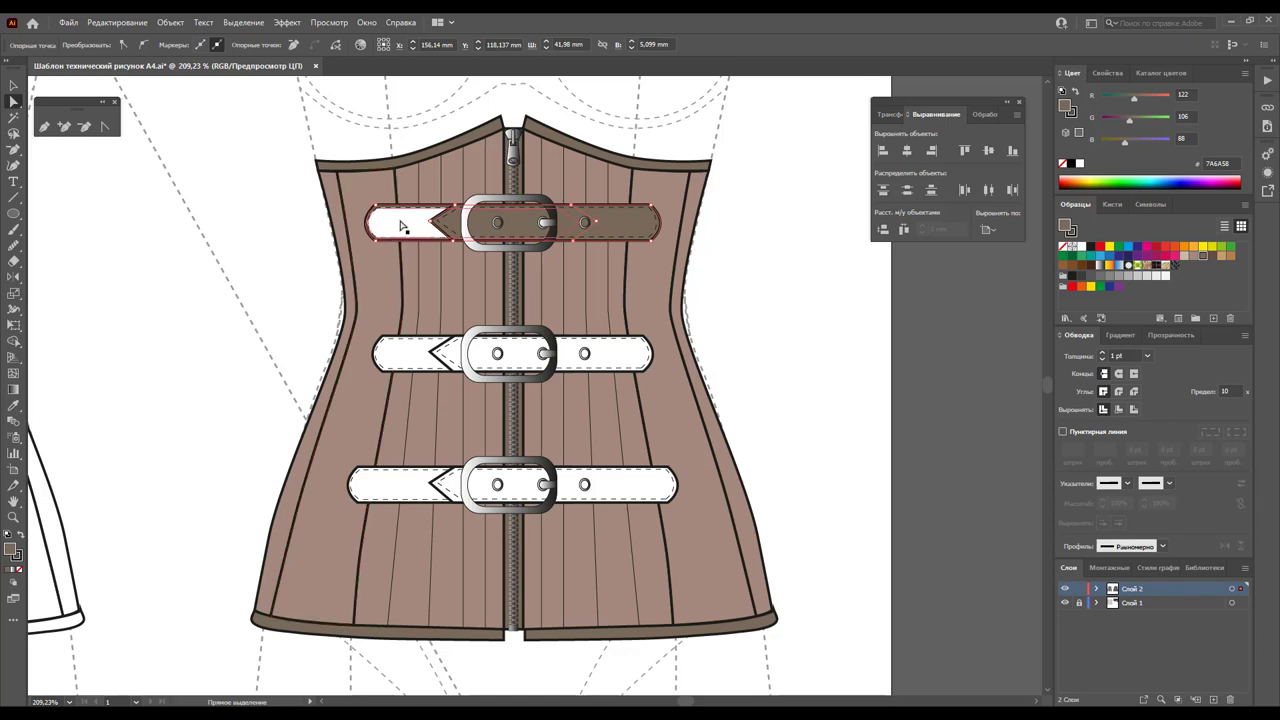
{"action": "left_click", "coordinate": [390, 228]}
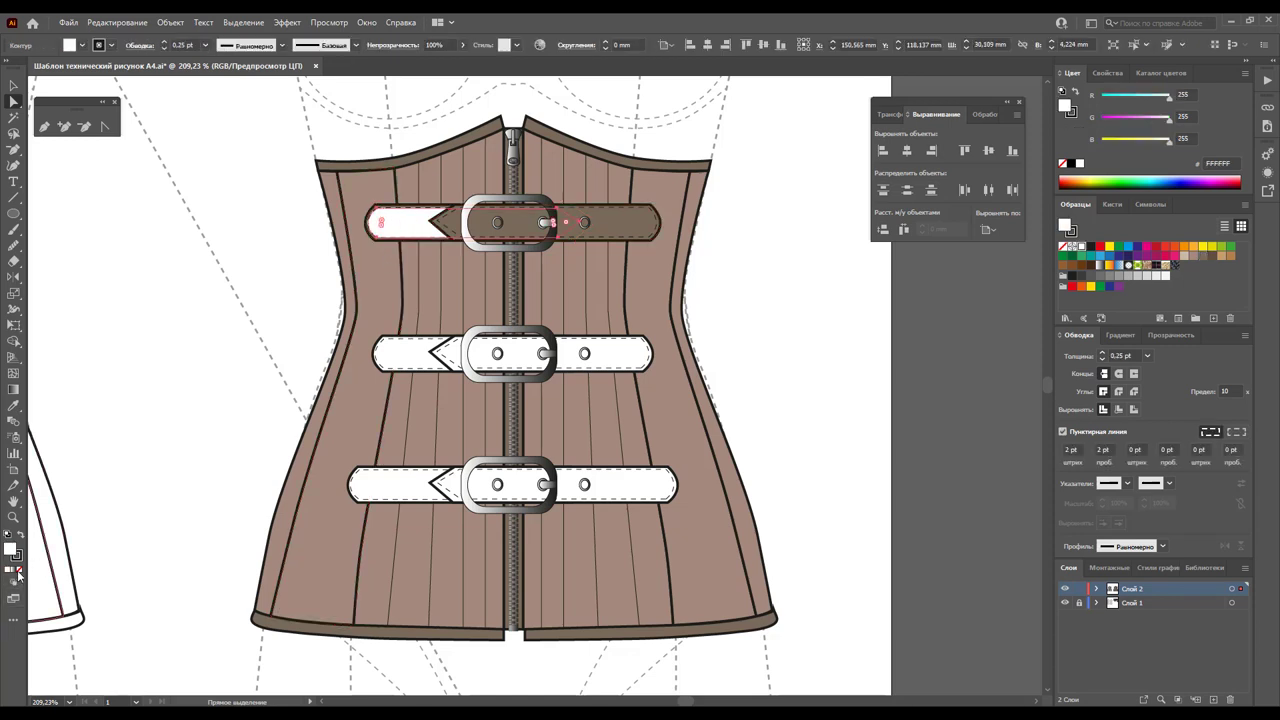
{"action": "left_click", "coordinate": [892, 433]}
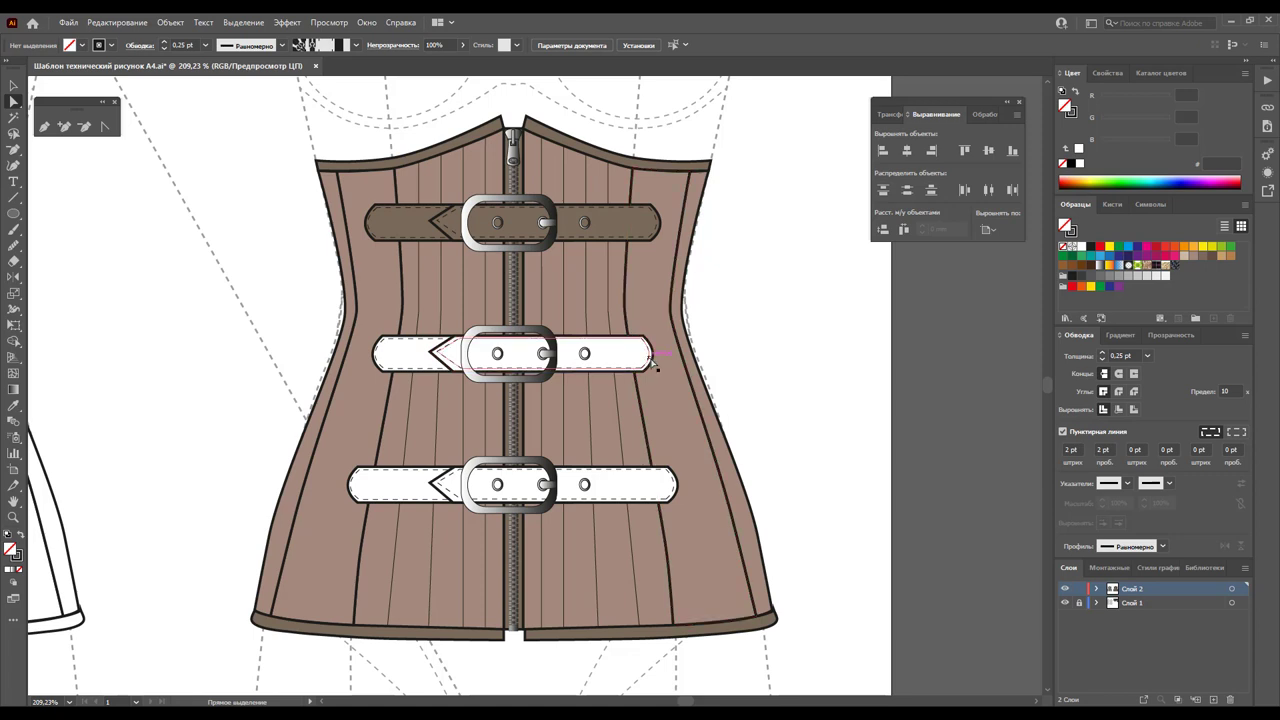
Fill the middle strap dark brown and remove the white fill from its tip
{"action": "left_click", "coordinate": [653, 366]}
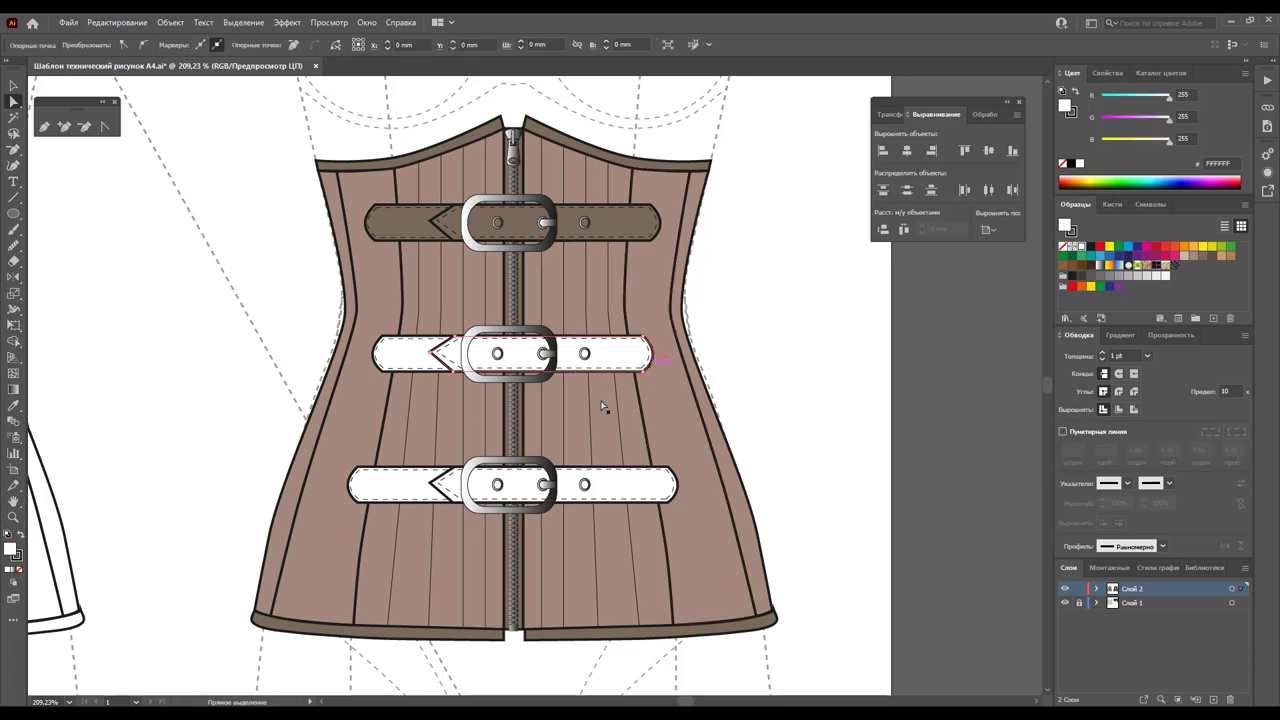
{"action": "left_click", "coordinate": [384, 368]}
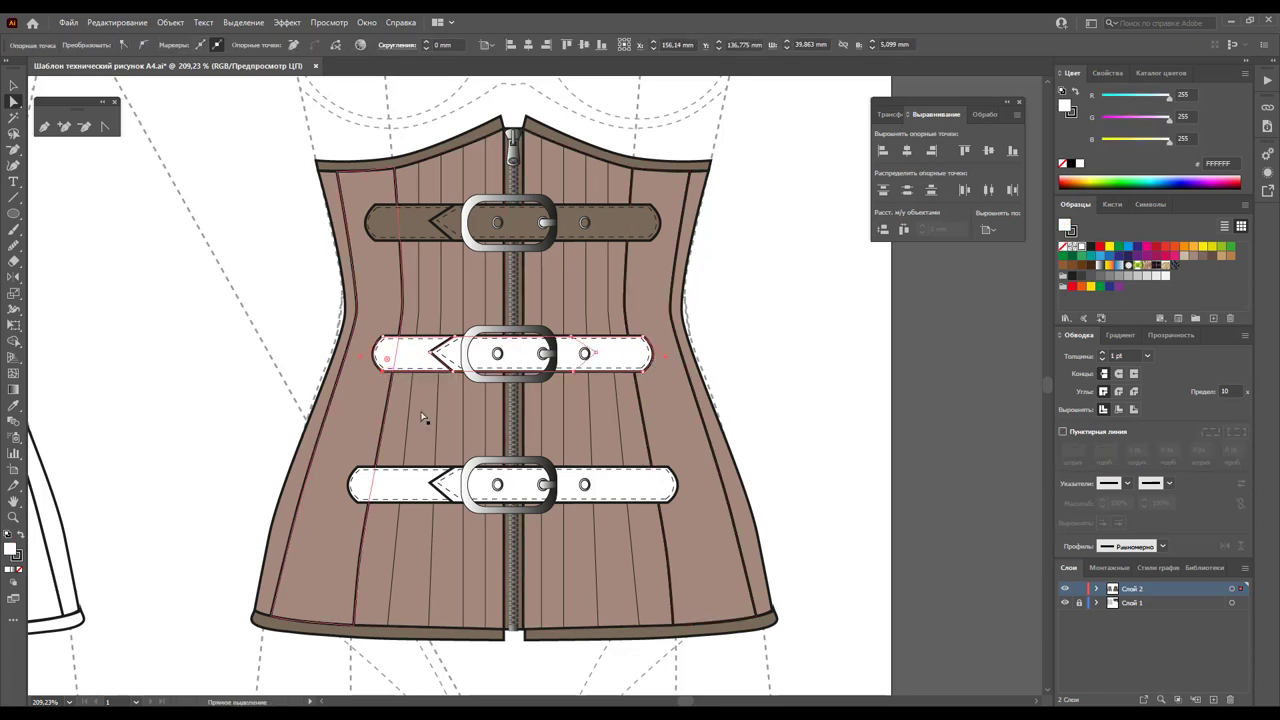
{"action": "left_click", "coordinate": [1203, 255]}
{"action": "left_click", "coordinate": [425, 355]}
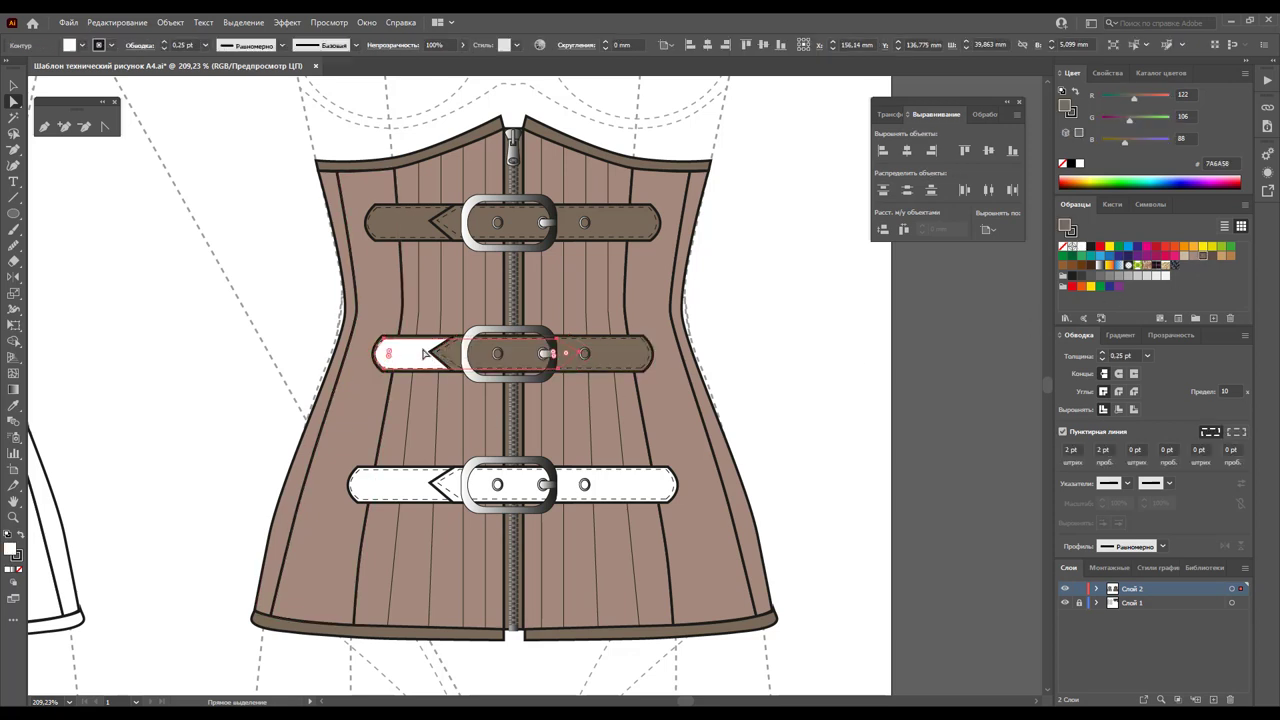
{"action": "left_click", "coordinate": [20, 568]}
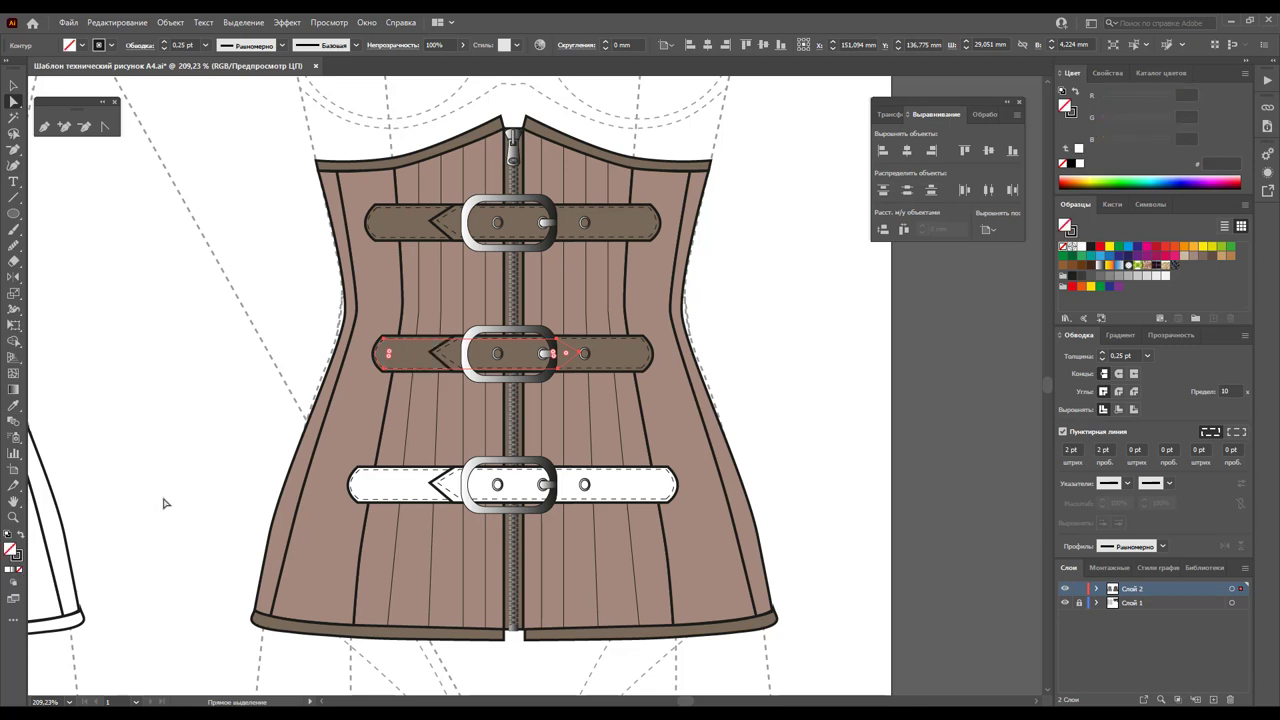
Round the bottom strap's right end and fill it with the strap brown (#7A6A58)
{"action": "left_click", "coordinate": [363, 482]}
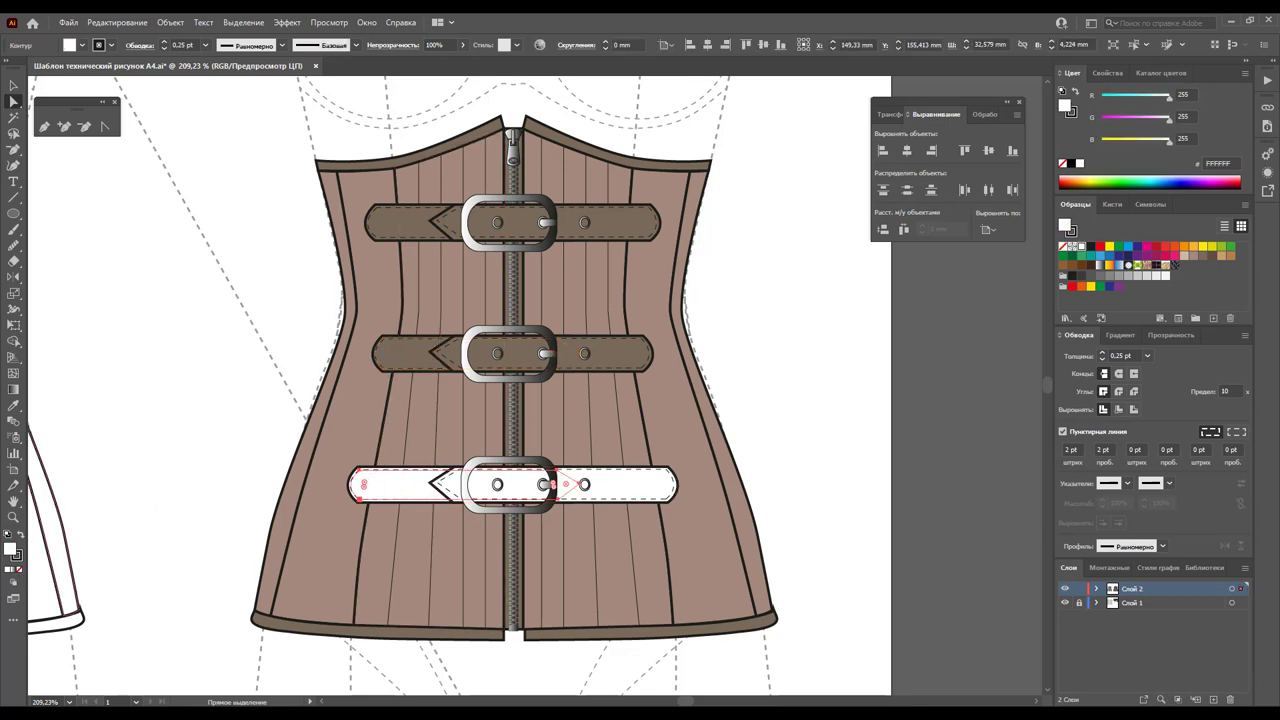
{"action": "left_click", "coordinate": [20, 568]}
{"action": "left_click", "coordinate": [190, 467]}
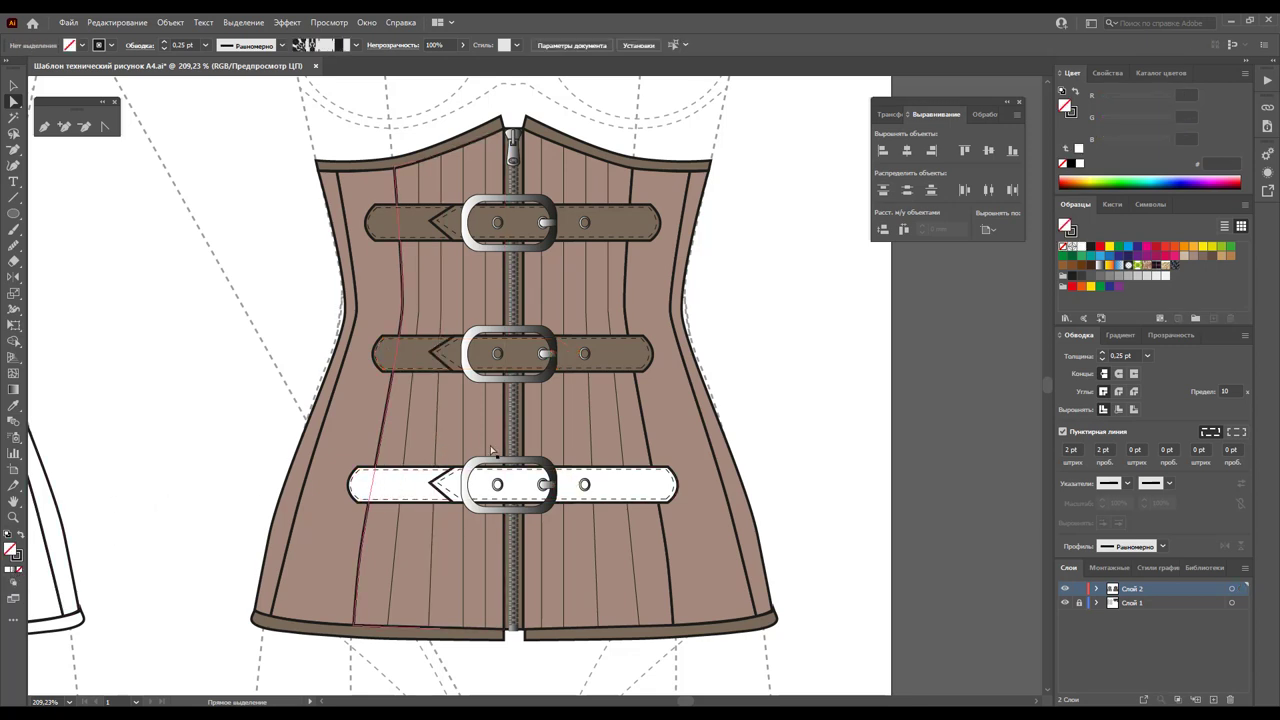
{"action": "left_click", "coordinate": [405, 474]}
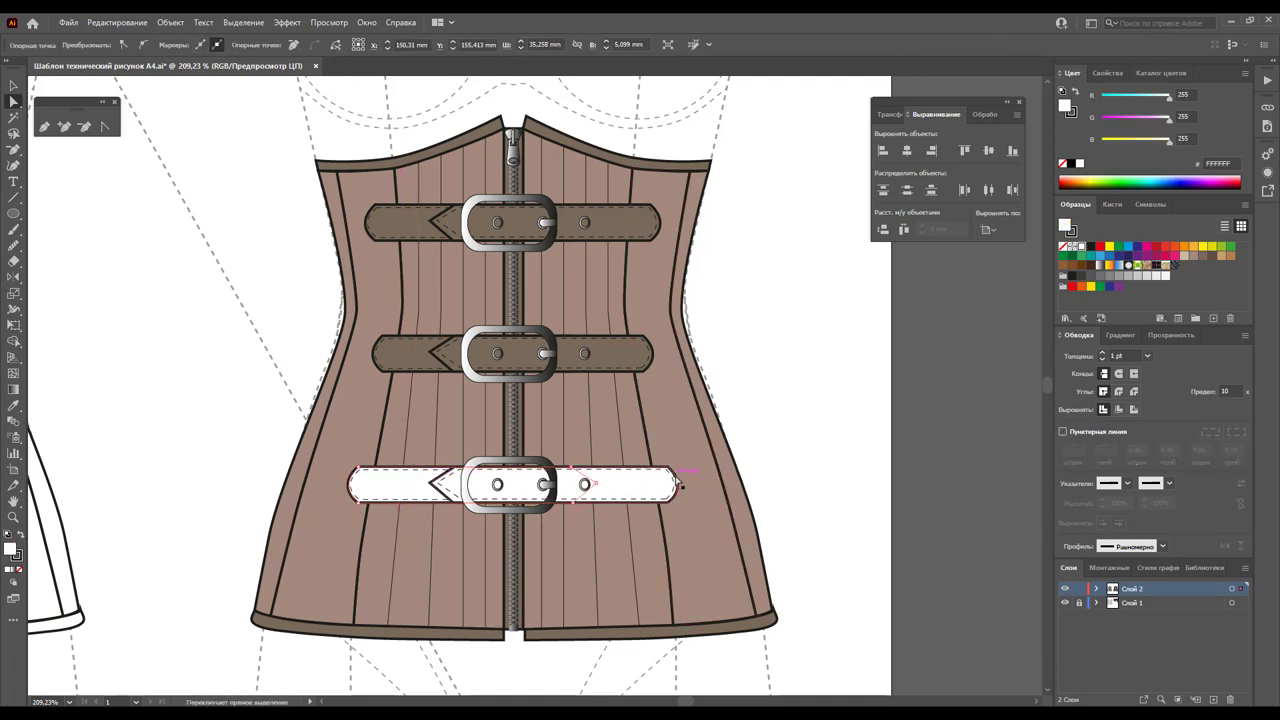
{"action": "left_click", "coordinate": [679, 484]}
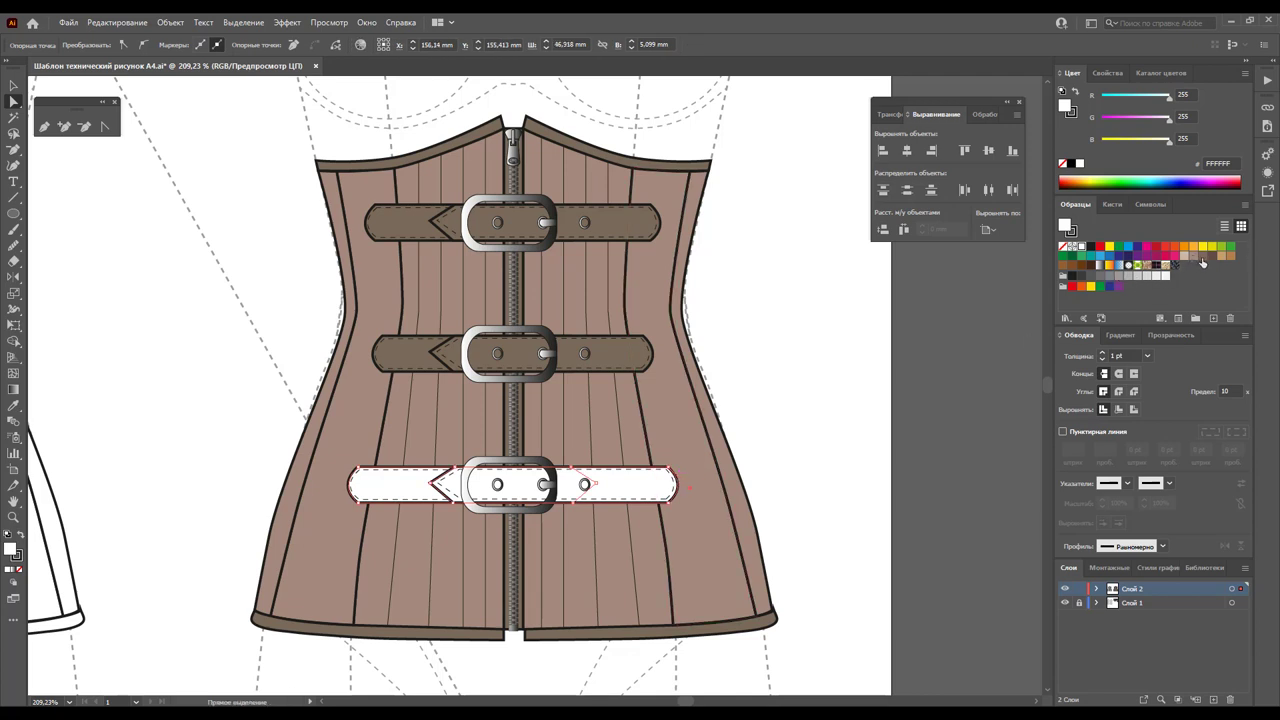
{"action": "left_click", "coordinate": [1203, 256]}
{"action": "left_click", "coordinate": [896, 440]}
{"action": "scroll", "coordinate": [894, 440], "scroll_direction": "up", "scroll_amount": 1}
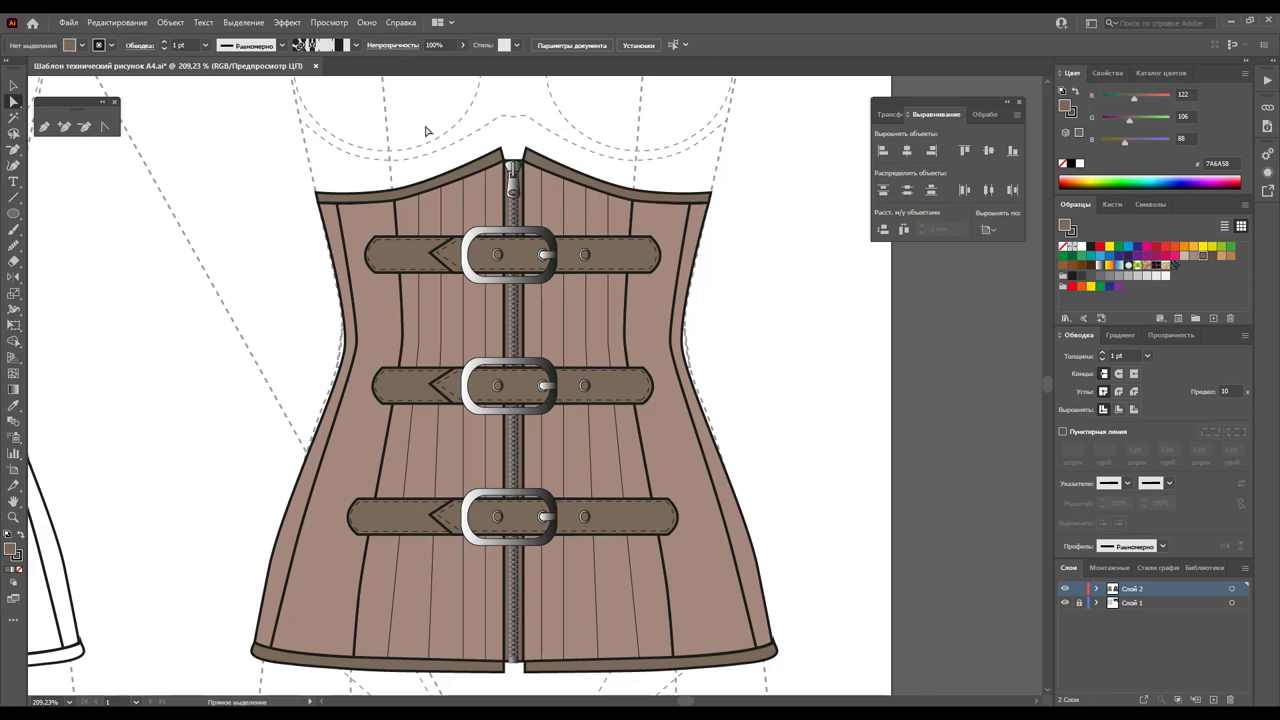
Open the Metals gradient swatch library and move it clear of the corset
{"action": "left_click", "coordinate": [367, 22]}
{"action": "mouse_move", "coordinate": [520, 702]}
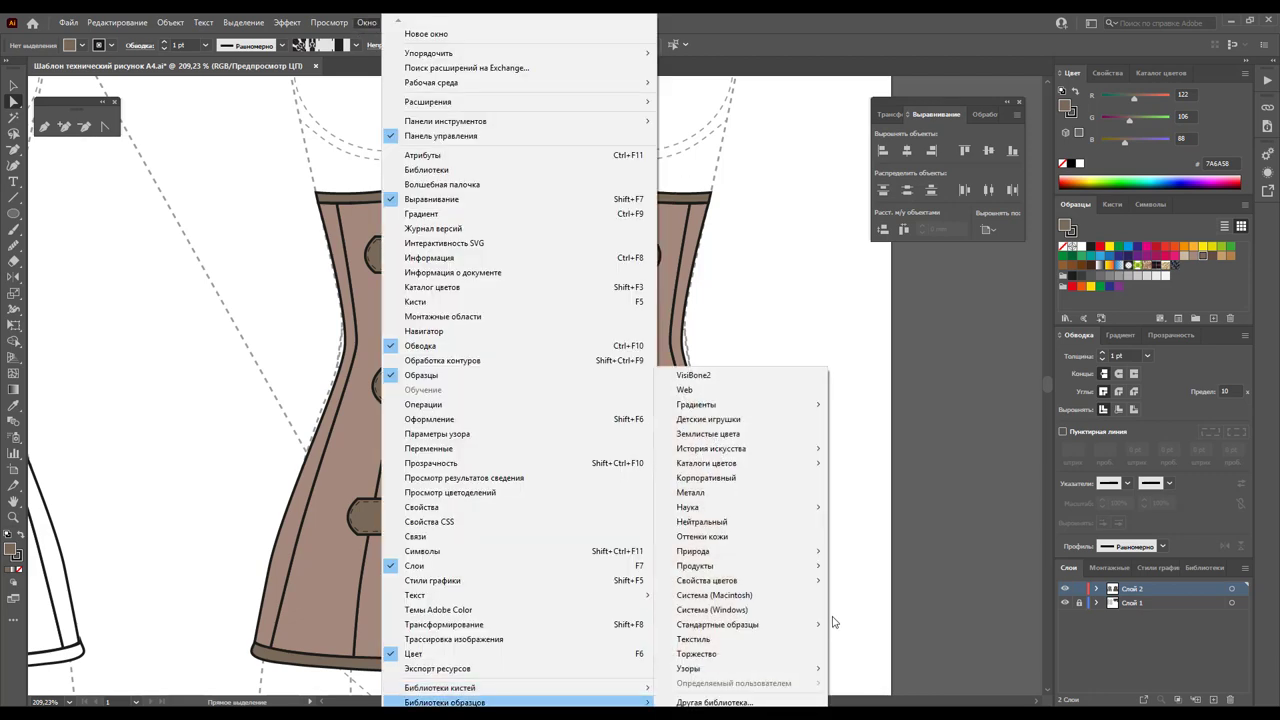
{"action": "mouse_move", "coordinate": [740, 404]}
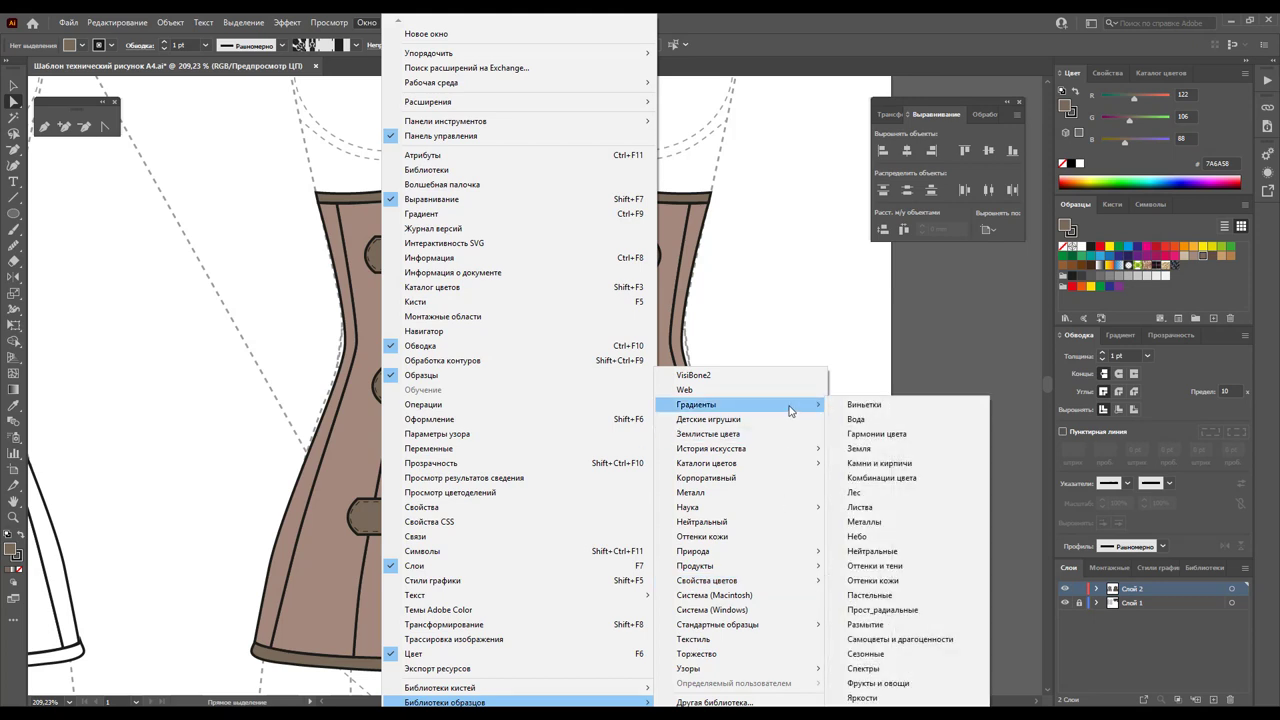
{"action": "left_click", "coordinate": [866, 522]}
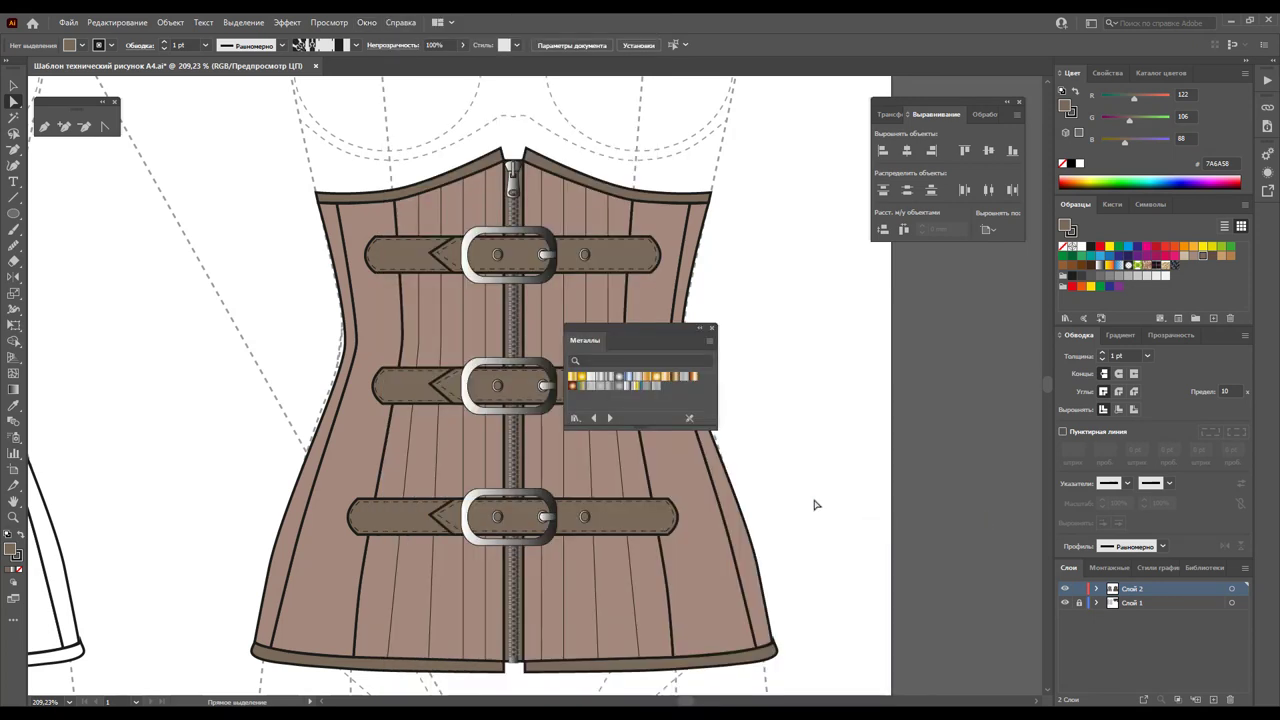
{"action": "left_click_drag", "start_coordinate": [667, 330], "coordinate": [943, 252]}
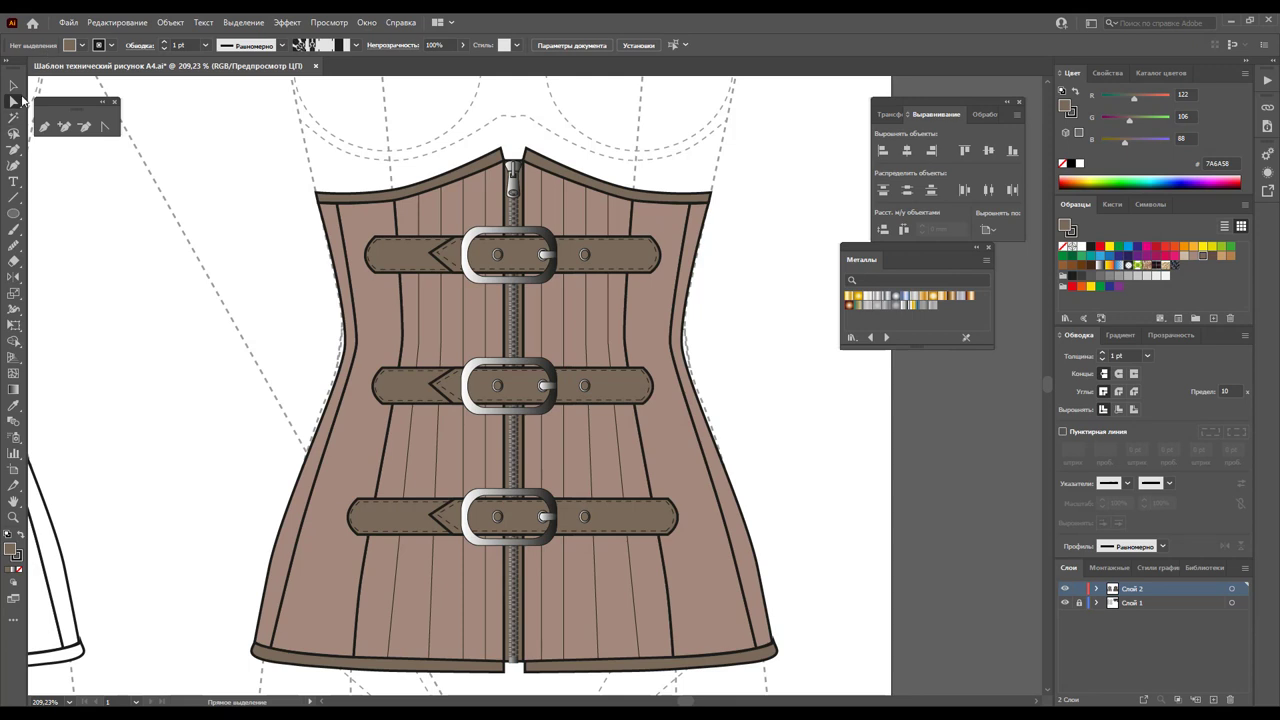
Try gold, copper and pewter metal gradients on the top buckle and its pin
{"action": "left_click", "coordinate": [540, 264]}
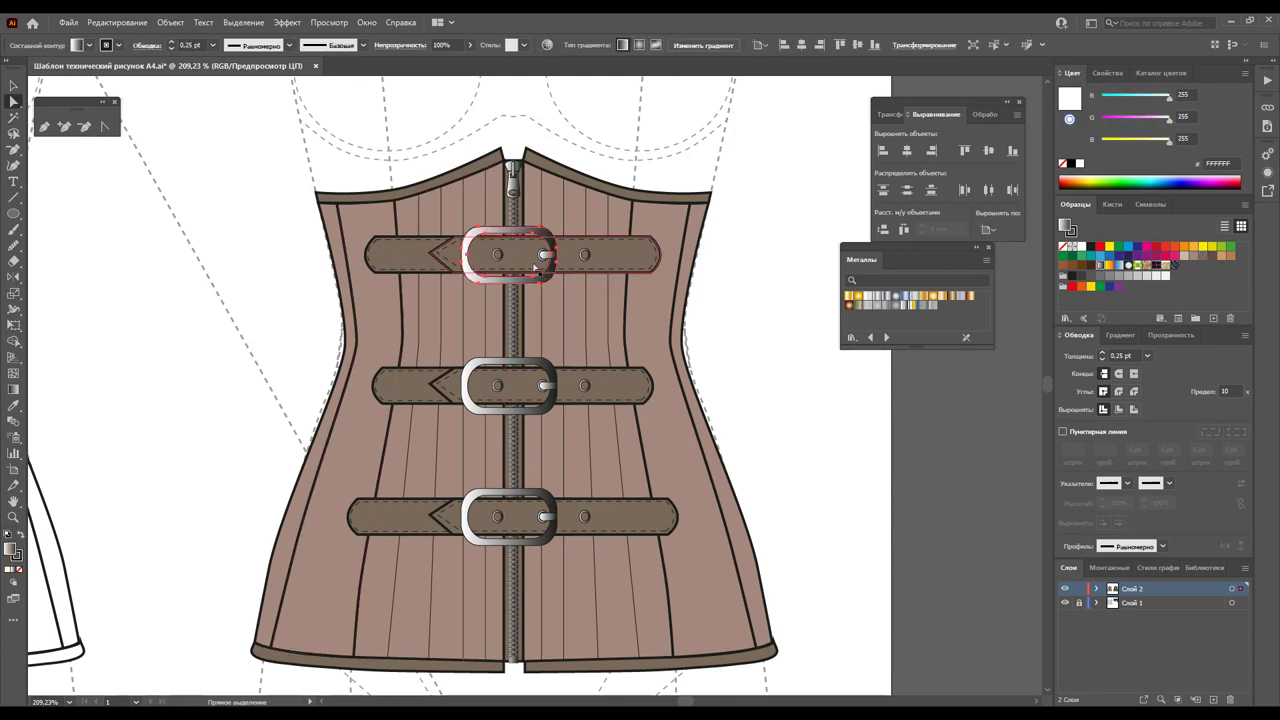
{"action": "left_click", "coordinate": [546, 256], "text": "shift"}
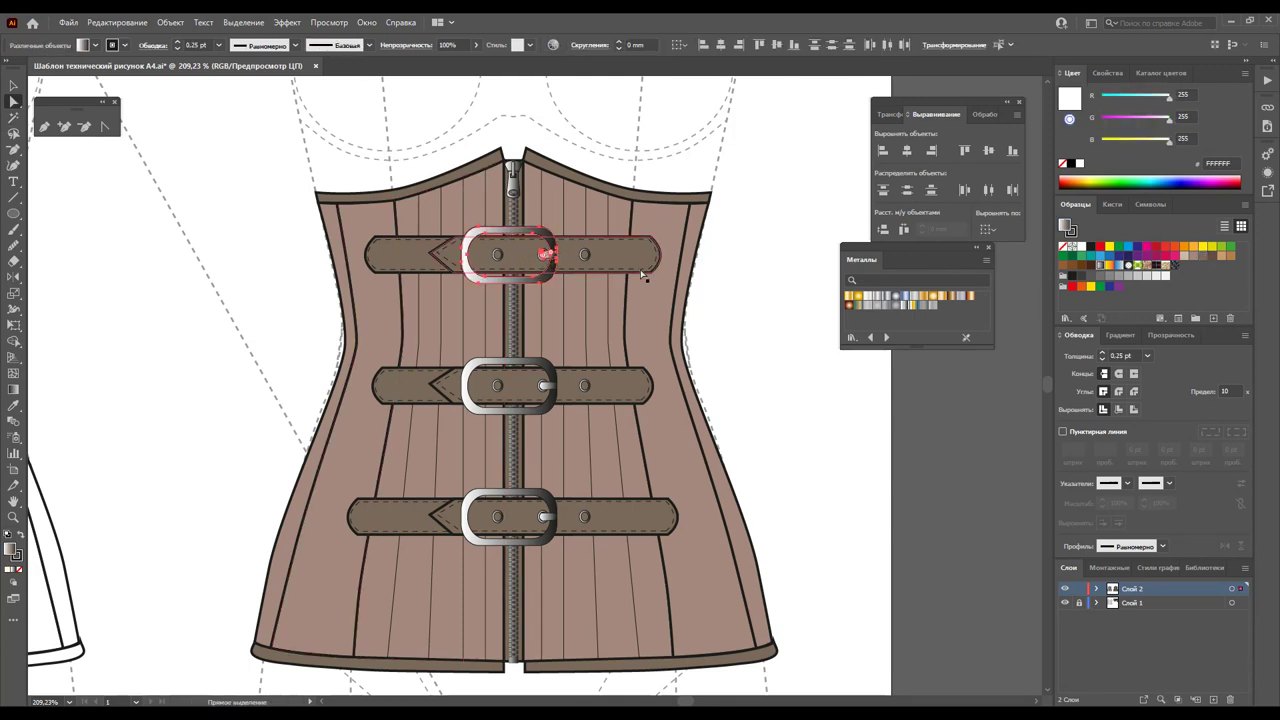
{"action": "left_click", "coordinate": [848, 298]}
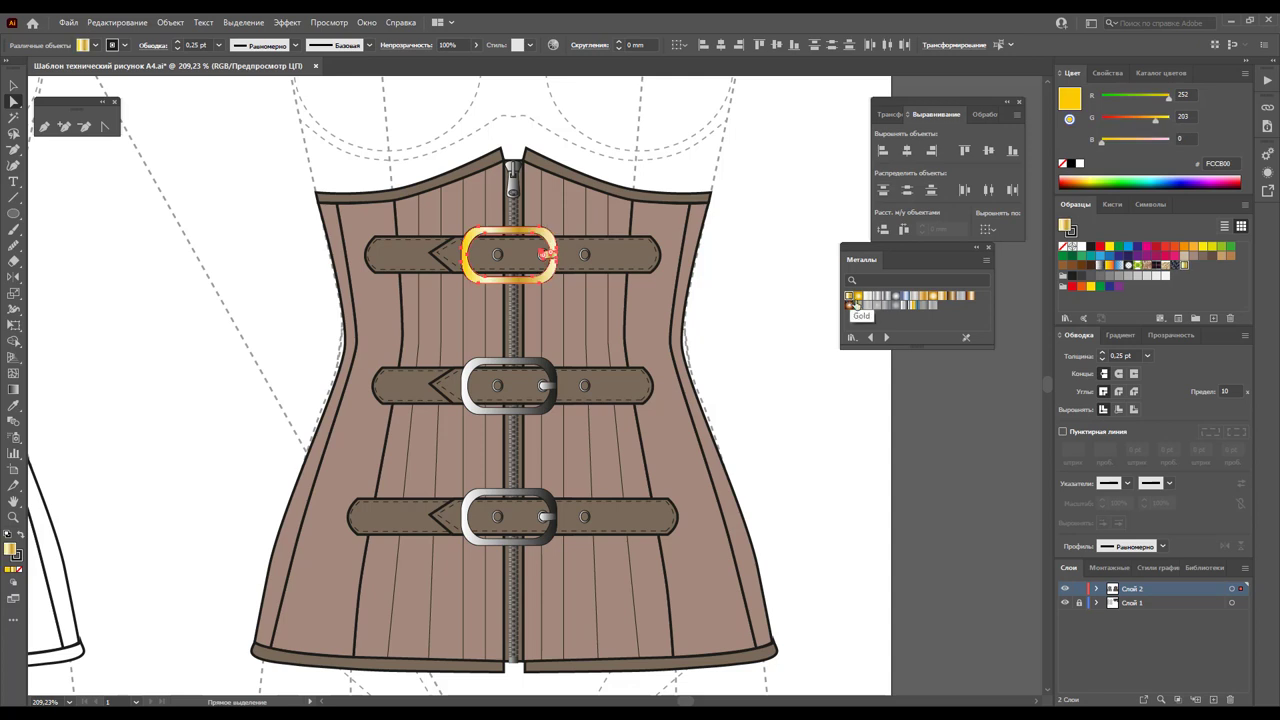
{"action": "left_click", "coordinate": [954, 297]}
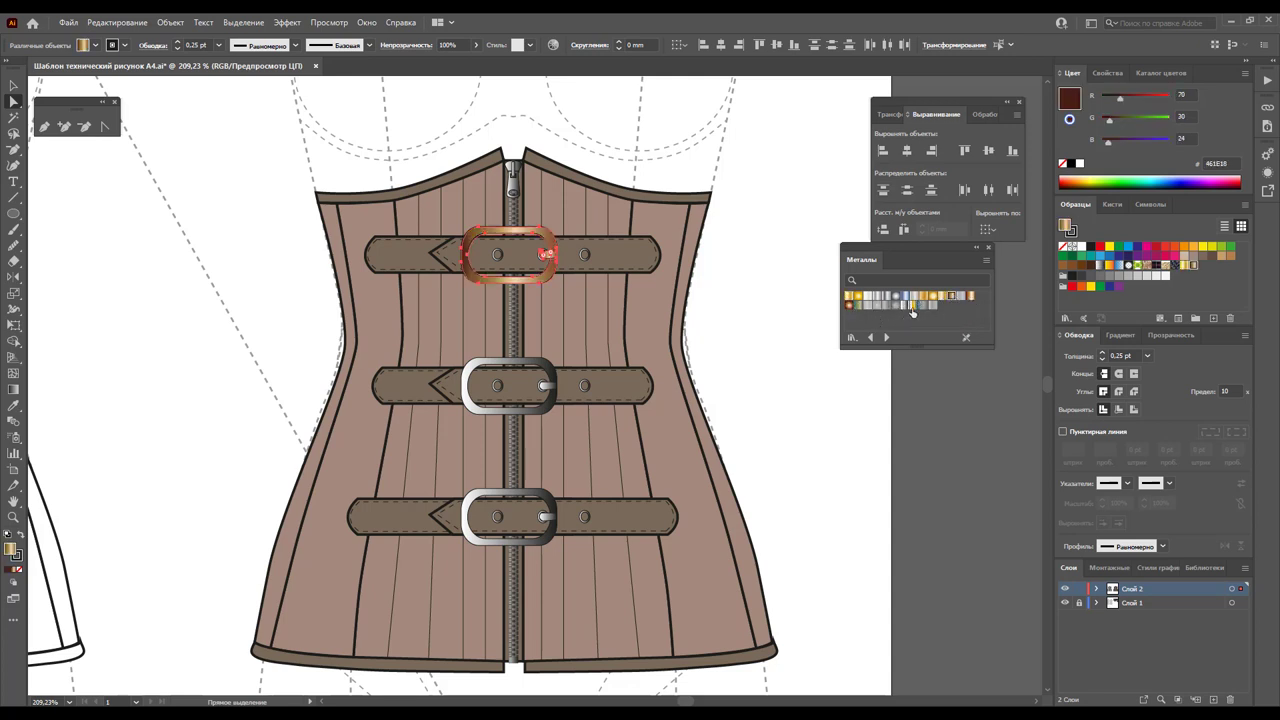
{"action": "left_click", "coordinate": [941, 297]}
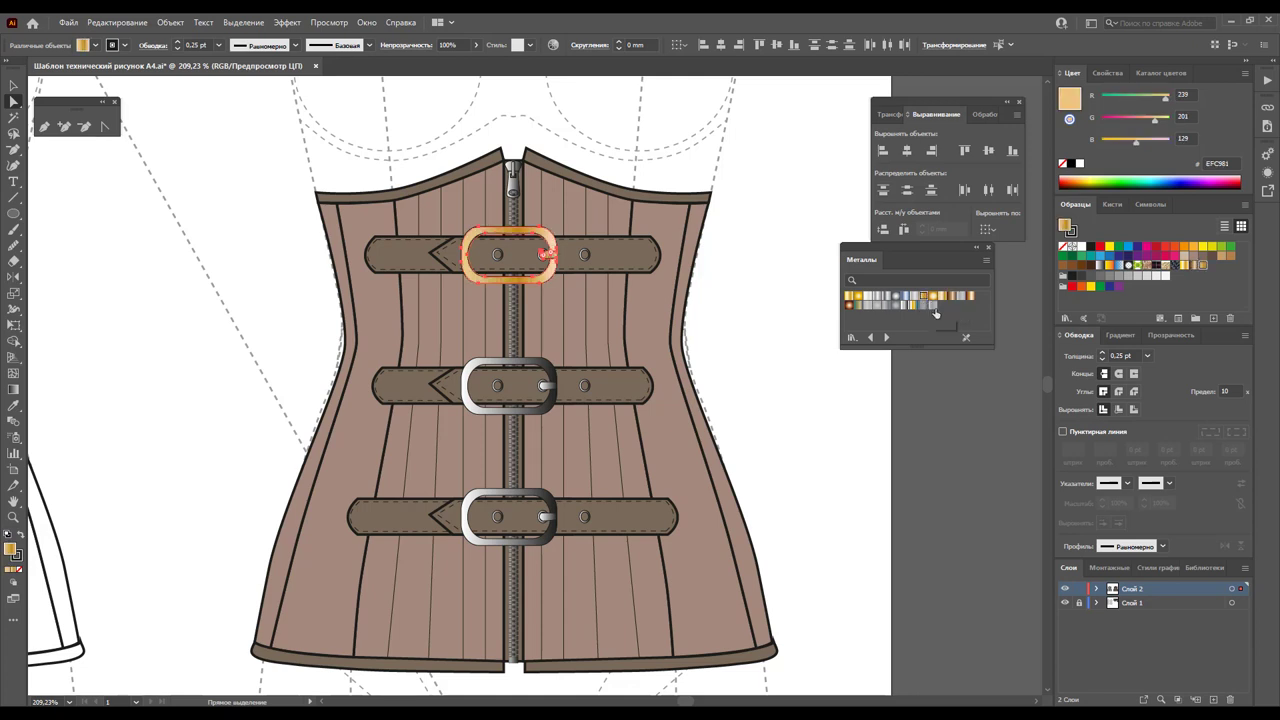
{"action": "left_click", "coordinate": [956, 302]}
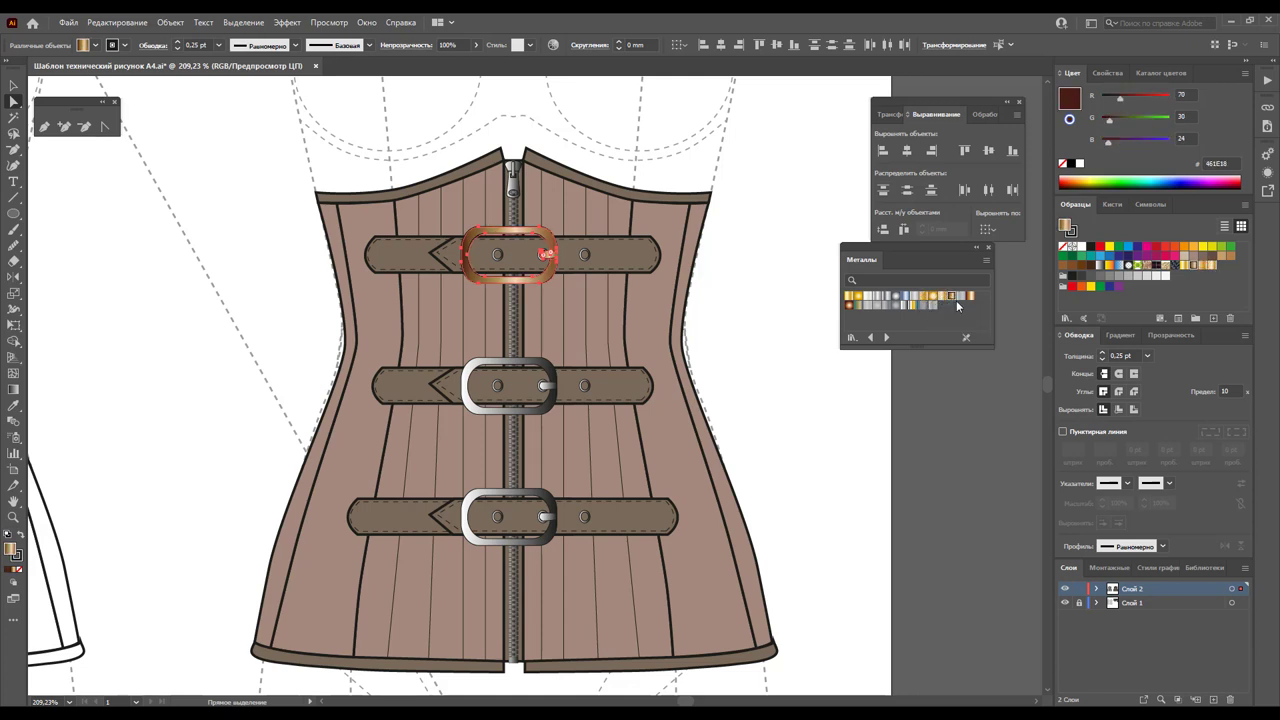
{"action": "left_click", "coordinate": [971, 298]}
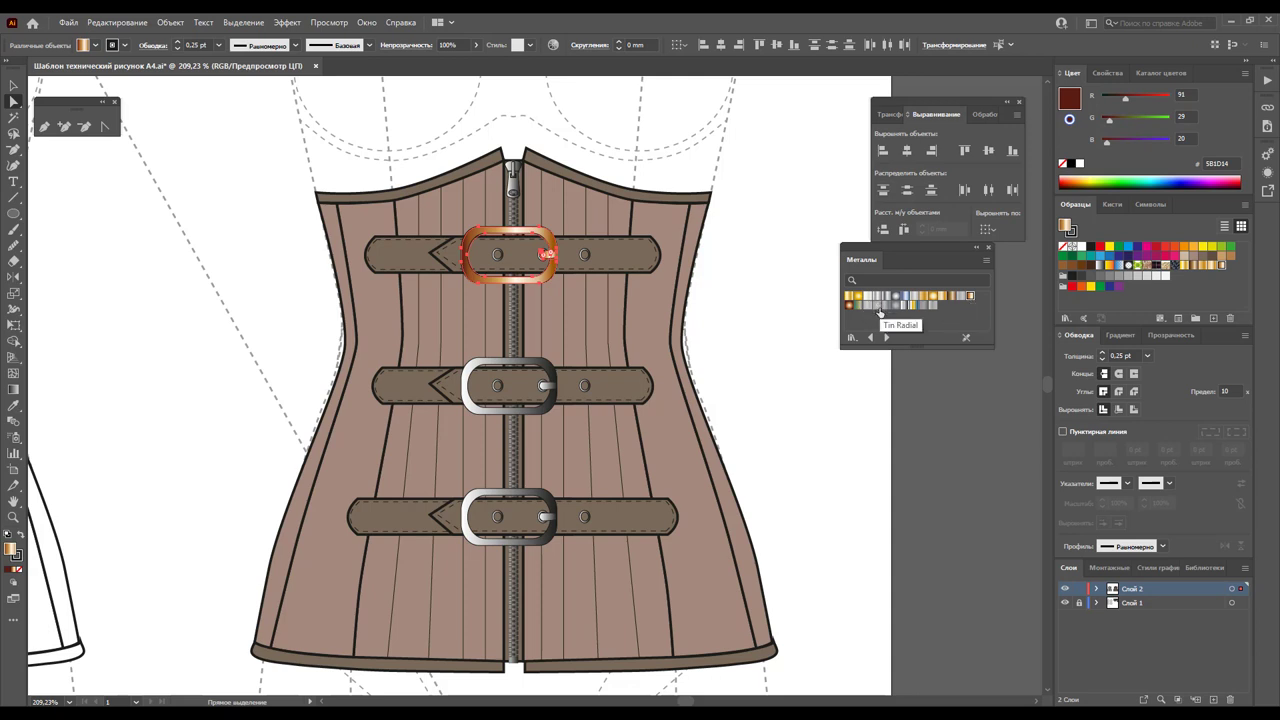
{"action": "left_click", "coordinate": [858, 299]}
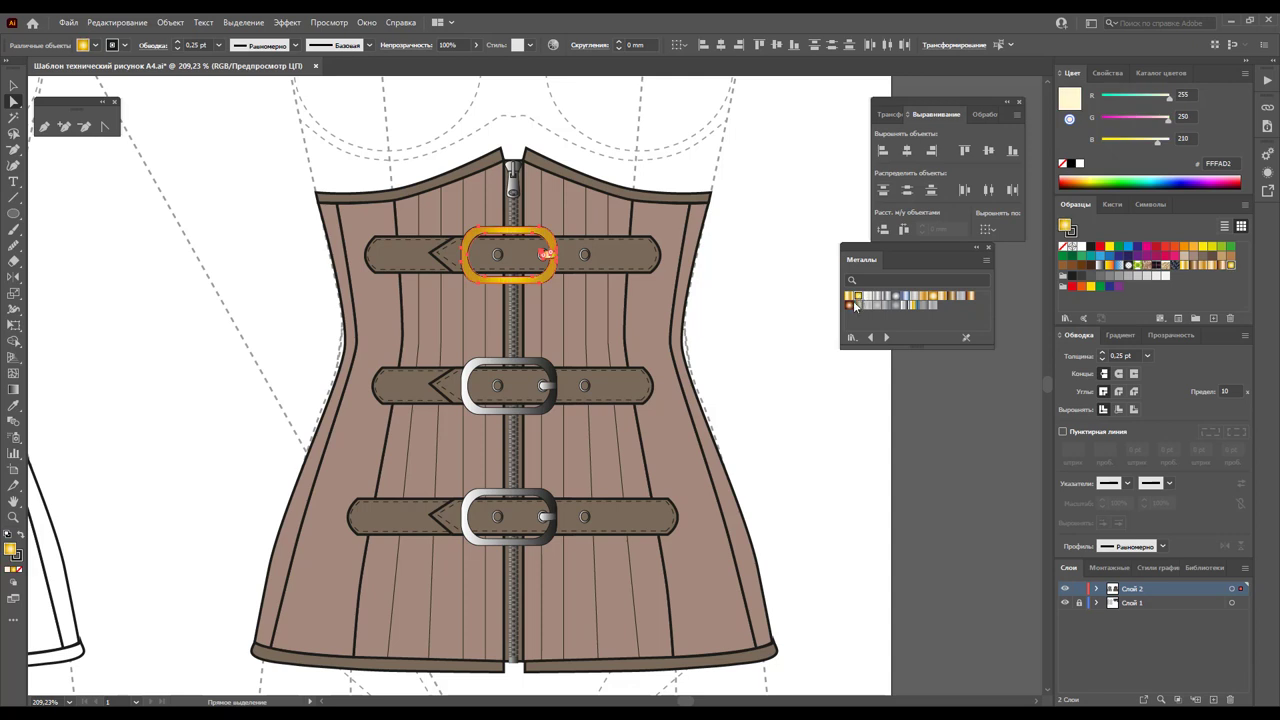
{"action": "left_click", "coordinate": [856, 297]}
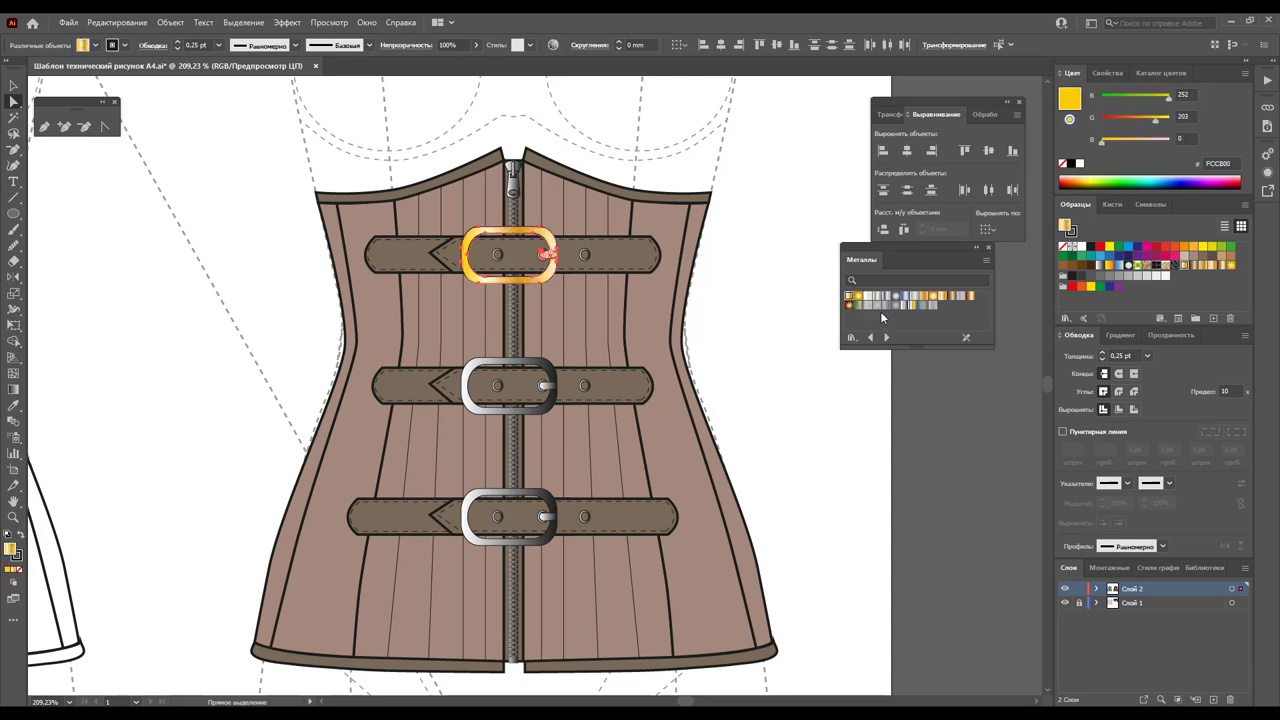
{"action": "left_click", "coordinate": [874, 306]}
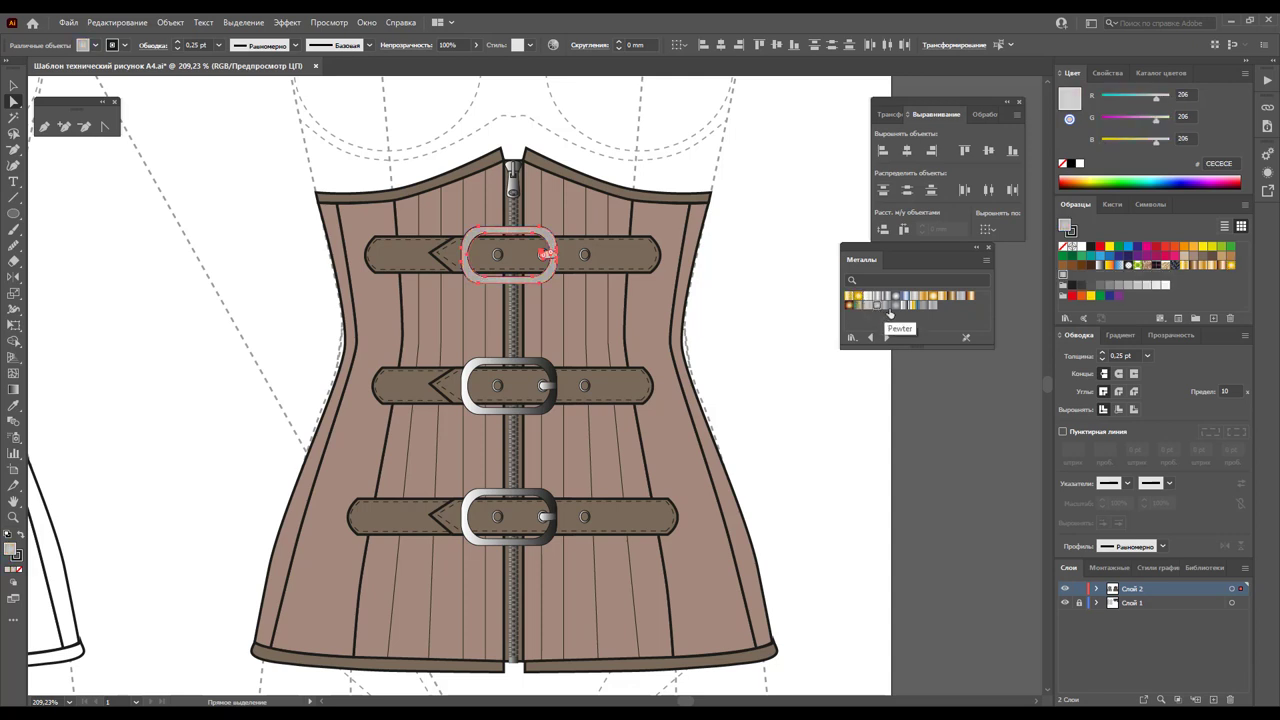
Undo the colour trials back to the silver buckle and fit the artboard in the window
{"action": "key", "text": "v"}
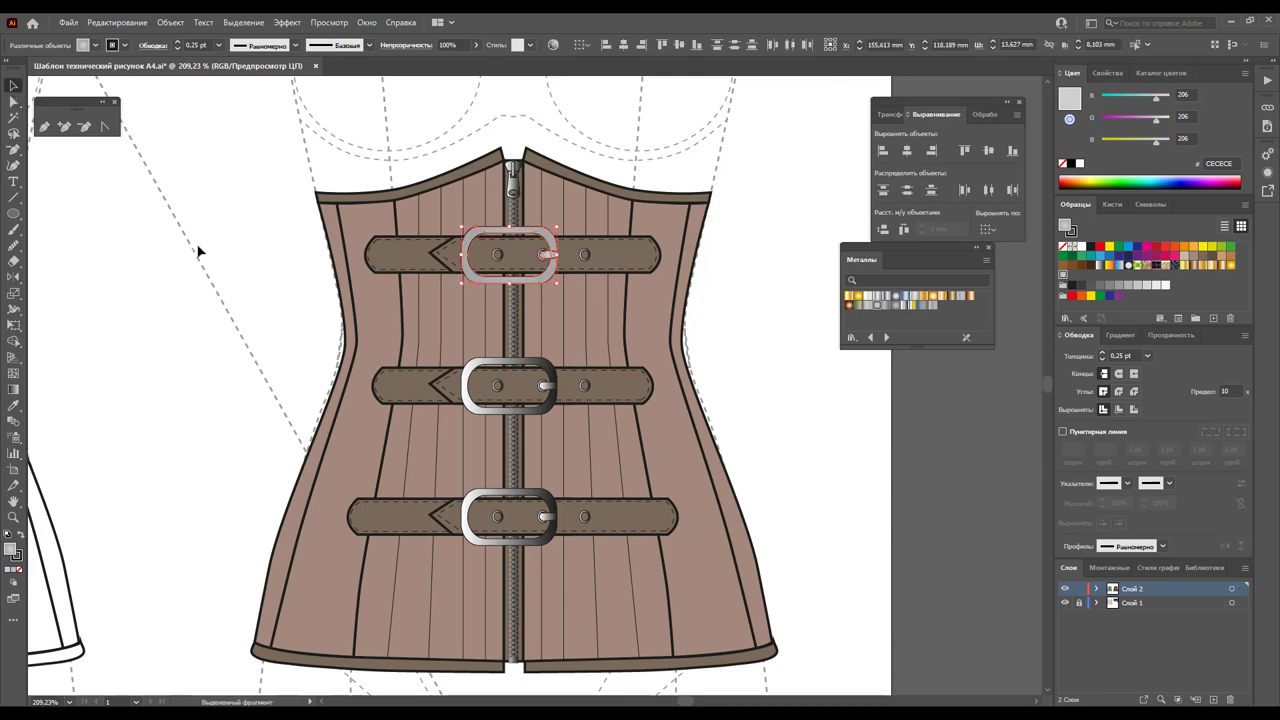
{"action": "left_click", "coordinate": [198, 252]}
{"action": "key", "text": "ctrl+z"}
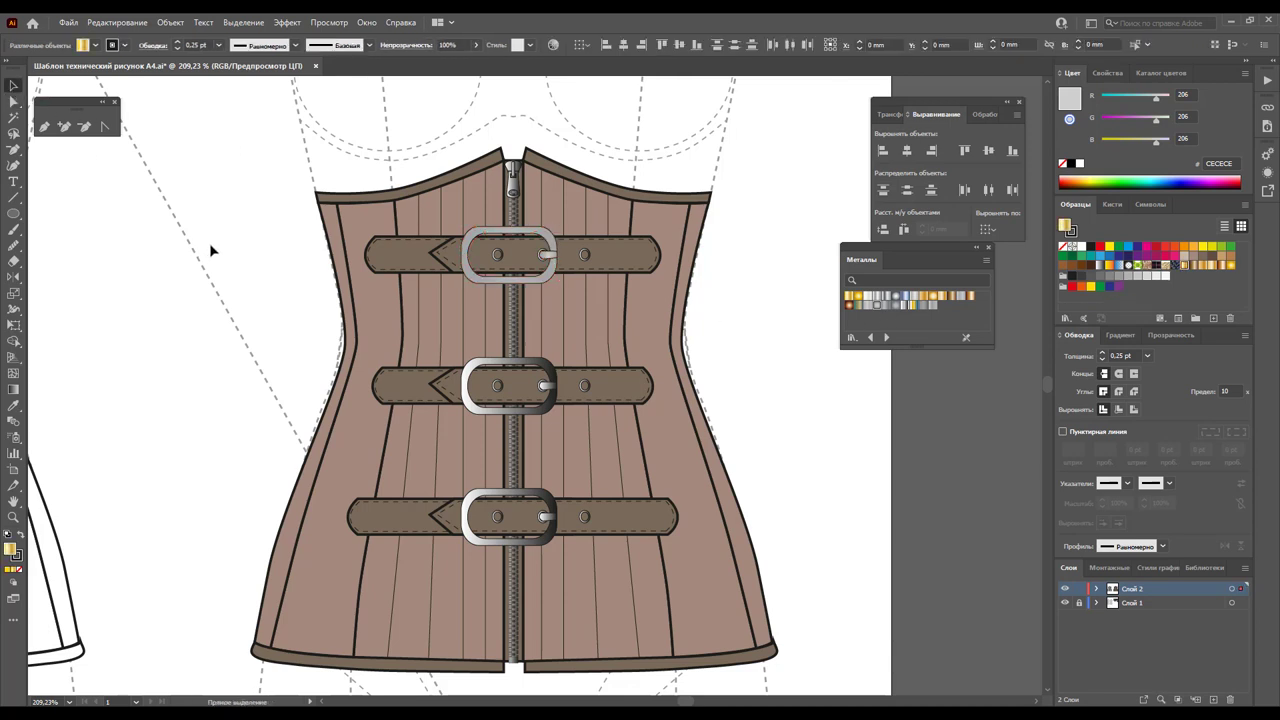
{"action": "key", "text": "ctrl+z"}
{"action": "key", "text": "ctrl+z"}
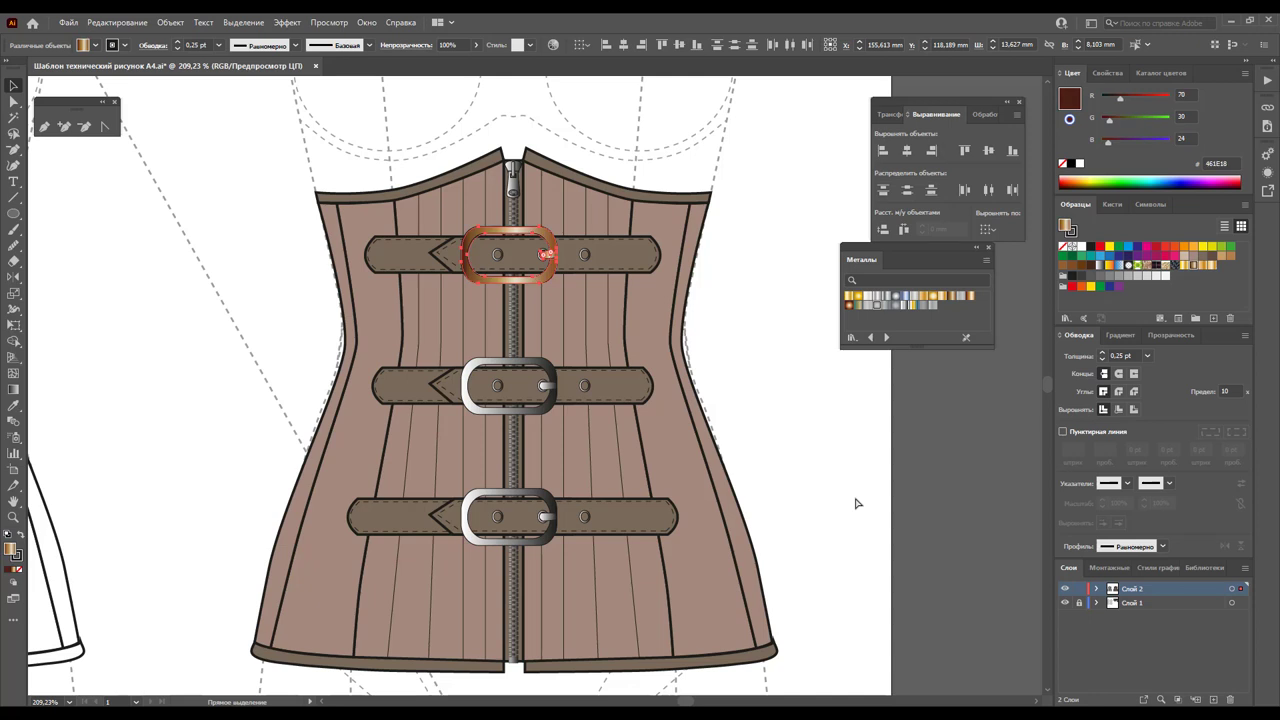
{"action": "key", "text": "ctrl+z"}
{"action": "key", "text": "ctrl+z"}
{"action": "key", "text": "ctrl+z"}
{"action": "key", "text": "ctrl+z"}
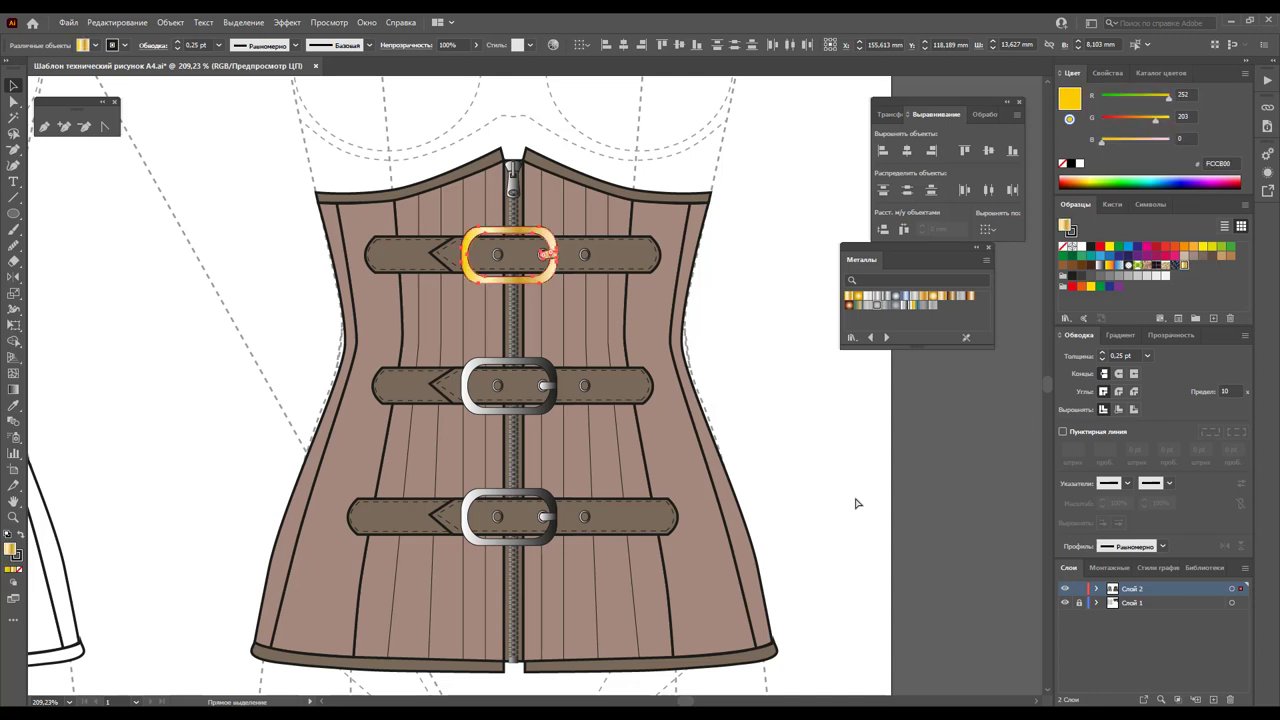
{"action": "key", "text": "ctrl+z"}
{"action": "key", "text": "ctrl+z"}
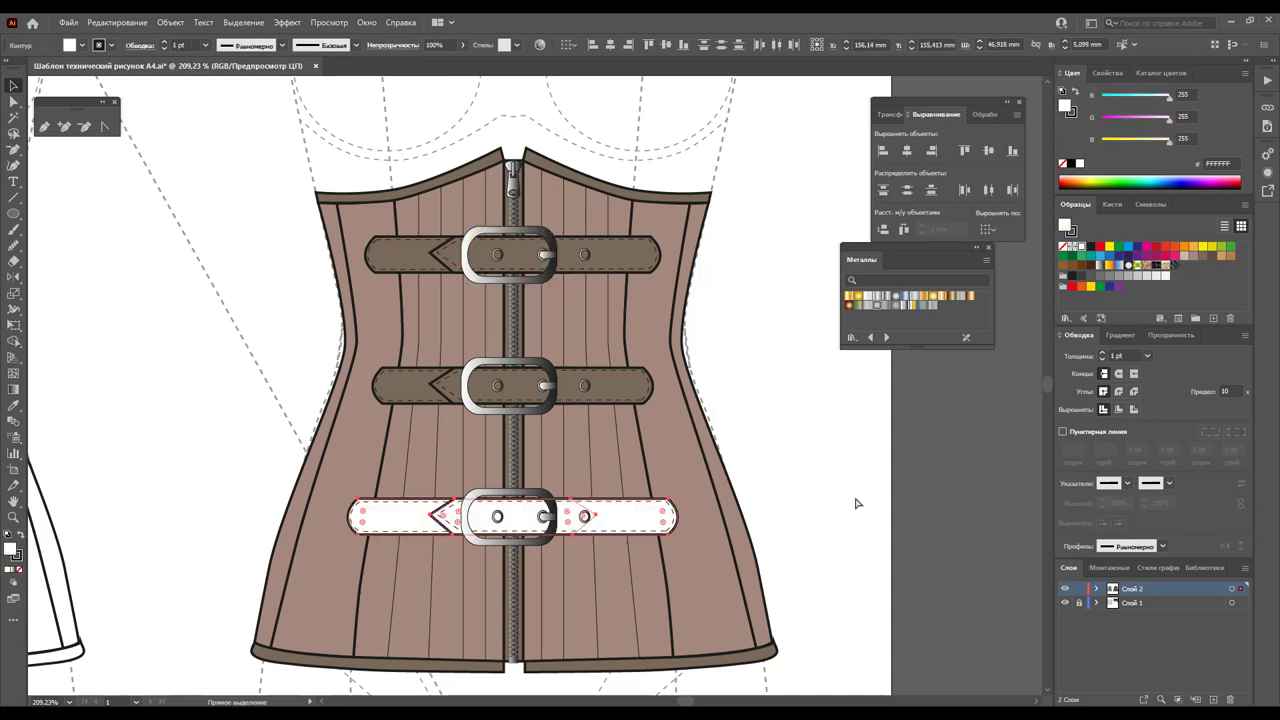
{"action": "key", "text": "ctrl+z"}
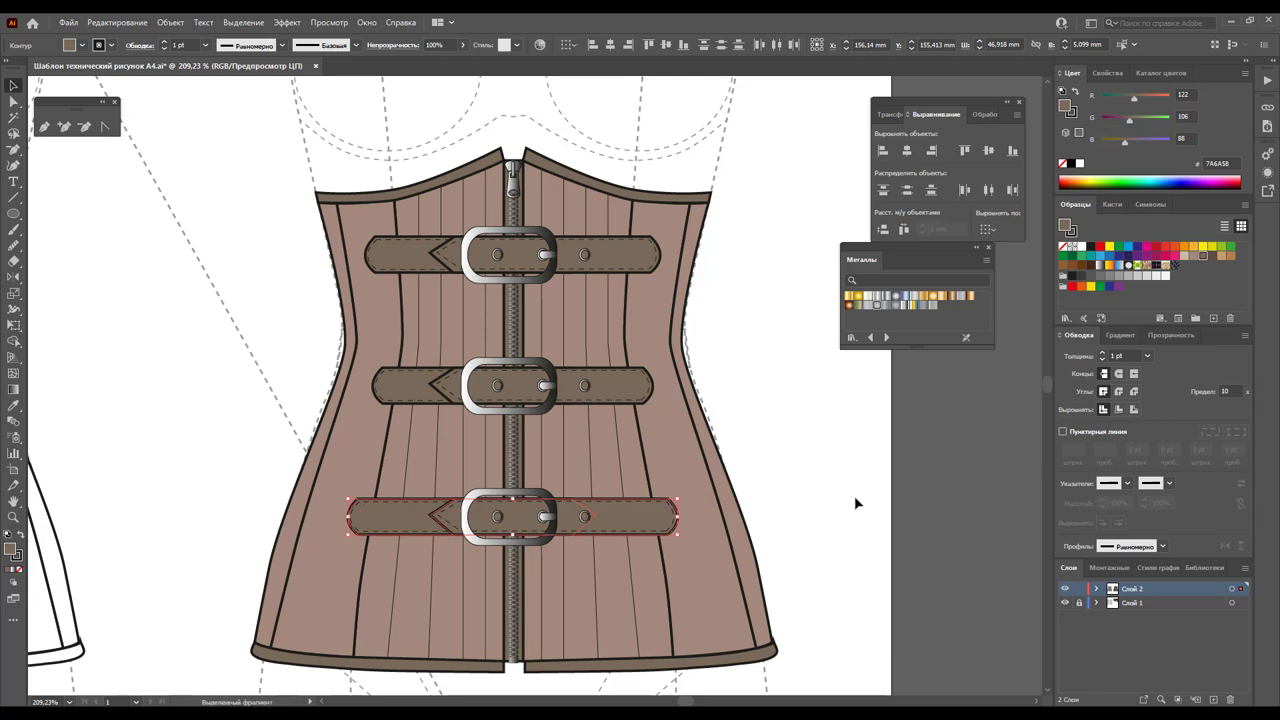
{"action": "left_click", "coordinate": [854, 495]}
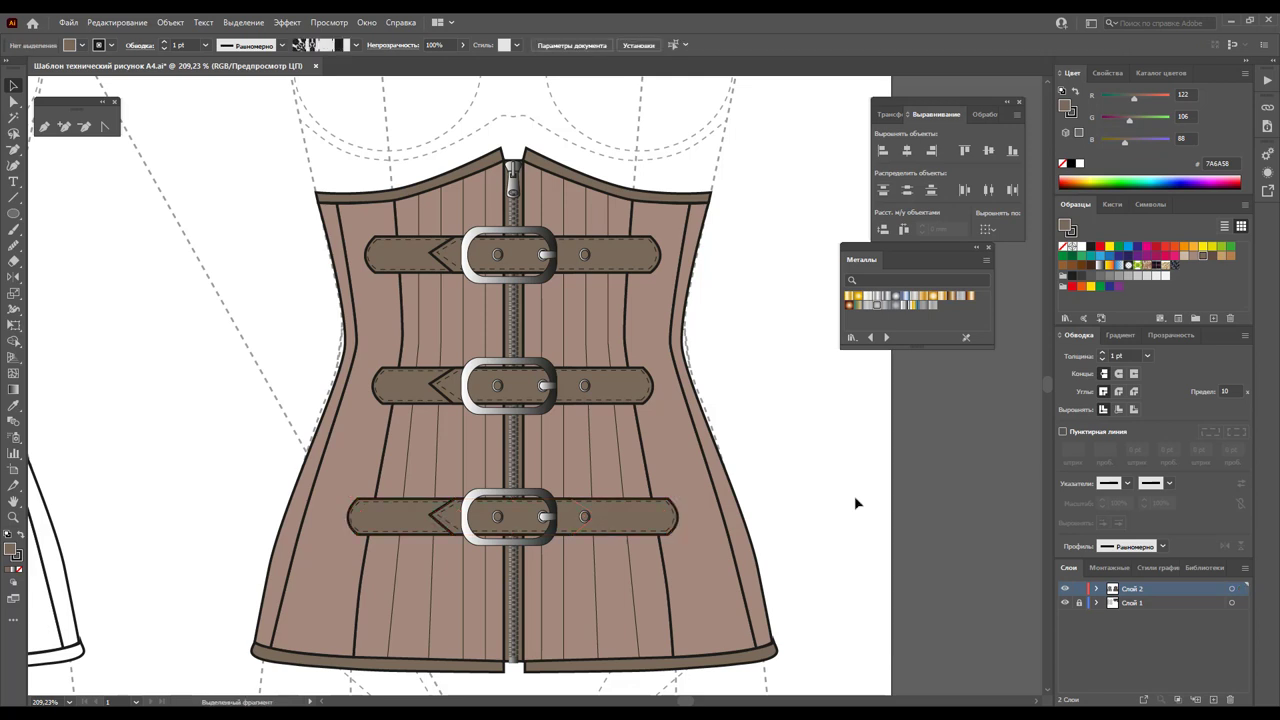
{"action": "key", "text": "ctrl+0"}
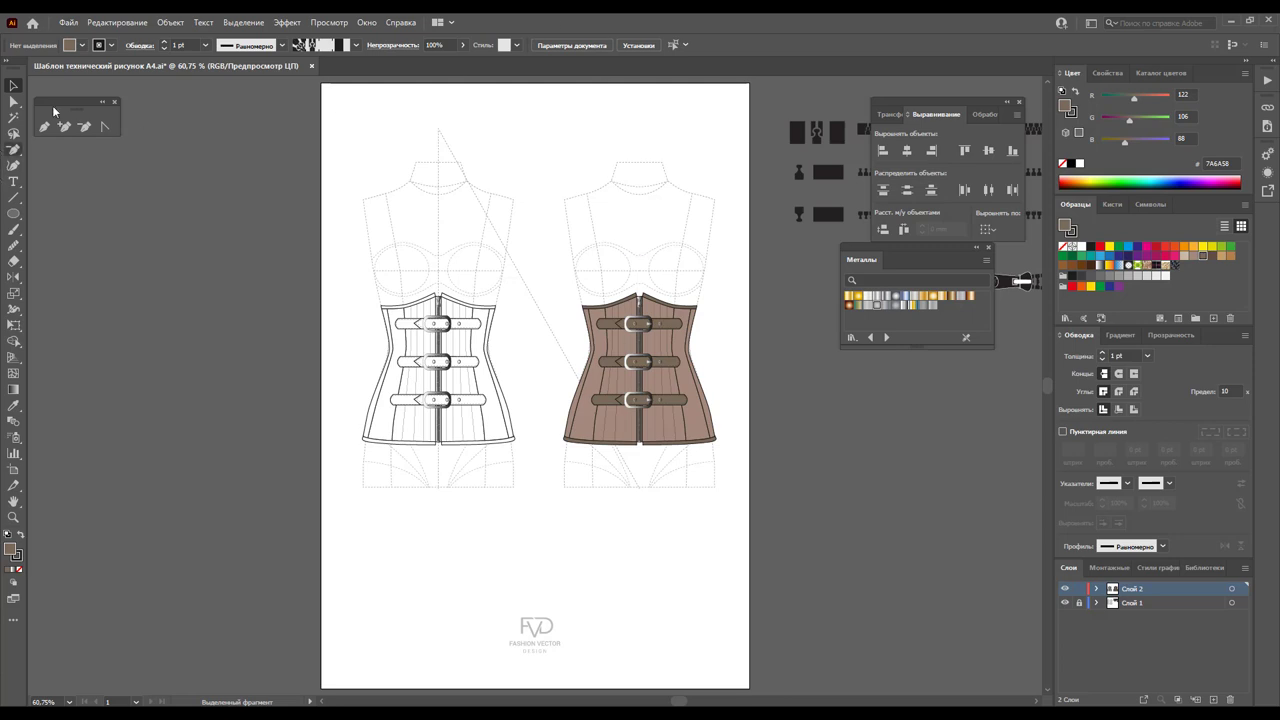
Unlock the mannequin layer and drag the dashed line's top point to make it vertical through the right mannequin
{"action": "left_click", "coordinate": [14, 101]}
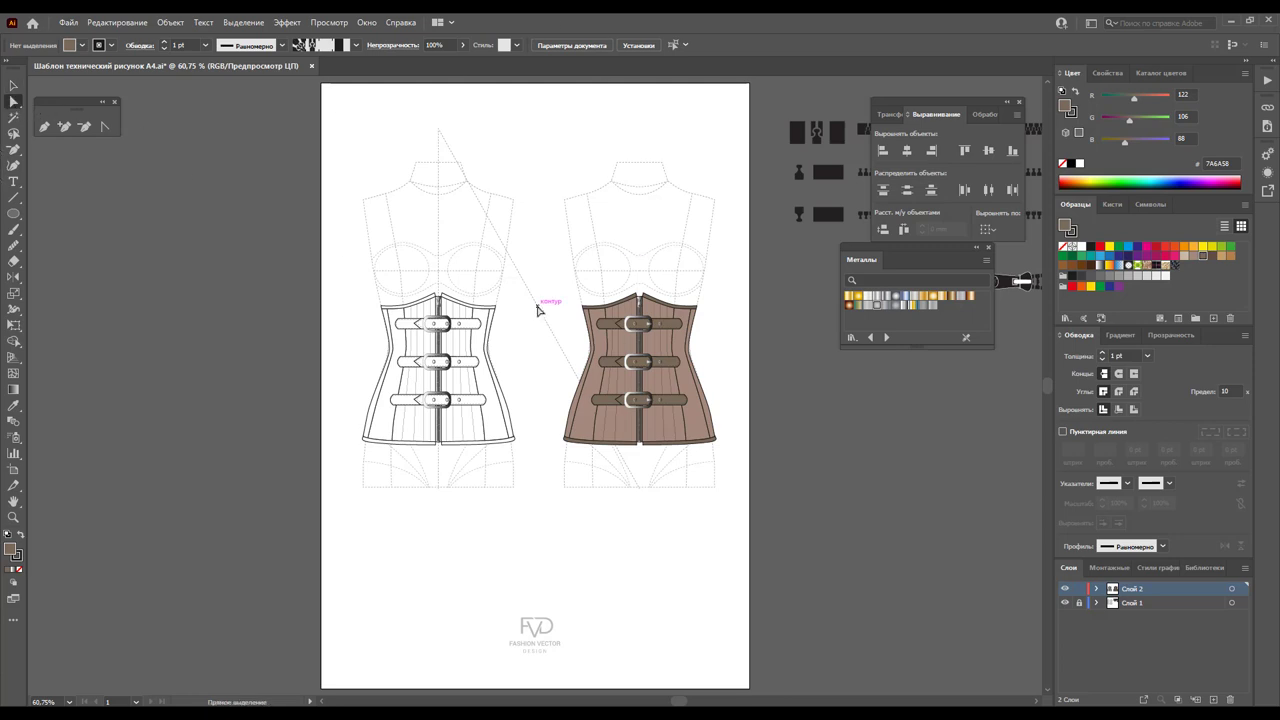
{"action": "left_click", "coordinate": [1079, 603]}
{"action": "left_click", "coordinate": [438, 129]}
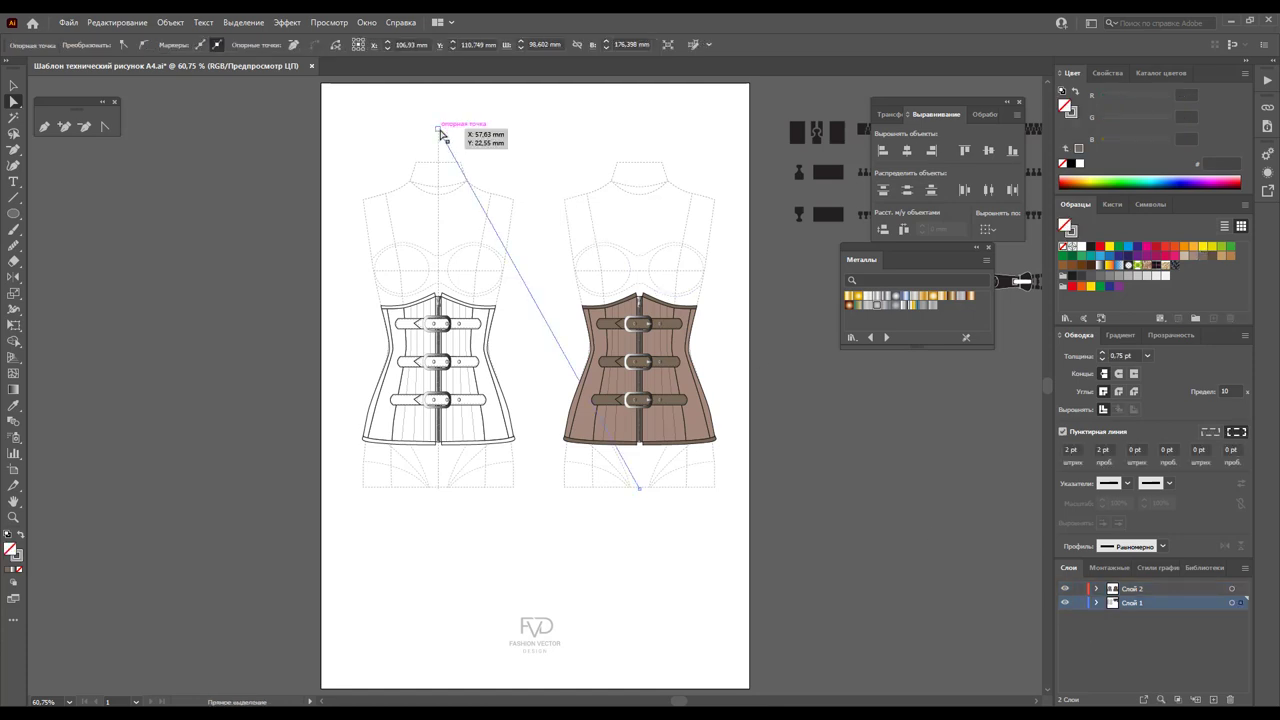
{"action": "left_click_drag", "start_coordinate": [441, 132], "coordinate": [641, 135]}
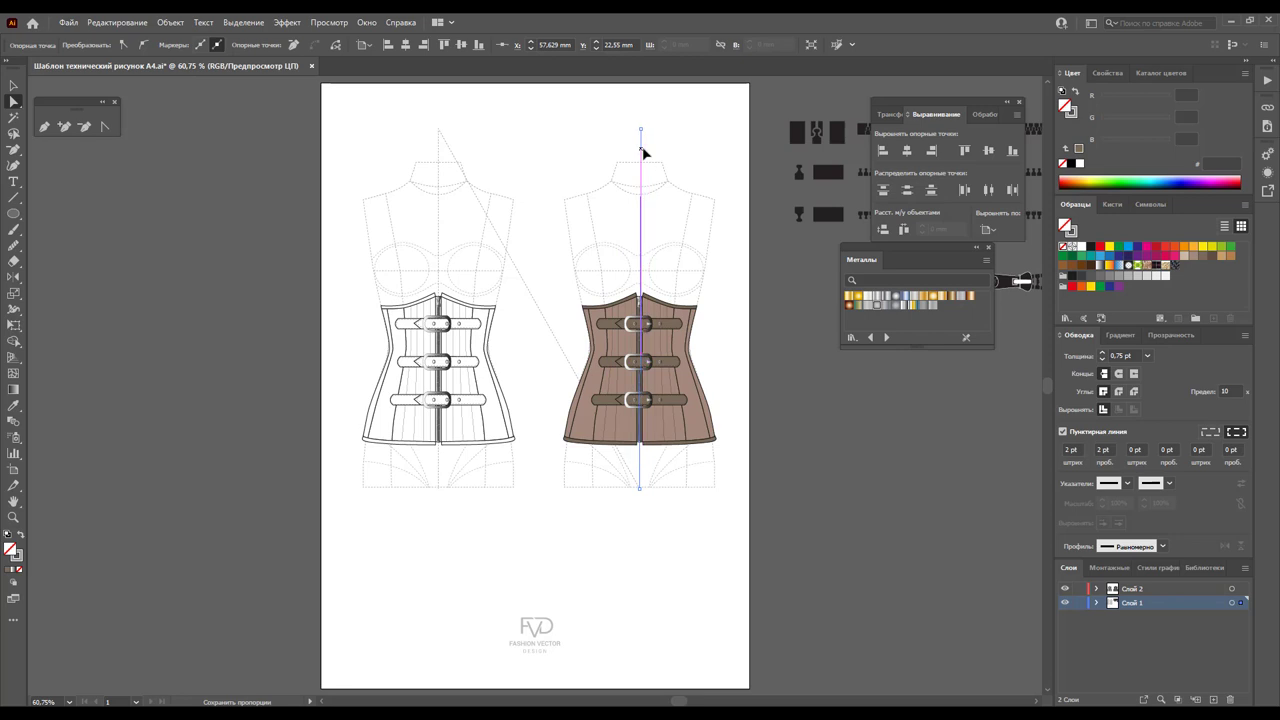
{"action": "left_click", "coordinate": [697, 161]}
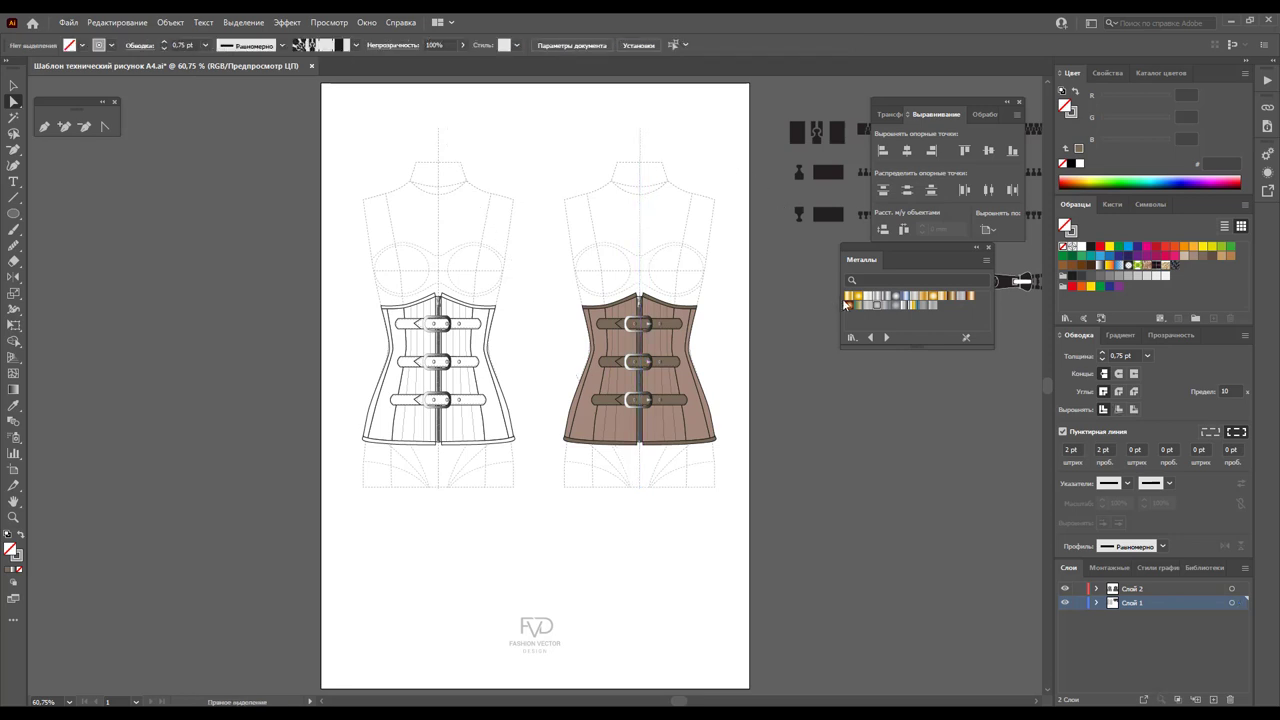